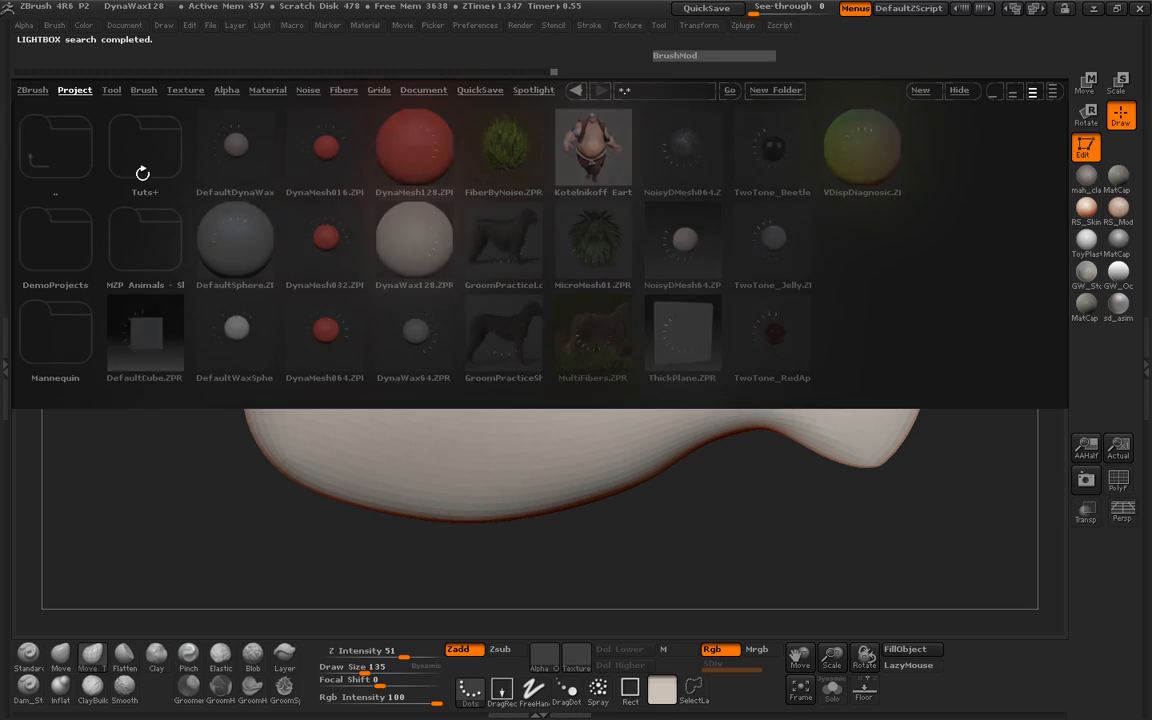
# Step: Load the clownfish reference image from the fish sculpting folder inside the Tuts+ project folder
pyautogui.click(118, 148)
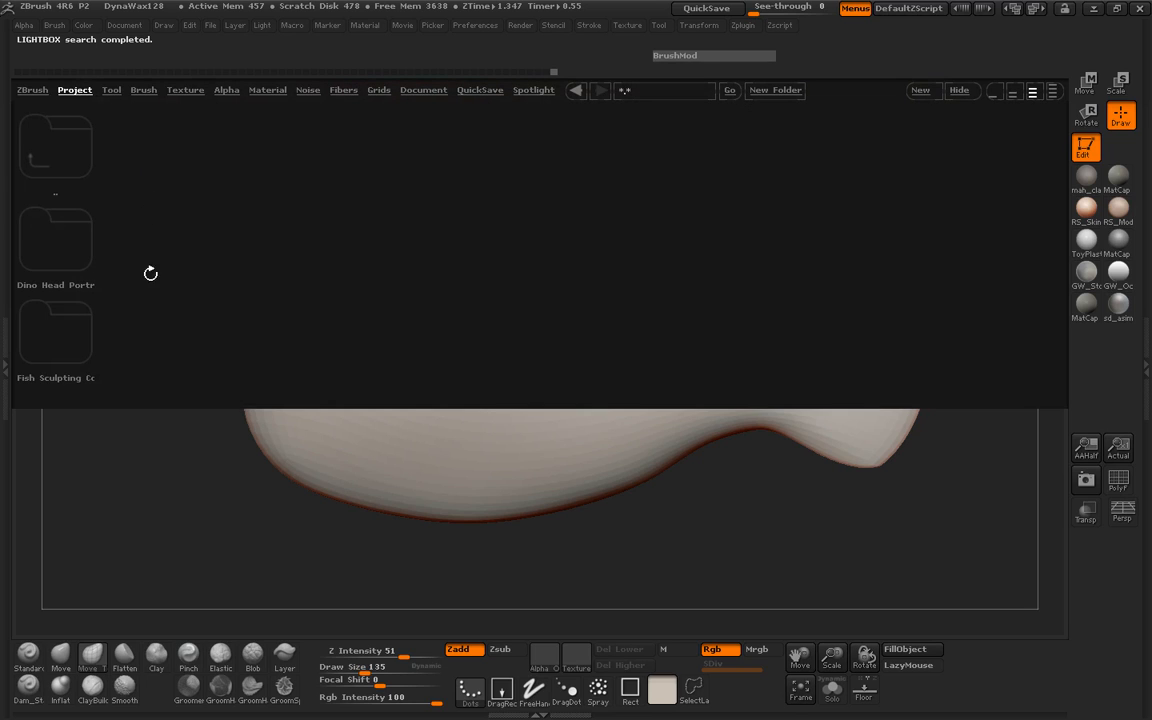
pyautogui.doubleClick(74, 342)
pyautogui.doubleClick(73, 260)
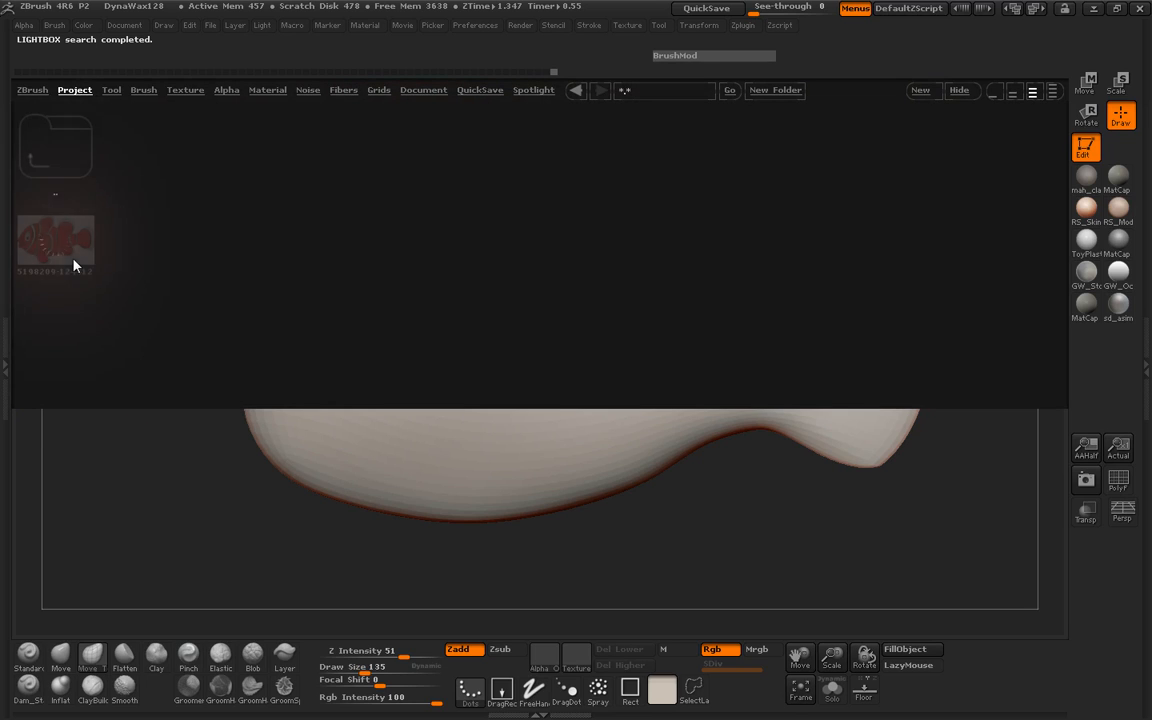
# Step: Select the imported clownfish image as the current texture and add it to Spotlight
pyautogui.click(6, 330)
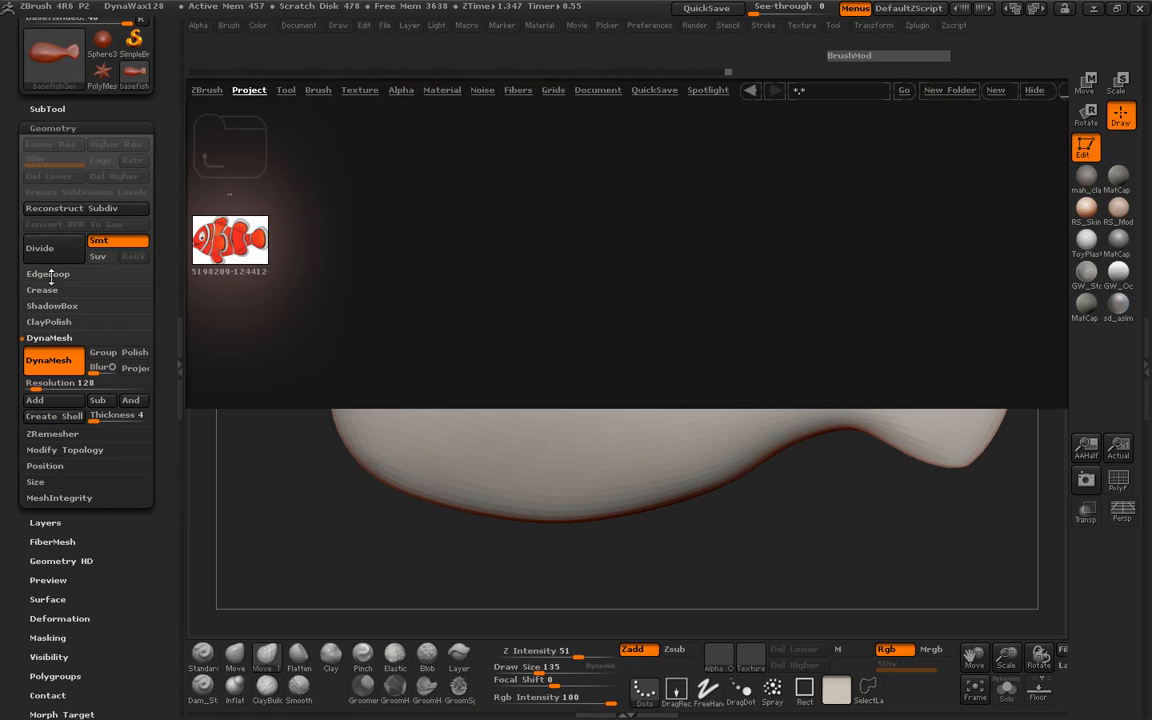
pyautogui.click(56, 110)
pyautogui.moveTo(162, 134); pyautogui.dragTo(167, 262)
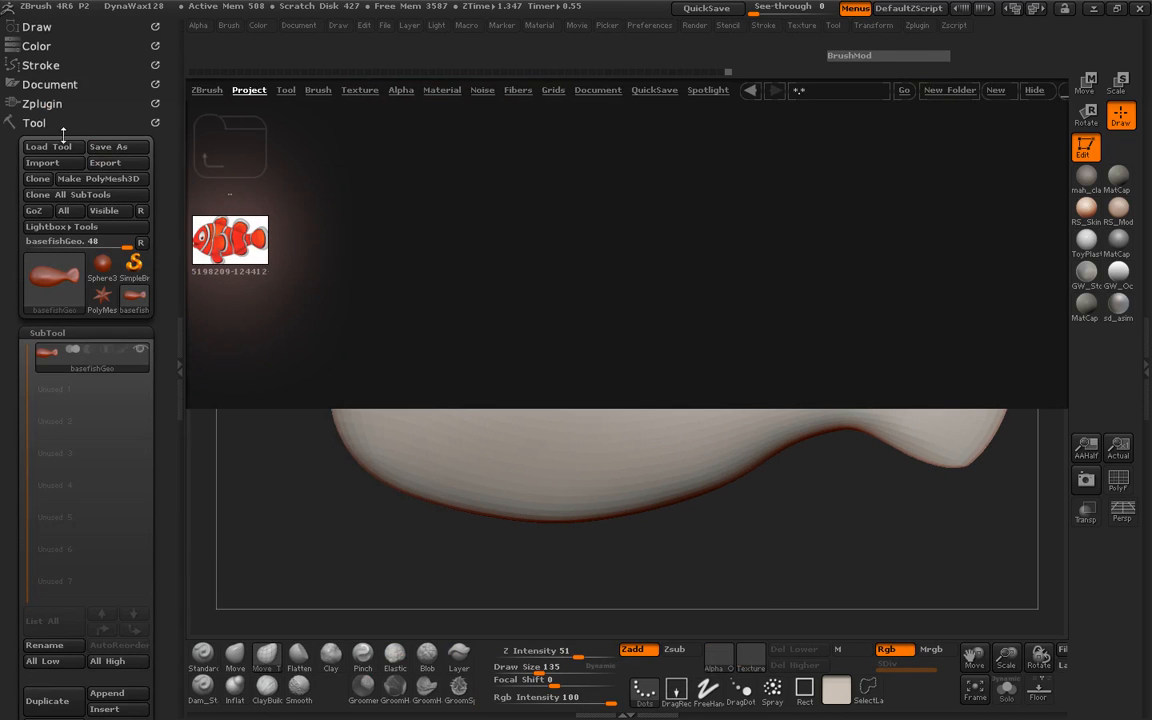
pyautogui.click(36, 119)
pyautogui.click(55, 154)
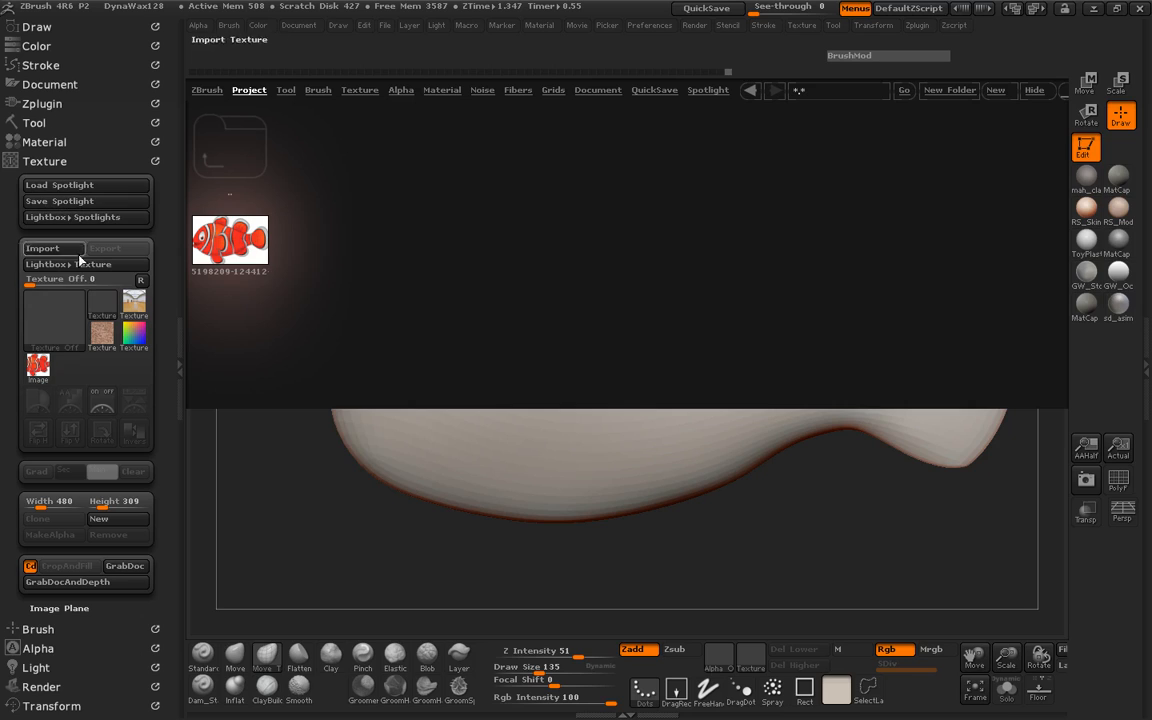
pyautogui.moveTo(42, 370)
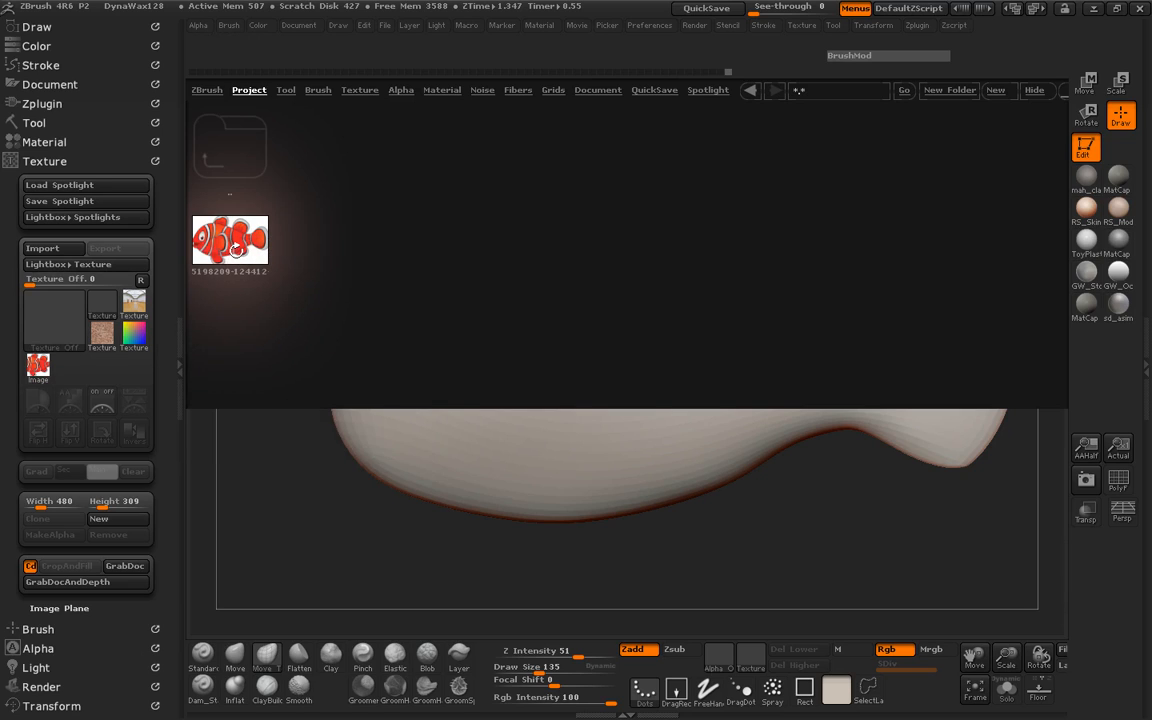
pyautogui.moveTo(55, 318)
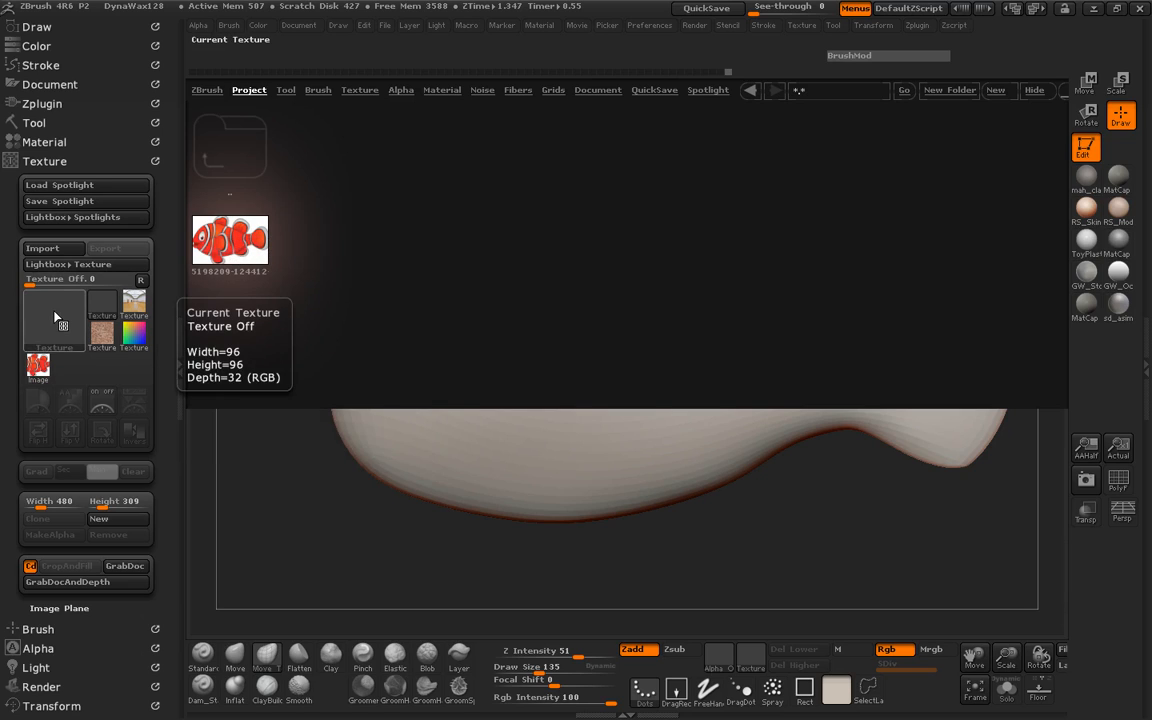
pyautogui.click(38, 366)
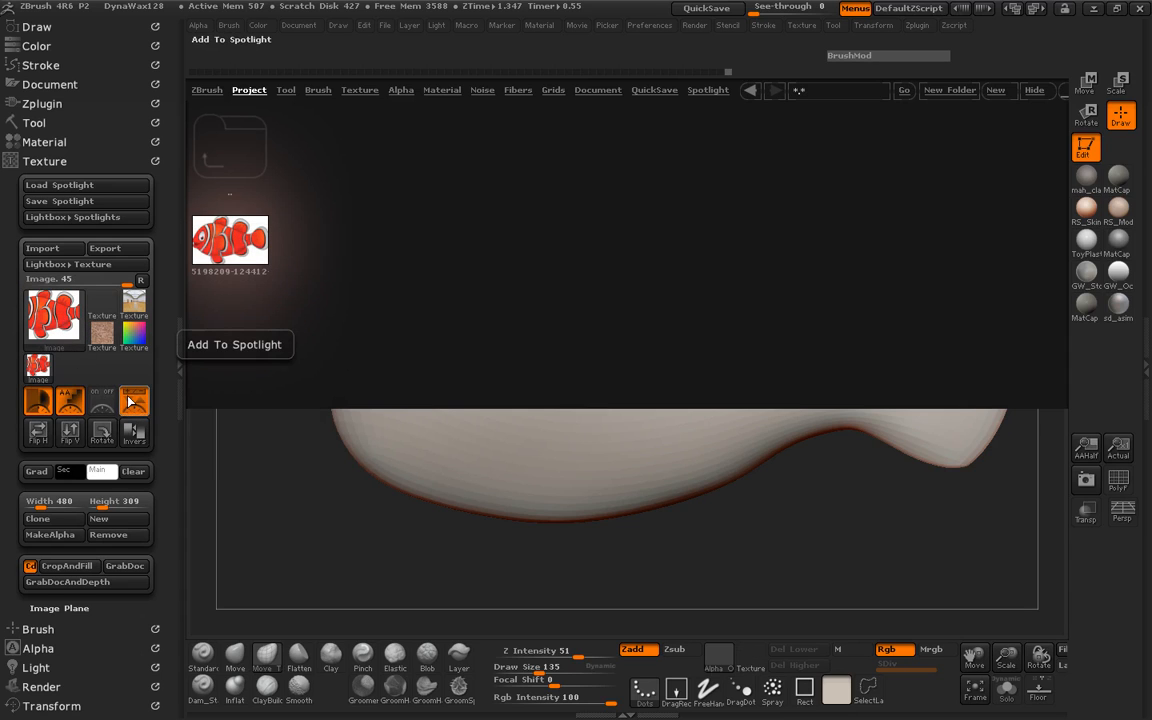
pyautogui.click(128, 401)
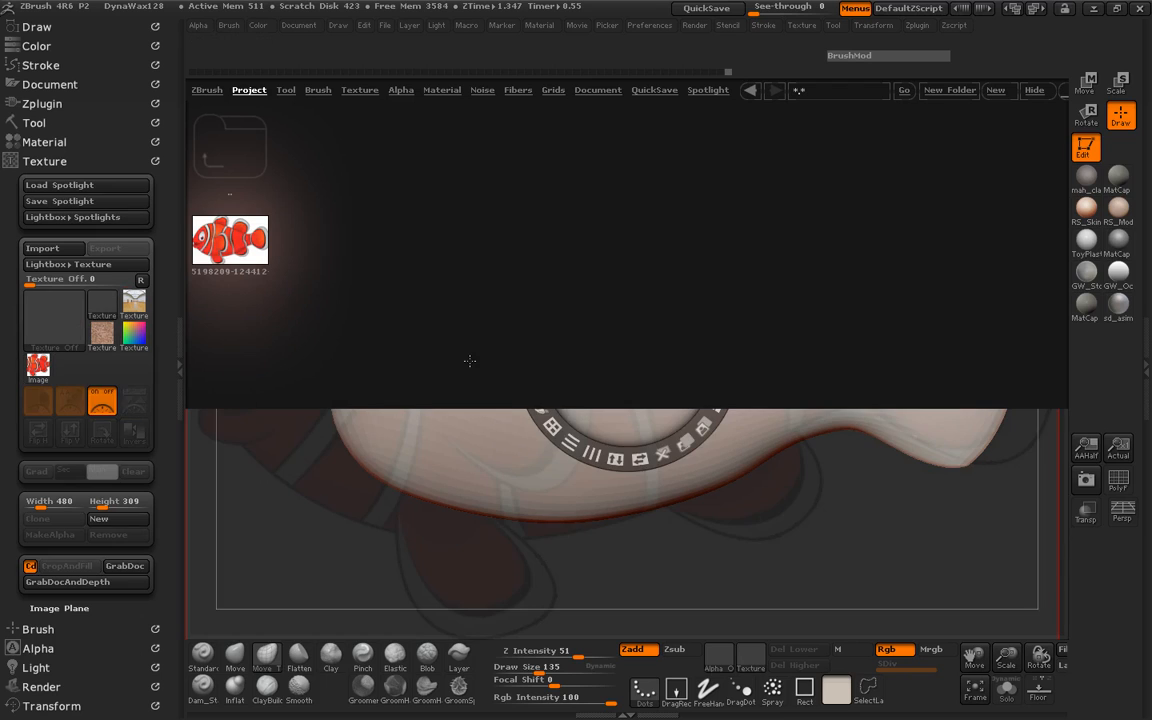
# Step: Hide LightBox, scale down the Spotlight clownfish overlay around the model, and leave Spotlight editing
pyautogui.press(',')
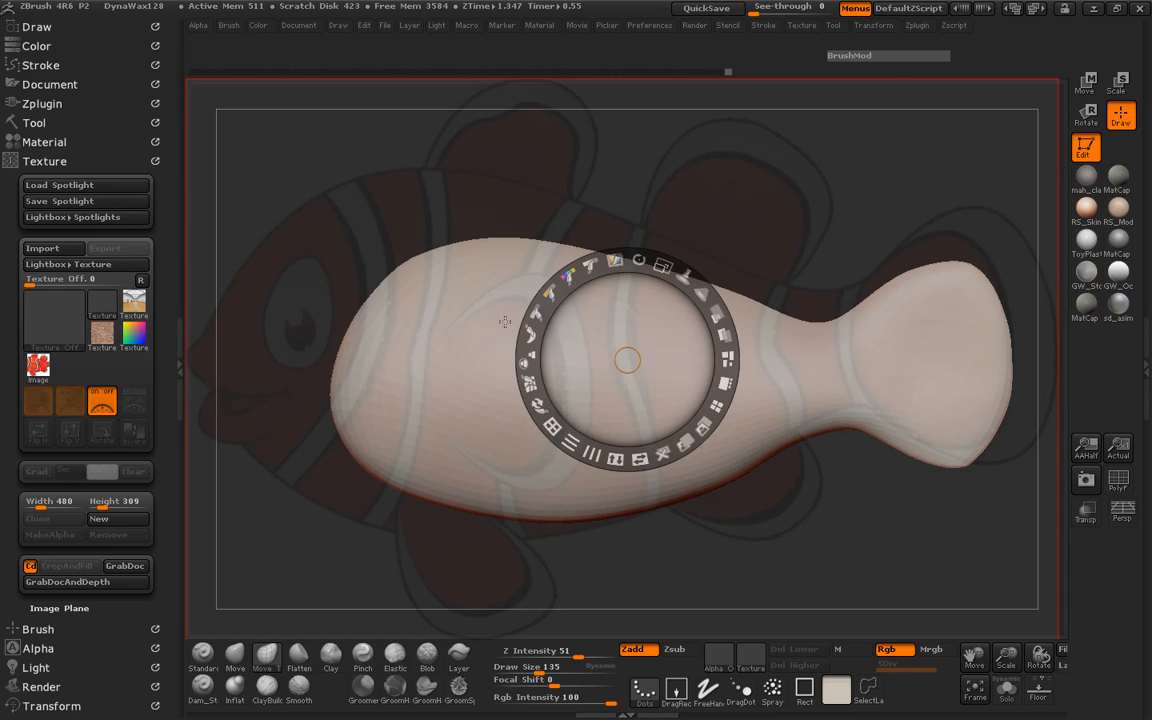
pyautogui.click(186, 385)
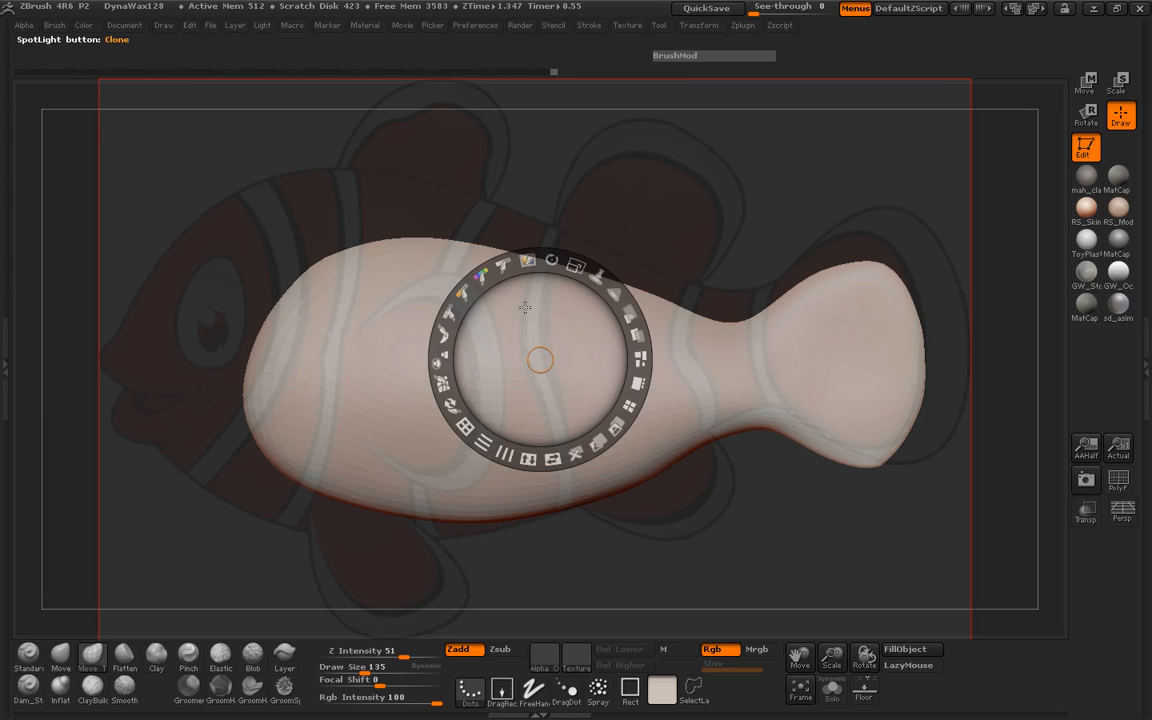
pyautogui.moveTo(536, 262); pyautogui.dragTo(542, 323)
pyautogui.press('z')
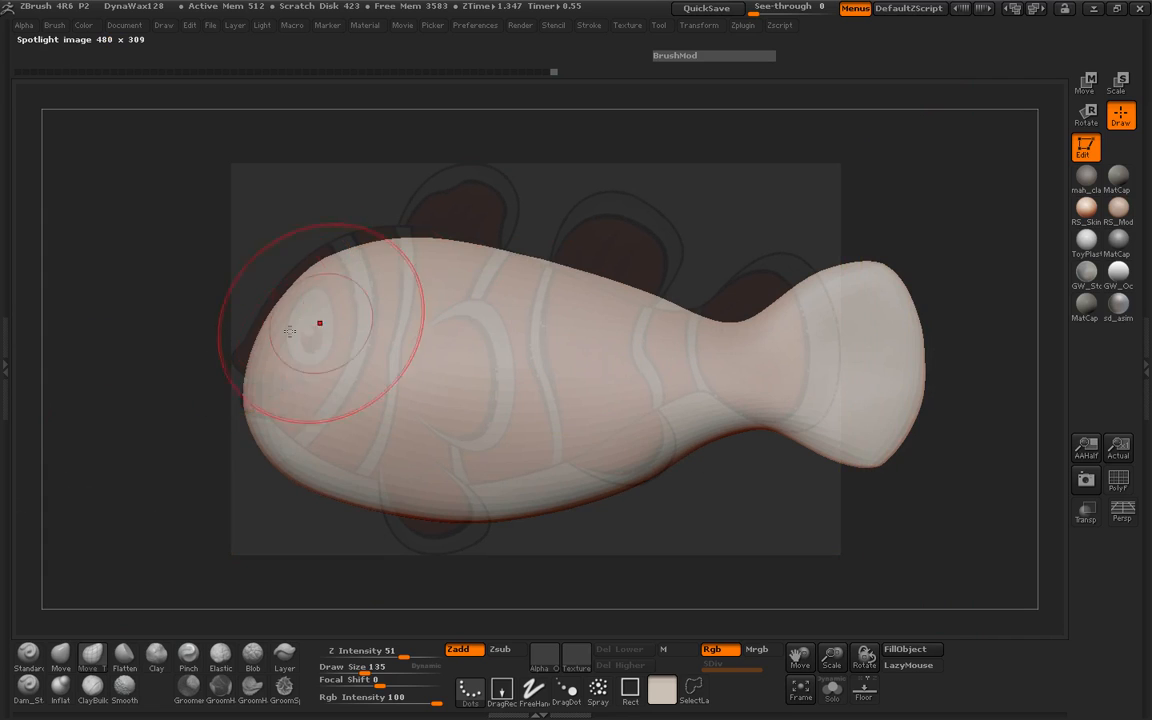
# Step: Position and scale the view of the base fish so its body and tail line up with the clownfish reference
pyautogui.moveTo(141, 331)
pyautogui.keyDown('alt'); pyautogui.mouseDown()
pyautogui.moveTo(159, 342)
pyautogui.moveTo(132, 326)
pyautogui.moveTo(132, 312)
pyautogui.mouseUp(); pyautogui.keyUp('alt')
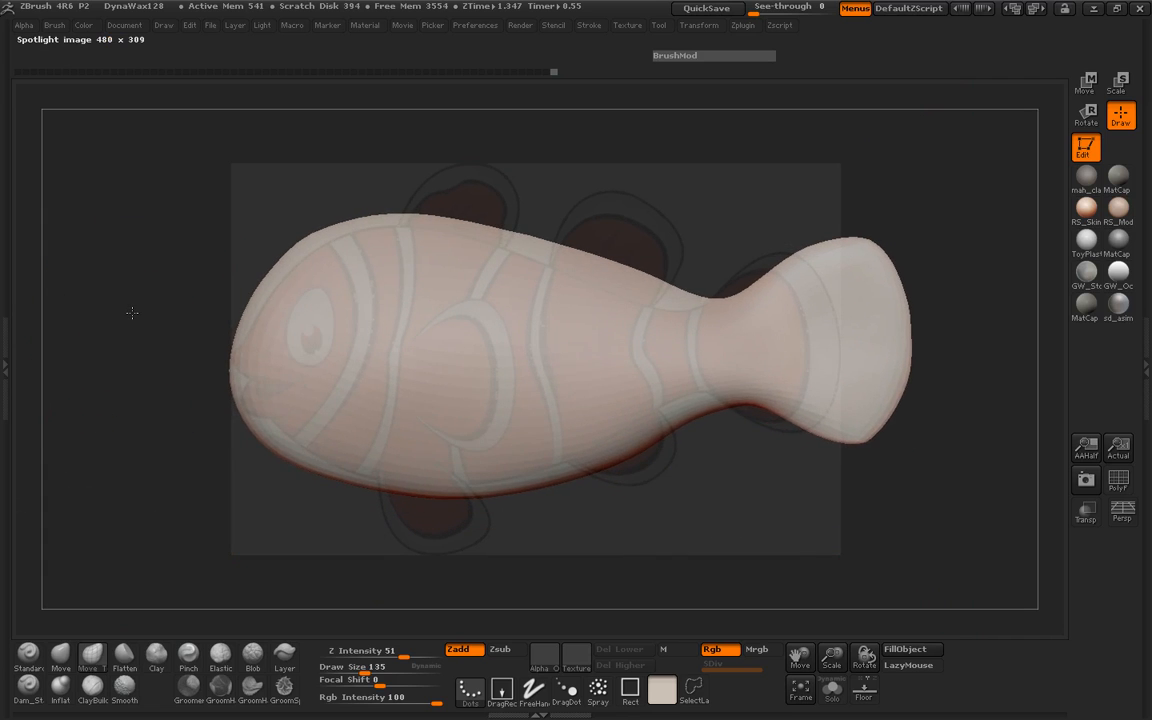
pyautogui.keyDown('ctrl'); pyautogui.moveTo(552, 339); pyautogui.dragTo(538, 342, button='right'); pyautogui.keyUp('ctrl')
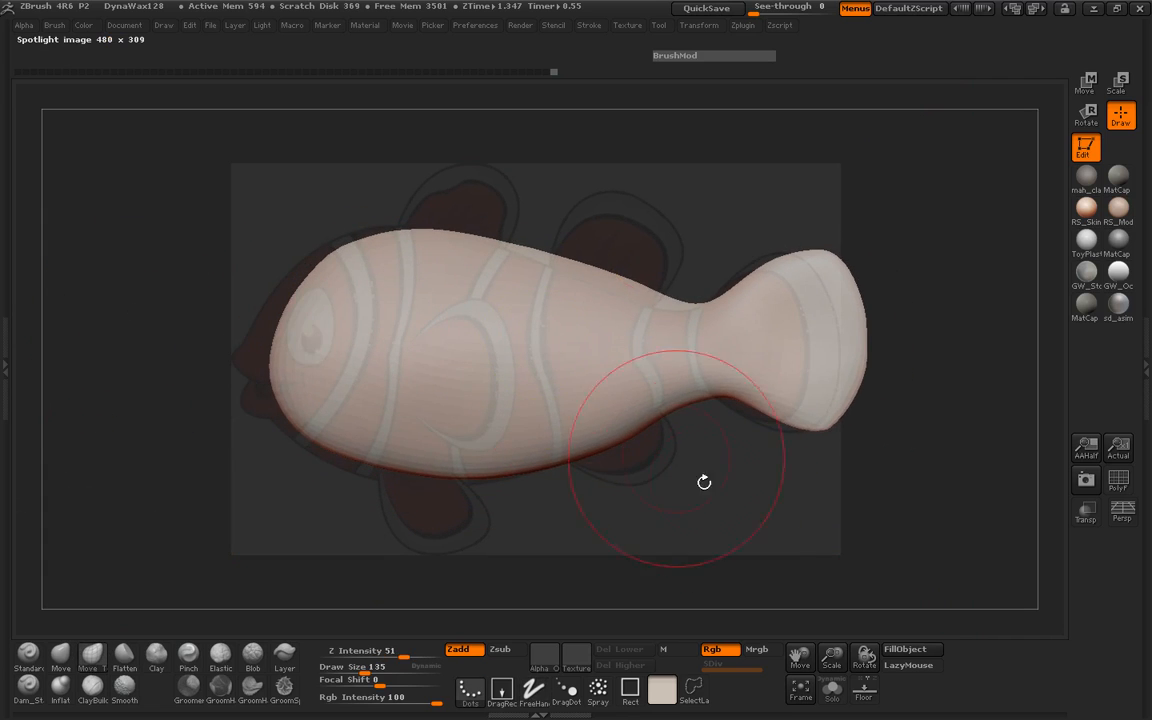
pyautogui.keyDown('alt'); pyautogui.moveTo(721, 497); pyautogui.dragTo(695, 502); pyautogui.keyUp('alt')
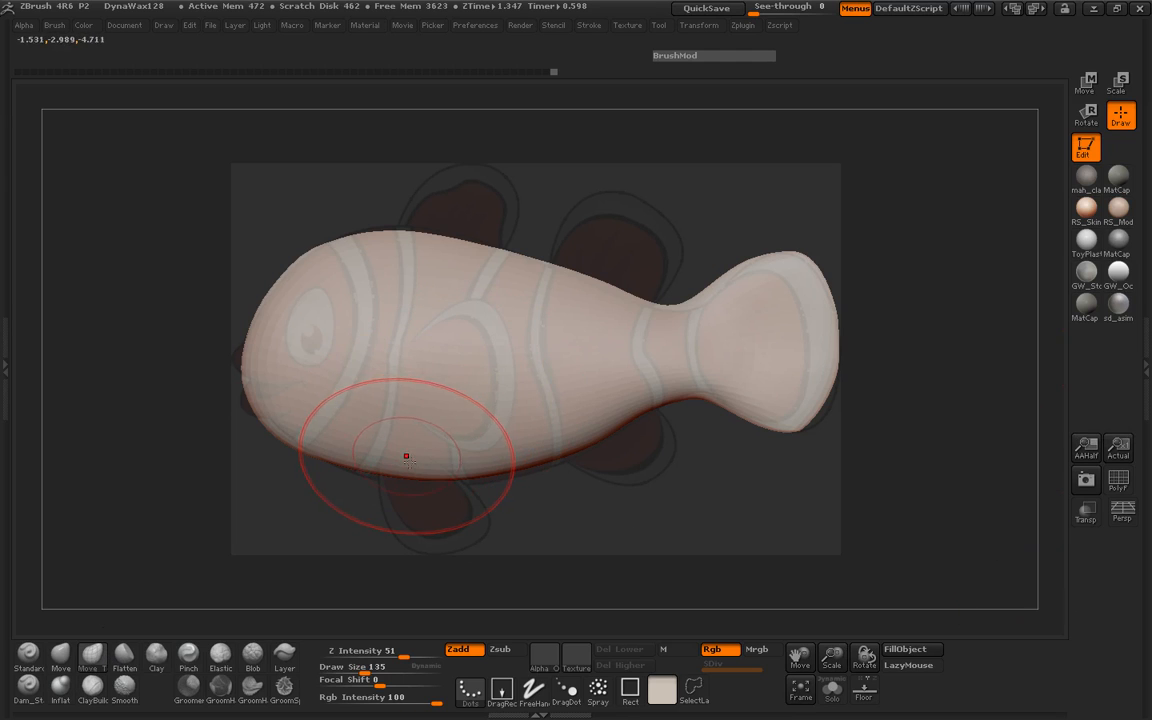
# Step: Pull the belly outline slightly downward to match the reference and remesh the body with DynaMesh
pyautogui.moveTo(148, 444); pyautogui.dragTo(217, 444)
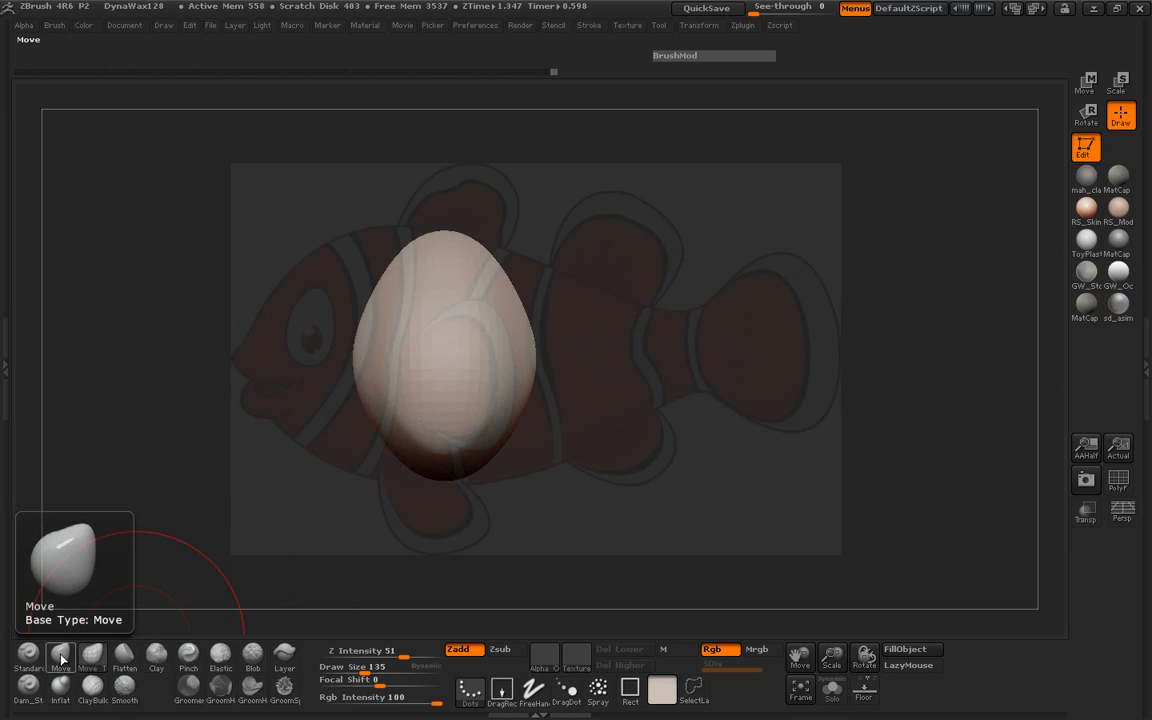
pyautogui.moveTo(181, 471)
pyautogui.mouseDown()
pyautogui.moveTo(171, 419)
pyautogui.moveTo(113, 473)
pyautogui.moveTo(126, 481)
pyautogui.mouseUp()
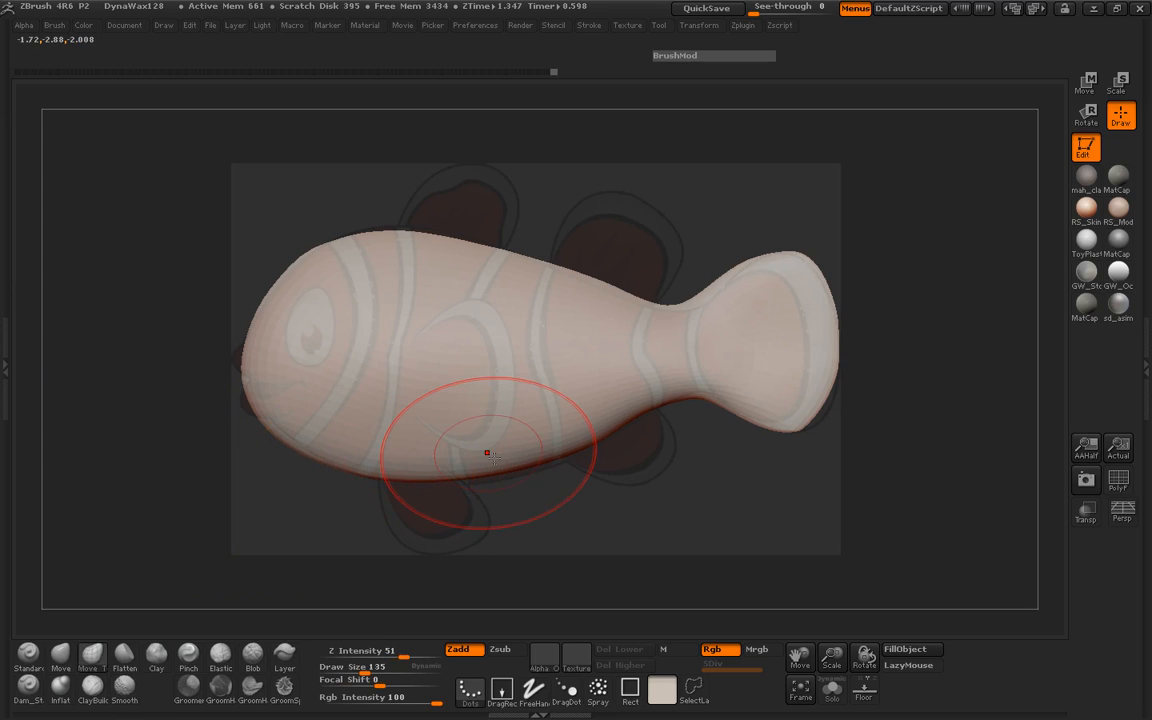
pyautogui.moveTo(497, 469); pyautogui.dragTo(497, 468)
pyautogui.keyDown('ctrl'); pyautogui.moveTo(782, 466); pyautogui.dragTo(736, 497); pyautogui.keyUp('ctrl')
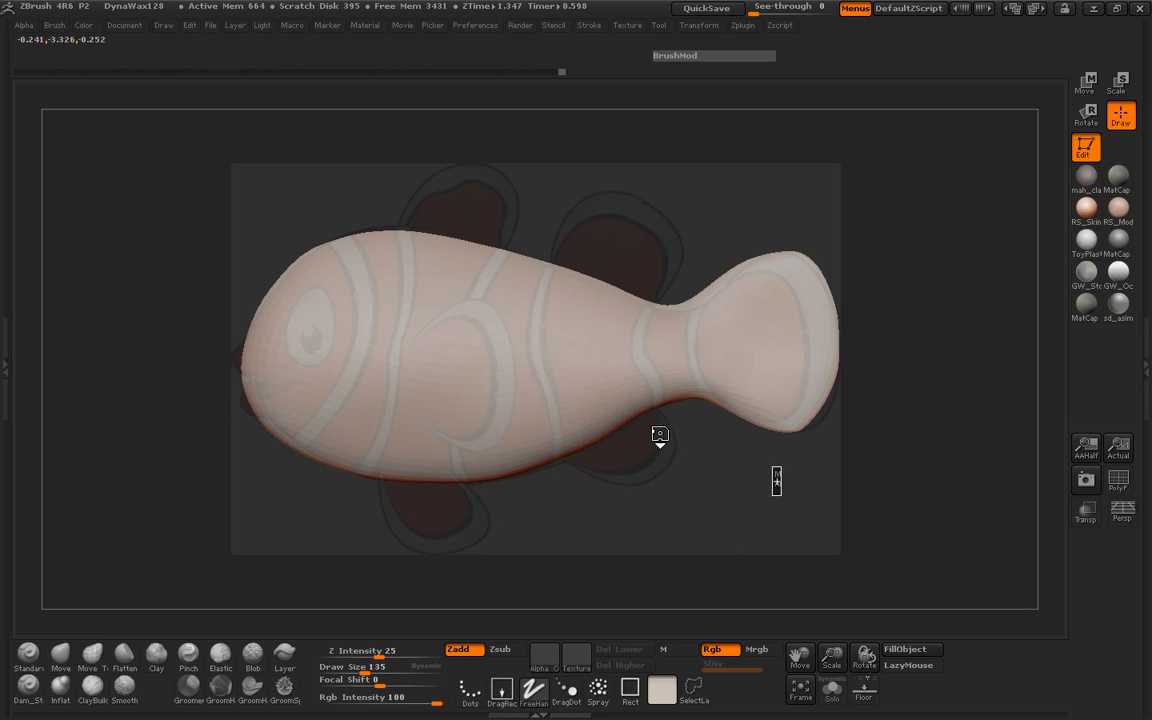
# Step: Refine the rear underside and tail outline using draw size 73, and smooth the narrow tail base
pyautogui.moveTo(579, 436); pyautogui.dragTo(588, 444)
pyautogui.press('space')
pyautogui.moveTo(805, 383)
pyautogui.mouseDown()
pyautogui.moveTo(793, 383)
pyautogui.moveTo(825, 405)
pyautogui.mouseUp()
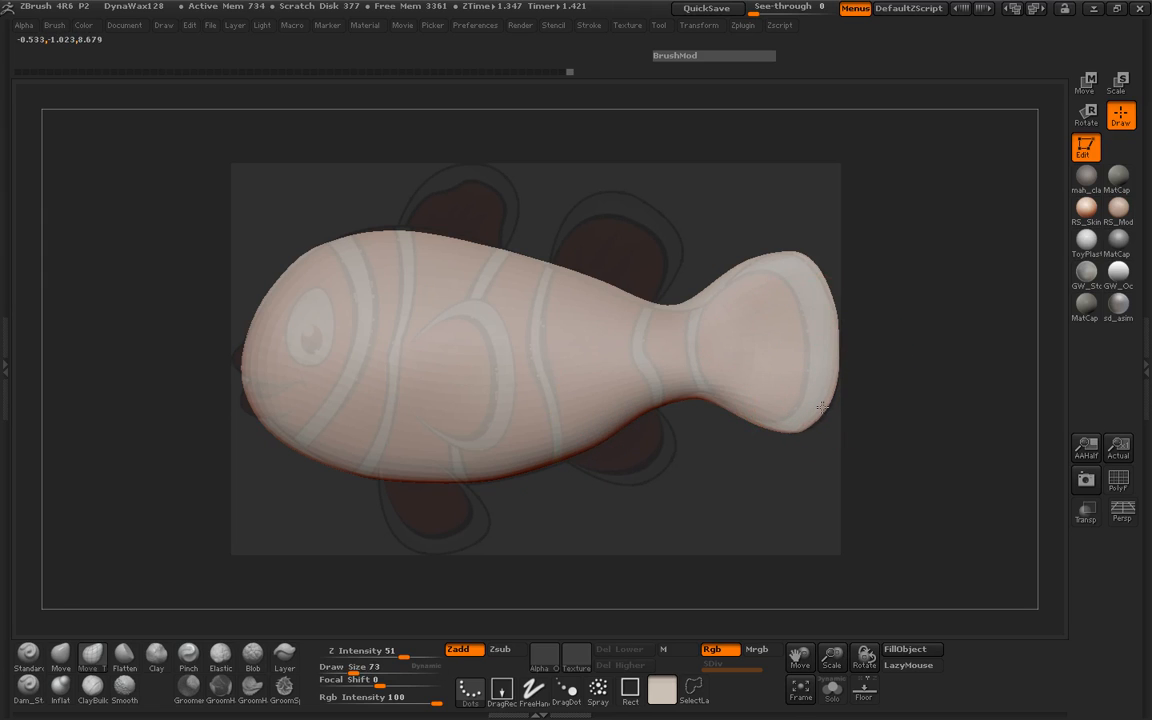
pyautogui.press('shift')
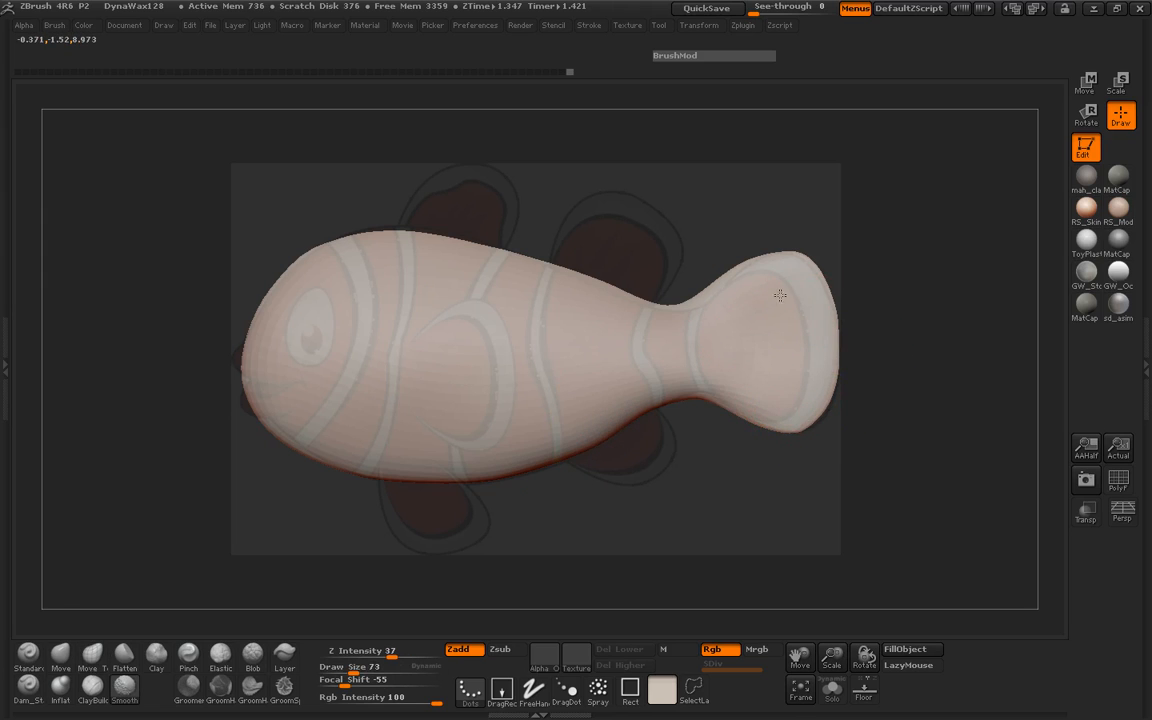
pyautogui.moveTo(706, 312)
pyautogui.keyDown('shift'); pyautogui.mouseDown()
pyautogui.moveTo(697, 277)
pyautogui.moveTo(630, 278)
pyautogui.moveTo(702, 276)
pyautogui.mouseUp(); pyautogui.keyUp('shift')
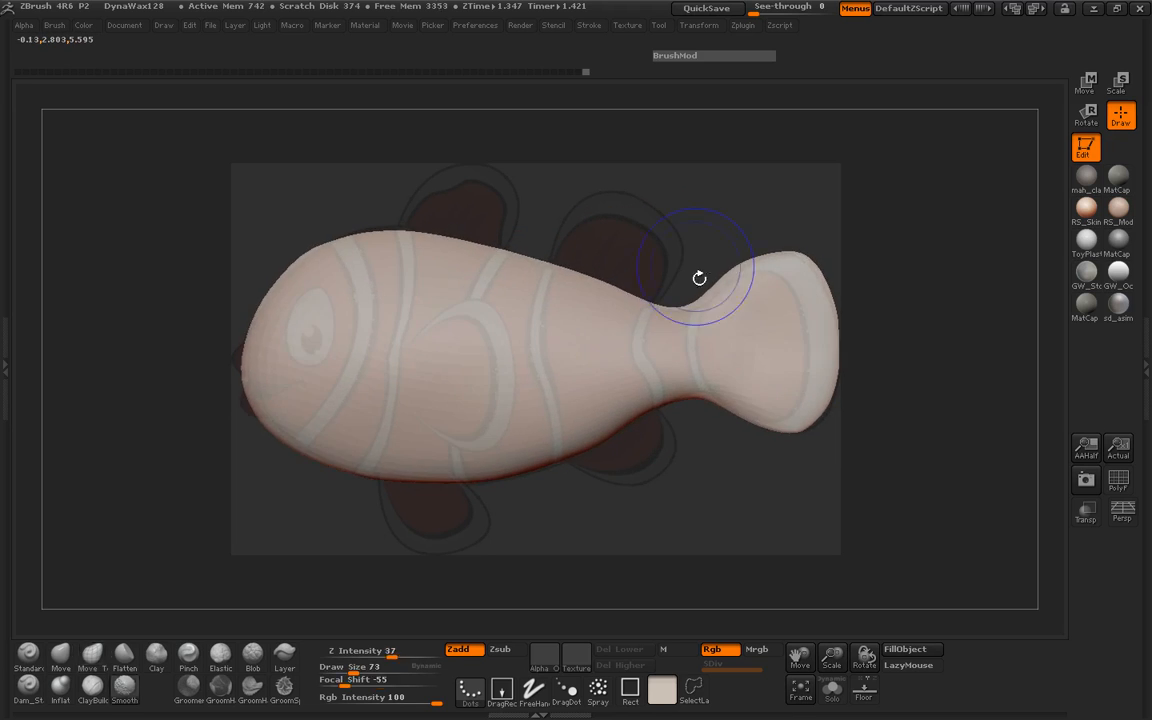
# Step: Reshape the upper back and head outline at draw size 110, and smooth it with Z Intensity 55
pyautogui.press('space')
pyautogui.moveTo(410, 239)
pyautogui.mouseDown()
pyautogui.moveTo(423, 239)
pyautogui.moveTo(344, 246)
pyautogui.moveTo(320, 264)
pyautogui.mouseUp()
pyautogui.keyDown('shift'); pyautogui.click(407, 654); pyautogui.keyUp('shift')
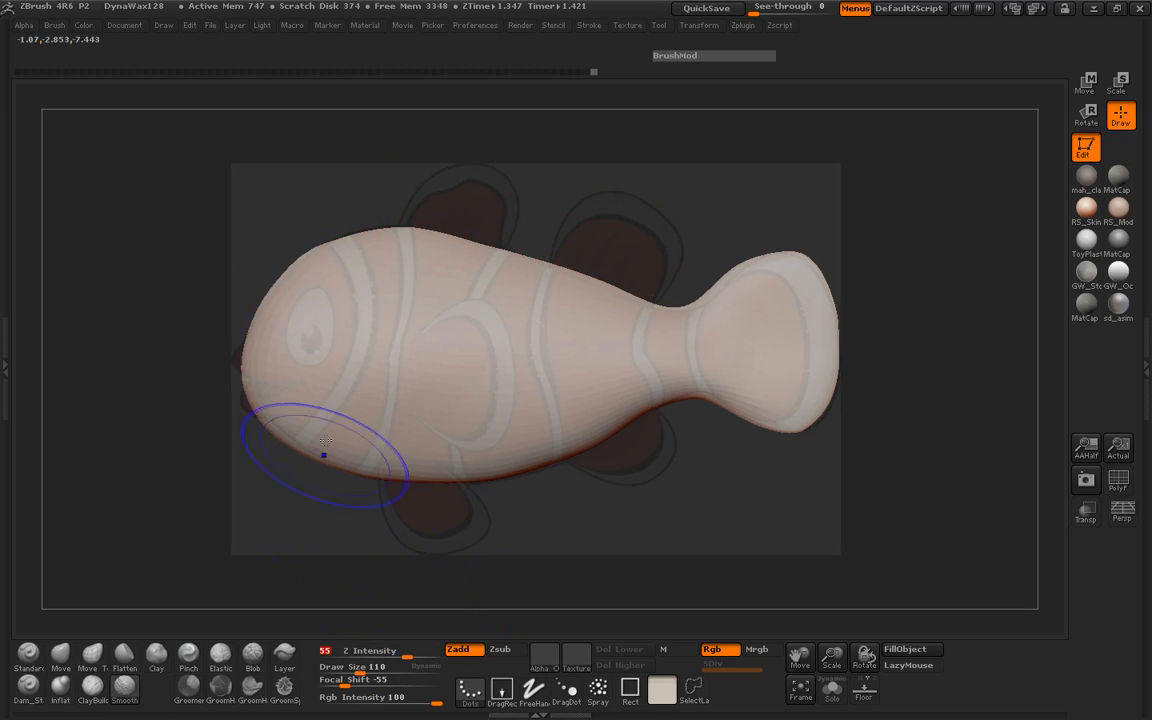
pyautogui.keyDown('shift'); pyautogui.moveTo(373, 231); pyautogui.dragTo(372, 241); pyautogui.keyUp('shift')
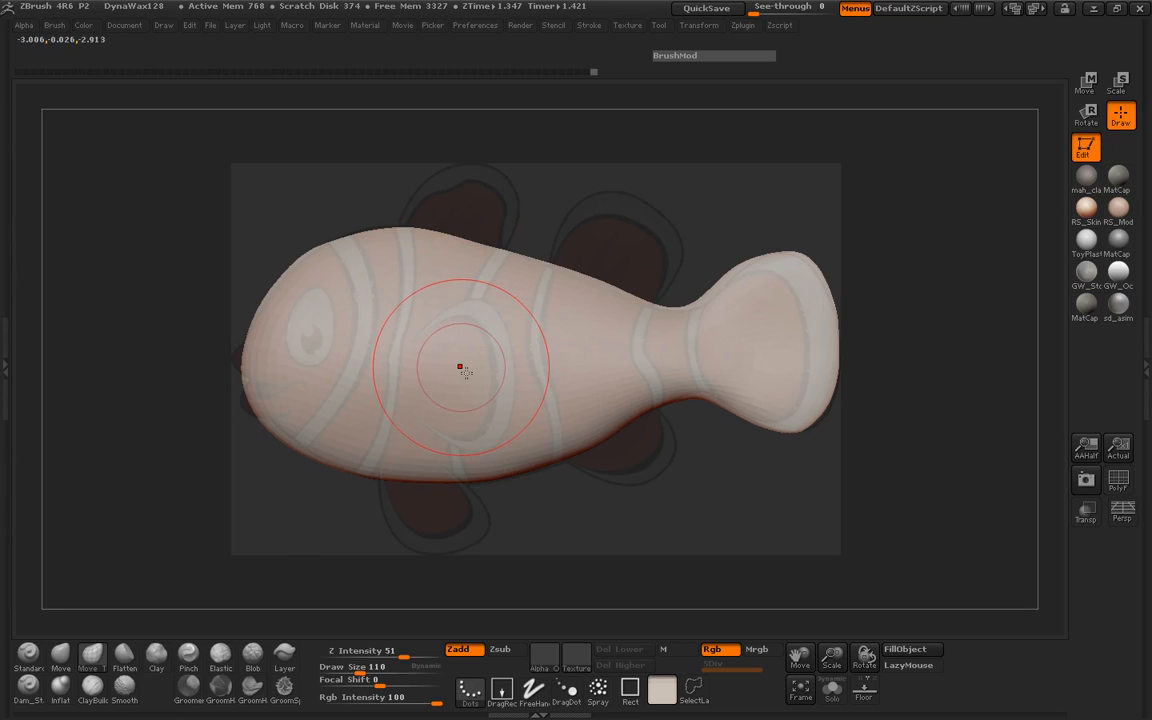
# Step: Mask a curved strip for the pectoral fin on the body's side at draw size 23 and invert the mask
pyautogui.press('space')
pyautogui.moveTo(463, 370); pyautogui.dragTo(450, 369)
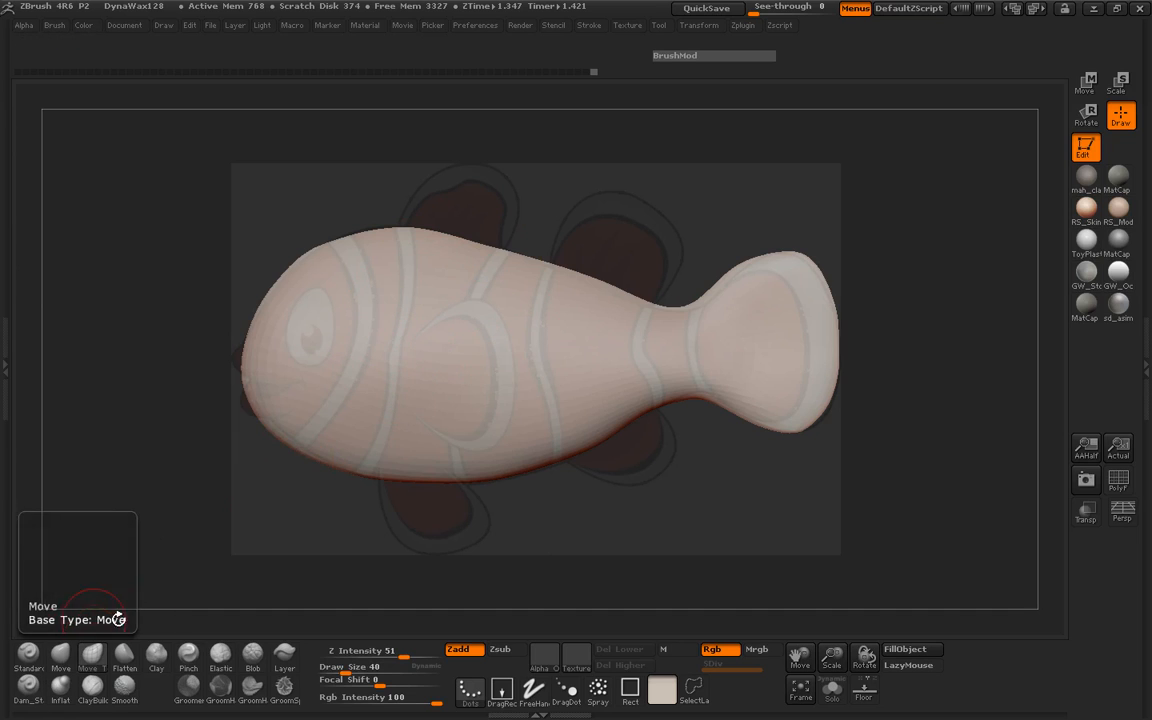
pyautogui.press('space')
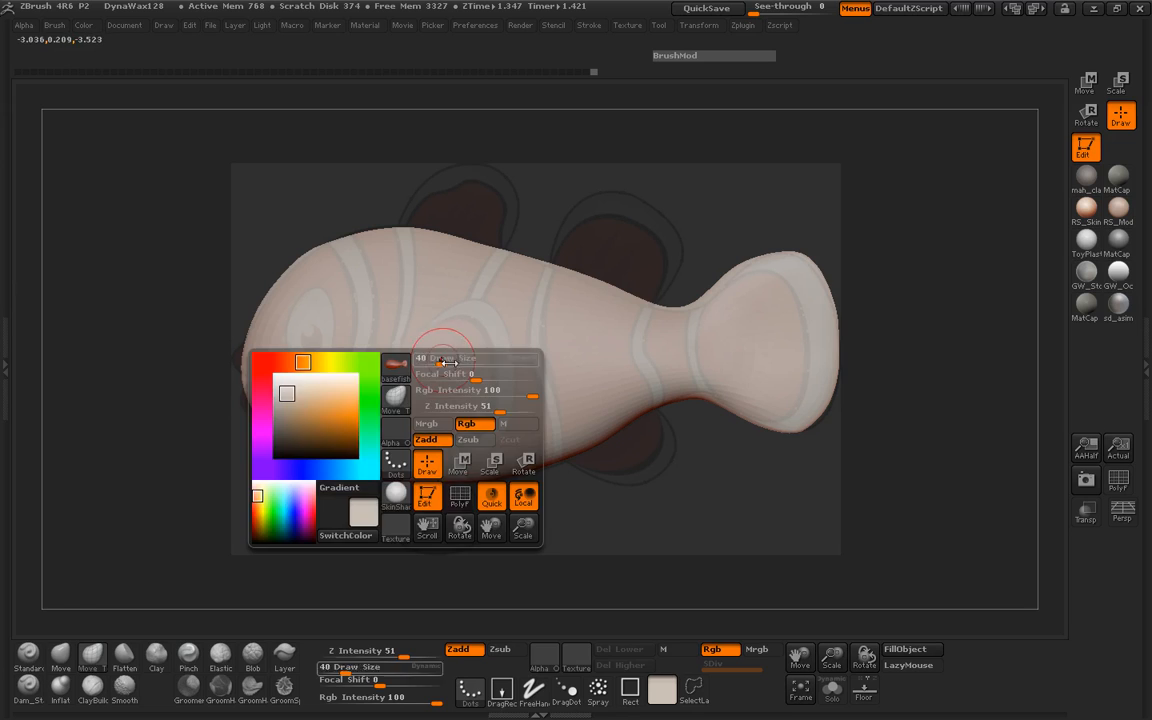
pyautogui.moveTo(452, 362)
pyautogui.mouseDown()
pyautogui.moveTo(414, 350)
pyautogui.moveTo(424, 430)
pyautogui.mouseUp()
pyautogui.moveTo(132, 411)
pyautogui.mouseDown()
pyautogui.moveTo(240, 420)
pyautogui.moveTo(152, 423)
pyautogui.mouseUp()
pyautogui.keyDown('ctrl'); pyautogui.click(152, 423); pyautogui.keyUp('ctrl')
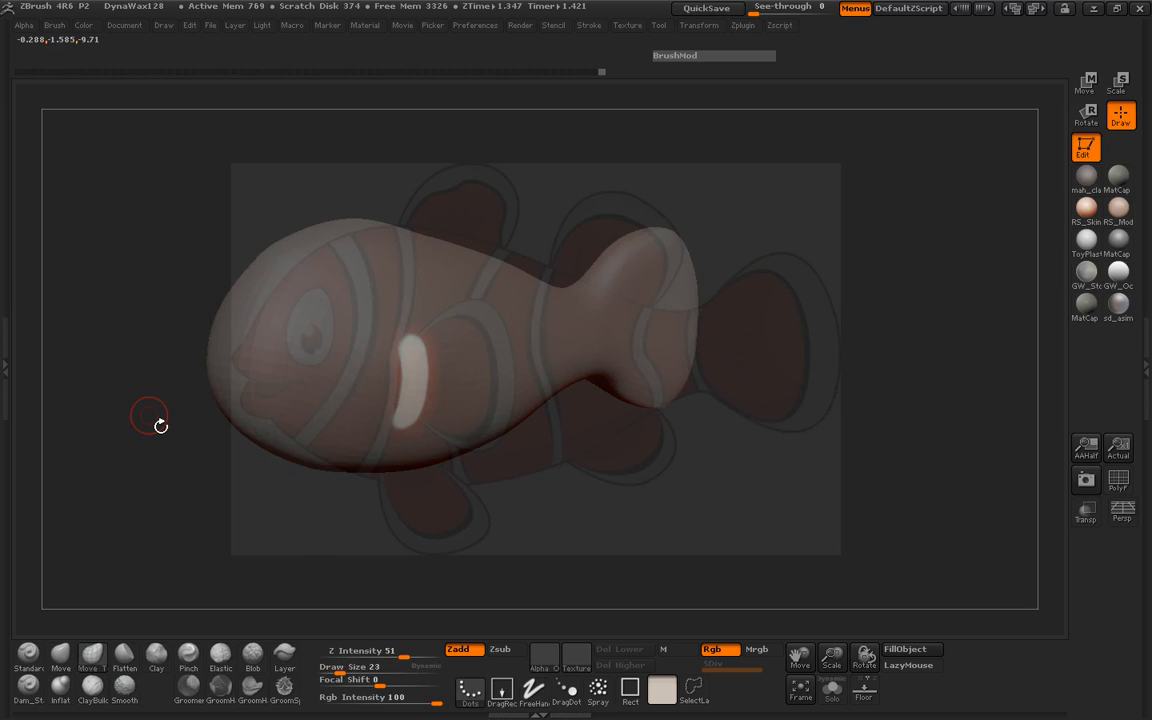
# Step: Pull the unmasked strips outward into a pair of pectoral fins using draw size 151
pyautogui.press('space')
pyautogui.moveTo(381, 356); pyautogui.dragTo(409, 357)
pyautogui.moveTo(520, 494)
pyautogui.mouseDown()
pyautogui.moveTo(557, 503)
pyautogui.moveTo(562, 474)
pyautogui.moveTo(532, 456)
pyautogui.mouseUp()
pyautogui.moveTo(411, 371); pyautogui.dragTo(537, 387)
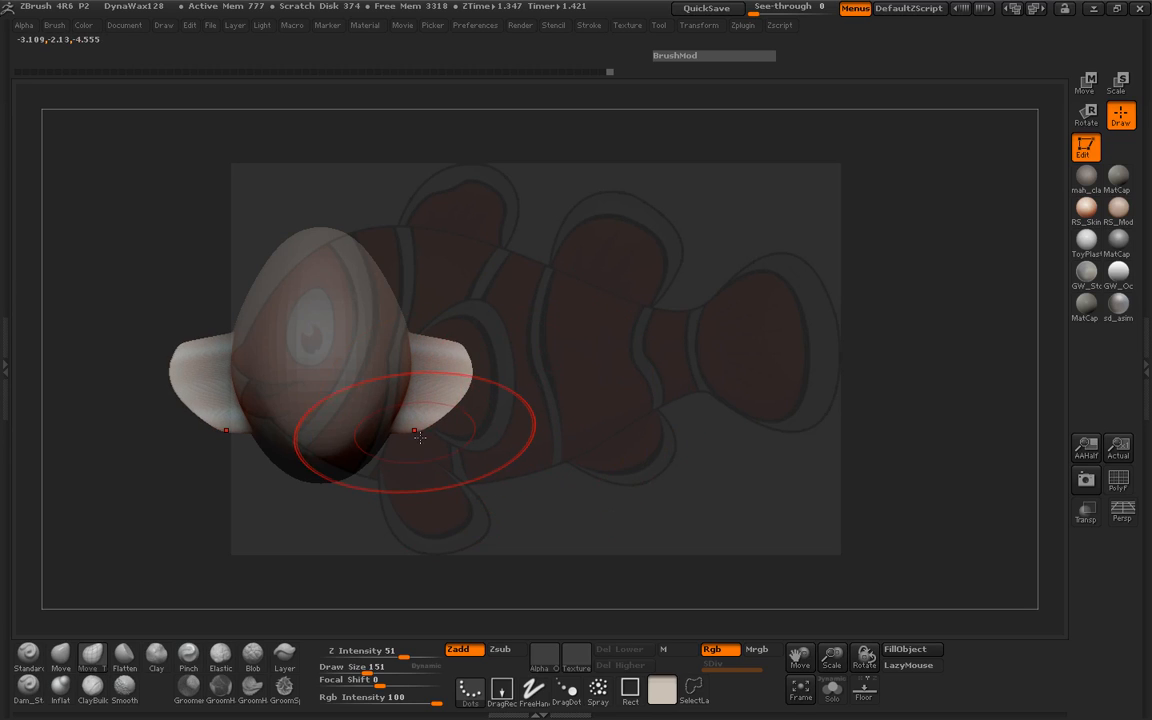
pyautogui.moveTo(450, 437)
pyautogui.mouseDown()
pyautogui.moveTo(491, 438)
pyautogui.moveTo(506, 457)
pyautogui.mouseUp()
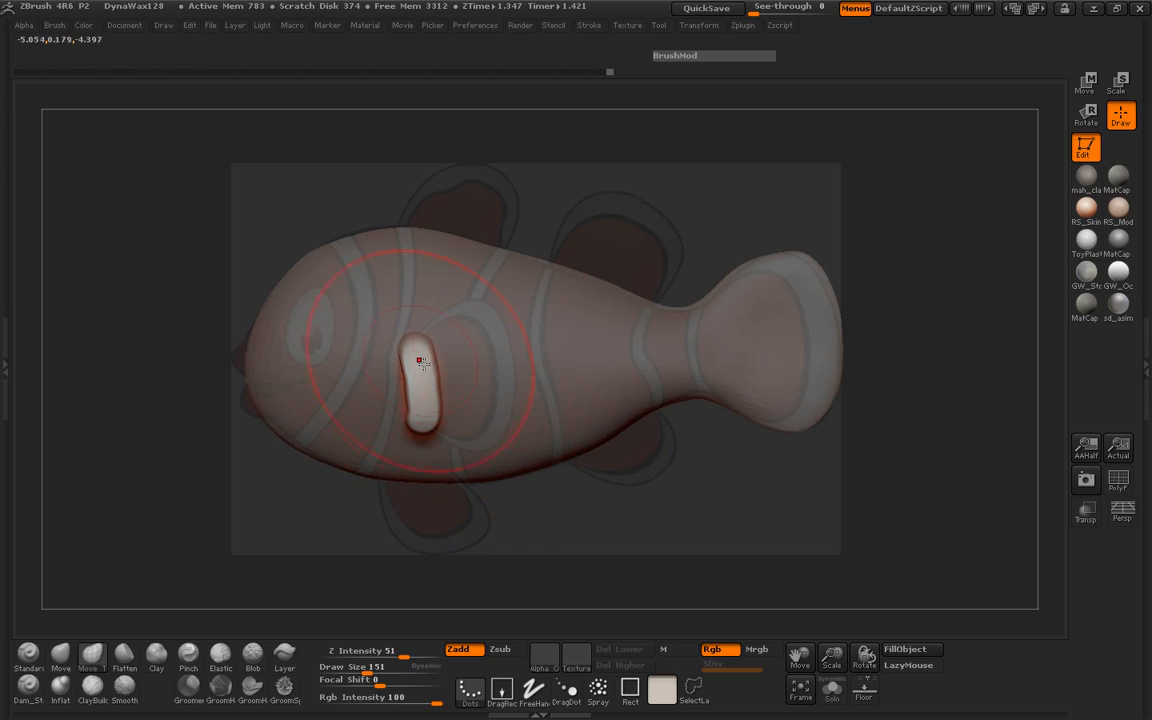
# Step: Shape the pectoral fin's outline against the reference in side view, using draw size 125
pyautogui.moveTo(481, 338)
pyautogui.mouseDown()
pyautogui.moveTo(452, 346)
pyautogui.moveTo(477, 305)
pyautogui.mouseUp()
pyautogui.press('space')
pyautogui.moveTo(456, 391); pyautogui.dragTo(533, 467)
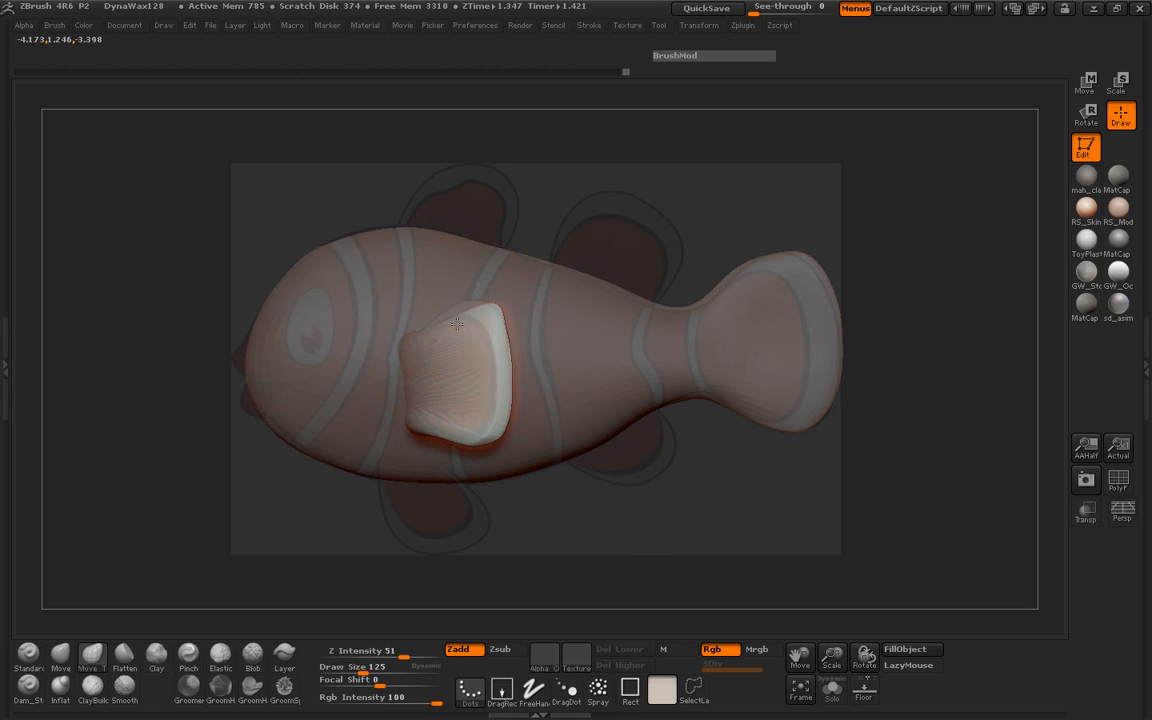
# Step: Refine the pectoral fins' thickness, curvature and backward angle from the side, front and rear
pyautogui.moveTo(183, 289)
pyautogui.mouseDown()
pyautogui.moveTo(159, 342)
pyautogui.moveTo(252, 399)
pyautogui.moveTo(286, 438)
pyautogui.moveTo(411, 368)
pyautogui.moveTo(431, 378)
pyautogui.mouseUp()
pyautogui.press('shift')
pyautogui.moveTo(300, 420); pyautogui.dragTo(440, 390)
pyautogui.moveTo(200, 385)
pyautogui.mouseDown()
pyautogui.moveTo(283, 399)
pyautogui.moveTo(278, 378)
pyautogui.moveTo(326, 376)
pyautogui.mouseUp()
pyautogui.moveTo(625, 505); pyautogui.dragTo(563, 506)
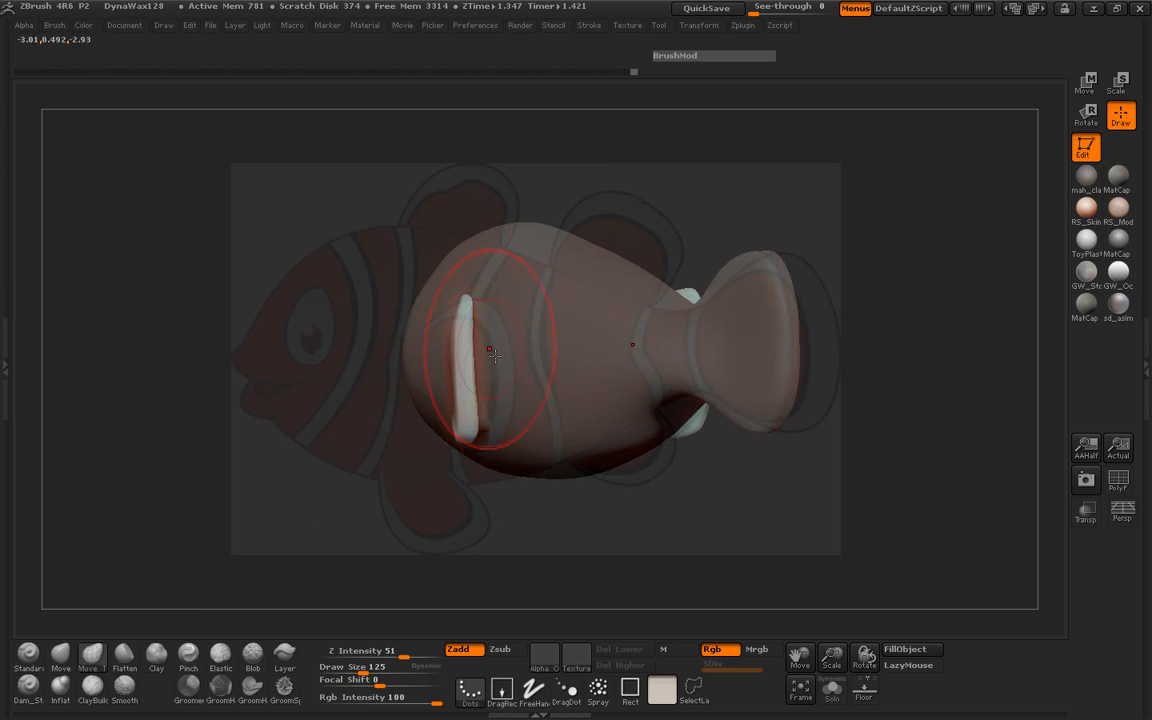
pyautogui.moveTo(265, 382); pyautogui.dragTo(204, 386)
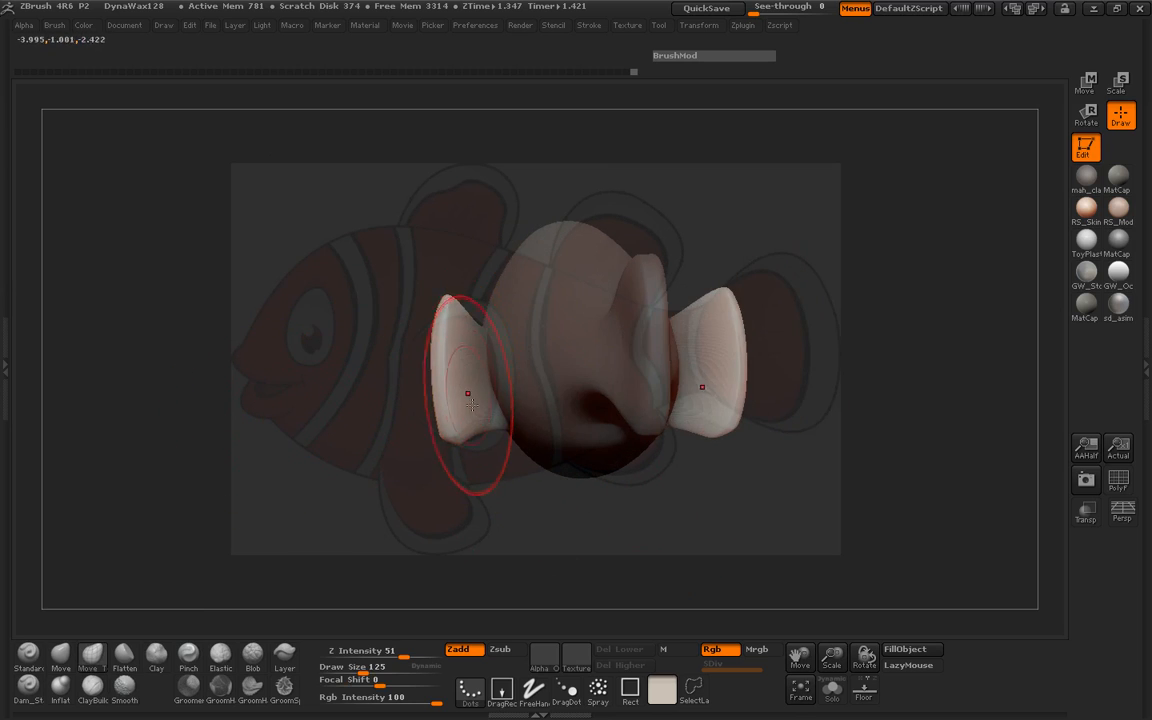
pyautogui.moveTo(254, 429); pyautogui.dragTo(292, 425)
# Step: Clear the mask and remesh the body together with its pectoral fins in DynaMesh
pyautogui.keyDown('ctrl'); pyautogui.click(657, 486); pyautogui.keyUp('ctrl')
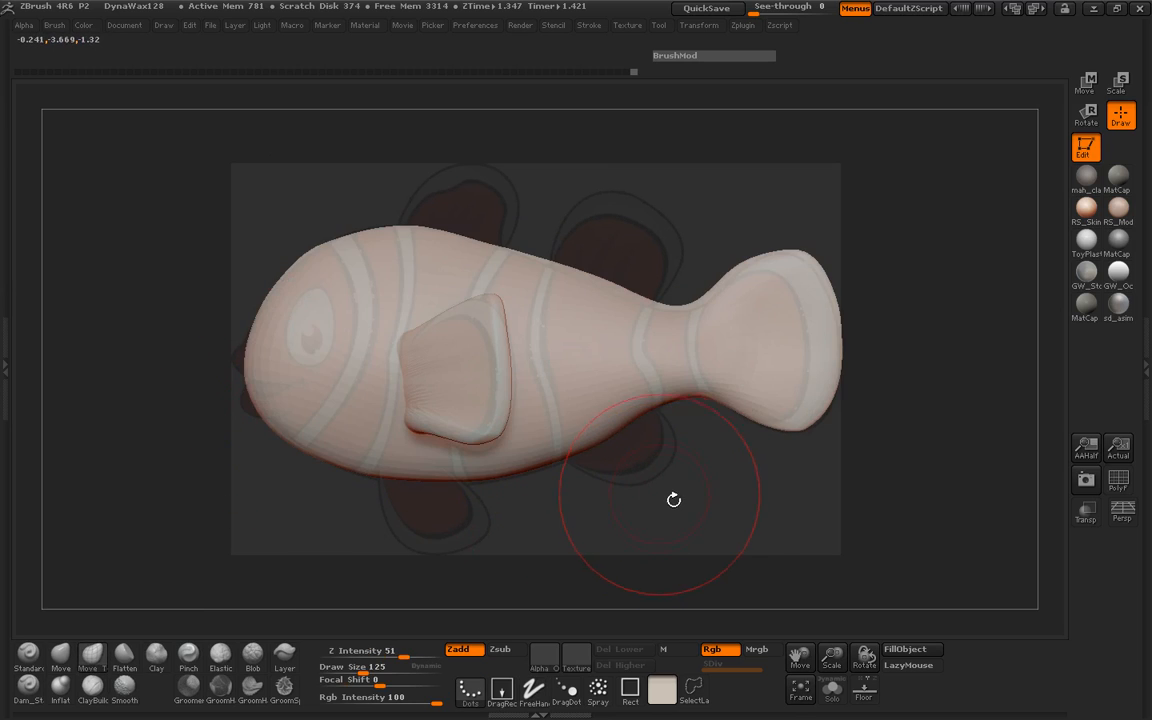
pyautogui.keyDown('ctrl'); pyautogui.moveTo(682, 471); pyautogui.dragTo(688, 508); pyautogui.keyUp('ctrl')
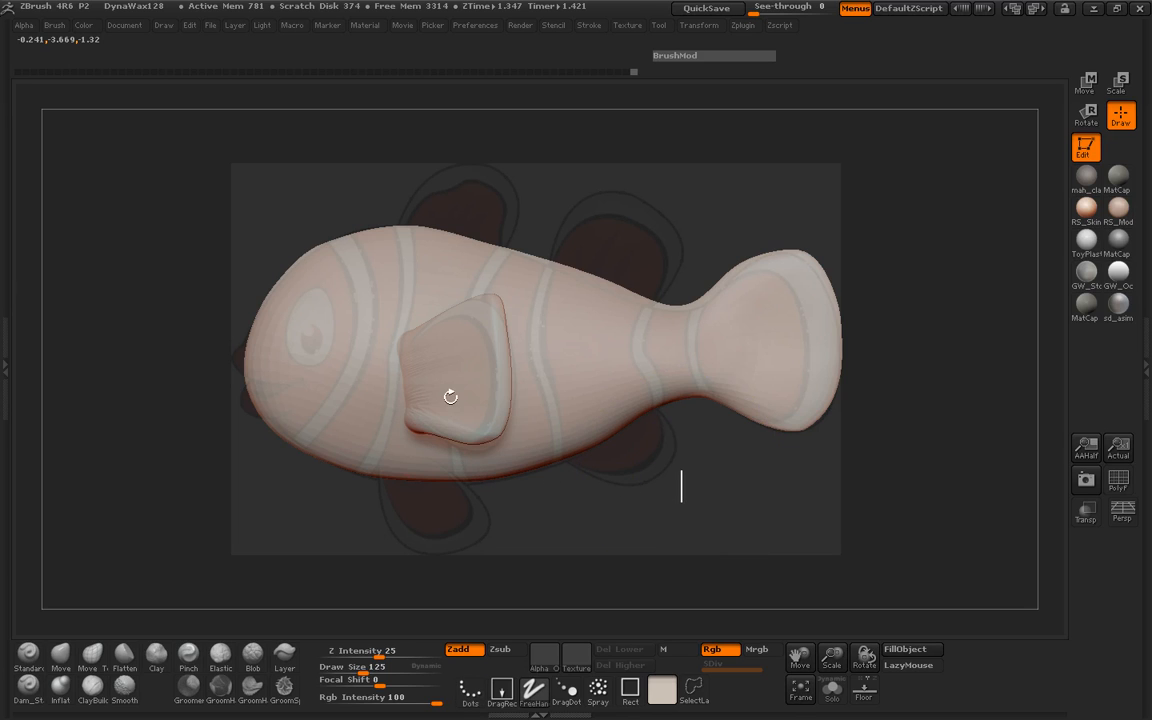
# Step: Smooth the pectoral fins' surfaces and their joints with the body at draw size 49, and remesh with DynaMesh
pyautogui.moveTo(226, 424); pyautogui.dragTo(270, 418)
pyautogui.press('space')
pyautogui.moveTo(421, 400)
pyautogui.mouseDown()
pyautogui.moveTo(409, 400)
pyautogui.moveTo(435, 386)
pyautogui.moveTo(407, 372)
pyautogui.mouseUp()
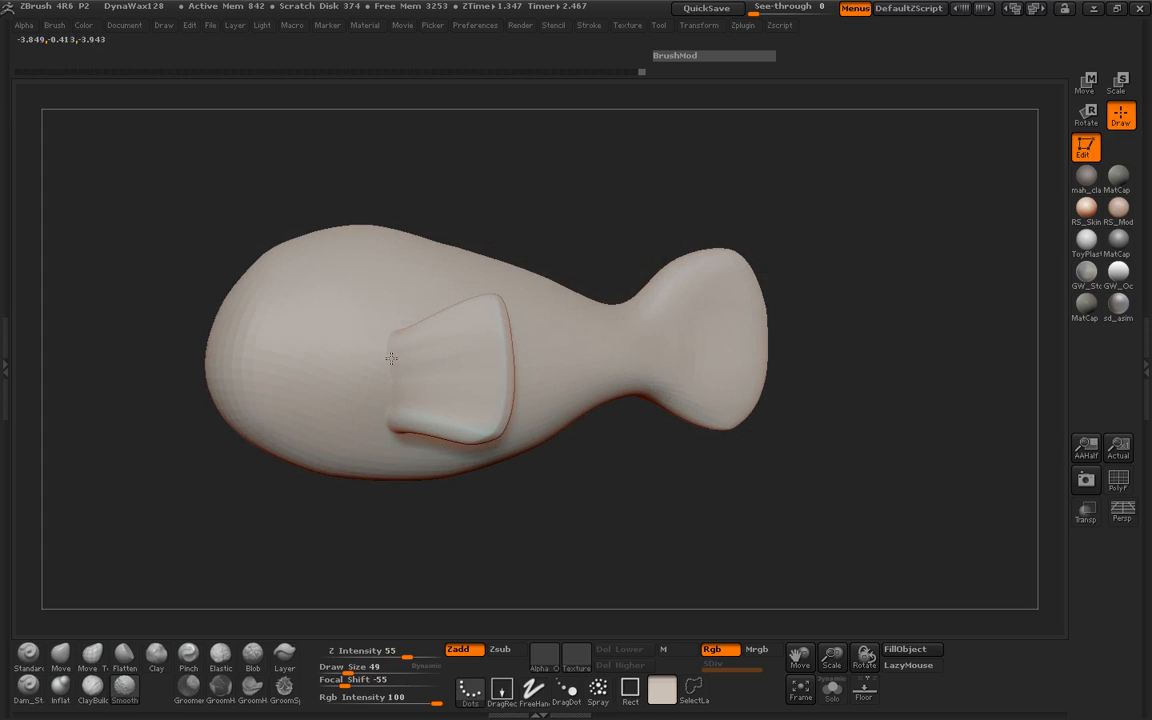
pyautogui.keyDown('shift'); pyautogui.moveTo(400, 424); pyautogui.dragTo(394, 411); pyautogui.keyUp('shift')
pyautogui.moveTo(622, 505); pyautogui.dragTo(467, 487)
pyautogui.keyDown('ctrl'); pyautogui.moveTo(307, 390); pyautogui.dragTo(325, 472); pyautogui.keyUp('ctrl')
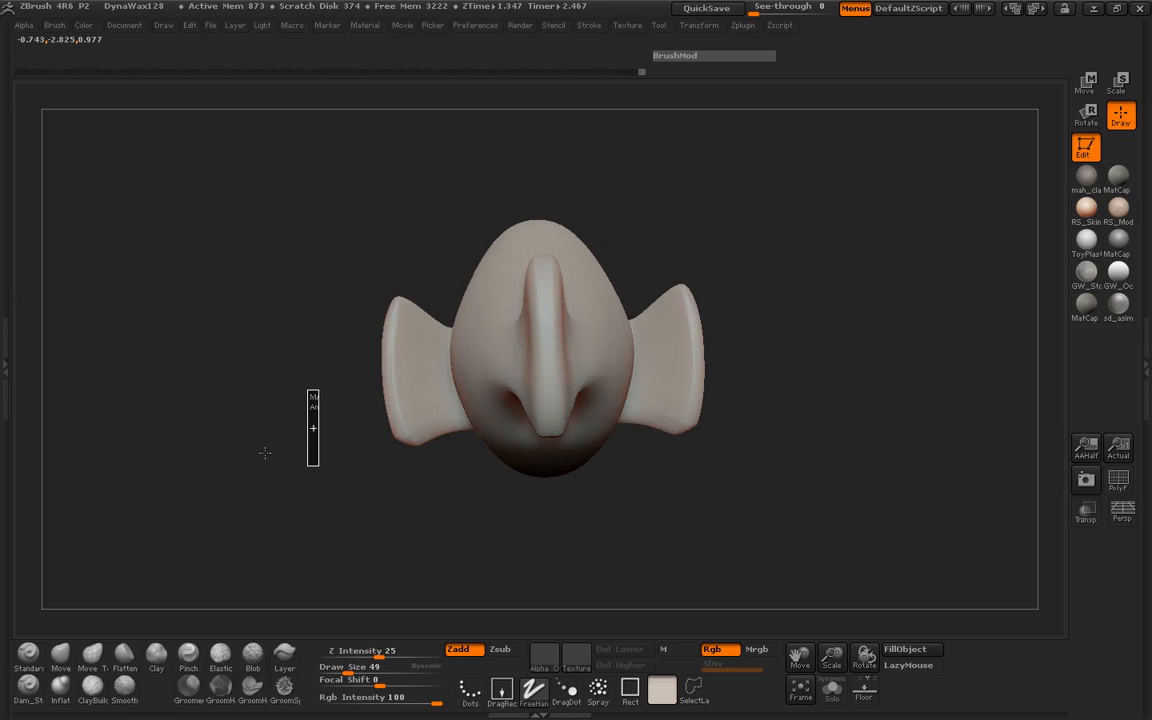
# Step: Examine the DynaMesh smoothing and projection settings for the fish mesh
pyautogui.moveTo(239, 445); pyautogui.dragTo(345, 440)
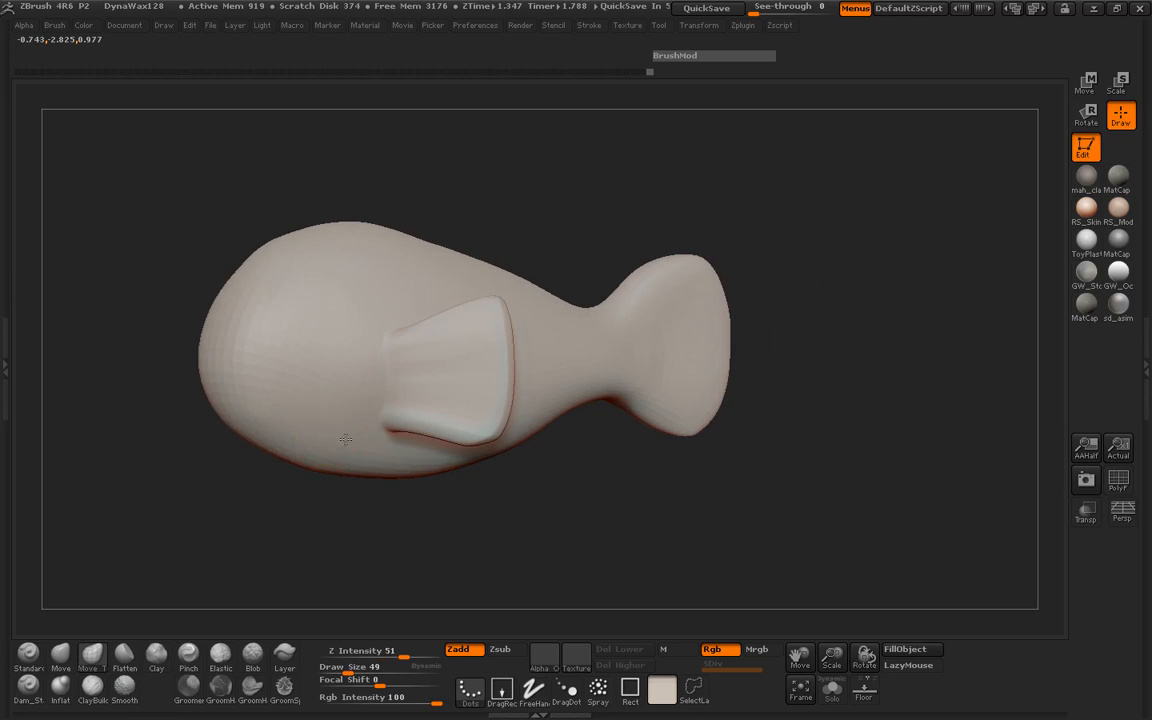
pyautogui.click(6, 366)
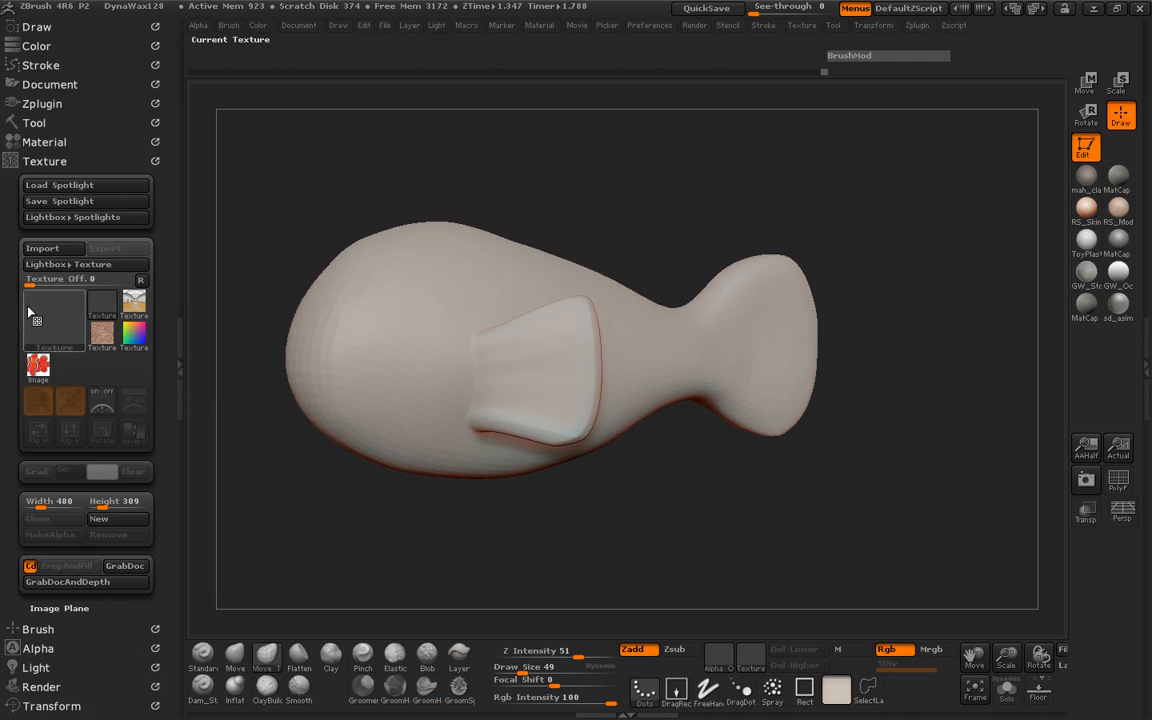
pyautogui.click(38, 159)
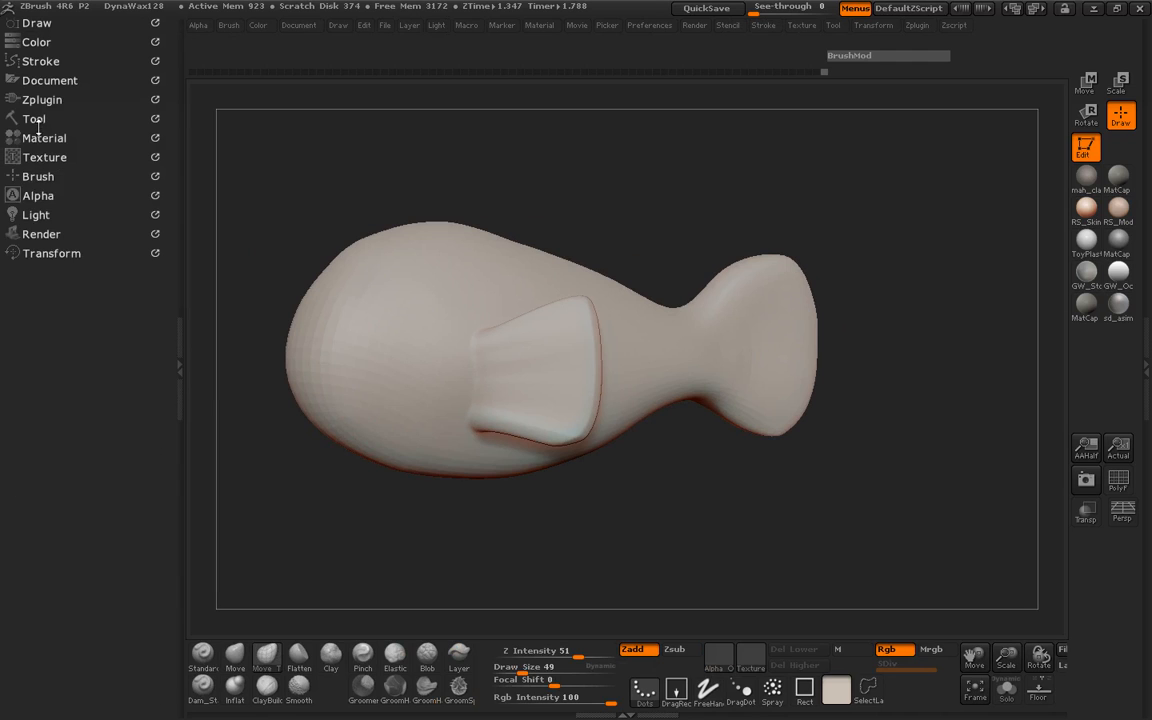
pyautogui.click(34, 118)
pyautogui.scroll(-10, 117, 342)
pyautogui.click(74, 280)
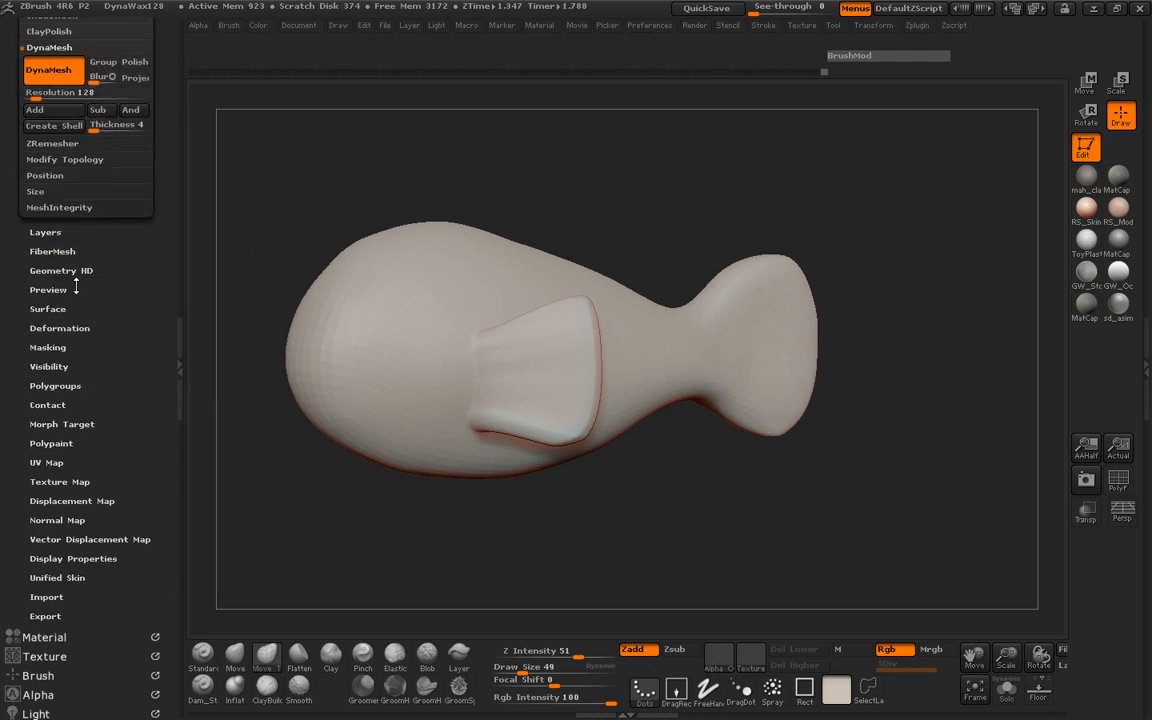
pyautogui.click(133, 245)
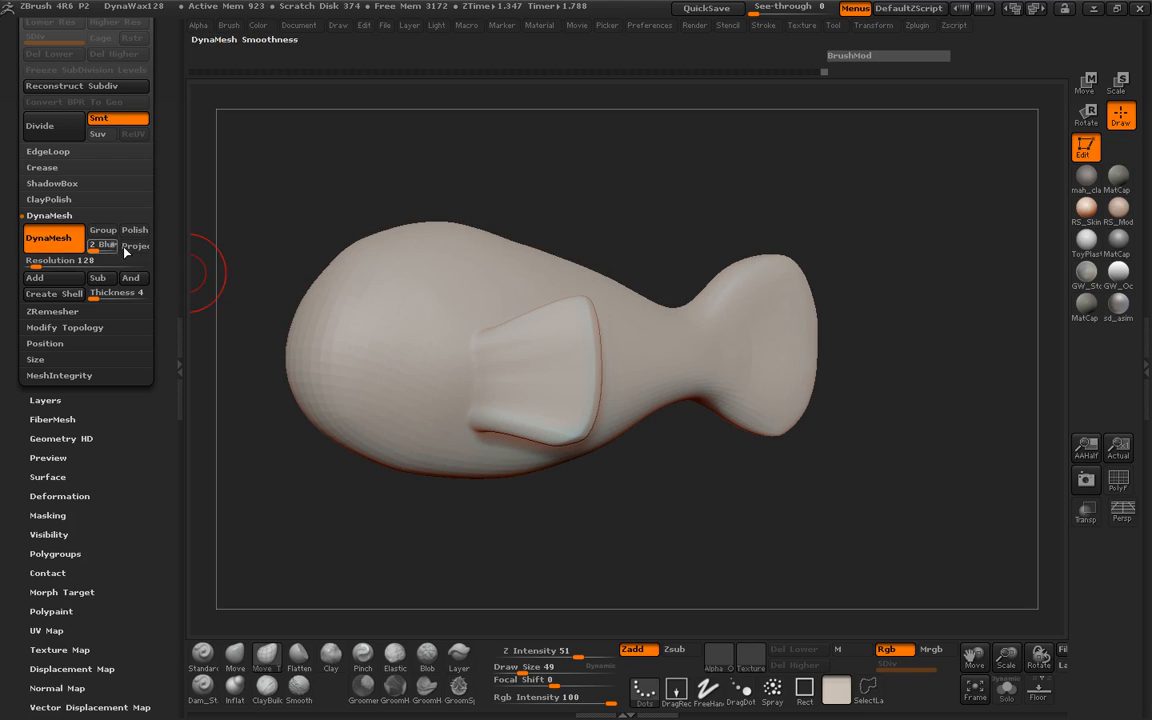
pyautogui.moveTo(291, 239); pyautogui.dragTo(278, 213)
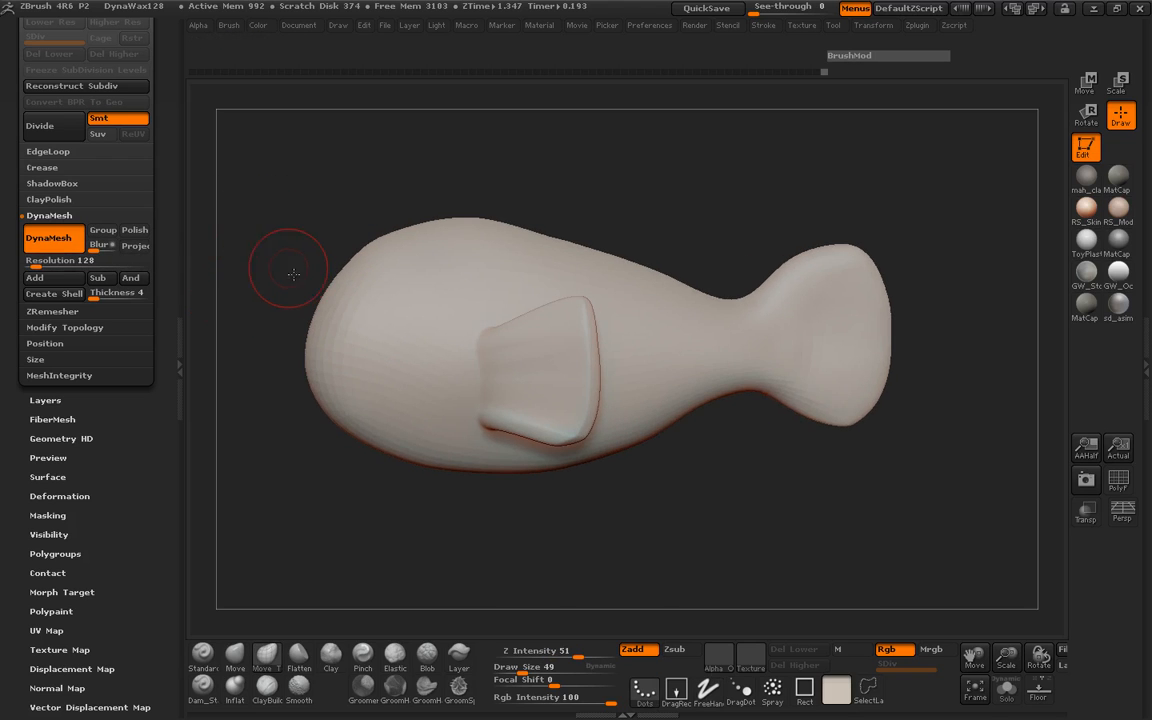
pyautogui.moveTo(293, 273); pyautogui.dragTo(455, 432)
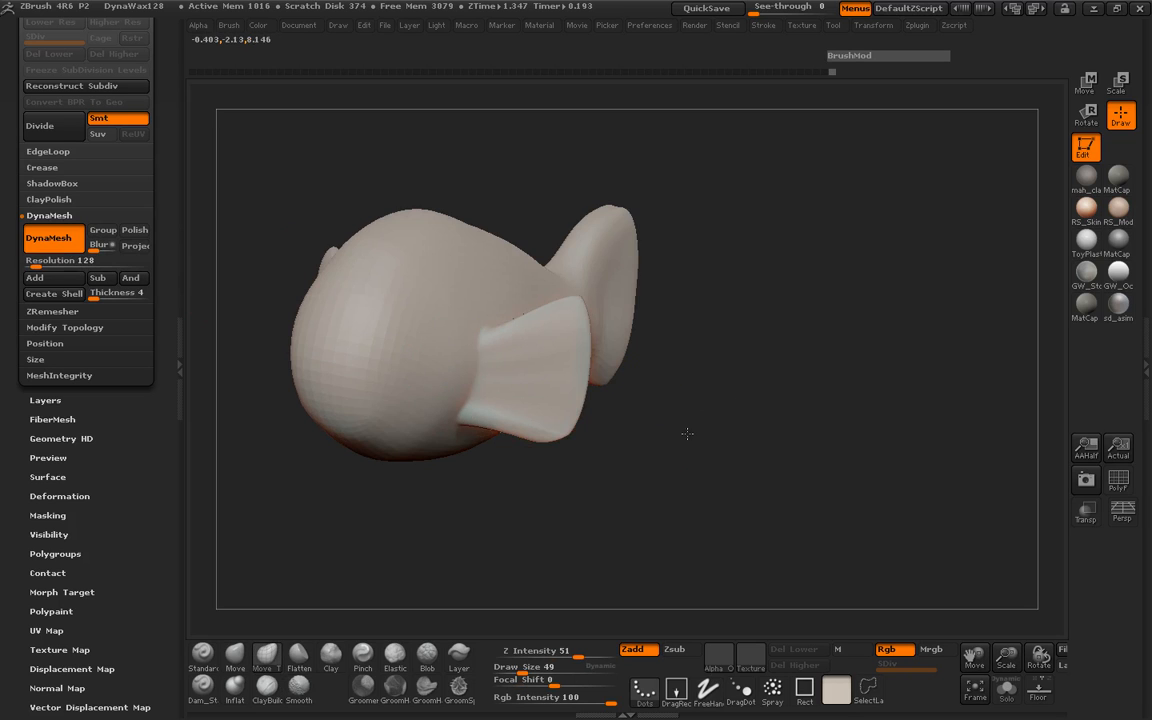
pyautogui.moveTo(686, 432)
pyautogui.mouseDown()
pyautogui.moveTo(308, 399)
pyautogui.moveTo(362, 378)
pyautogui.mouseUp()
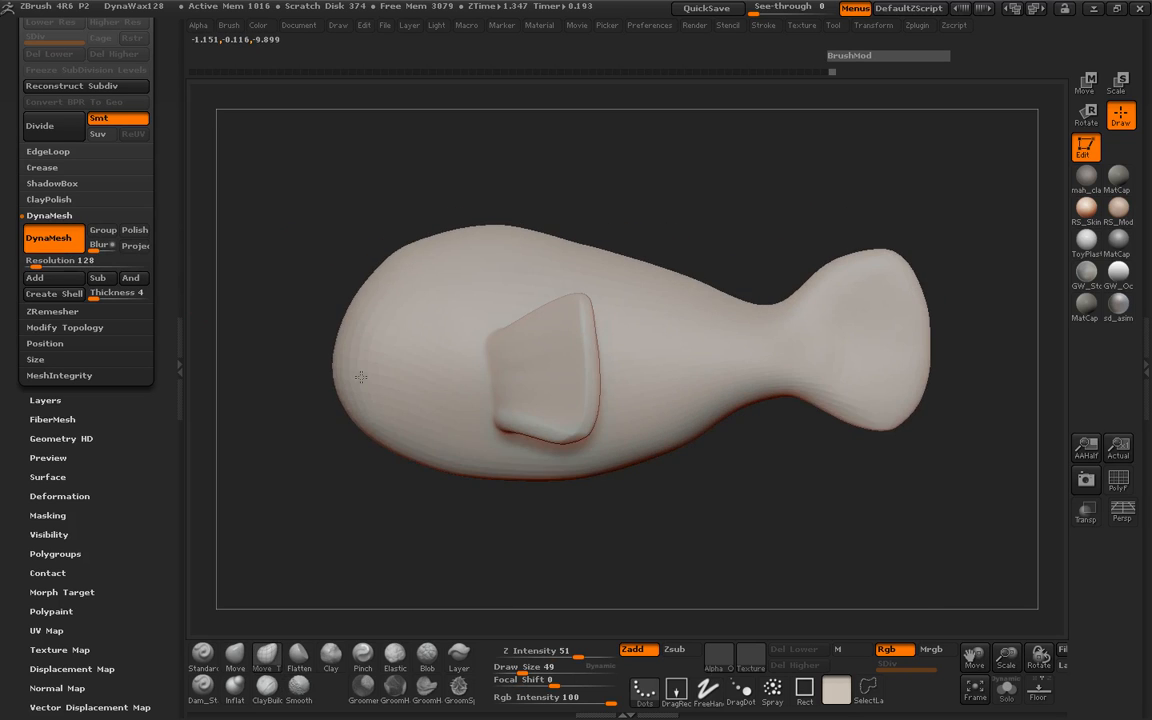
pyautogui.click(186, 338)
# Step: Set the Smooth brush's intensity to 100 and smooth the pectoral fin's joint with the body at draw size 49
pyautogui.press('shift')
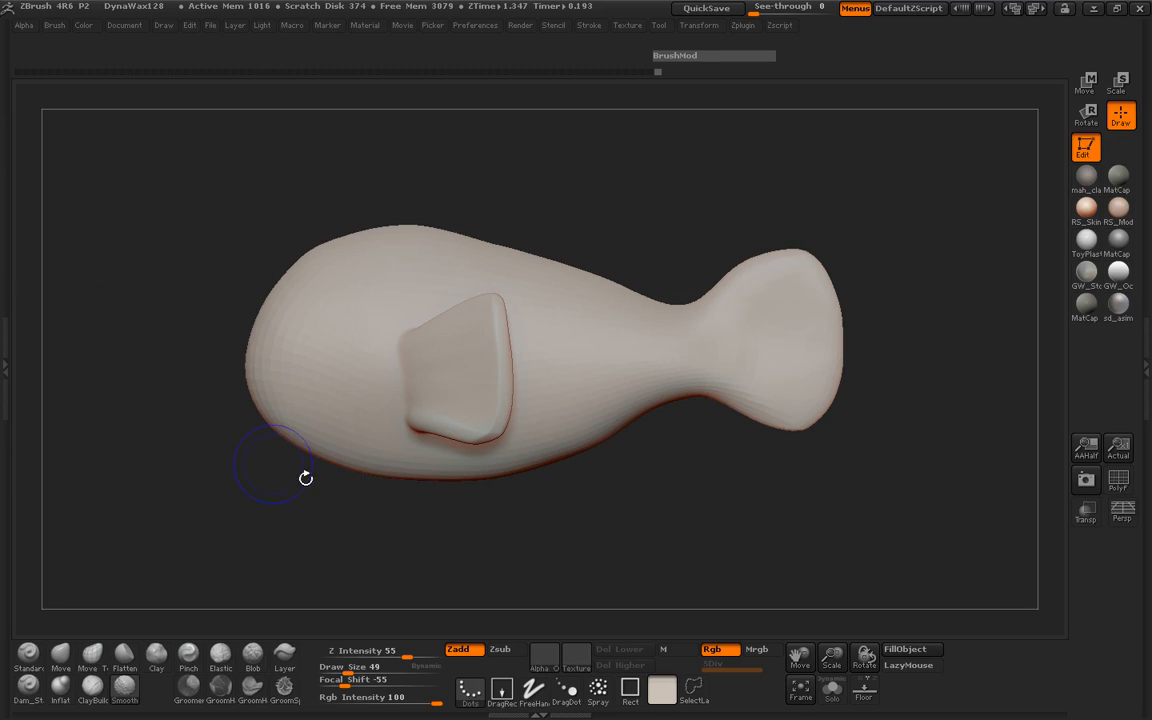
pyautogui.click(403, 650)
pyautogui.write('100')
pyautogui.moveTo(255, 546); pyautogui.dragTo(400, 530)
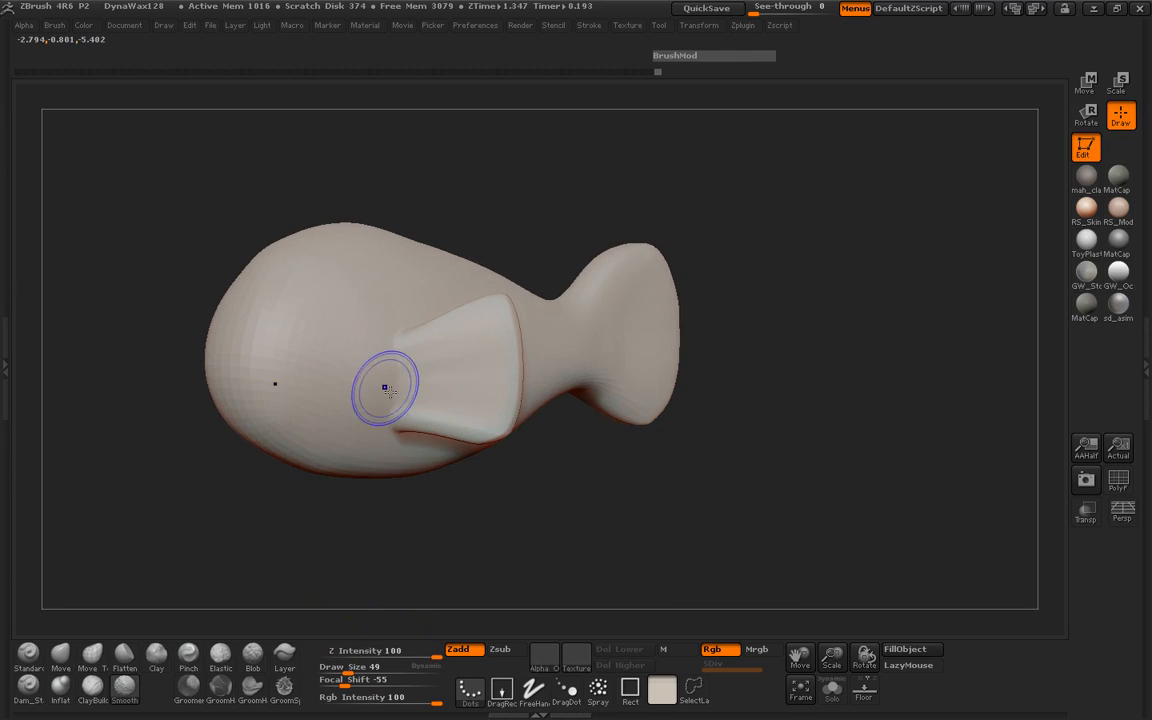
pyautogui.keyDown('shift'); pyautogui.moveTo(392, 374); pyautogui.dragTo(406, 370); pyautogui.keyUp('shift')
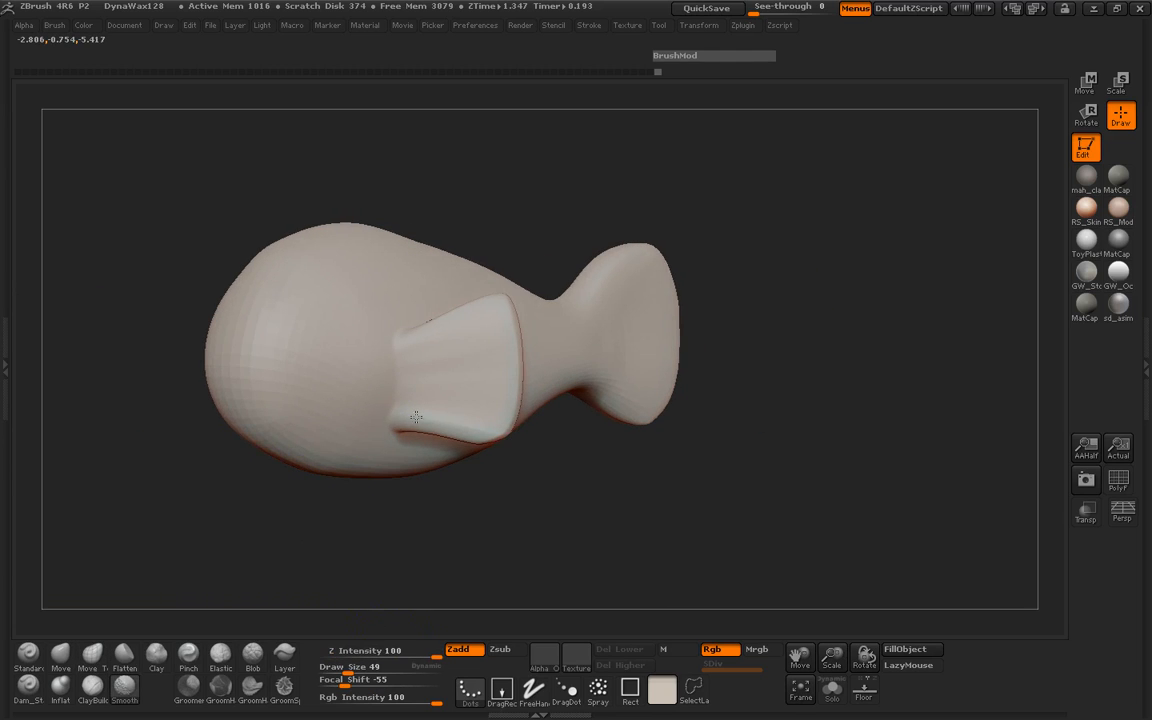
pyautogui.keyDown('shift'); pyautogui.moveTo(557, 472); pyautogui.dragTo(561, 483); pyautogui.keyUp('shift')
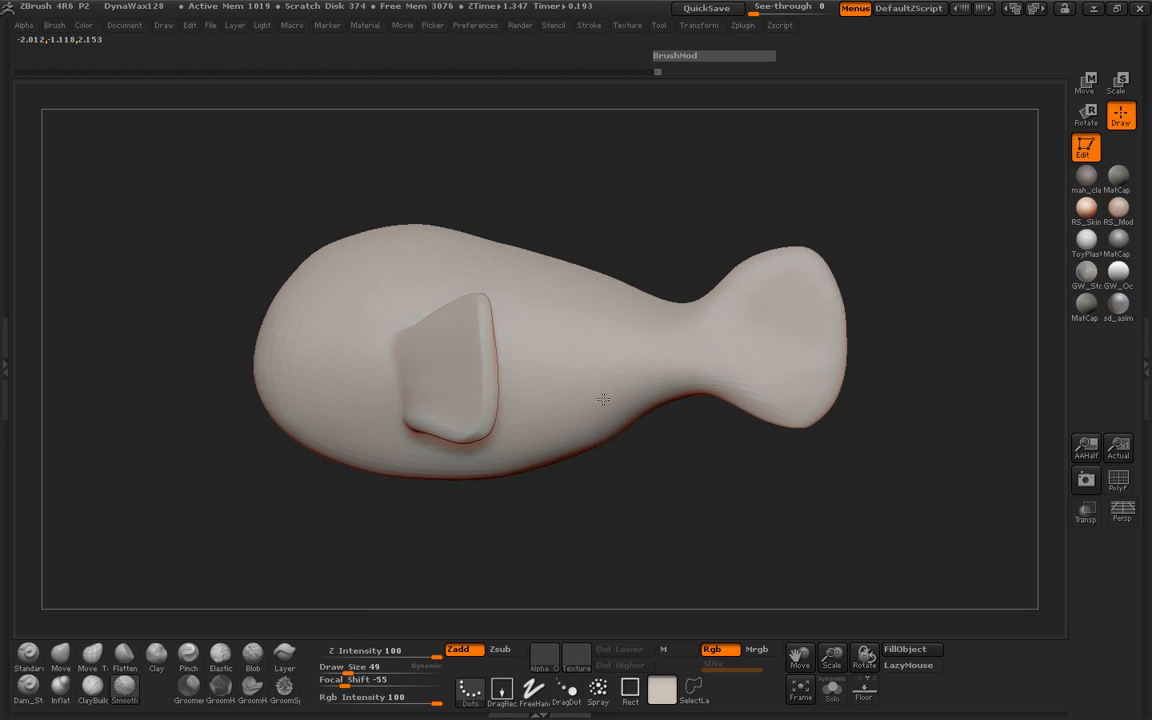
# Step: Inspect the fish mesh's polygon density and pectoral fin topology in the polyframe display
pyautogui.moveTo(606, 441); pyautogui.dragTo(800, 470)
pyautogui.click(1118, 481)
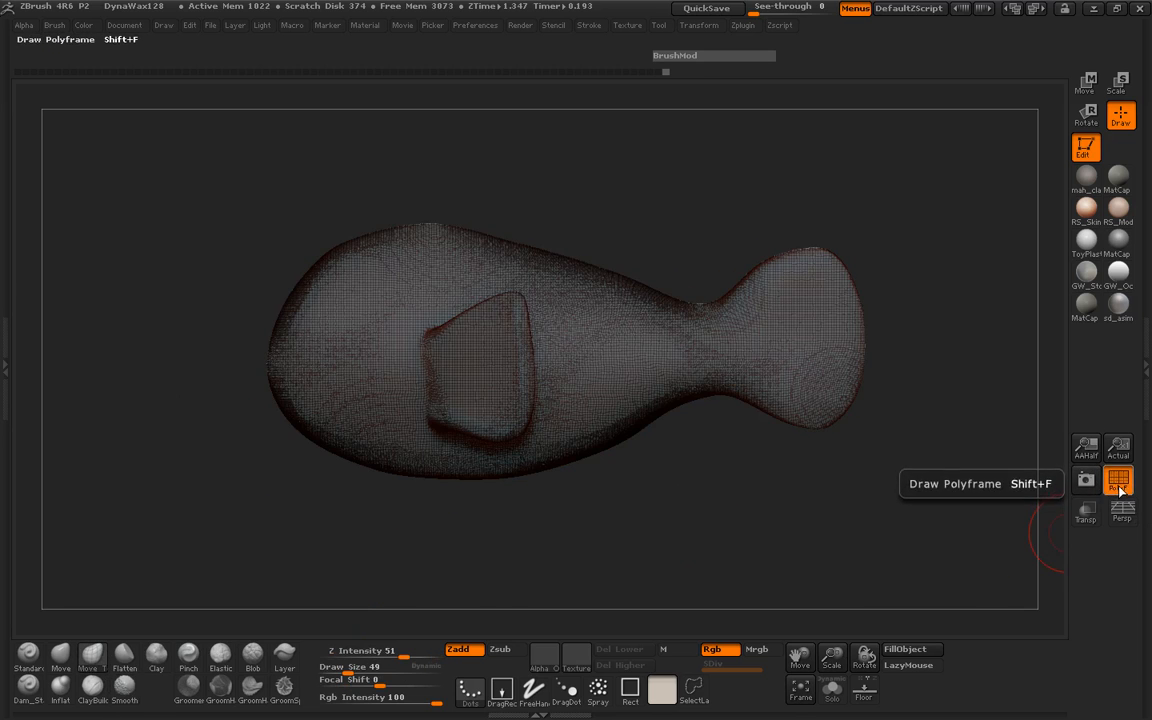
pyautogui.click(1118, 481)
pyautogui.moveTo(710, 532); pyautogui.dragTo(607, 491)
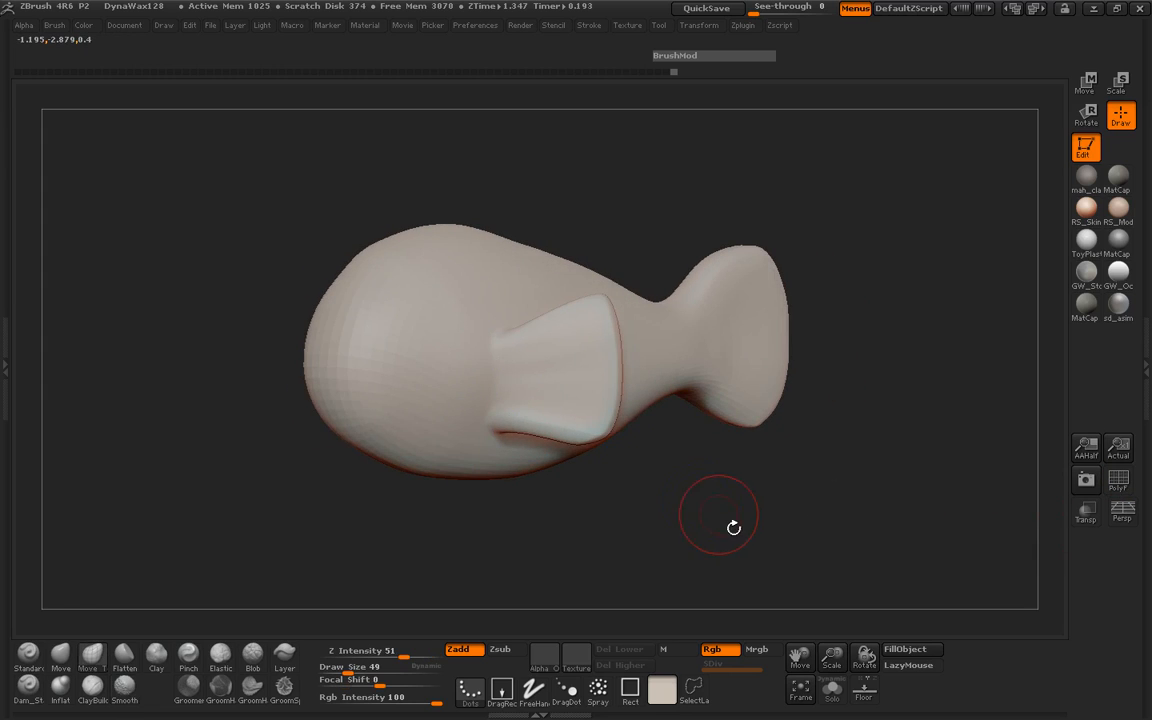
pyautogui.keyDown('shift'); pyautogui.moveTo(715, 527); pyautogui.dragTo(640, 510); pyautogui.keyUp('shift')
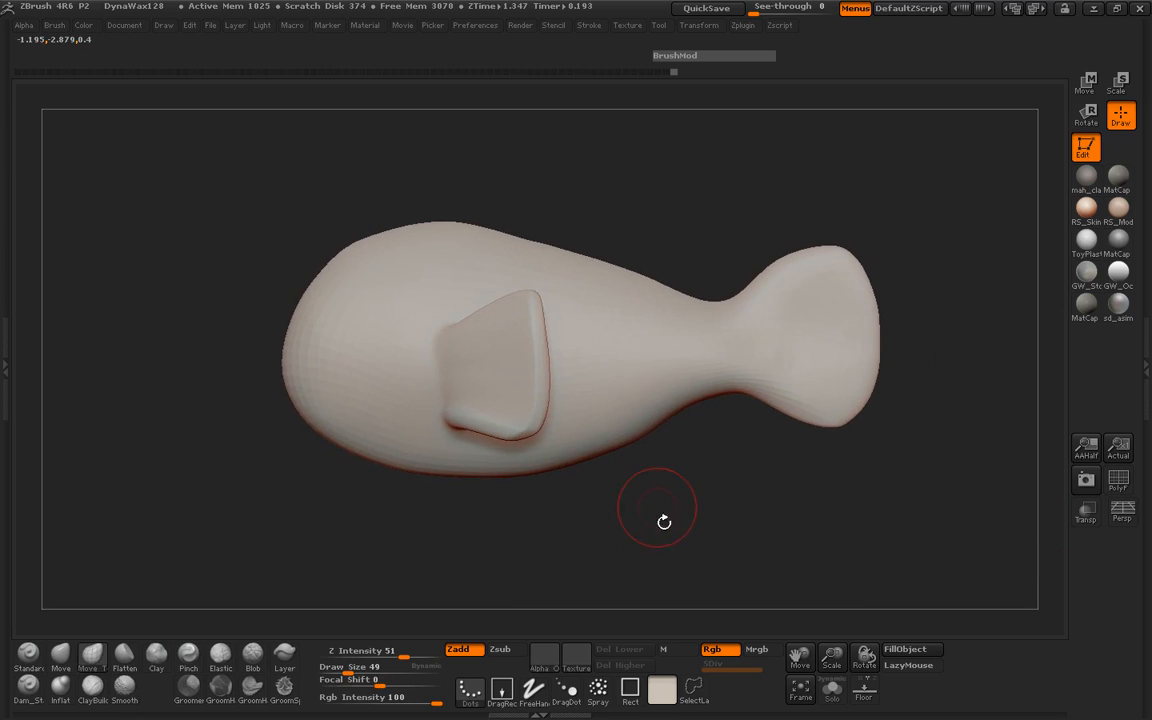
# Step: Show the Spotlight reference over the side view and reshape and smooth the pectoral fin's outline to match it at draw size 69
pyautogui.hotkey('shift', 'z')
pyautogui.press('z')
pyautogui.moveTo(629, 510); pyautogui.dragTo(611, 510)
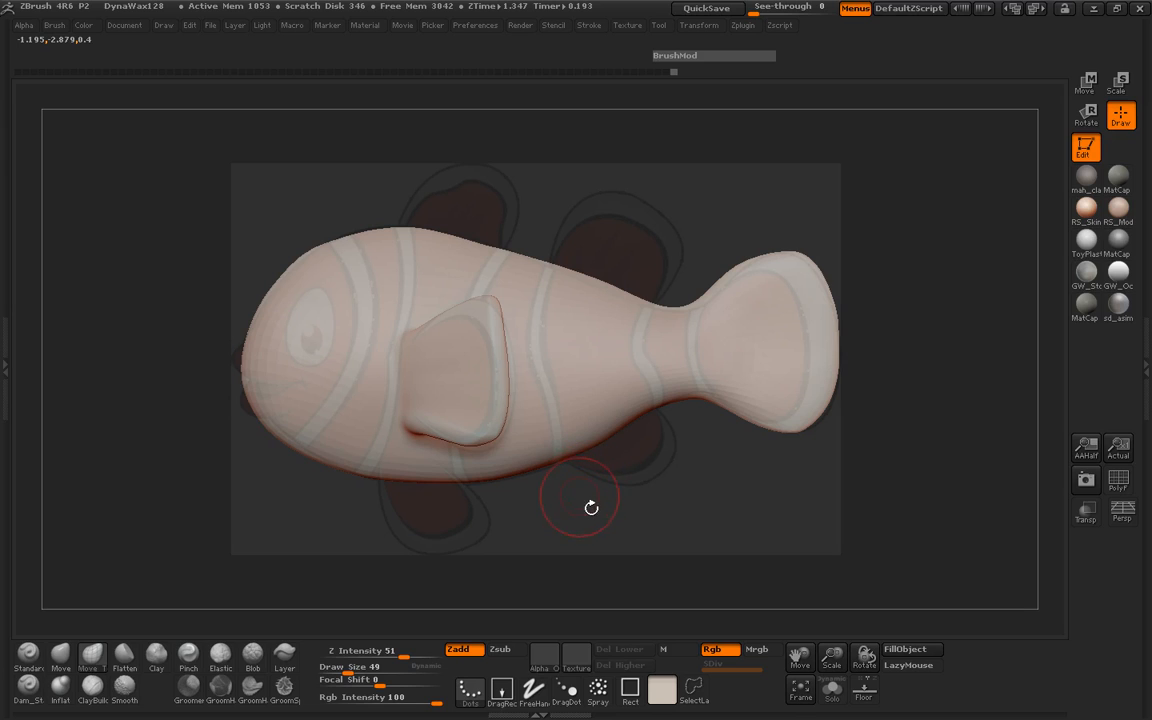
pyautogui.press('space')
pyautogui.moveTo(479, 312)
pyautogui.mouseDown()
pyautogui.moveTo(489, 315)
pyautogui.moveTo(468, 339)
pyautogui.moveTo(474, 330)
pyautogui.mouseUp()
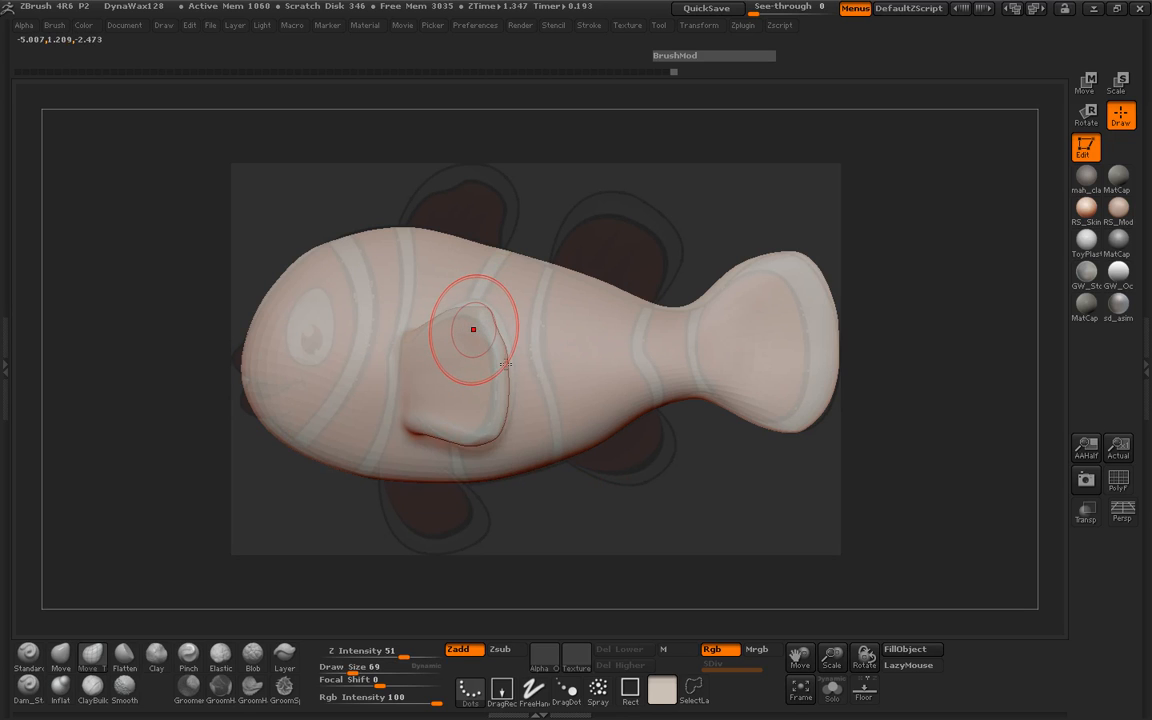
pyautogui.moveTo(545, 530); pyautogui.dragTo(700, 525)
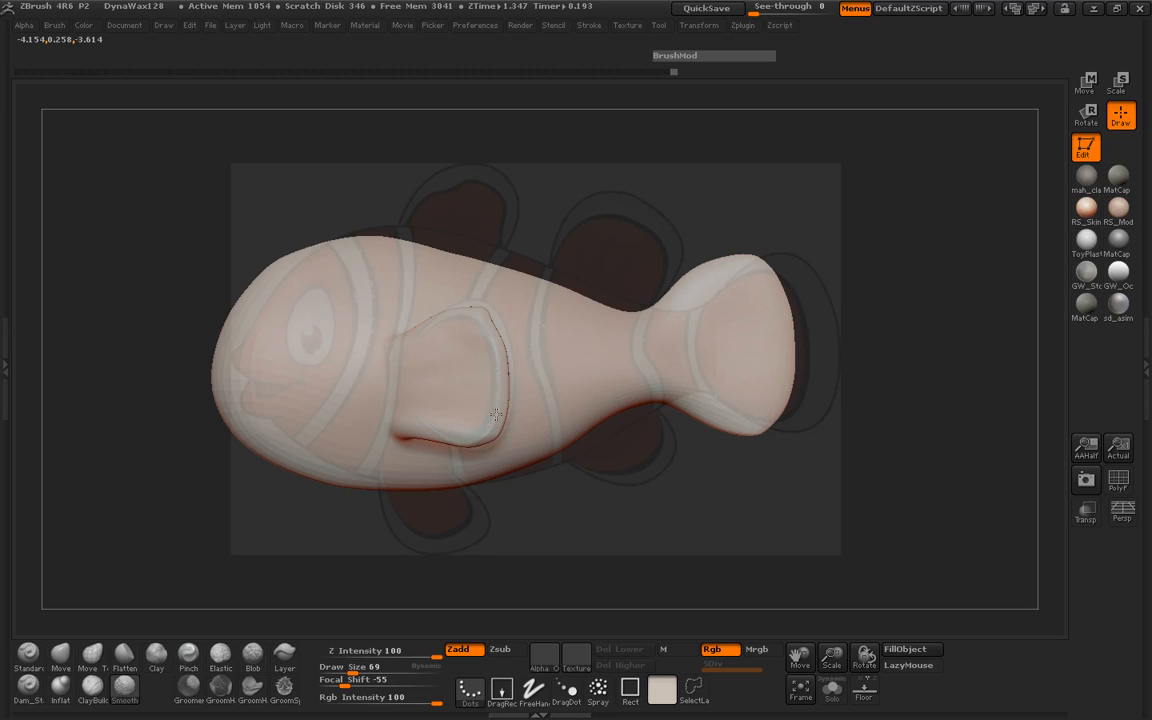
pyautogui.keyDown('shift'); pyautogui.moveTo(496, 414); pyautogui.dragTo(474, 412); pyautogui.keyUp('shift')
pyautogui.moveTo(650, 508); pyautogui.dragTo(631, 510)
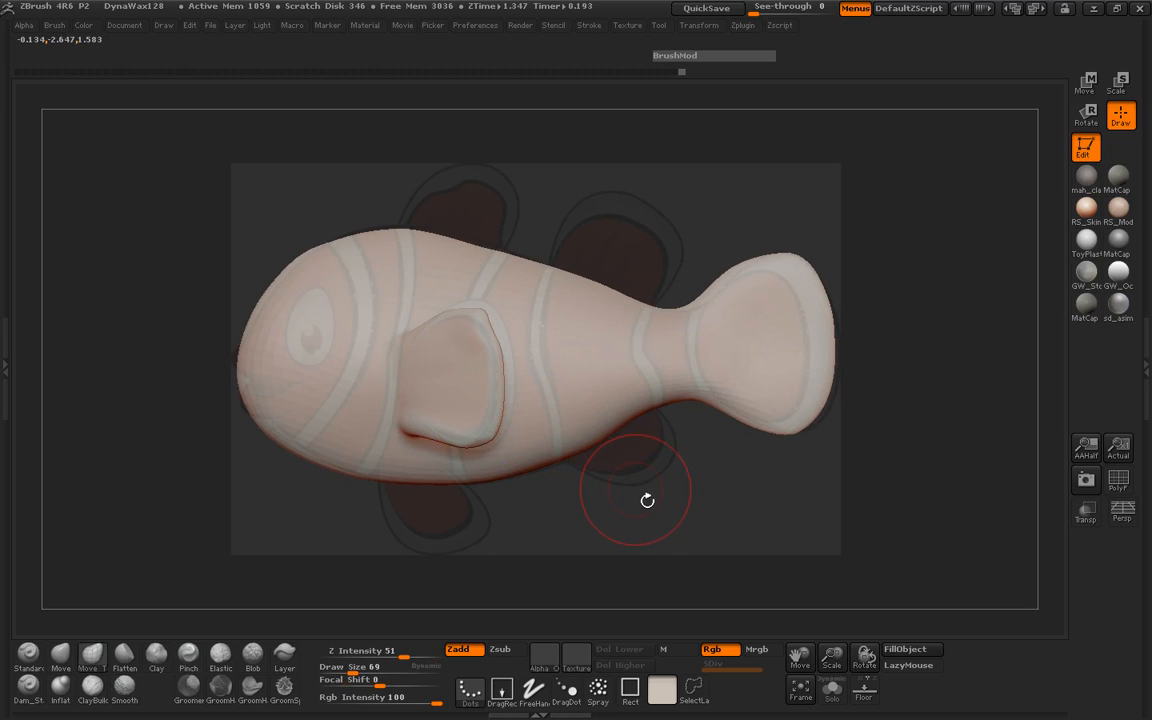
pyautogui.moveTo(696, 498)
pyautogui.mouseDown()
pyautogui.moveTo(681, 499)
pyautogui.moveTo(699, 499)
pyautogui.mouseUp()
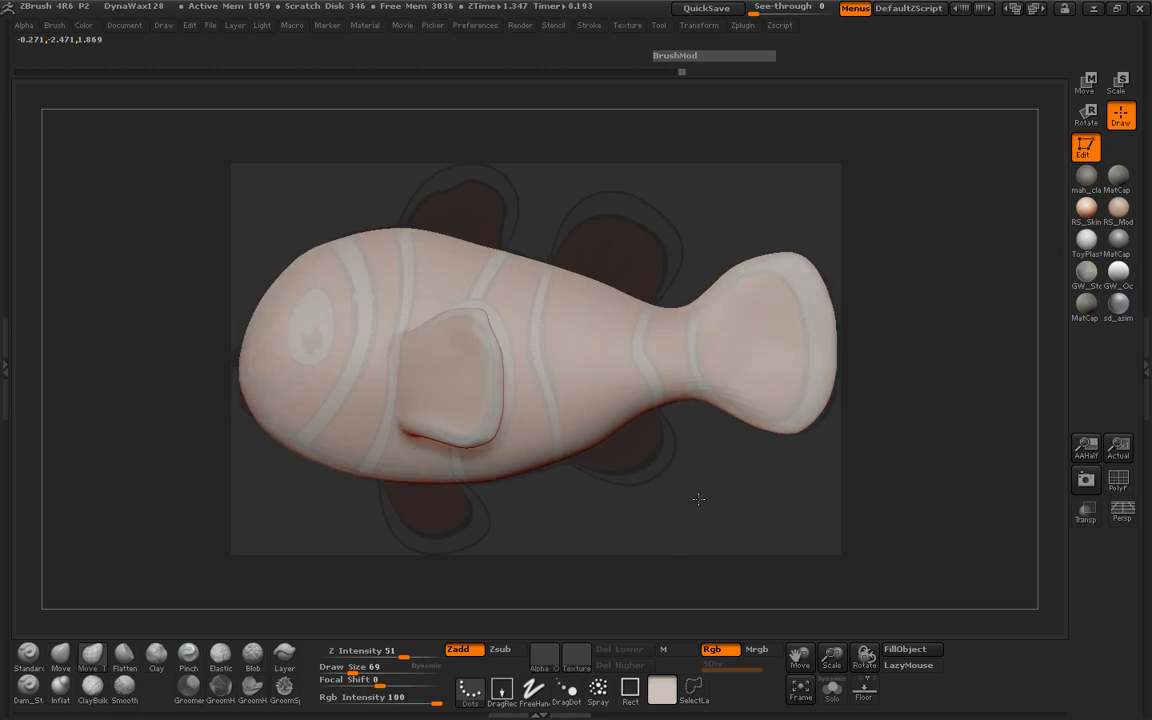
# Step: Mask a narrow strip along the rear belly's centre line at draw size 19 and invert the mask for the anal fin
pyautogui.moveTo(645, 580)
pyautogui.mouseDown()
pyautogui.moveTo(596, 376)
pyautogui.moveTo(606, 416)
pyautogui.moveTo(625, 408)
pyautogui.moveTo(580, 453)
pyautogui.mouseUp()
pyautogui.press('space')
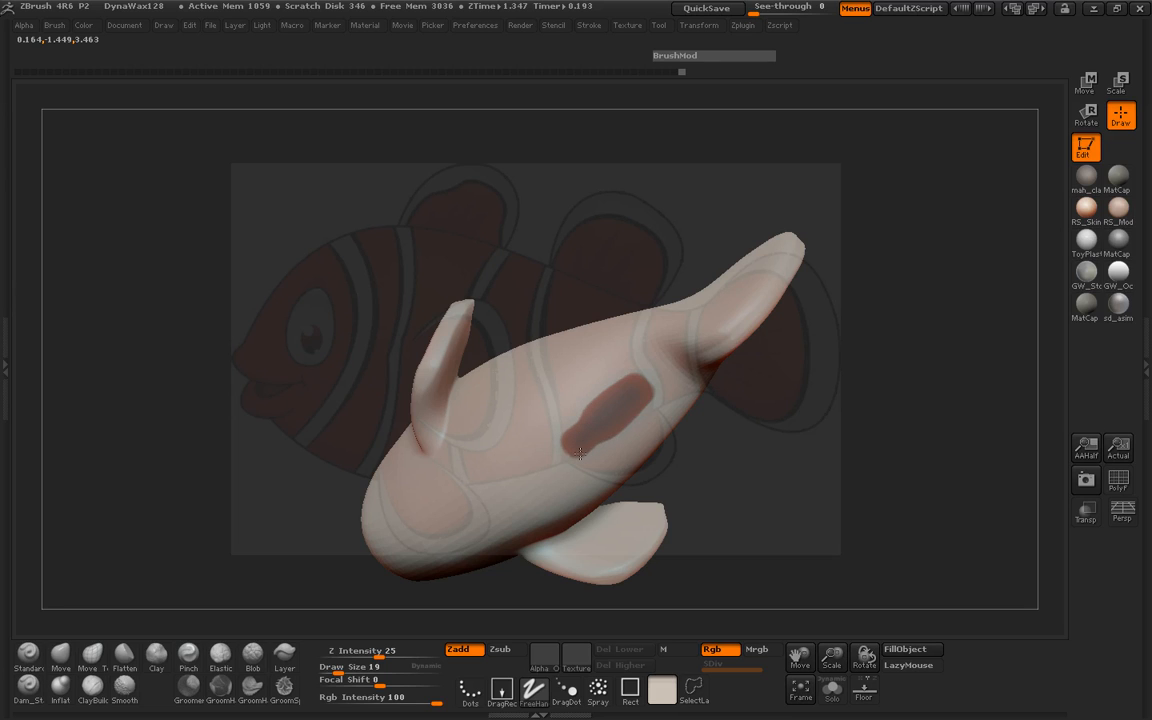
pyautogui.hotkey('ctrl', 'z')
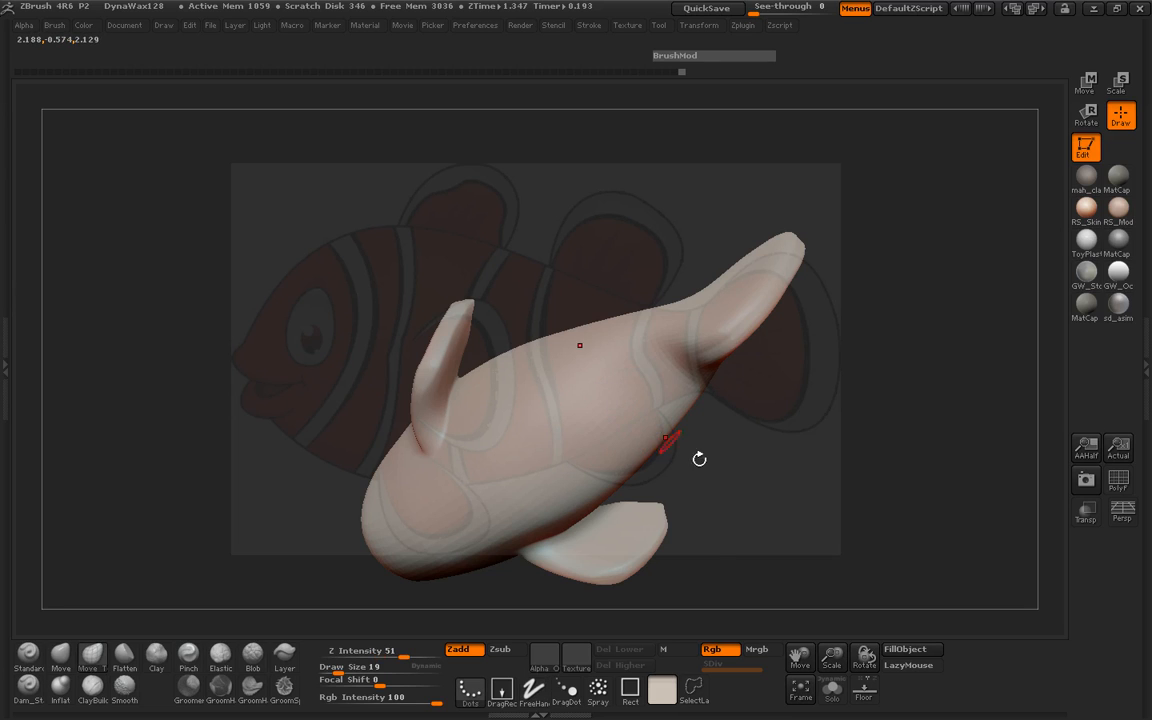
pyautogui.moveTo(697, 458)
pyautogui.keyDown('shift'); pyautogui.mouseDown()
pyautogui.moveTo(497, 441)
pyautogui.moveTo(502, 396)
pyautogui.mouseUp(); pyautogui.keyUp('shift')
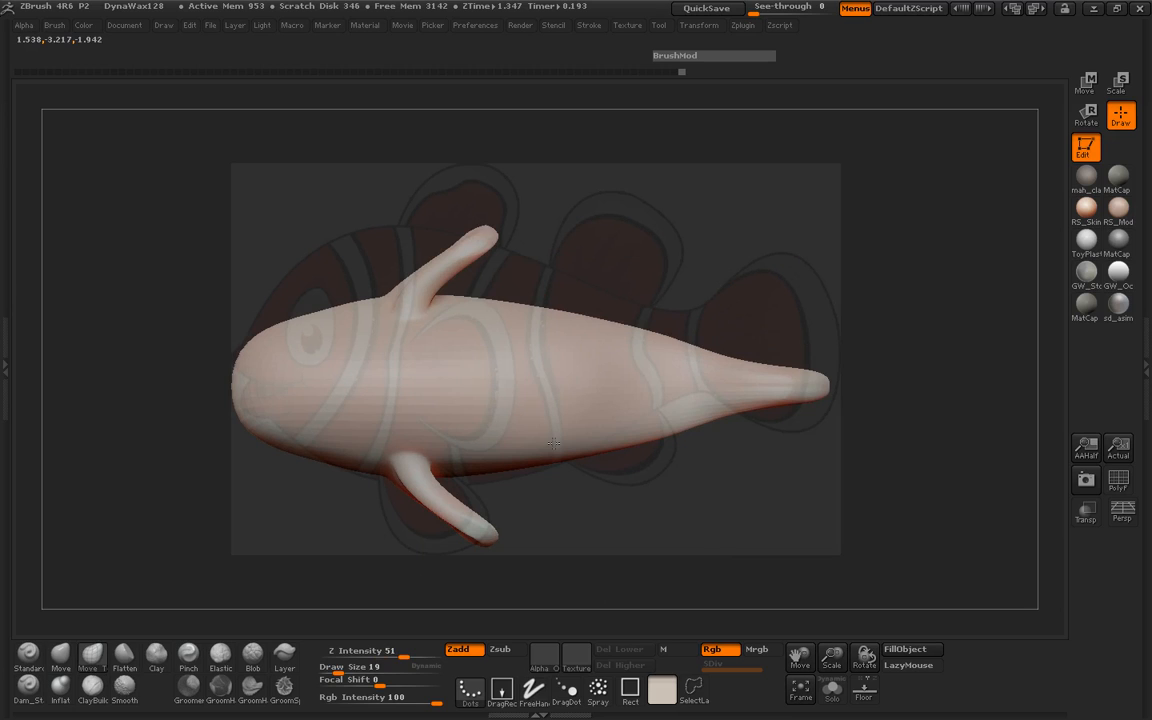
pyautogui.keyDown('ctrl'); pyautogui.moveTo(664, 387); pyautogui.dragTo(560, 387); pyautogui.keyUp('ctrl')
pyautogui.keyDown('ctrl'); pyautogui.click(697, 491); pyautogui.keyUp('ctrl')
pyautogui.keyDown('shift'); pyautogui.moveTo(697, 491); pyautogui.dragTo(702, 560); pyautogui.keyUp('shift')
pyautogui.moveTo(760, 484)
pyautogui.mouseDown()
pyautogui.moveTo(743, 575)
pyautogui.moveTo(699, 489)
pyautogui.moveTo(677, 492)
pyautogui.mouseUp()
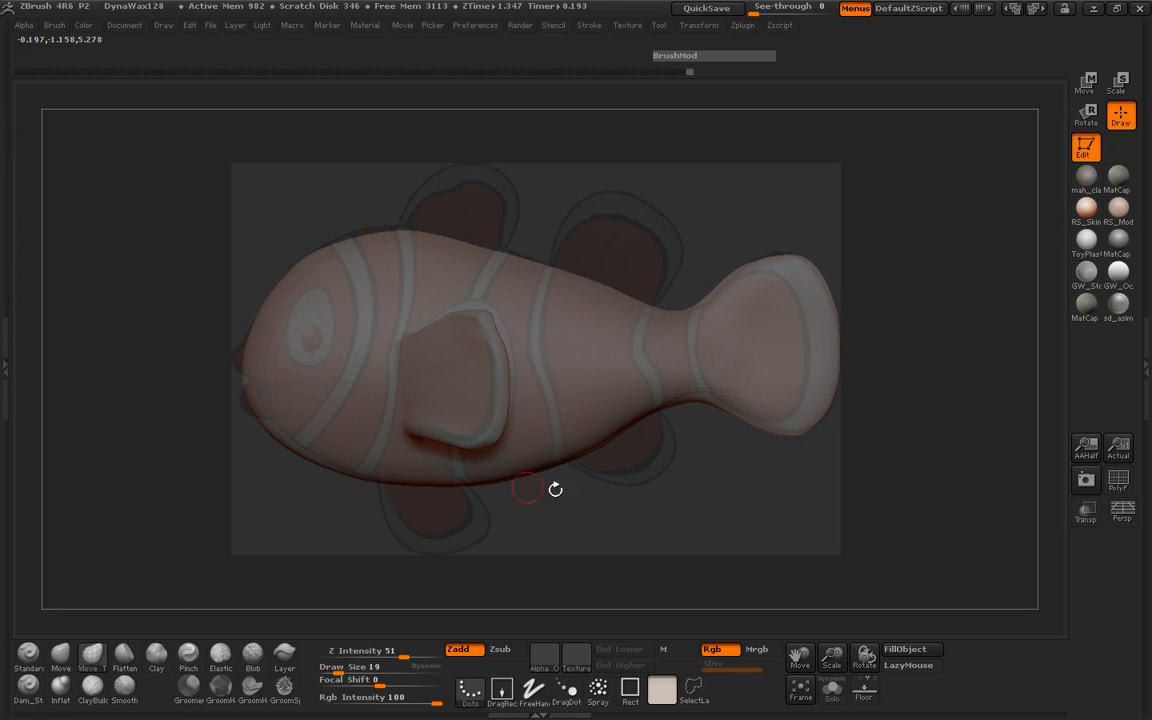
# Step: Pull the unmasked belly strip down into an anal fin following the reference in side view, using draw size 106
pyautogui.press('space')
pyautogui.moveTo(583, 451); pyautogui.dragTo(608, 451)
pyautogui.moveTo(606, 457)
pyautogui.mouseDown()
pyautogui.moveTo(628, 418)
pyautogui.moveTo(684, 493)
pyautogui.mouseUp()
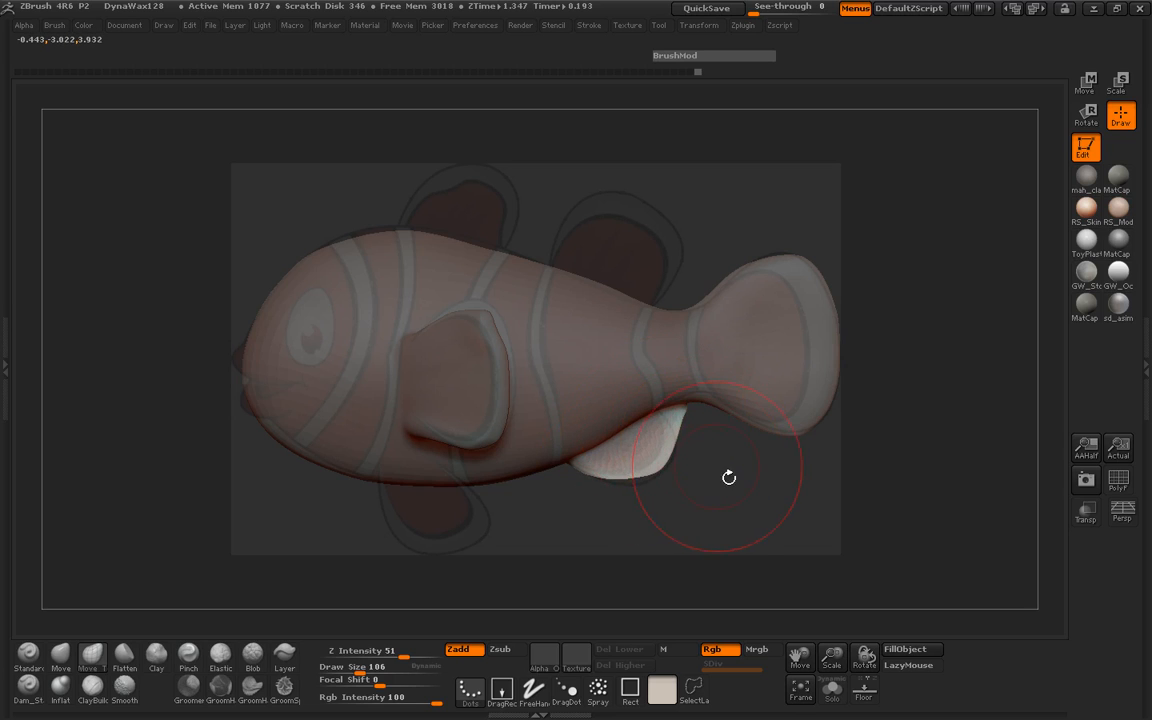
pyautogui.keyDown('shift'); pyautogui.moveTo(728, 419); pyautogui.dragTo(645, 422); pyautogui.keyUp('shift')
# Step: Smooth the anal fin at draw size 65, remesh with DynaMesh, and round its outline against the reference at draw size 43
pyautogui.press('space')
pyautogui.press('shift')
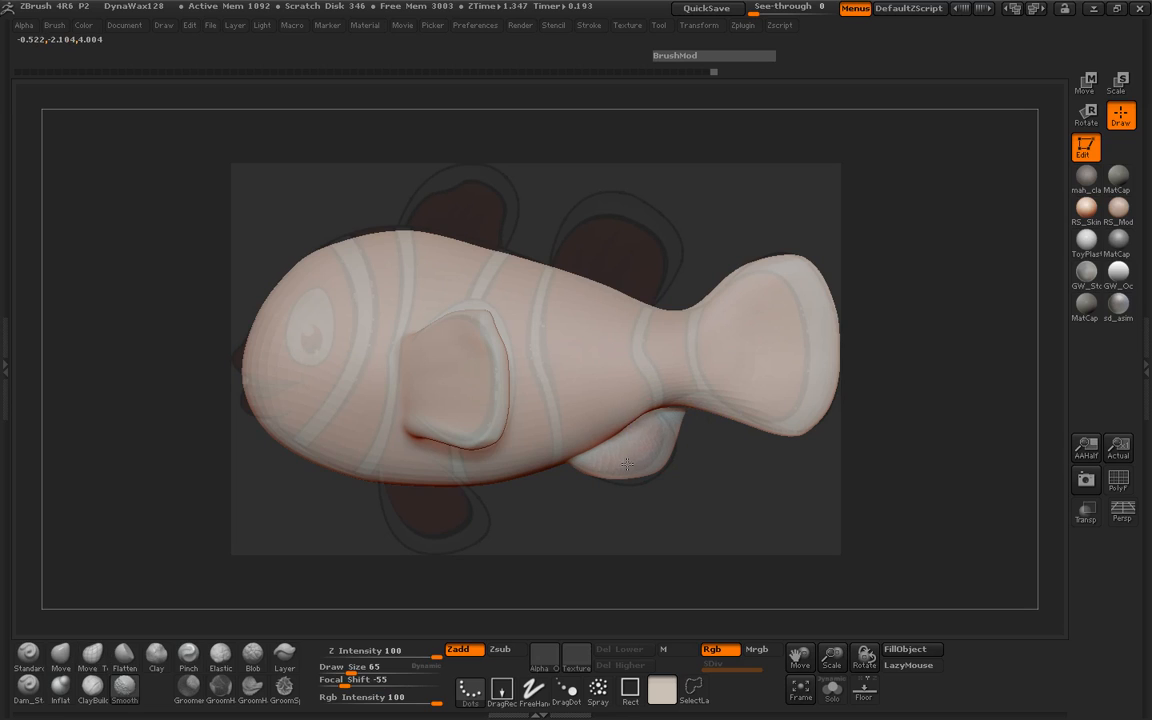
pyautogui.keyDown('shift'); pyautogui.moveTo(610, 467); pyautogui.dragTo(707, 489); pyautogui.keyUp('shift')
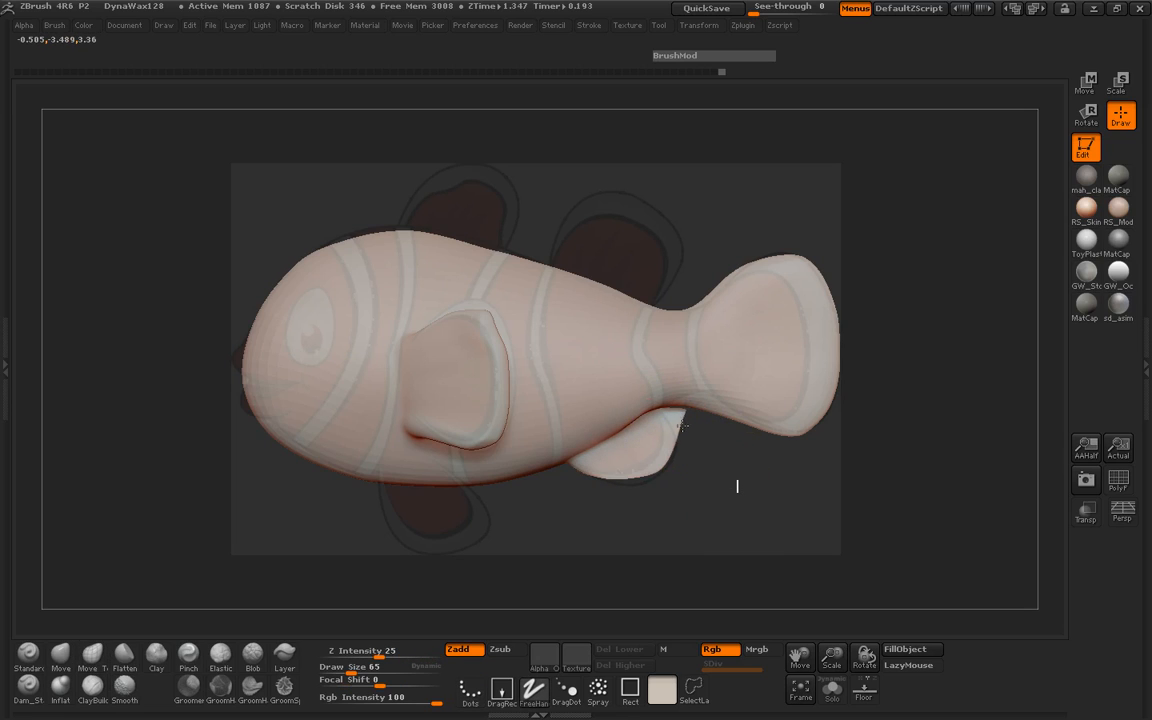
pyautogui.moveTo(663, 415)
pyautogui.mouseDown()
pyautogui.moveTo(680, 448)
pyautogui.moveTo(641, 494)
pyautogui.moveTo(634, 456)
pyautogui.moveTo(607, 431)
pyautogui.mouseUp()
pyautogui.press('space')
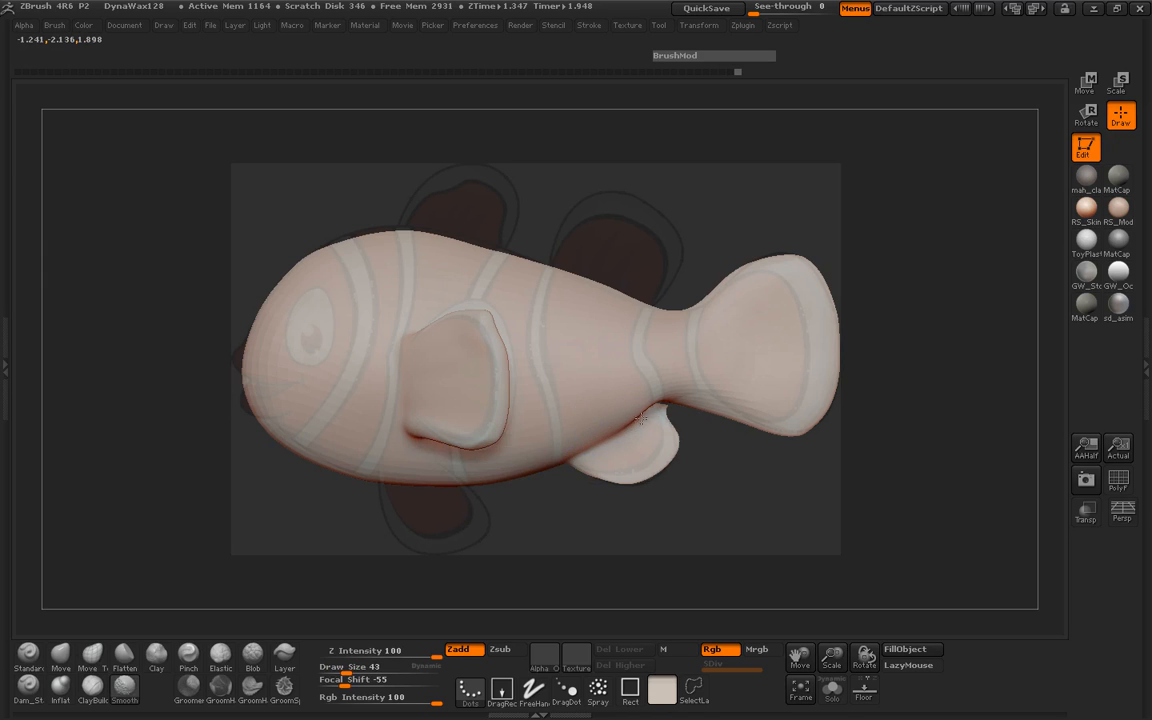
# Step: Smooth and refine the anal fin's edges and thickness from below and behind at draw size 43
pyautogui.moveTo(712, 491)
pyautogui.mouseDown()
pyautogui.moveTo(501, 555)
pyautogui.moveTo(380, 464)
pyautogui.moveTo(455, 576)
pyautogui.moveTo(484, 399)
pyautogui.mouseUp()
pyautogui.press('shift')
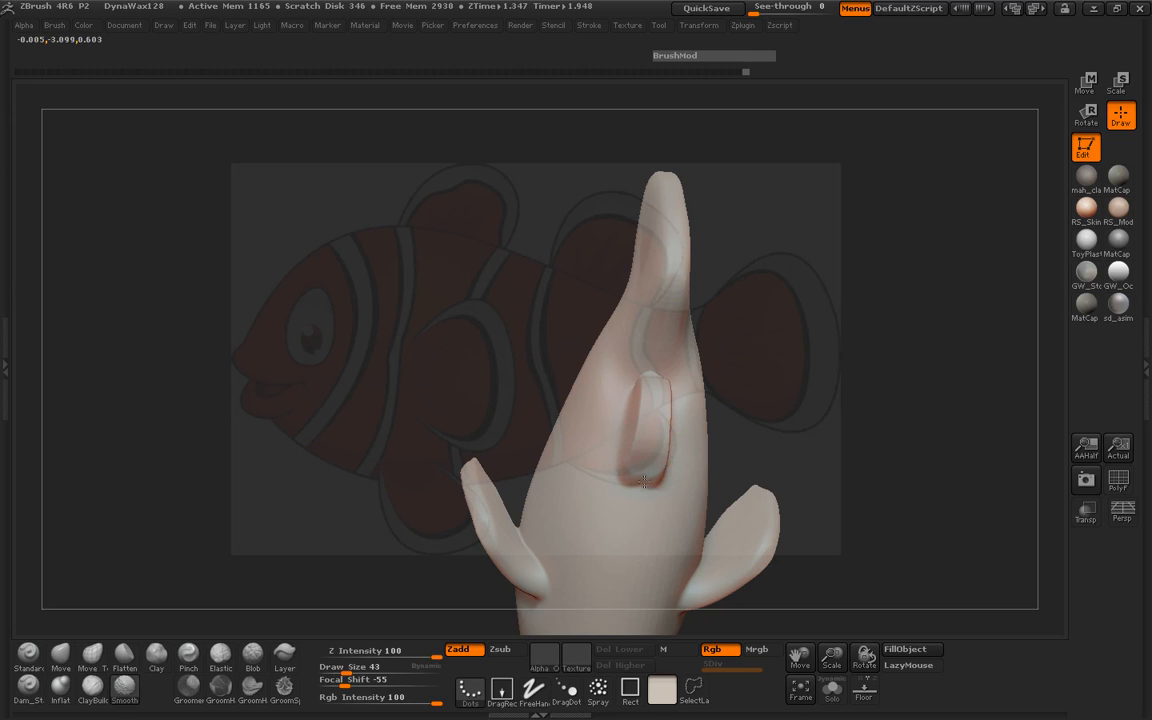
pyautogui.keyDown('shift'); pyautogui.moveTo(644, 476); pyautogui.dragTo(646, 465); pyautogui.keyUp('shift')
pyautogui.moveTo(525, 465); pyautogui.dragTo(583, 428)
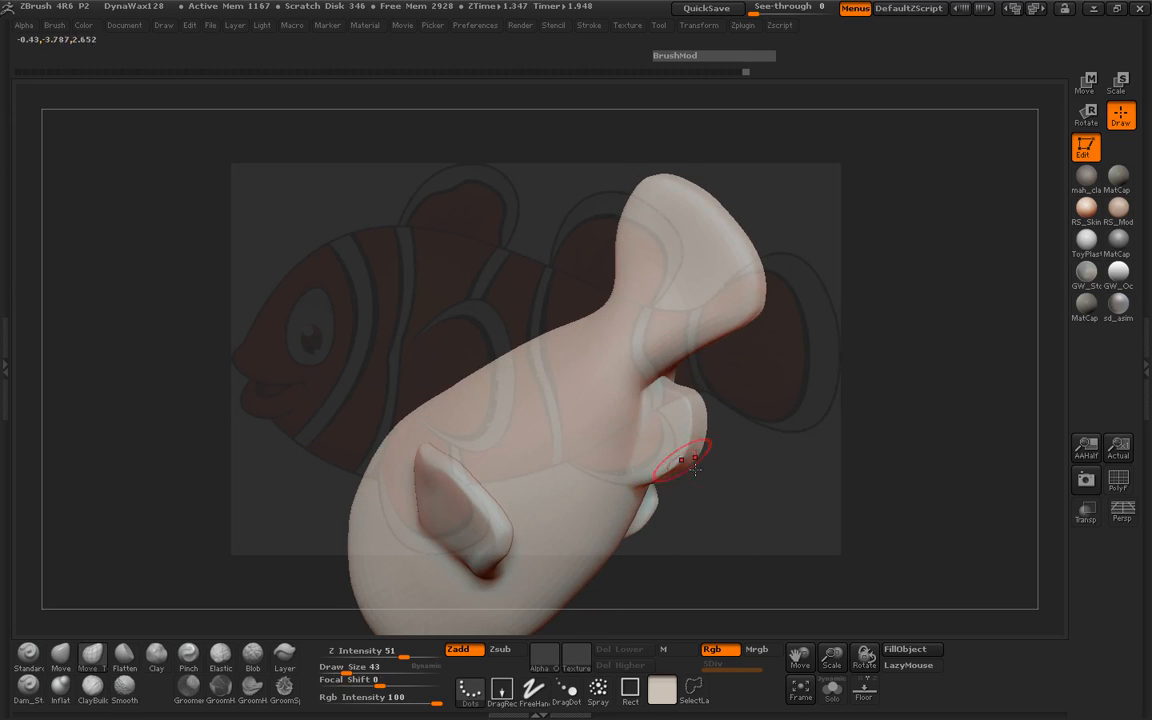
pyautogui.moveTo(708, 493)
pyautogui.keyDown('shift'); pyautogui.mouseDown()
pyautogui.moveTo(751, 519)
pyautogui.moveTo(710, 514)
pyautogui.moveTo(710, 497)
pyautogui.moveTo(710, 510)
pyautogui.mouseUp(); pyautogui.keyUp('shift')
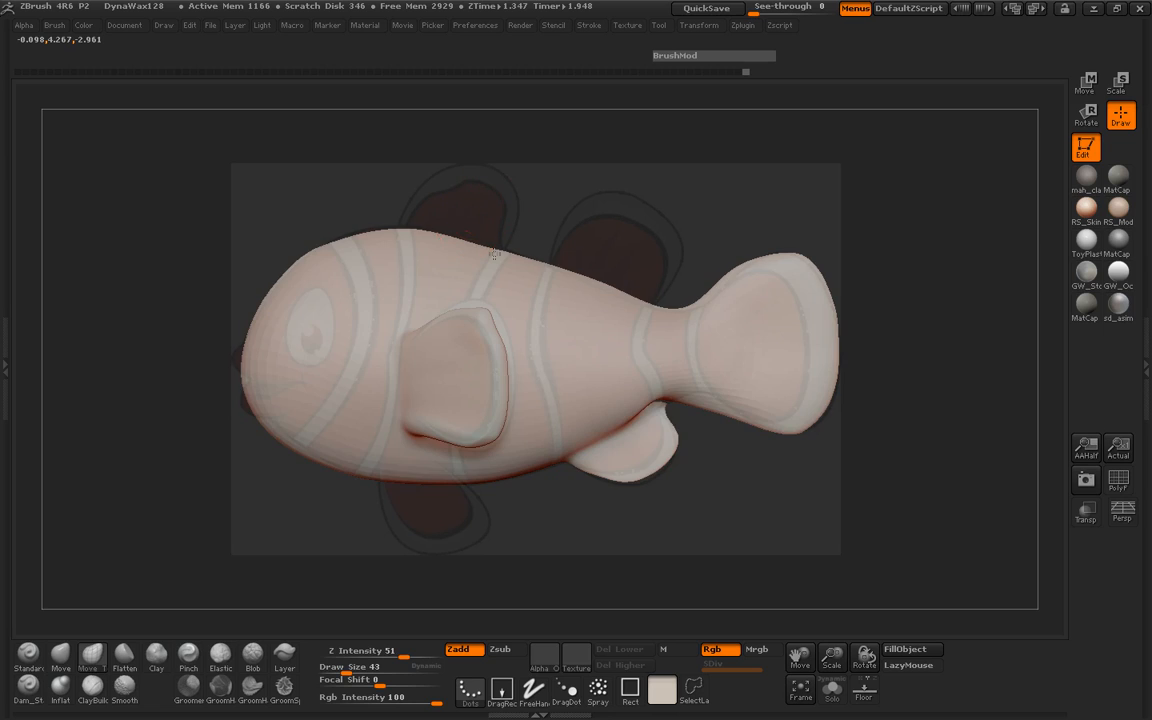
# Step: Mask a strip along the front back's centre line at draw size 23 and invert the mask for the front dorsal fin
pyautogui.moveTo(504, 220)
pyautogui.mouseDown()
pyautogui.moveTo(480, 388)
pyautogui.moveTo(452, 378)
pyautogui.mouseUp()
pyautogui.press('space')
pyautogui.moveTo(335, 307); pyautogui.dragTo(352, 375)
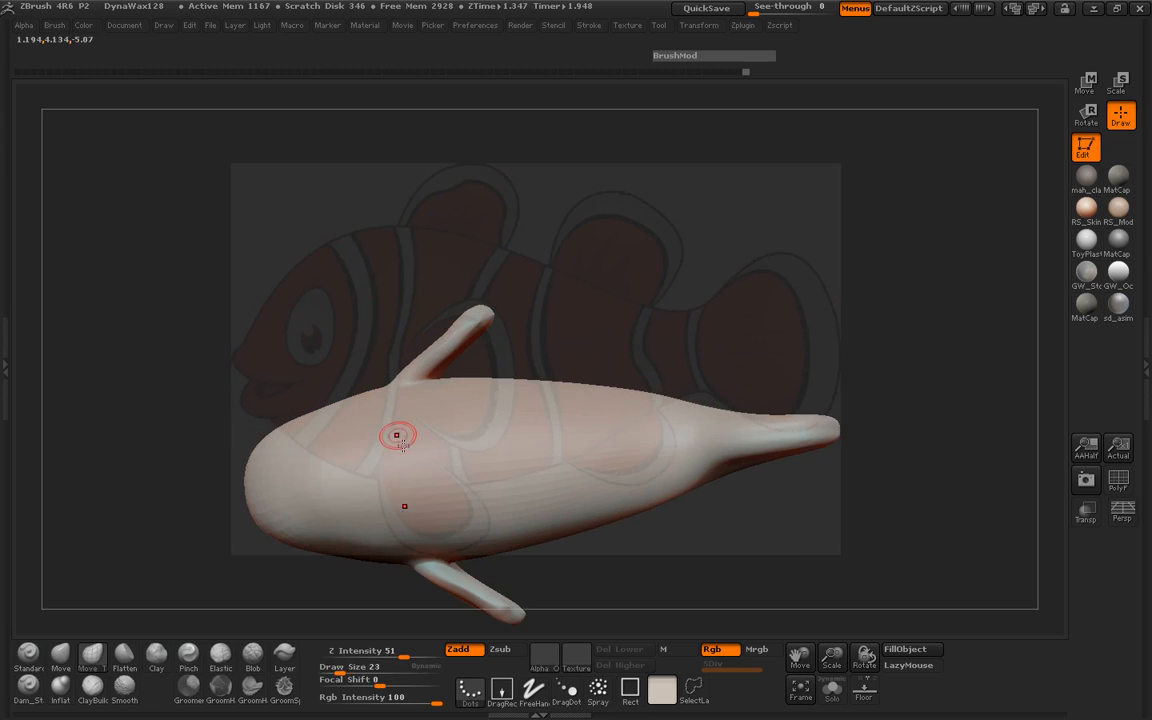
pyautogui.keyDown('ctrl'); pyautogui.moveTo(397, 470); pyautogui.dragTo(474, 467); pyautogui.keyUp('ctrl')
pyautogui.keyDown('shift'); pyautogui.moveTo(612, 262); pyautogui.dragTo(619, 181); pyautogui.keyUp('shift')
pyautogui.keyDown('ctrl'); pyautogui.click(571, 209); pyautogui.keyUp('ctrl')
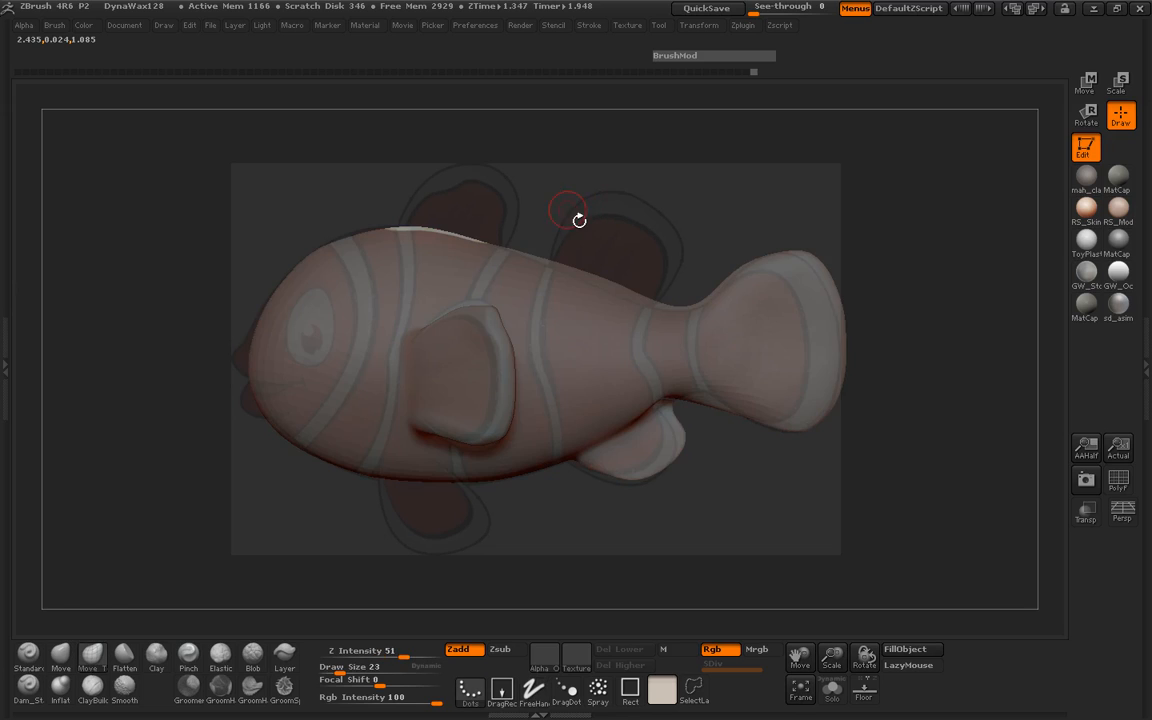
# Step: Pull the unmasked strip up into the front dorsal fin and shape its outline against the reference, using draw size 80
pyautogui.press('space')
pyautogui.moveTo(411, 247)
pyautogui.mouseDown()
pyautogui.moveTo(437, 243)
pyautogui.moveTo(450, 174)
pyautogui.moveTo(474, 144)
pyautogui.mouseUp()
pyautogui.moveTo(505, 232)
pyautogui.mouseDown()
pyautogui.moveTo(522, 210)
pyautogui.moveTo(497, 229)
pyautogui.moveTo(494, 254)
pyautogui.moveTo(530, 256)
pyautogui.mouseUp()
pyautogui.press('space')
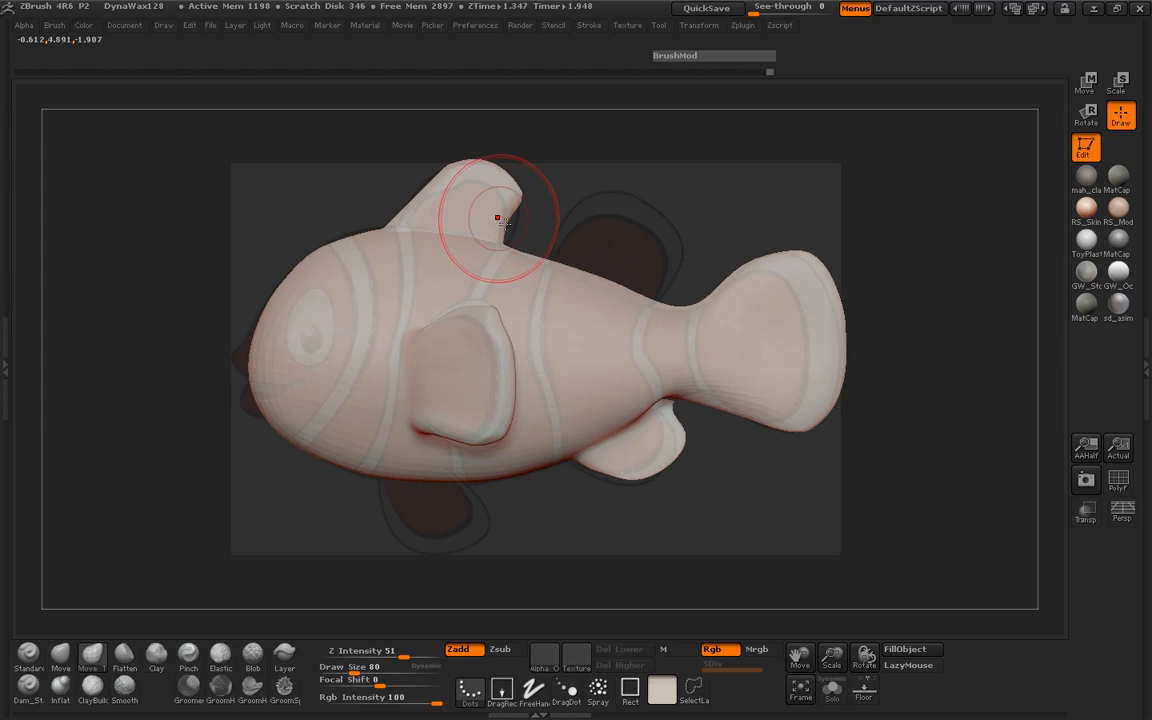
pyautogui.moveTo(500, 217)
pyautogui.mouseDown()
pyautogui.moveTo(524, 226)
pyautogui.moveTo(525, 198)
pyautogui.mouseUp()
pyautogui.moveTo(426, 203); pyautogui.dragTo(417, 206)
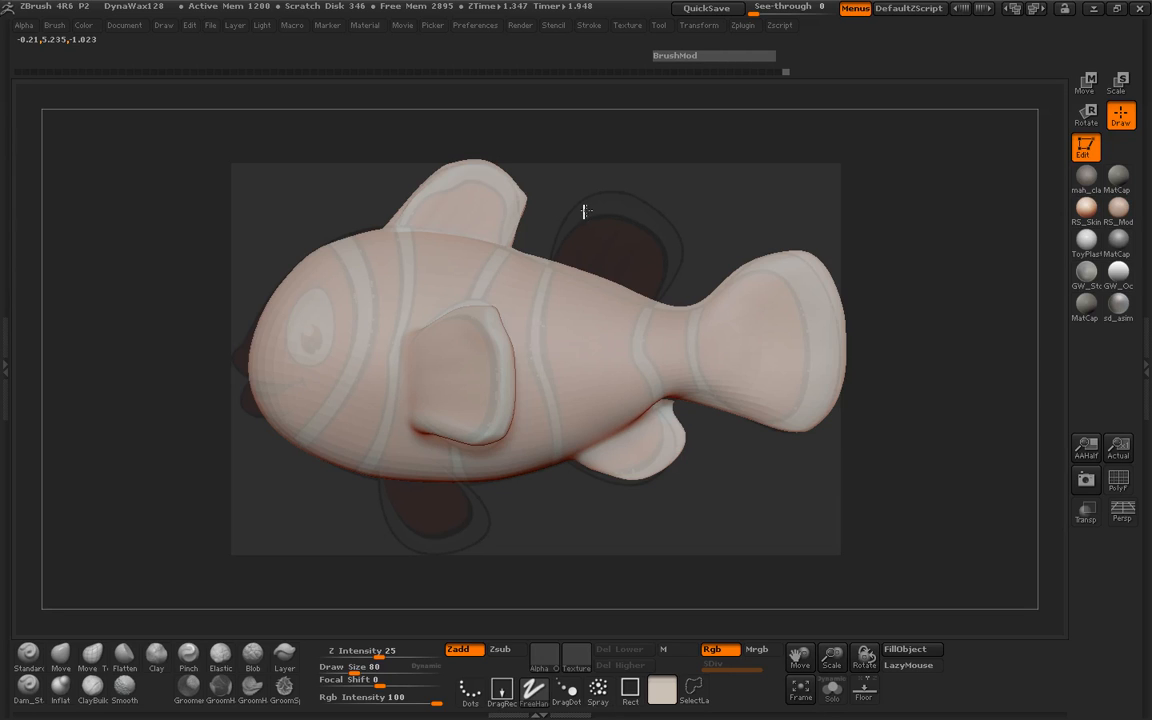
# Step: Smooth the base of the front dorsal fin where it meets the back, using draw size 43
pyautogui.moveTo(608, 215); pyautogui.dragTo(386, 228)
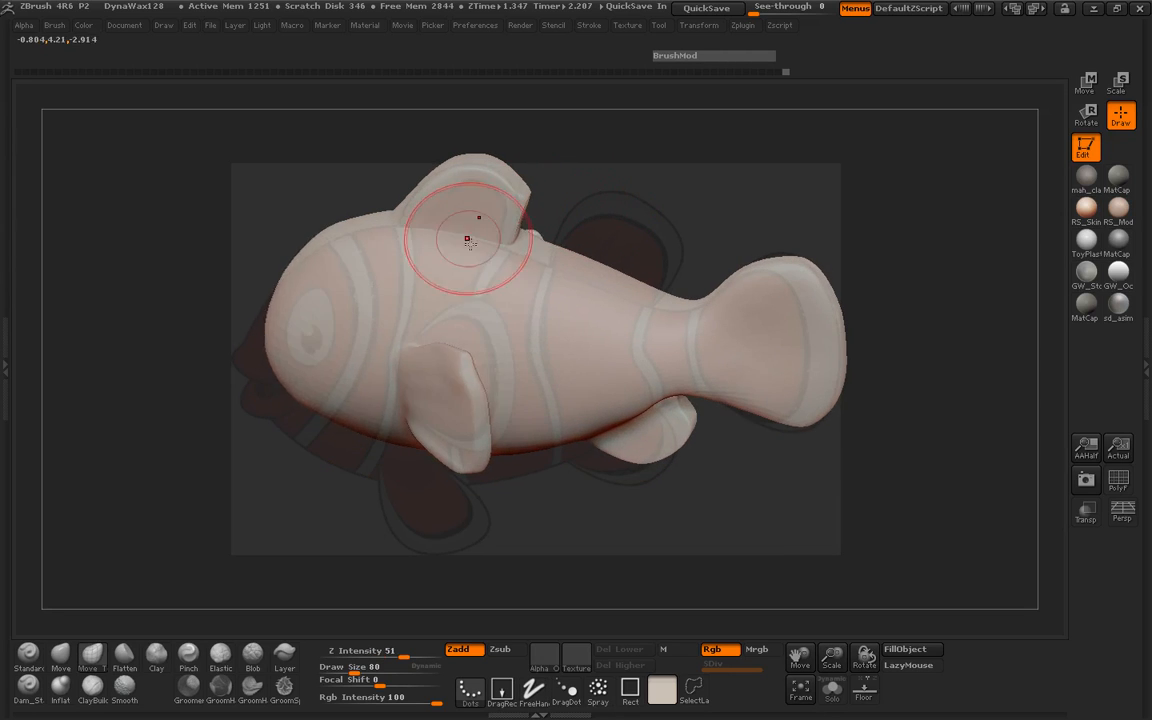
pyautogui.press('space')
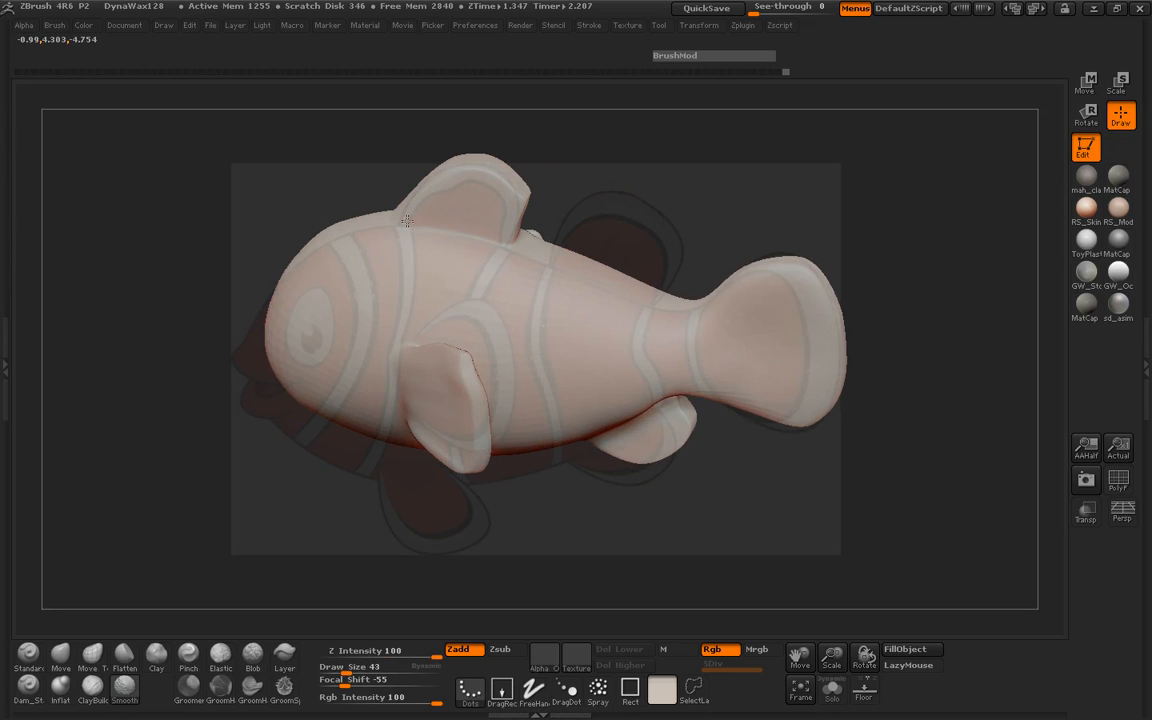
pyautogui.moveTo(218, 237); pyautogui.dragTo(234, 217)
pyautogui.moveTo(628, 240); pyautogui.dragTo(620, 243)
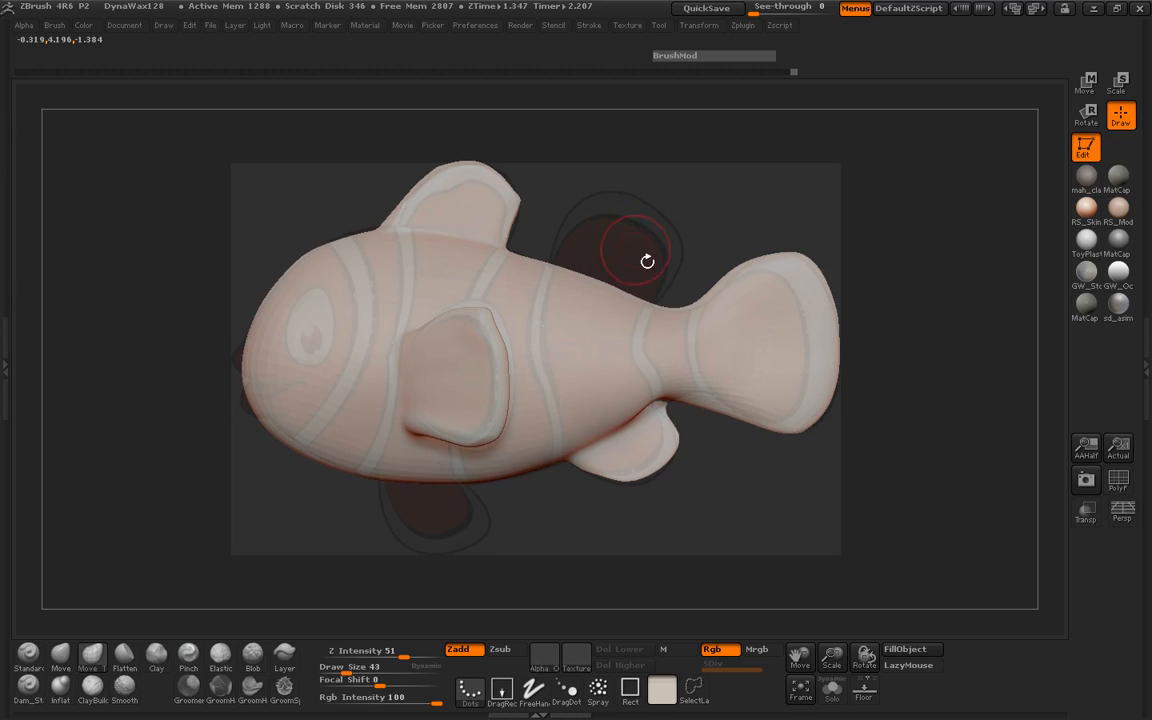
# Step: Retopologize the fish with ZRemesher at a target polygon count of 100 and inspect the resulting wireframe
pyautogui.click(6, 367)
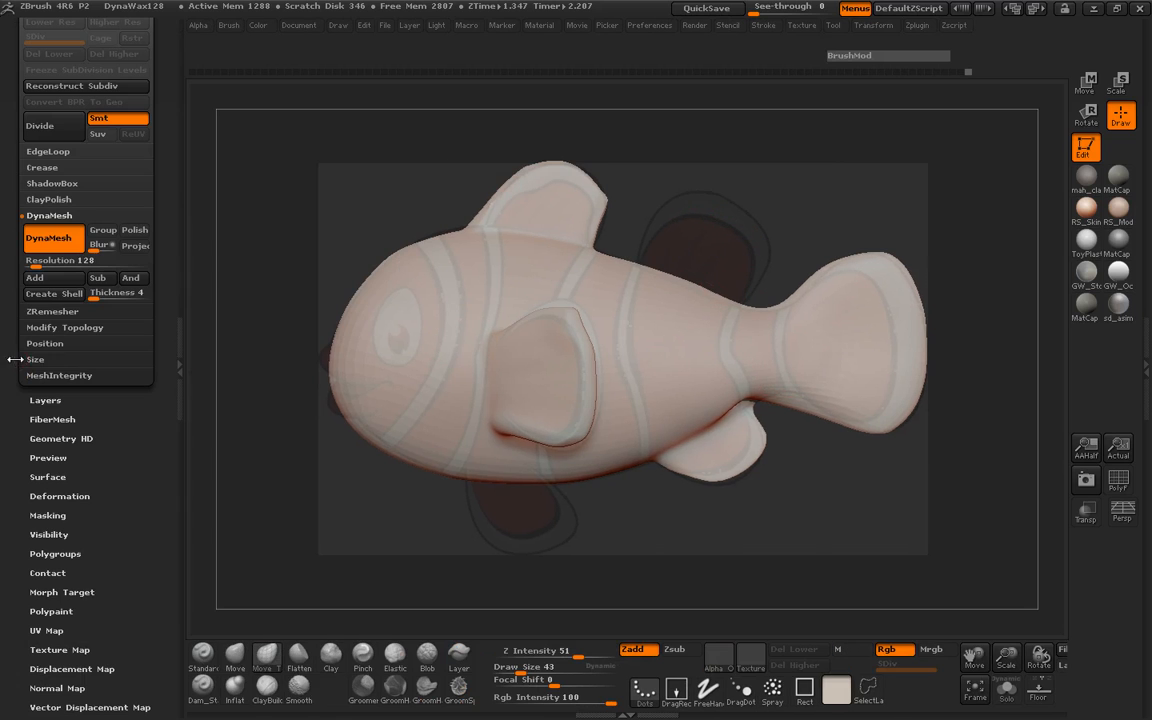
pyautogui.click(55, 311)
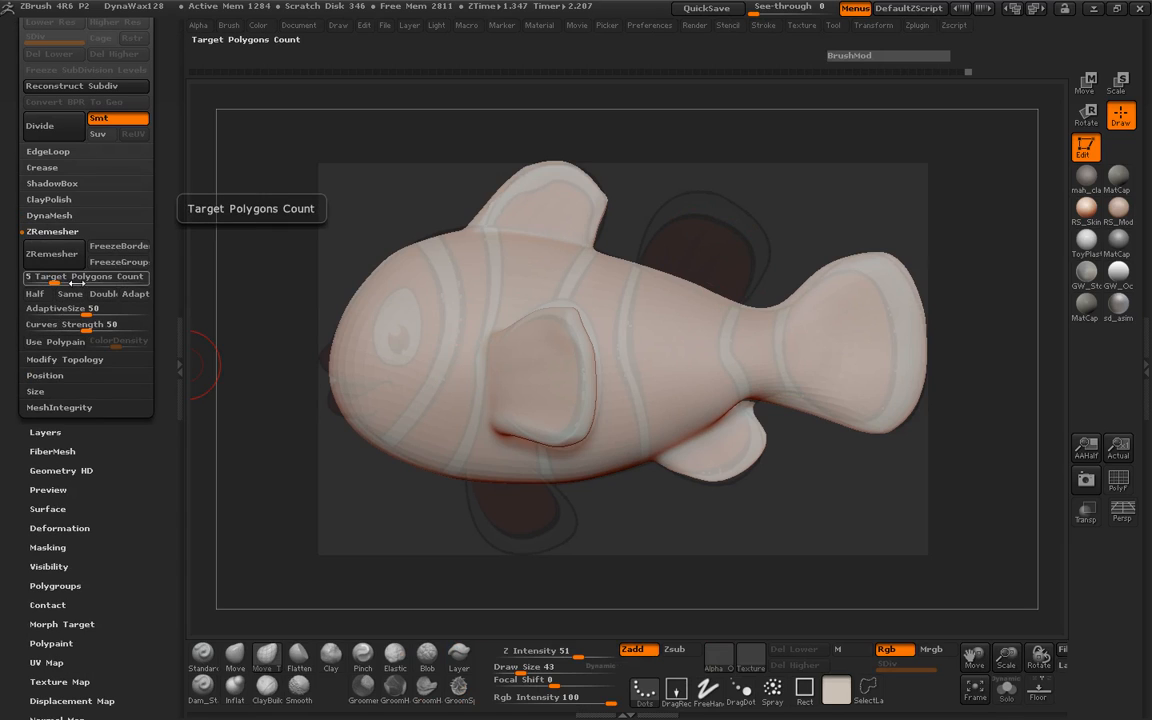
pyautogui.write('100')
pyautogui.click(51, 253)
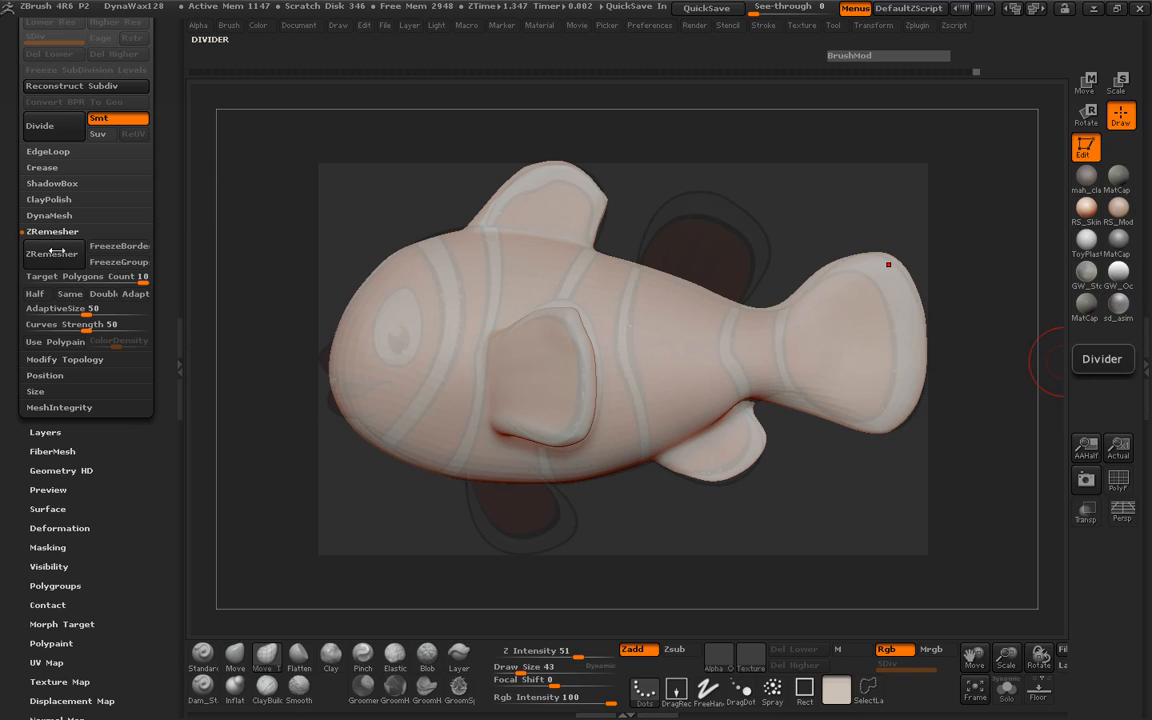
pyautogui.click(1121, 484)
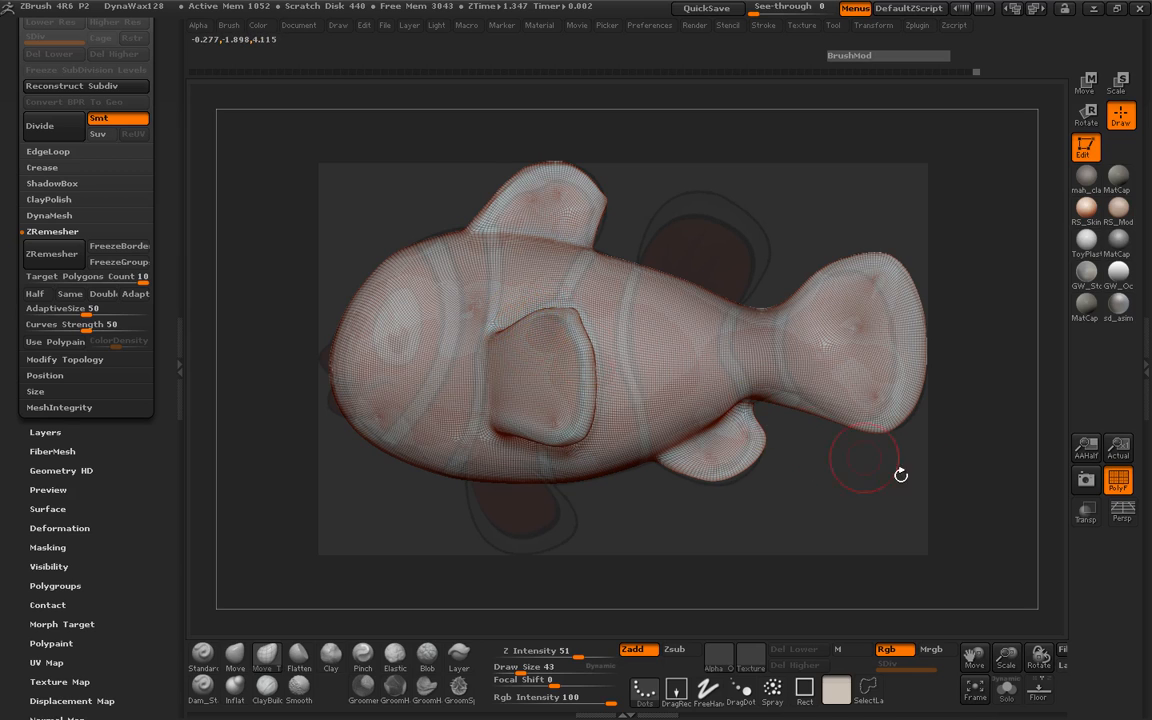
pyautogui.hotkey('shift', 'f')
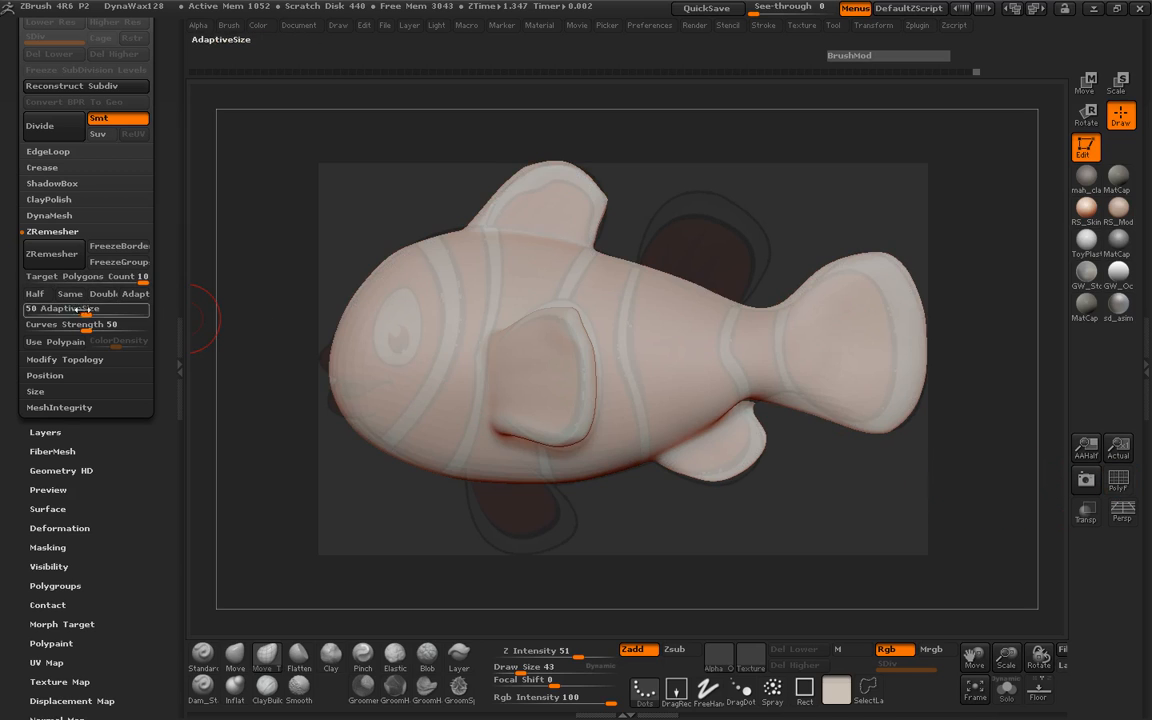
# Step: Run ZRemesher repeatedly with the Half option until the wireframe shows a coarse, low-polygon fish
pyautogui.click(36, 294)
pyautogui.click(51, 254)
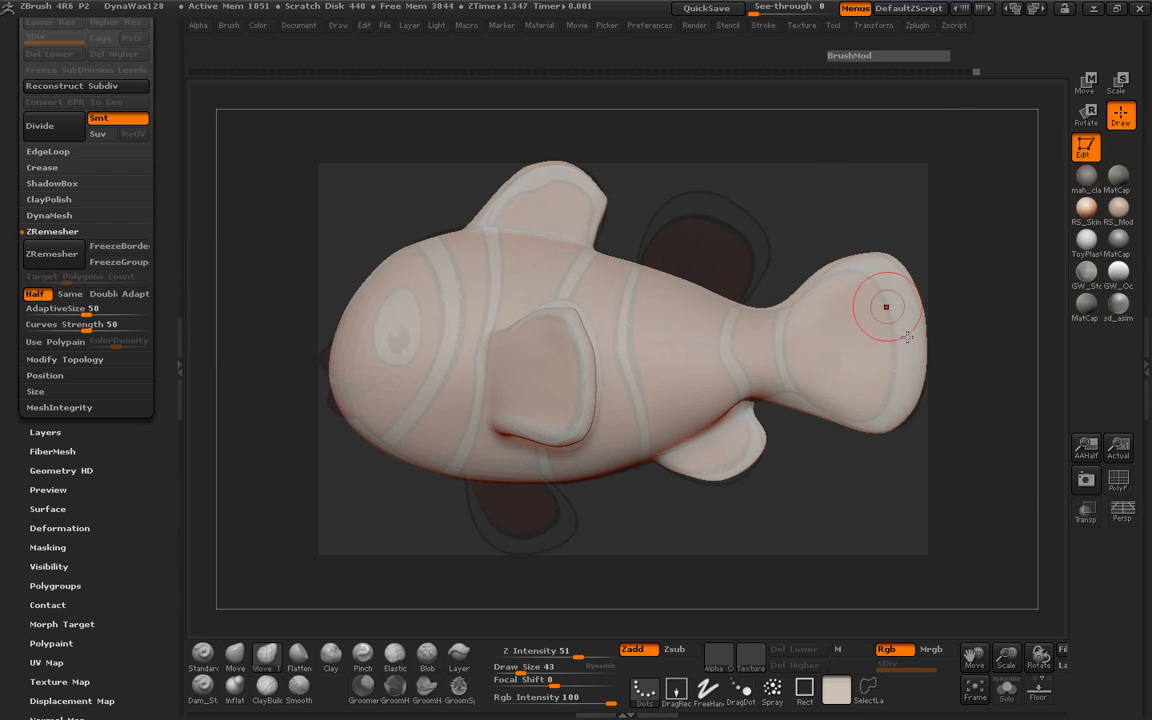
pyautogui.click(1119, 488)
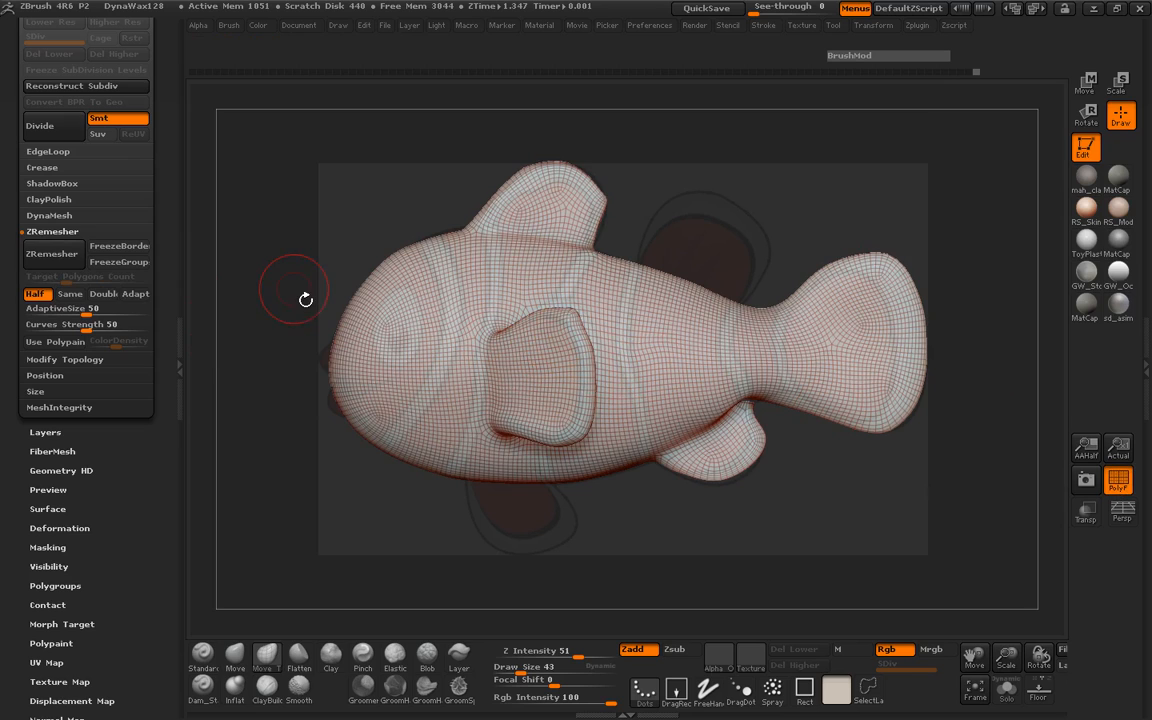
pyautogui.click(54, 253)
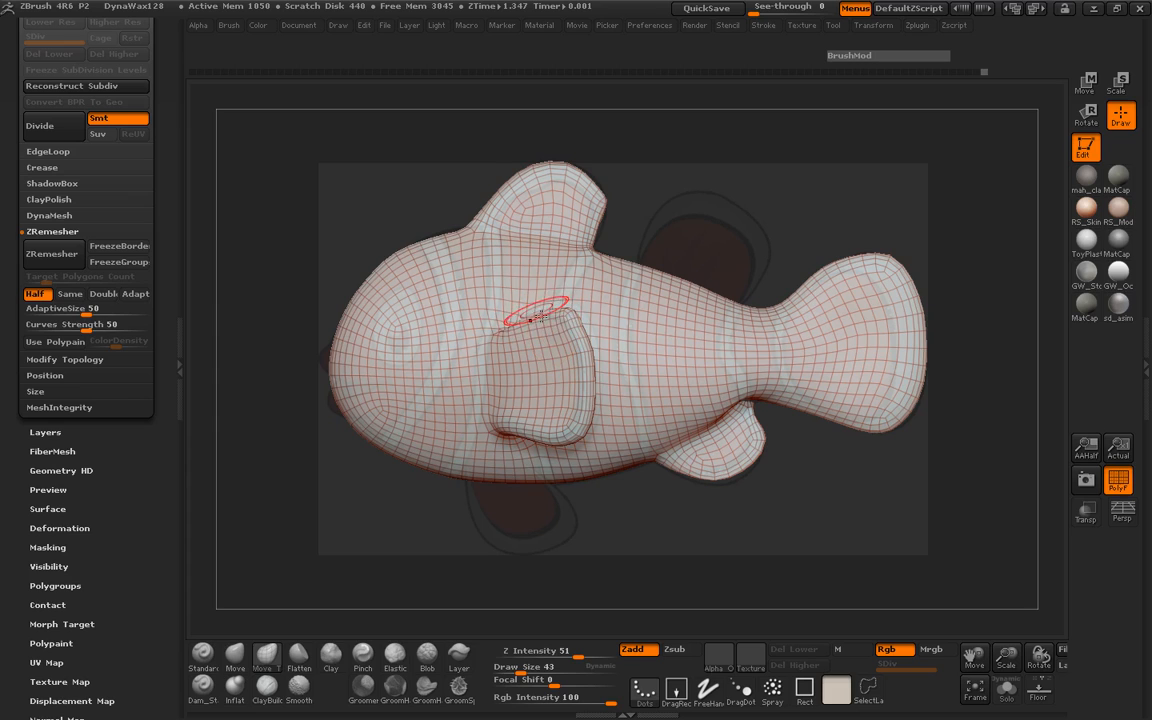
pyautogui.click(50, 248)
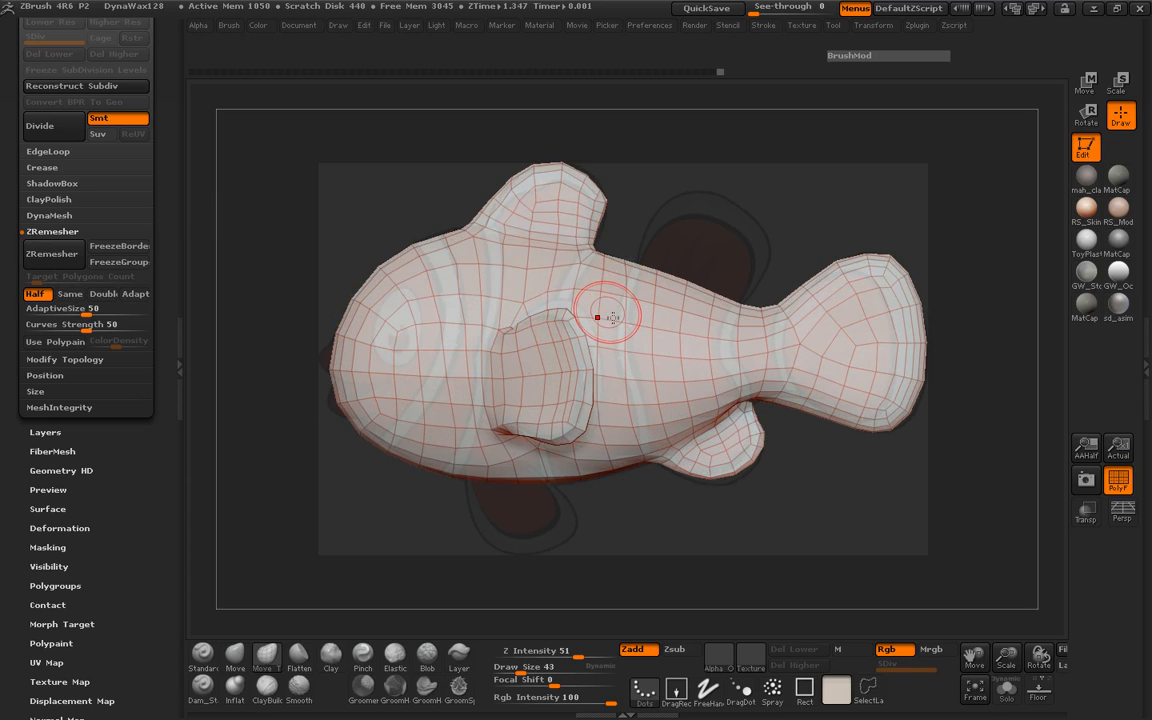
# Step: Convert the coarse fish back to DynaMesh at resolution 128 and hide the wireframe
pyautogui.click(64, 216)
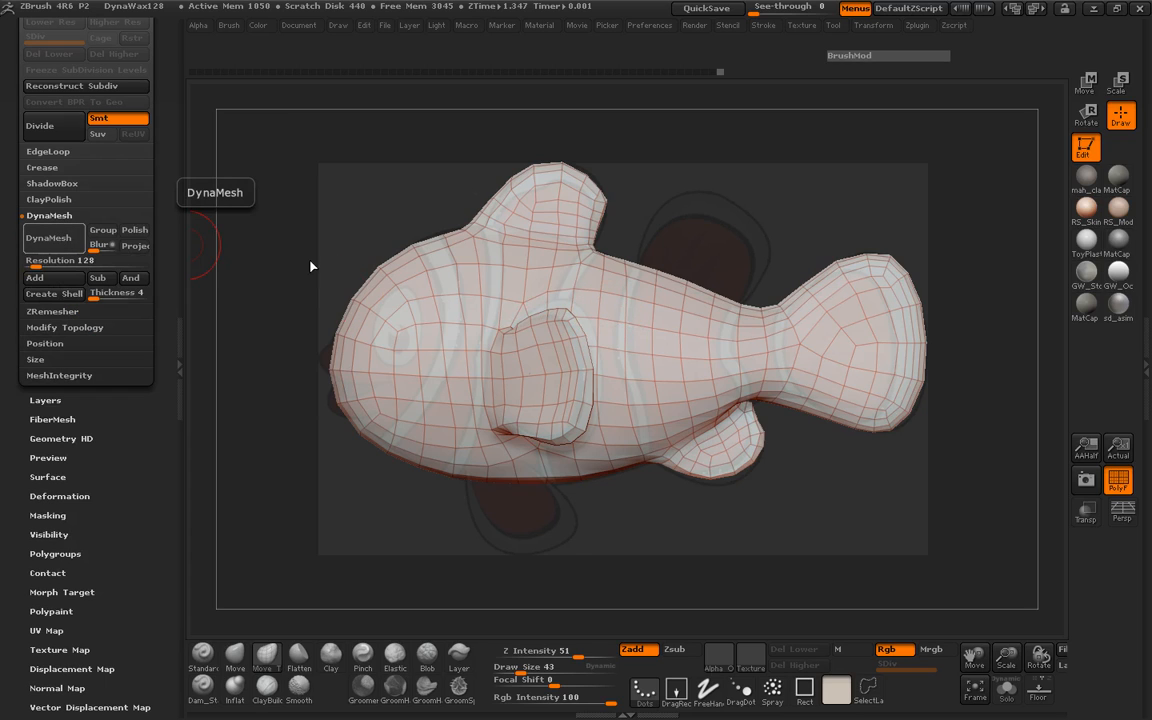
pyautogui.click(55, 242)
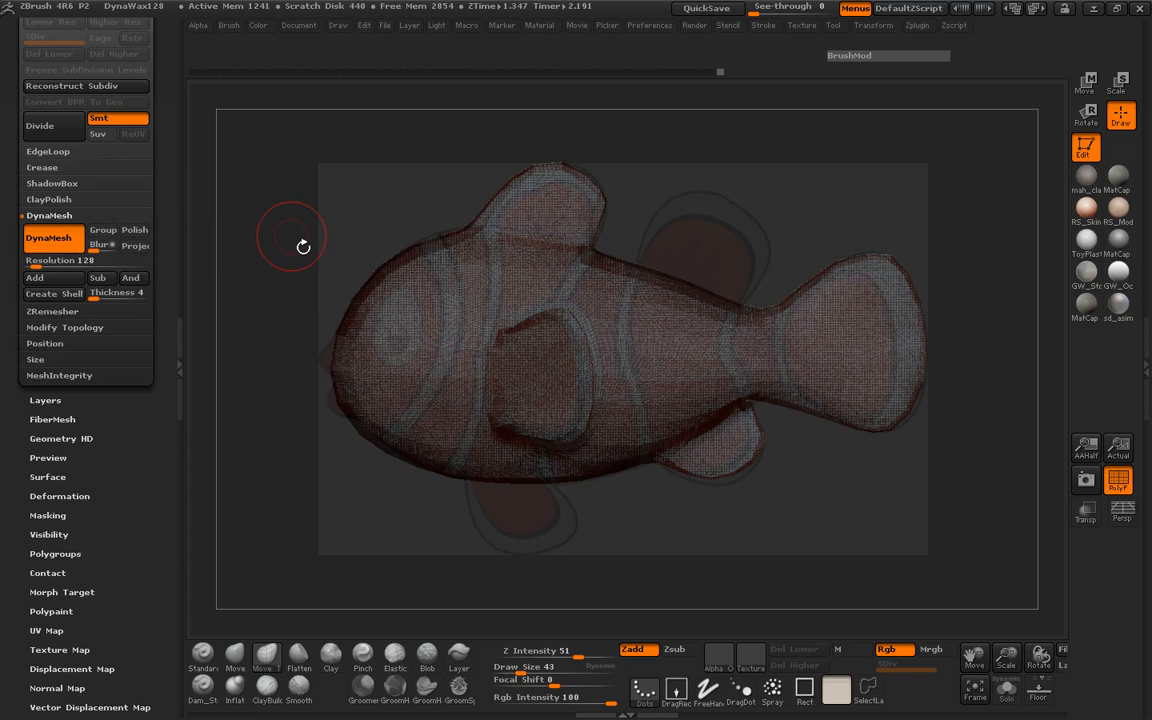
pyautogui.moveTo(314, 253); pyautogui.dragTo(500, 300)
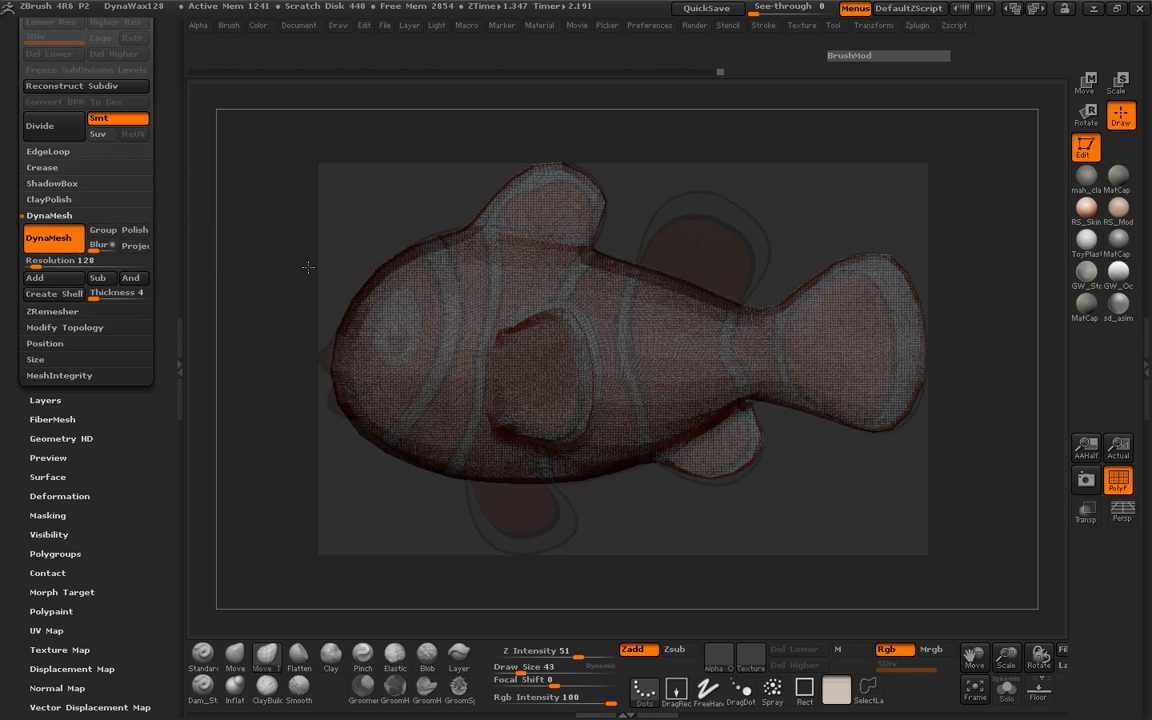
pyautogui.click(1118, 480)
# Step: Adjust the front of the body against the reference at draw size 185 and remesh with DynaMesh
pyautogui.moveTo(690, 240); pyautogui.dragTo(672, 296)
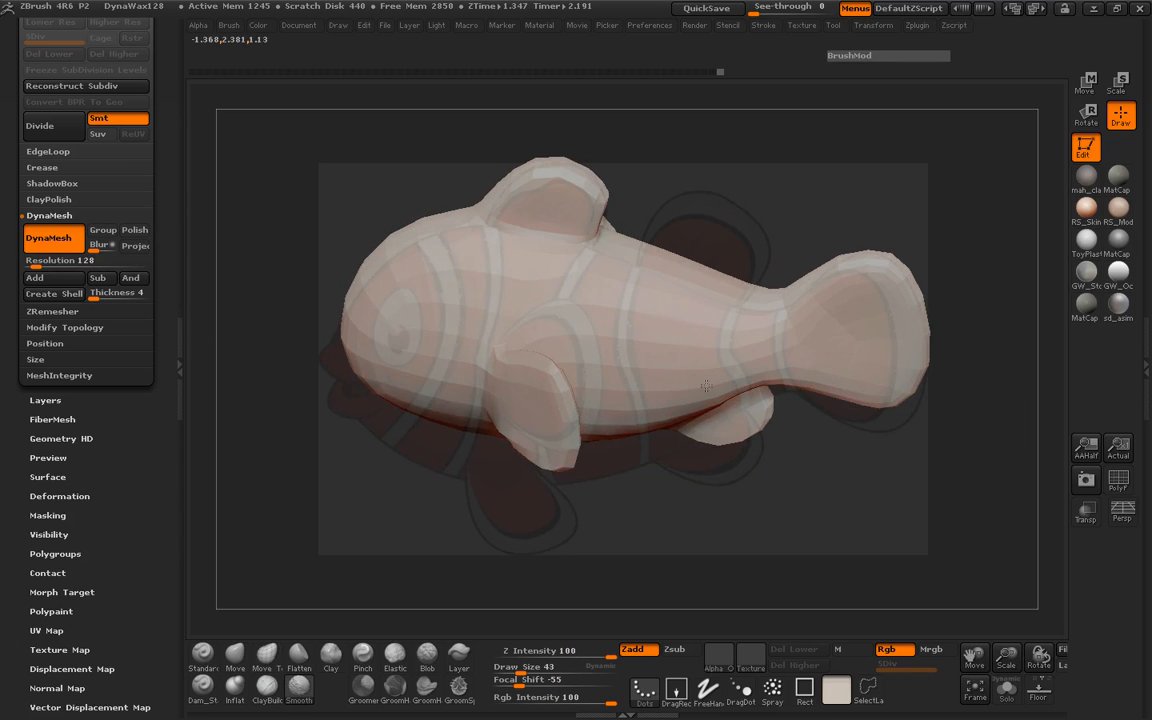
pyautogui.press('space')
pyautogui.moveTo(585, 386); pyautogui.dragTo(612, 390)
pyautogui.press('shift')
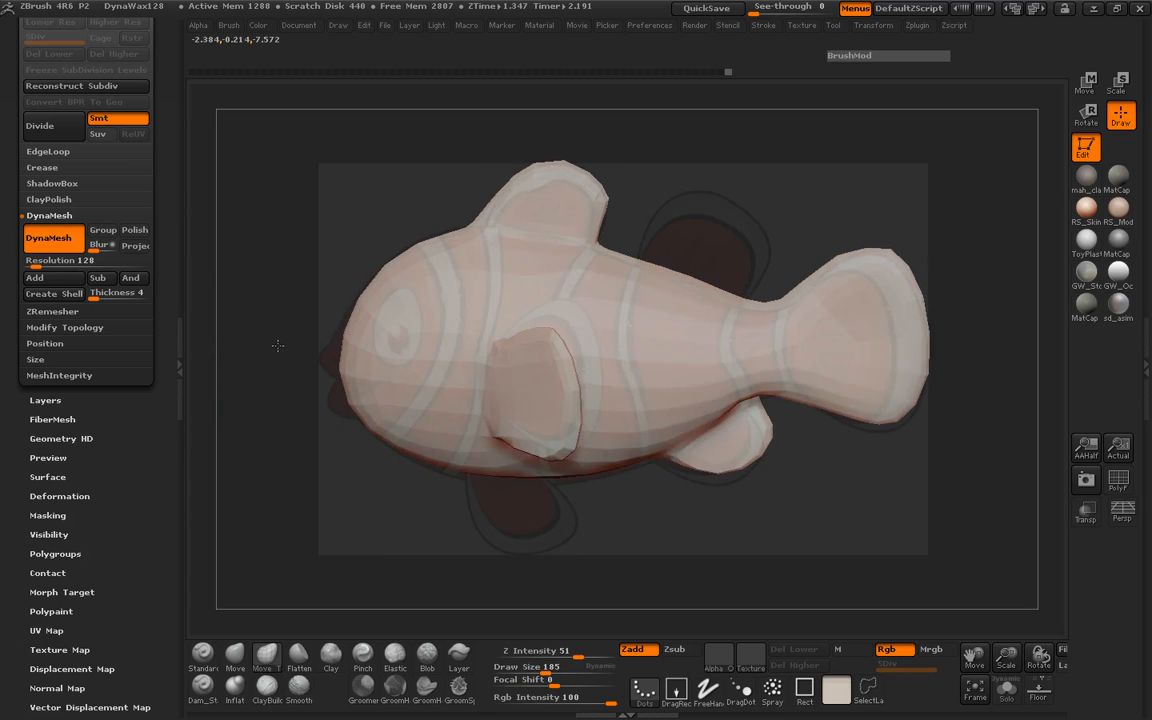
pyautogui.moveTo(297, 397); pyautogui.dragTo(370, 358)
pyautogui.moveTo(297, 346); pyautogui.dragTo(332, 352)
pyautogui.moveTo(843, 296)
pyautogui.keyDown('ctrl'); pyautogui.mouseDown()
pyautogui.moveTo(823, 405)
pyautogui.moveTo(726, 388)
pyautogui.mouseUp(); pyautogui.keyUp('ctrl')
pyautogui.press('shift')
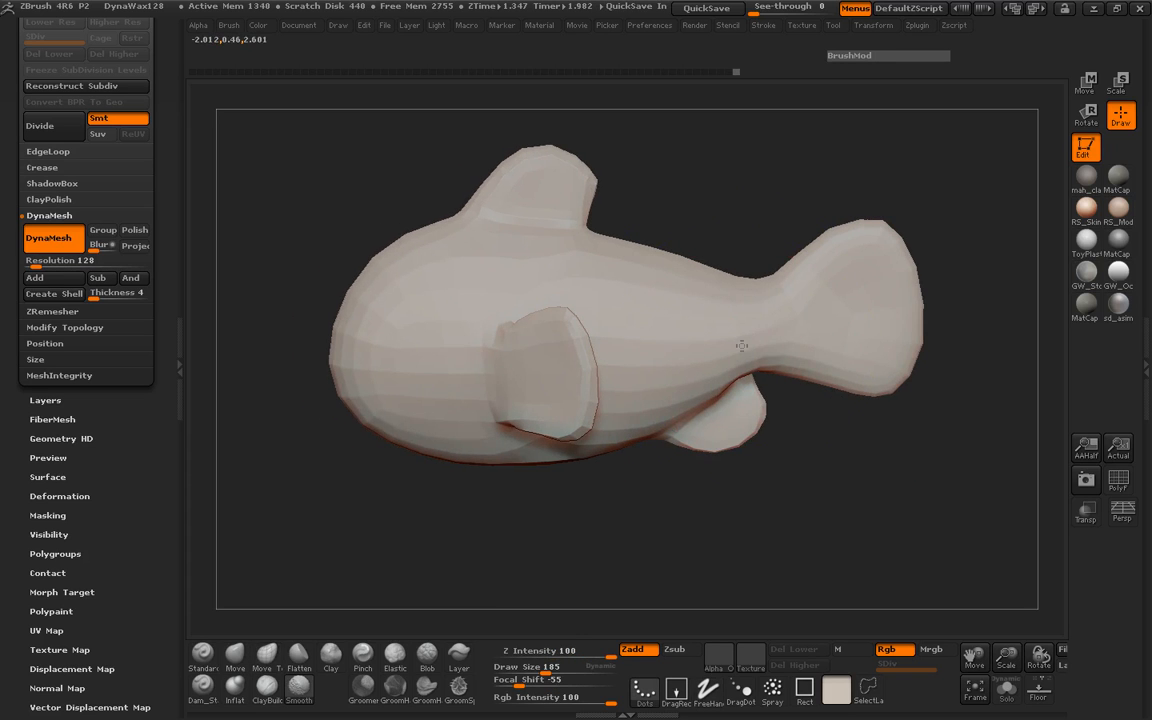
# Step: Mask a strip along the rear back's centre line at draw size 27 and bring back the Spotlight reference
pyautogui.moveTo(826, 455)
pyautogui.mouseDown()
pyautogui.moveTo(812, 462)
pyautogui.moveTo(843, 507)
pyautogui.mouseUp()
pyautogui.moveTo(688, 246)
pyautogui.mouseDown()
pyautogui.moveTo(686, 350)
pyautogui.moveTo(669, 317)
pyautogui.moveTo(643, 316)
pyautogui.moveTo(704, 291)
pyautogui.moveTo(703, 302)
pyautogui.moveTo(740, 234)
pyautogui.mouseUp()
pyautogui.press('space')
pyautogui.press('ctrl')
pyautogui.hotkey('shift', 'z')
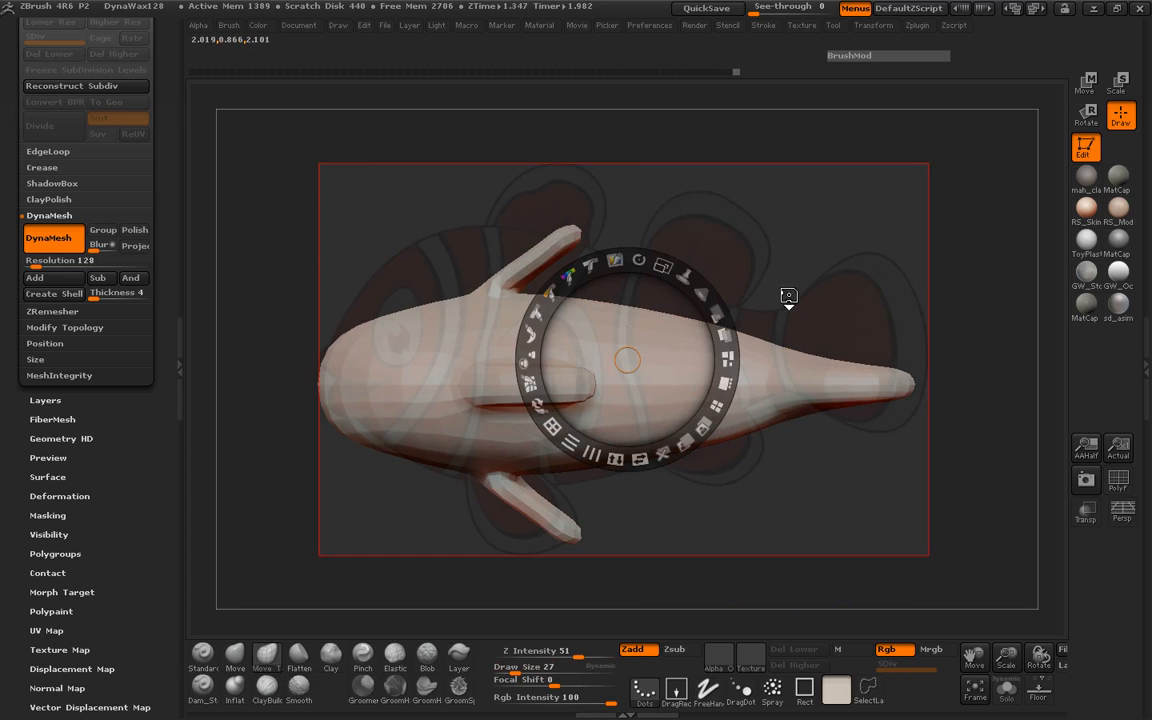
pyautogui.press('z')
pyautogui.keyDown('shift'); pyautogui.moveTo(795, 322); pyautogui.dragTo(778, 233); pyautogui.keyUp('shift')
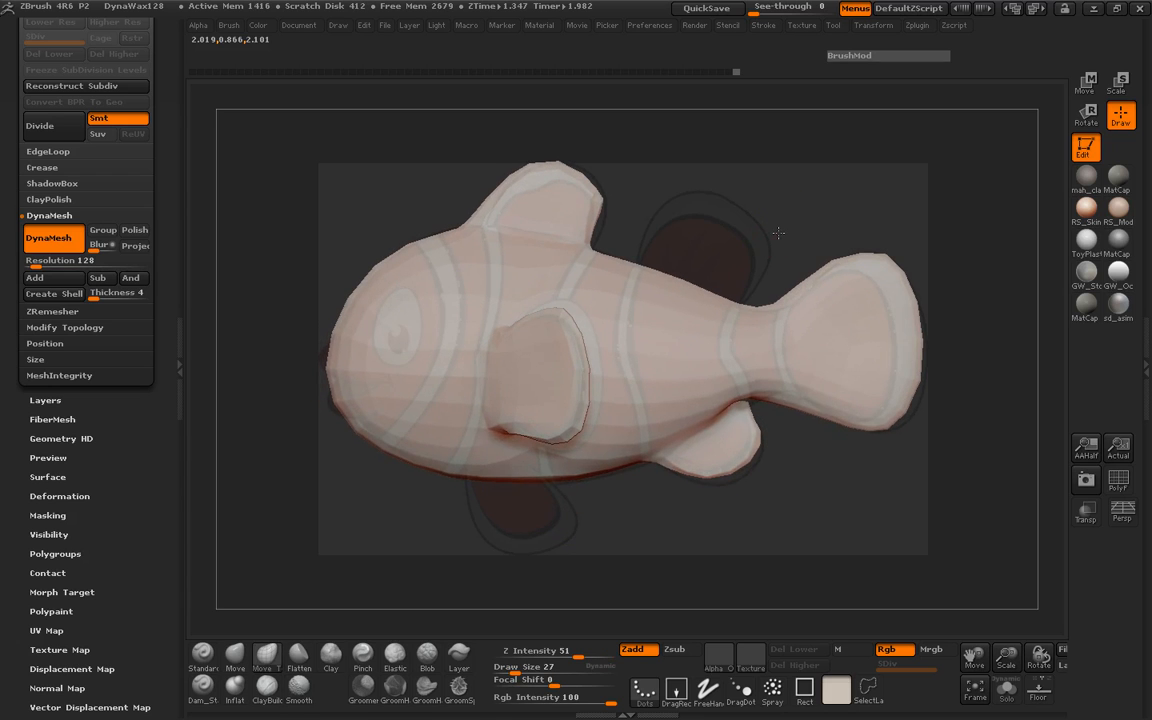
# Step: Invert the mask and pull the unmasked strip up into the rear dorsal fin at draw size 110
pyautogui.moveTo(673, 237)
pyautogui.mouseDown()
pyautogui.moveTo(668, 280)
pyautogui.moveTo(727, 312)
pyautogui.mouseUp()
pyautogui.moveTo(776, 267); pyautogui.dragTo(769, 233)
pyautogui.keyDown('ctrl'); pyautogui.click(771, 245); pyautogui.keyUp('ctrl')
pyautogui.press('space')
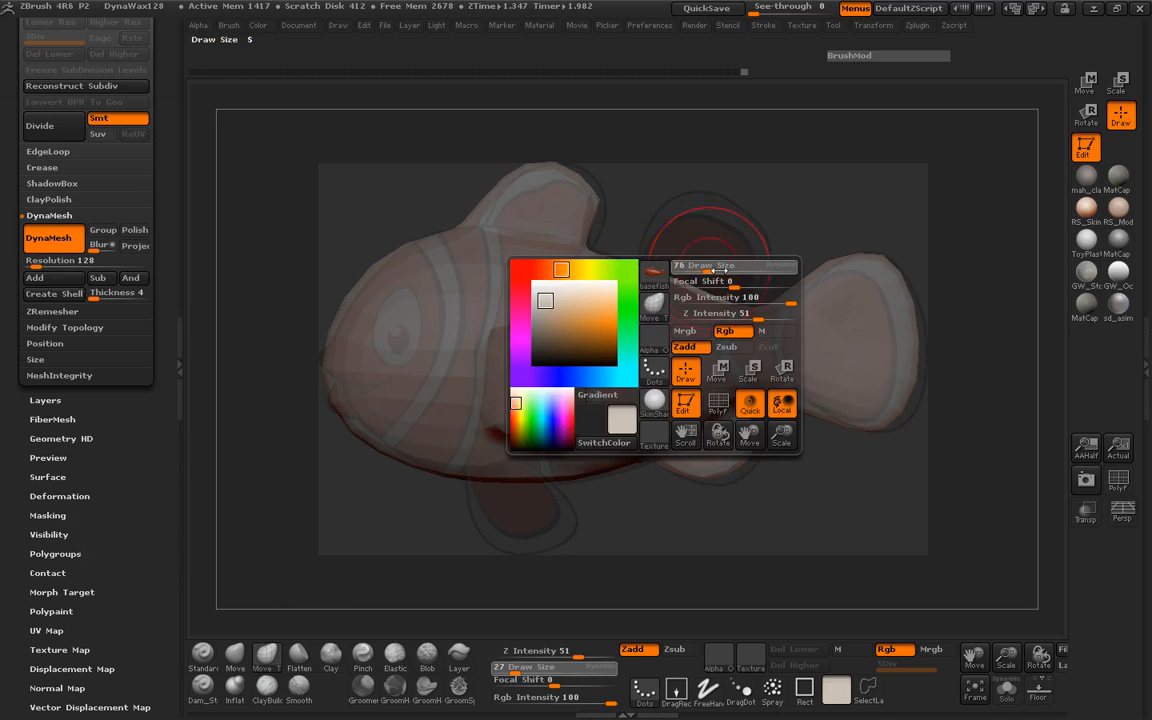
pyautogui.click(711, 269)
pyautogui.moveTo(676, 254); pyautogui.dragTo(676, 196)
pyautogui.moveTo(742, 254); pyautogui.dragTo(775, 246)
# Step: Shape the rear dorsal fin's outline to the reference and smooth its side at draw size 84
pyautogui.press('space')
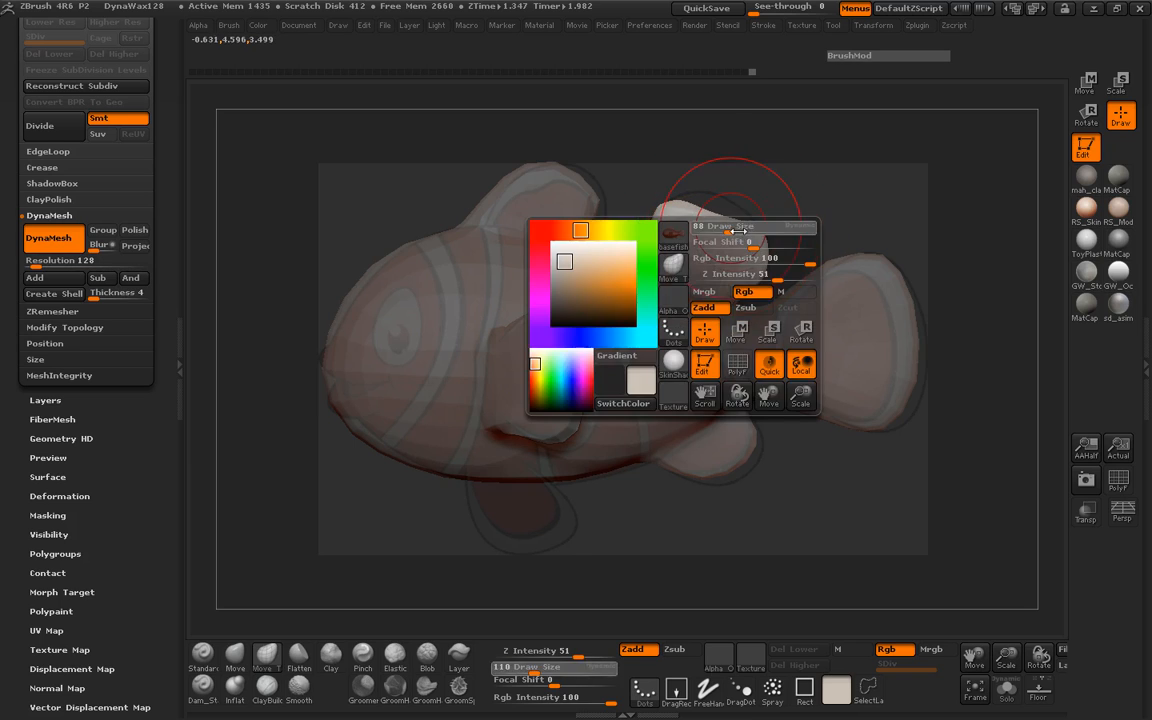
pyautogui.click(705, 223)
pyautogui.moveTo(718, 208); pyautogui.dragTo(741, 219)
pyautogui.press('shift')
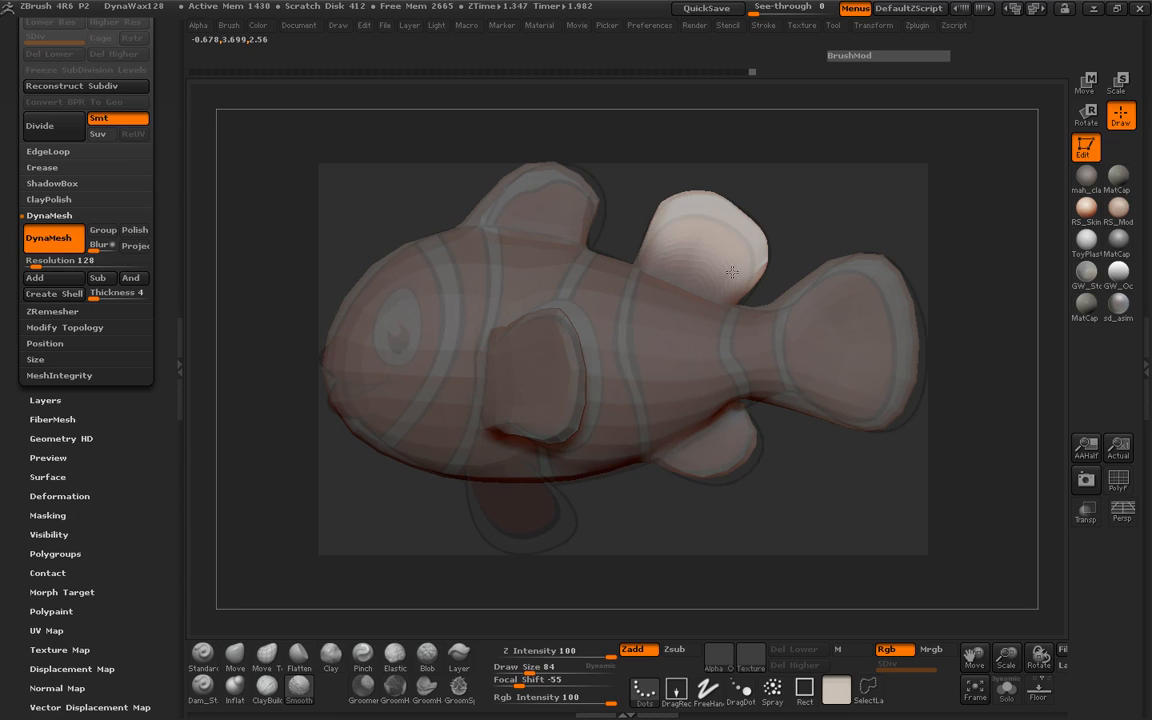
pyautogui.keyDown('shift'); pyautogui.moveTo(732, 272); pyautogui.dragTo(750, 263); pyautogui.keyUp('shift')
pyautogui.moveTo(754, 262); pyautogui.dragTo(751, 262, button='right')
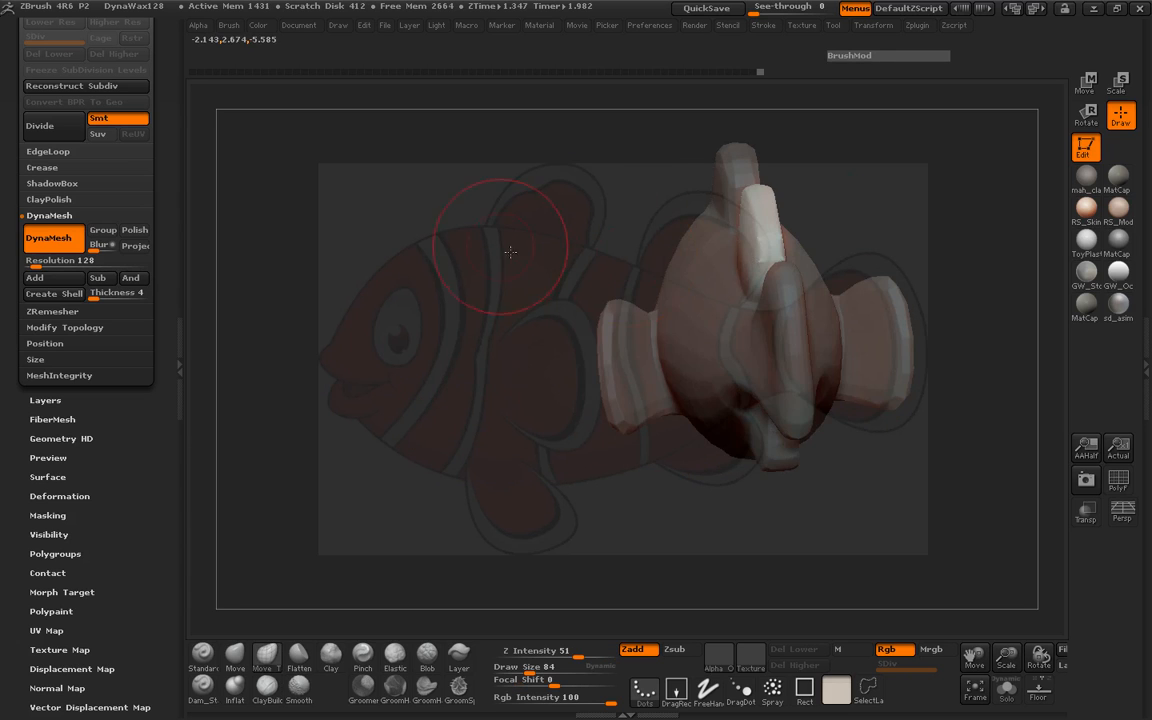
# Step: Smooth the rear dorsal fin's thickness from behind and from the side, and clear the mask
pyautogui.moveTo(510, 252); pyautogui.dragTo(748, 243, button='right')
pyautogui.moveTo(748, 240)
pyautogui.keyDown('shift'); pyautogui.mouseDown()
pyautogui.moveTo(694, 224)
pyautogui.moveTo(700, 234)
pyautogui.mouseUp(); pyautogui.keyUp('shift')
pyautogui.moveTo(823, 234); pyautogui.dragTo(868, 236, button='right')
pyautogui.press('shift')
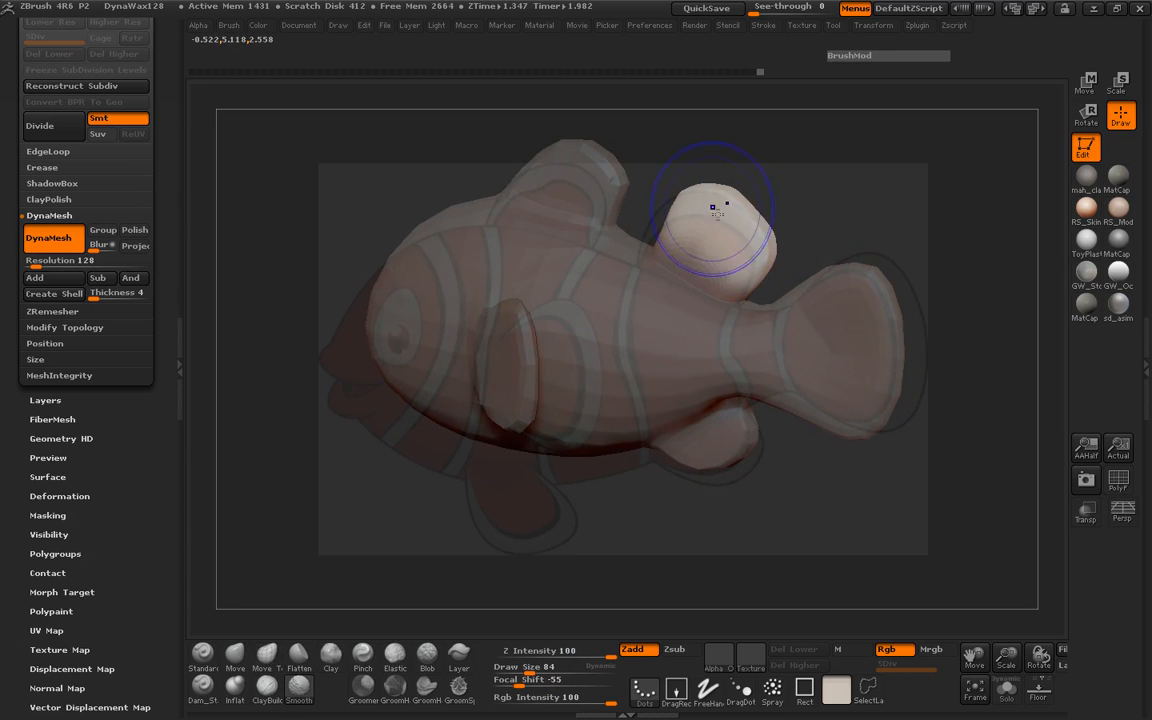
pyautogui.keyDown('shift'); pyautogui.moveTo(717, 214); pyautogui.dragTo(702, 222); pyautogui.keyUp('shift')
pyautogui.moveTo(804, 224)
pyautogui.mouseDown()
pyautogui.moveTo(833, 222)
pyautogui.moveTo(630, 250)
pyautogui.mouseUp()
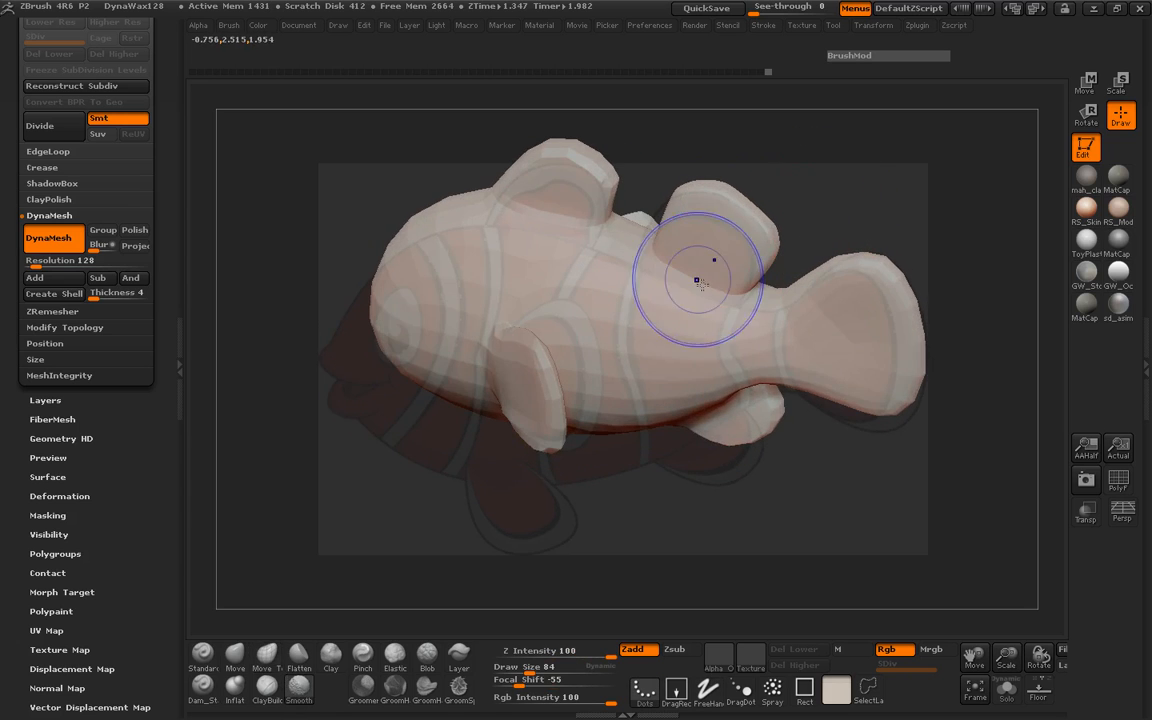
# Step: Blend the rear dorsal fin's base into the back with Smooth and remesh the fish with DynaMesh
pyautogui.press('shift')
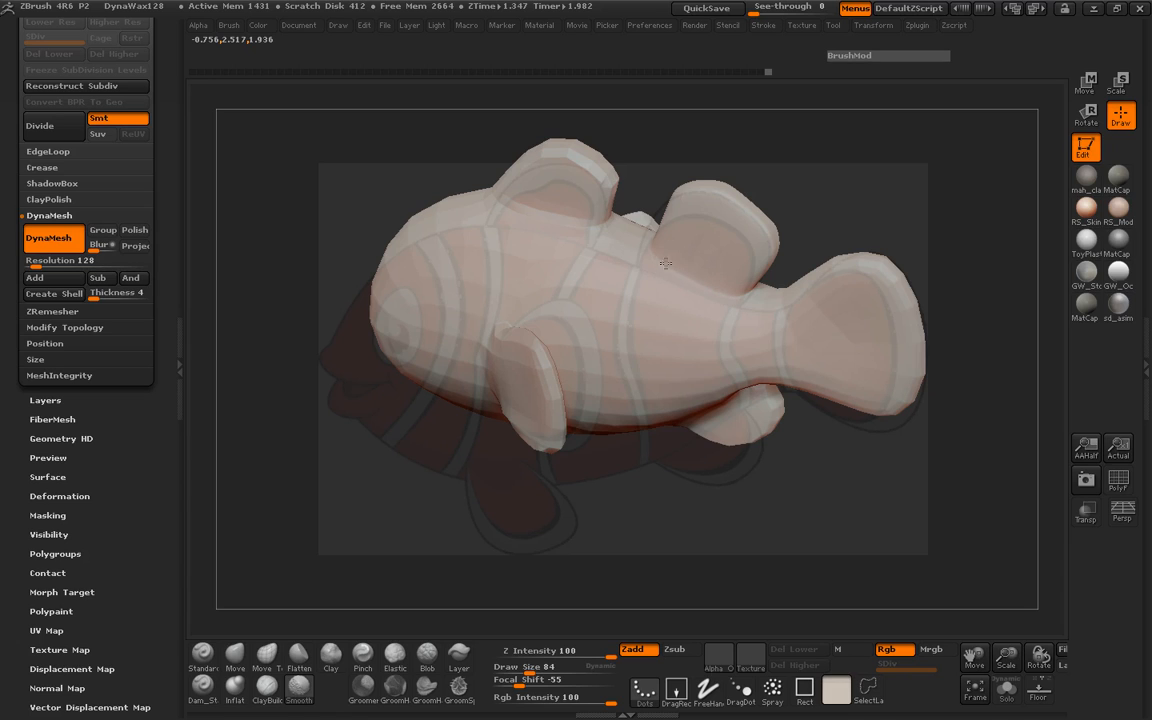
pyautogui.keyDown('shift'); pyautogui.moveTo(701, 285); pyautogui.dragTo(609, 264); pyautogui.keyUp('shift')
pyautogui.moveTo(321, 352); pyautogui.dragTo(480, 288)
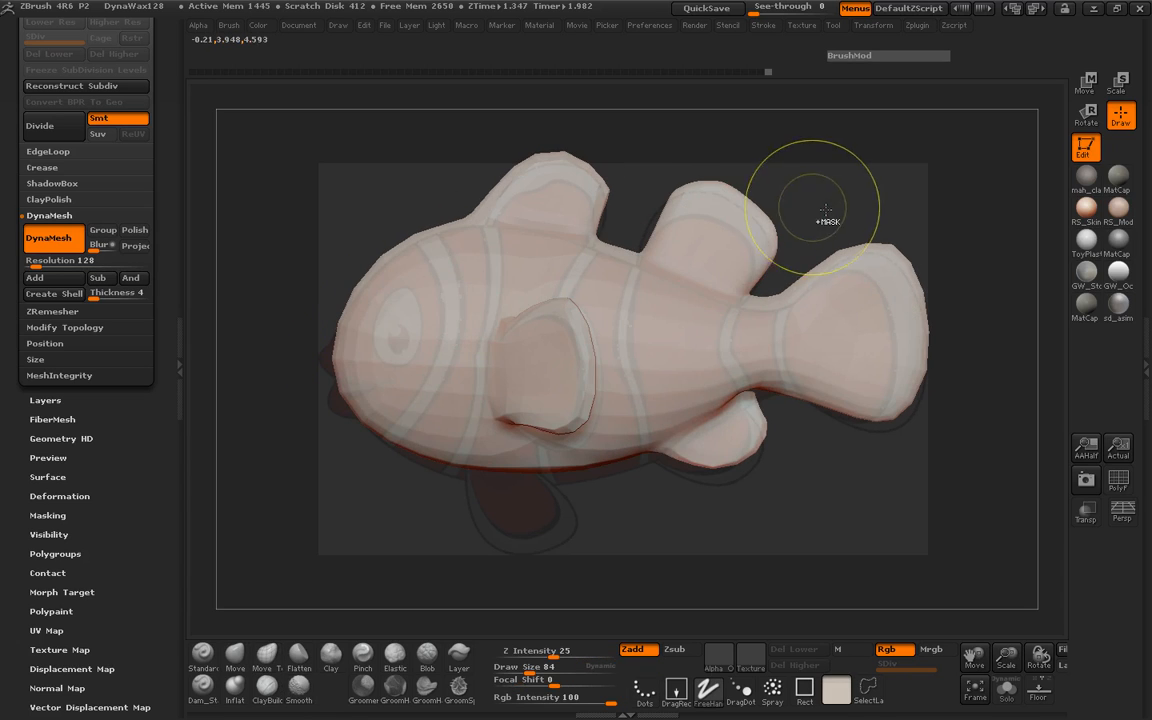
pyautogui.keyDown('ctrl'); pyautogui.moveTo(819, 197); pyautogui.dragTo(826, 234); pyautogui.keyUp('ctrl')
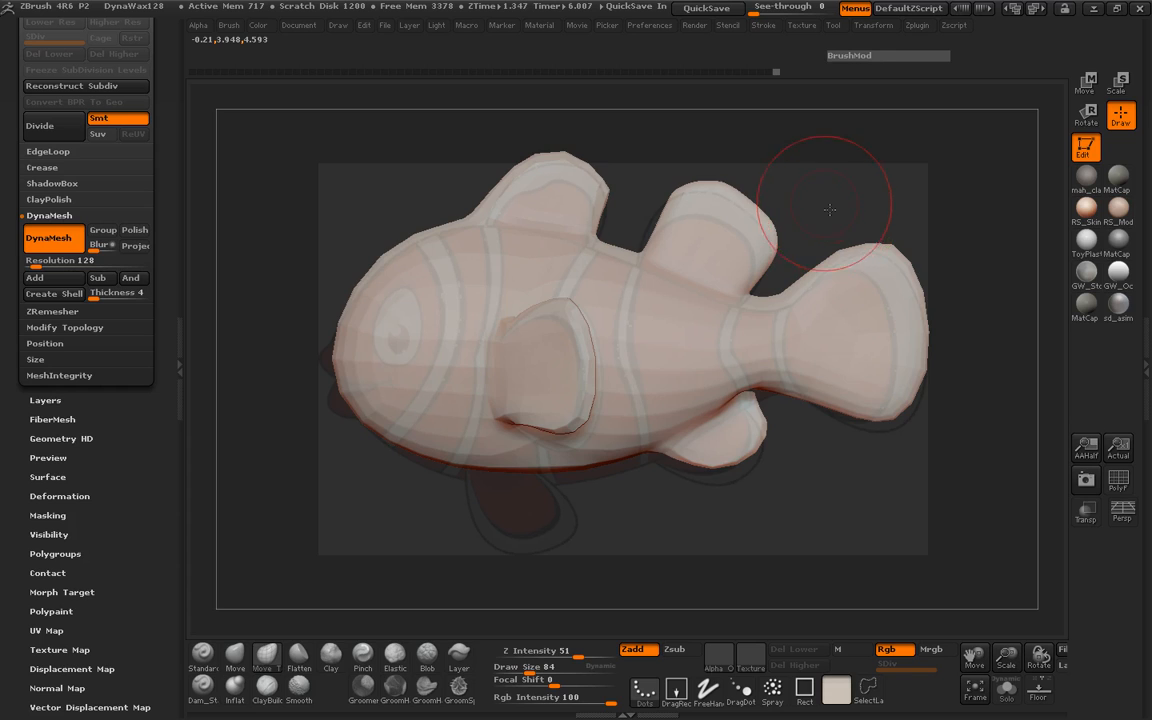
pyautogui.moveTo(828, 208)
pyautogui.mouseDown()
pyautogui.moveTo(866, 213)
pyautogui.moveTo(830, 219)
pyautogui.moveTo(855, 222)
pyautogui.moveTo(843, 228)
pyautogui.moveTo(828, 214)
pyautogui.mouseUp()
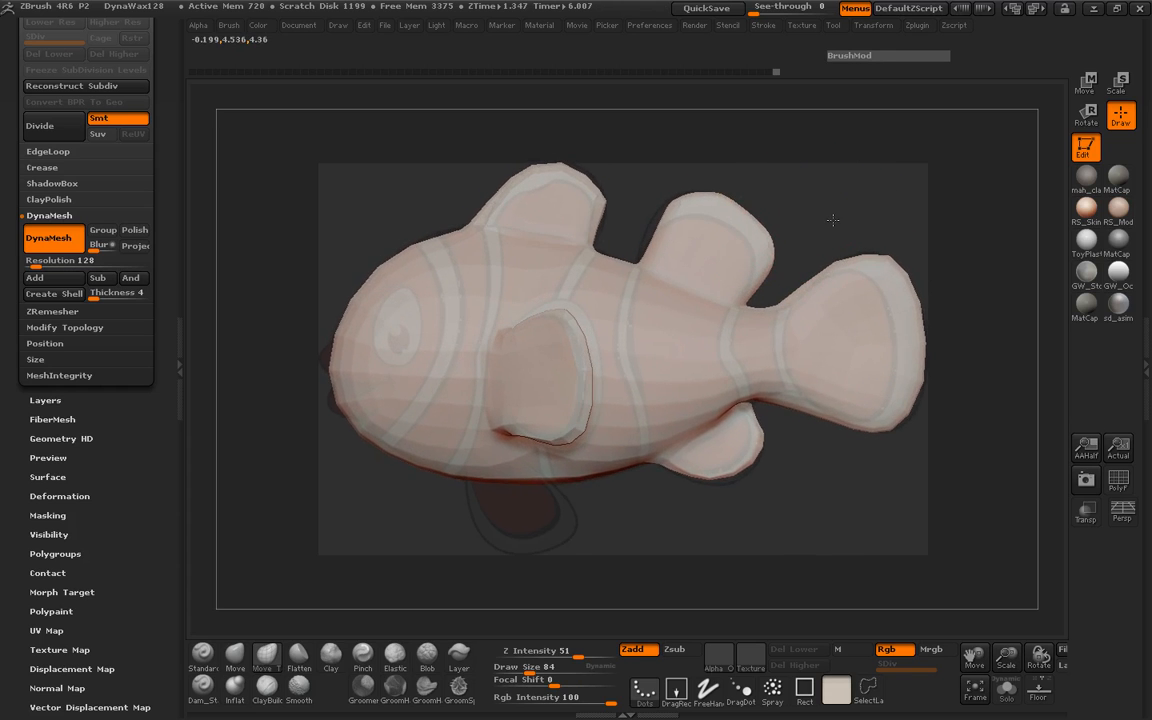
# Step: Mask the base area of the pelvic fins on the lower belly at draw size 23 and invert the mask
pyautogui.press('space')
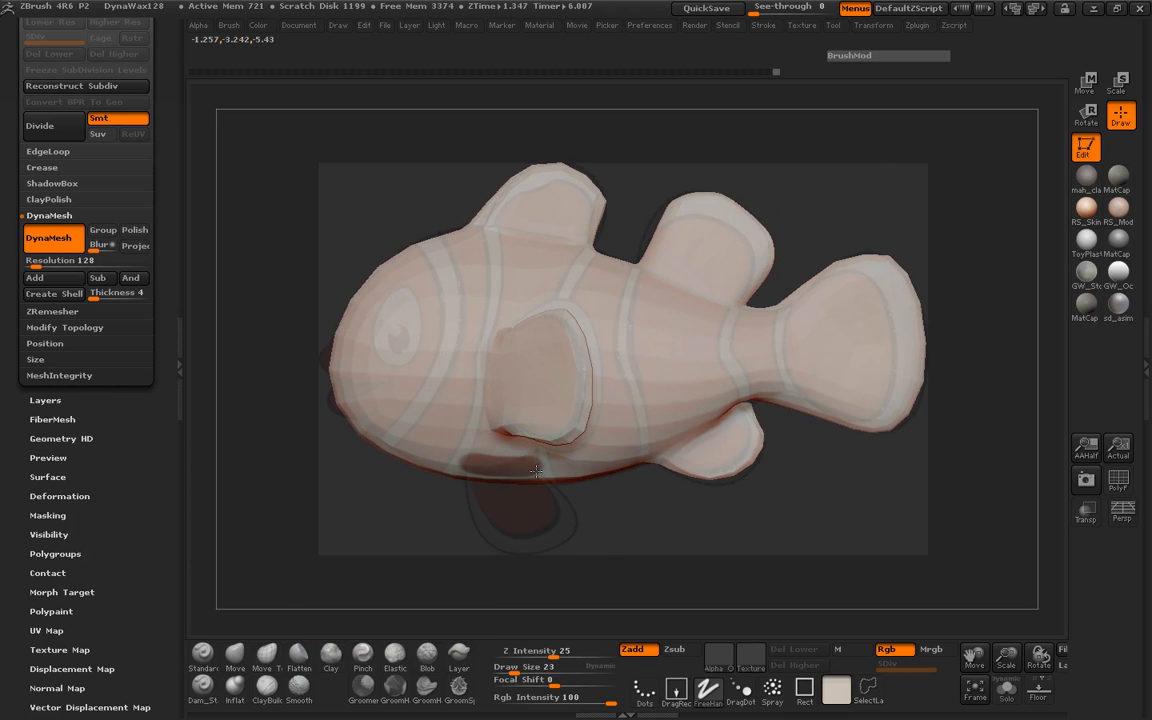
pyautogui.moveTo(522, 465); pyautogui.dragTo(662, 474)
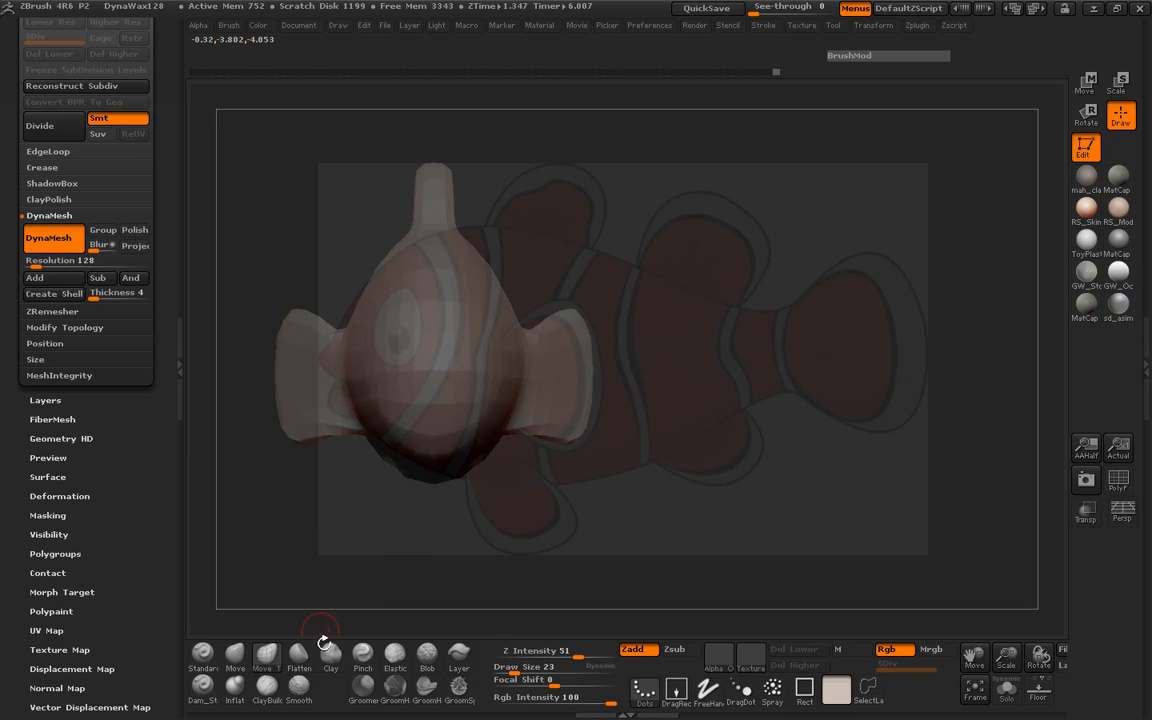
pyautogui.moveTo(534, 495); pyautogui.dragTo(456, 551)
# Step: Pull the unmasked belly area down into the pelvic fins and fit their outline to the reference at draw size 106
pyautogui.press('space')
pyautogui.moveTo(504, 466)
pyautogui.mouseDown()
pyautogui.moveTo(581, 523)
pyautogui.moveTo(496, 442)
pyautogui.moveTo(542, 517)
pyautogui.moveTo(617, 553)
pyautogui.mouseUp()
pyautogui.press('space')
pyautogui.click(519, 508)
pyautogui.press('space')
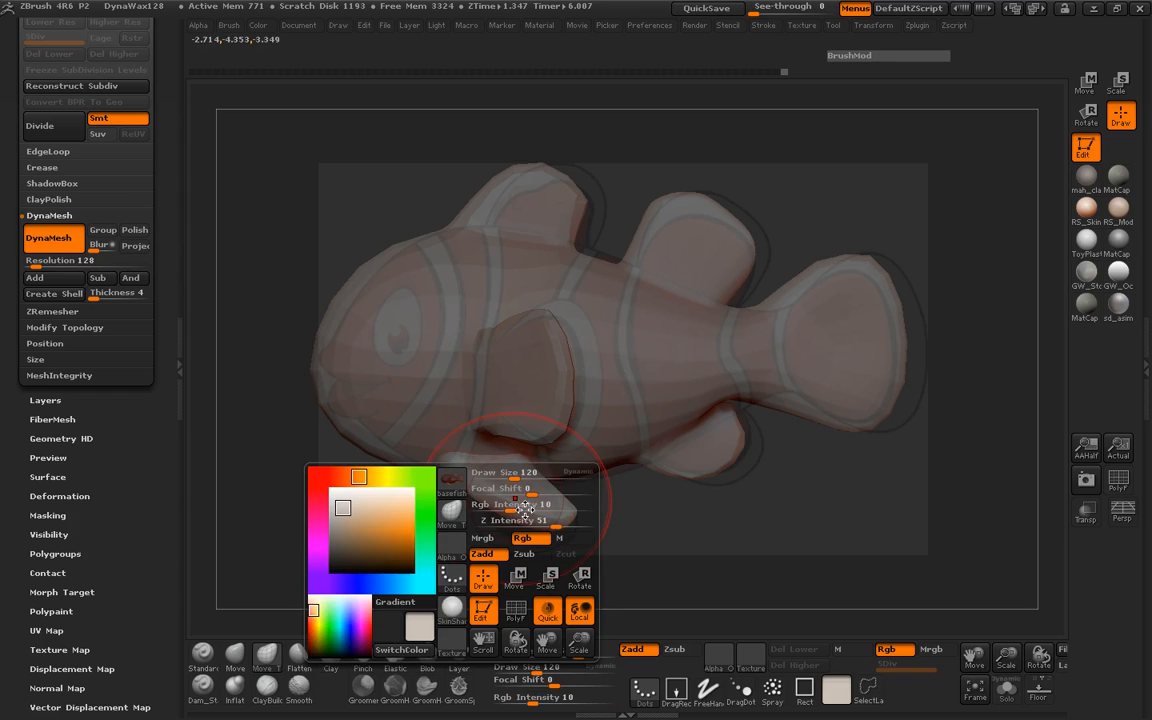
pyautogui.moveTo(519, 477)
pyautogui.mouseDown()
pyautogui.moveTo(502, 576)
pyautogui.moveTo(553, 563)
pyautogui.moveTo(563, 500)
pyautogui.moveTo(577, 498)
pyautogui.mouseUp()
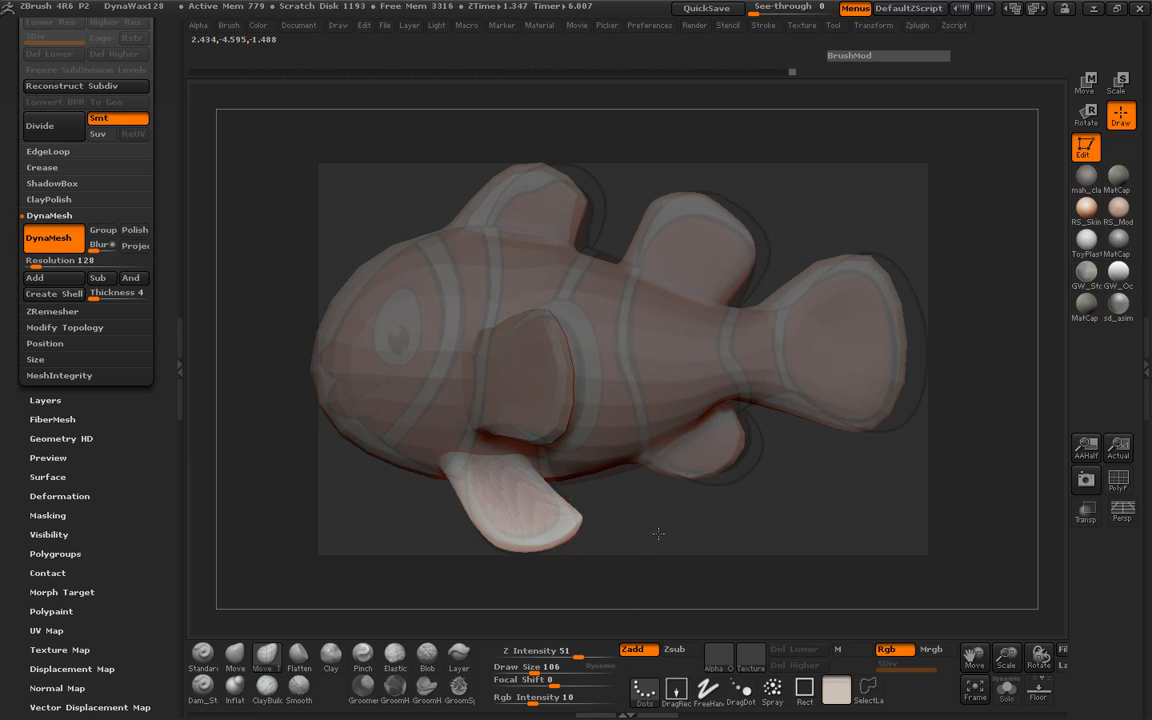
# Step: Spread the pelvic fins outward and raise their tips from the front view at draw size 204
pyautogui.moveTo(658, 533)
pyautogui.mouseDown()
pyautogui.moveTo(411, 510)
pyautogui.moveTo(381, 390)
pyautogui.moveTo(362, 389)
pyautogui.mouseUp()
pyautogui.press('space')
pyautogui.moveTo(516, 404); pyautogui.dragTo(530, 402)
pyautogui.moveTo(414, 413)
pyautogui.mouseDown()
pyautogui.moveTo(436, 415)
pyautogui.moveTo(525, 499)
pyautogui.mouseUp()
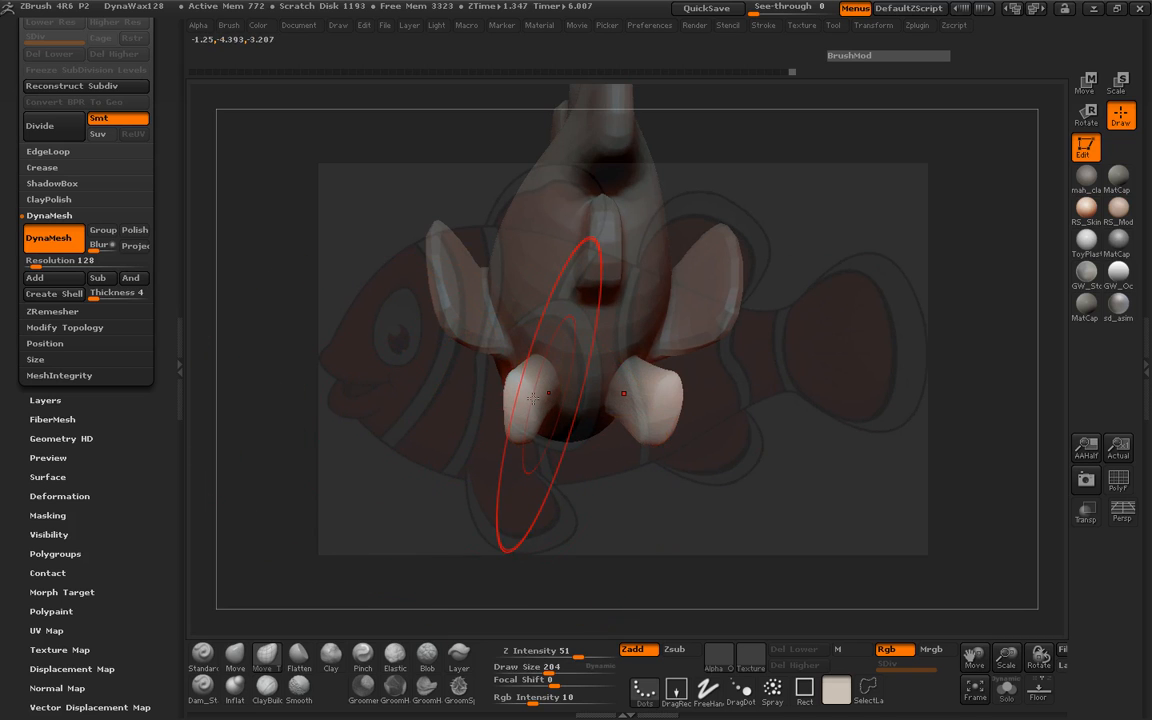
pyautogui.moveTo(533, 398)
pyautogui.mouseDown()
pyautogui.moveTo(418, 400)
pyautogui.moveTo(702, 374)
pyautogui.mouseUp()
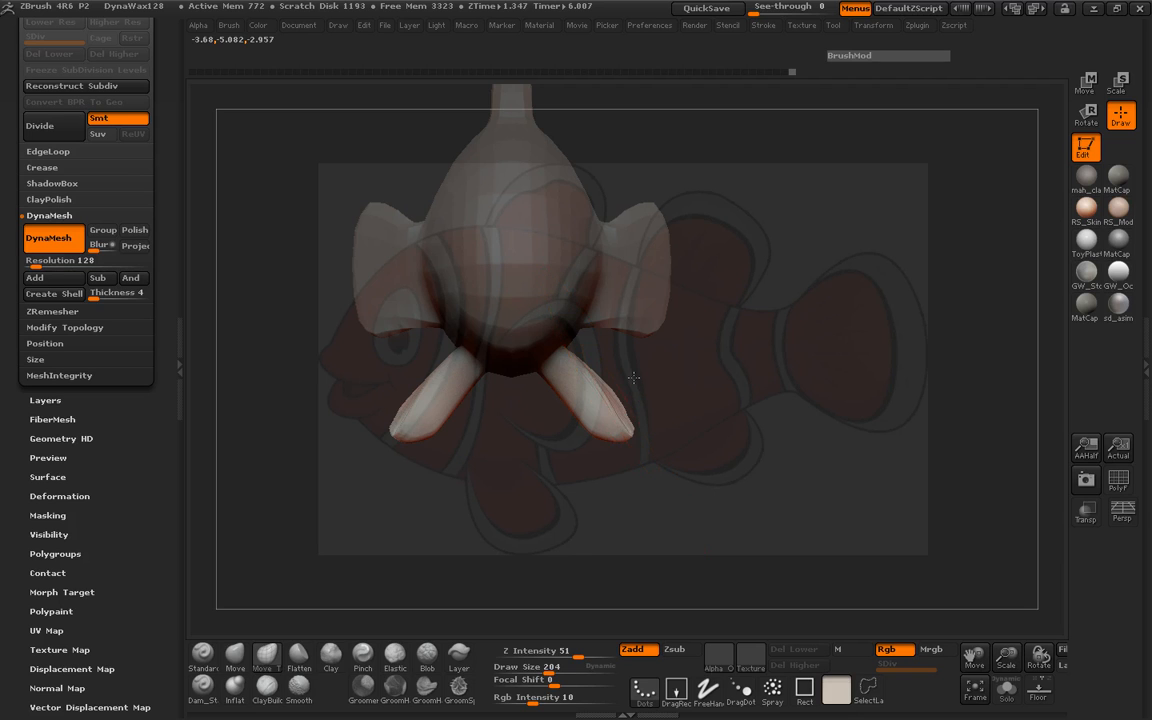
pyautogui.moveTo(633, 377); pyautogui.dragTo(631, 365)
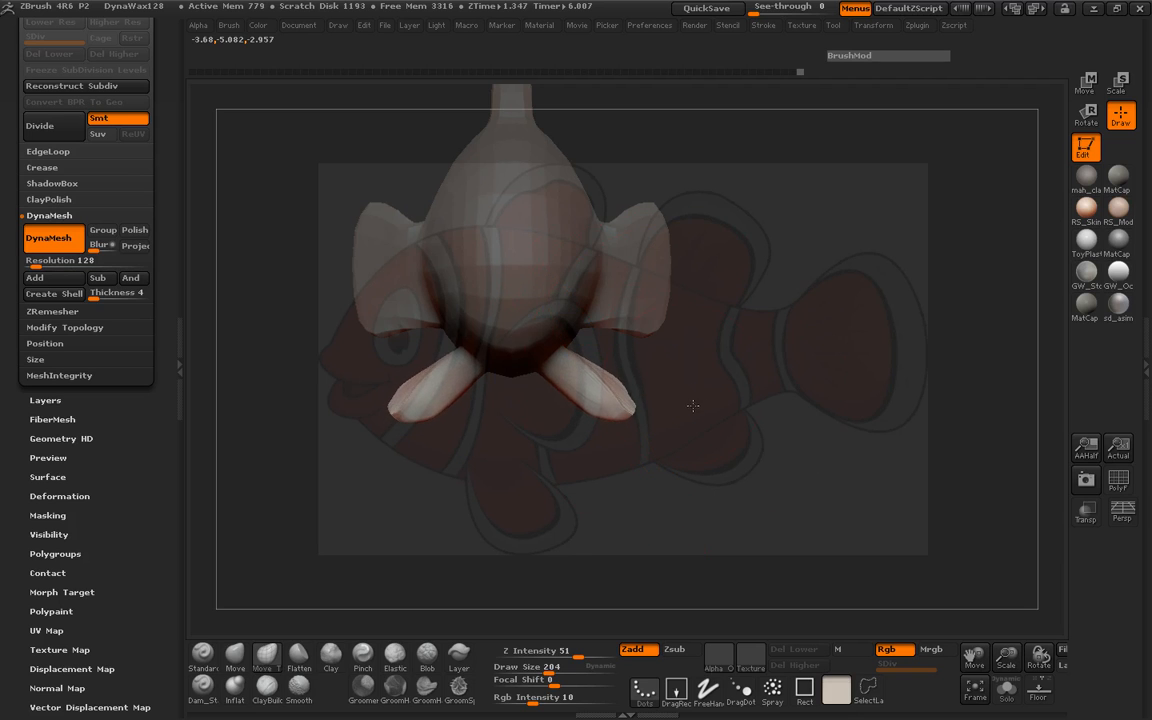
pyautogui.moveTo(692, 405)
pyautogui.mouseDown()
pyautogui.moveTo(694, 525)
pyautogui.moveTo(674, 534)
pyautogui.mouseUp()
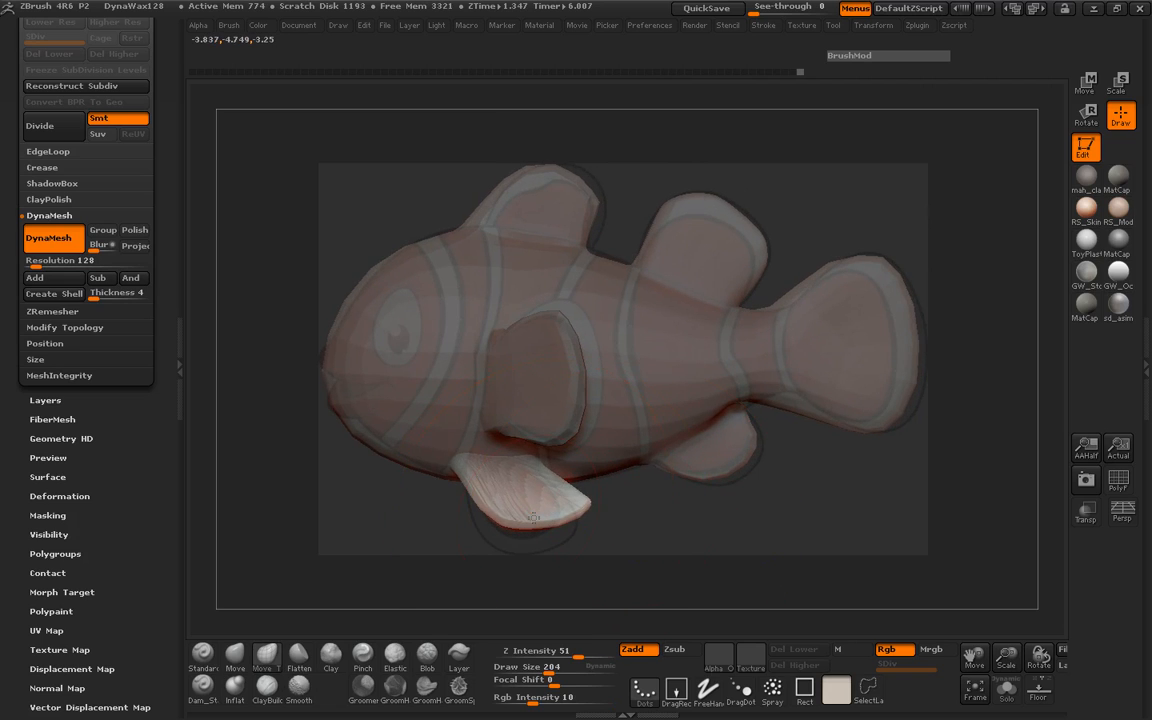
# Step: Pull the pelvic fins down to the reference outline and clear the mask
pyautogui.moveTo(526, 532)
pyautogui.mouseDown()
pyautogui.moveTo(503, 565)
pyautogui.moveTo(739, 483)
pyautogui.moveTo(620, 487)
pyautogui.moveTo(720, 486)
pyautogui.moveTo(646, 487)
pyautogui.moveTo(669, 494)
pyautogui.mouseUp()
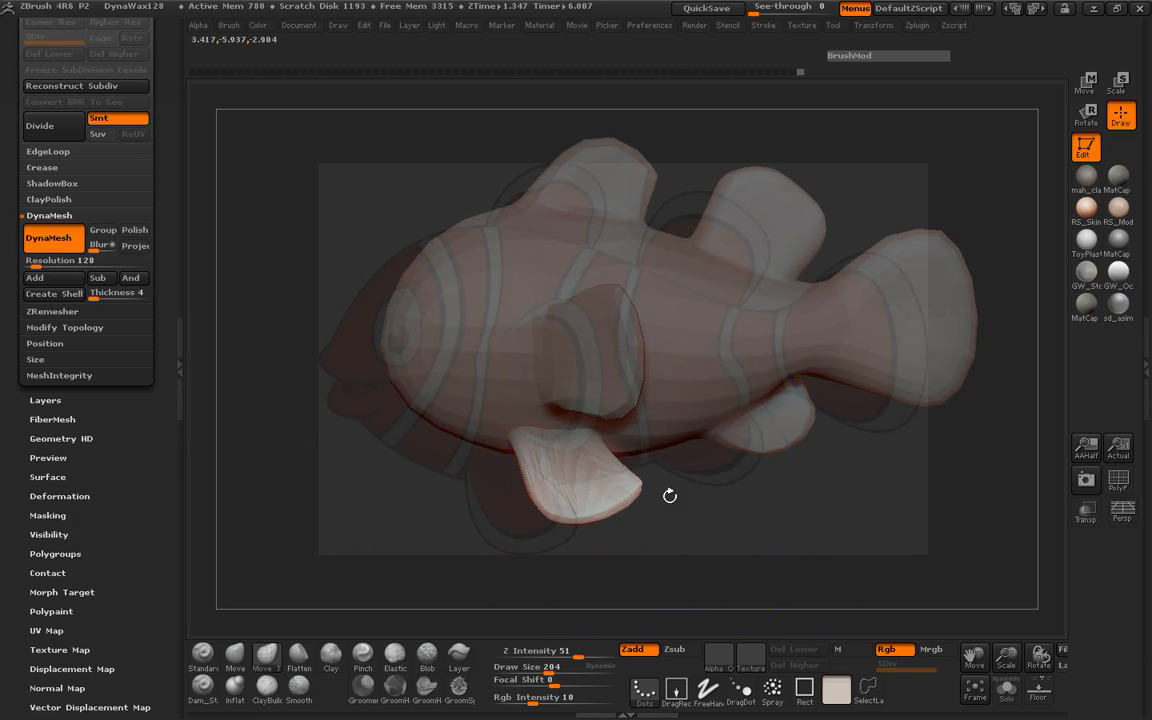
pyautogui.keyDown('alt'); pyautogui.moveTo(772, 508); pyautogui.dragTo(727, 525); pyautogui.keyUp('alt')
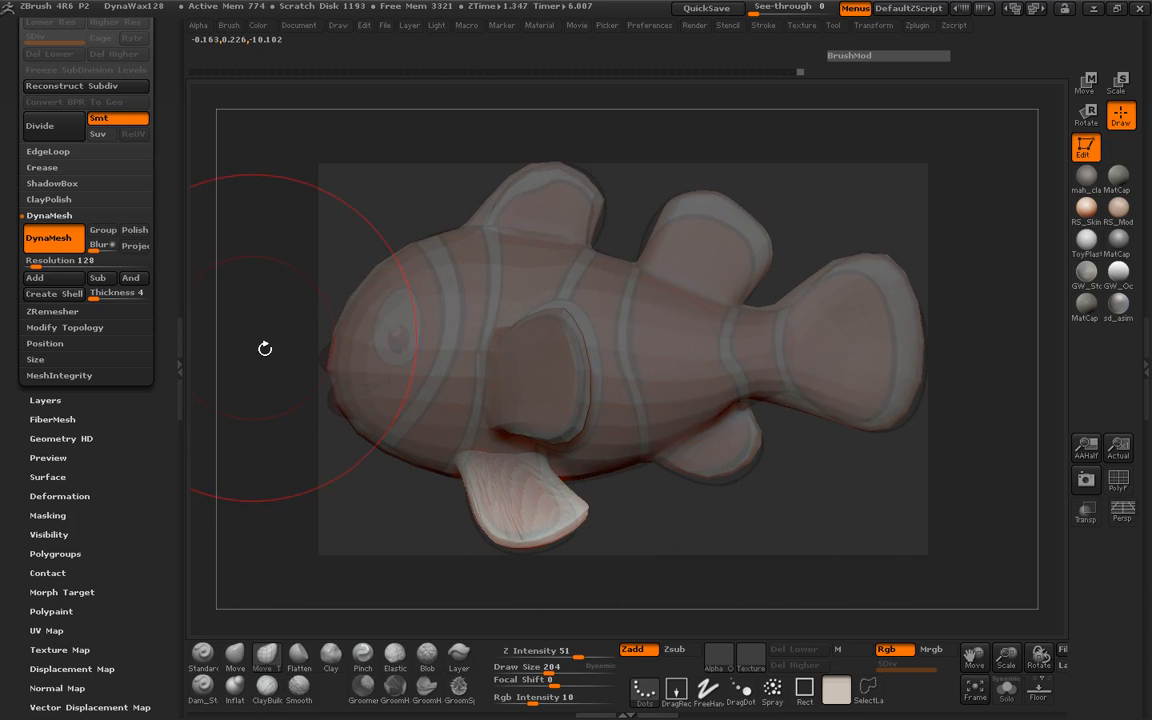
pyautogui.keyDown('ctrl'); pyautogui.moveTo(264, 285); pyautogui.dragTo(275, 309); pyautogui.keyUp('ctrl')
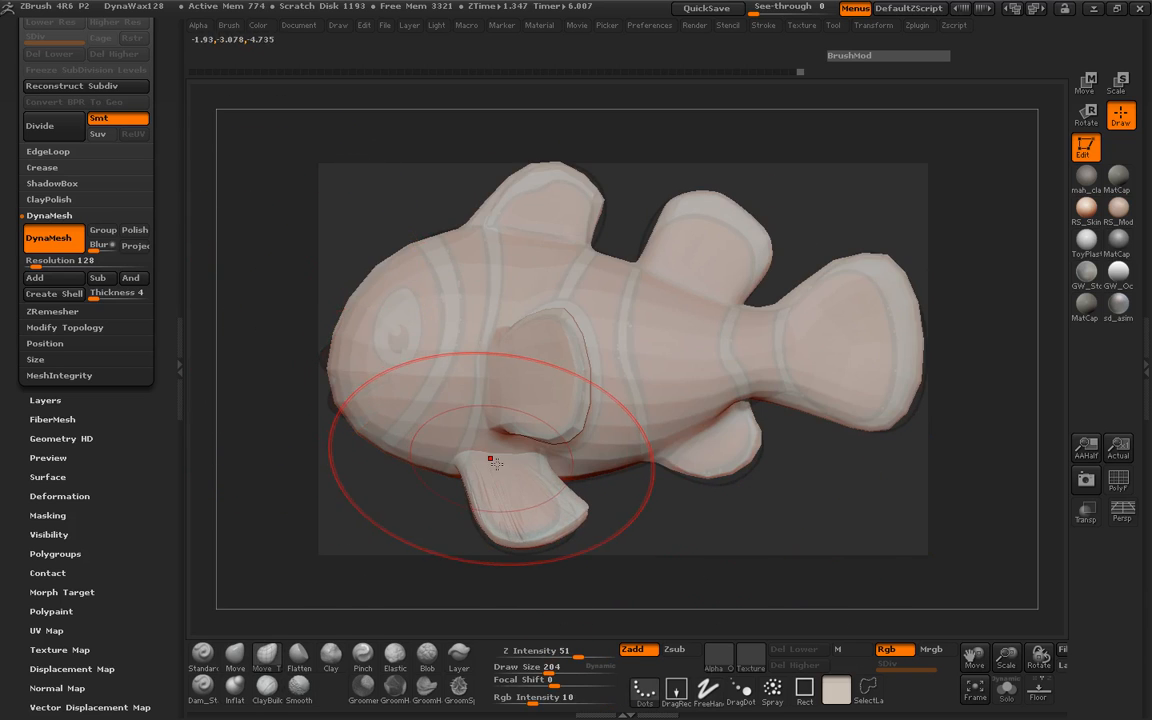
# Step: Hide the Spotlight reference and smooth the pelvic fins and their bases on the belly at draw size 93
pyautogui.press('space')
pyautogui.moveTo(491, 458); pyautogui.dragTo(475, 458)
pyautogui.hotkey('shift', 'z')
pyautogui.moveTo(302, 484); pyautogui.dragTo(352, 496)
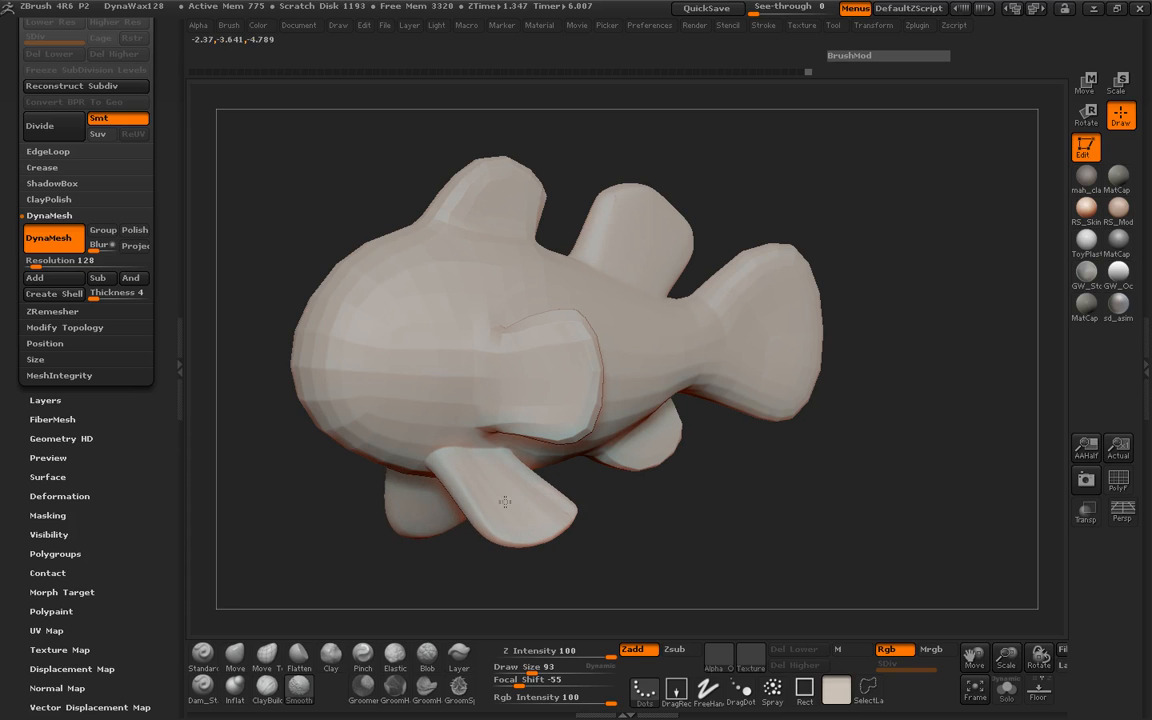
pyautogui.moveTo(733, 465); pyautogui.dragTo(803, 470)
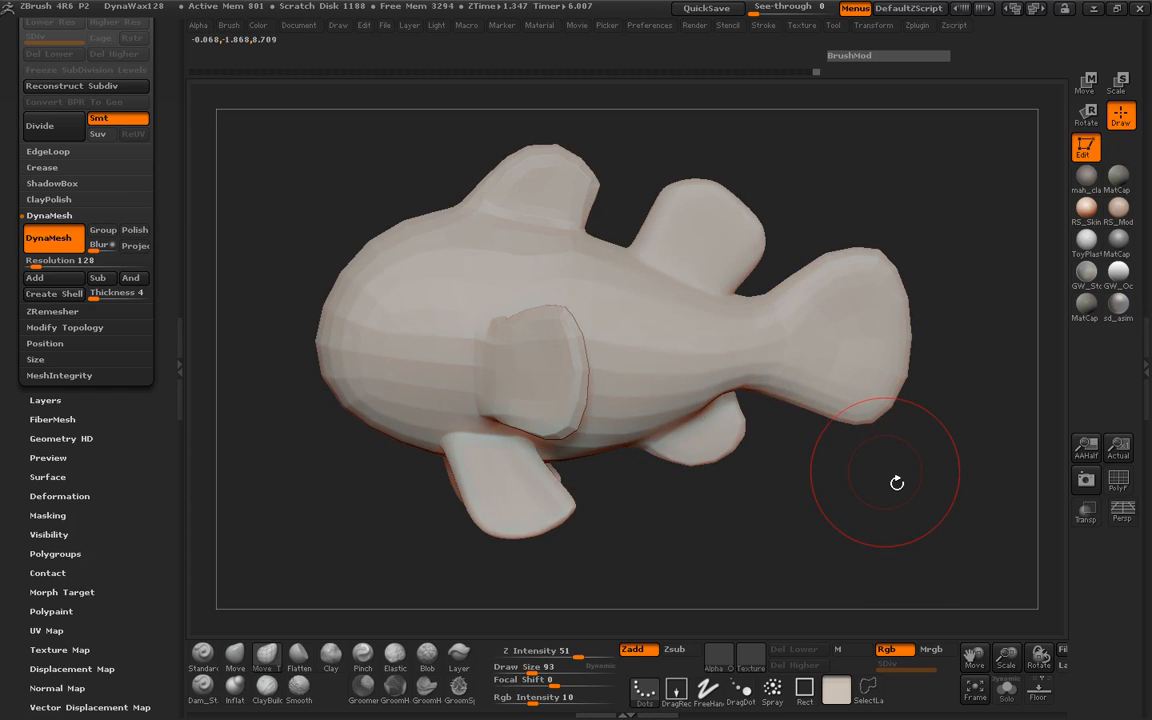
# Step: Turn off DynaMesh, retopologize the fish with ZRemesher with Half disabled, and show the polygon wireframe
pyautogui.click(52, 238)
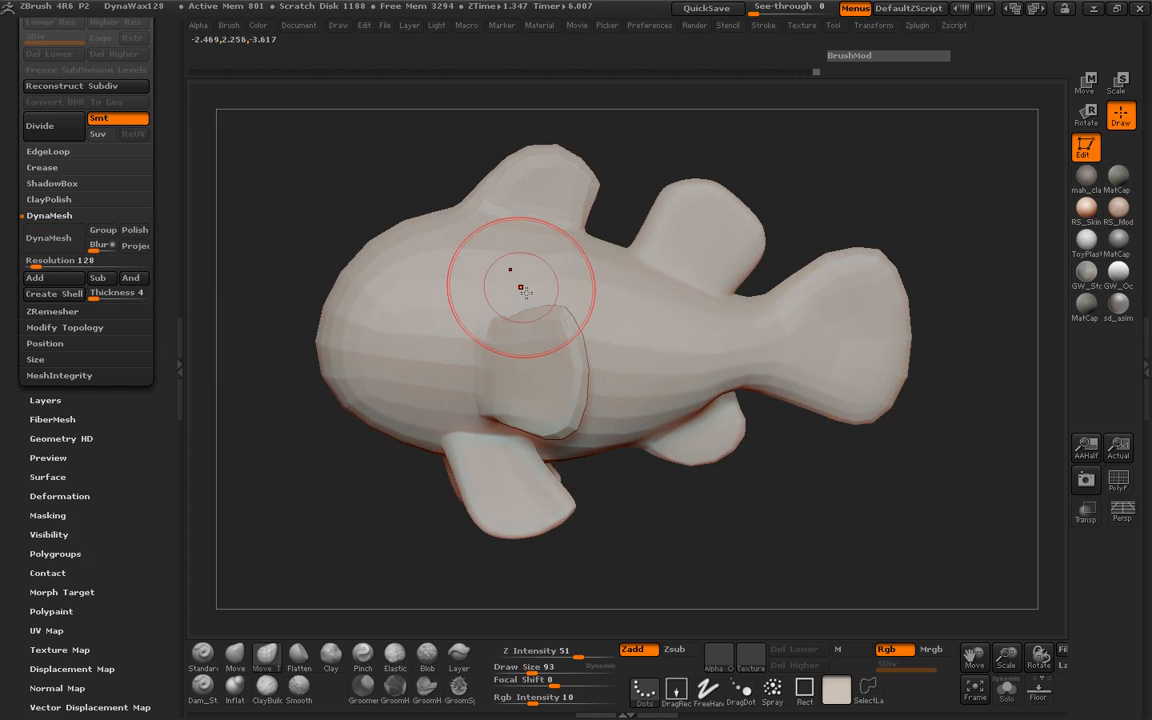
pyautogui.click(52, 311)
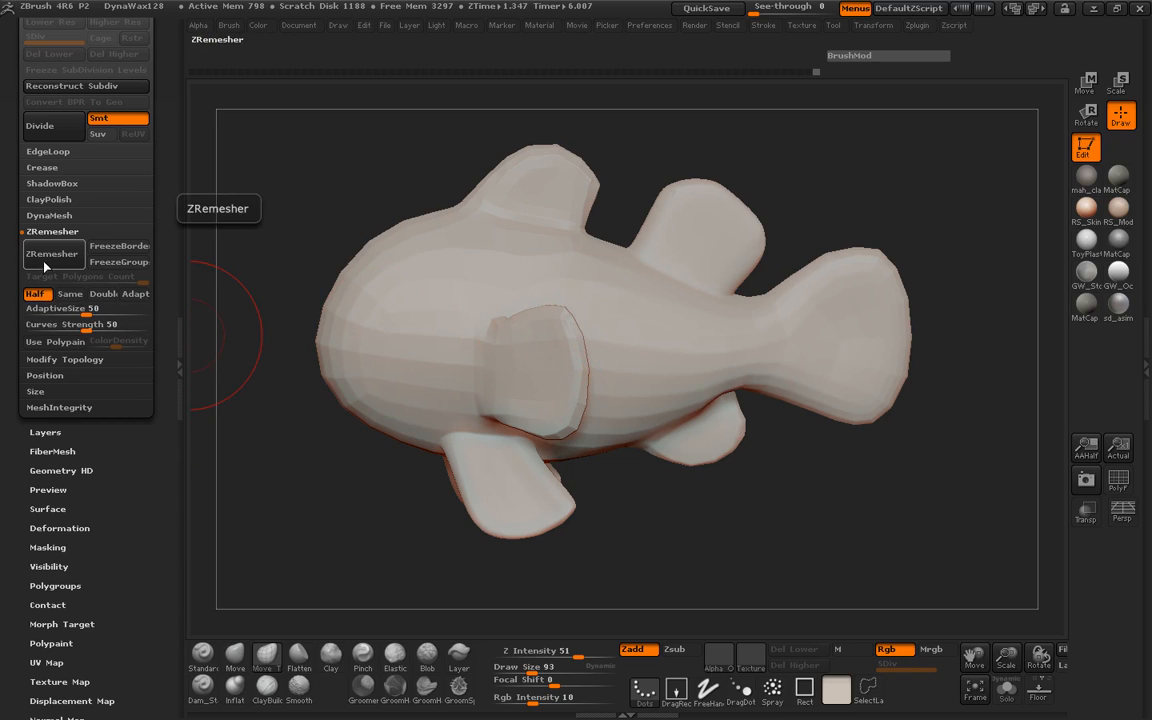
pyautogui.click(35, 293)
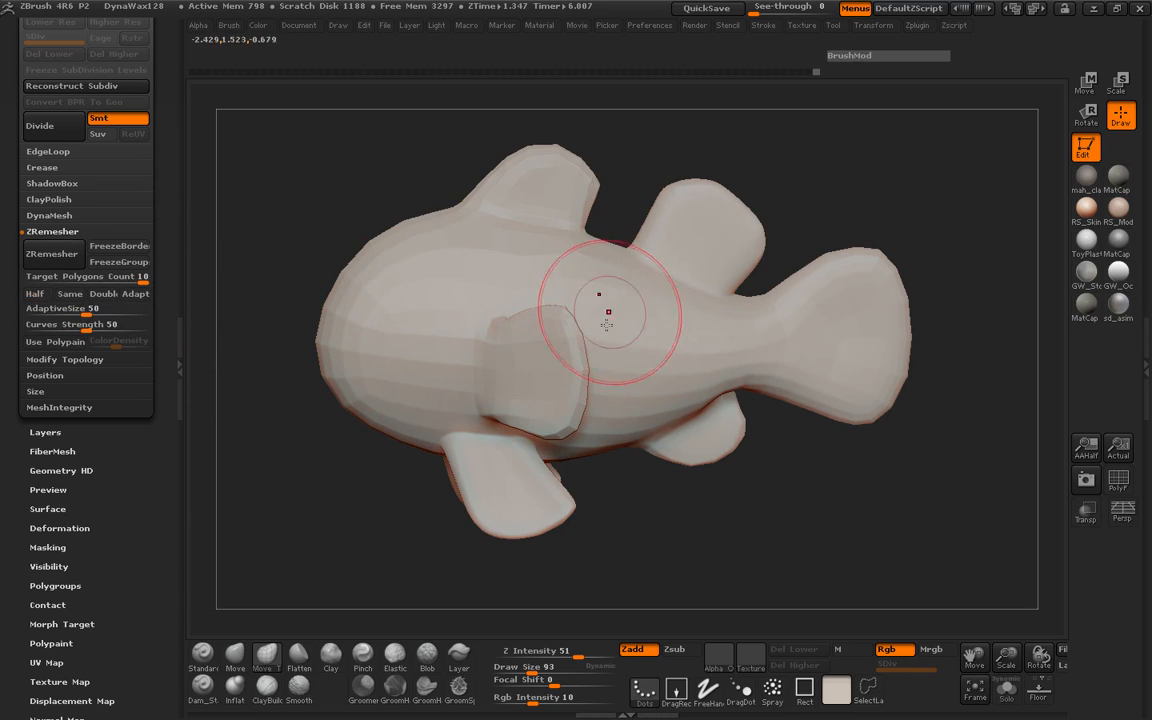
pyautogui.moveTo(290, 450); pyautogui.dragTo(329, 442)
pyautogui.click(55, 253)
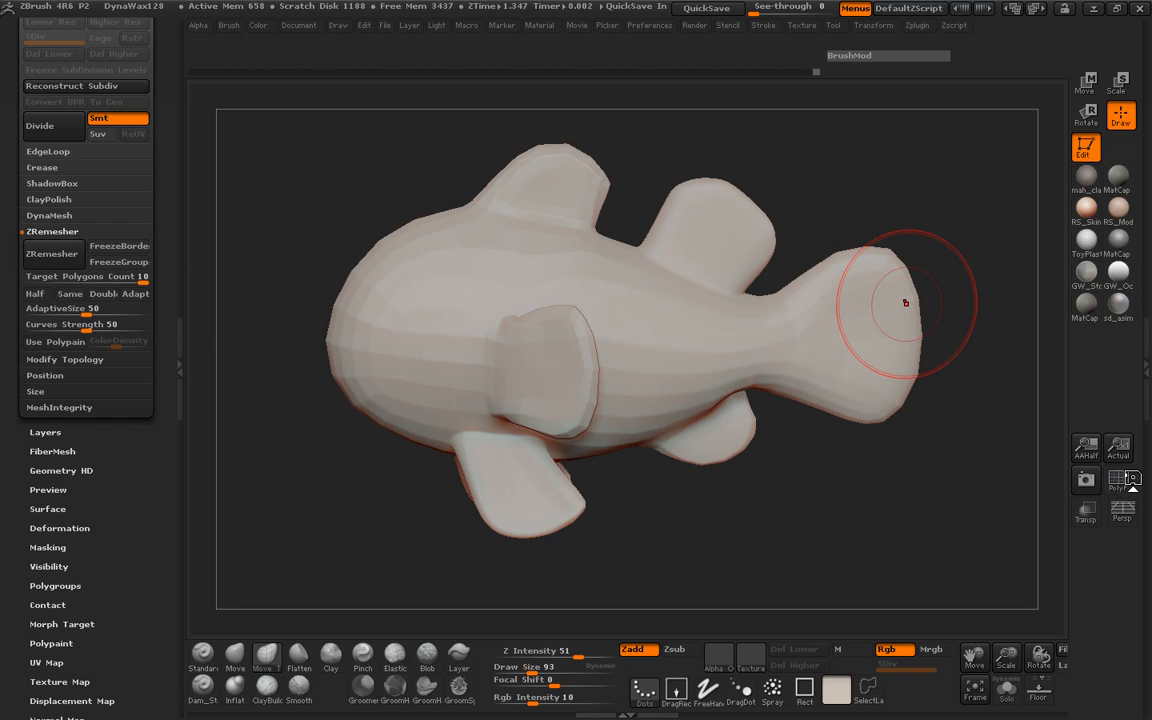
pyautogui.click(1120, 481)
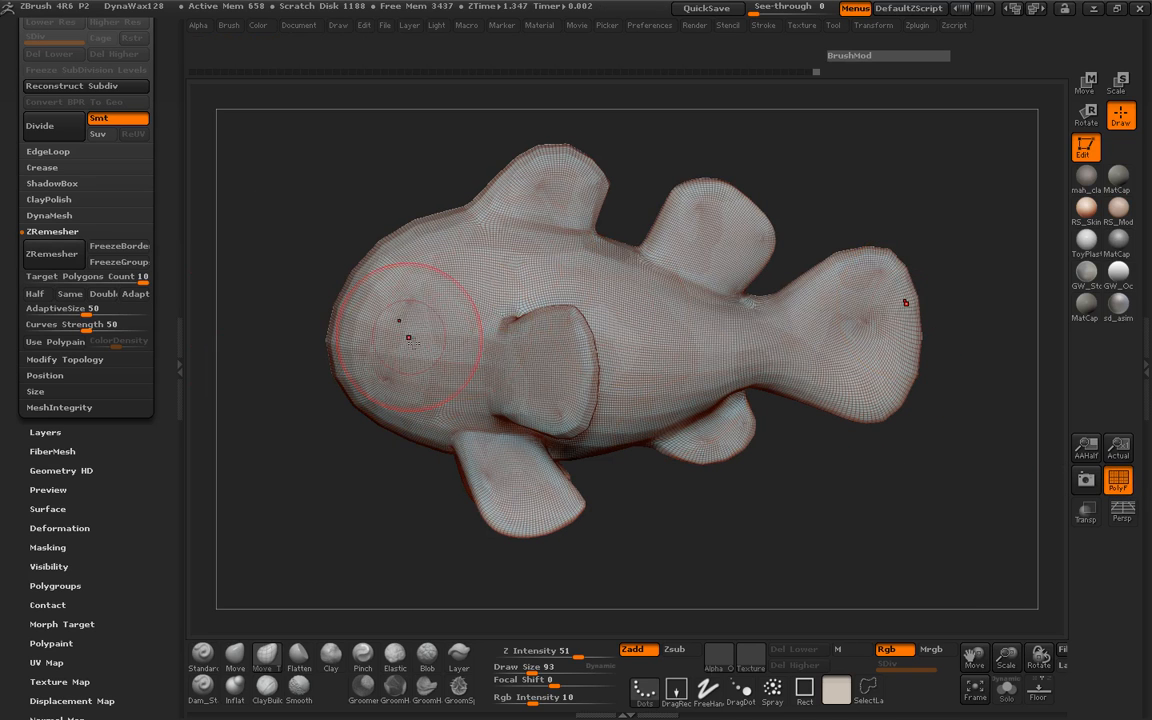
# Step: Smooth the side of the head and remesh the fish with ZRemesher set to Half
pyautogui.moveTo(396, 275)
pyautogui.keyDown('shift'); pyautogui.mouseDown()
pyautogui.moveTo(330, 305)
pyautogui.moveTo(400, 340)
pyautogui.mouseUp(); pyautogui.keyUp('shift')
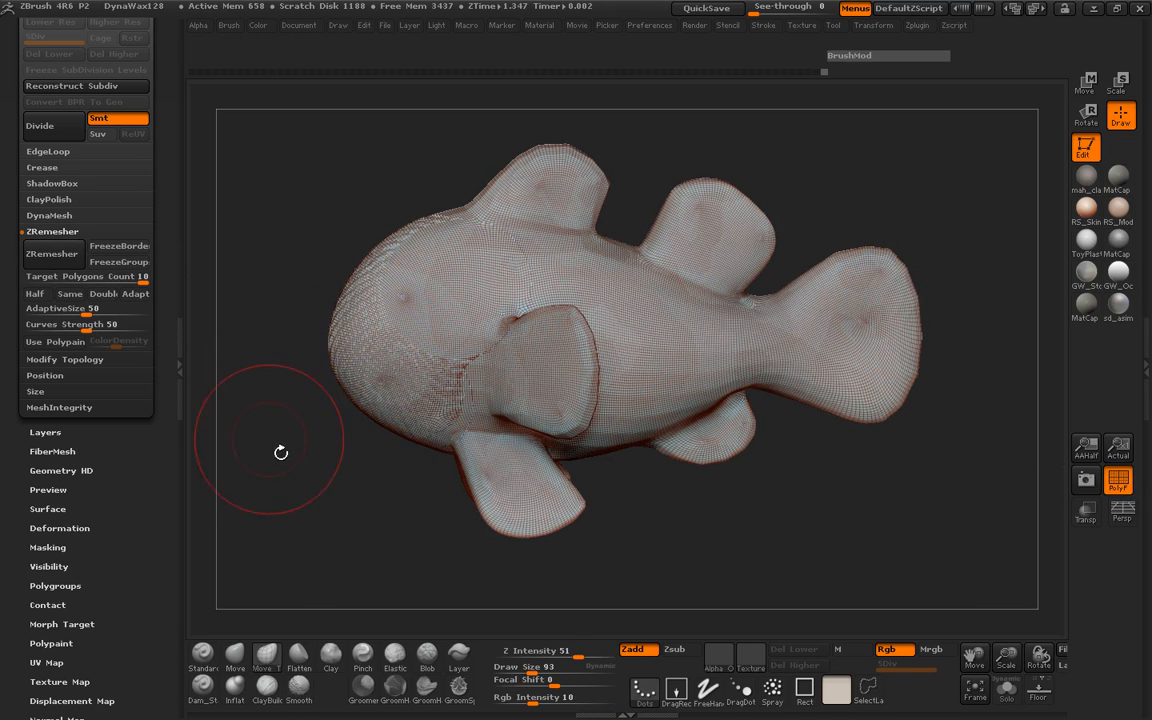
pyautogui.moveTo(280, 453)
pyautogui.mouseDown()
pyautogui.moveTo(361, 456)
pyautogui.moveTo(280, 450)
pyautogui.mouseUp()
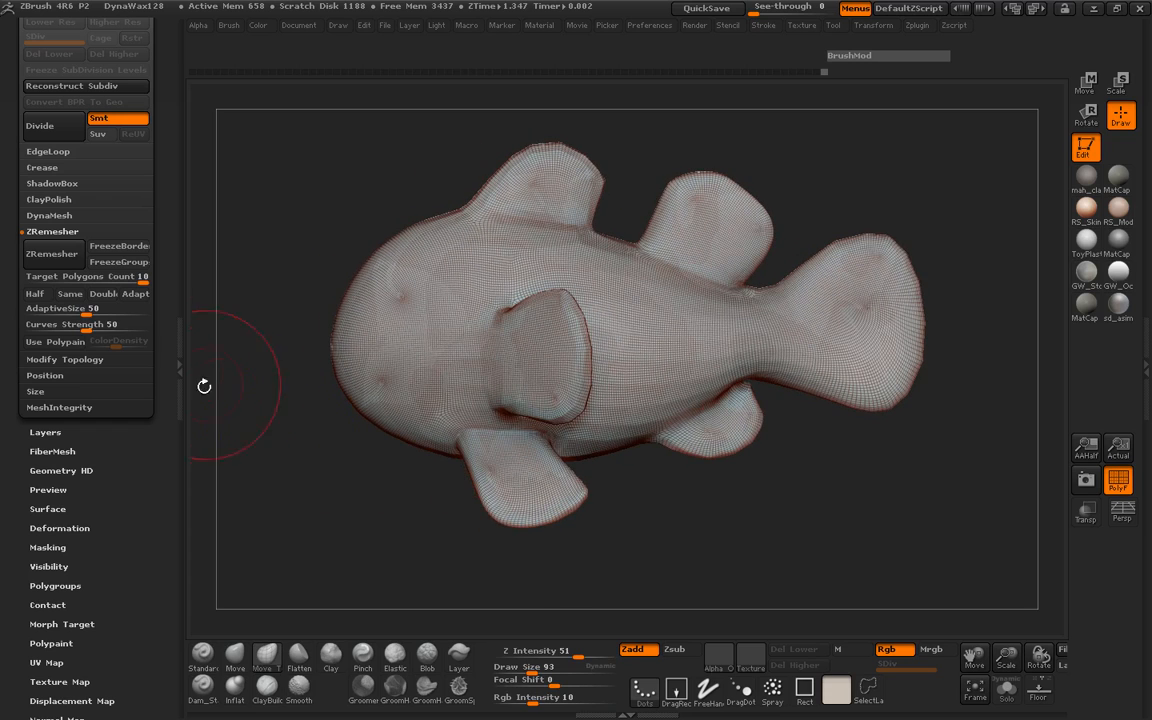
pyautogui.click(35, 293)
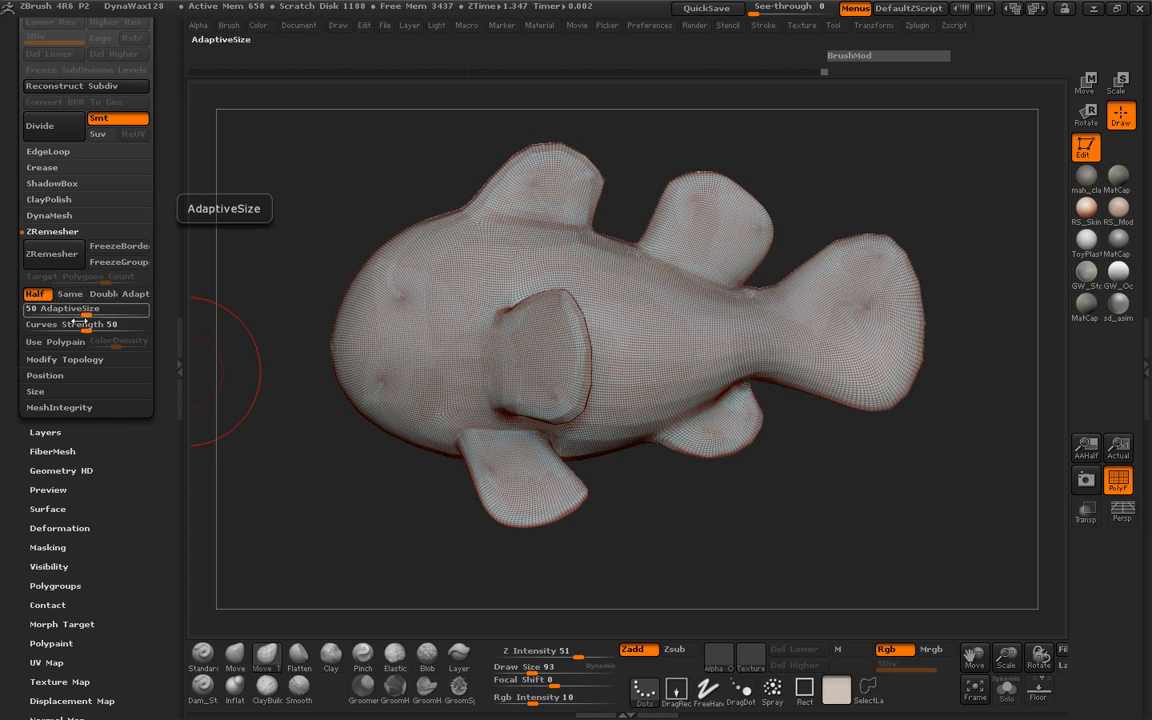
pyautogui.click(52, 254)
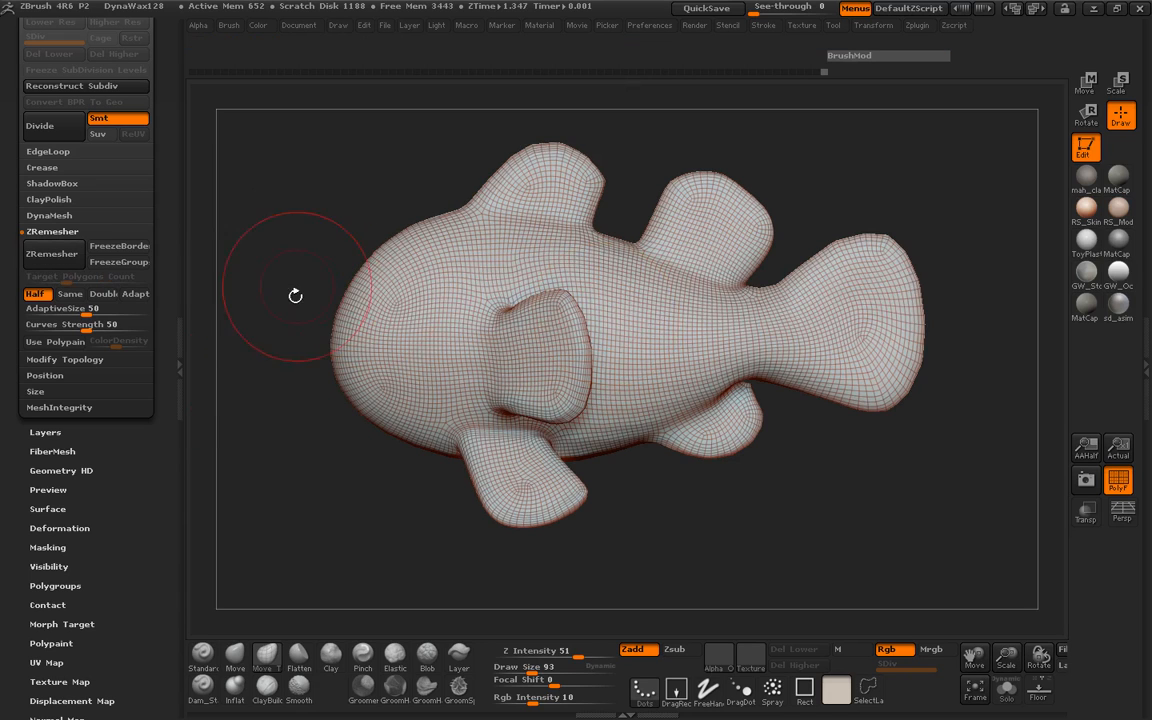
# Step: Inspect the fin and body topology and run a second Half pass of ZRemesher on the fish
pyautogui.moveTo(281, 271); pyautogui.dragTo(322, 272)
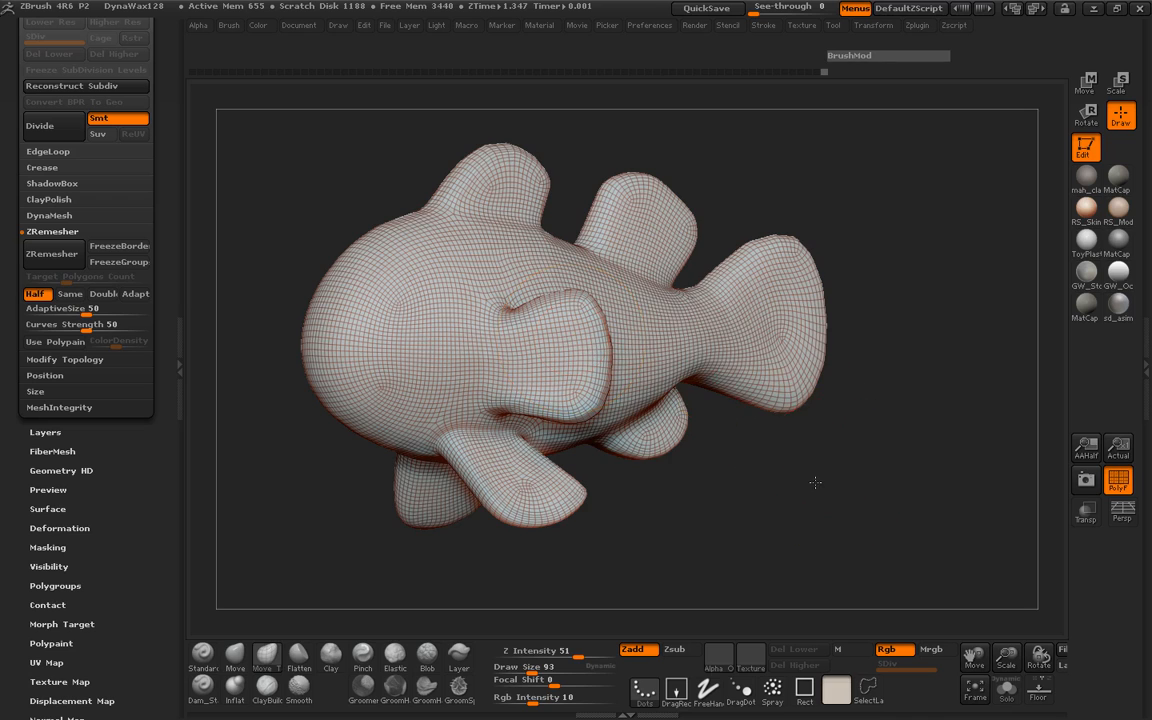
pyautogui.moveTo(815, 481); pyautogui.dragTo(780, 480)
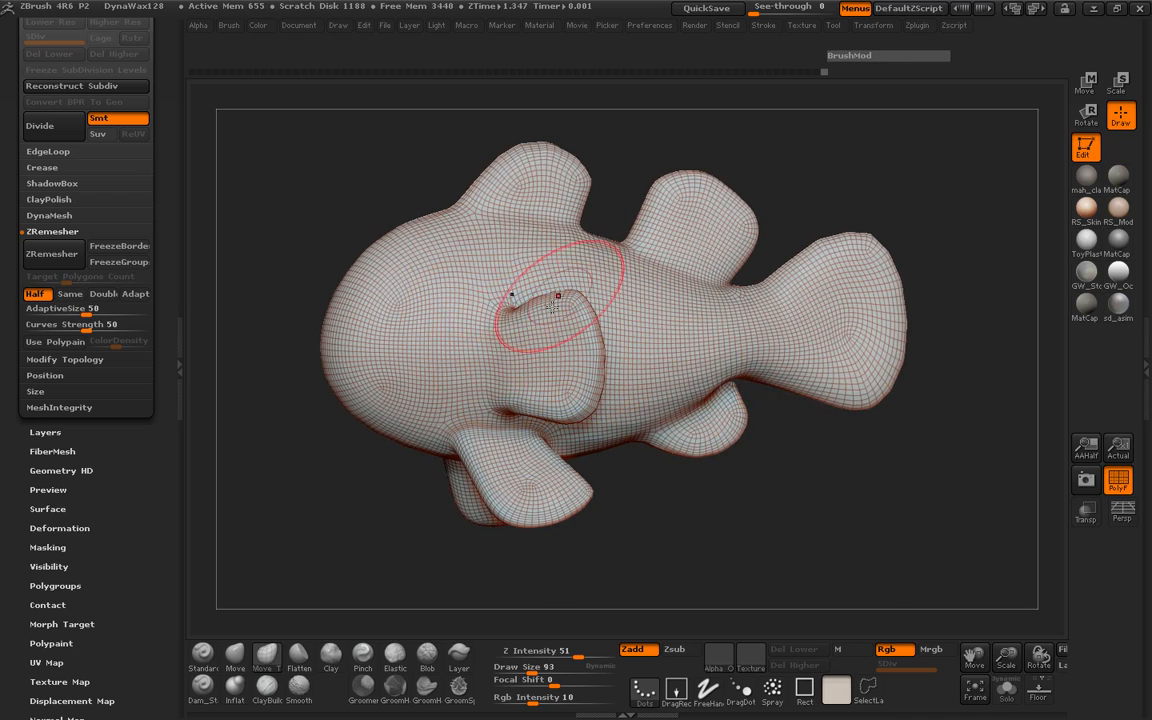
pyautogui.moveTo(896, 474); pyautogui.dragTo(869, 473)
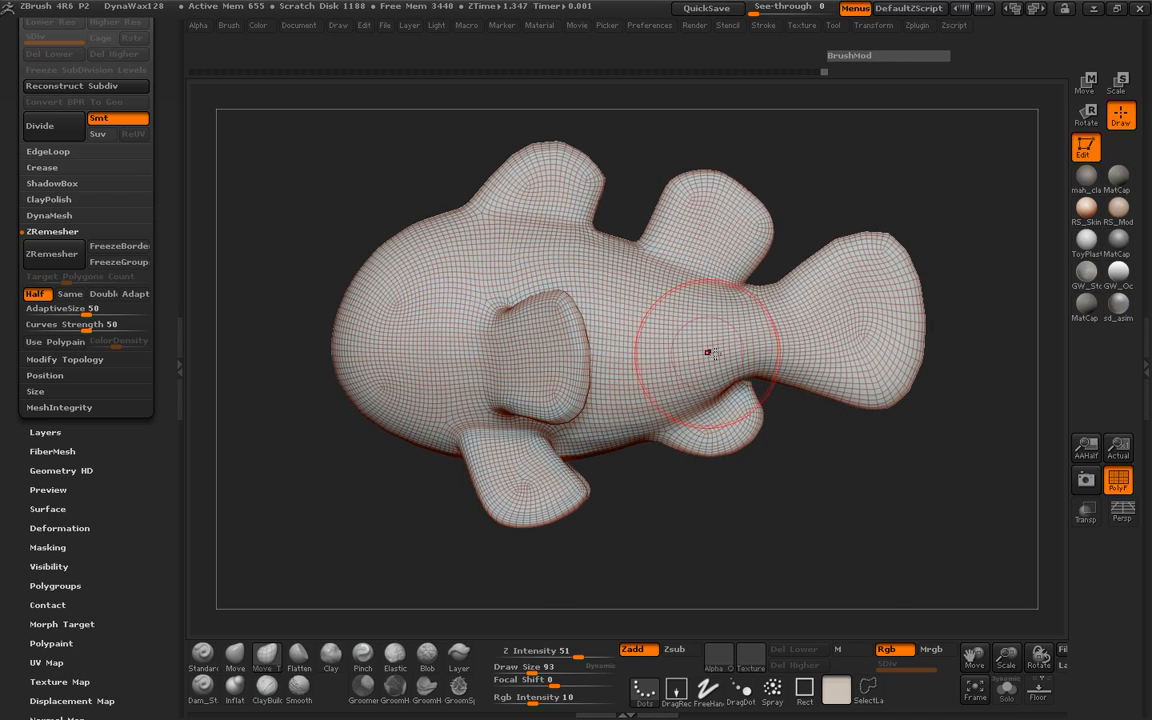
pyautogui.moveTo(830, 450); pyautogui.dragTo(655, 416)
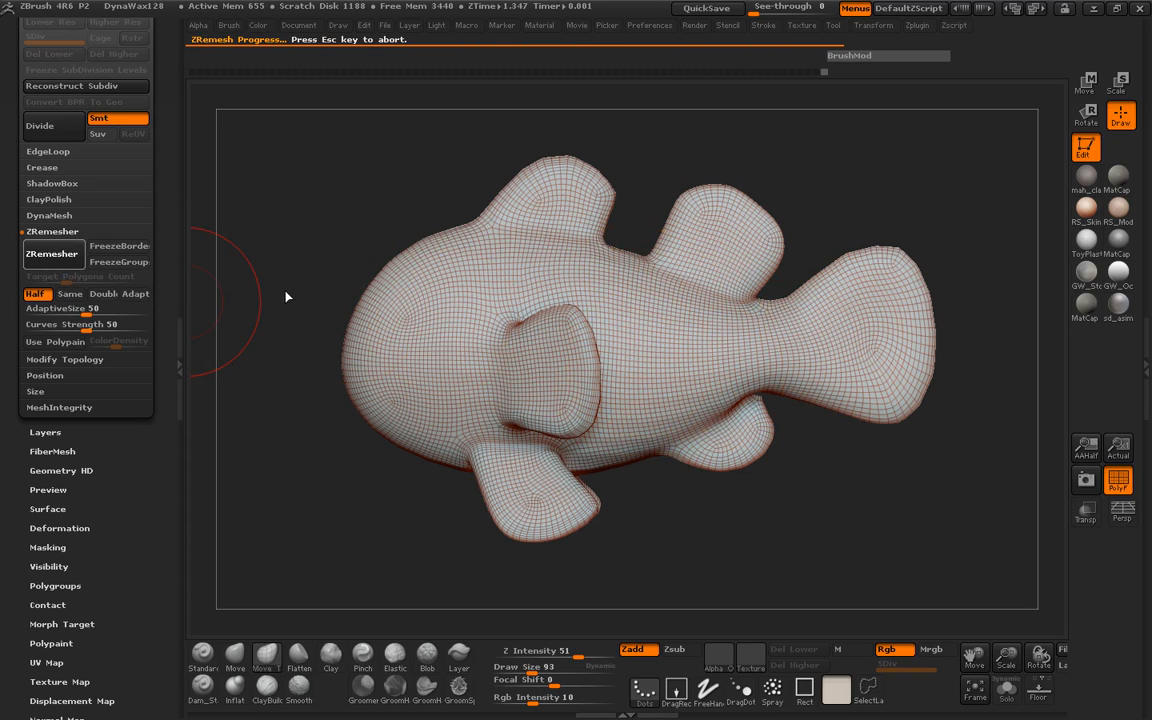
pyautogui.moveTo(308, 301); pyautogui.dragTo(648, 368)
pyautogui.moveTo(355, 476); pyautogui.dragTo(305, 483)
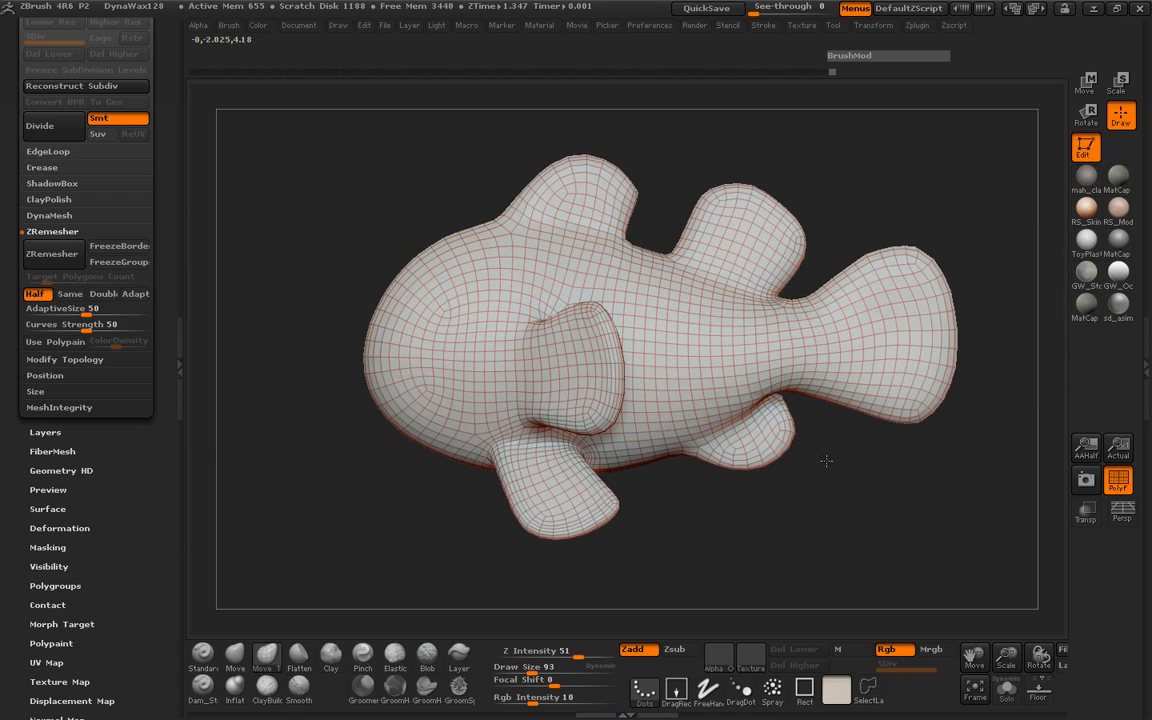
pyautogui.moveTo(826, 460); pyautogui.dragTo(784, 356)
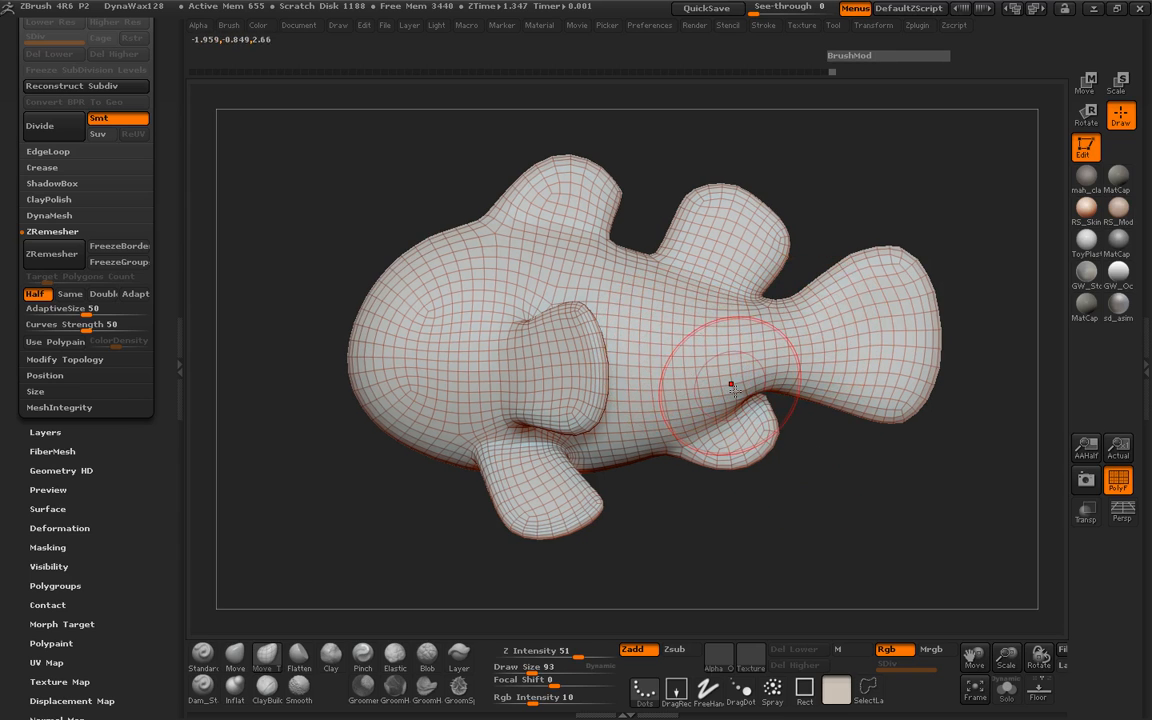
# Step: Reduce the fish with another Half pass of ZRemesher and check its topology and polygon count
pyautogui.click(55, 254)
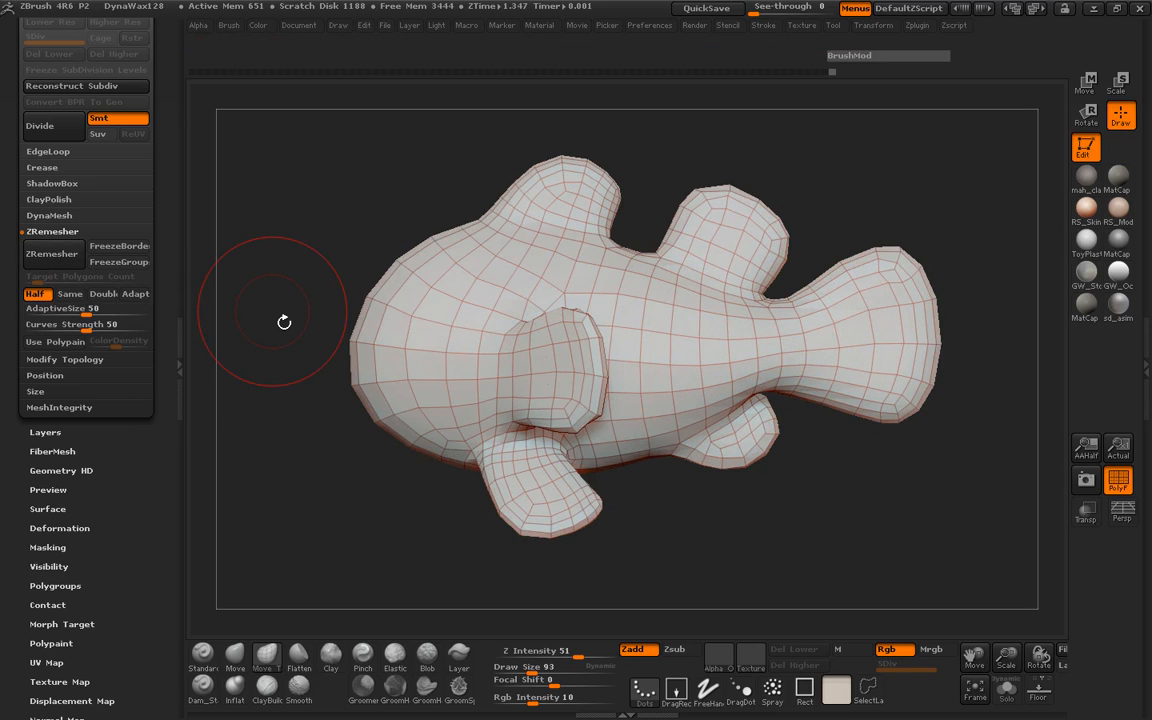
pyautogui.moveTo(284, 322); pyautogui.dragTo(303, 321)
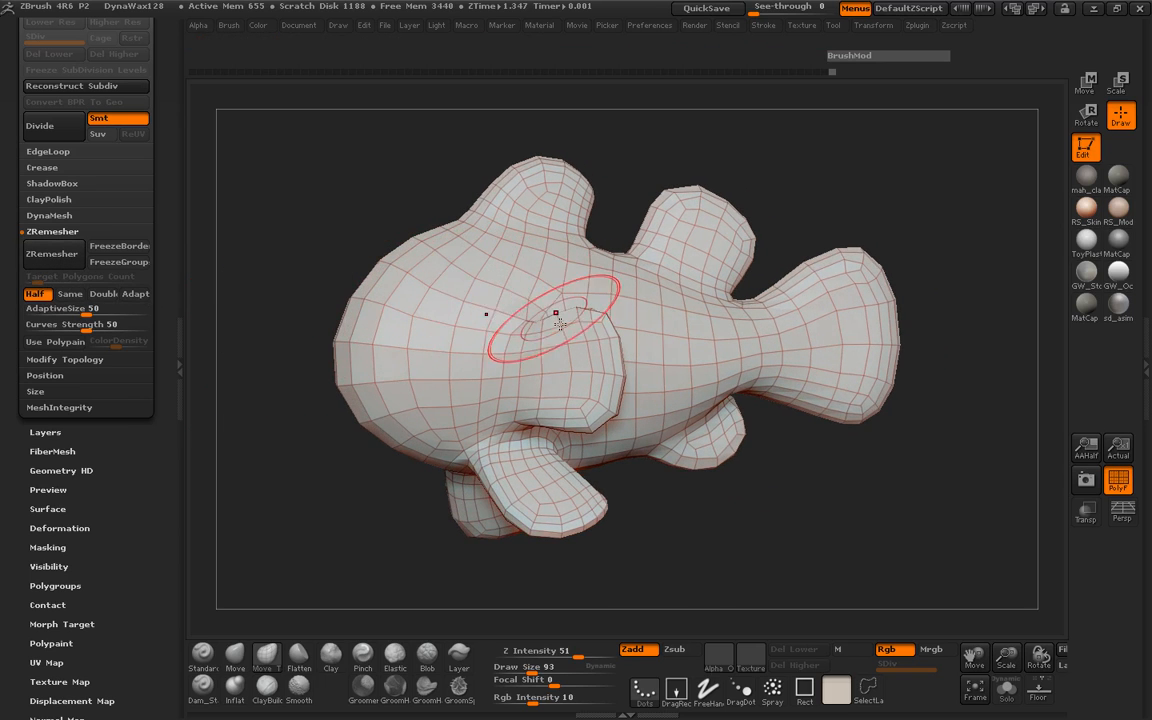
pyautogui.moveTo(862, 464); pyautogui.dragTo(780, 460)
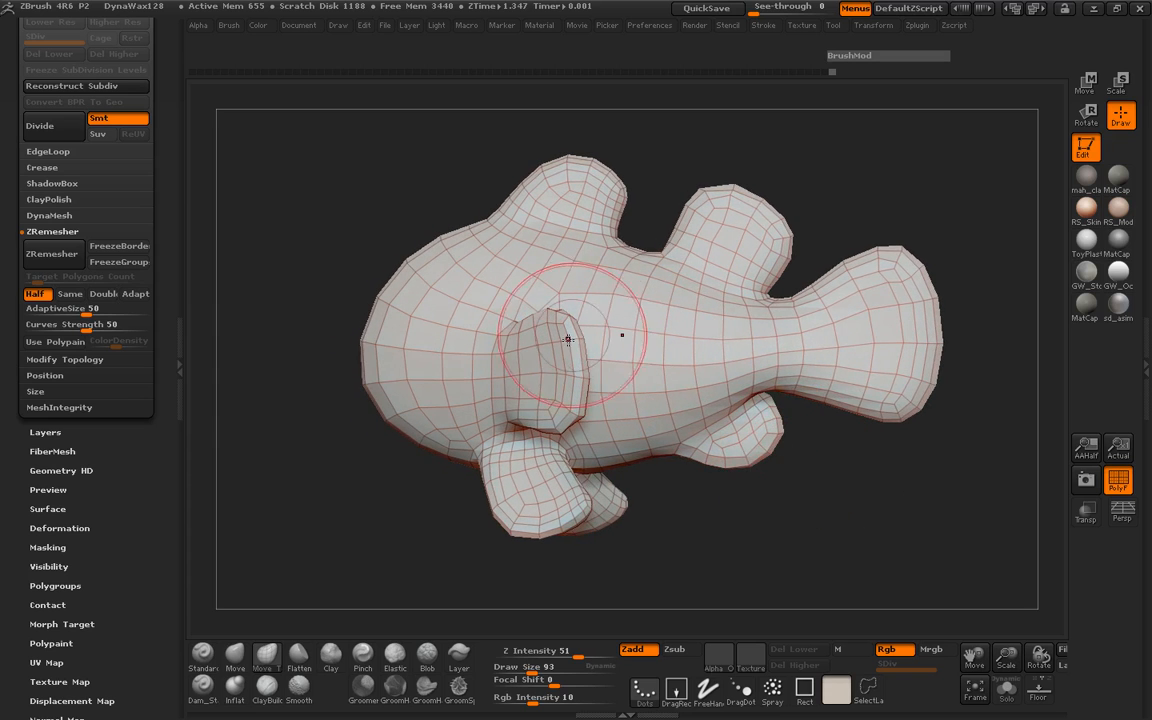
pyautogui.moveTo(278, 383); pyautogui.dragTo(429, 419)
pyautogui.keyDown('alt'); pyautogui.moveTo(555, 421); pyautogui.dragTo(746, 432); pyautogui.keyUp('alt')
pyautogui.moveTo(172, 211); pyautogui.dragTo(171, 346)
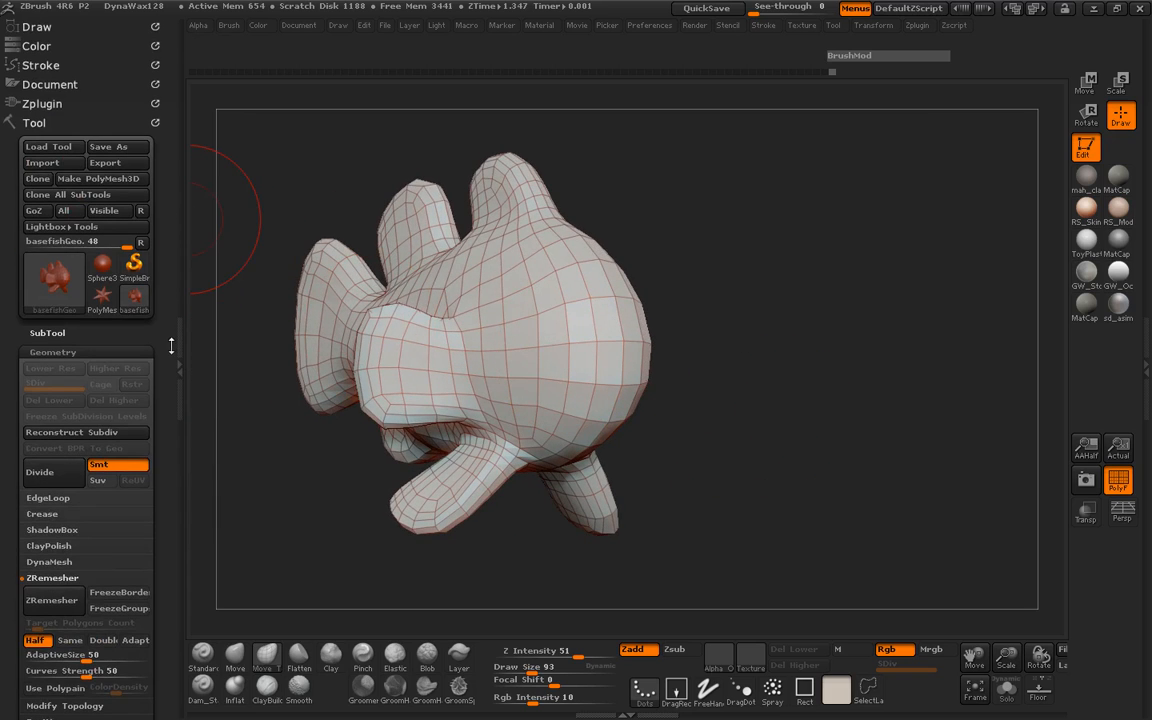
pyautogui.moveTo(58, 290)
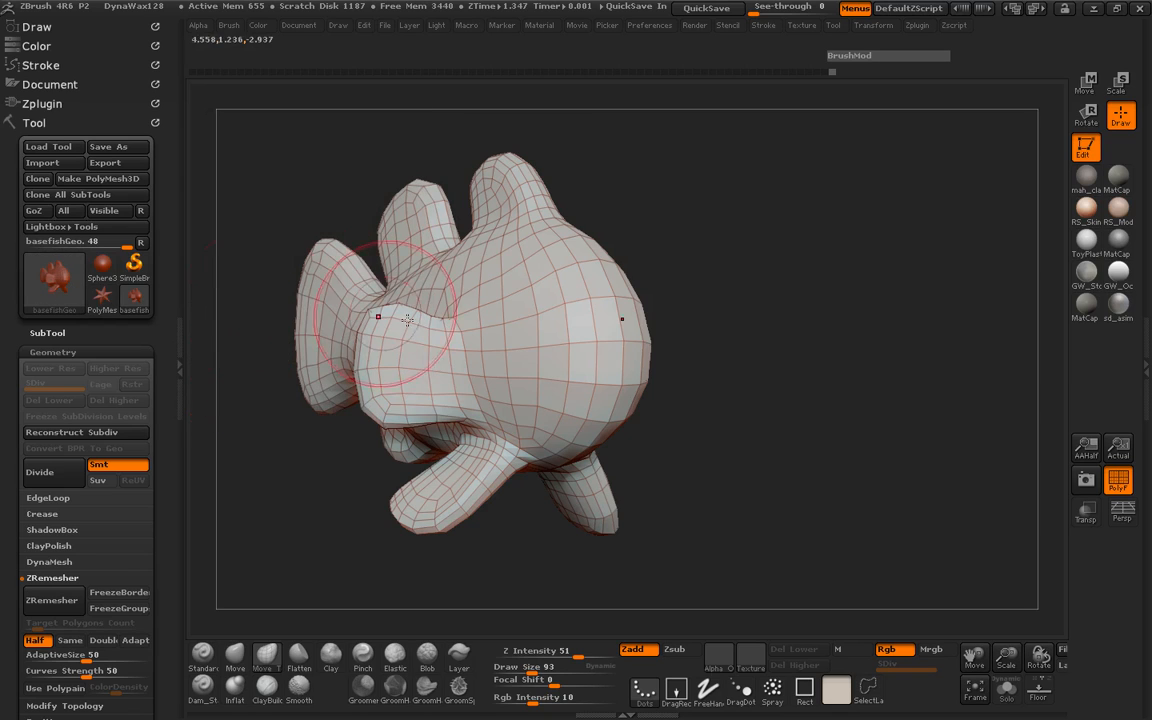
pyautogui.moveTo(740, 386); pyautogui.dragTo(610, 455)
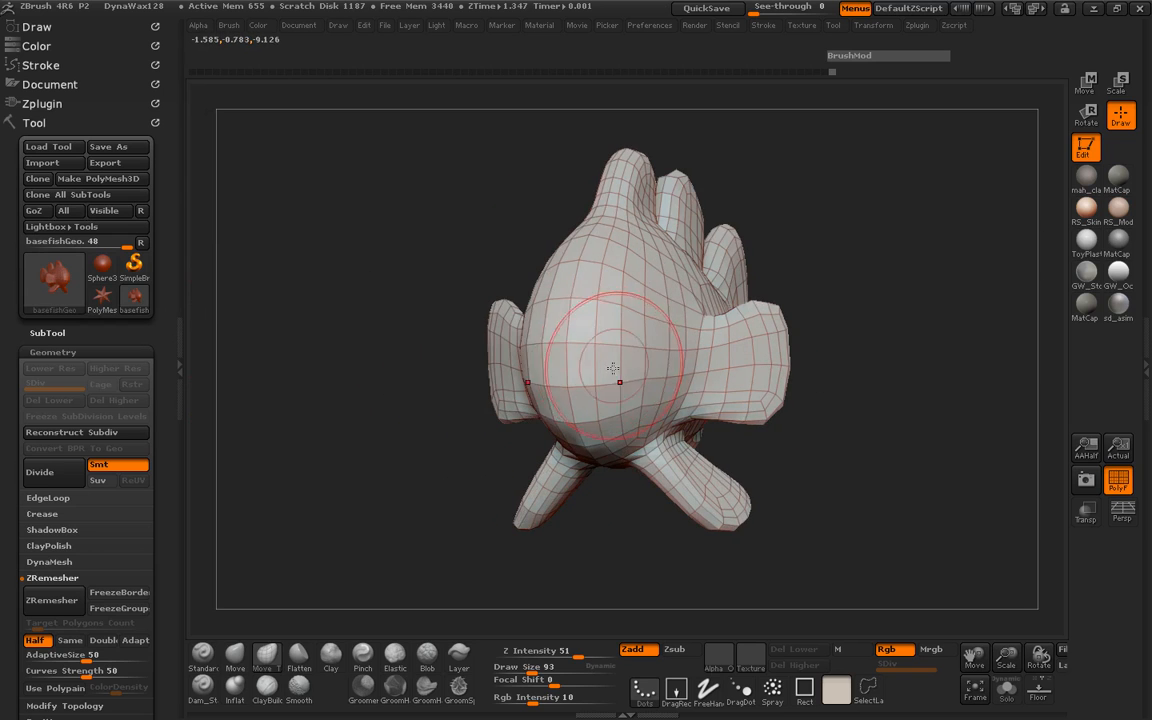
# Step: Collapse the tool palette tray and line up the fish's side view with the Spotlight reference
pyautogui.click(190, 382)
pyautogui.moveTo(270, 388); pyautogui.dragTo(518, 342)
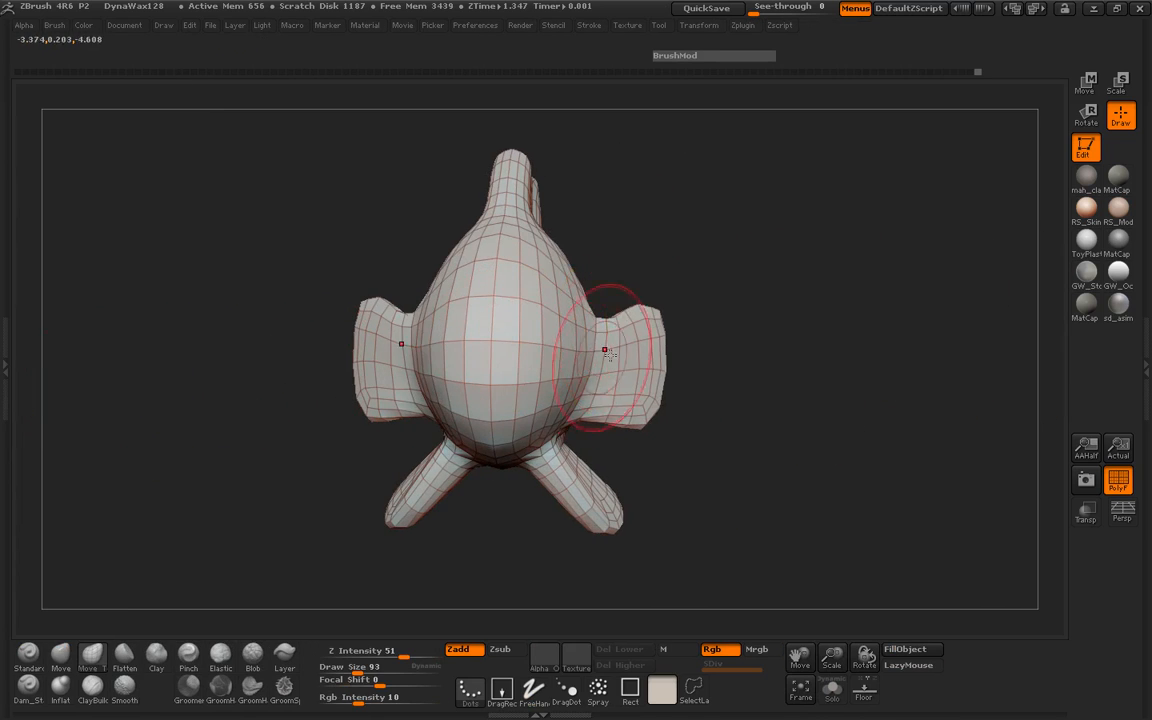
pyautogui.moveTo(850, 395); pyautogui.dragTo(694, 406)
pyautogui.keyDown('alt'); pyautogui.moveTo(431, 444); pyautogui.dragTo(249, 445); pyautogui.keyUp('alt')
pyautogui.hotkey('shift', 'z')
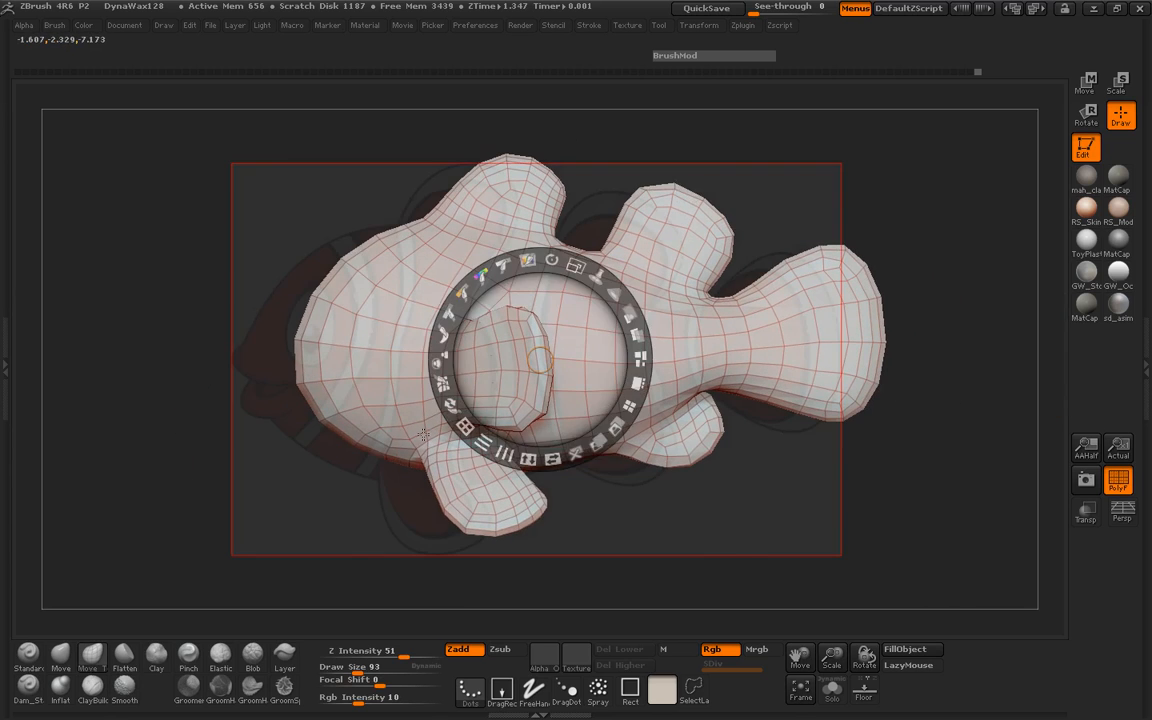
pyautogui.press('z')
pyautogui.keyDown('ctrl'); pyautogui.moveTo(589, 471); pyautogui.dragTo(594, 473, button='right'); pyautogui.keyUp('ctrl')
pyautogui.keyDown('alt'); pyautogui.moveTo(664, 490); pyautogui.dragTo(619, 497); pyautogui.keyUp('alt')
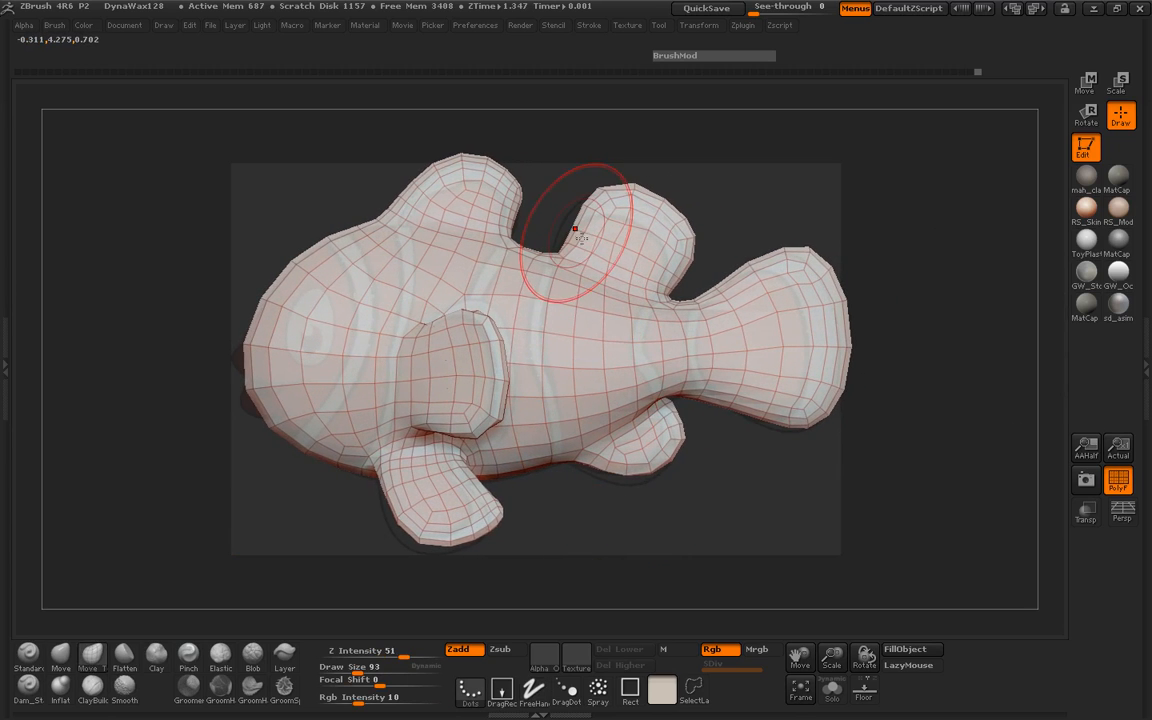
# Step: Reshape the outlines of both dorsal fins to match the reference, reducing the Move Topological draw size to 65 for the front fin
pyautogui.moveTo(575, 234); pyautogui.dragTo(565, 240)
pyautogui.moveTo(619, 201); pyautogui.dragTo(621, 206)
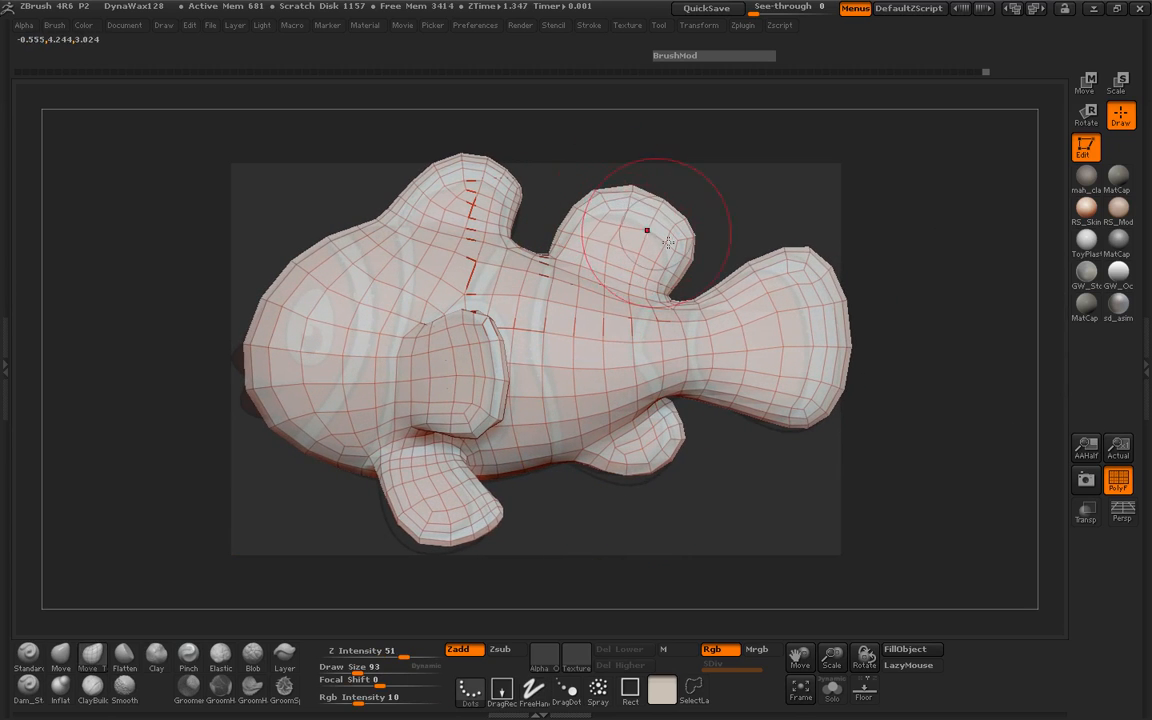
pyautogui.moveTo(668, 242); pyautogui.dragTo(683, 253)
pyautogui.moveTo(505, 173); pyautogui.dragTo(513, 177)
pyautogui.press('space')
pyautogui.moveTo(514, 186); pyautogui.dragTo(519, 183)
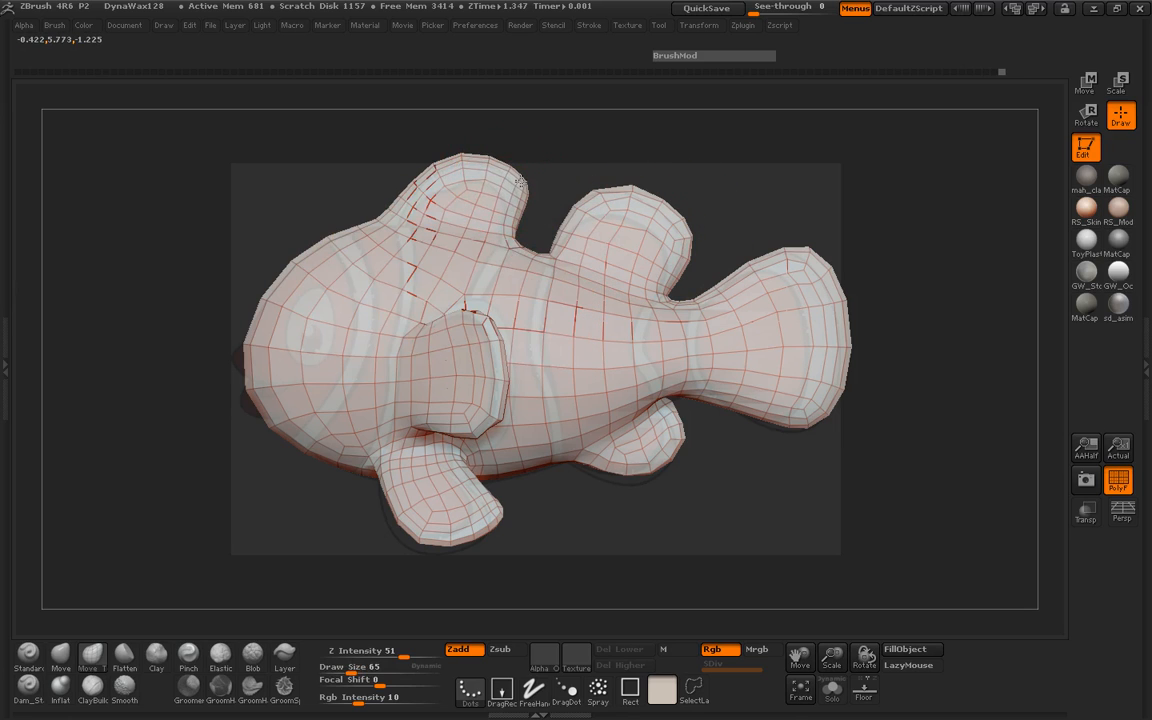
# Step: Pull the tail fin's lower edge, pelvic fin, anal fin and underside of the head to the reference outline at draw size 106
pyautogui.press('space')
pyautogui.moveTo(757, 398); pyautogui.dragTo(776, 416)
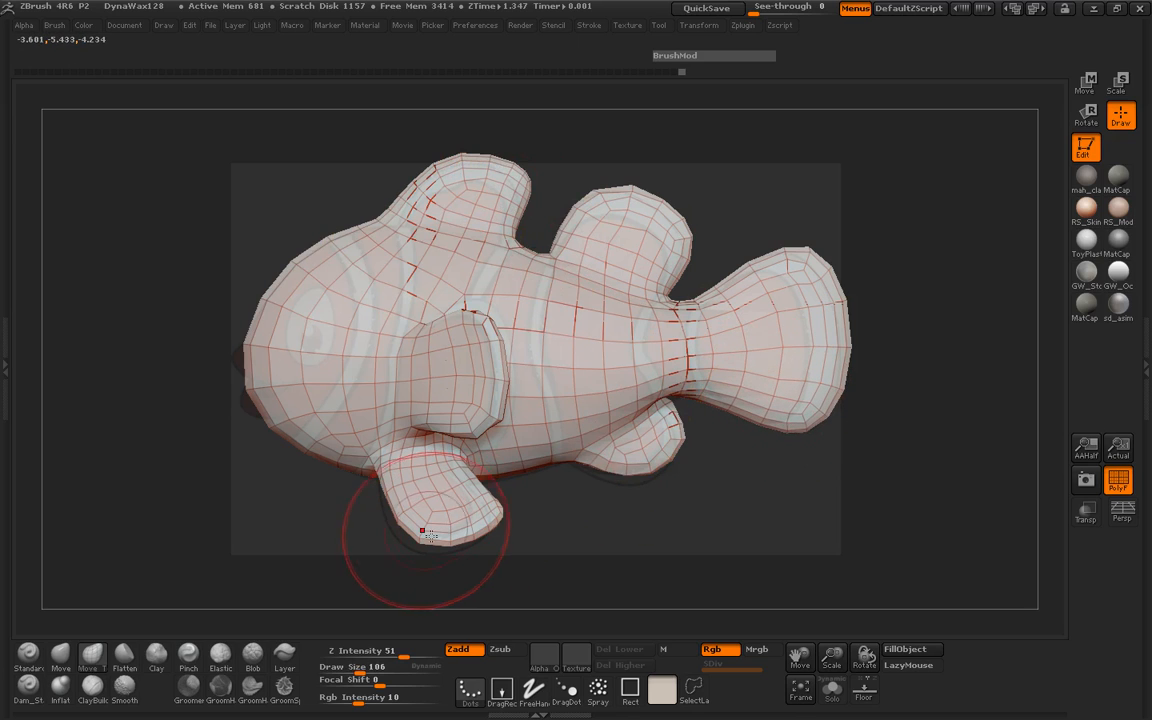
pyautogui.moveTo(425, 535)
pyautogui.mouseDown()
pyautogui.moveTo(417, 543)
pyautogui.moveTo(391, 518)
pyautogui.moveTo(382, 490)
pyautogui.moveTo(431, 551)
pyautogui.mouseUp()
pyautogui.moveTo(459, 543); pyautogui.dragTo(498, 520)
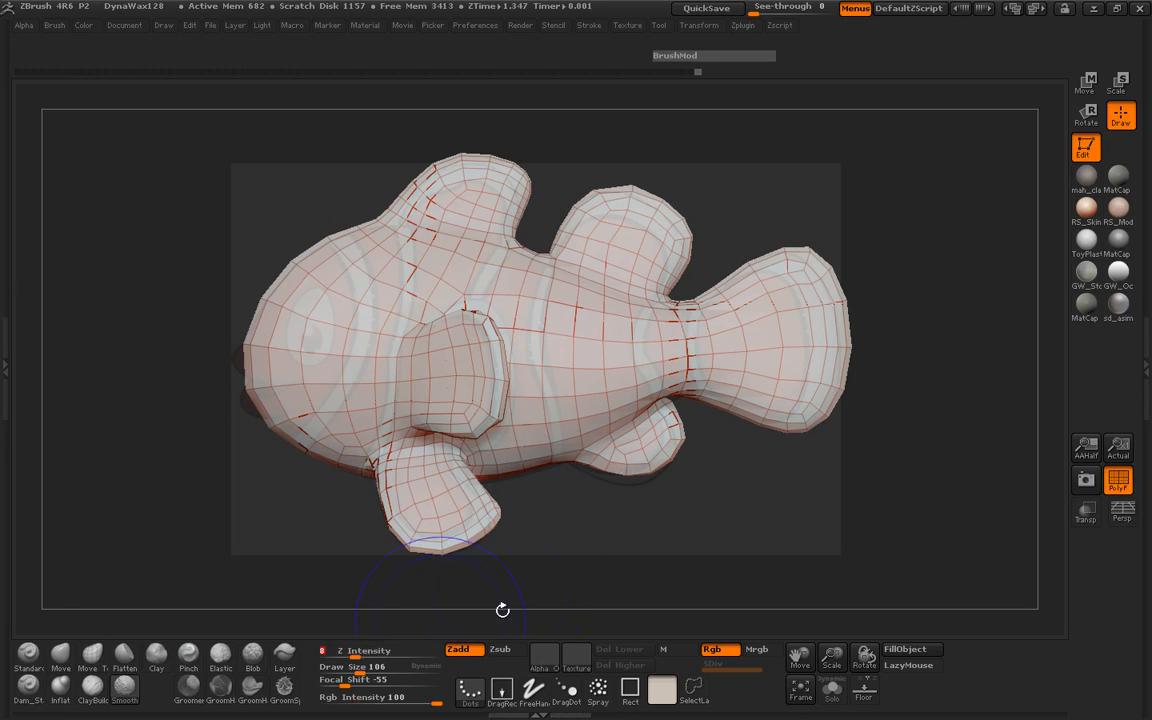
pyautogui.moveTo(627, 466); pyautogui.dragTo(626, 487)
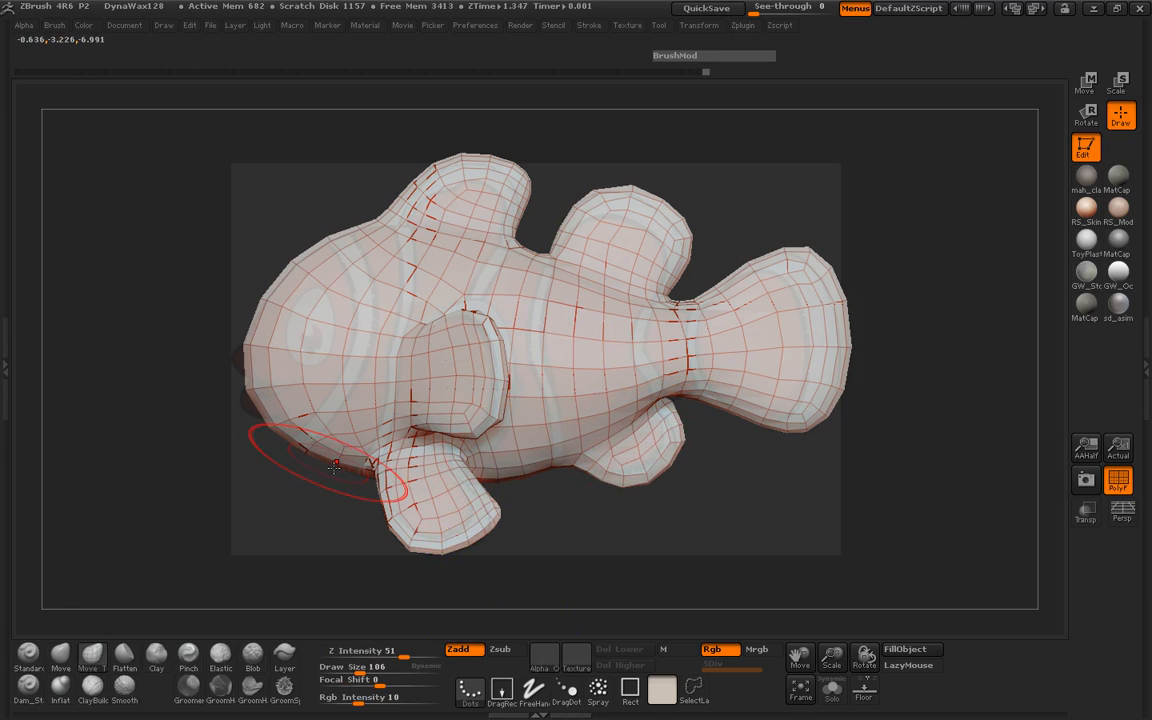
pyautogui.moveTo(334, 466); pyautogui.dragTo(331, 470)
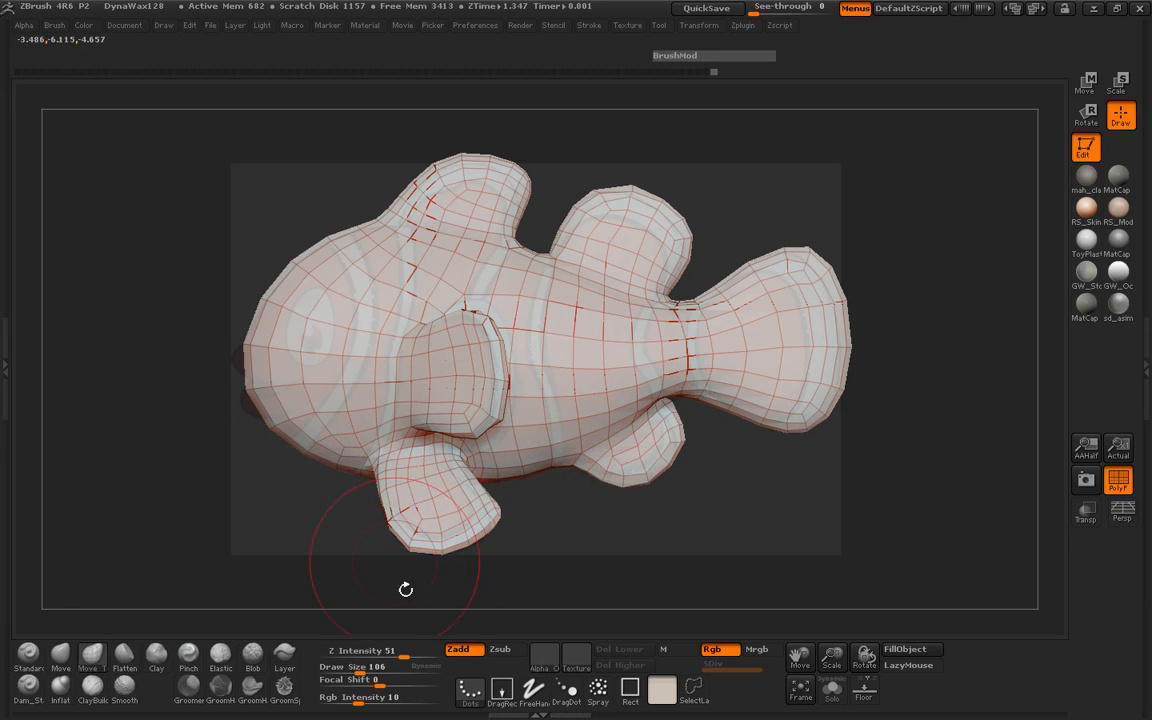
pyautogui.press('shift')
pyautogui.press('shift')
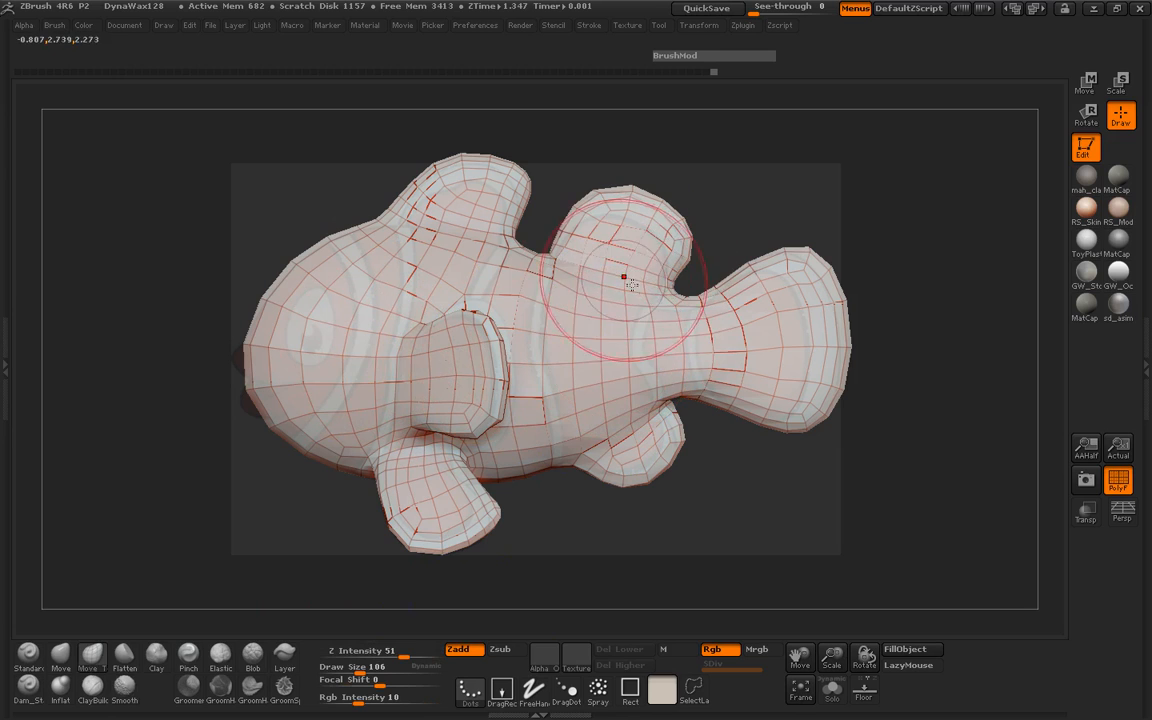
# Step: Hide the polyframe and subdivide the fish twice, up to subdivision level 3
pyautogui.click(1116, 484)
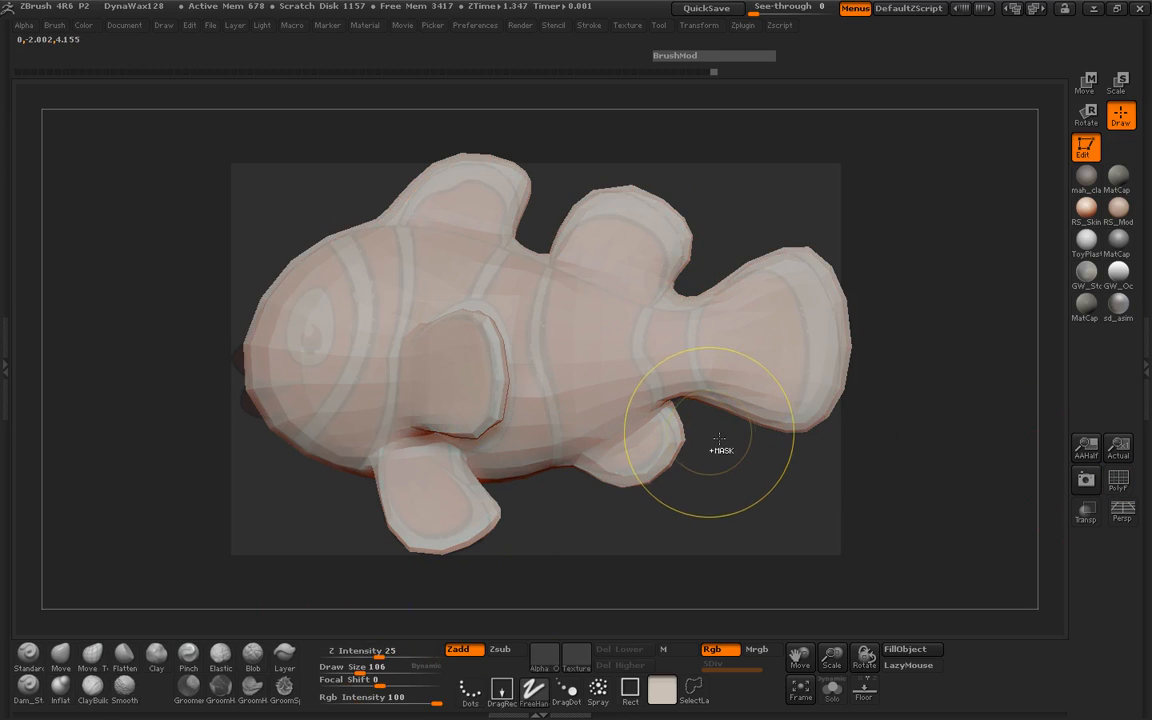
pyautogui.hotkey('ctrl', 'd')
pyautogui.hotkey('ctrl', 'd')
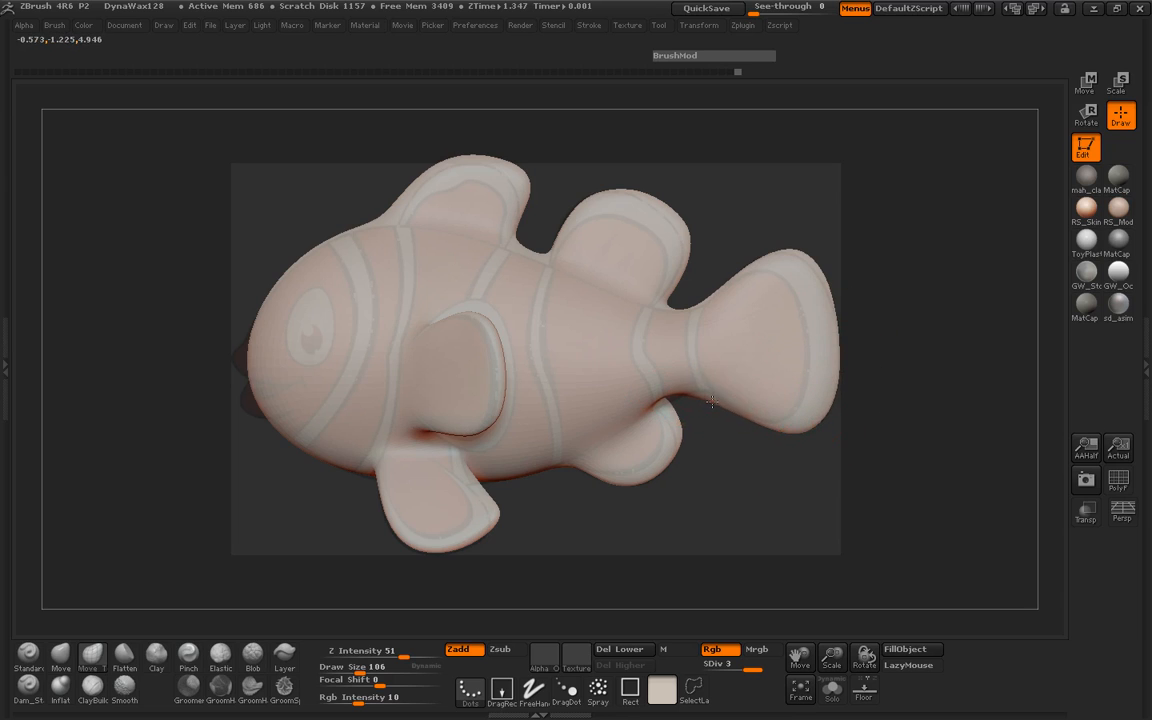
# Step: Undo the trial smoothing on the anal fin and set the Smooth brush to Z Intensity 6 and draw size 46
pyautogui.press('space')
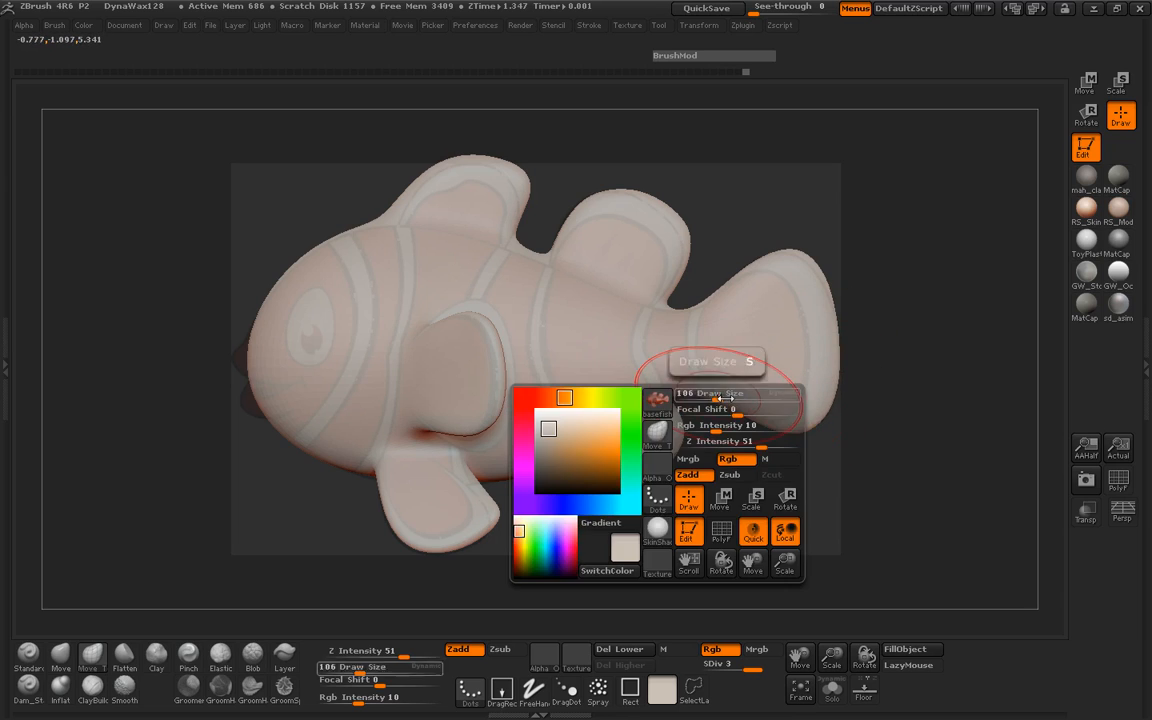
pyautogui.moveTo(719, 396); pyautogui.dragTo(711, 396)
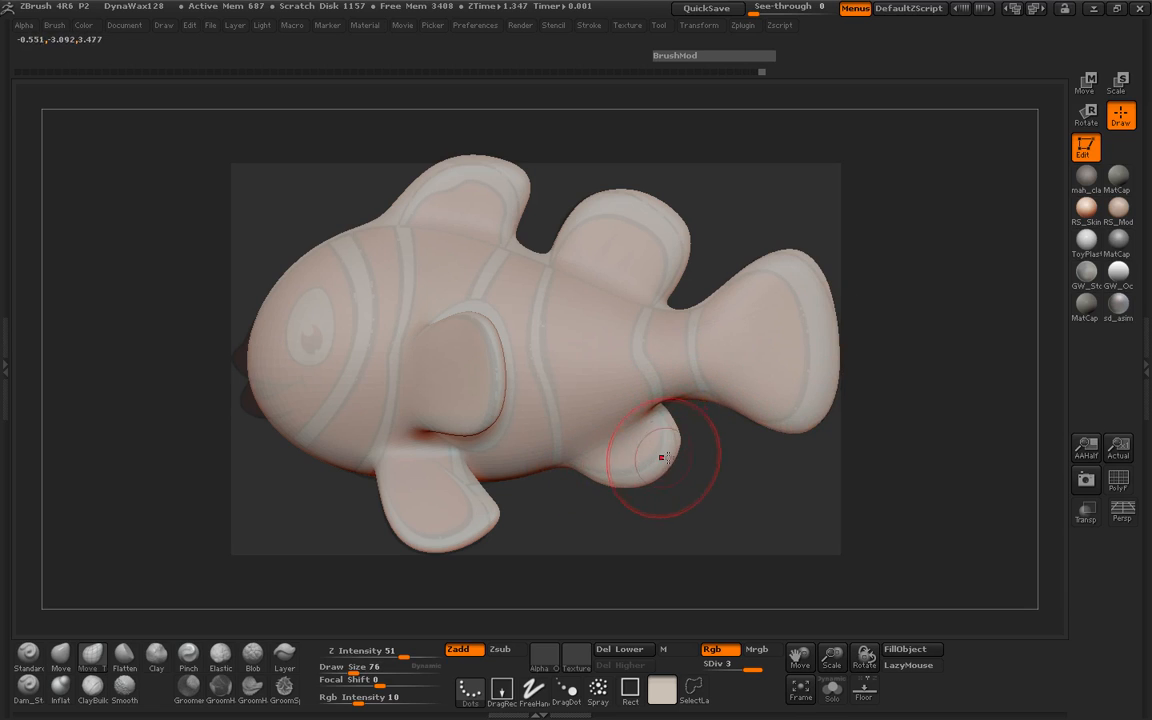
pyautogui.keyDown('shift'); pyautogui.moveTo(664, 457); pyautogui.dragTo(643, 459); pyautogui.keyUp('shift')
pyautogui.hotkey('ctrl', 'z')
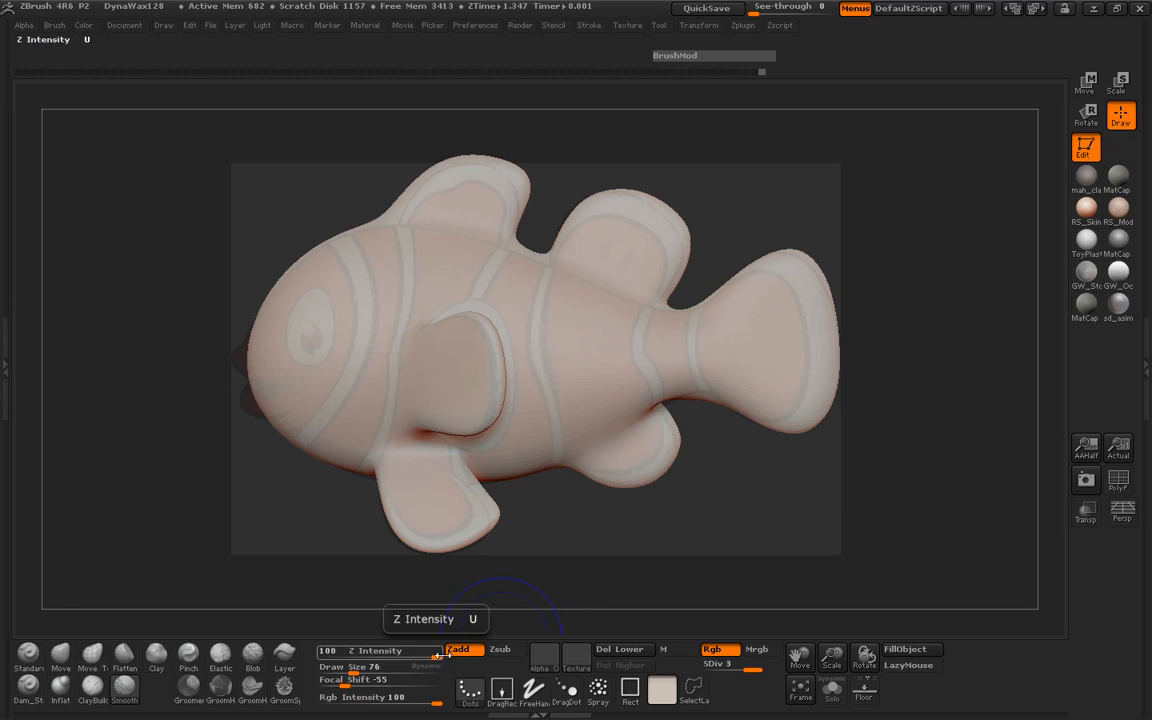
pyautogui.moveTo(443, 655); pyautogui.dragTo(352, 657)
pyautogui.press('space')
pyautogui.moveTo(633, 461); pyautogui.dragTo(625, 461)
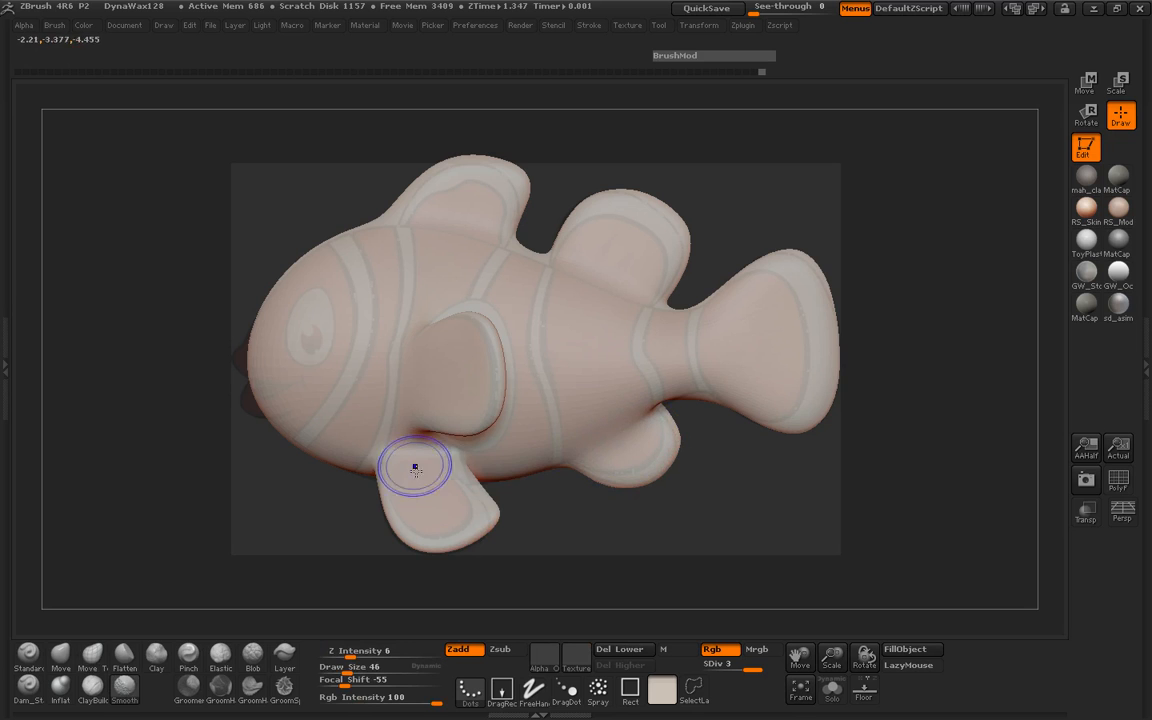
# Step: Shape the pelvic fins in a close front view with Move Topological at draw size 130 and Z Intensity 40
pyautogui.moveTo(296, 483); pyautogui.dragTo(498, 481)
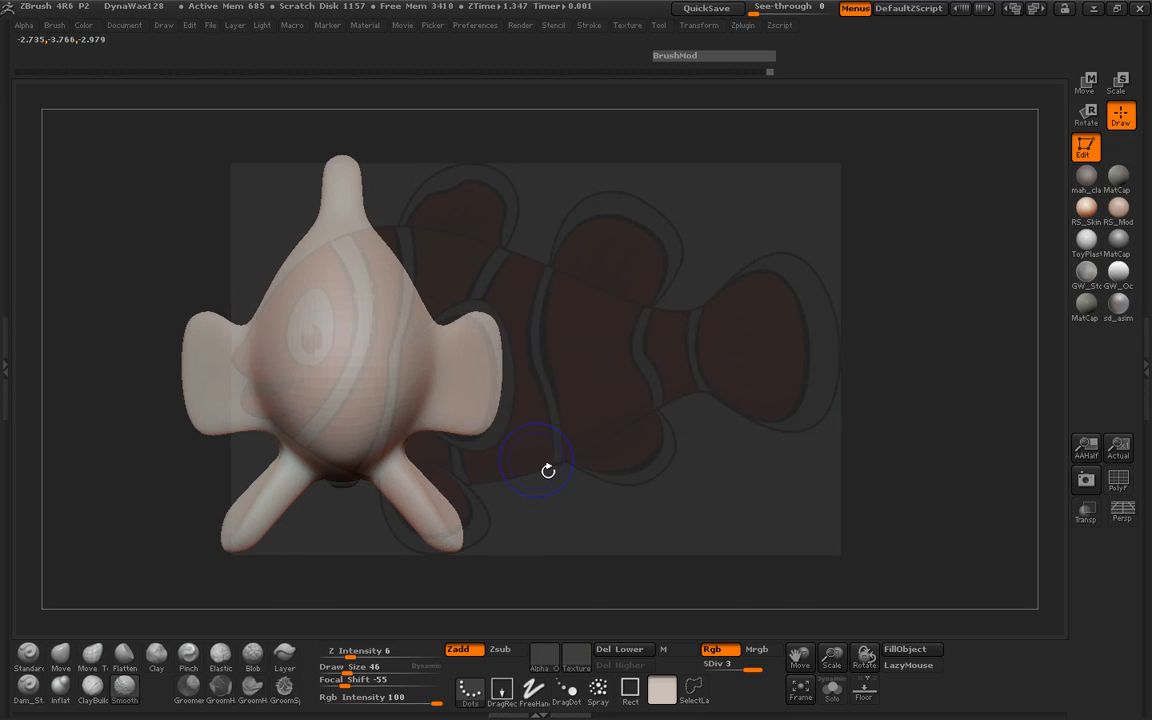
pyautogui.moveTo(665, 456)
pyautogui.mouseDown()
pyautogui.moveTo(586, 447)
pyautogui.moveTo(645, 456)
pyautogui.moveTo(544, 478)
pyautogui.moveTo(249, 489)
pyautogui.moveTo(249, 414)
pyautogui.moveTo(272, 418)
pyautogui.mouseUp()
pyautogui.moveTo(98, 606); pyautogui.dragTo(185, 640)
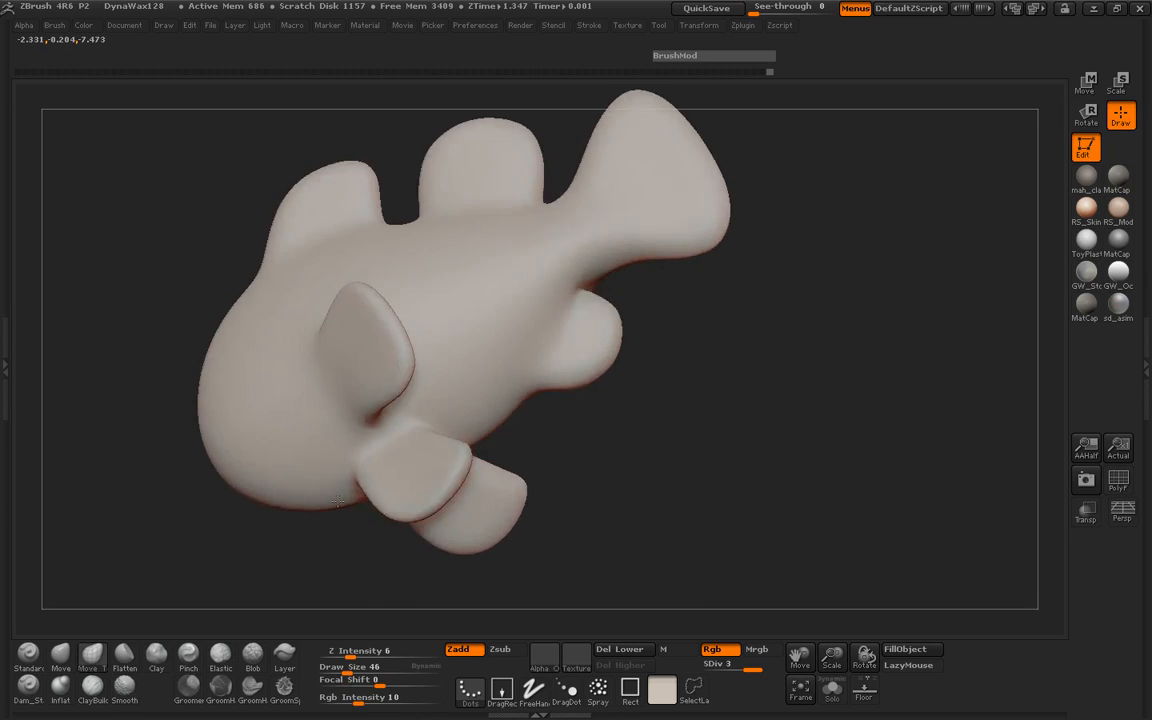
pyautogui.moveTo(531, 402)
pyautogui.mouseDown()
pyautogui.moveTo(609, 473)
pyautogui.moveTo(635, 434)
pyautogui.moveTo(626, 382)
pyautogui.mouseUp()
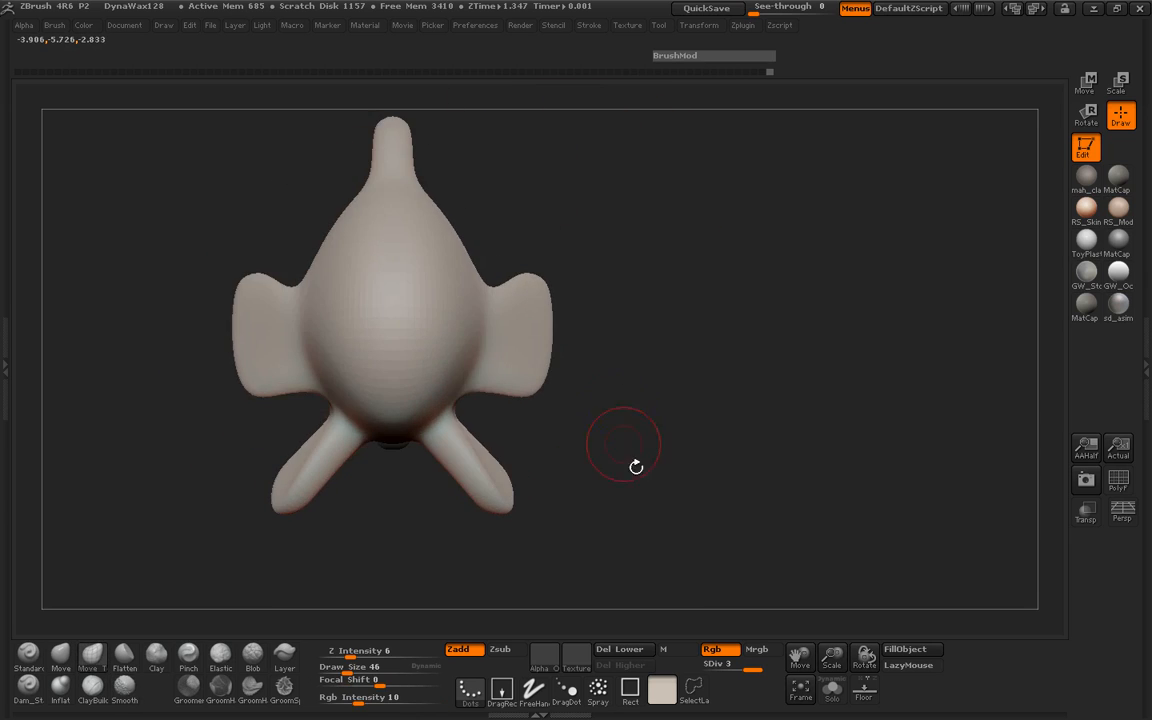
pyautogui.keyDown('alt'); pyautogui.moveTo(617, 465); pyautogui.dragTo(692, 414); pyautogui.keyUp('alt')
pyautogui.keyDown('ctrl'); pyautogui.moveTo(620, 496); pyautogui.dragTo(678, 483, button='right'); pyautogui.keyUp('ctrl')
pyautogui.moveTo(678, 483); pyautogui.dragTo(716, 430)
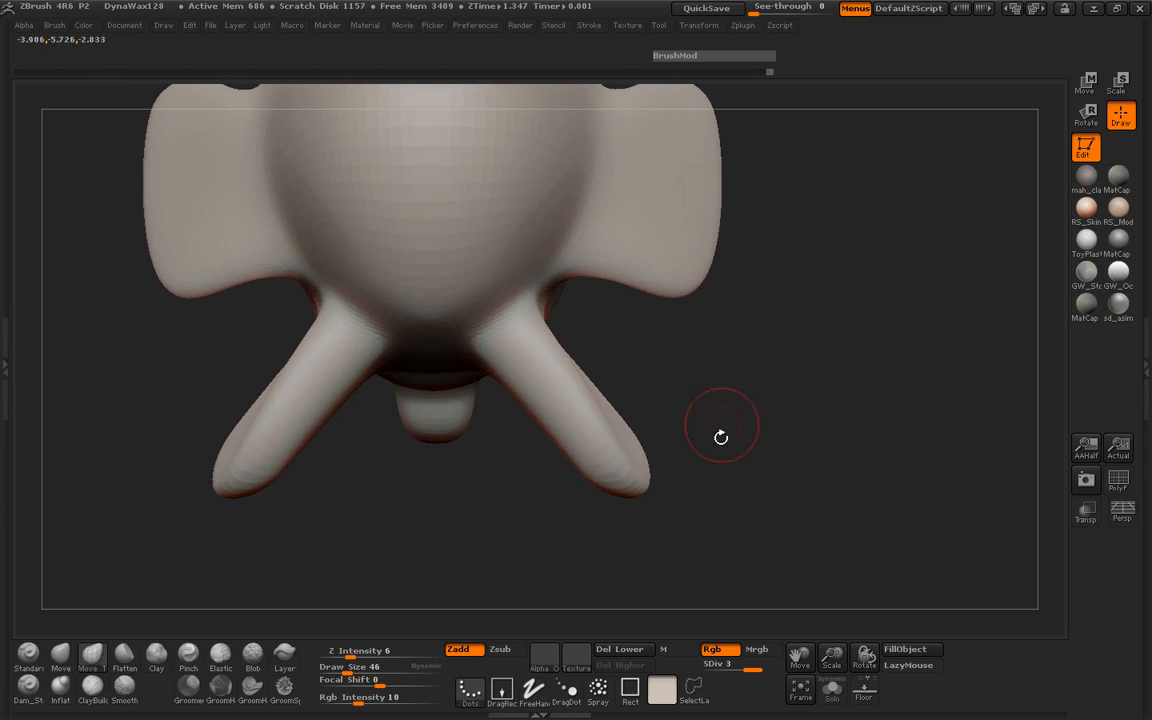
pyautogui.press('space')
pyautogui.moveTo(546, 419); pyautogui.dragTo(568, 419)
pyautogui.moveTo(650, 420)
pyautogui.mouseDown()
pyautogui.moveTo(735, 407)
pyautogui.moveTo(566, 440)
pyautogui.moveTo(504, 499)
pyautogui.moveTo(535, 415)
pyautogui.moveTo(661, 419)
pyautogui.moveTo(573, 420)
pyautogui.mouseUp()
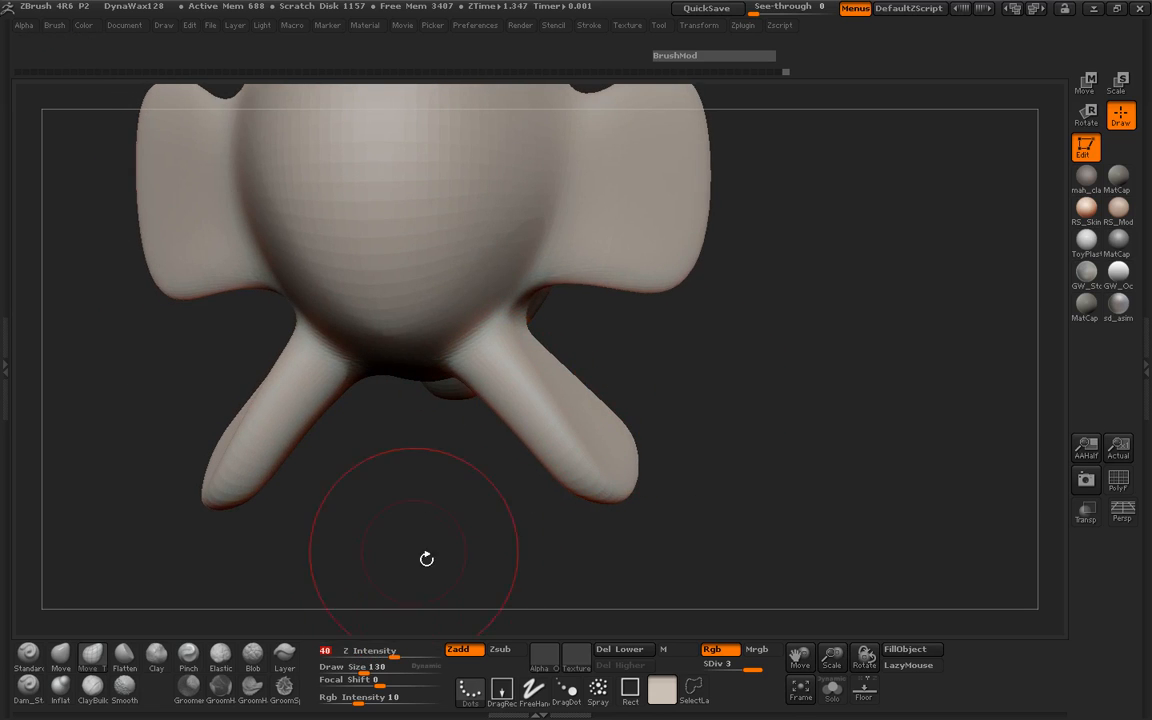
# Step: Refine the pelvic fins' roots and inner faces at draw size 97 and smooth their surfaces
pyautogui.moveTo(424, 481); pyautogui.dragTo(514, 432)
pyautogui.moveTo(640, 412); pyautogui.dragTo(549, 393)
pyautogui.press('space')
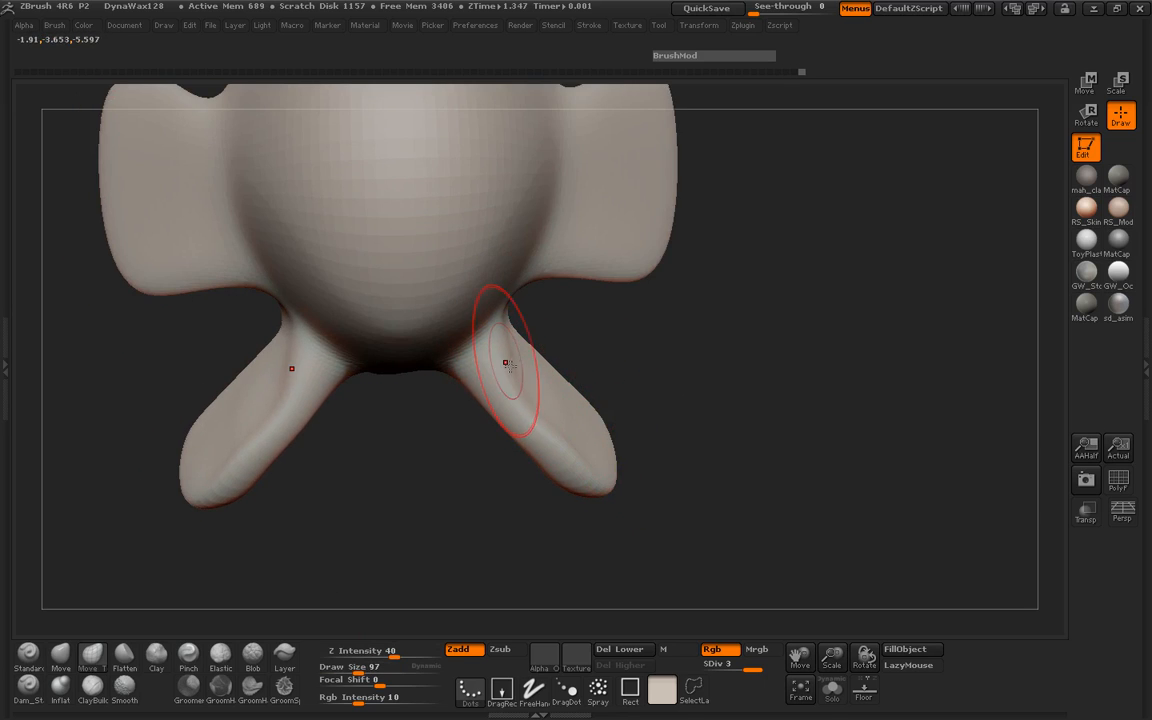
pyautogui.moveTo(454, 455); pyautogui.dragTo(458, 419)
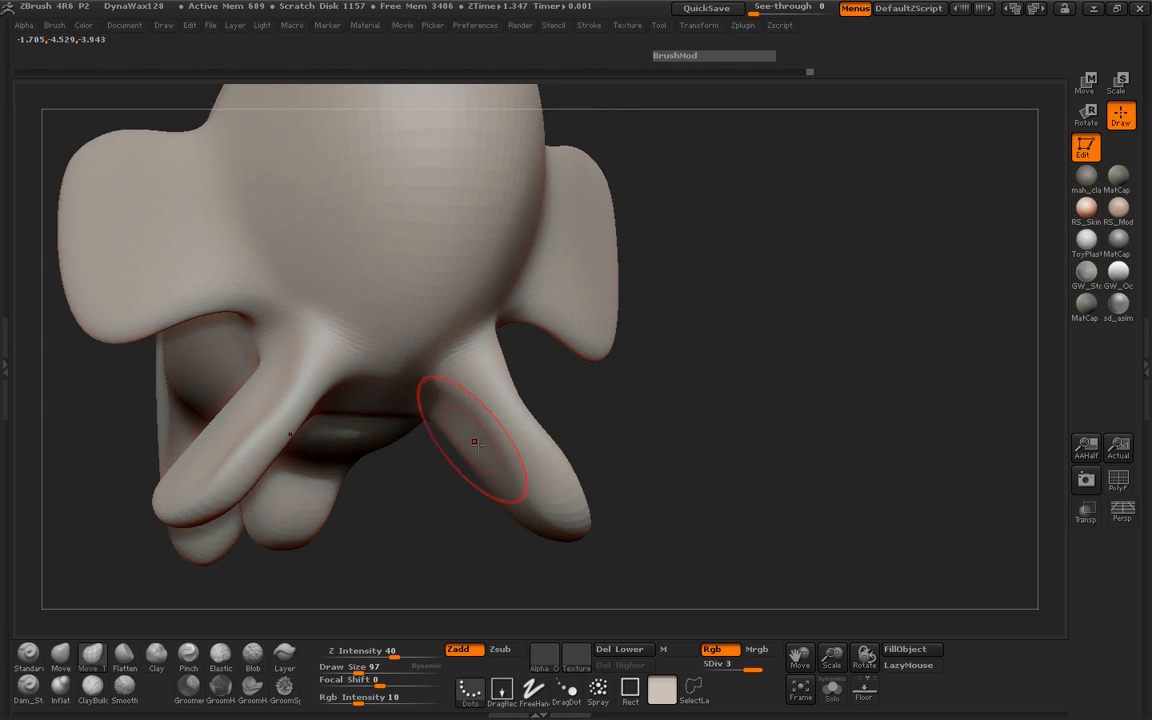
pyautogui.moveTo(498, 480)
pyautogui.mouseDown()
pyautogui.moveTo(468, 452)
pyautogui.moveTo(486, 462)
pyautogui.mouseUp()
pyautogui.keyDown('shift'); pyautogui.moveTo(558, 500); pyautogui.dragTo(503, 410); pyautogui.keyUp('shift')
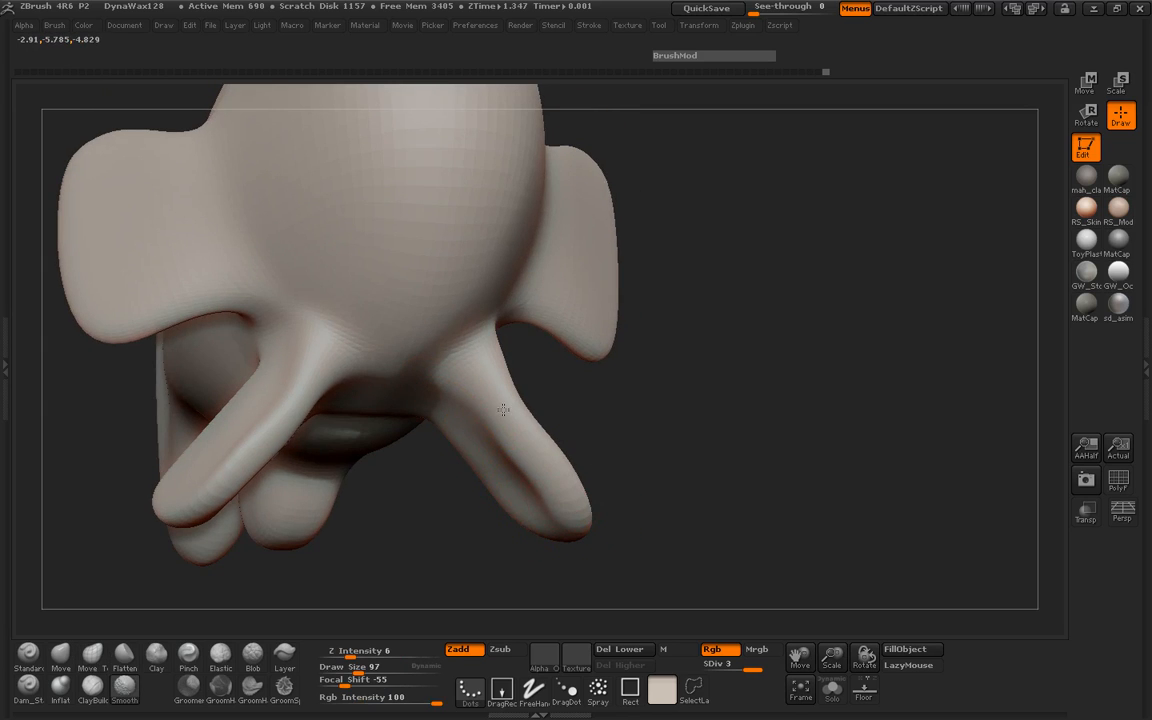
# Step: Raise the Smooth brush's Z Intensity to 9, check the pelvic fins, and switch the fish to the mah_cla material
pyautogui.moveTo(644, 502); pyautogui.dragTo(504, 490)
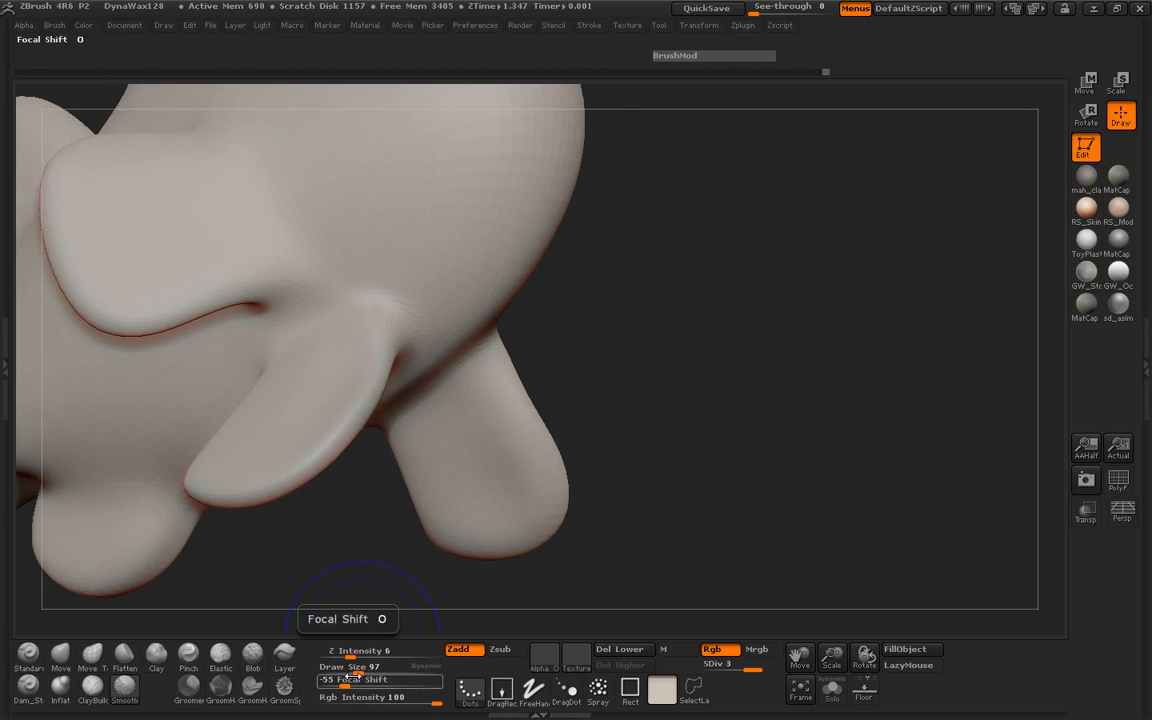
pyautogui.keyDown('shift'); pyautogui.moveTo(356, 657); pyautogui.dragTo(363, 656); pyautogui.keyUp('shift')
pyautogui.moveTo(363, 566); pyautogui.dragTo(392, 522)
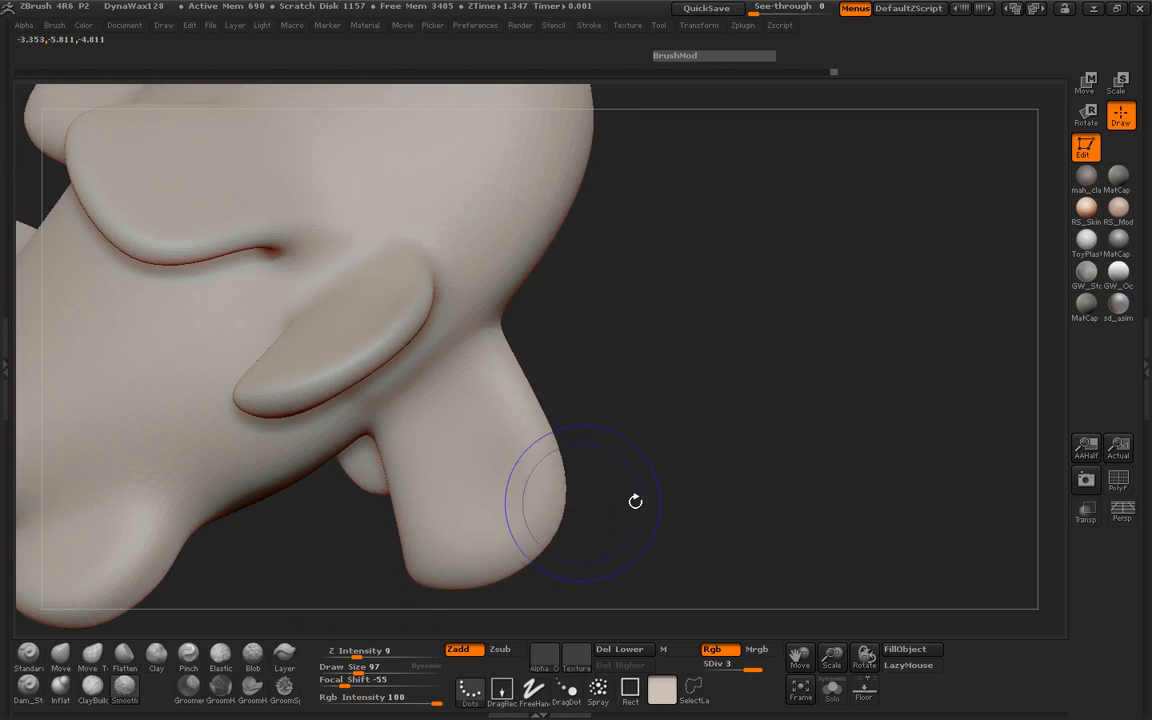
pyautogui.moveTo(635, 501); pyautogui.dragTo(548, 545)
pyautogui.moveTo(318, 468)
pyautogui.mouseDown()
pyautogui.moveTo(257, 442)
pyautogui.moveTo(274, 446)
pyautogui.moveTo(282, 507)
pyautogui.moveTo(358, 501)
pyautogui.moveTo(977, 252)
pyautogui.mouseUp()
pyautogui.click(1081, 183)
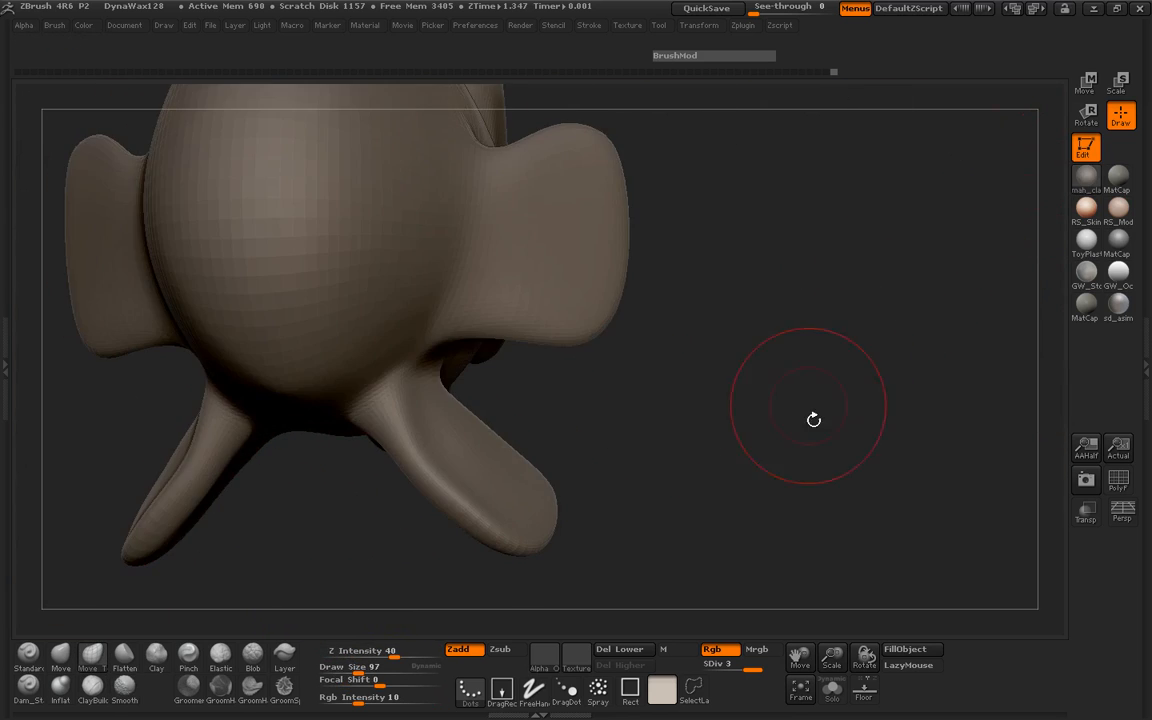
# Step: Review the head and underside, enlarging the Move Topological brush to draw size 191 and then reducing it to 162
pyautogui.moveTo(812, 417); pyautogui.dragTo(589, 481)
pyautogui.moveTo(150, 481)
pyautogui.mouseDown()
pyautogui.moveTo(398, 437)
pyautogui.moveTo(828, 445)
pyautogui.moveTo(376, 321)
pyautogui.mouseUp()
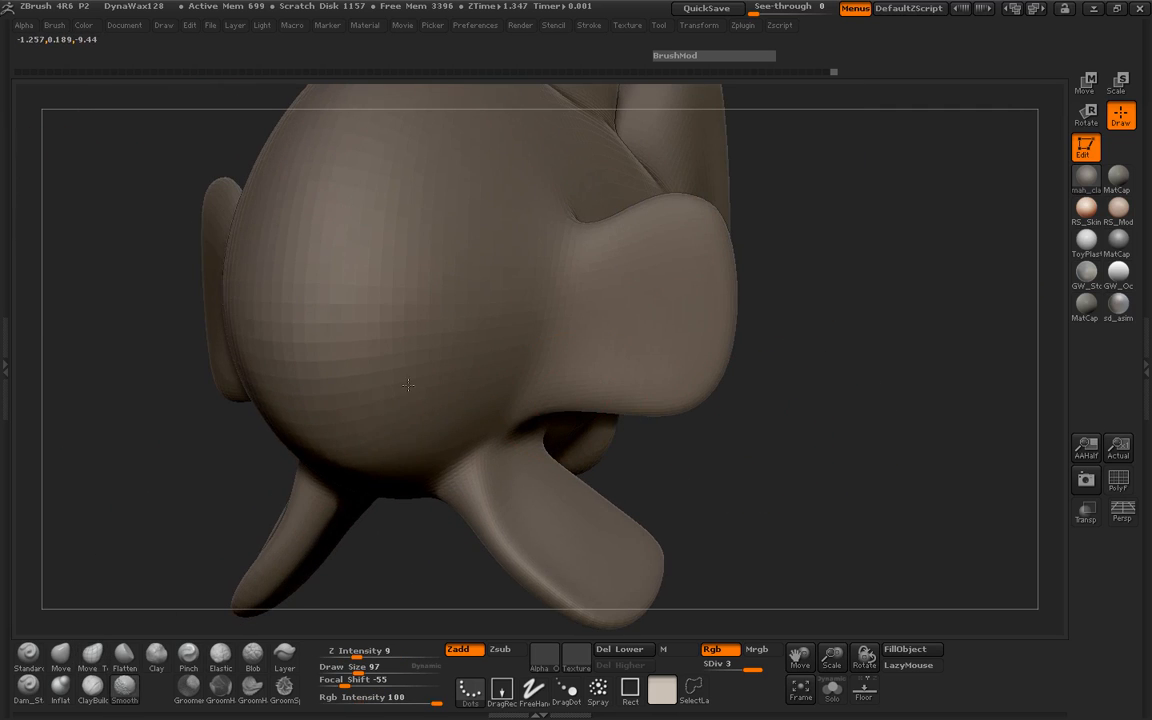
pyautogui.moveTo(905, 395); pyautogui.dragTo(520, 440)
pyautogui.press('space')
pyautogui.click(411, 423)
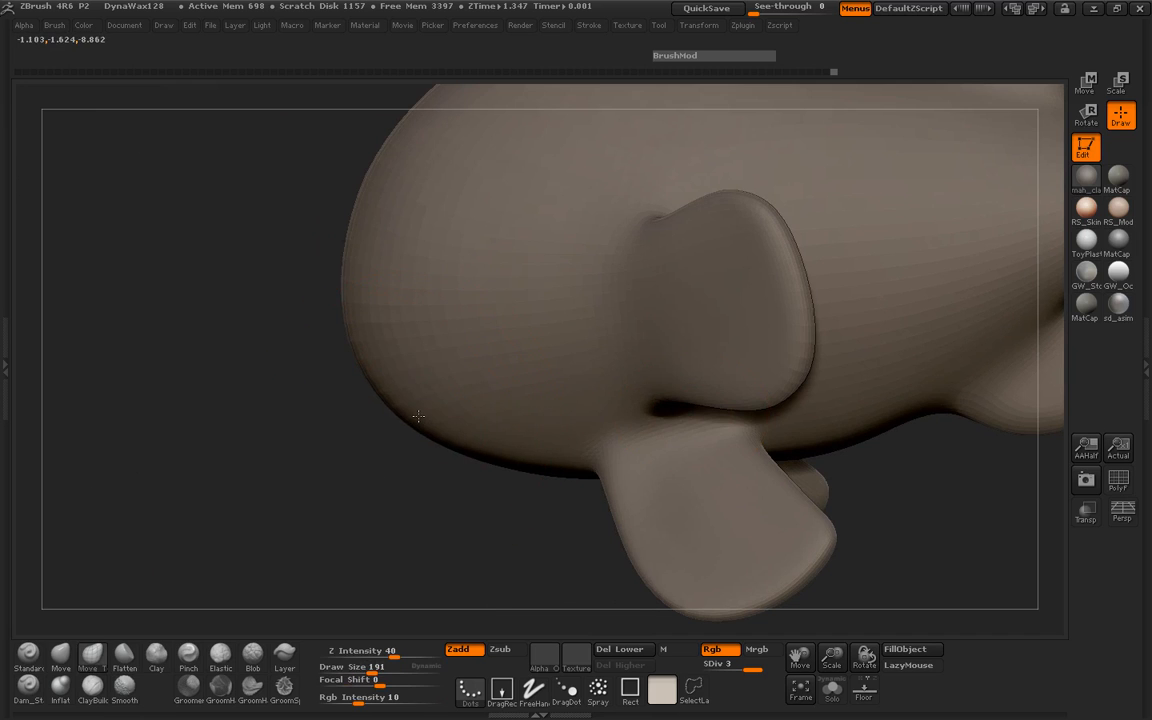
pyautogui.moveTo(358, 449)
pyautogui.mouseDown()
pyautogui.moveTo(342, 445)
pyautogui.moveTo(470, 429)
pyautogui.moveTo(830, 483)
pyautogui.moveTo(810, 458)
pyautogui.moveTo(739, 432)
pyautogui.moveTo(830, 530)
pyautogui.moveTo(843, 375)
pyautogui.moveTo(594, 277)
pyautogui.mouseUp()
pyautogui.press('space')
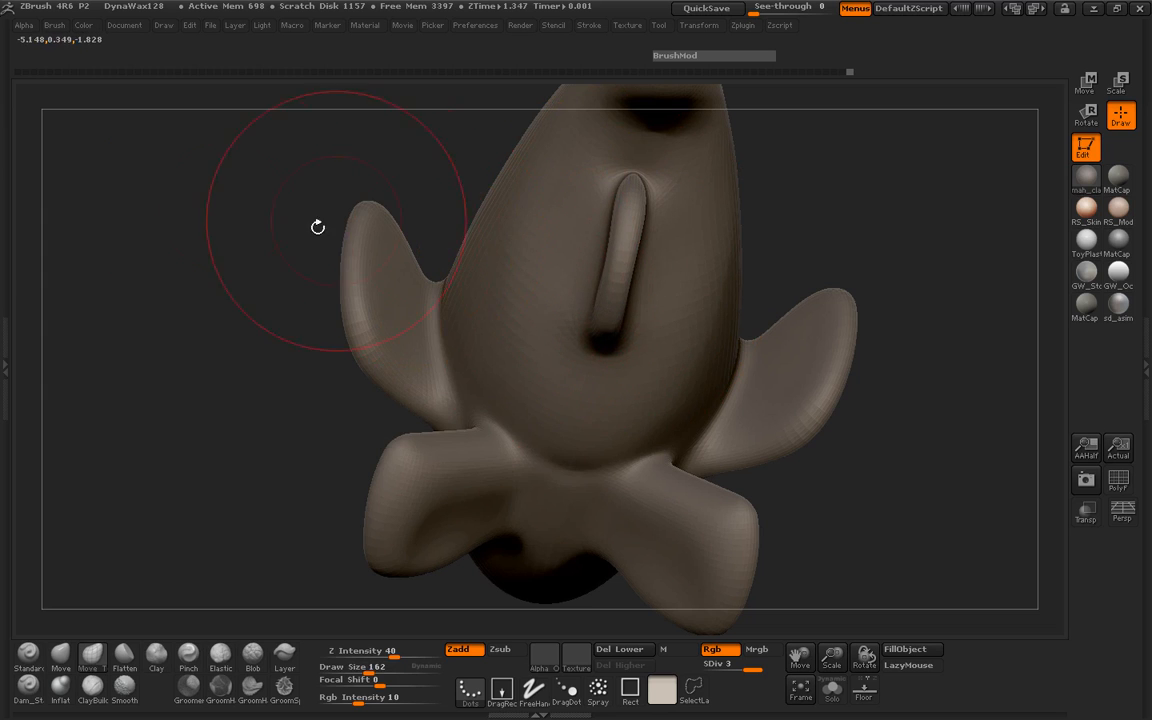
# Step: Widen the sides of the body beside the dorsal fins symmetrically with Move Topological at draw size 162
pyautogui.moveTo(318, 227)
pyautogui.mouseDown()
pyautogui.moveTo(761, 309)
pyautogui.moveTo(849, 491)
pyautogui.moveTo(848, 419)
pyautogui.moveTo(551, 454)
pyautogui.mouseUp()
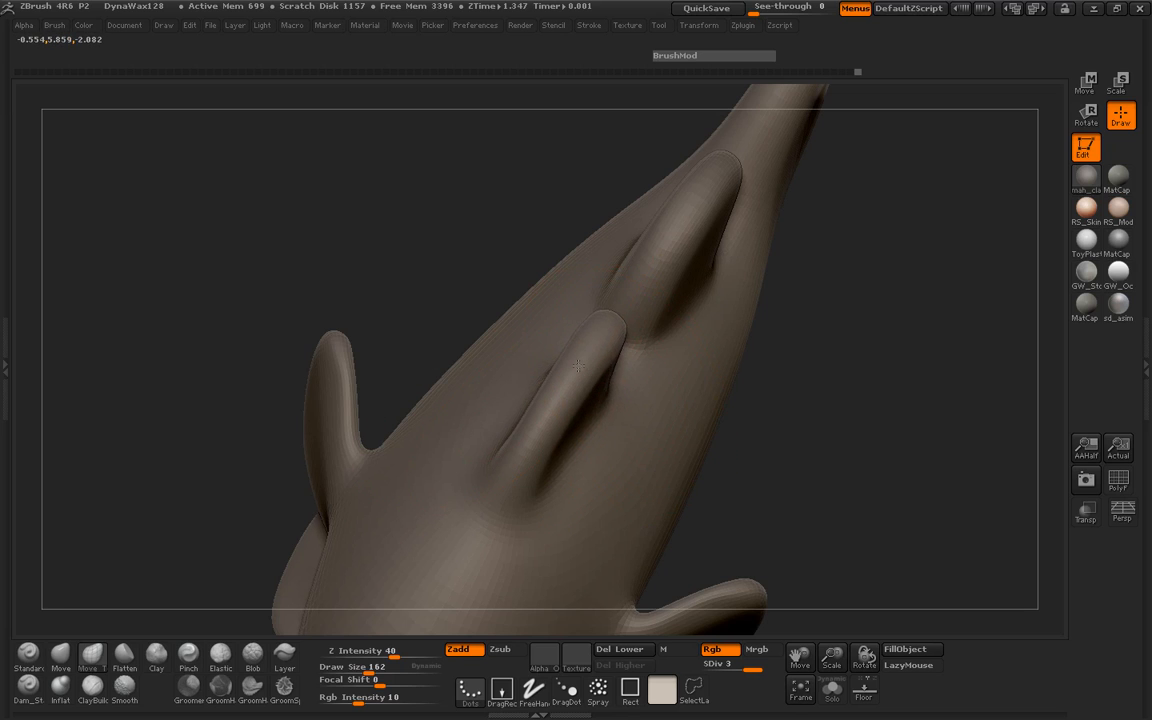
pyautogui.moveTo(780, 470)
pyautogui.mouseDown()
pyautogui.moveTo(861, 419)
pyautogui.moveTo(925, 313)
pyautogui.moveTo(874, 404)
pyautogui.moveTo(872, 386)
pyautogui.moveTo(841, 416)
pyautogui.mouseUp()
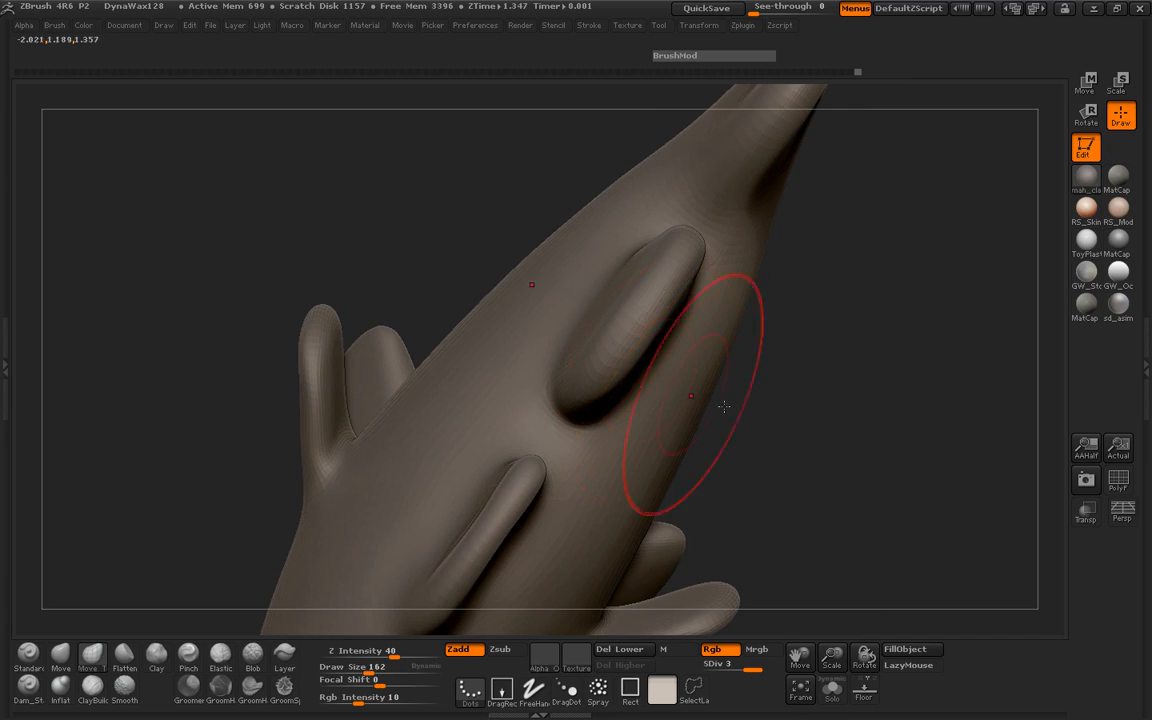
pyautogui.moveTo(694, 392); pyautogui.dragTo(722, 390)
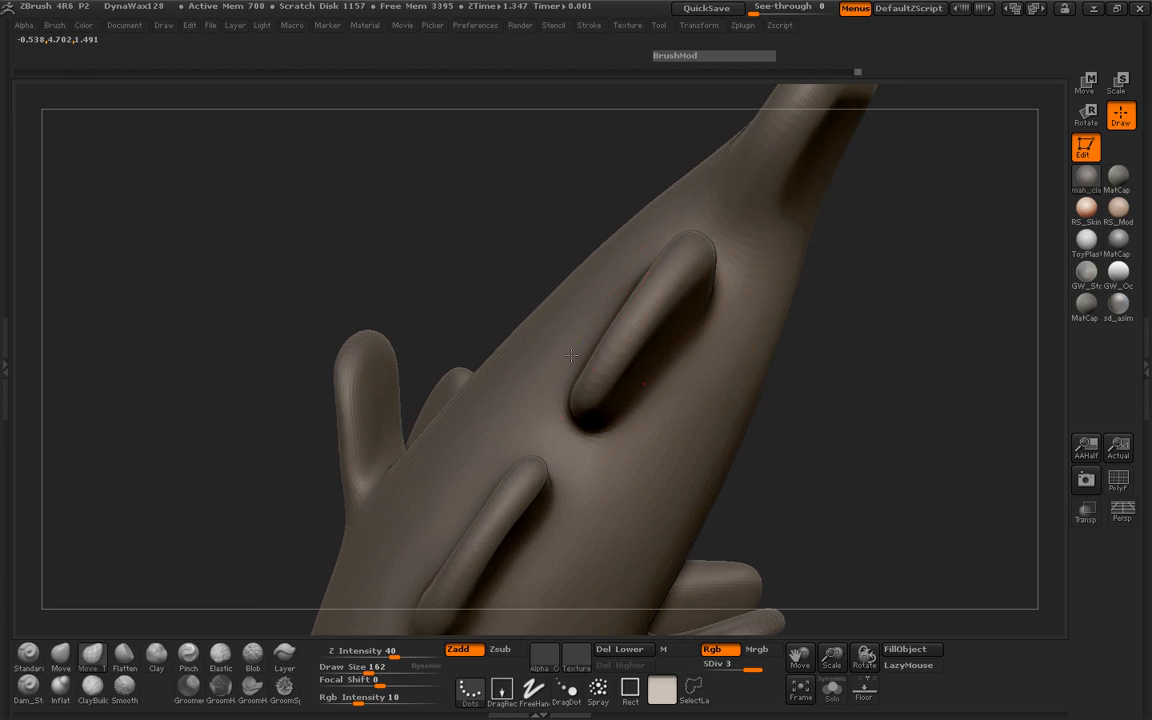
pyautogui.moveTo(872, 362); pyautogui.dragTo(680, 350)
pyautogui.moveTo(381, 329)
pyautogui.mouseDown()
pyautogui.moveTo(383, 411)
pyautogui.moveTo(436, 449)
pyautogui.moveTo(797, 506)
pyautogui.moveTo(663, 337)
pyautogui.moveTo(450, 393)
pyautogui.moveTo(460, 311)
pyautogui.moveTo(635, 325)
pyautogui.mouseUp()
pyautogui.moveTo(481, 316); pyautogui.dragTo(657, 306)
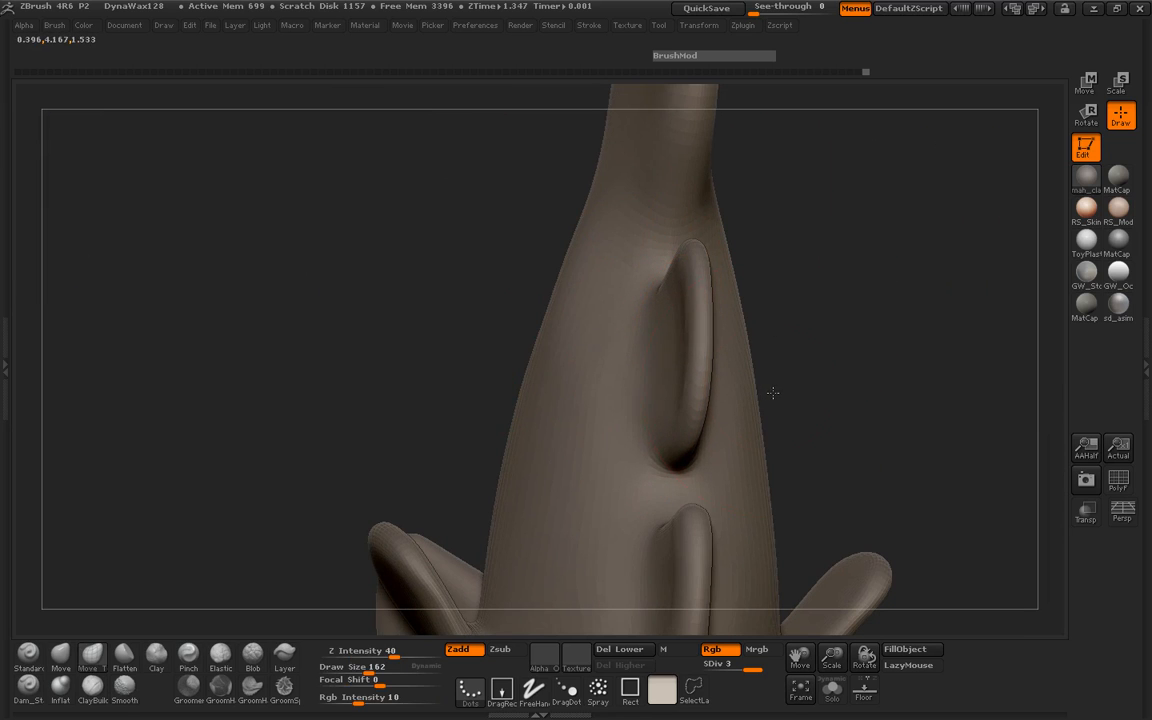
pyautogui.moveTo(773, 393); pyautogui.dragTo(640, 388)
# Step: Examine the body's thickness and fin symmetry from the front, and the whole silhouette from the side
pyautogui.moveTo(680, 310)
pyautogui.keyDown('shift'); pyautogui.mouseDown()
pyautogui.moveTo(650, 385)
pyautogui.moveTo(489, 296)
pyautogui.moveTo(324, 337)
pyautogui.mouseUp(); pyautogui.keyUp('shift')
pyautogui.moveTo(856, 406)
pyautogui.mouseDown()
pyautogui.moveTo(897, 244)
pyautogui.moveTo(976, 328)
pyautogui.moveTo(998, 249)
pyautogui.mouseUp()
pyautogui.moveTo(337, 434)
pyautogui.mouseDown()
pyautogui.moveTo(378, 455)
pyautogui.moveTo(375, 409)
pyautogui.mouseUp()
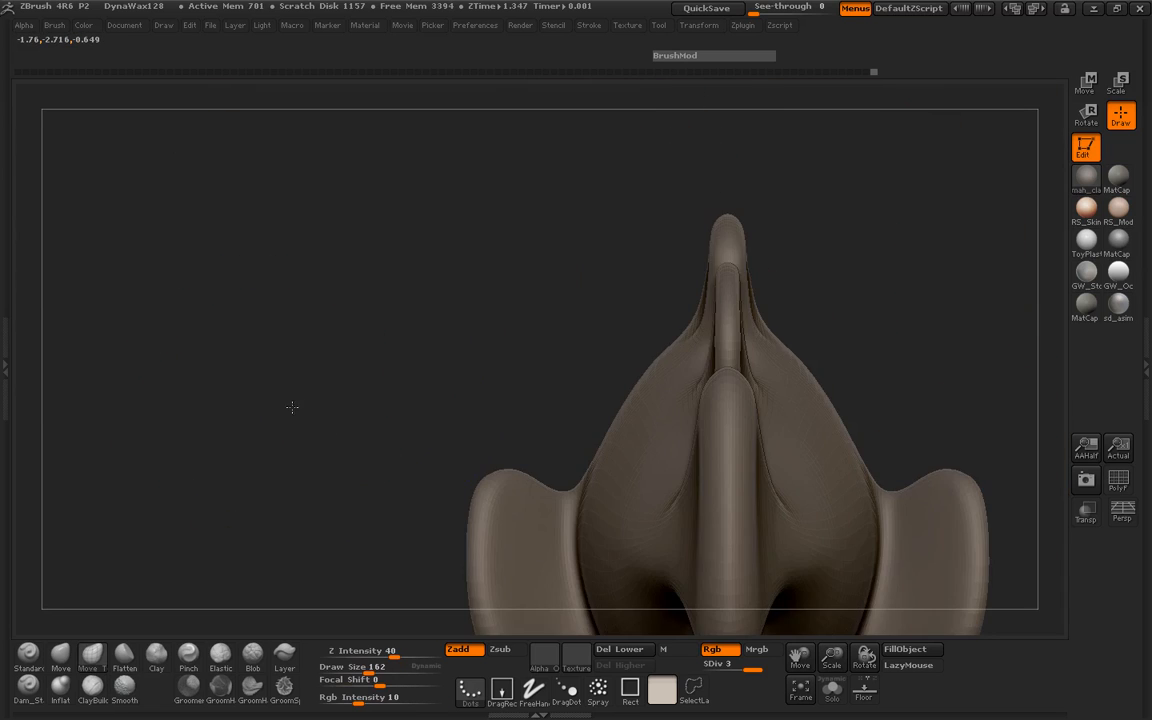
pyautogui.moveTo(292, 407); pyautogui.dragTo(380, 330)
pyautogui.moveTo(856, 535); pyautogui.dragTo(882, 495)
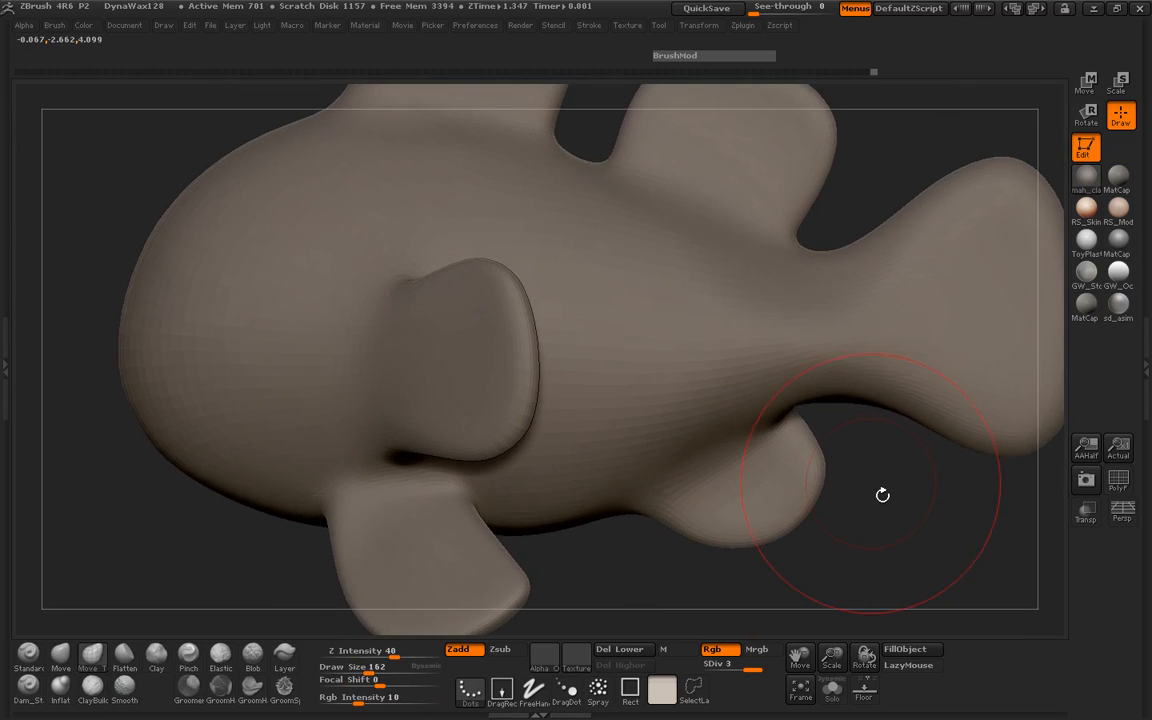
pyautogui.keyDown('ctrl'); pyautogui.moveTo(882, 495); pyautogui.dragTo(764, 489, button='right'); pyautogui.keyUp('ctrl')
pyautogui.keyDown('alt'); pyautogui.moveTo(860, 433); pyautogui.dragTo(825, 513, button='right'); pyautogui.keyUp('alt')
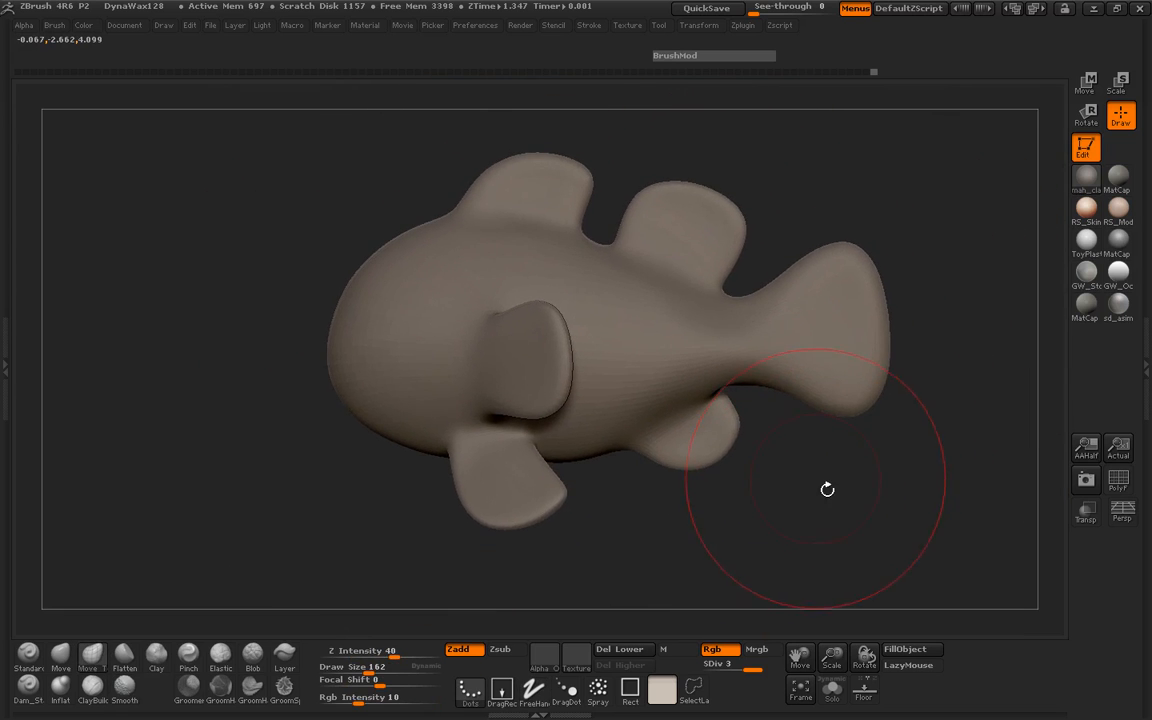
pyautogui.moveTo(827, 489); pyautogui.dragTo(887, 514)
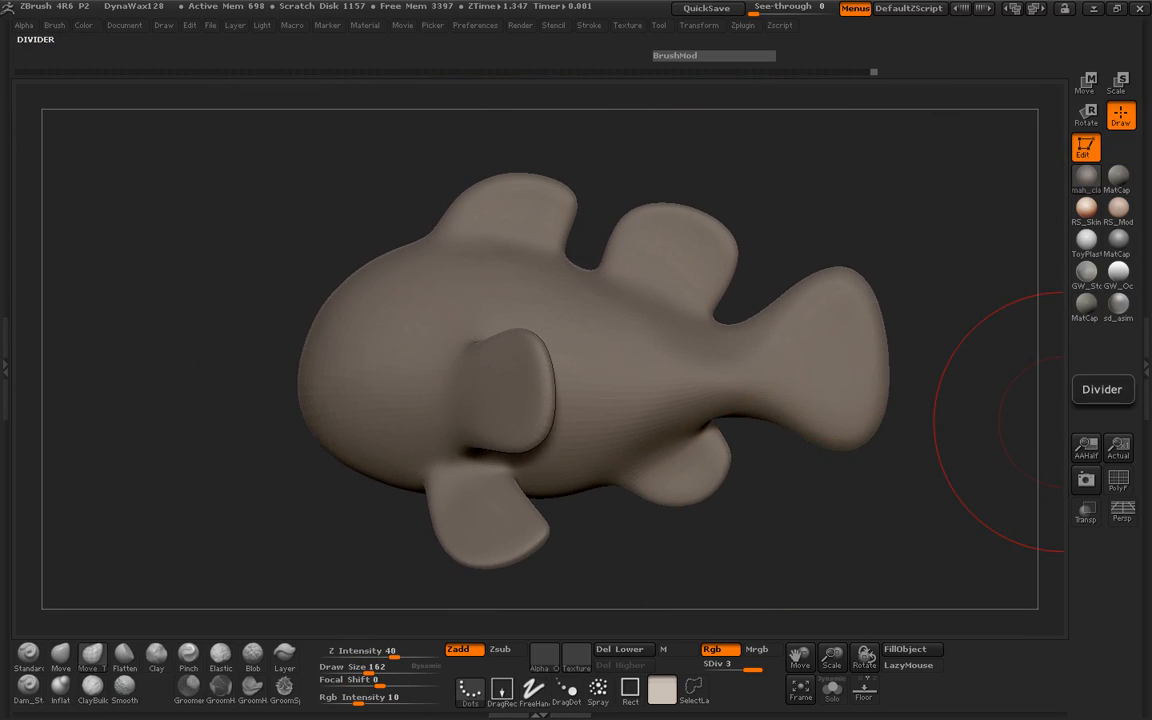
# Step: Adjust the tail fin's shape as seen from the rear with Move Topological at draw size 106
pyautogui.moveTo(912, 378)
pyautogui.mouseDown()
pyautogui.moveTo(941, 365)
pyautogui.moveTo(887, 399)
pyautogui.moveTo(907, 391)
pyautogui.moveTo(887, 442)
pyautogui.moveTo(874, 226)
pyautogui.moveTo(857, 396)
pyautogui.mouseUp()
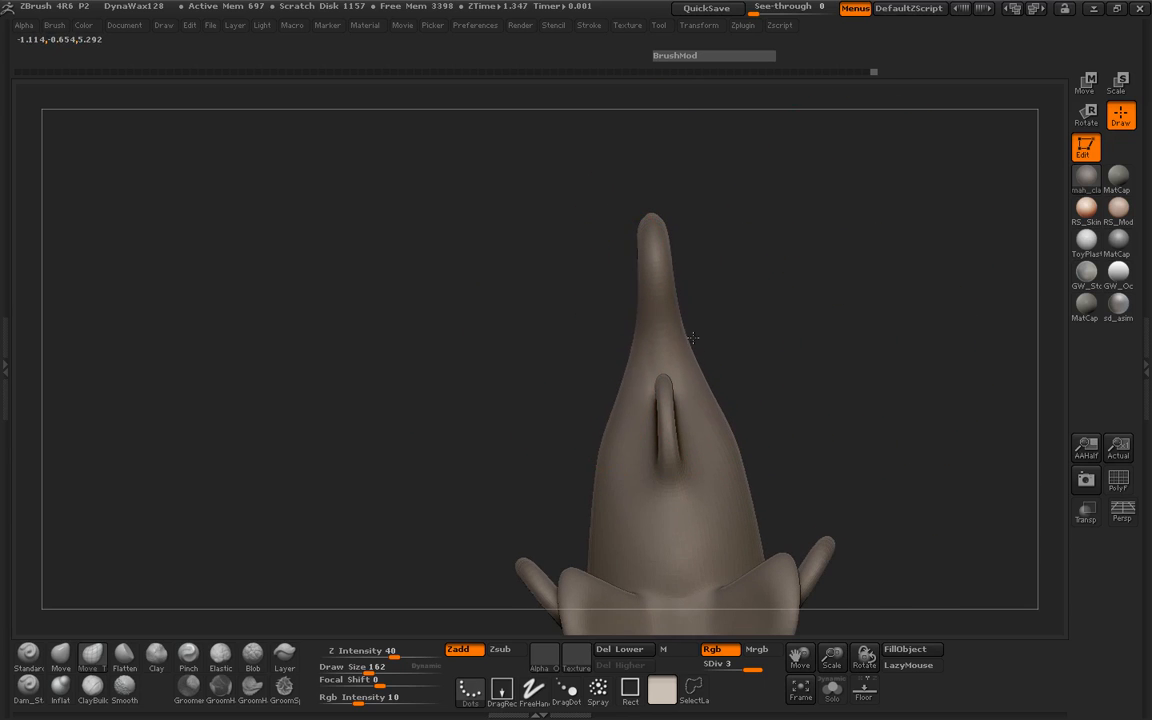
pyautogui.rightClick(641, 272)
pyautogui.moveTo(641, 272); pyautogui.dragTo(636, 272)
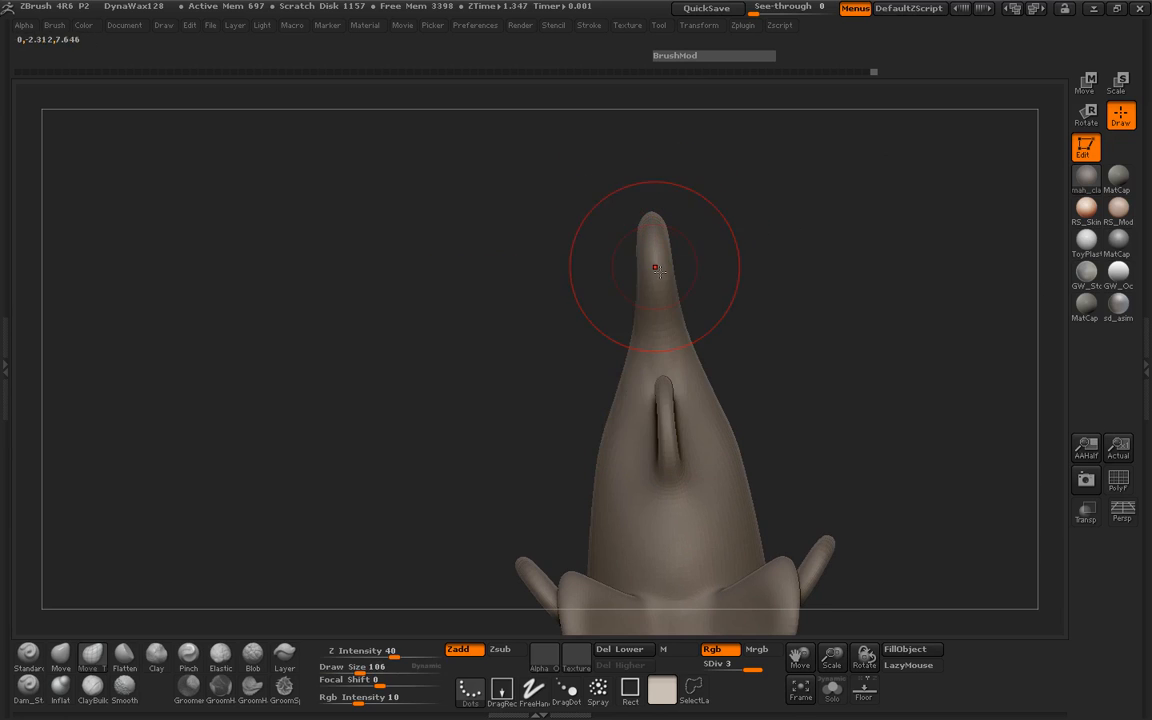
pyautogui.moveTo(734, 282)
pyautogui.mouseDown()
pyautogui.moveTo(861, 296)
pyautogui.moveTo(840, 300)
pyautogui.mouseUp()
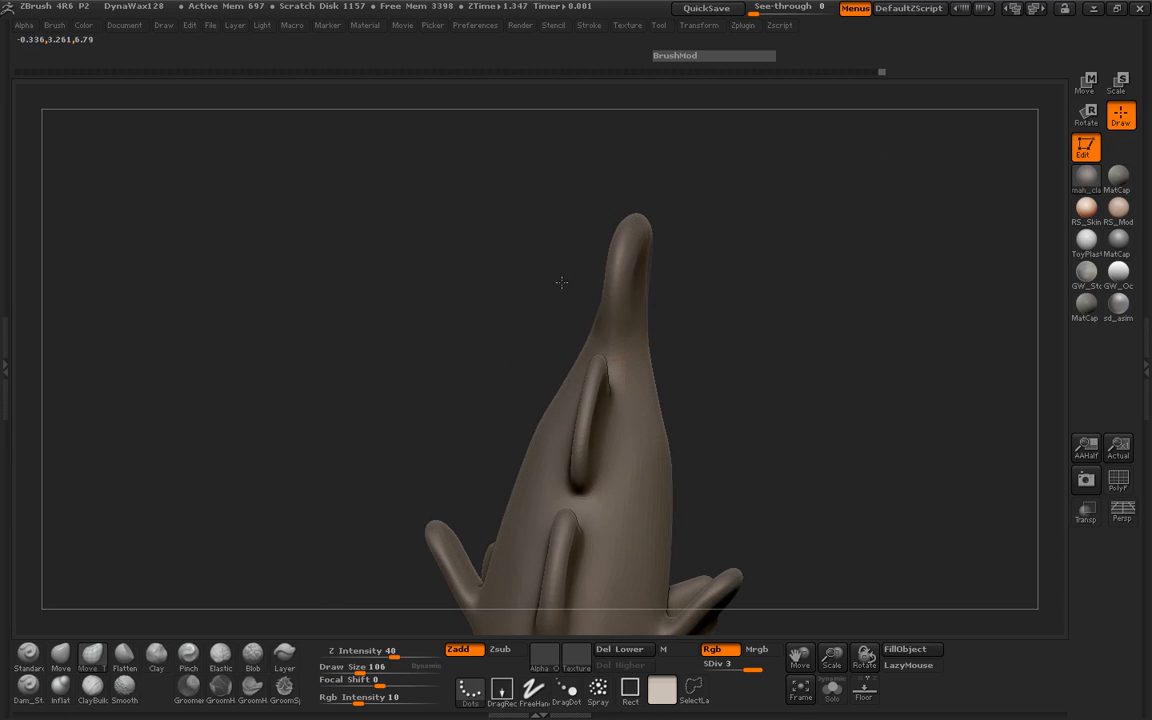
pyautogui.moveTo(718, 282); pyautogui.dragTo(694, 258)
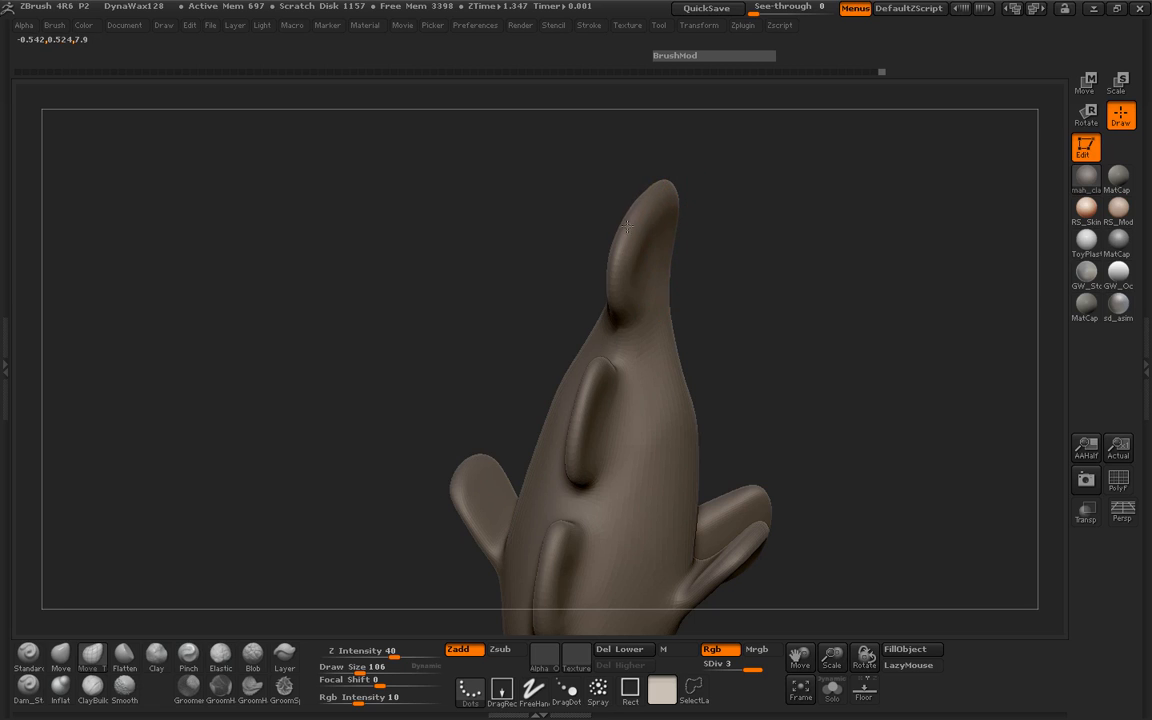
pyautogui.moveTo(627, 227)
pyautogui.mouseDown()
pyautogui.moveTo(486, 203)
pyautogui.moveTo(365, 316)
pyautogui.moveTo(417, 283)
pyautogui.moveTo(676, 259)
pyautogui.moveTo(579, 388)
pyautogui.moveTo(740, 382)
pyautogui.moveTo(865, 516)
pyautogui.moveTo(911, 488)
pyautogui.moveTo(812, 481)
pyautogui.moveTo(820, 505)
pyautogui.moveTo(756, 507)
pyautogui.moveTo(738, 491)
pyautogui.moveTo(738, 501)
pyautogui.mouseUp()
# Step: Show the Spotlight reference over the side view, pull the pelvic fin's rear tip out to match it, and smooth the tip
pyautogui.hotkey('shift', 'z')
pyautogui.press('z')
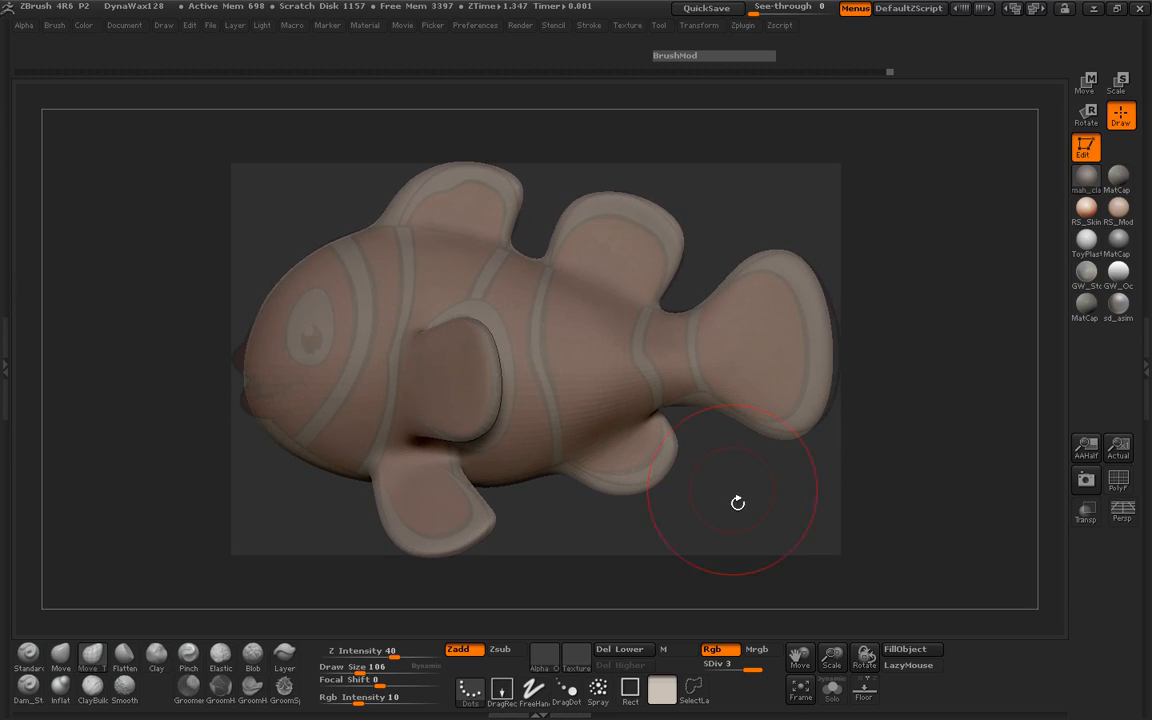
pyautogui.moveTo(490, 517); pyautogui.dragTo(500, 535)
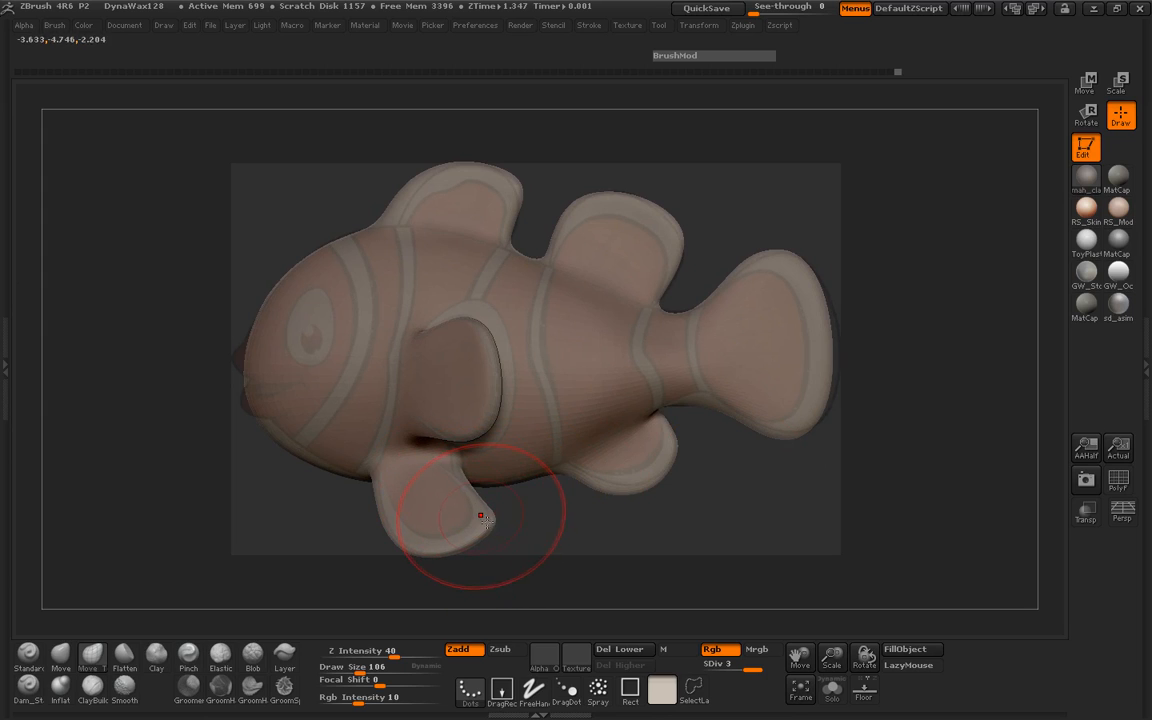
pyautogui.moveTo(474, 545); pyautogui.dragTo(480, 552)
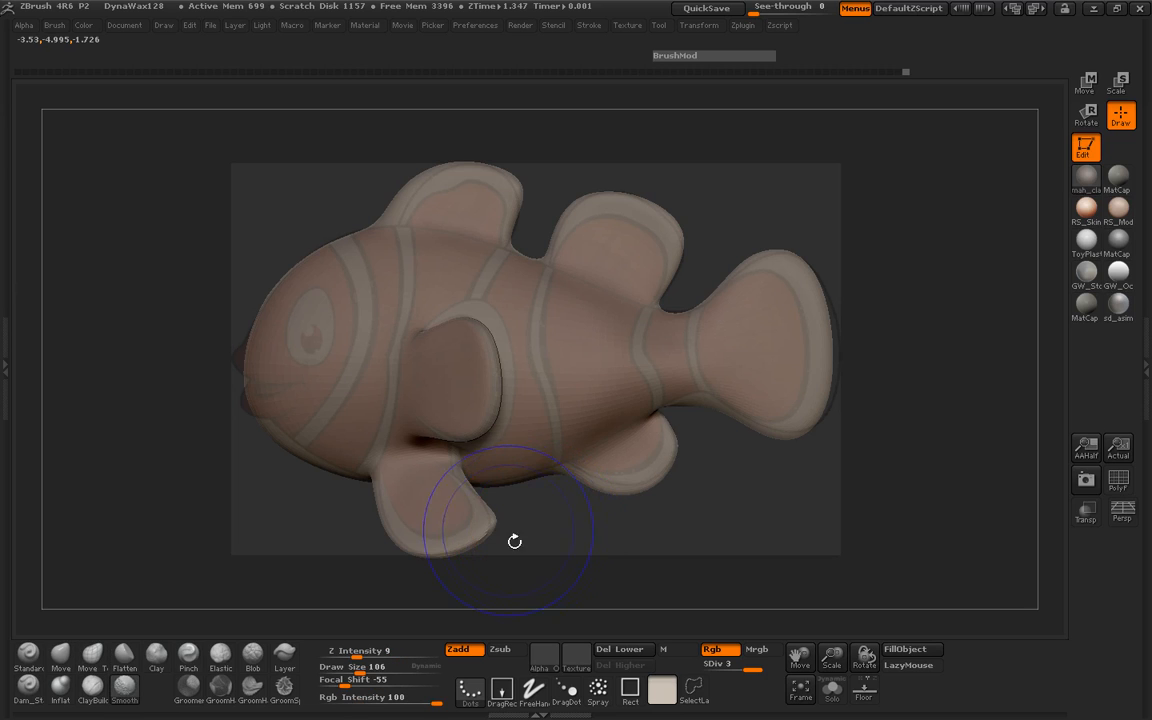
pyautogui.keyDown('shift'); pyautogui.moveTo(484, 534); pyautogui.dragTo(490, 536); pyautogui.keyUp('shift')
pyautogui.keyDown('shift'); pyautogui.click(571, 543); pyautogui.keyUp('shift')
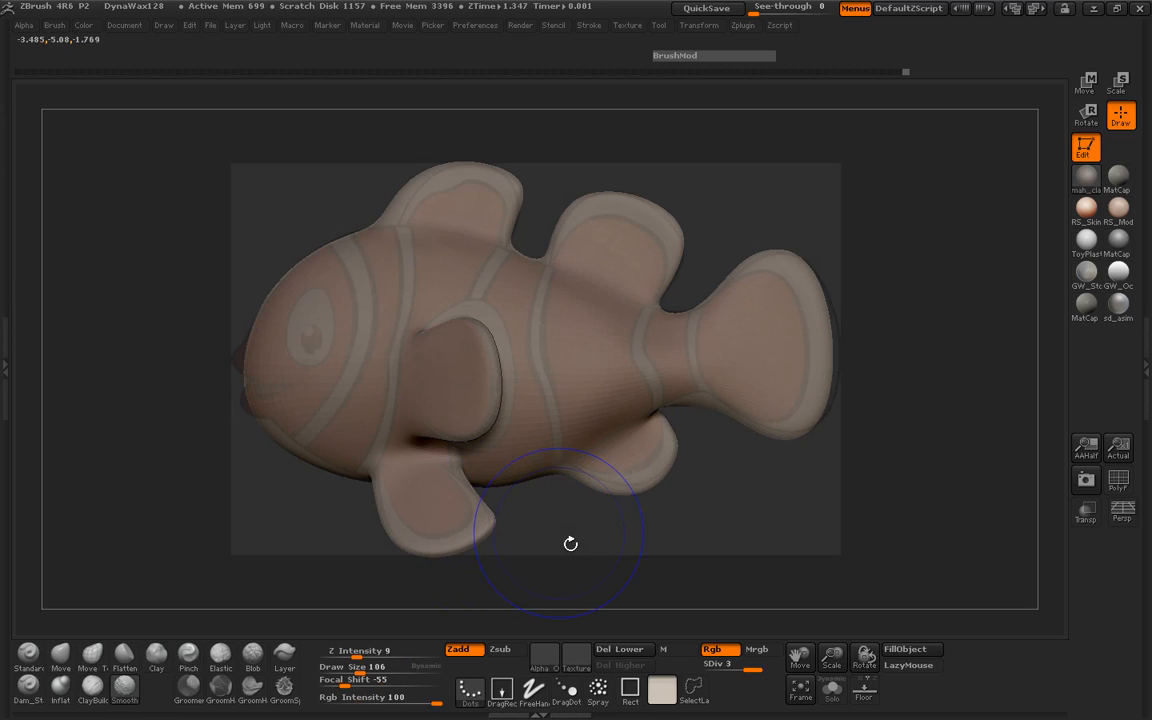
# Step: Extend the pectoral fin's upper, rear and lower edges to the reference with Move Topological at draw size 93, and refine the tail base
pyautogui.press('space')
pyautogui.moveTo(355, 375); pyautogui.dragTo(340, 376)
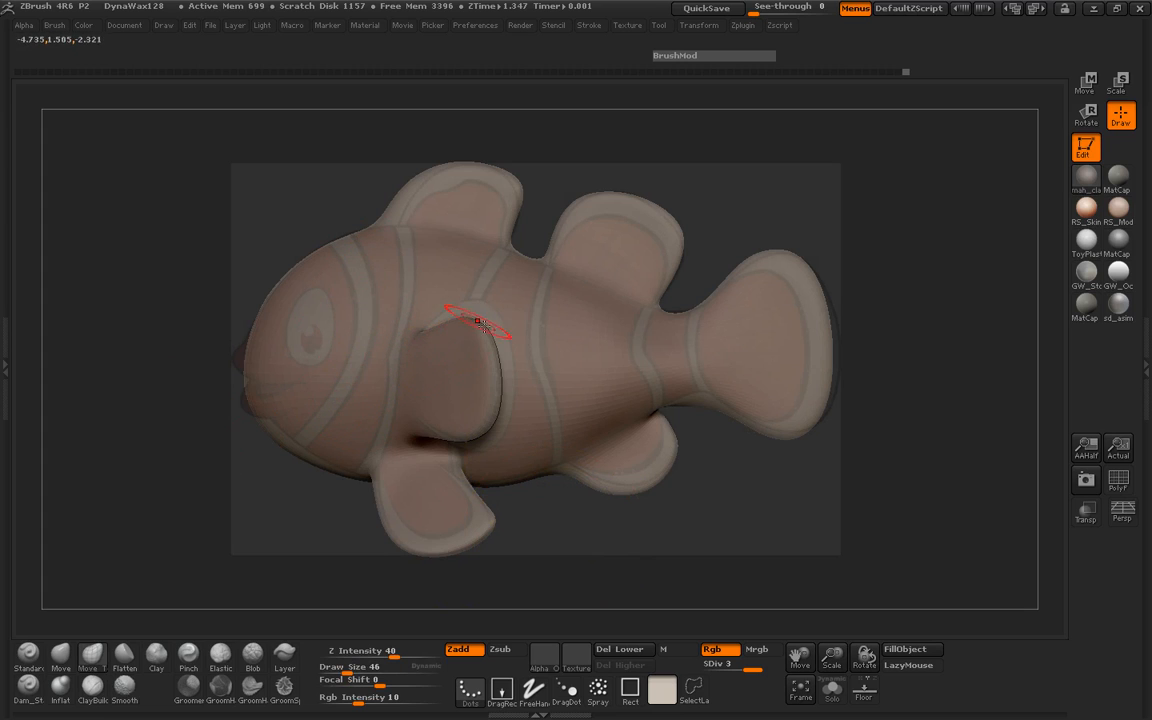
pyautogui.press('space')
pyautogui.moveTo(470, 345); pyautogui.dragTo(481, 315)
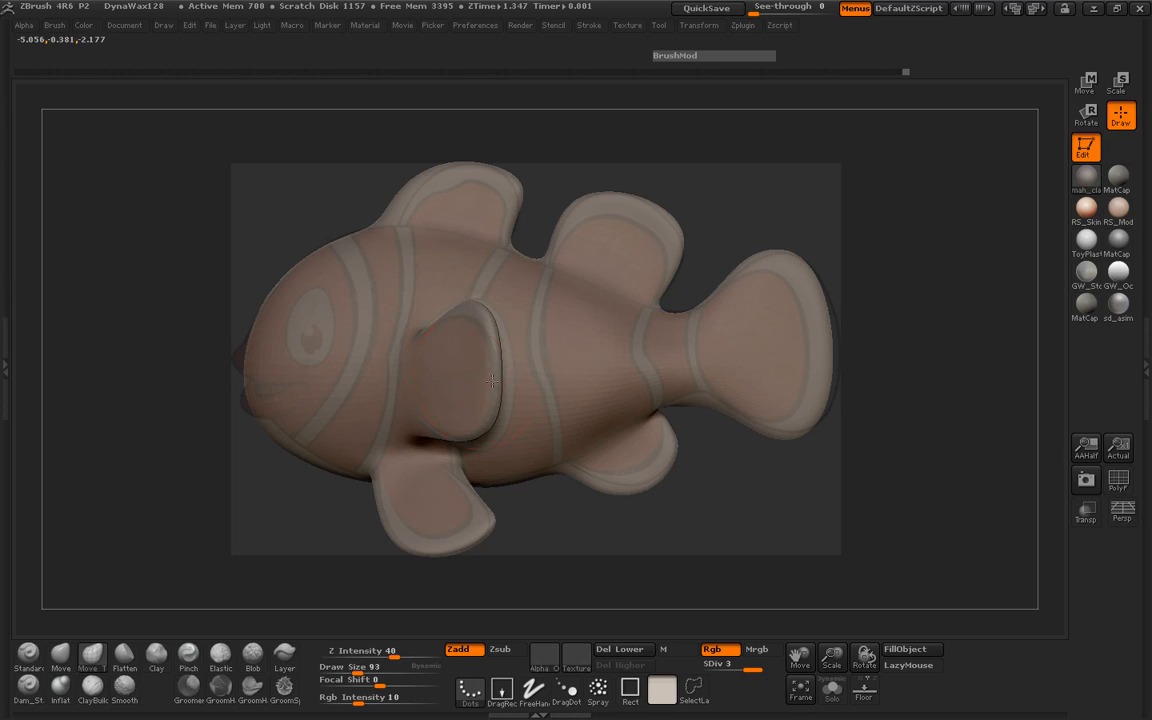
pyautogui.moveTo(492, 380); pyautogui.dragTo(508, 357)
pyautogui.moveTo(486, 434); pyautogui.dragTo(497, 443)
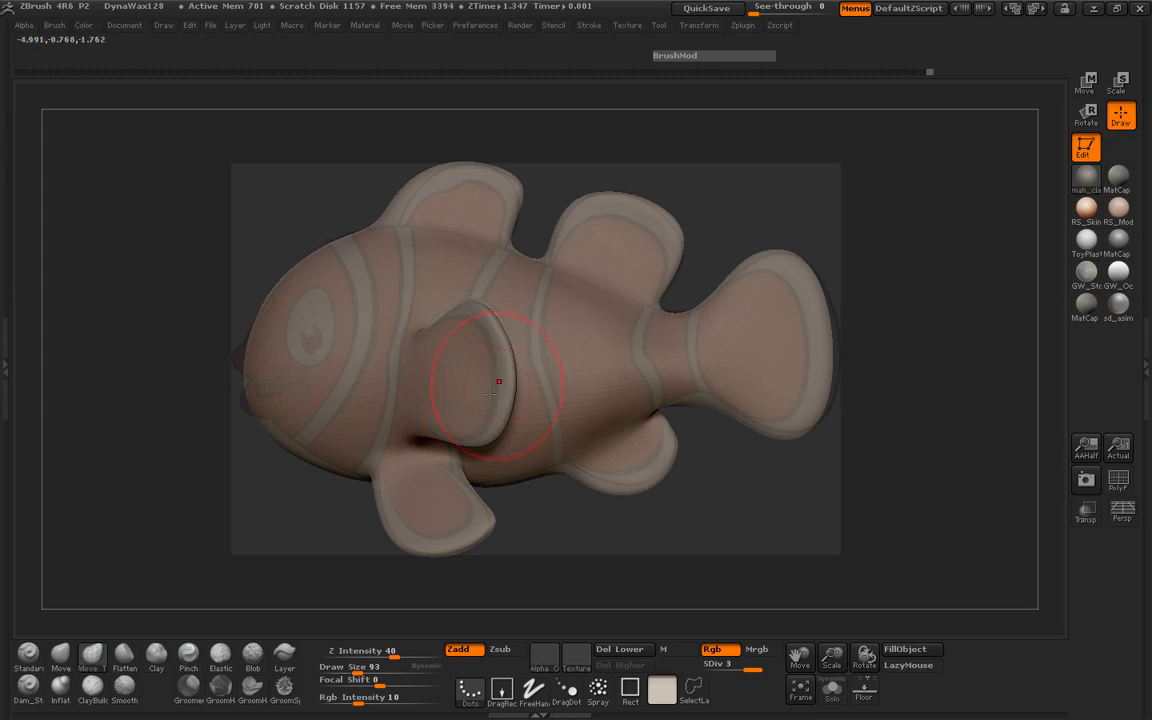
pyautogui.moveTo(171, 399)
pyautogui.mouseDown()
pyautogui.moveTo(290, 415)
pyautogui.moveTo(153, 438)
pyautogui.moveTo(270, 435)
pyautogui.moveTo(162, 442)
pyautogui.moveTo(200, 445)
pyautogui.mouseUp()
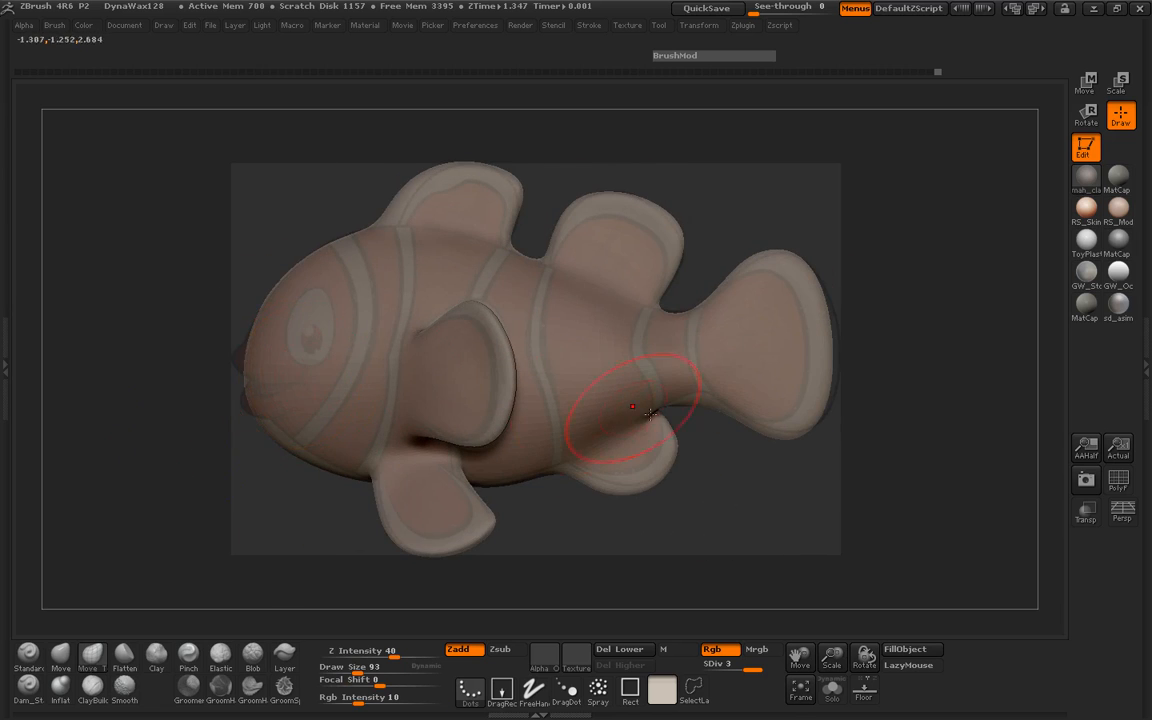
pyautogui.moveTo(706, 408); pyautogui.dragTo(706, 402)
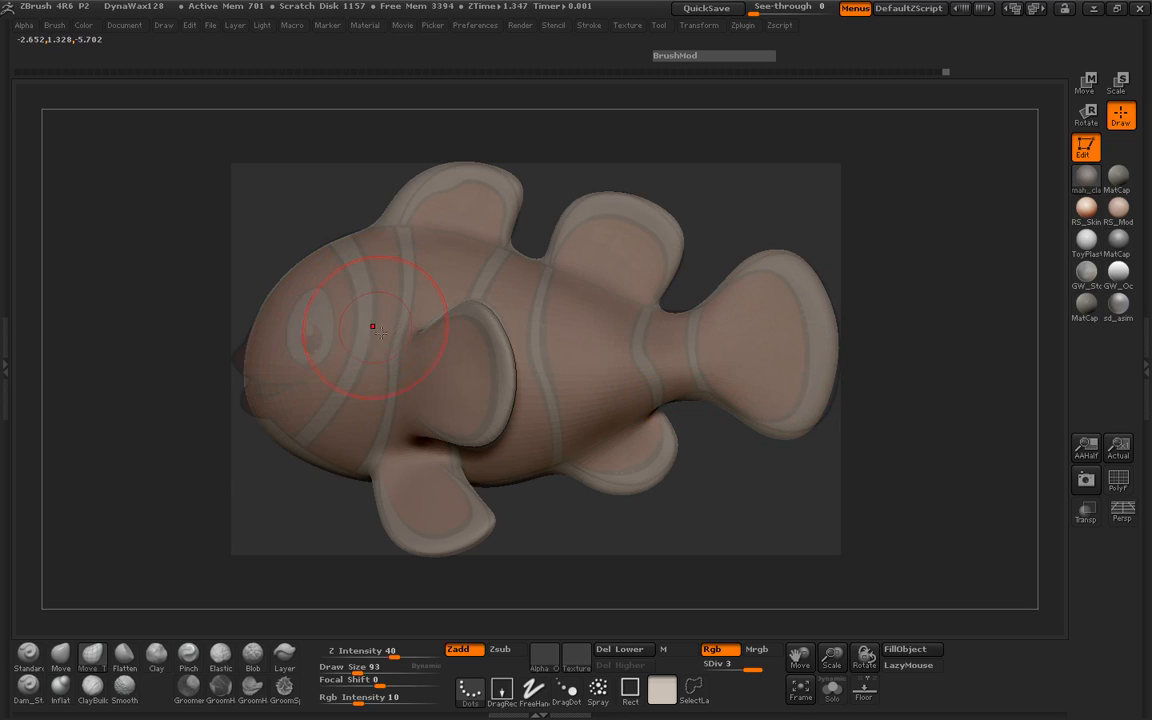
# Step: Reduce the brush's draw size to 25
pyautogui.press('space')
pyautogui.moveTo(381, 332); pyautogui.dragTo(362, 332)
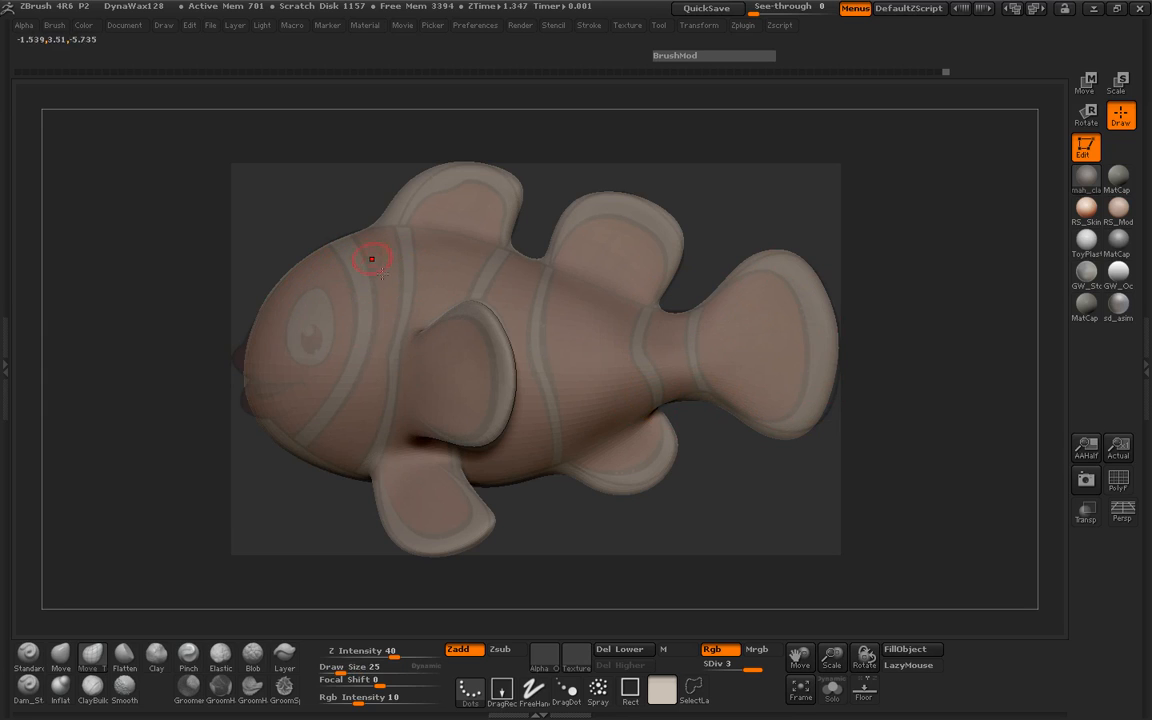
pyautogui.press('ctrl')
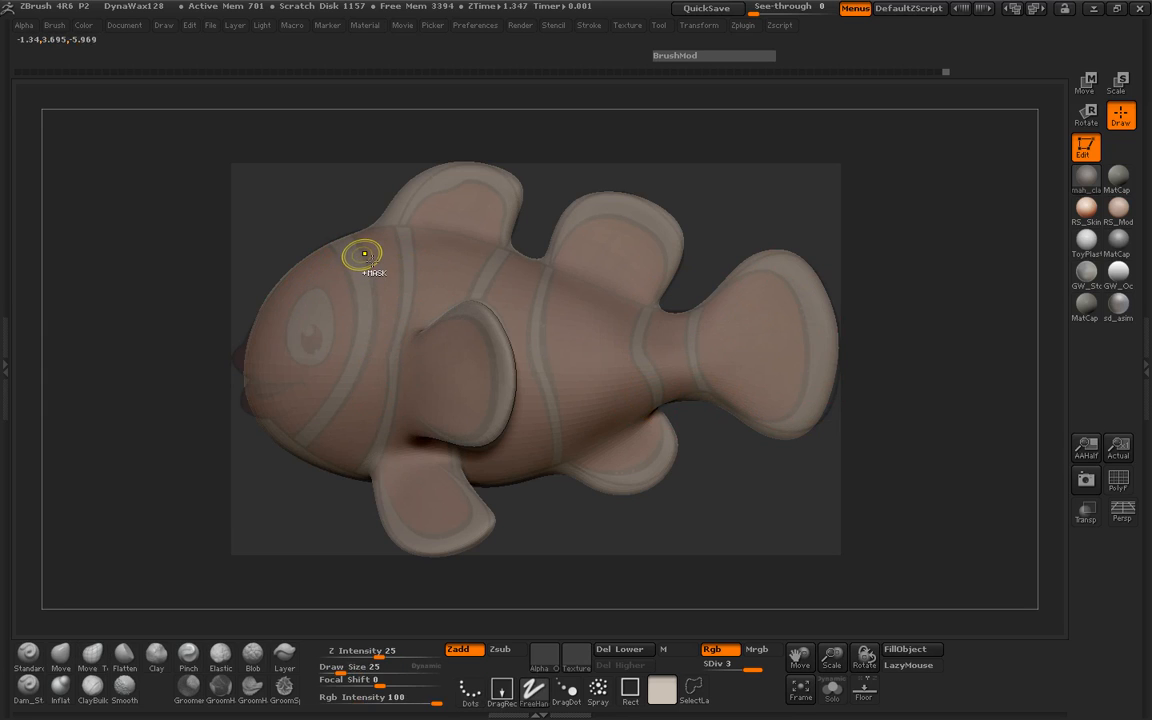
pyautogui.moveTo(364, 254)
pyautogui.keyDown('ctrl'); pyautogui.mouseDown()
pyautogui.moveTo(373, 376)
pyautogui.moveTo(328, 428)
pyautogui.mouseUp(); pyautogui.keyUp('ctrl')
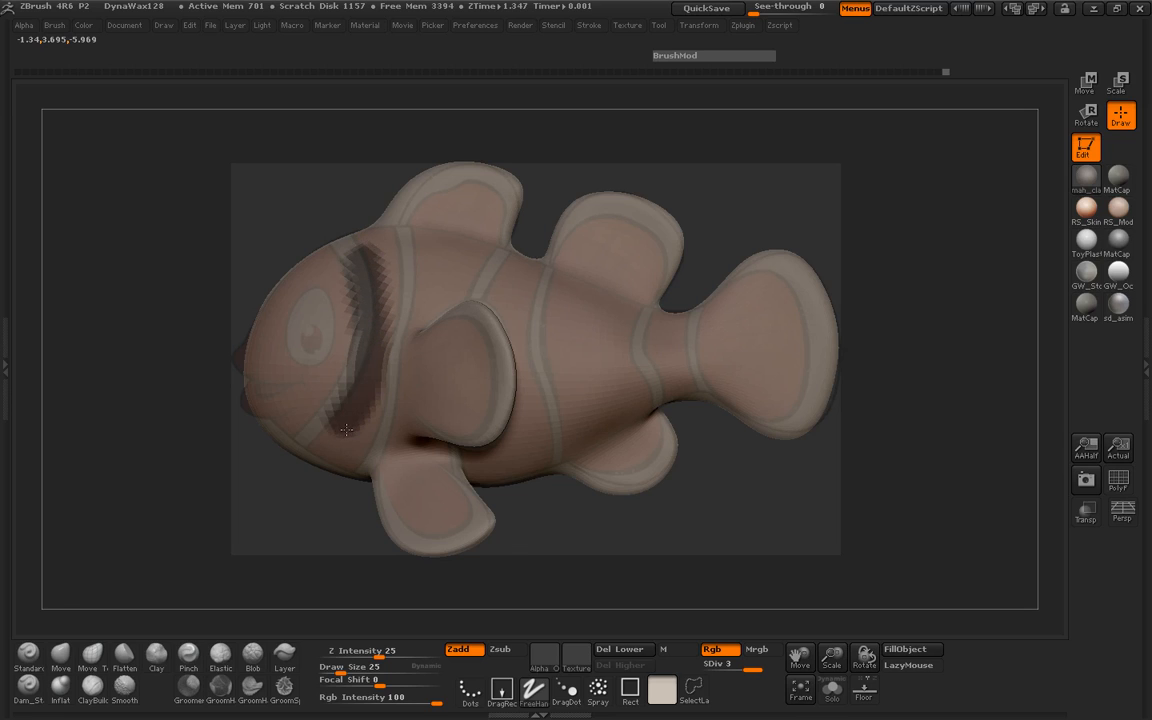
pyautogui.moveTo(361, 268)
pyautogui.keyDown('ctrl'); pyautogui.mouseDown()
pyautogui.moveTo(345, 388)
pyautogui.moveTo(370, 298)
pyautogui.mouseUp(); pyautogui.keyUp('ctrl')
pyautogui.keyDown('ctrl'); pyautogui.moveTo(175, 361); pyautogui.dragTo(188, 380); pyautogui.keyUp('ctrl')
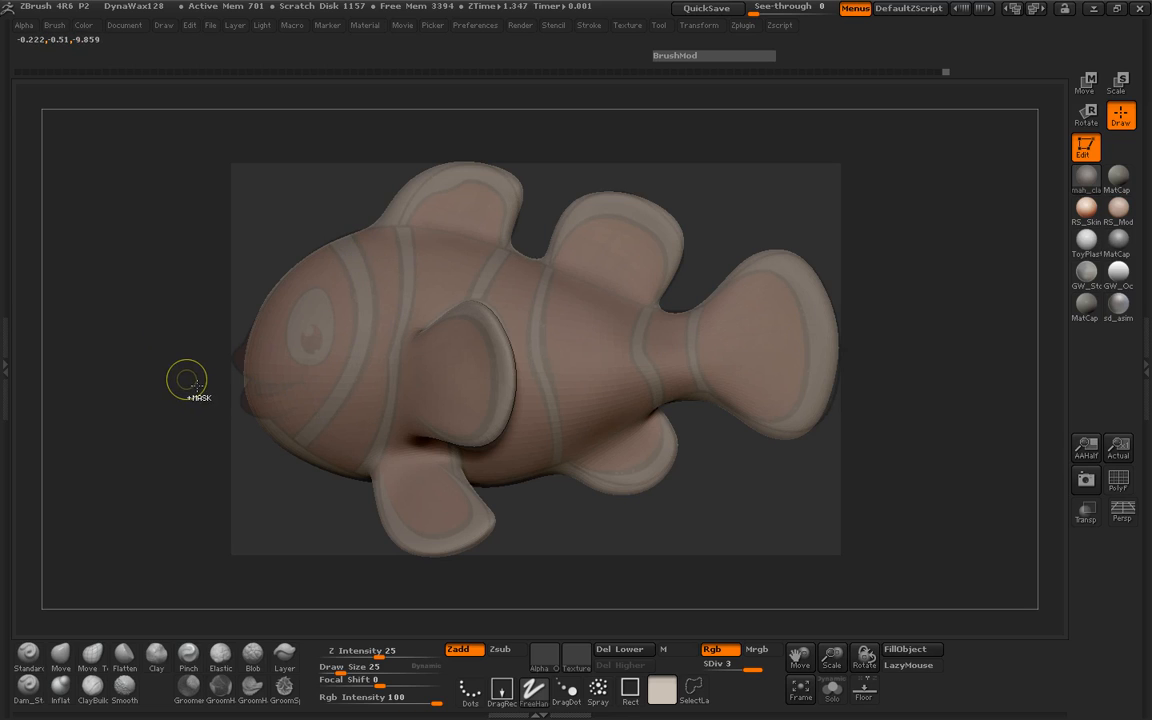
# Step: Subdivide the fish to level 4 and mask everything except the curved reference band behind the eye
pyautogui.hotkey('ctrl', 'd')
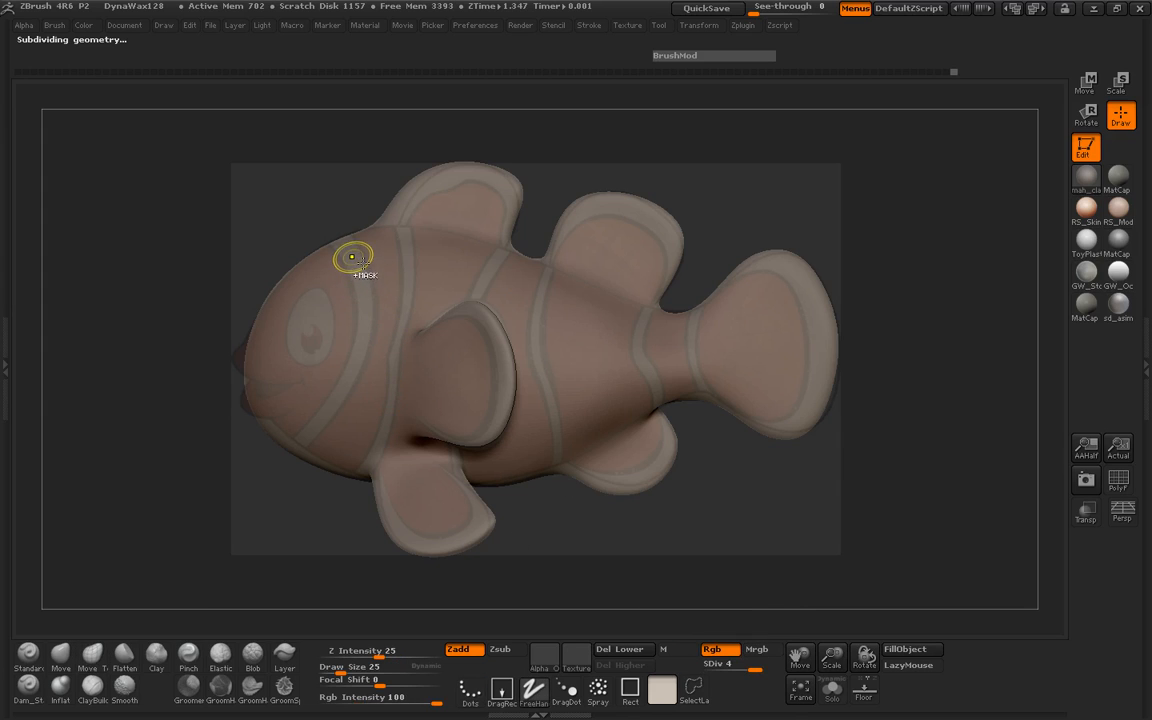
pyautogui.moveTo(352, 258)
pyautogui.keyDown('ctrl'); pyautogui.mouseDown()
pyautogui.moveTo(357, 395)
pyautogui.moveTo(326, 445)
pyautogui.mouseUp(); pyautogui.keyUp('ctrl')
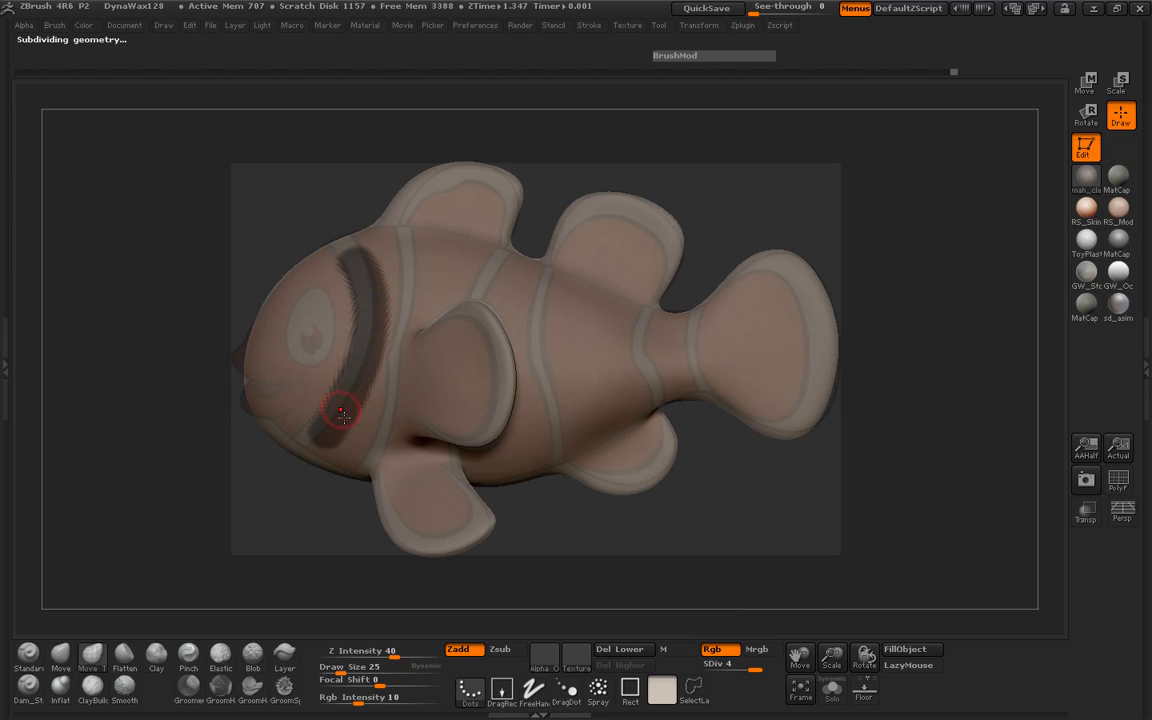
pyautogui.keyDown('ctrl'); pyautogui.click(134, 420); pyautogui.keyUp('ctrl')
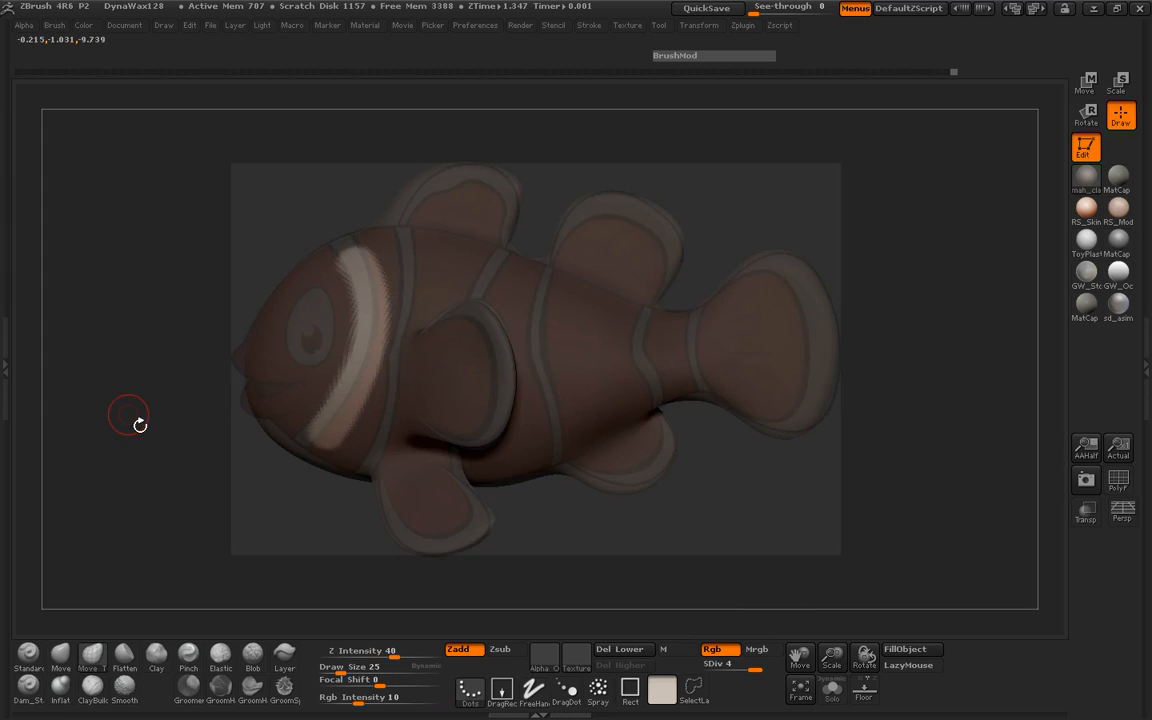
pyautogui.moveTo(136, 422)
pyautogui.mouseDown()
pyautogui.moveTo(260, 426)
pyautogui.moveTo(154, 429)
pyautogui.mouseUp()
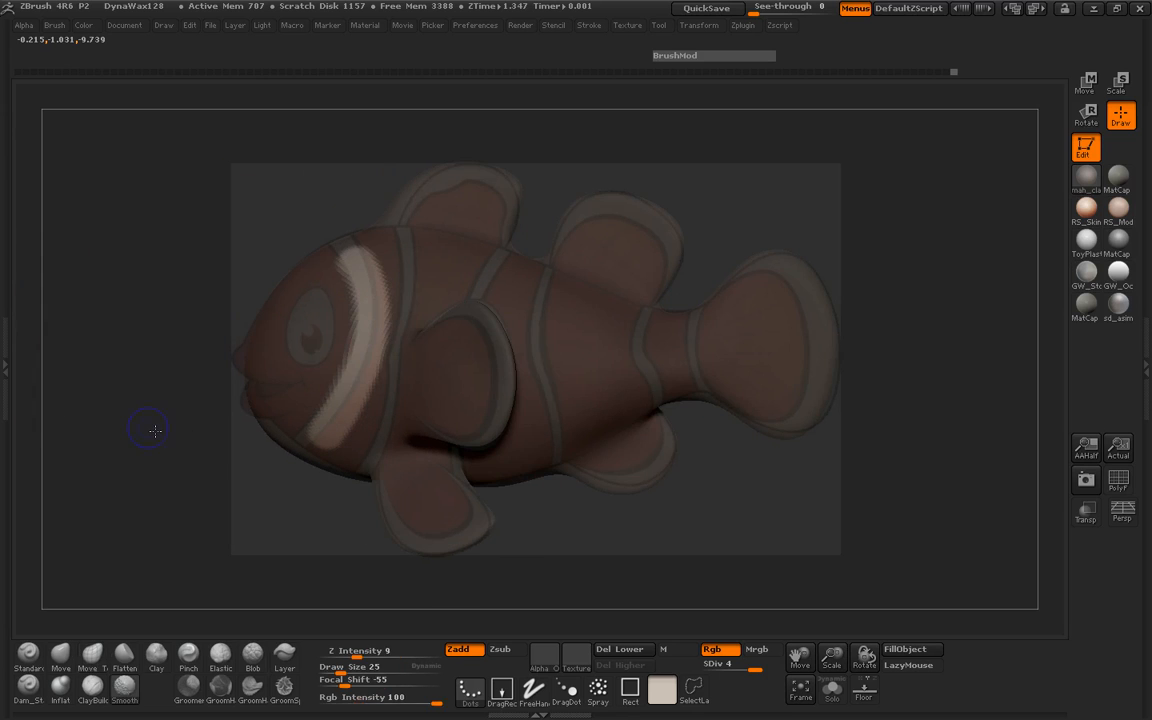
# Step: Hide the reference and build up the unmasked band with ClayBuildup at Z Intensity 8, draw size 52 and focal shift 26
pyautogui.hotkey('shift', 'z')
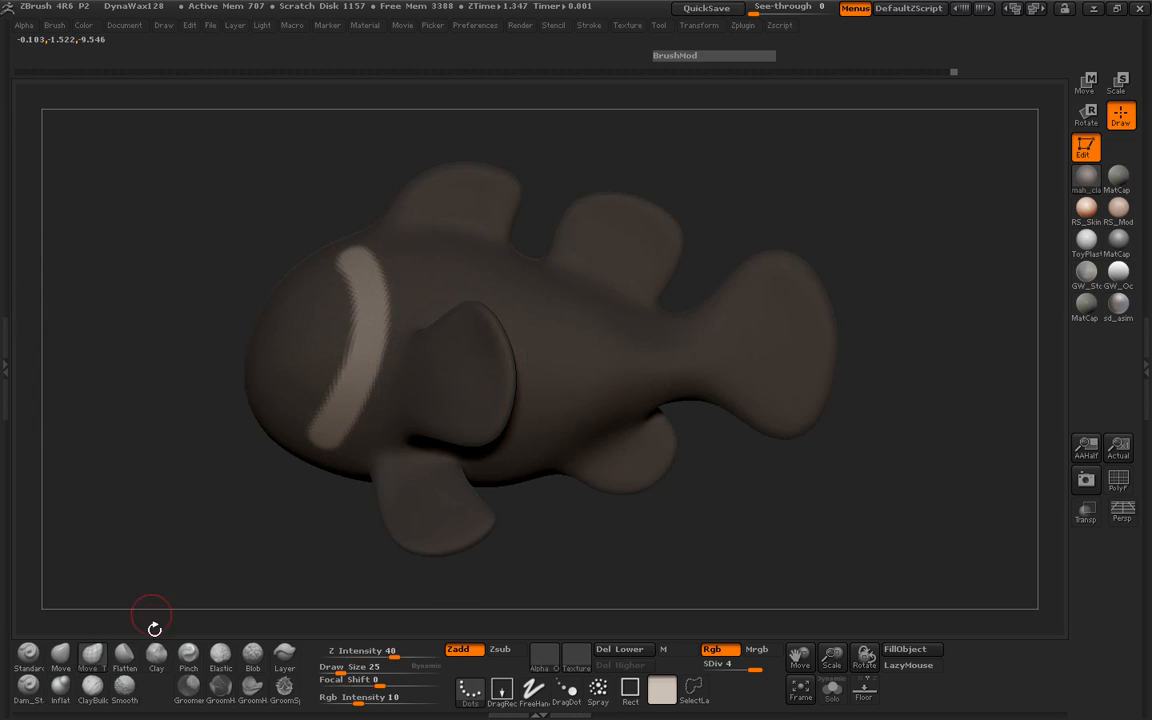
pyautogui.click(92, 686)
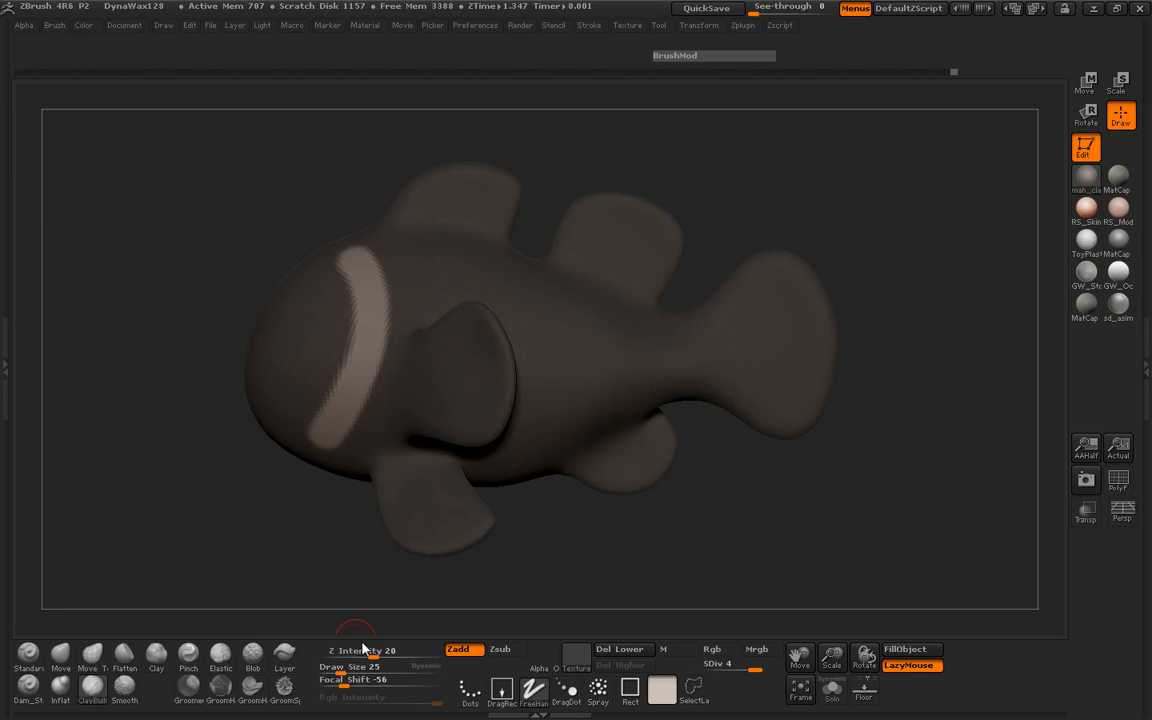
pyautogui.moveTo(364, 654); pyautogui.dragTo(355, 655)
pyautogui.press('space')
pyautogui.moveTo(390, 488); pyautogui.dragTo(447, 491)
pyautogui.moveTo(379, 473); pyautogui.dragTo(390, 473)
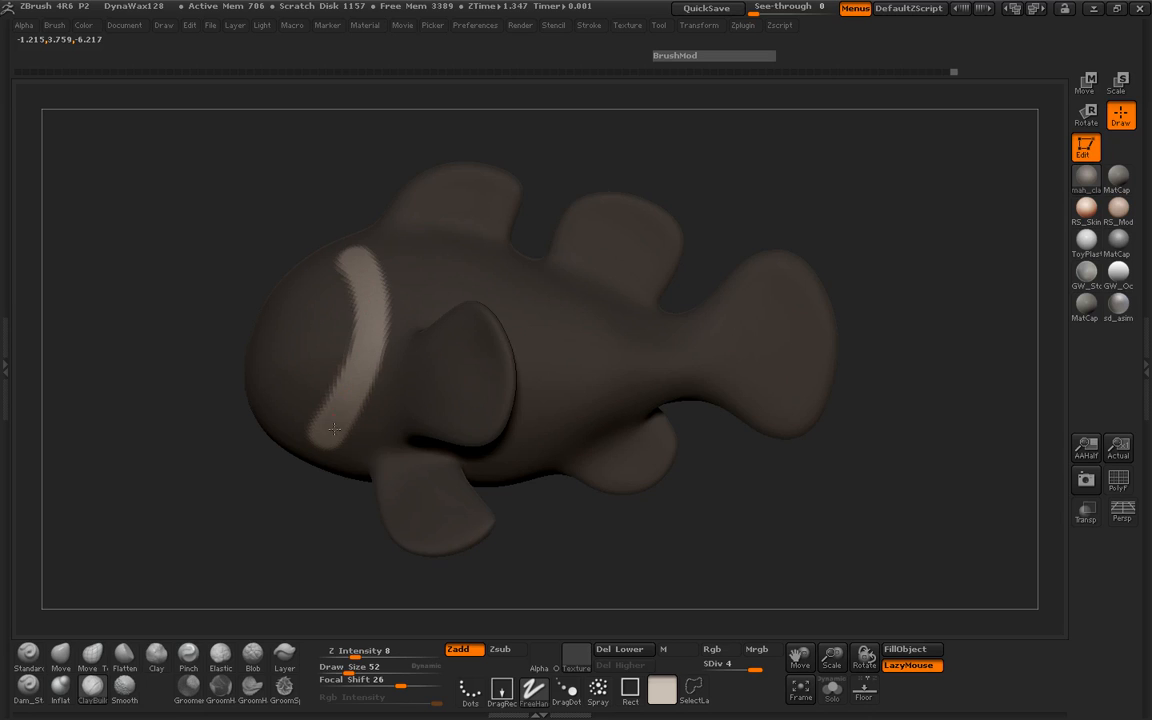
pyautogui.moveTo(334, 429); pyautogui.dragTo(349, 269)
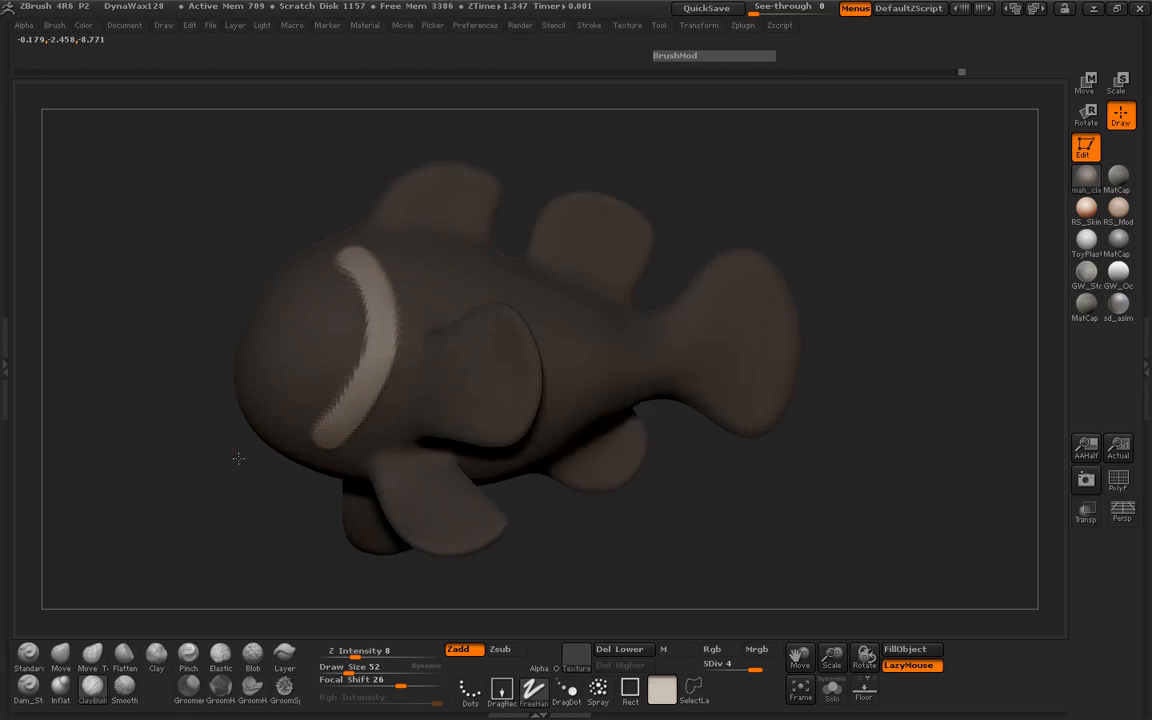
pyautogui.moveTo(237, 458); pyautogui.dragTo(367, 398)
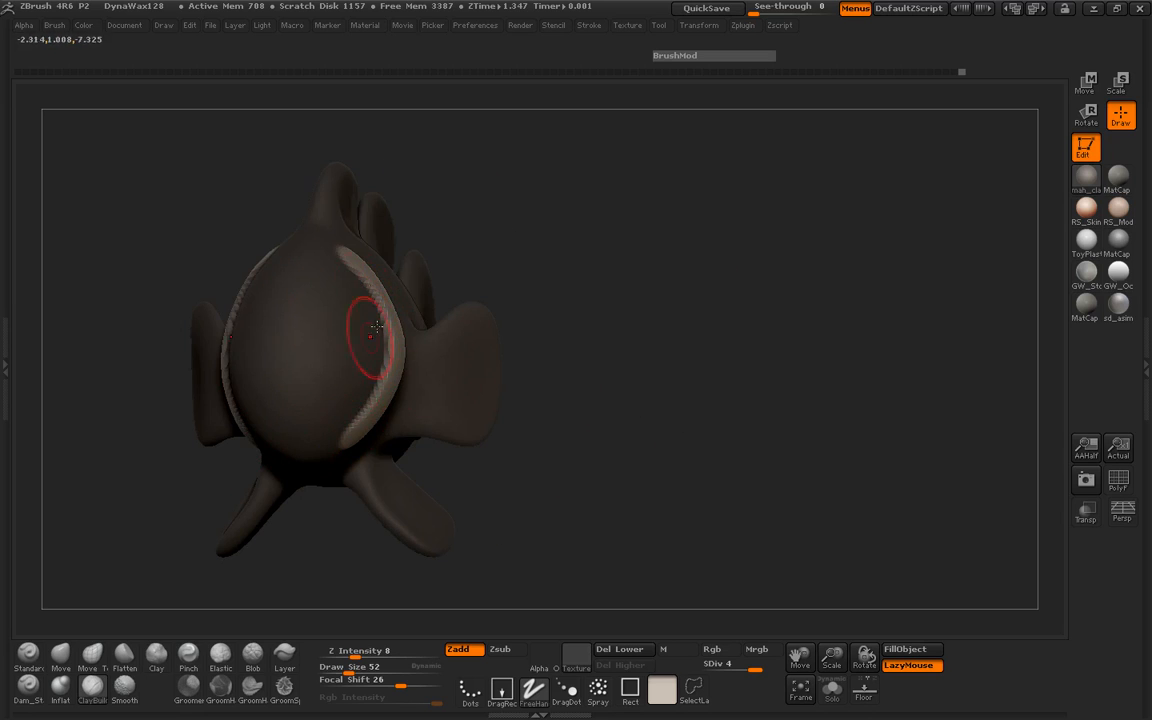
# Step: Clear the mask and smooth the jagged front edge of the raised band at draw size 37
pyautogui.keyDown('ctrl'); pyautogui.moveTo(588, 358); pyautogui.dragTo(539, 429); pyautogui.keyUp('ctrl')
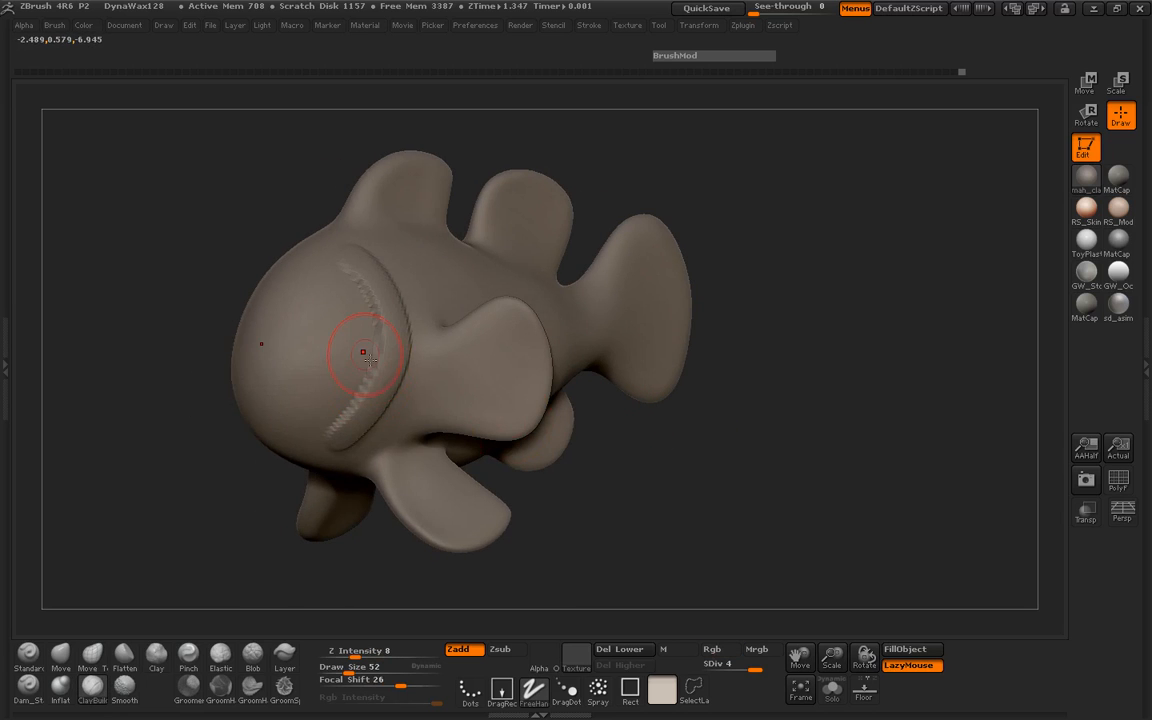
pyautogui.press('space')
pyautogui.moveTo(370, 360); pyautogui.dragTo(358, 359)
pyautogui.keyDown('shift'); pyautogui.moveTo(347, 266); pyautogui.dragTo(377, 313); pyautogui.keyUp('shift')
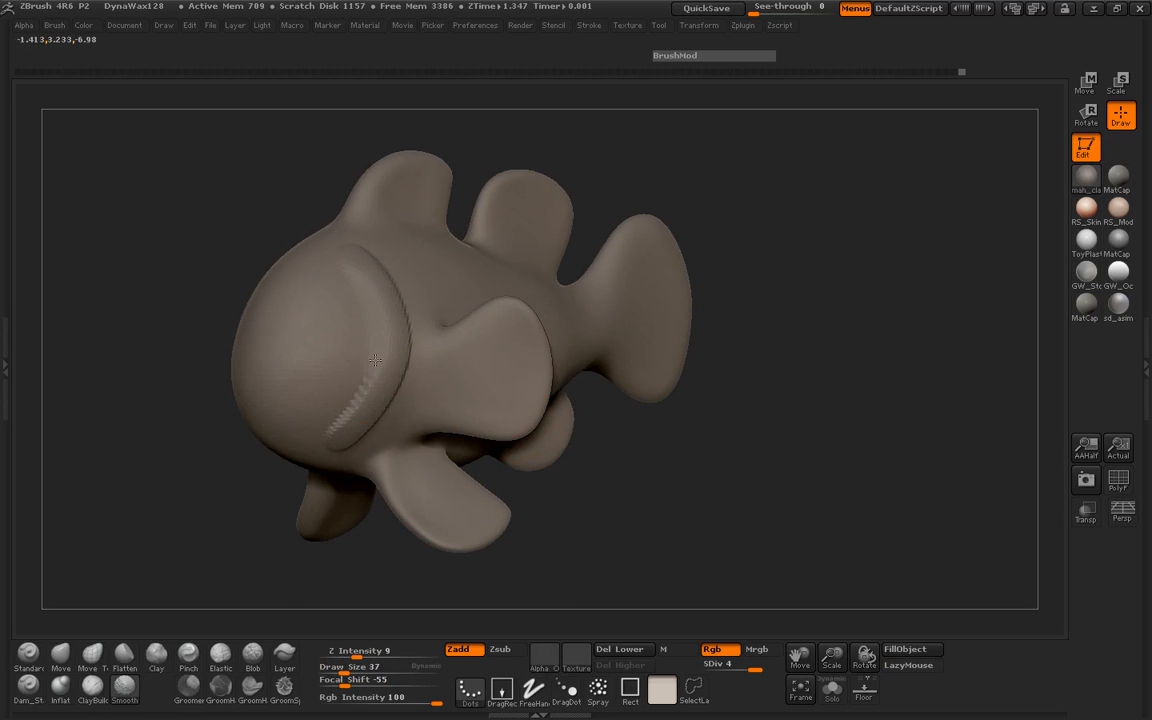
pyautogui.keyDown('shift'); pyautogui.moveTo(350, 291); pyautogui.dragTo(366, 336); pyautogui.keyUp('shift')
pyautogui.moveTo(765, 392); pyautogui.dragTo(655, 398)
pyautogui.moveTo(211, 447)
pyautogui.mouseDown()
pyautogui.moveTo(208, 481)
pyautogui.moveTo(238, 478)
pyautogui.mouseUp()
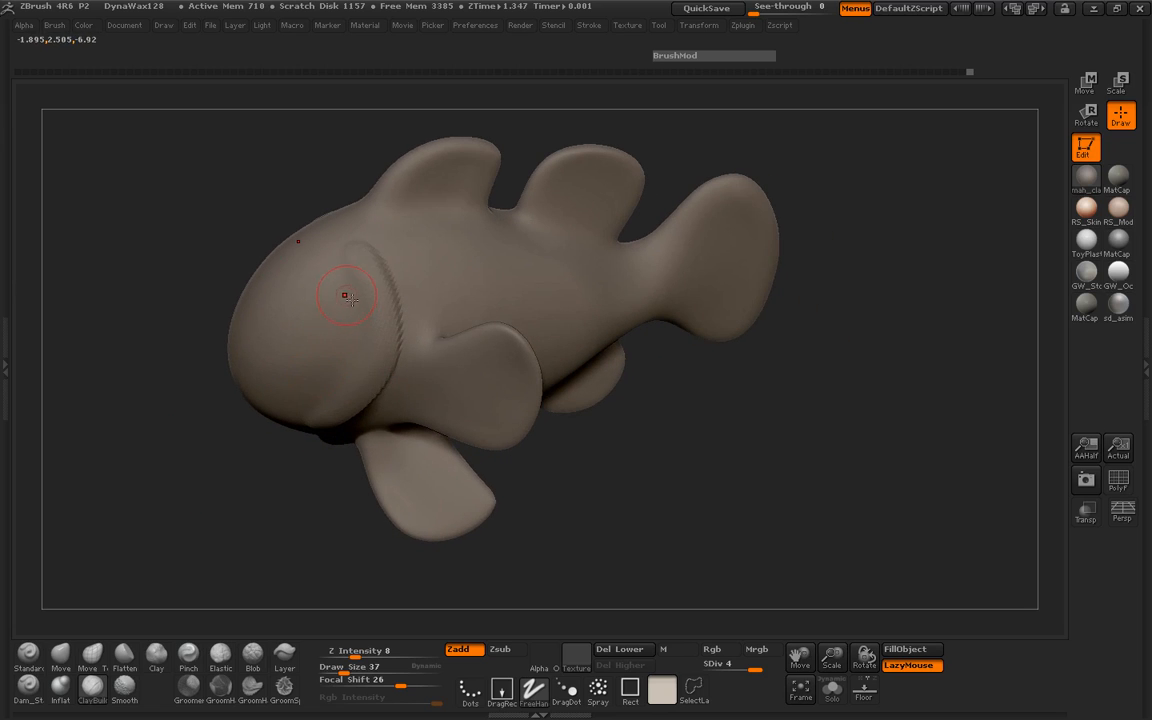
pyautogui.moveTo(271, 424); pyautogui.dragTo(185, 432)
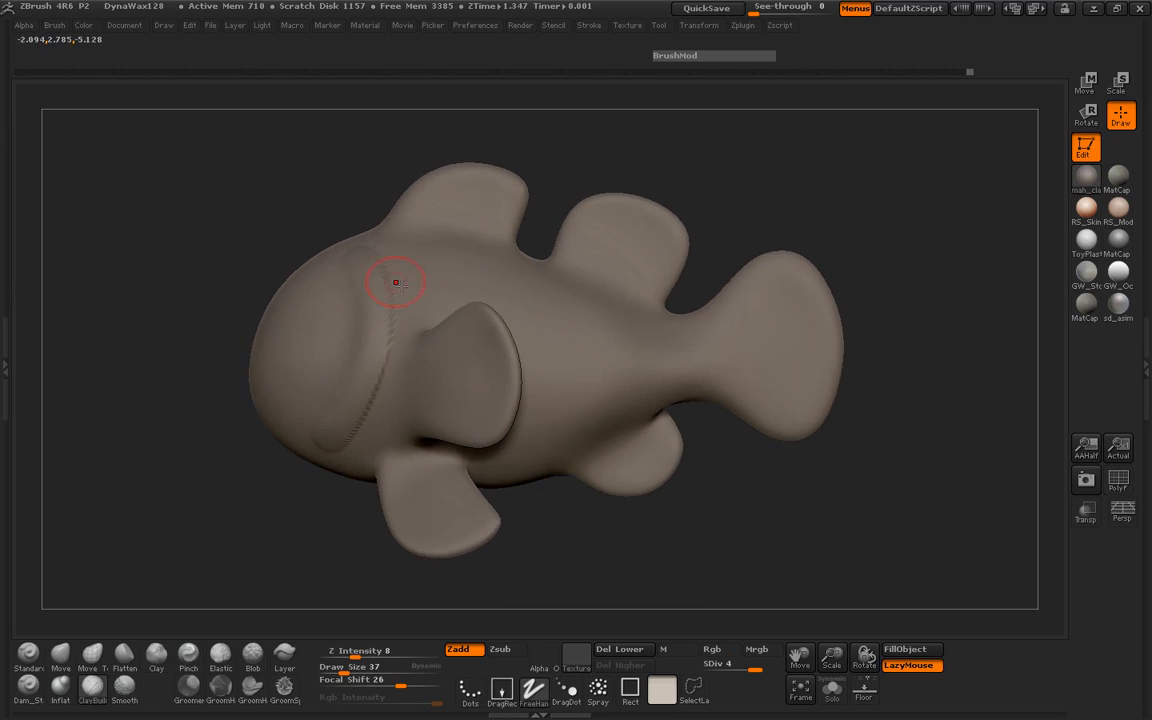
# Step: Mask everything except a narrow strip along the rear edge of the raised band, painted at draw size 15
pyautogui.press('space')
pyautogui.moveTo(405, 284); pyautogui.dragTo(395, 284)
pyautogui.press('ctrl')
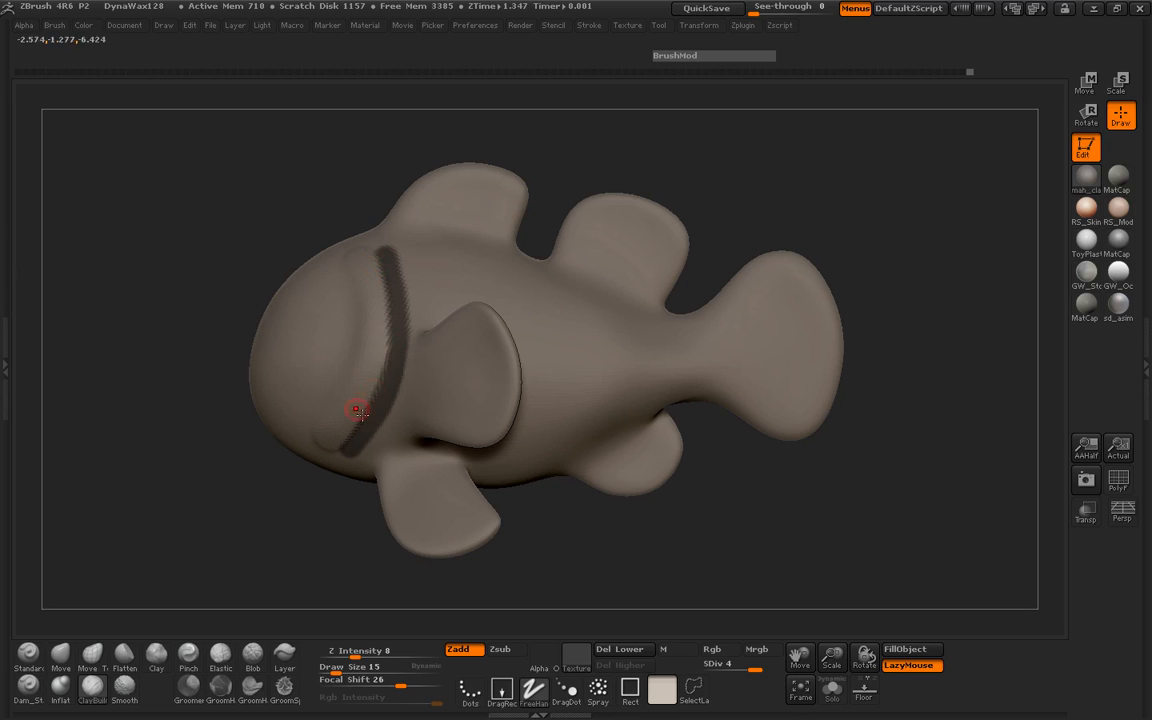
pyautogui.moveTo(188, 393); pyautogui.dragTo(272, 398)
pyautogui.keyDown('ctrl'); pyautogui.click(784, 360); pyautogui.keyUp('ctrl')
pyautogui.moveTo(784, 360); pyautogui.dragTo(764, 429)
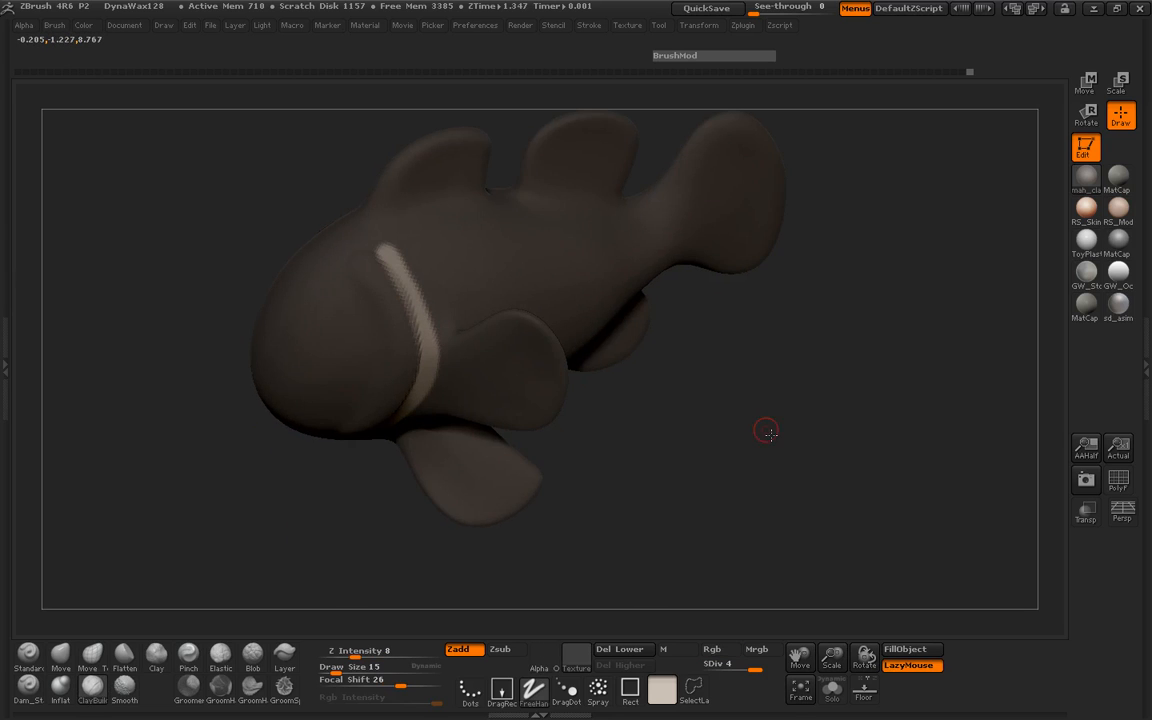
# Step: Push the unmasked strip behind the gill cover inward with Move Topological at draw size 97
pyautogui.moveTo(563, 430); pyautogui.dragTo(522, 426)
pyautogui.keyDown('ctrl'); pyautogui.moveTo(402, 382); pyautogui.dragTo(350, 403, button='right'); pyautogui.keyUp('ctrl')
pyautogui.click(92, 655)
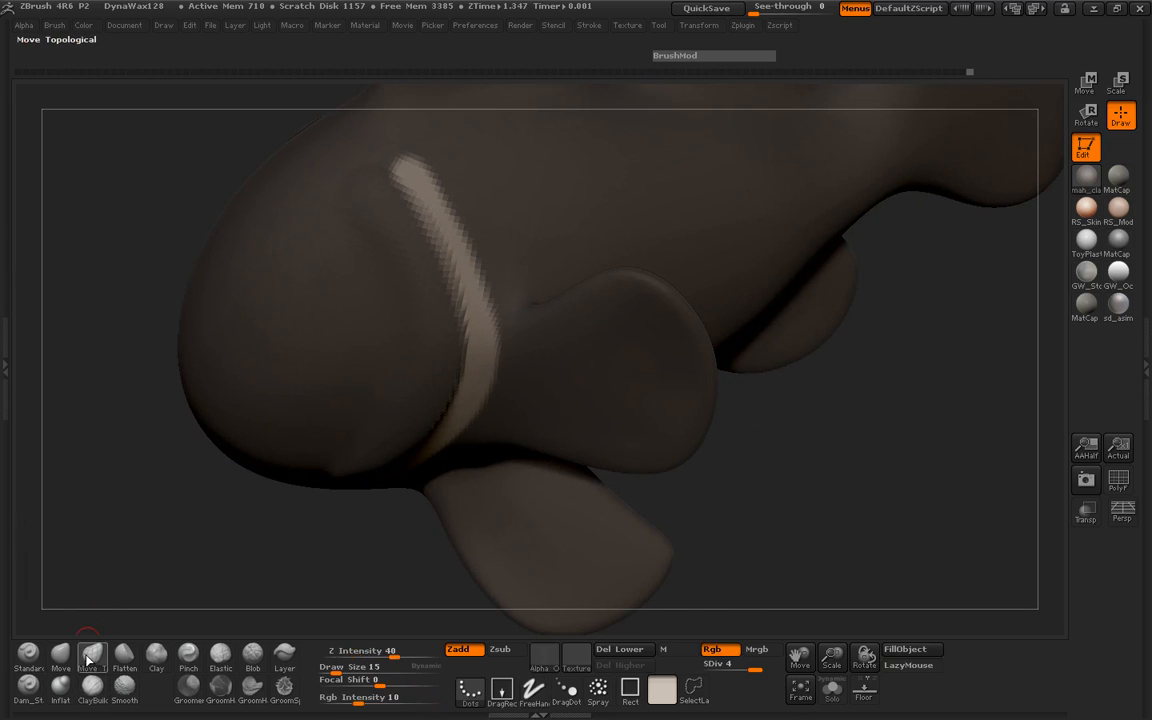
pyautogui.press('space')
pyautogui.moveTo(404, 345); pyautogui.dragTo(413, 344)
pyautogui.moveTo(128, 331); pyautogui.dragTo(248, 345)
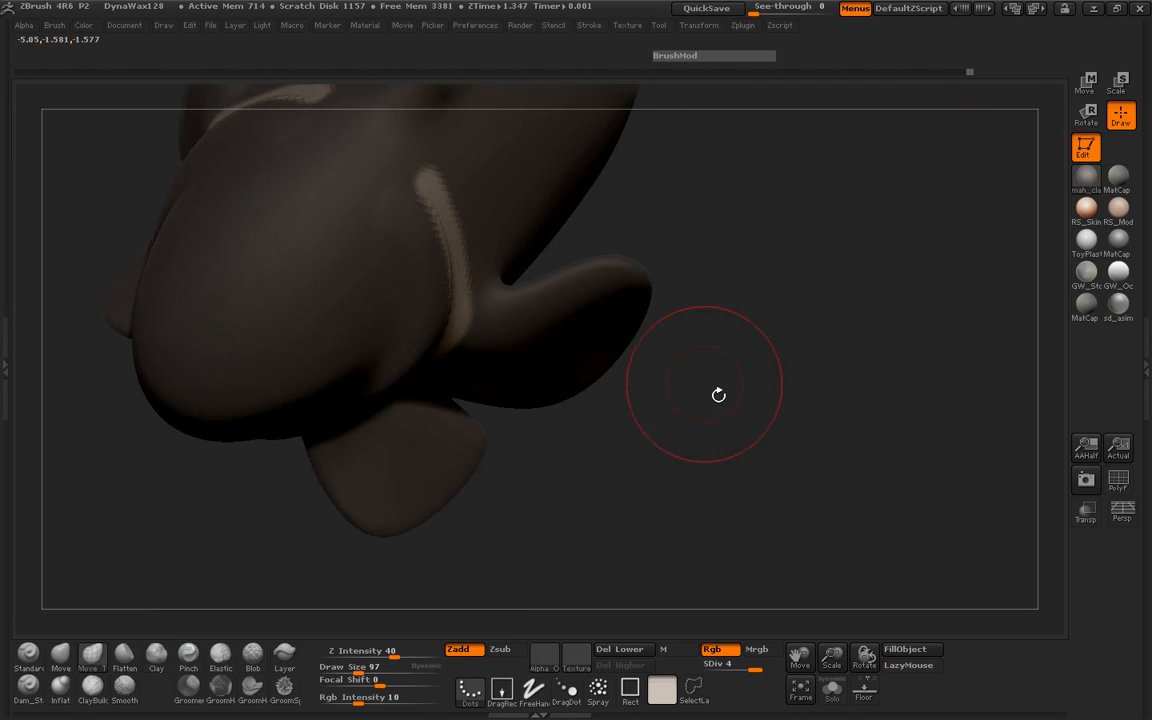
pyautogui.moveTo(717, 393); pyautogui.dragTo(675, 381)
pyautogui.moveTo(442, 250); pyautogui.dragTo(450, 302)
pyautogui.moveTo(611, 418)
pyautogui.mouseDown()
pyautogui.moveTo(648, 242)
pyautogui.moveTo(682, 250)
pyautogui.mouseUp()
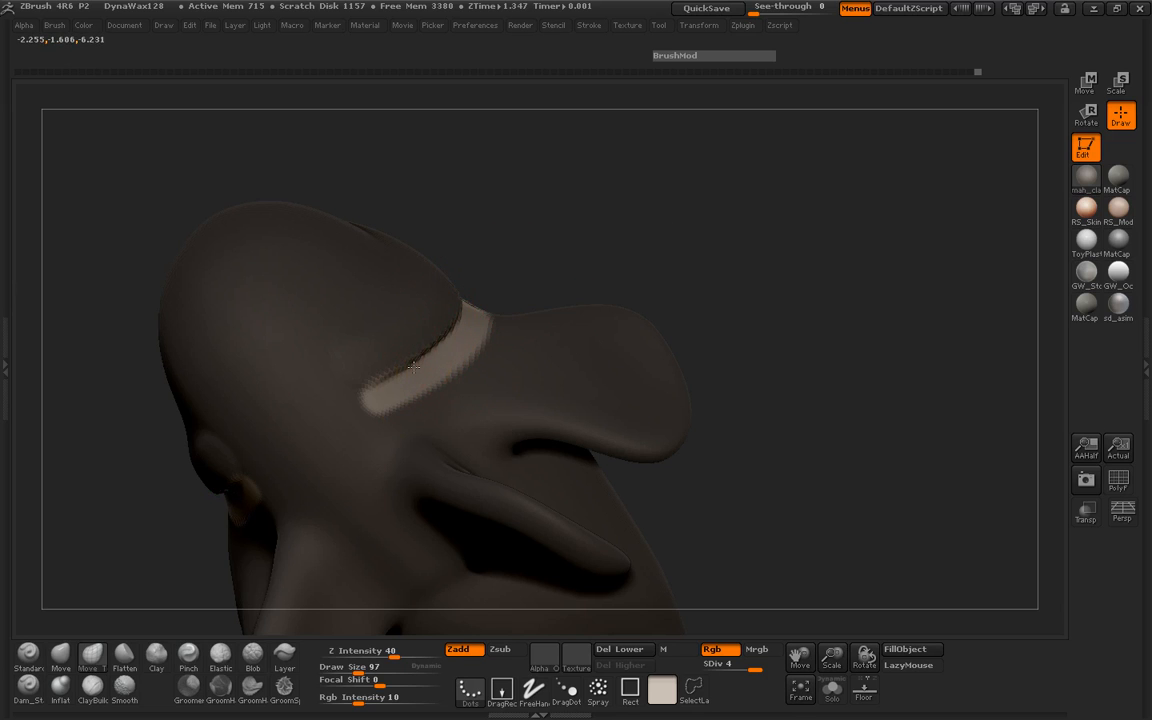
pyautogui.moveTo(405, 373); pyautogui.dragTo(408, 370)
# Step: Shift the strip's front edge forward beneath the gill cover along the underside and the upper stretch near the dorsal fin
pyautogui.moveTo(585, 228)
pyautogui.mouseDown()
pyautogui.moveTo(425, 292)
pyautogui.moveTo(505, 280)
pyautogui.moveTo(404, 314)
pyautogui.mouseUp()
pyautogui.moveTo(204, 290)
pyautogui.mouseDown()
pyautogui.moveTo(535, 234)
pyautogui.moveTo(522, 240)
pyautogui.mouseUp()
pyautogui.moveTo(372, 317); pyautogui.dragTo(364, 295)
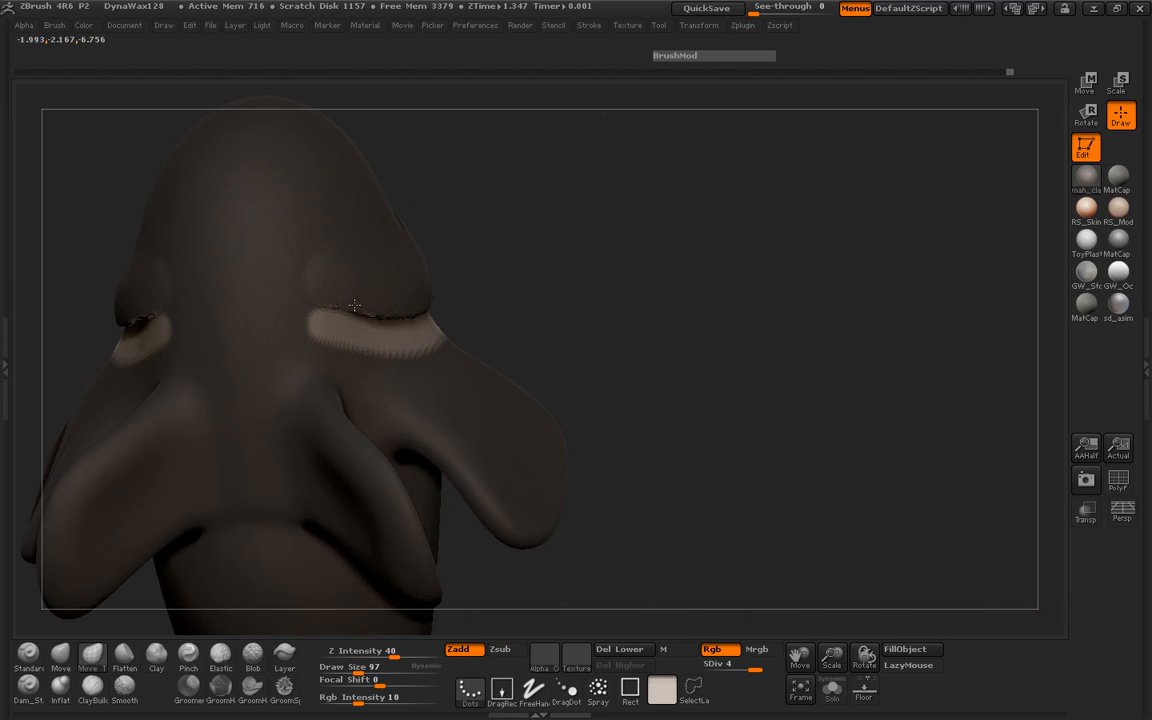
pyautogui.moveTo(500, 290); pyautogui.dragTo(547, 260)
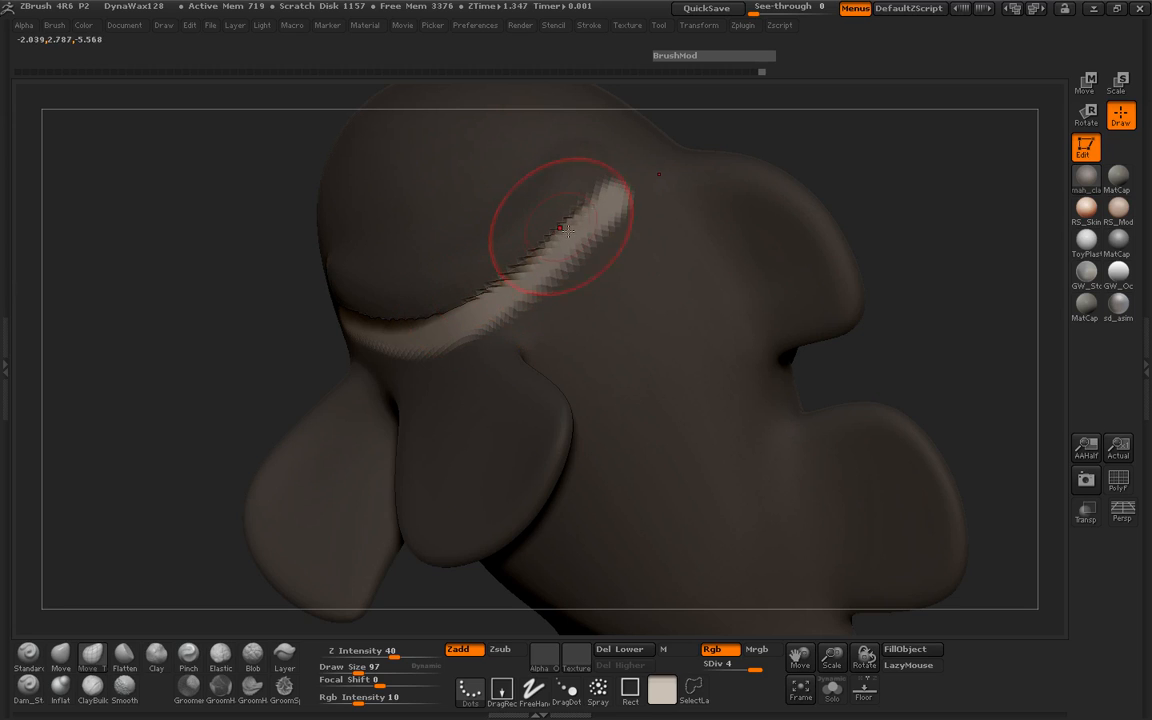
pyautogui.moveTo(279, 307); pyautogui.dragTo(240, 316)
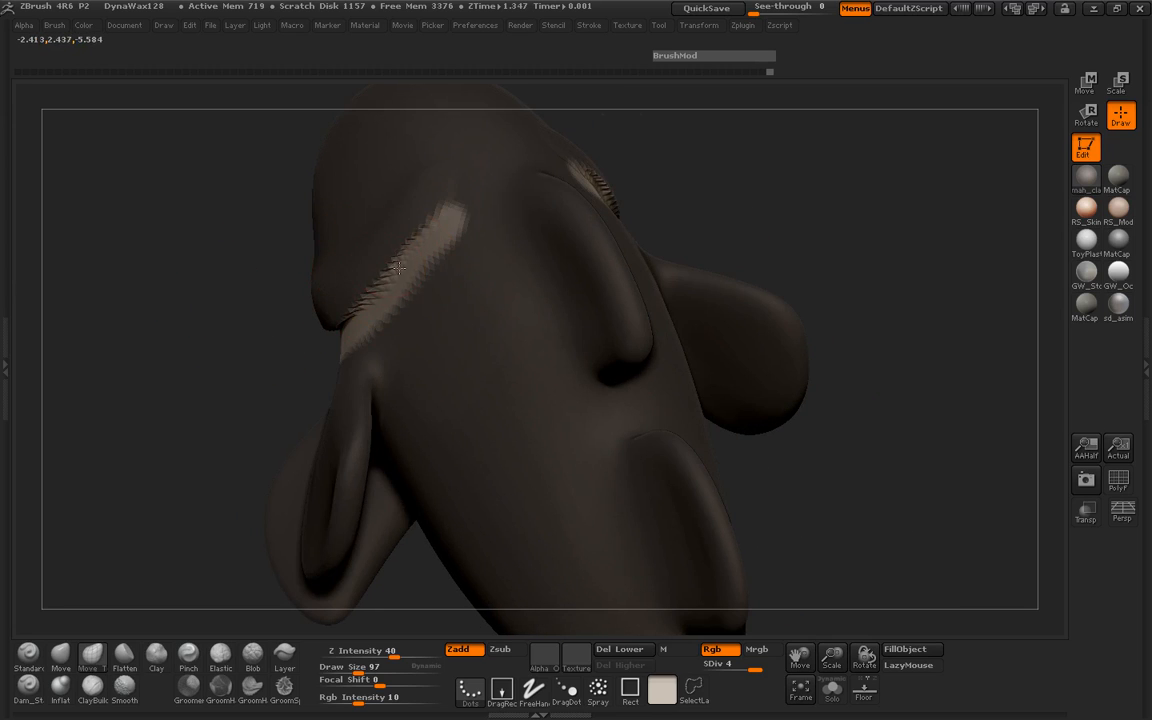
pyautogui.moveTo(408, 243); pyautogui.dragTo(390, 219)
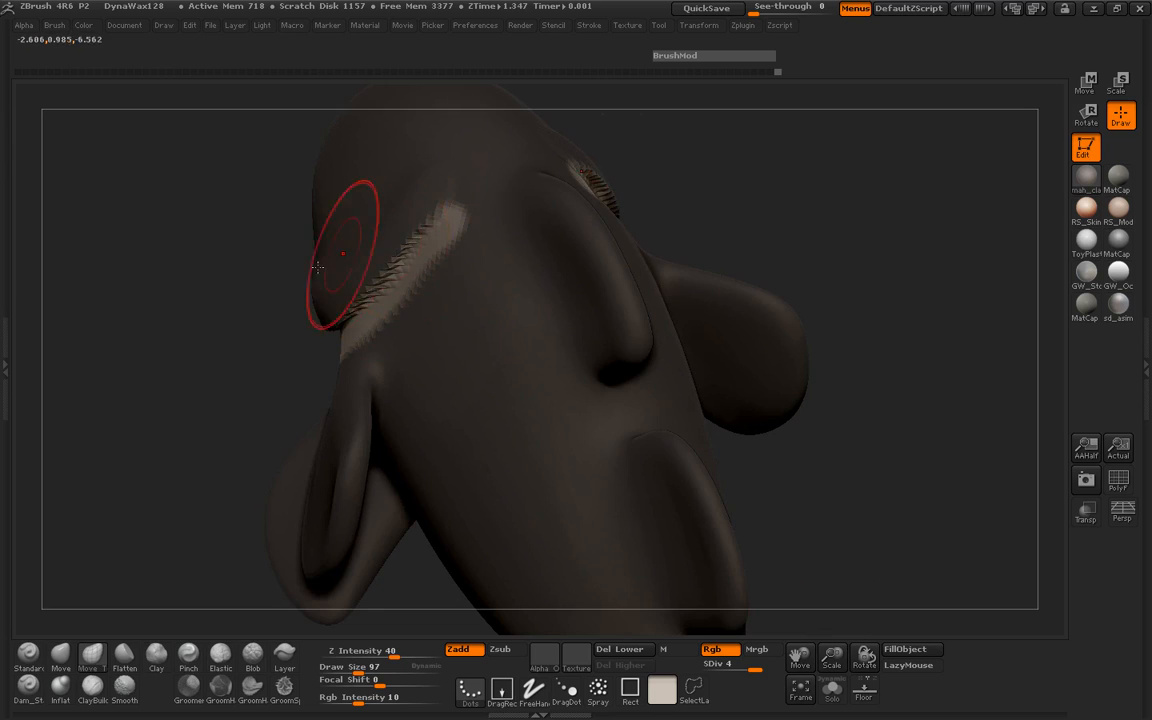
pyautogui.moveTo(255, 275); pyautogui.dragTo(302, 272)
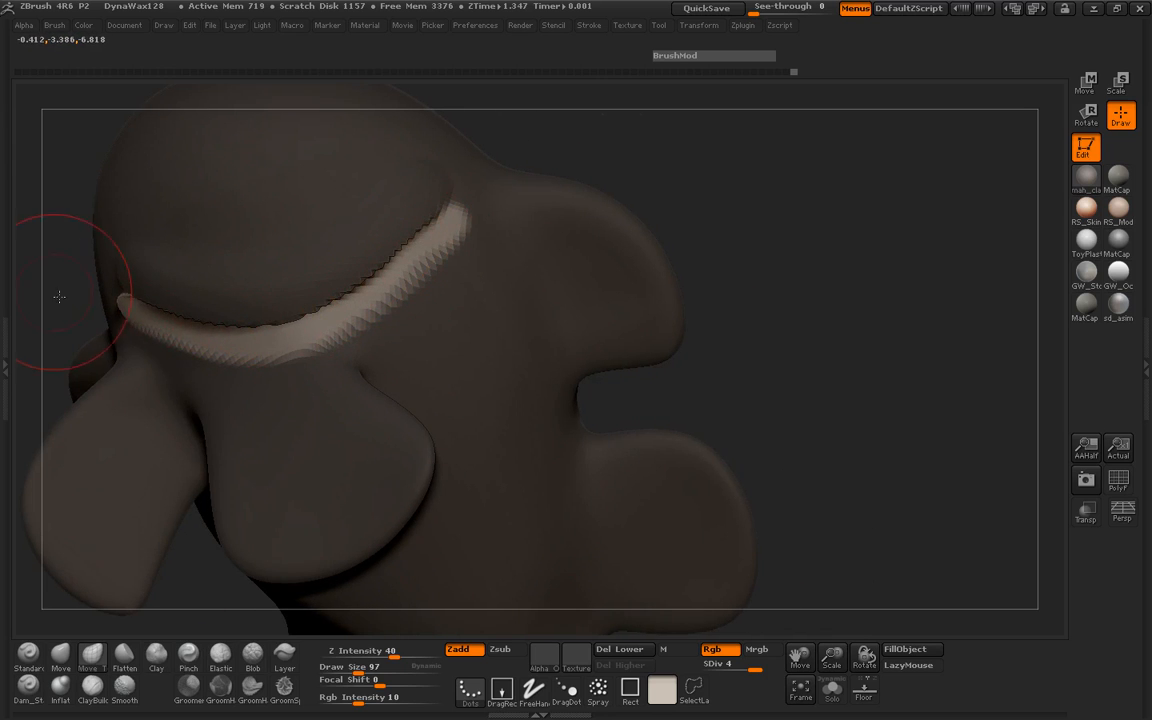
# Step: Tuck the lower end of the unmasked strip under the gill cover's rim with Move Topological
pyautogui.moveTo(59, 296); pyautogui.dragTo(270, 309)
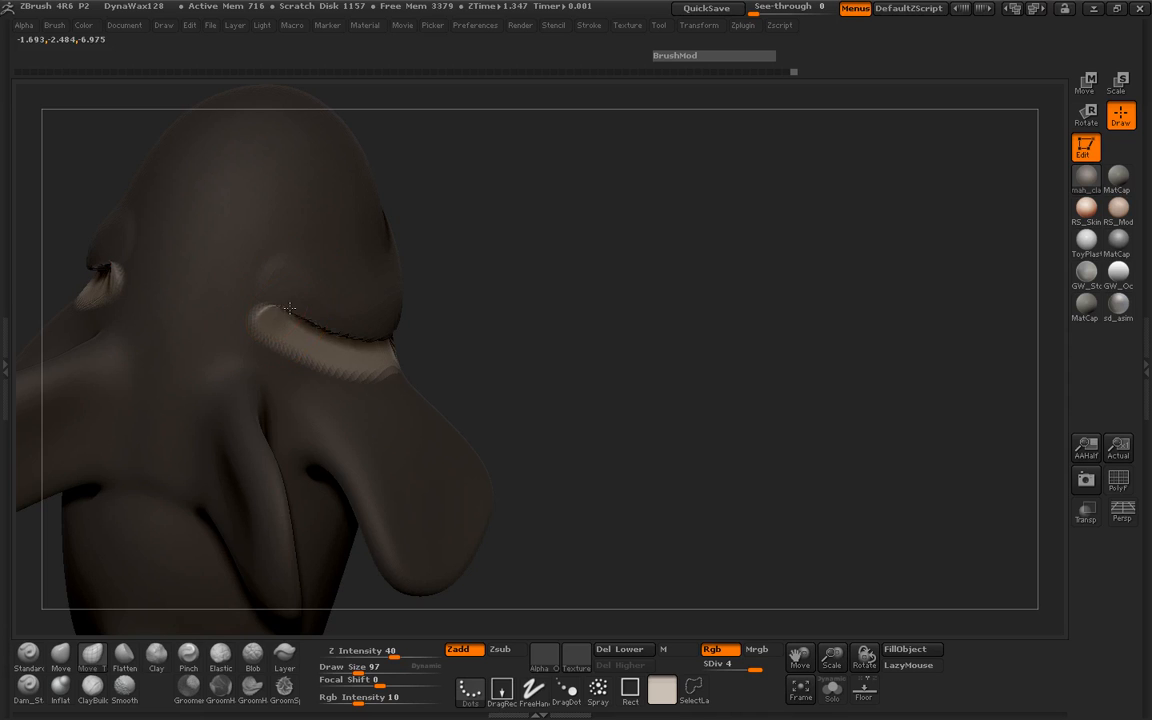
pyautogui.moveTo(492, 314); pyautogui.dragTo(295, 310)
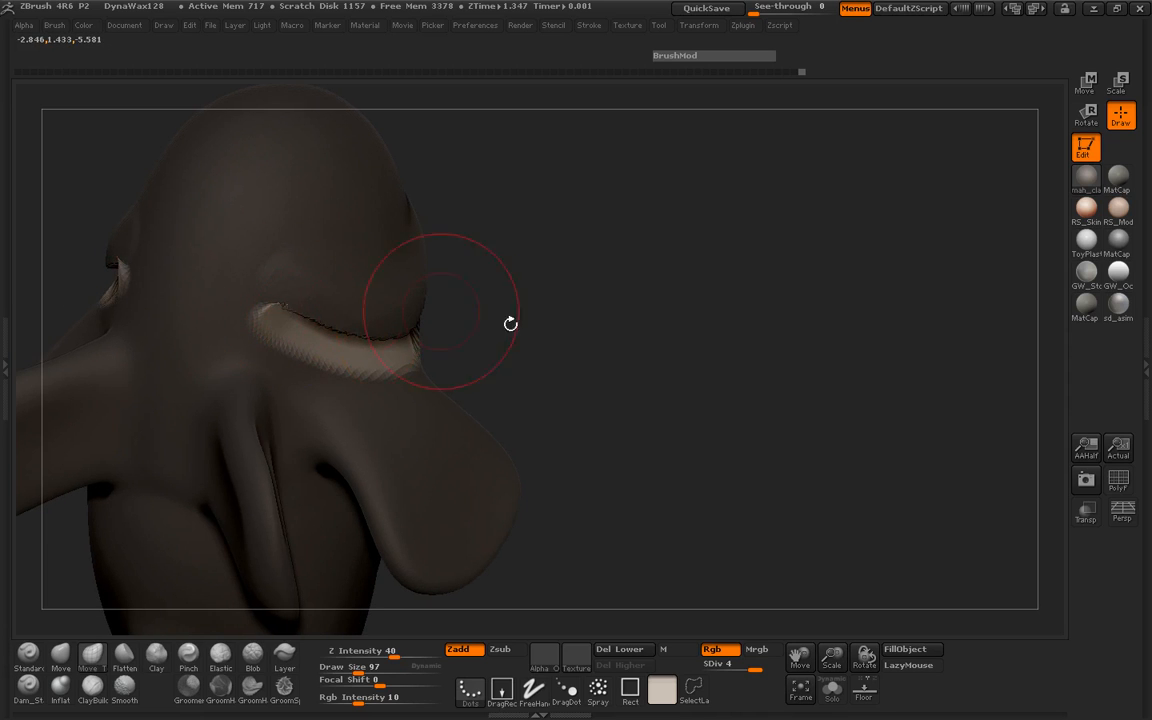
pyautogui.moveTo(510, 323)
pyautogui.mouseDown()
pyautogui.moveTo(149, 231)
pyautogui.moveTo(155, 330)
pyautogui.moveTo(604, 424)
pyautogui.mouseUp()
pyautogui.moveTo(740, 424); pyautogui.dragTo(565, 400)
pyautogui.moveTo(378, 373); pyautogui.dragTo(388, 358)
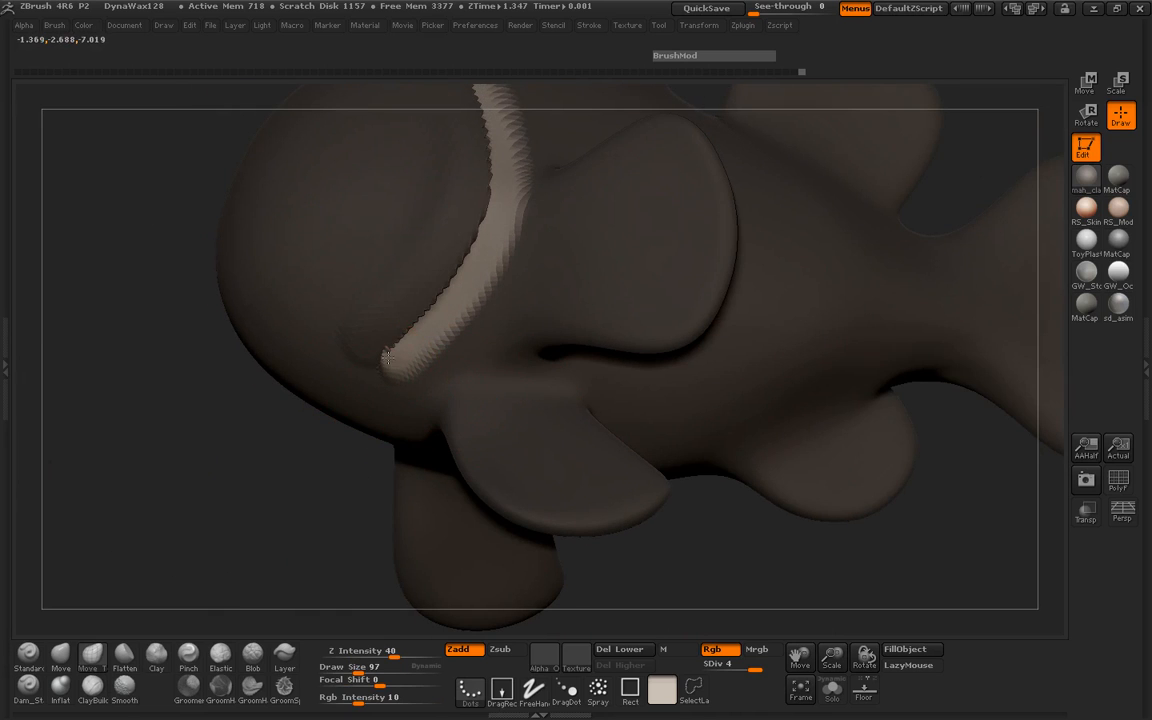
pyautogui.moveTo(214, 353)
pyautogui.mouseDown()
pyautogui.moveTo(283, 391)
pyautogui.moveTo(381, 359)
pyautogui.mouseUp()
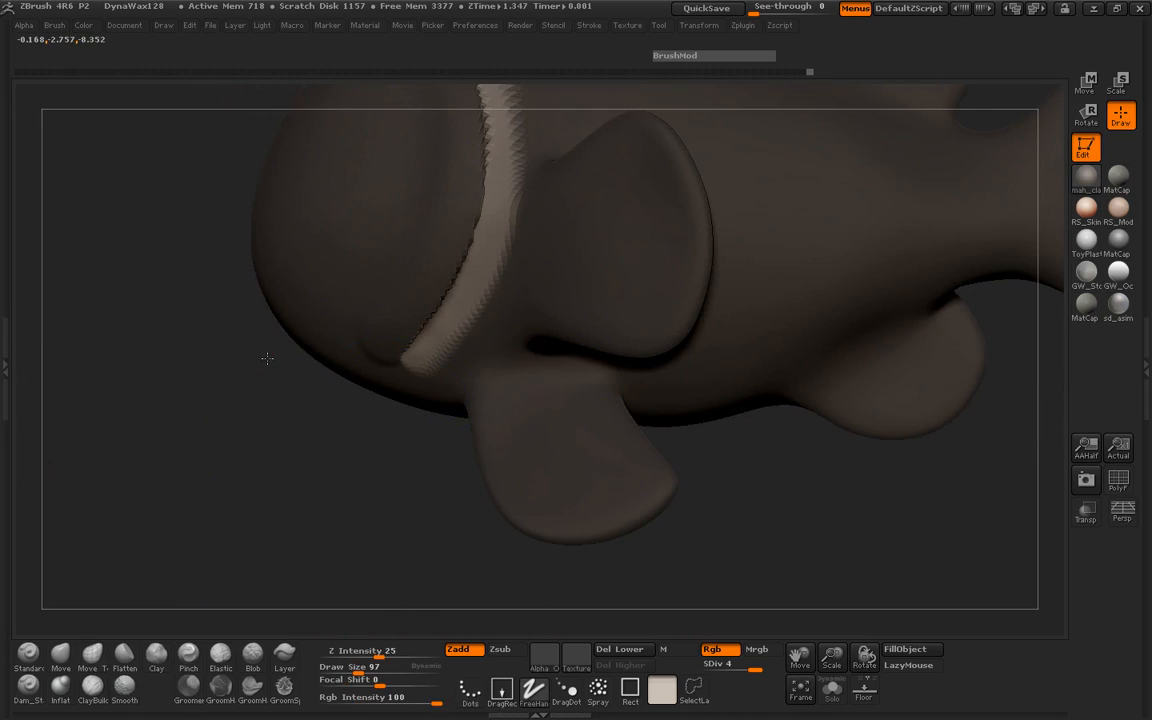
# Step: Invert the mask, soften the gill cover's rear rim using Inflat at Z Intensity 4 with smoothing, and clear the mask
pyautogui.moveTo(270, 360)
pyautogui.mouseDown()
pyautogui.moveTo(234, 380)
pyautogui.moveTo(190, 440)
pyautogui.mouseUp()
pyautogui.click(61, 685)
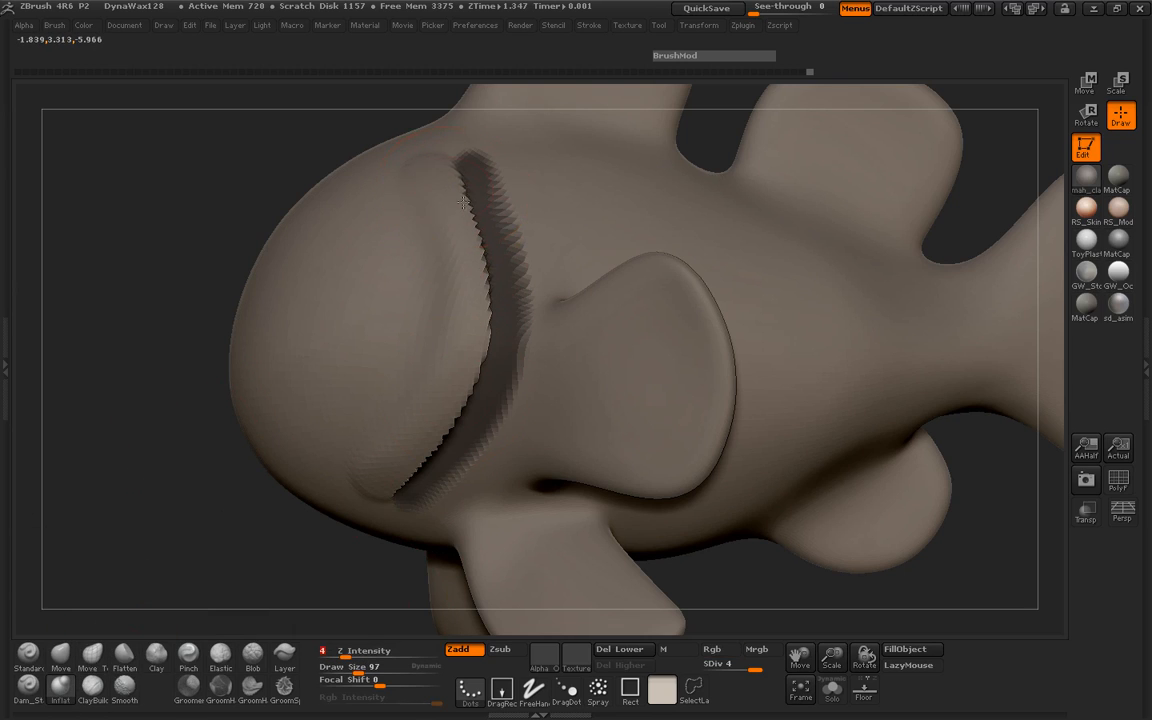
pyautogui.moveTo(463, 202)
pyautogui.keyDown('shift'); pyautogui.mouseDown()
pyautogui.moveTo(438, 275)
pyautogui.moveTo(444, 345)
pyautogui.moveTo(405, 430)
pyautogui.moveTo(455, 428)
pyautogui.moveTo(425, 300)
pyautogui.moveTo(381, 198)
pyautogui.moveTo(385, 165)
pyautogui.mouseUp(); pyautogui.keyUp('shift')
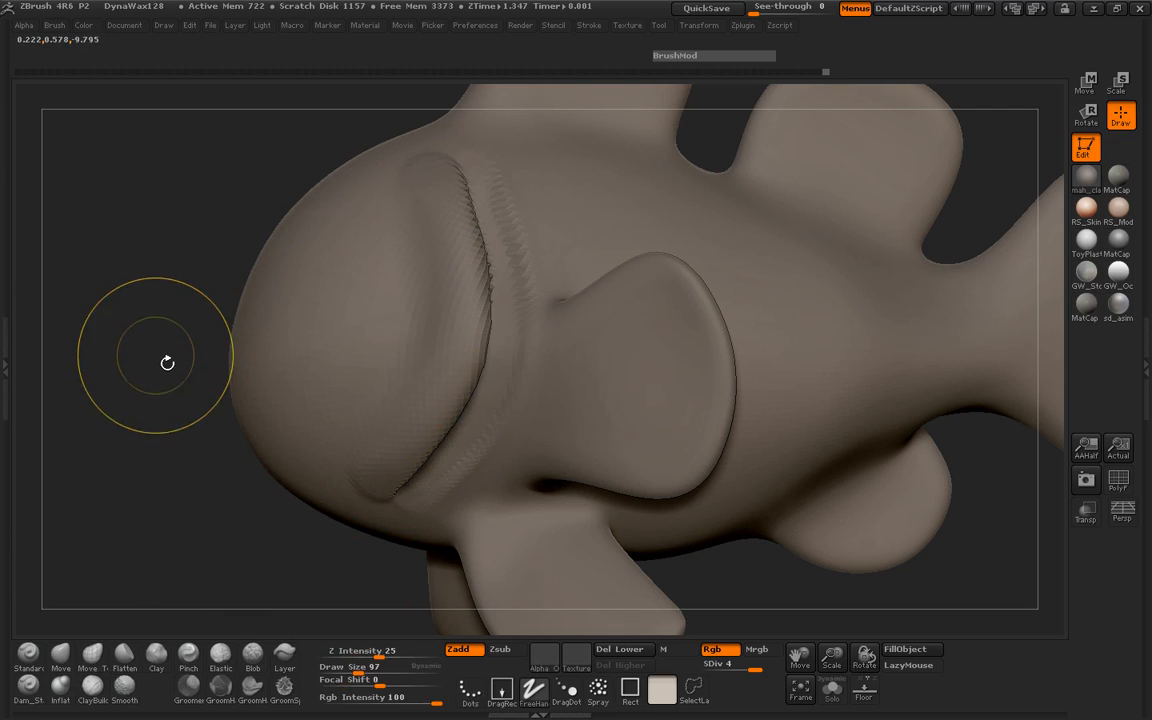
pyautogui.moveTo(167, 362); pyautogui.dragTo(226, 391)
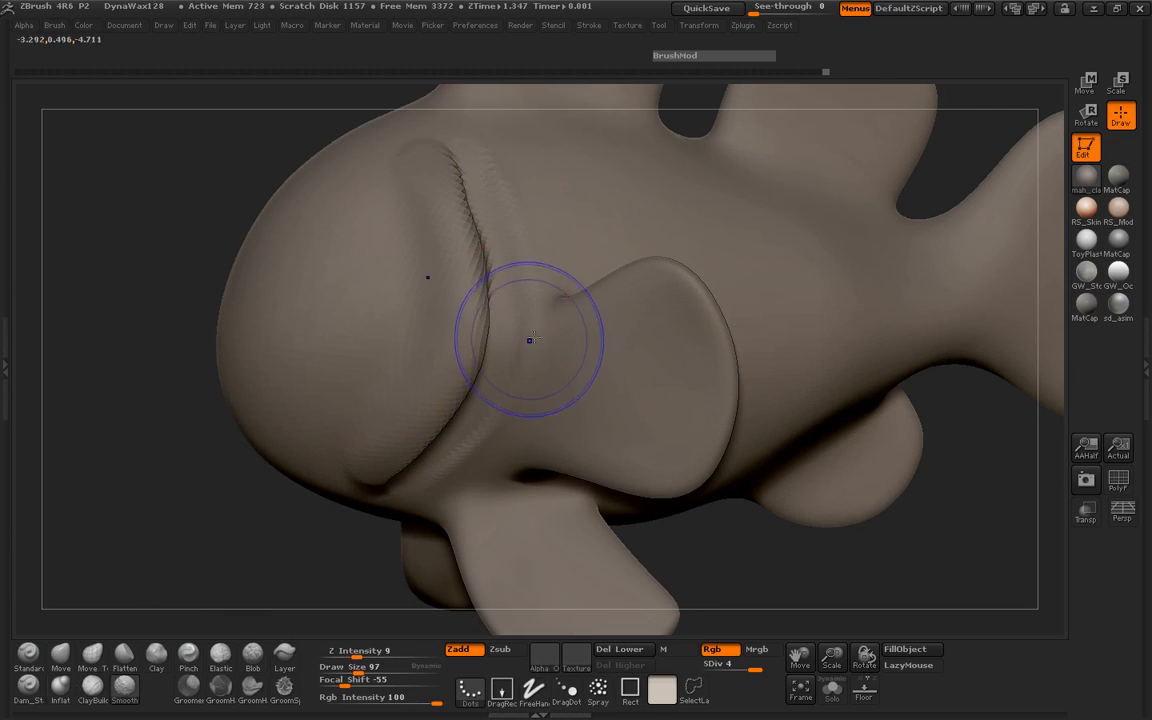
# Step: Smooth the leftover ridge behind the gill cover and its jagged rear rim at draw size 46
pyautogui.press('space')
pyautogui.moveTo(531, 281); pyautogui.dragTo(520, 280)
pyautogui.keyDown('shift'); pyautogui.moveTo(496, 163); pyautogui.dragTo(506, 184); pyautogui.keyUp('shift')
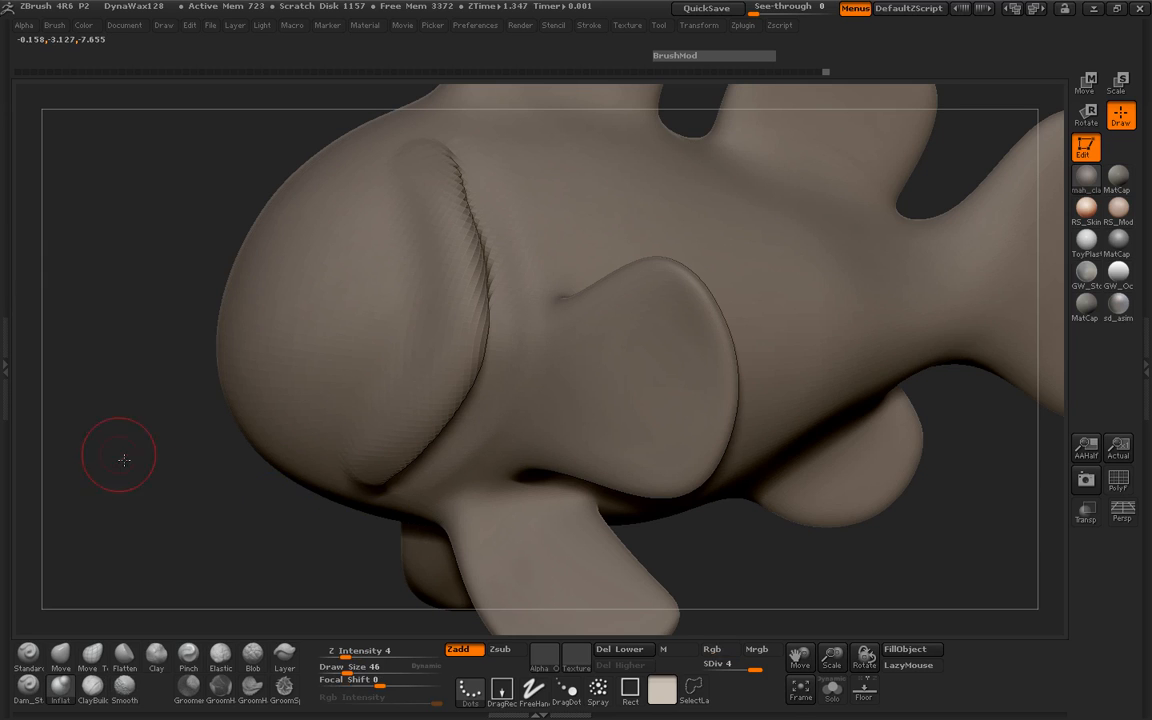
pyautogui.moveTo(118, 453)
pyautogui.mouseDown()
pyautogui.moveTo(225, 440)
pyautogui.moveTo(171, 427)
pyautogui.mouseUp()
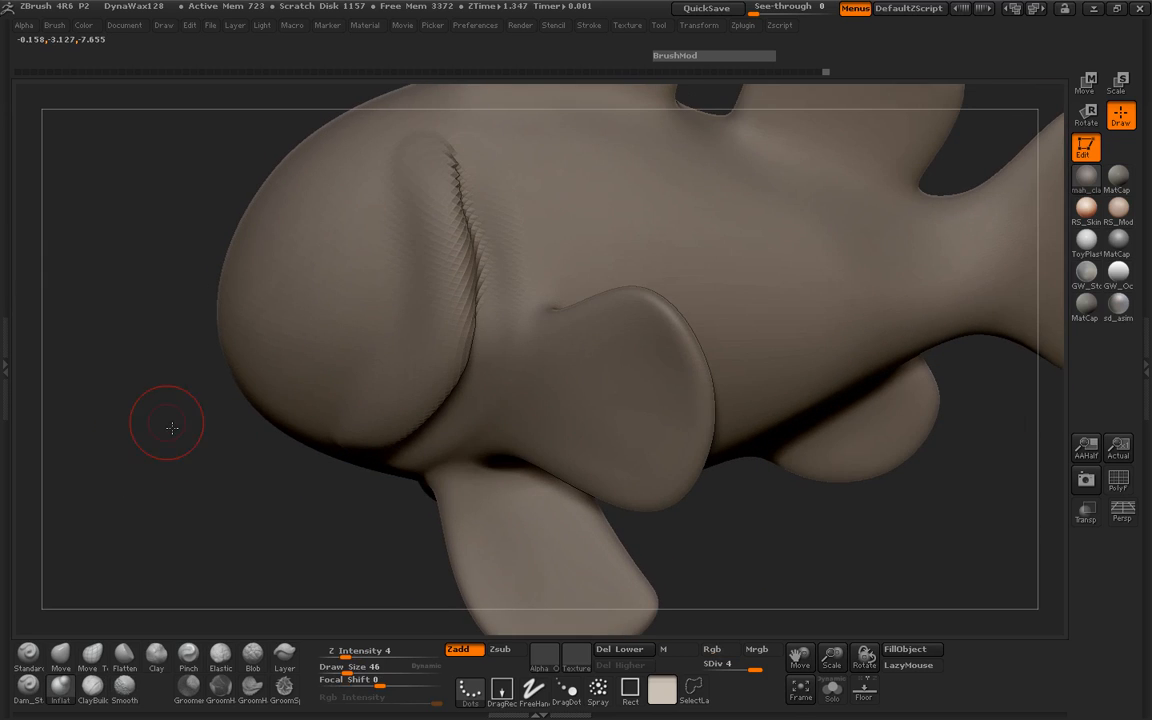
pyautogui.keyDown('shift'); pyautogui.moveTo(452, 160); pyautogui.dragTo(479, 320); pyautogui.keyUp('shift')
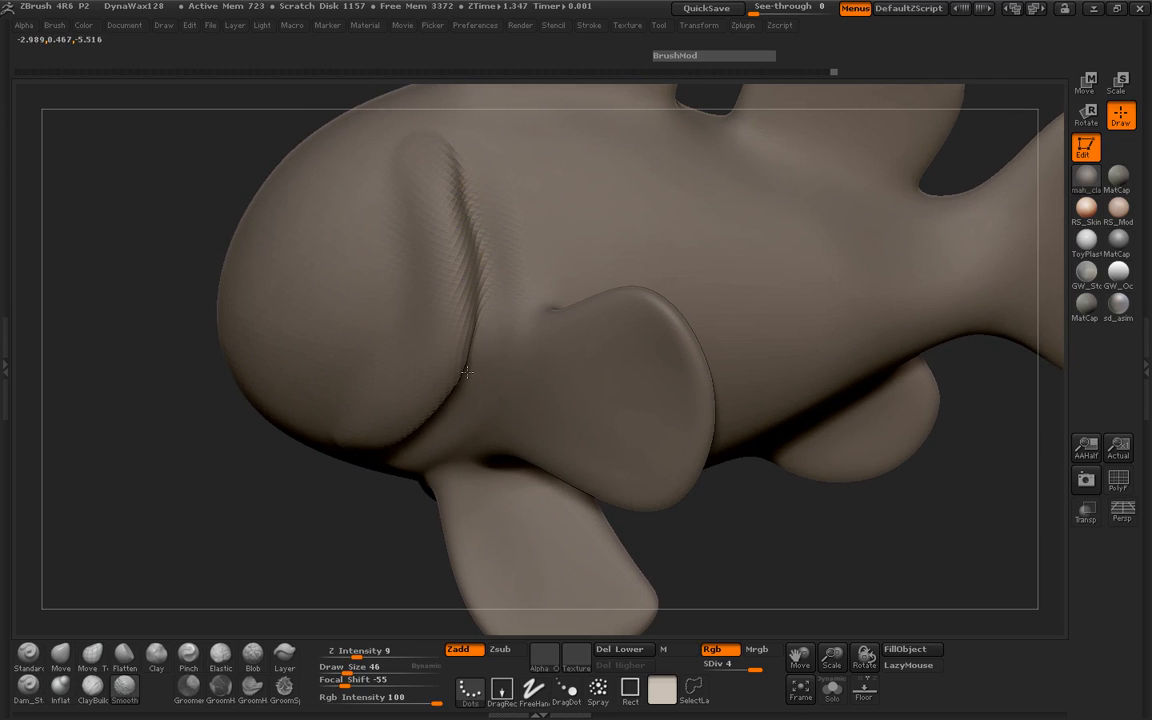
pyautogui.keyDown('shift'); pyautogui.moveTo(467, 372); pyautogui.dragTo(347, 455); pyautogui.keyUp('shift')
pyautogui.moveTo(155, 465)
pyautogui.mouseDown()
pyautogui.moveTo(676, 435)
pyautogui.moveTo(713, 486)
pyautogui.moveTo(656, 512)
pyautogui.moveTo(671, 447)
pyautogui.moveTo(618, 430)
pyautogui.mouseUp()
# Step: Blend the raised gill band into the head by smoothing both sides at draw size 93
pyautogui.press('space')
pyautogui.moveTo(387, 334); pyautogui.dragTo(404, 331)
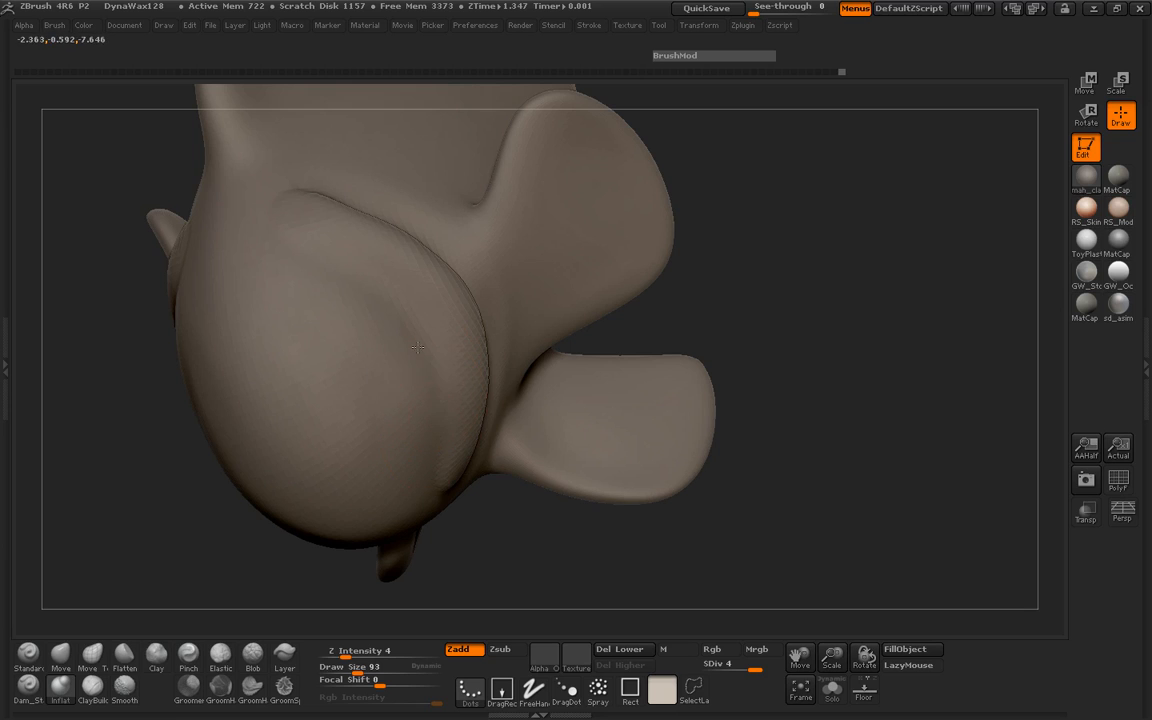
pyautogui.press('shift')
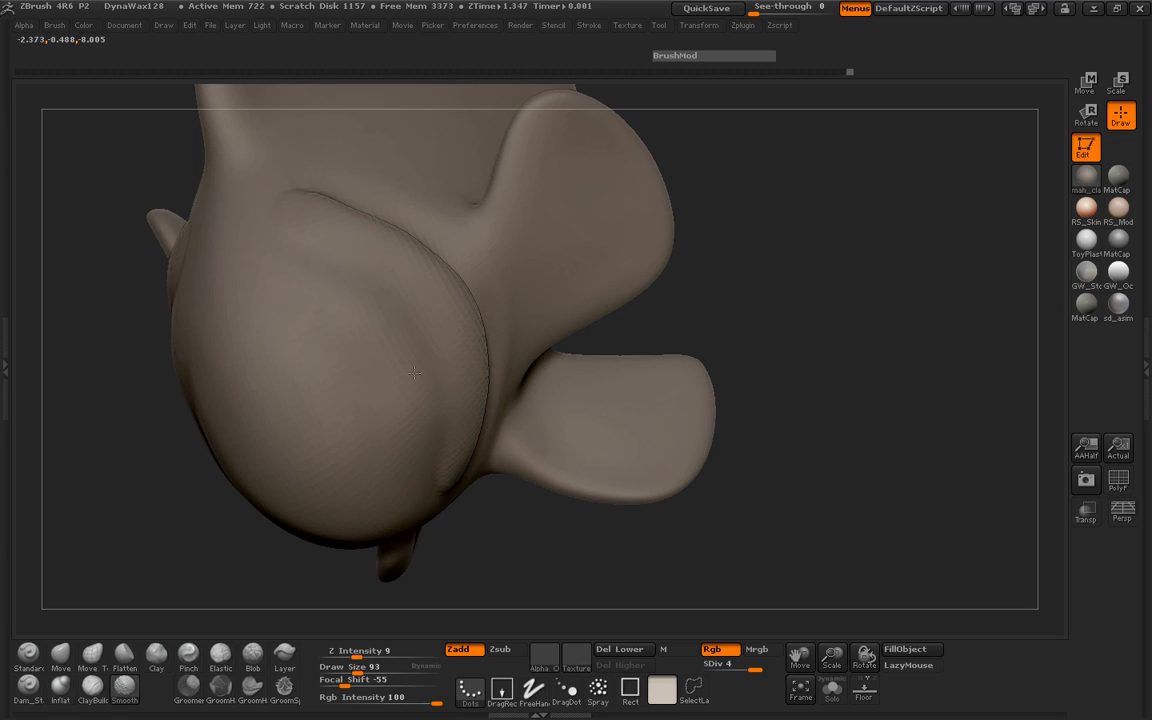
pyautogui.moveTo(85, 548); pyautogui.dragTo(782, 273)
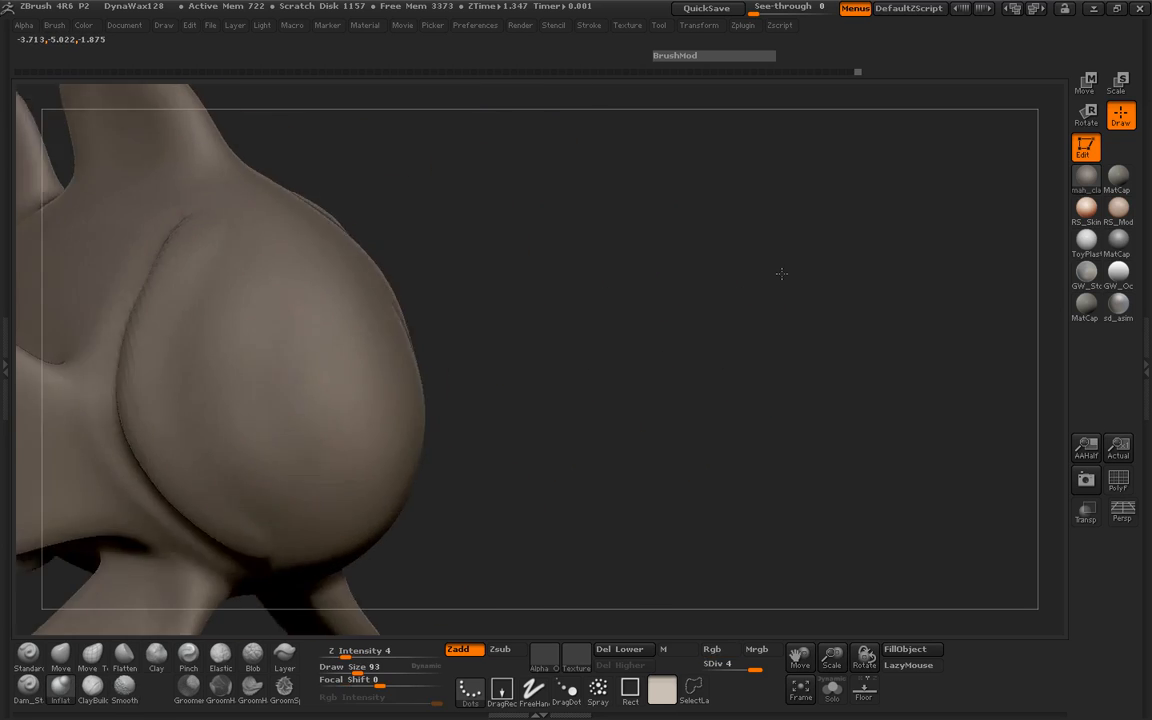
pyautogui.moveTo(605, 350); pyautogui.dragTo(780, 390)
pyautogui.keyDown('shift'); pyautogui.moveTo(440, 360); pyautogui.dragTo(482, 336); pyautogui.keyUp('shift')
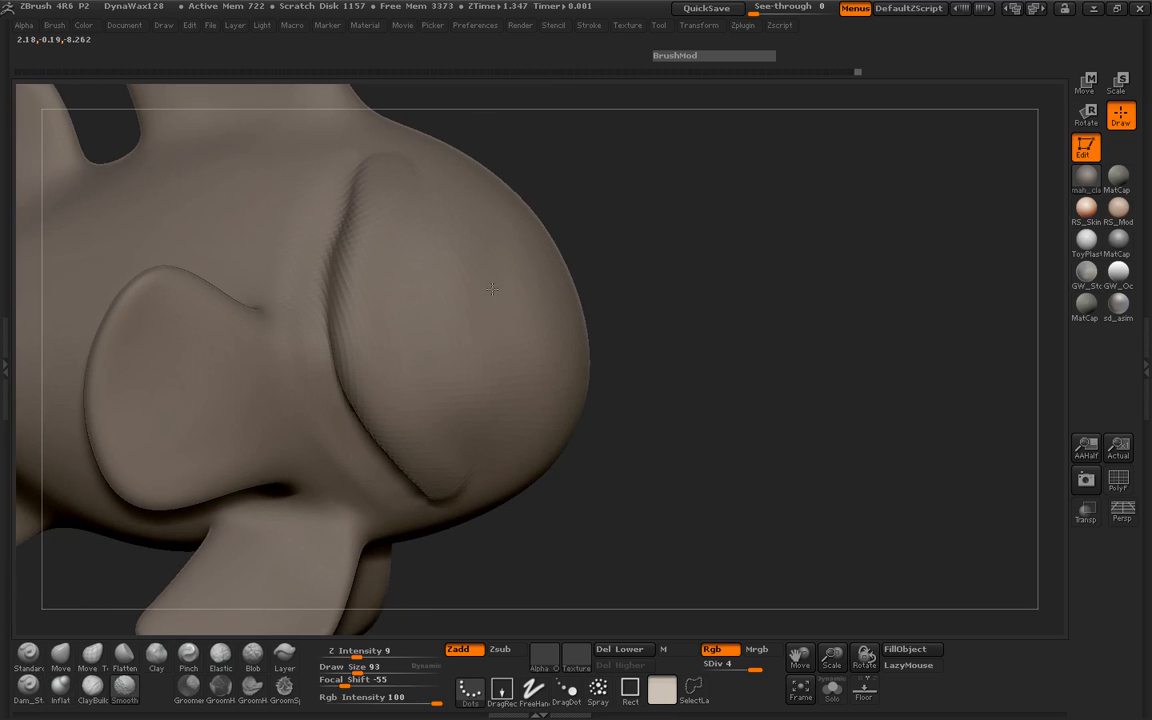
pyautogui.moveTo(492, 289)
pyautogui.keyDown('shift'); pyautogui.mouseDown()
pyautogui.moveTo(378, 375)
pyautogui.moveTo(314, 290)
pyautogui.moveTo(366, 170)
pyautogui.moveTo(449, 492)
pyautogui.mouseUp(); pyautogui.keyUp('shift')
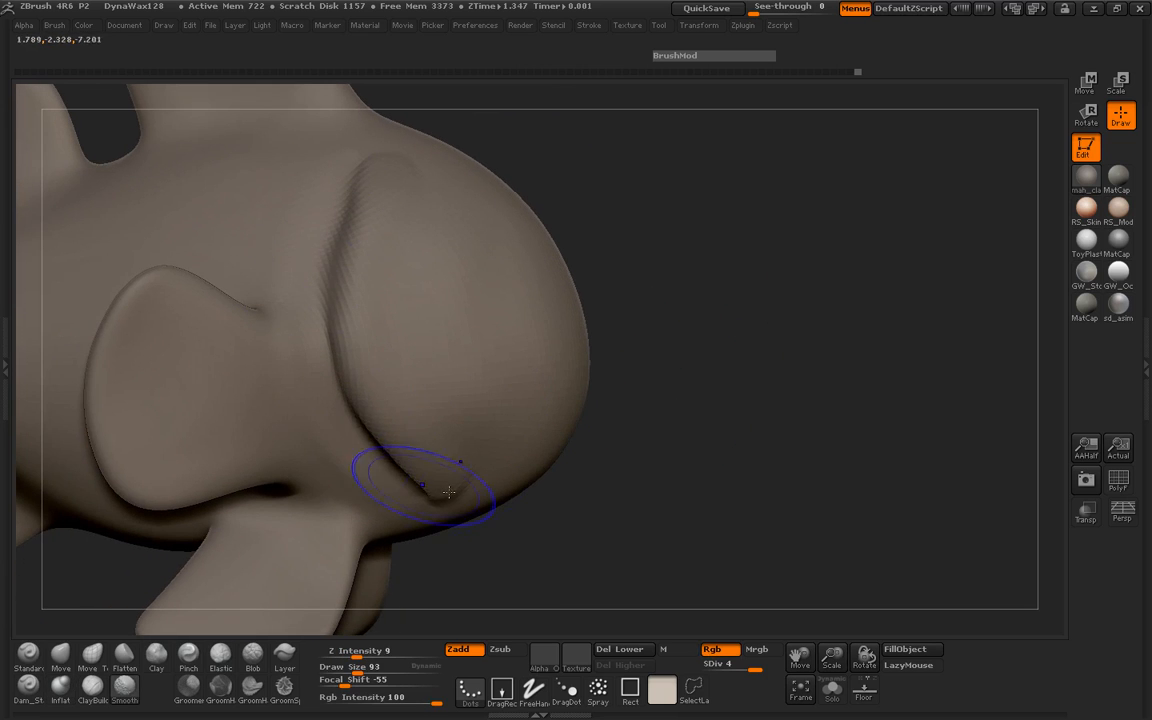
pyautogui.moveTo(620, 470)
pyautogui.mouseDown()
pyautogui.moveTo(720, 417)
pyautogui.moveTo(645, 463)
pyautogui.moveTo(604, 442)
pyautogui.moveTo(206, 400)
pyautogui.mouseUp()
pyautogui.moveTo(98, 329); pyautogui.dragTo(303, 269)
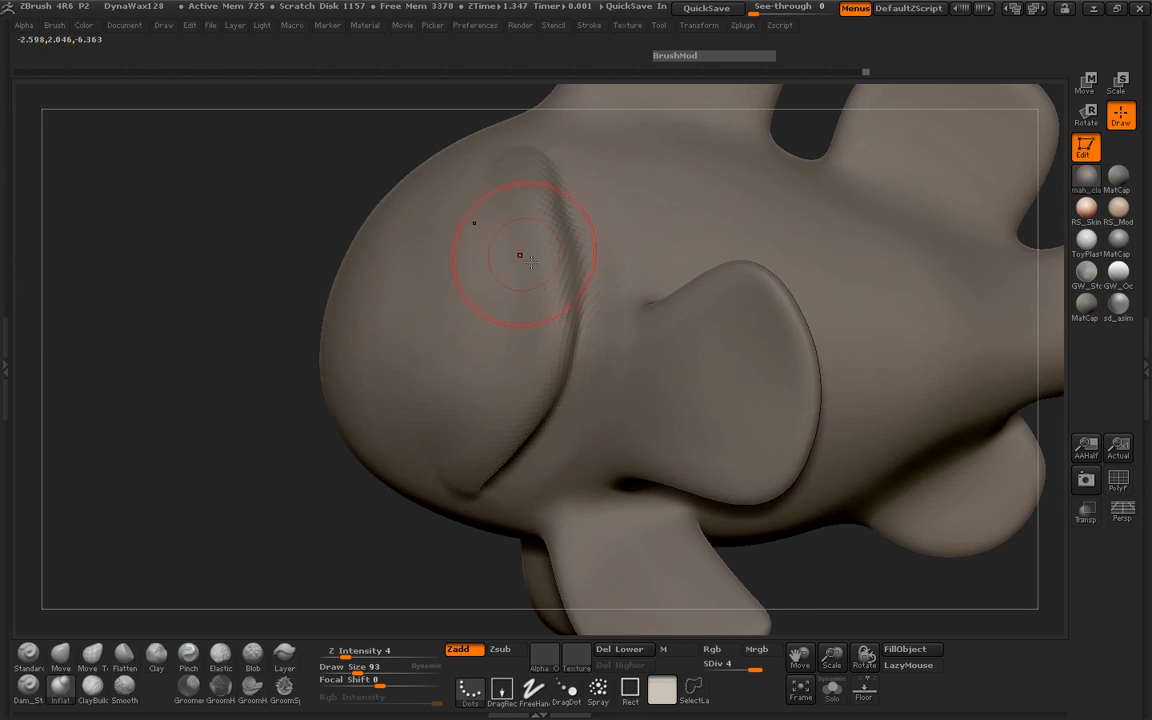
# Step: Paint a strip along the gill cover's rear rim at draw size 37 and invert the mask to leave only it editable
pyautogui.press('space')
pyautogui.moveTo(568, 218); pyautogui.dragTo(565, 218)
pyautogui.moveTo(566, 159)
pyautogui.keyDown('ctrl'); pyautogui.mouseDown()
pyautogui.moveTo(597, 270)
pyautogui.moveTo(598, 353)
pyautogui.moveTo(509, 495)
pyautogui.mouseUp(); pyautogui.keyUp('ctrl')
pyautogui.keyDown('ctrl'); pyautogui.click(200, 424); pyautogui.keyUp('ctrl')
pyautogui.moveTo(204, 427); pyautogui.dragTo(212, 468)
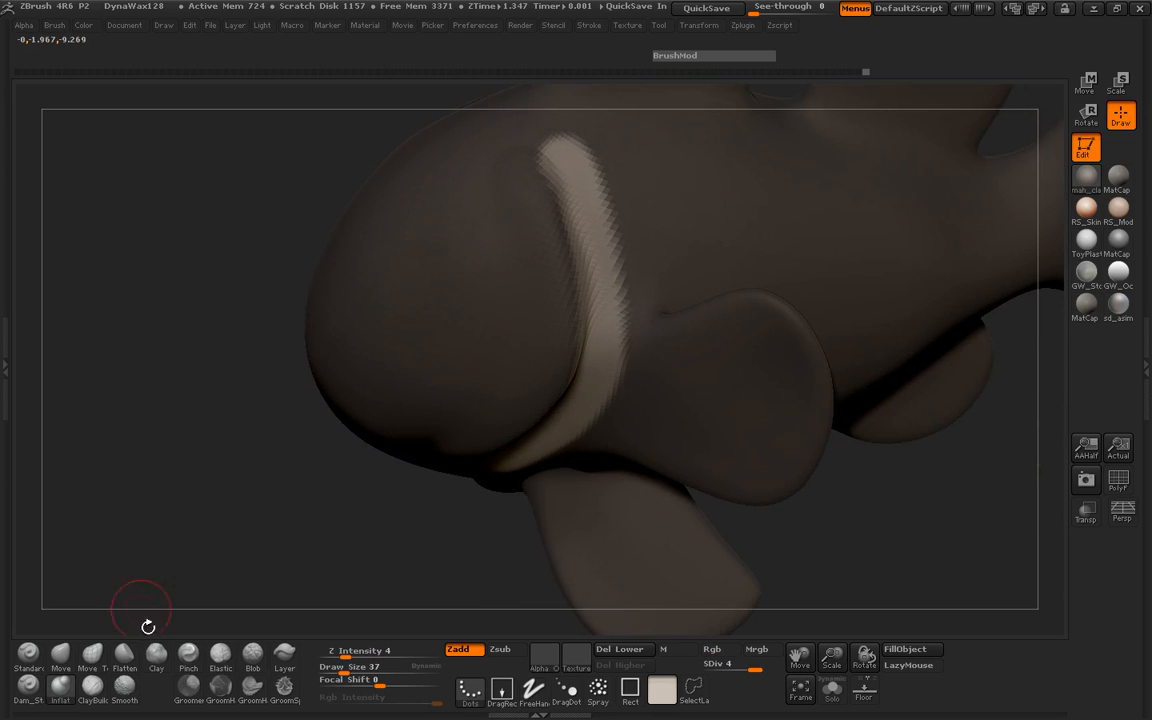
# Step: Push the newly unmasked strip inward behind the gill cover with Move Topological at draw size 125
pyautogui.click(93, 654)
pyautogui.moveTo(208, 390); pyautogui.dragTo(216, 440)
pyautogui.press('space')
pyautogui.press('space')
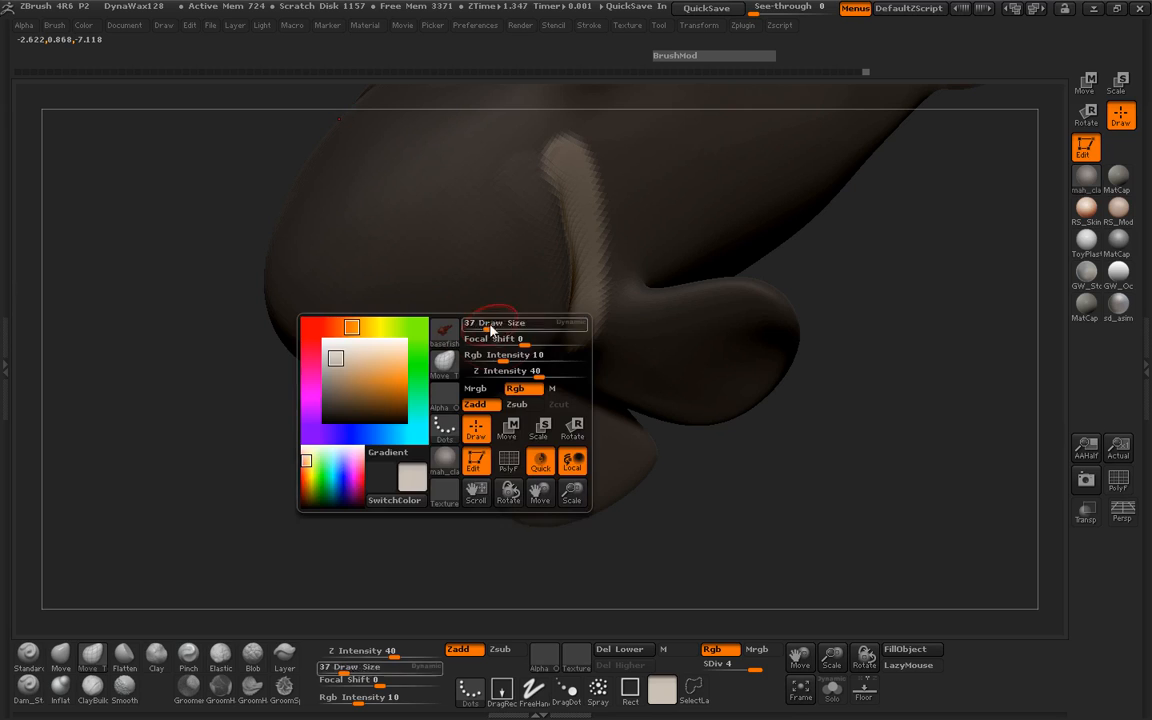
pyautogui.moveTo(489, 328); pyautogui.dragTo(509, 327)
pyautogui.moveTo(820, 400)
pyautogui.mouseDown()
pyautogui.moveTo(695, 385)
pyautogui.moveTo(762, 380)
pyautogui.mouseUp()
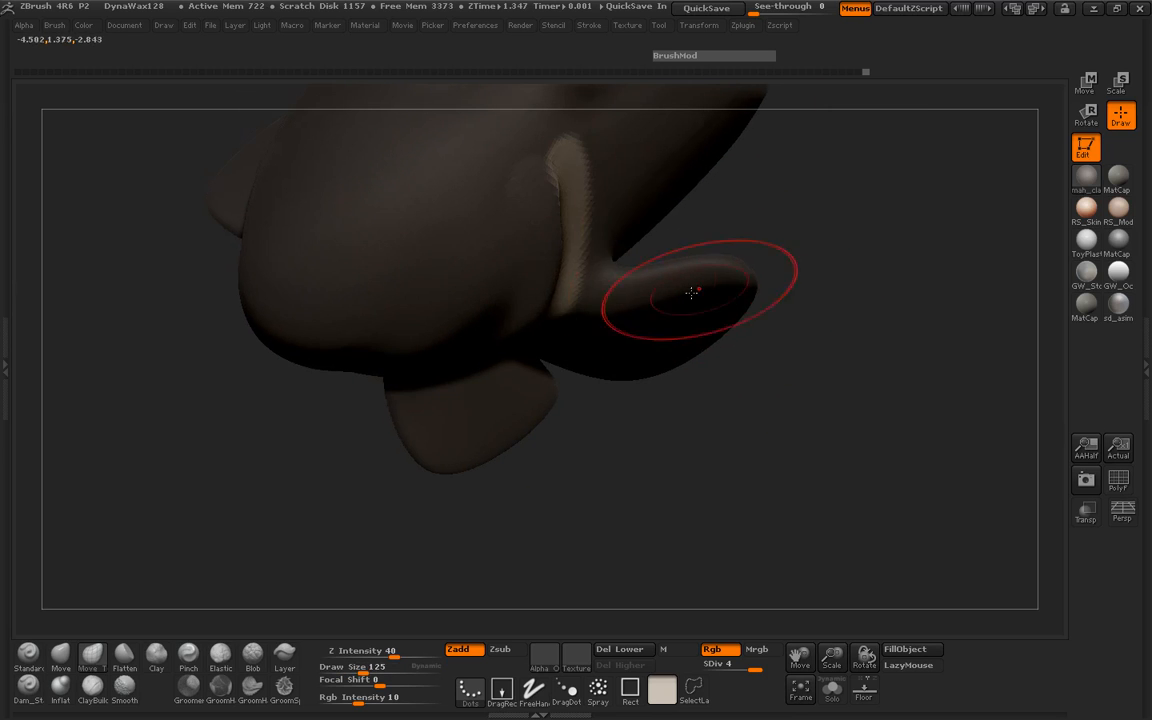
pyautogui.moveTo(573, 228); pyautogui.dragTo(514, 206)
pyautogui.moveTo(573, 270); pyautogui.dragTo(548, 276)
pyautogui.moveTo(778, 362)
pyautogui.mouseDown()
pyautogui.moveTo(802, 229)
pyautogui.moveTo(703, 243)
pyautogui.mouseUp()
pyautogui.moveTo(547, 254); pyautogui.dragTo(541, 264)
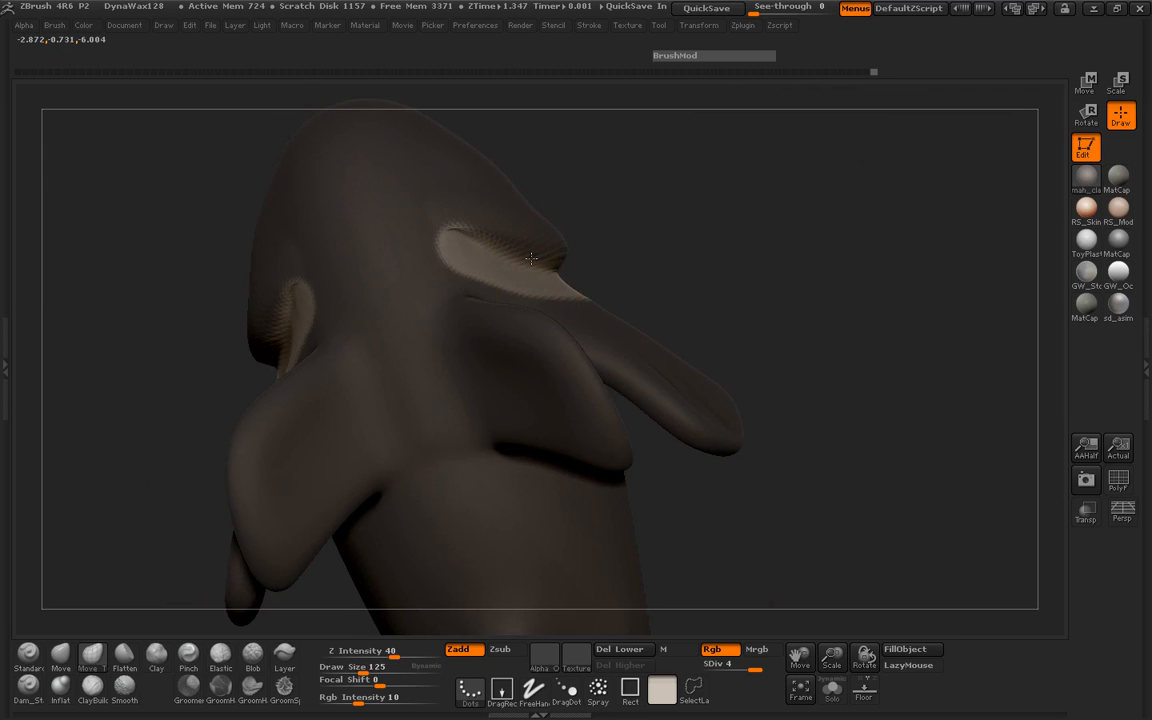
# Step: Deepen the groove by moving the strip's front edge forward under the middle and upper parts of the gill cover
pyautogui.moveTo(790, 250)
pyautogui.mouseDown()
pyautogui.moveTo(690, 262)
pyautogui.moveTo(610, 255)
pyautogui.moveTo(566, 234)
pyautogui.mouseUp()
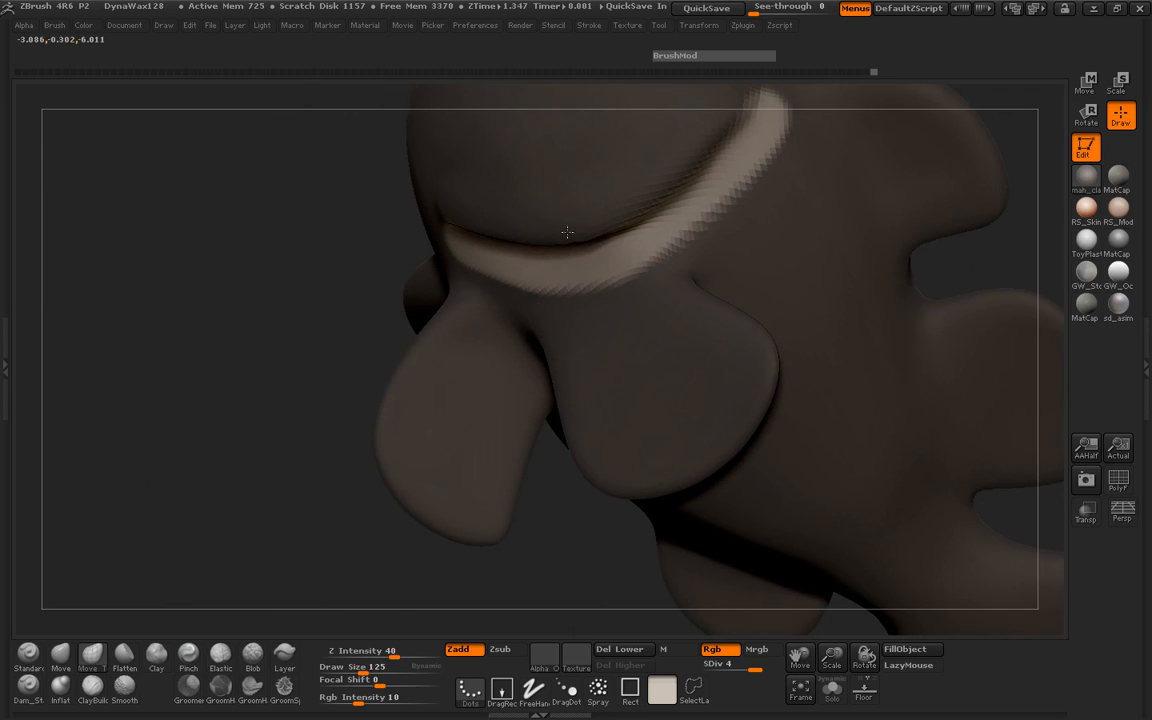
pyautogui.moveTo(651, 229); pyautogui.dragTo(641, 215)
pyautogui.moveTo(719, 181); pyautogui.dragTo(713, 172)
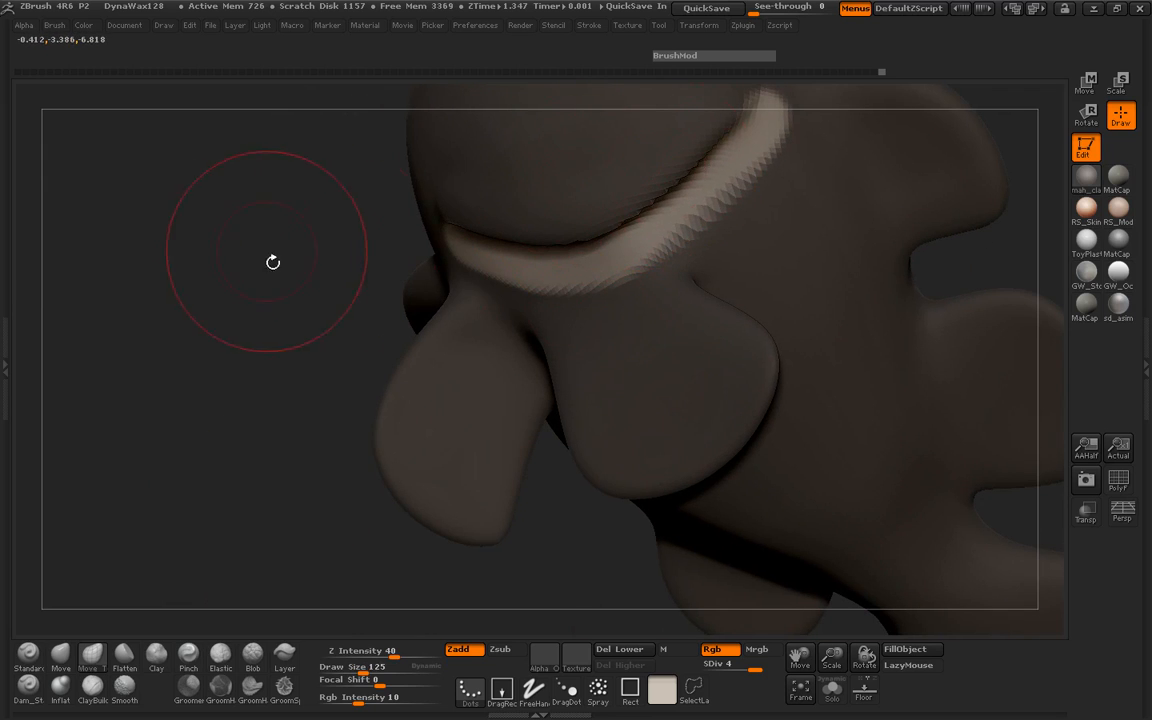
pyautogui.moveTo(273, 260); pyautogui.dragTo(468, 219)
pyautogui.moveTo(730, 221); pyautogui.dragTo(678, 214)
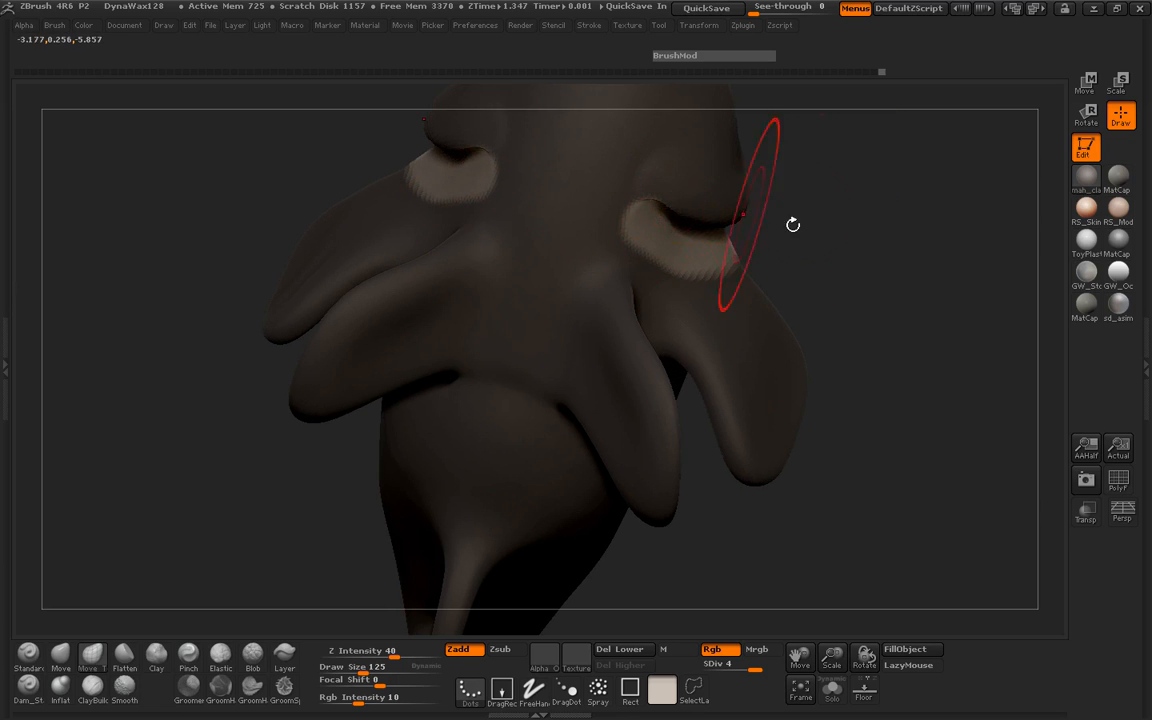
pyautogui.moveTo(797, 224)
pyautogui.mouseDown()
pyautogui.moveTo(463, 131)
pyautogui.moveTo(462, 194)
pyautogui.moveTo(437, 283)
pyautogui.moveTo(499, 206)
pyautogui.mouseUp()
# Step: Invert the mask and pull the gill cover's rear rim over the protected groove with Move Topological at draw size 115
pyautogui.keyDown('ctrl'); pyautogui.click(472, 259); pyautogui.keyUp('ctrl')
pyautogui.press('space')
pyautogui.moveTo(720, 219); pyautogui.dragTo(680, 221)
pyautogui.moveTo(898, 234)
pyautogui.mouseDown()
pyautogui.moveTo(704, 221)
pyautogui.moveTo(750, 200)
pyautogui.mouseUp()
pyautogui.press('space')
pyautogui.moveTo(790, 240); pyautogui.dragTo(817, 240)
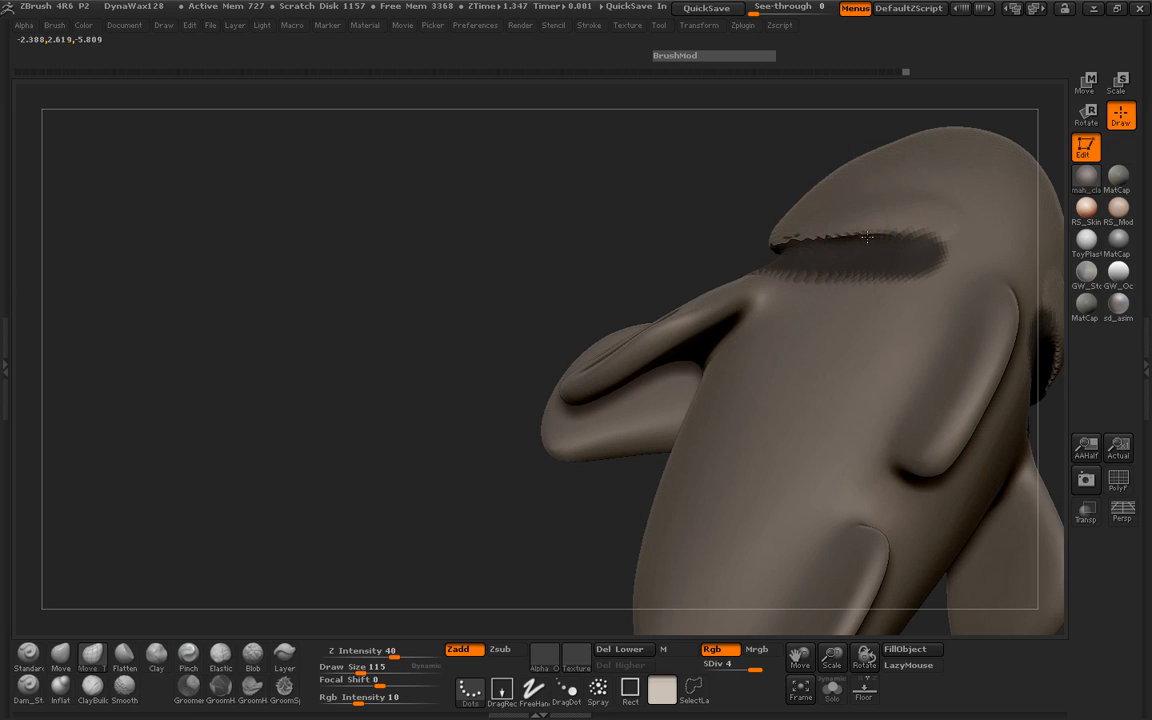
pyautogui.moveTo(588, 201)
pyautogui.mouseDown()
pyautogui.moveTo(734, 221)
pyautogui.moveTo(786, 244)
pyautogui.moveTo(712, 256)
pyautogui.mouseUp()
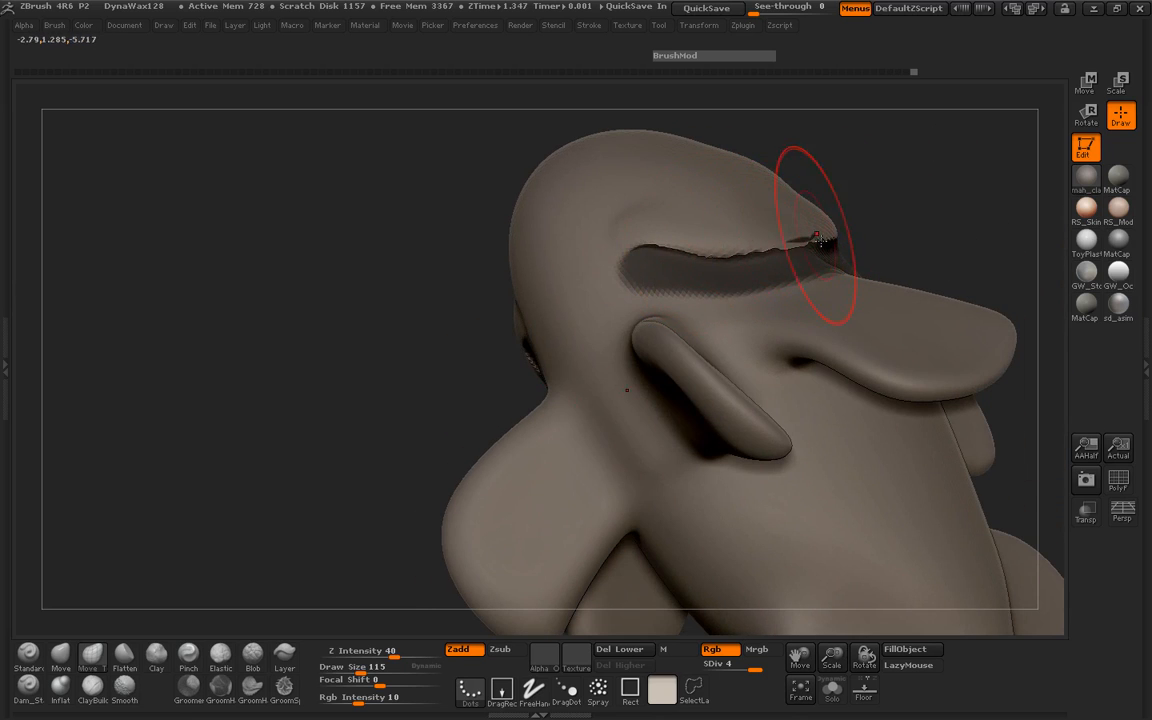
pyautogui.moveTo(895, 239); pyautogui.dragTo(826, 237)
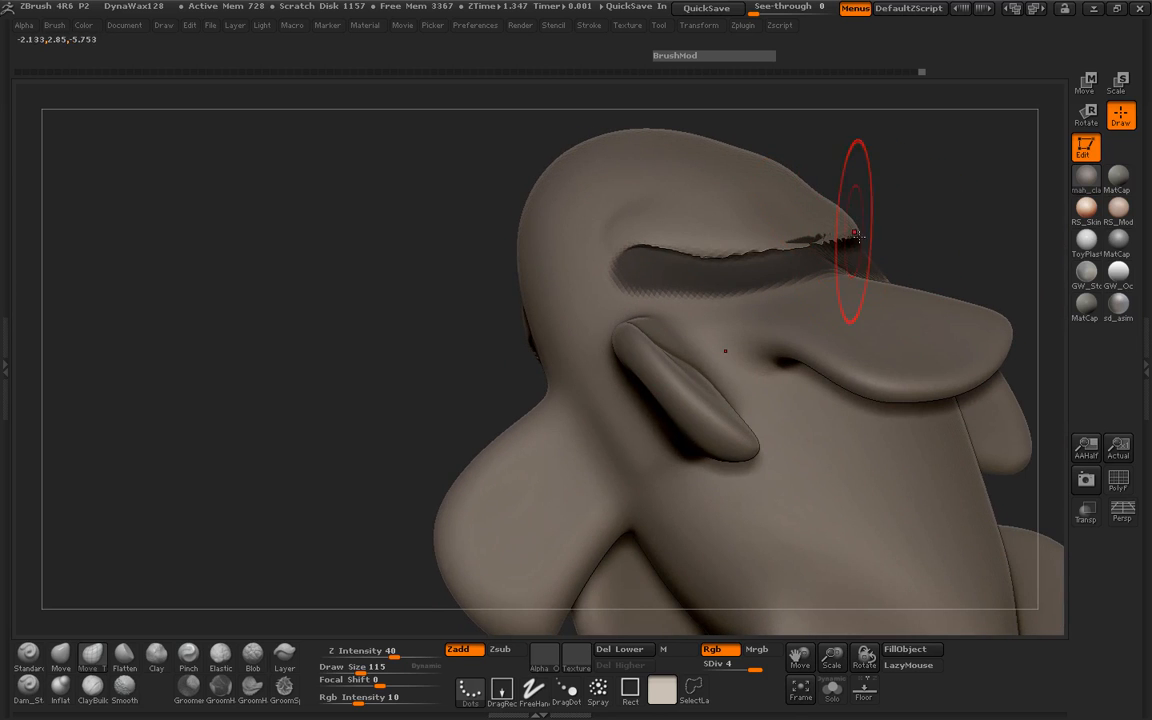
pyautogui.moveTo(920, 231); pyautogui.dragTo(746, 149)
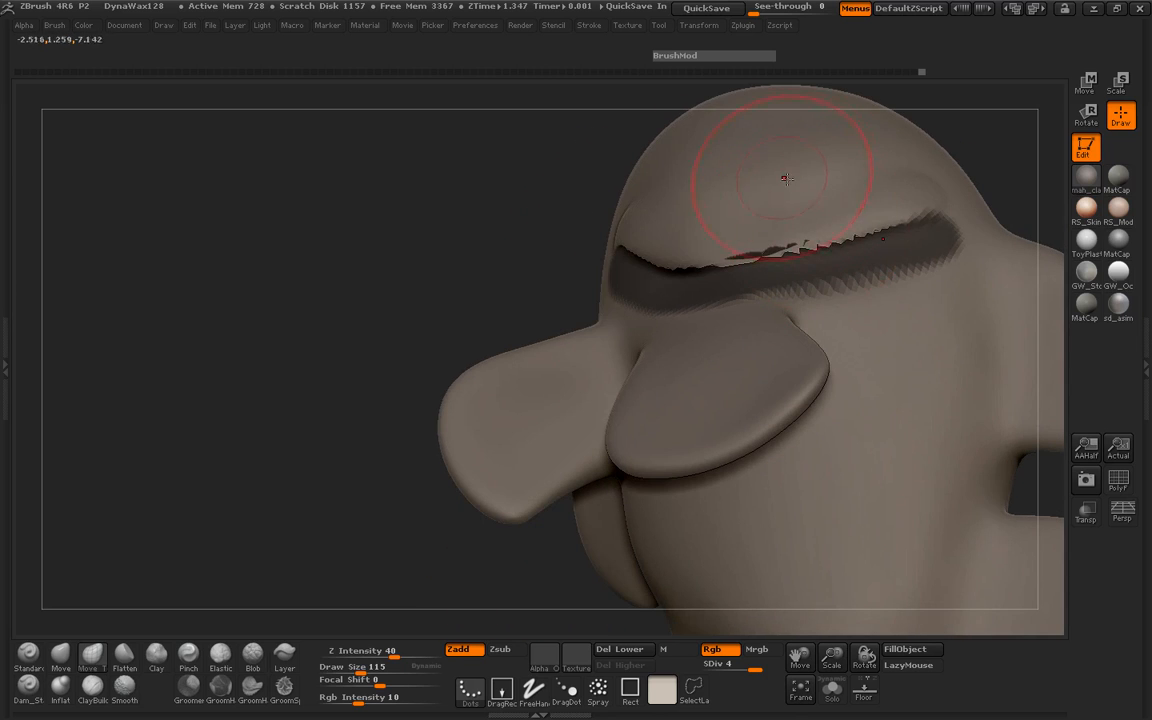
# Step: Inflate the gill cover's jagged rear rim over the masked groove with the Inflat brush at draw size 43
pyautogui.moveTo(432, 239); pyautogui.dragTo(148, 608)
pyautogui.click(61, 688)
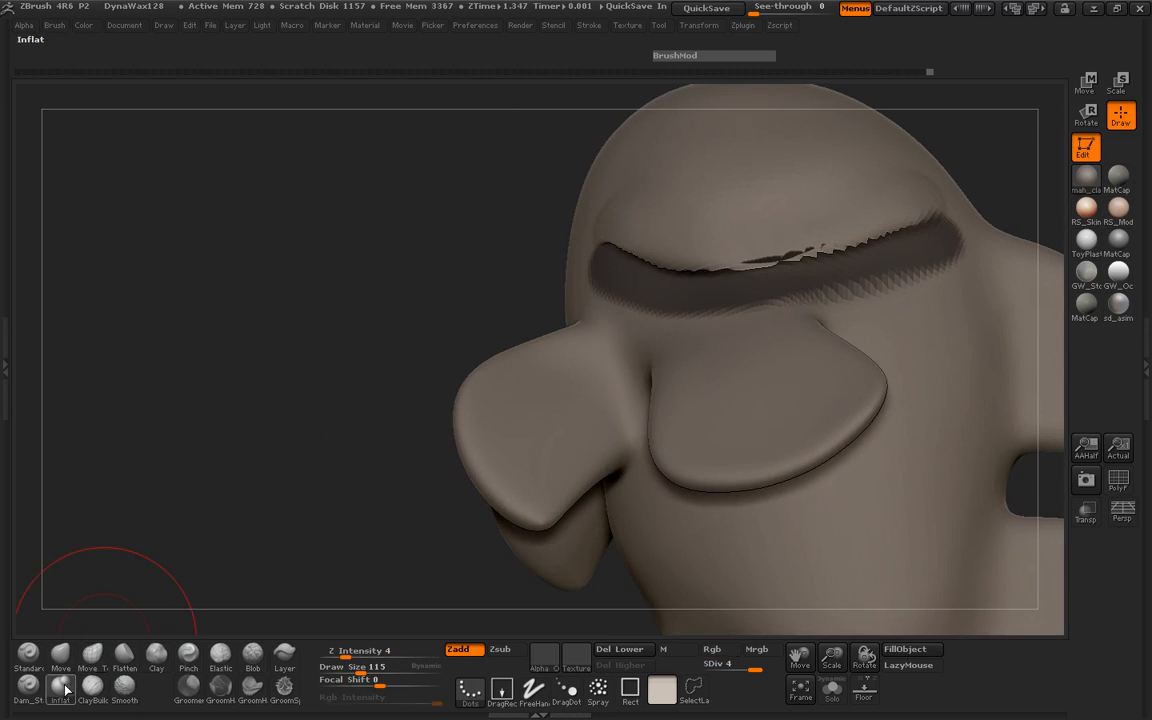
pyautogui.press('space')
pyautogui.moveTo(697, 258); pyautogui.dragTo(828, 247)
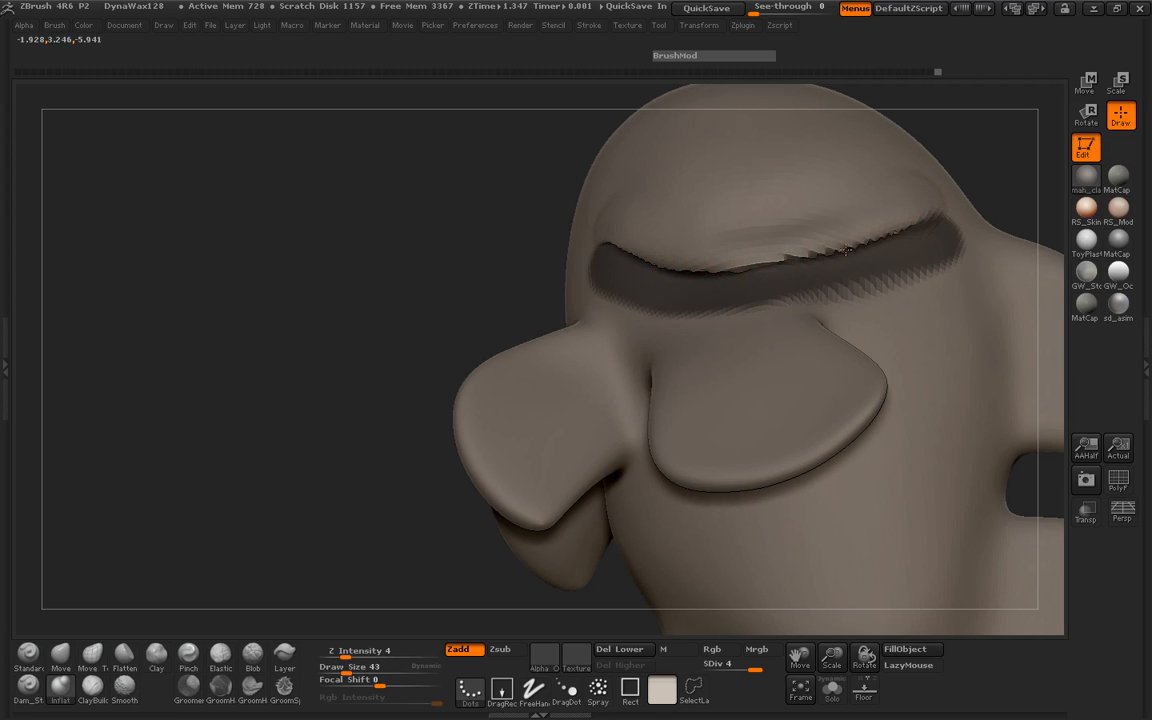
# Step: Clear the mask and smooth the gill cover's rear rim and the rough surface just behind it
pyautogui.moveTo(468, 252); pyautogui.dragTo(560, 334)
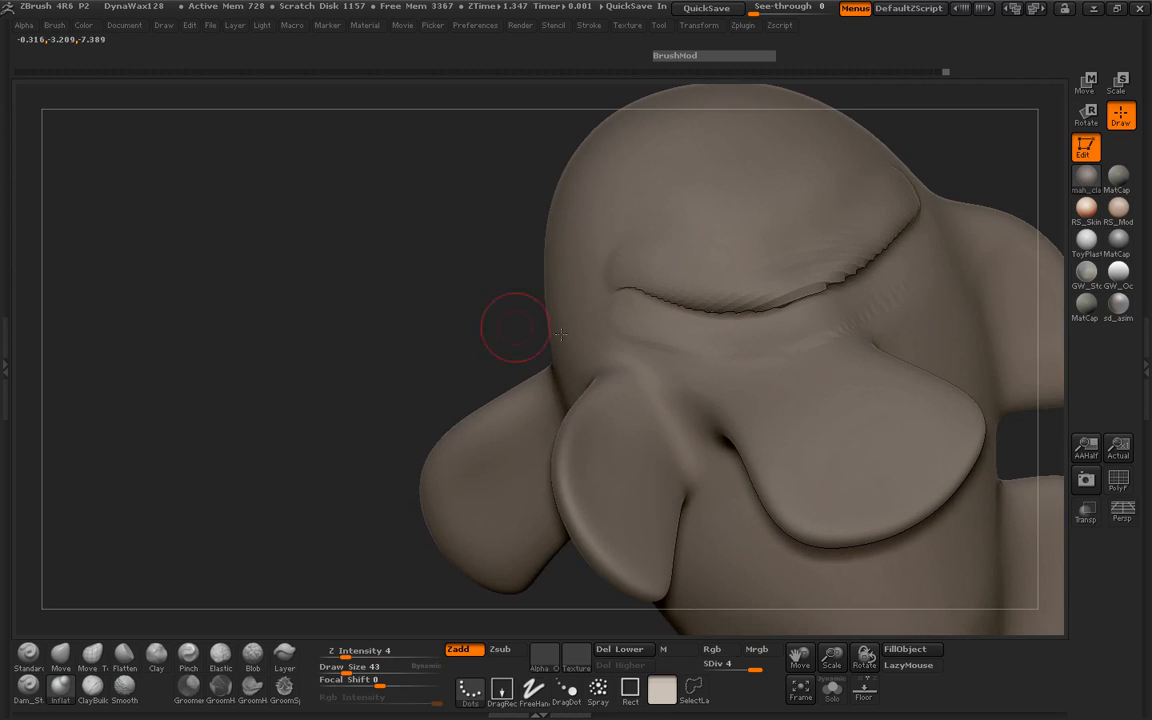
pyautogui.press('shift')
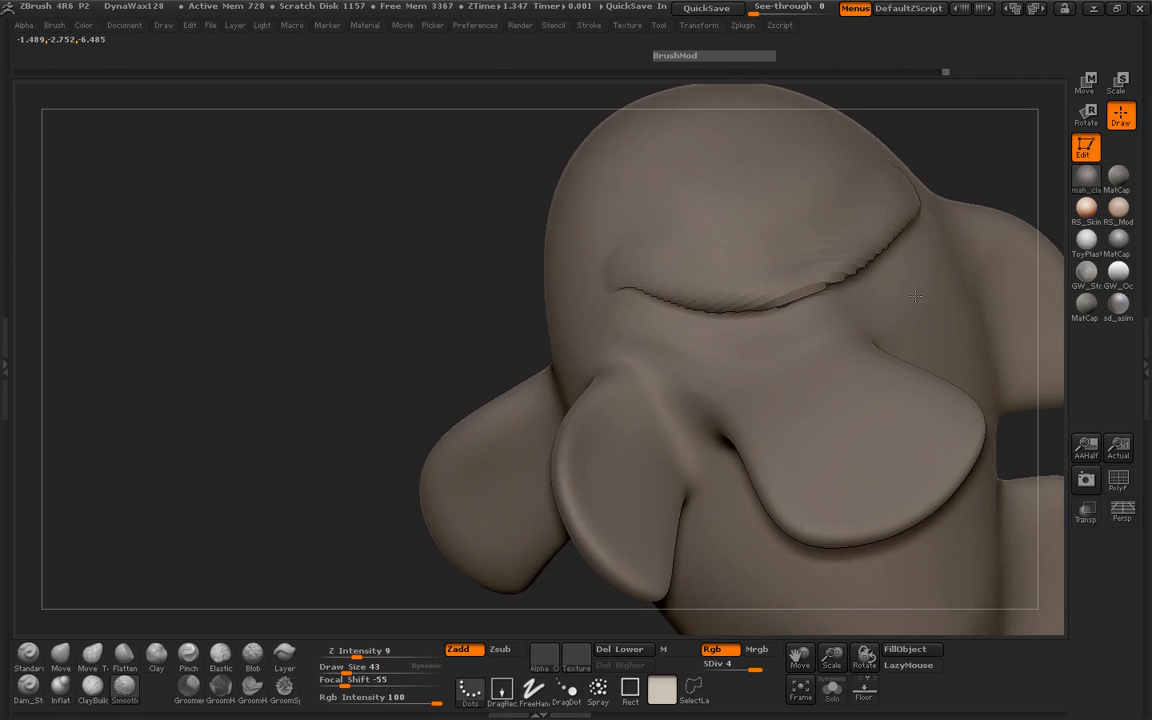
pyautogui.moveTo(378, 298); pyautogui.dragTo(462, 338)
pyautogui.press('shift')
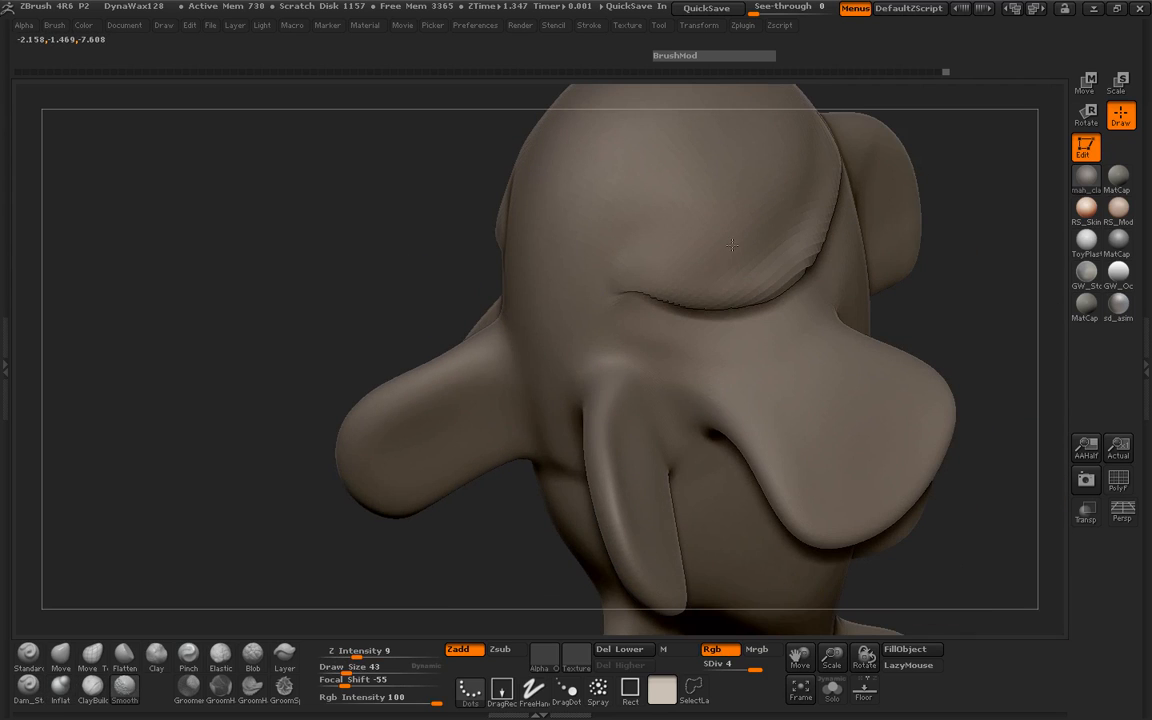
pyautogui.moveTo(420, 190)
pyautogui.mouseDown()
pyautogui.moveTo(334, 219)
pyautogui.moveTo(321, 303)
pyautogui.moveTo(225, 346)
pyautogui.moveTo(360, 293)
pyautogui.mouseUp()
# Step: Subdivide the fish to level 5 and quick-save the project
pyautogui.hotkey('ctrl', 'd')
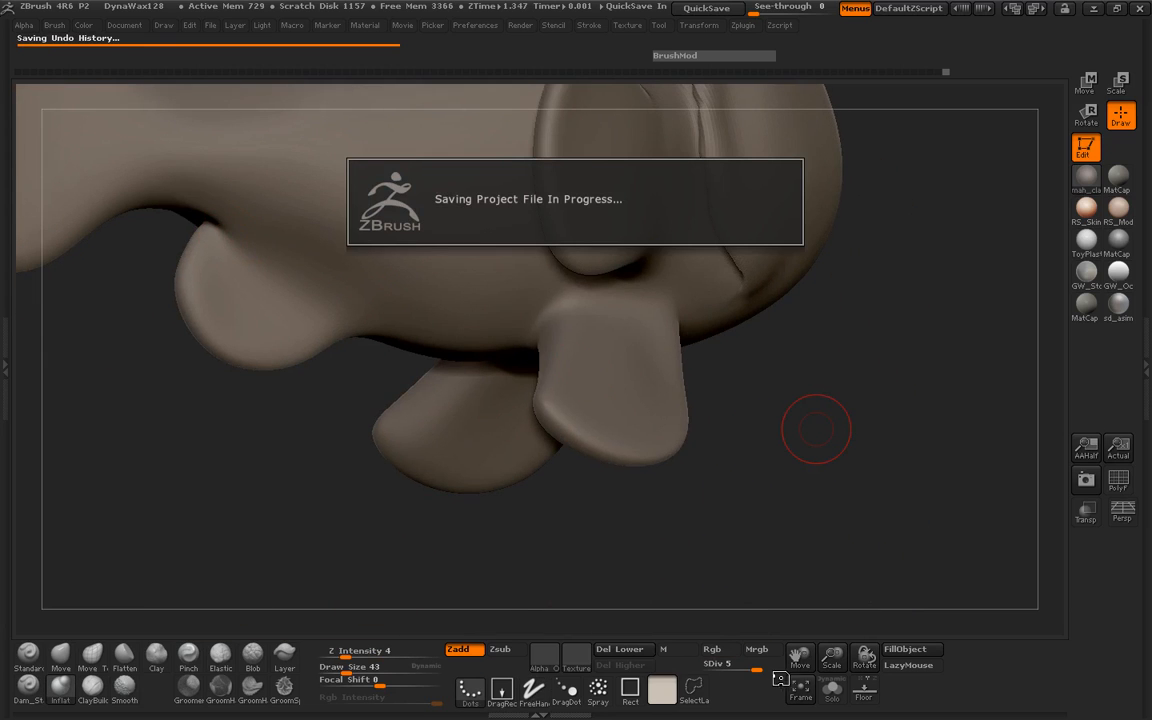
pyautogui.moveTo(848, 458)
pyautogui.mouseDown()
pyautogui.moveTo(459, 401)
pyautogui.moveTo(404, 488)
pyautogui.moveTo(723, 213)
pyautogui.mouseUp()
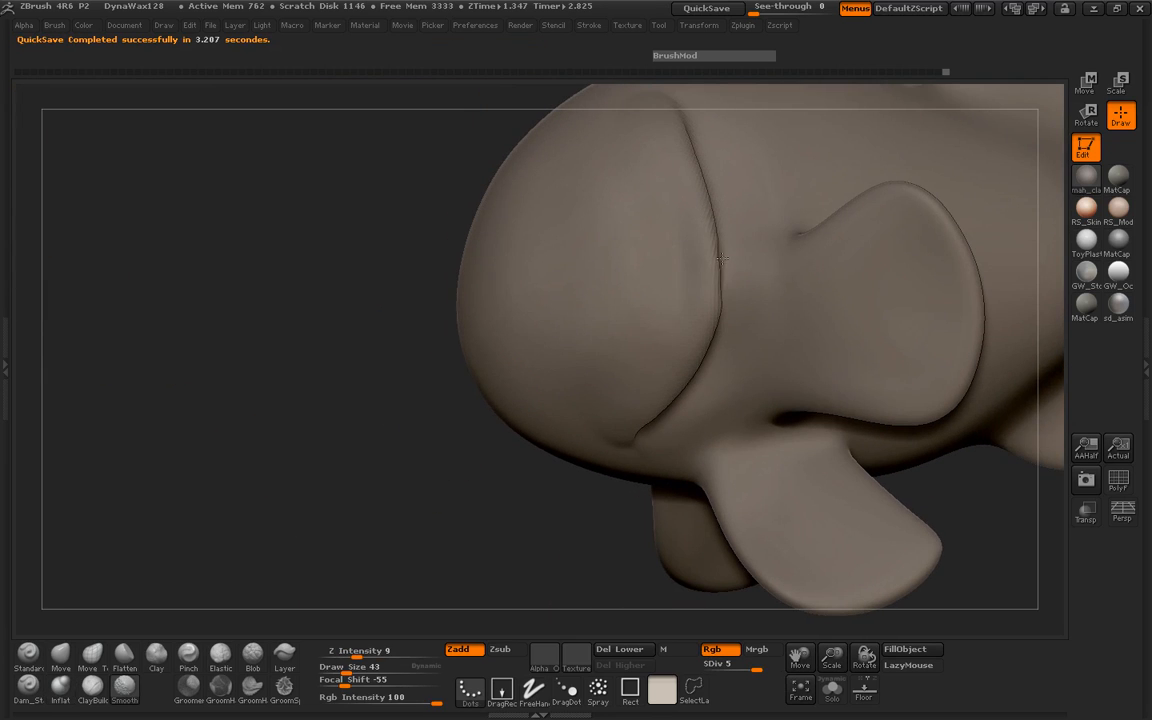
pyautogui.moveTo(386, 463)
pyautogui.mouseDown()
pyautogui.moveTo(411, 442)
pyautogui.moveTo(195, 445)
pyautogui.mouseUp()
# Step: Duplicate the basefishGeo subtool to keep the detailed sculpt as a projection source
pyautogui.click(8, 358)
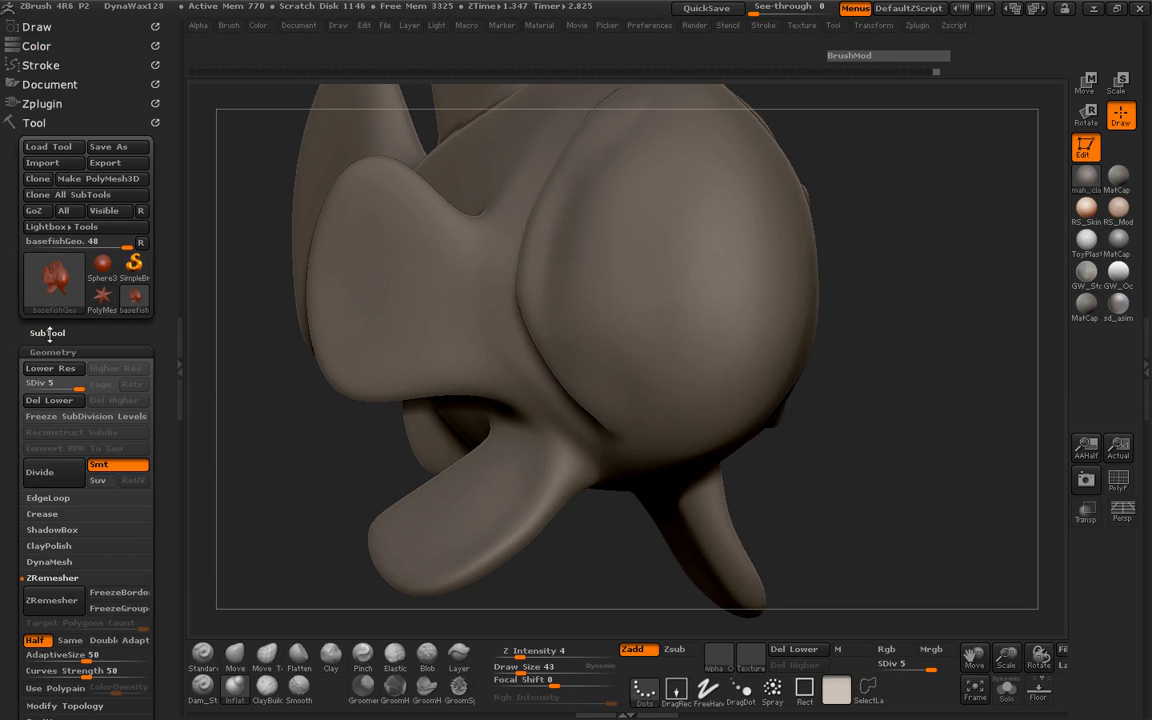
pyautogui.click(52, 334)
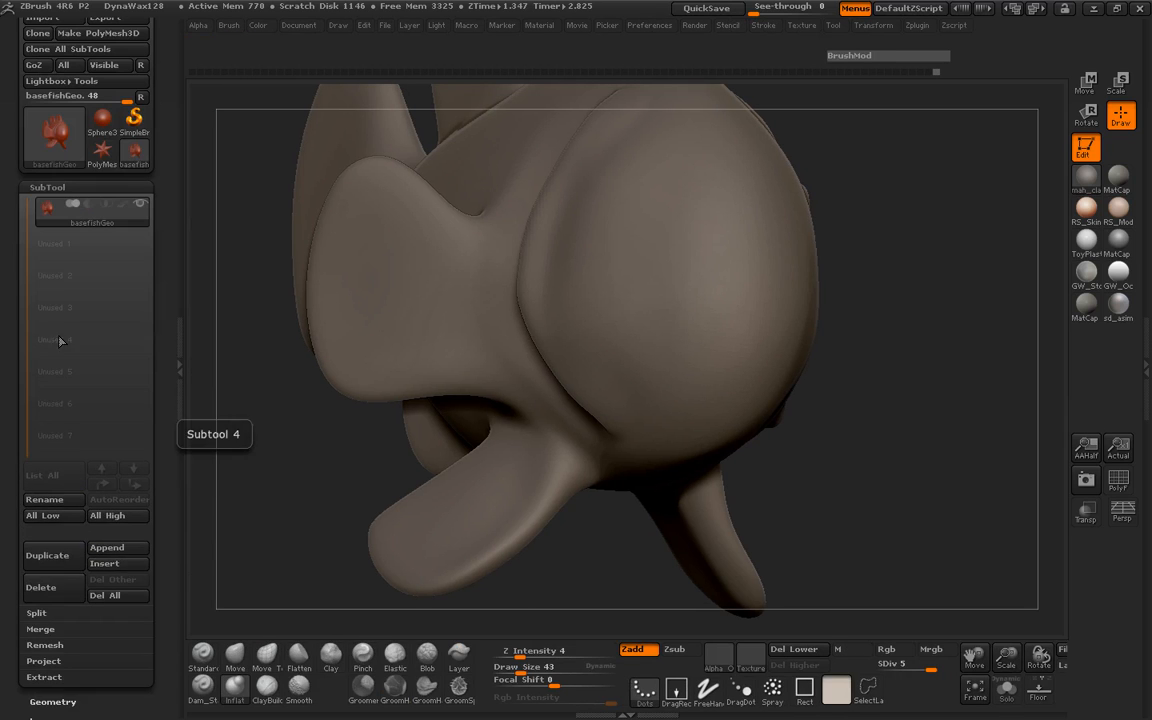
pyautogui.click(68, 563)
pyautogui.moveTo(47, 250)
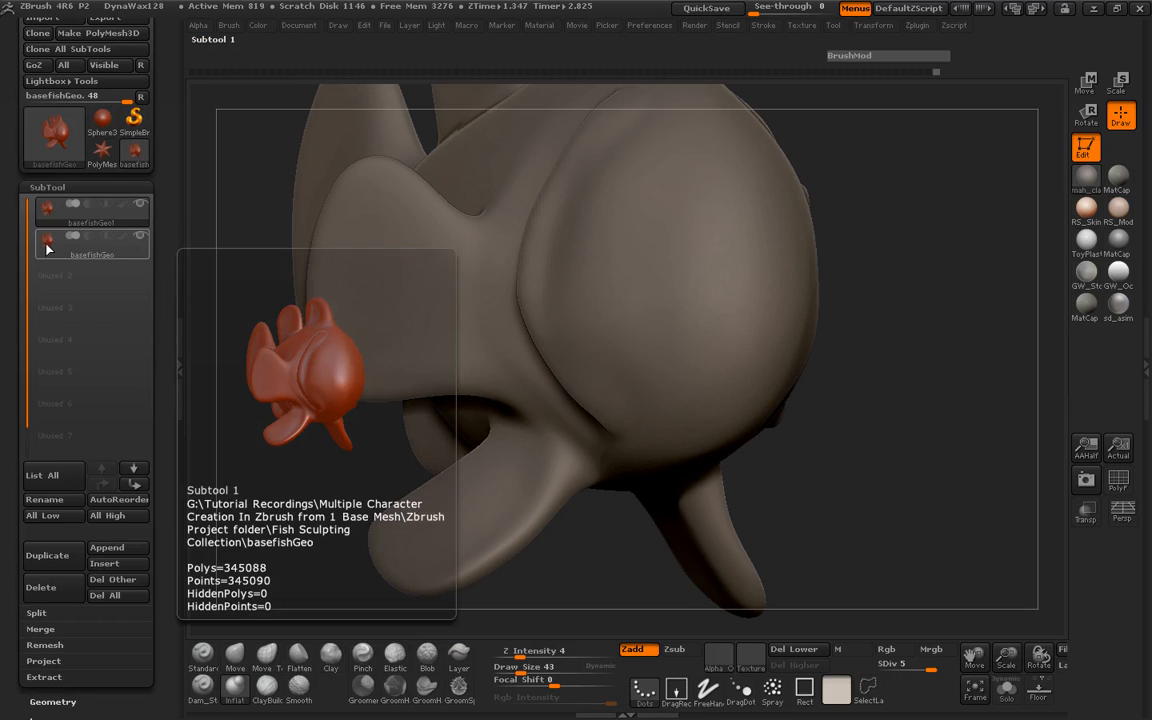
# Step: Run ZRemesher on the duplicated fish with the Half option and show its polygon wireframe
pyautogui.scroll(-5, 150, 330)
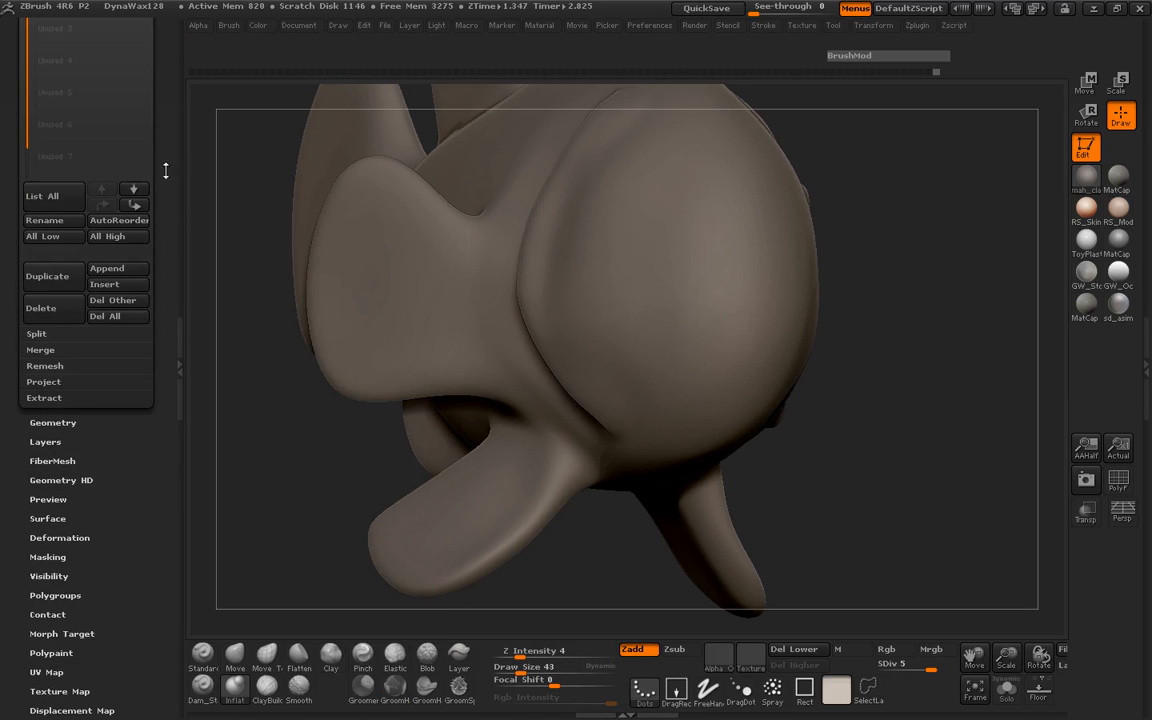
pyautogui.click(53, 423)
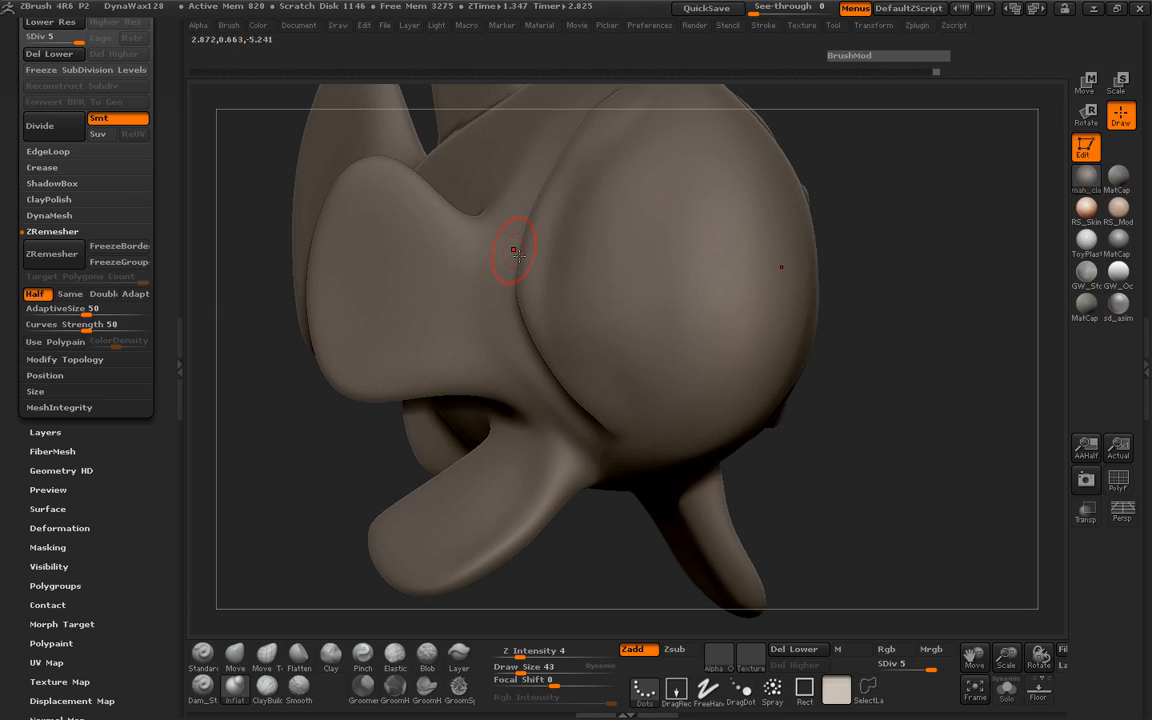
pyautogui.click(55, 254)
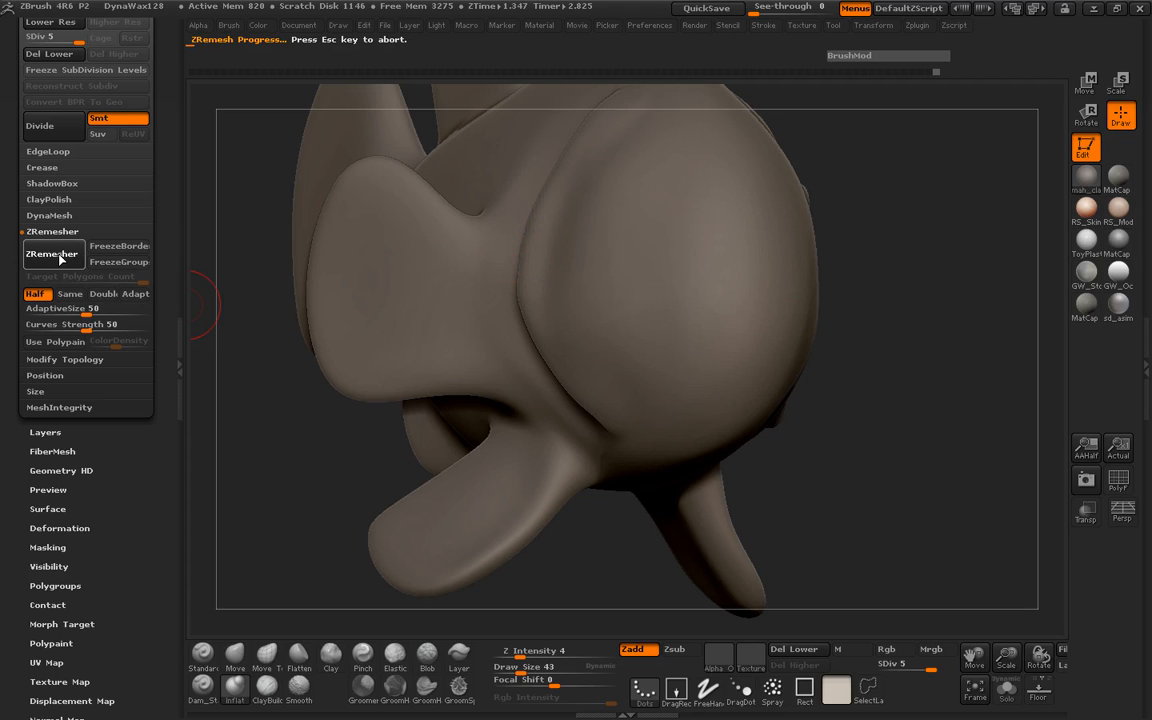
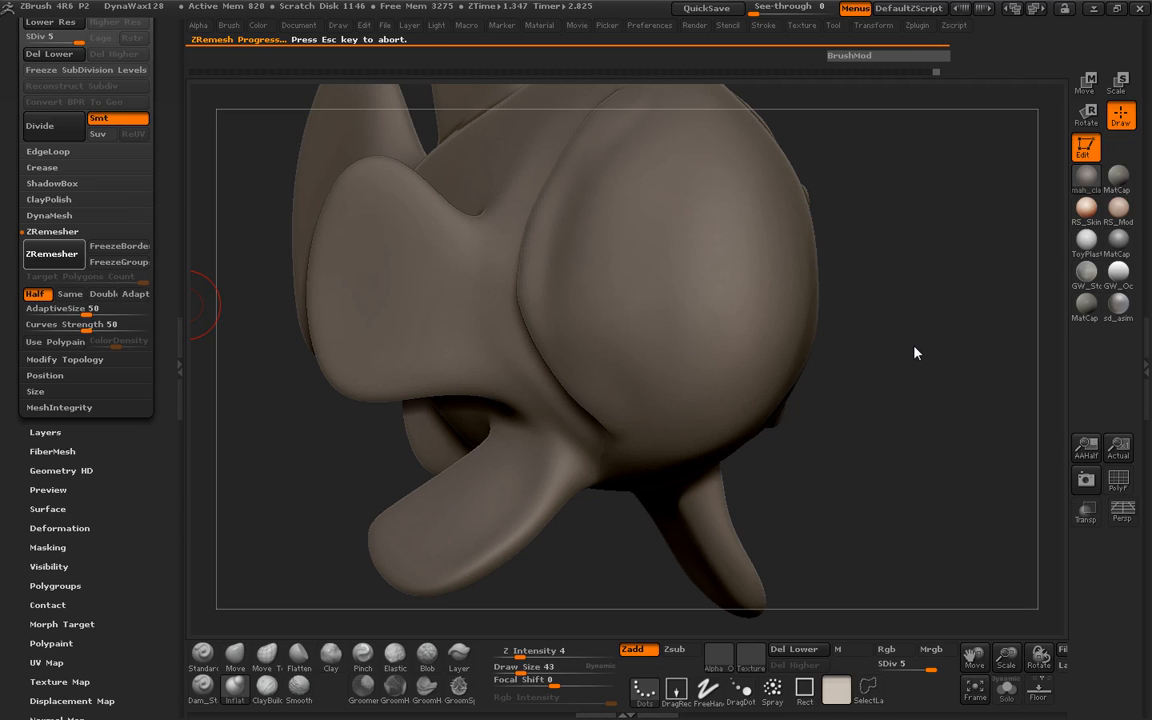
pyautogui.moveTo(925, 370); pyautogui.dragTo(840, 385)
pyautogui.click(1118, 480)
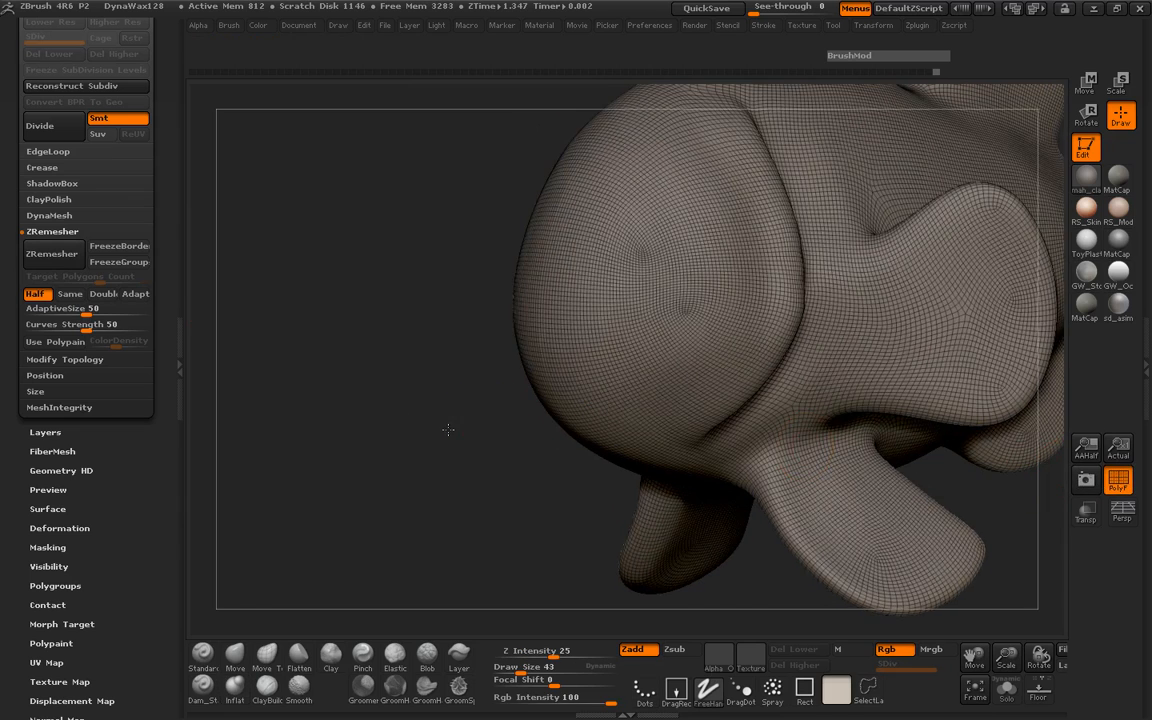
# Step: Run ZRemesher on the duplicated fish two more times at Half to get a much coarser mesh
pyautogui.moveTo(450, 418)
pyautogui.mouseDown()
pyautogui.moveTo(390, 437)
pyautogui.moveTo(429, 452)
pyautogui.moveTo(307, 544)
pyautogui.mouseUp()
pyautogui.moveTo(895, 482); pyautogui.dragTo(828, 472)
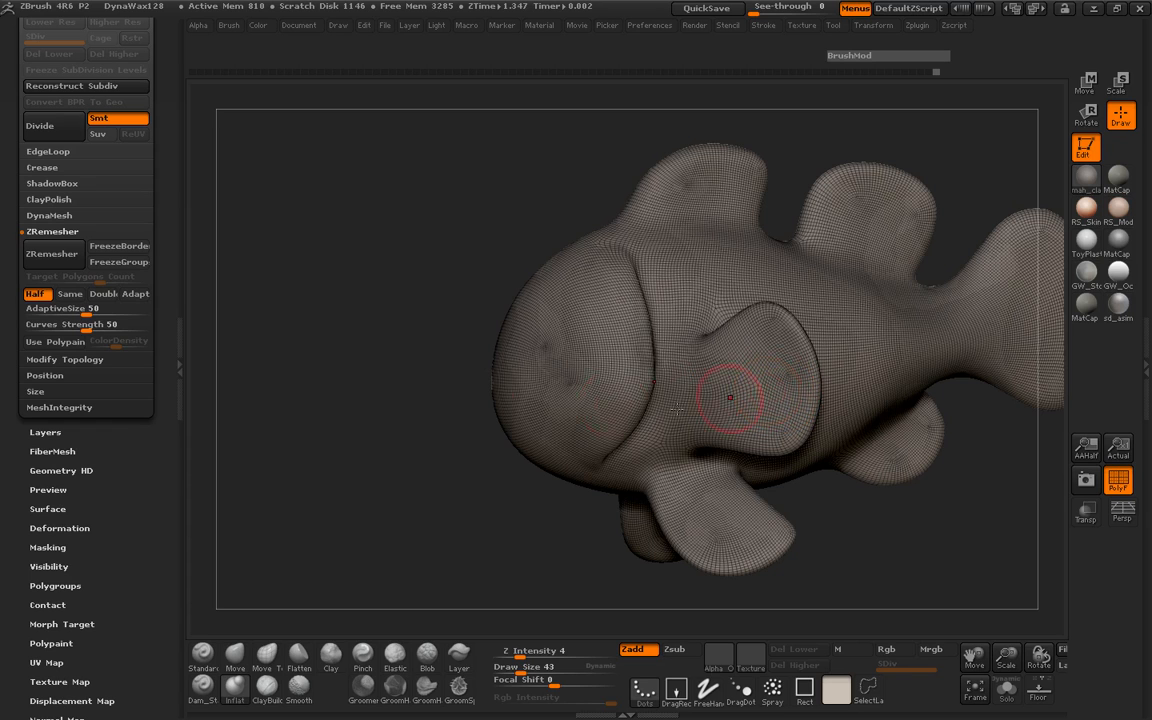
pyautogui.moveTo(367, 374); pyautogui.dragTo(470, 420)
pyautogui.moveTo(882, 458); pyautogui.dragTo(932, 456)
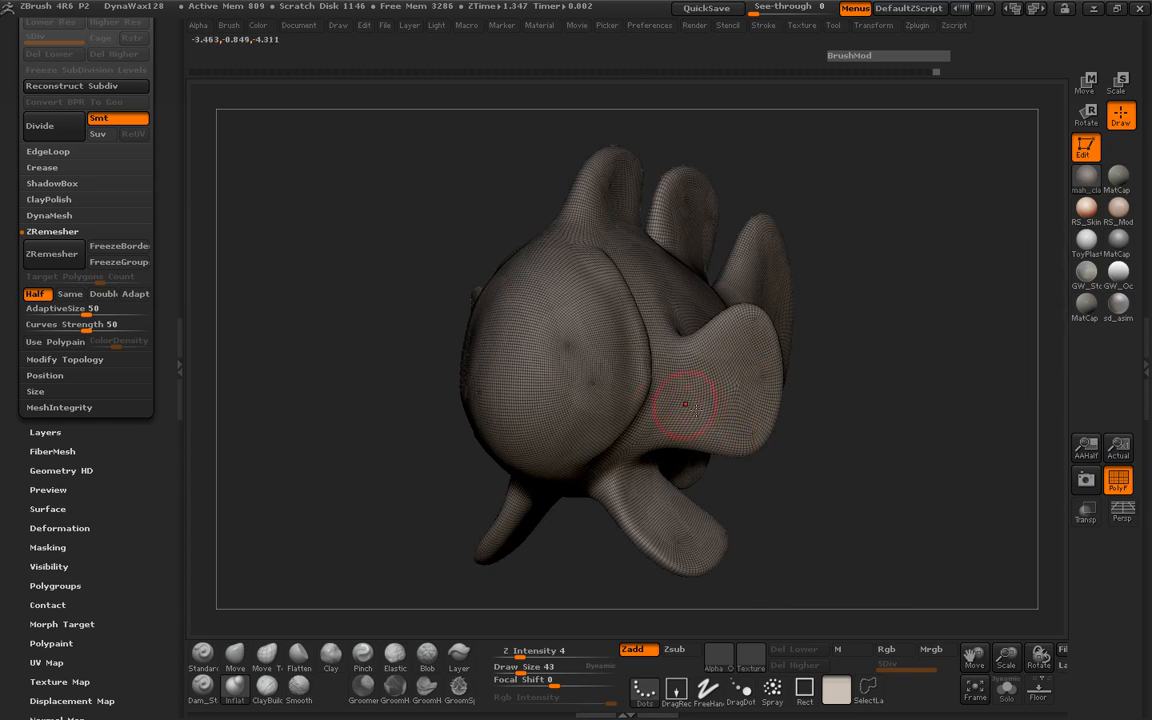
pyautogui.moveTo(858, 456); pyautogui.dragTo(900, 460)
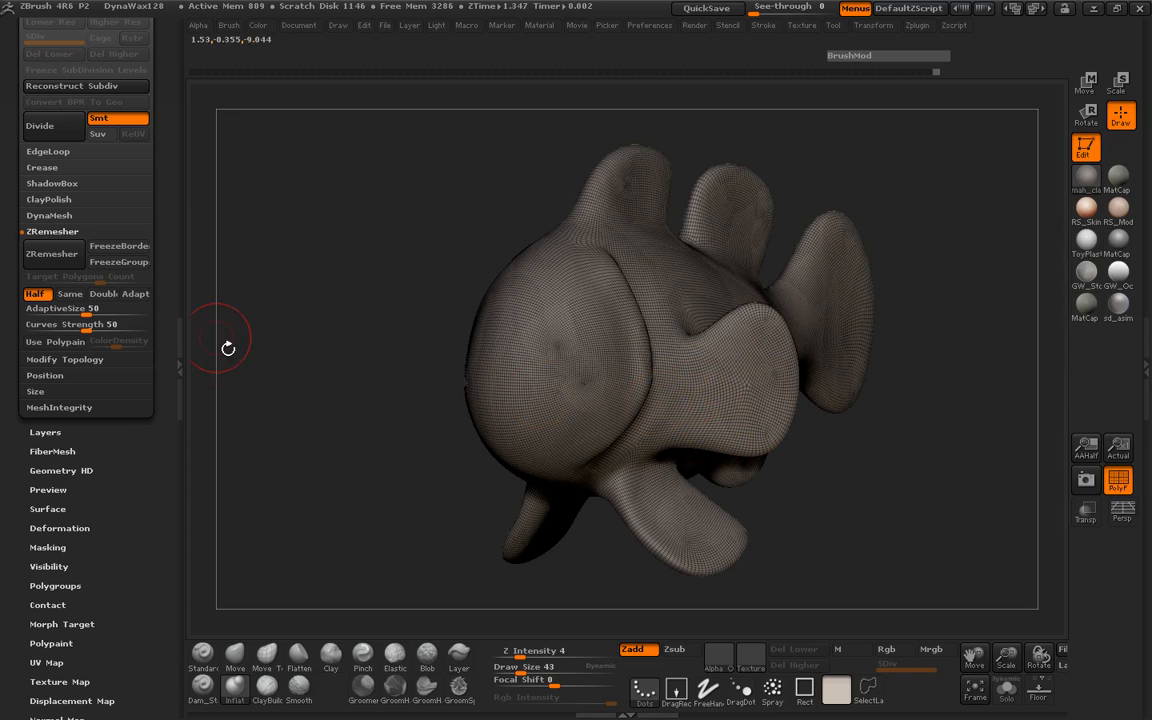
pyautogui.click(56, 262)
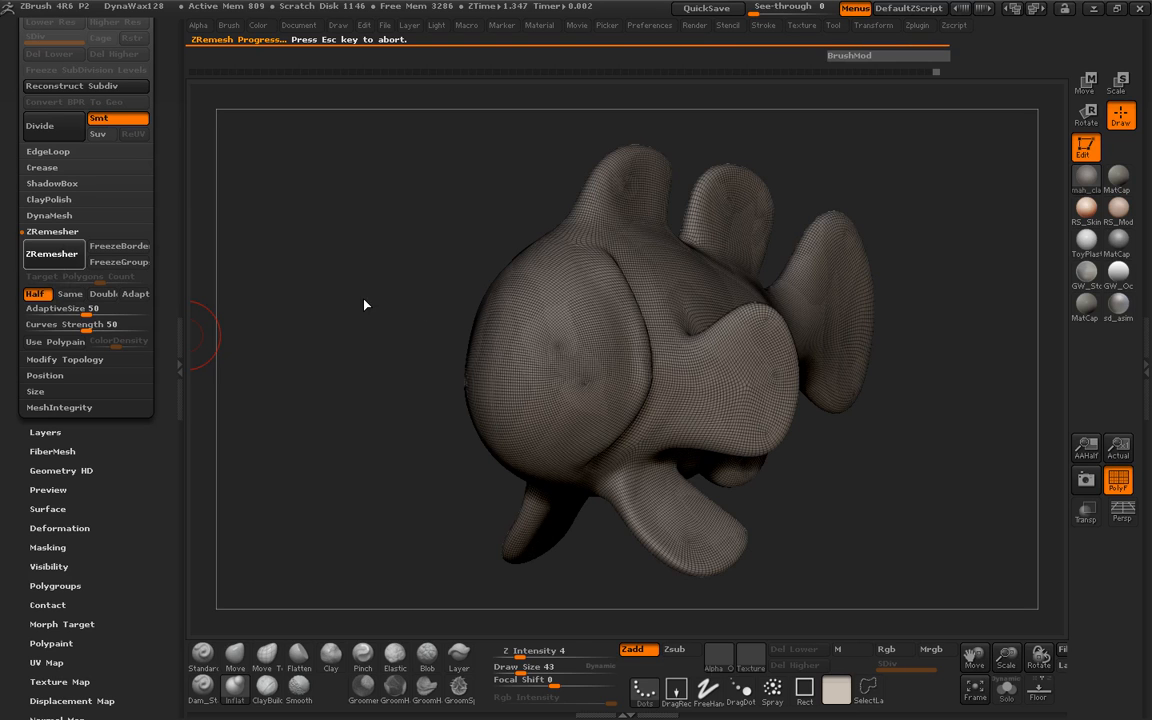
pyautogui.moveTo(370, 311); pyautogui.dragTo(224, 329)
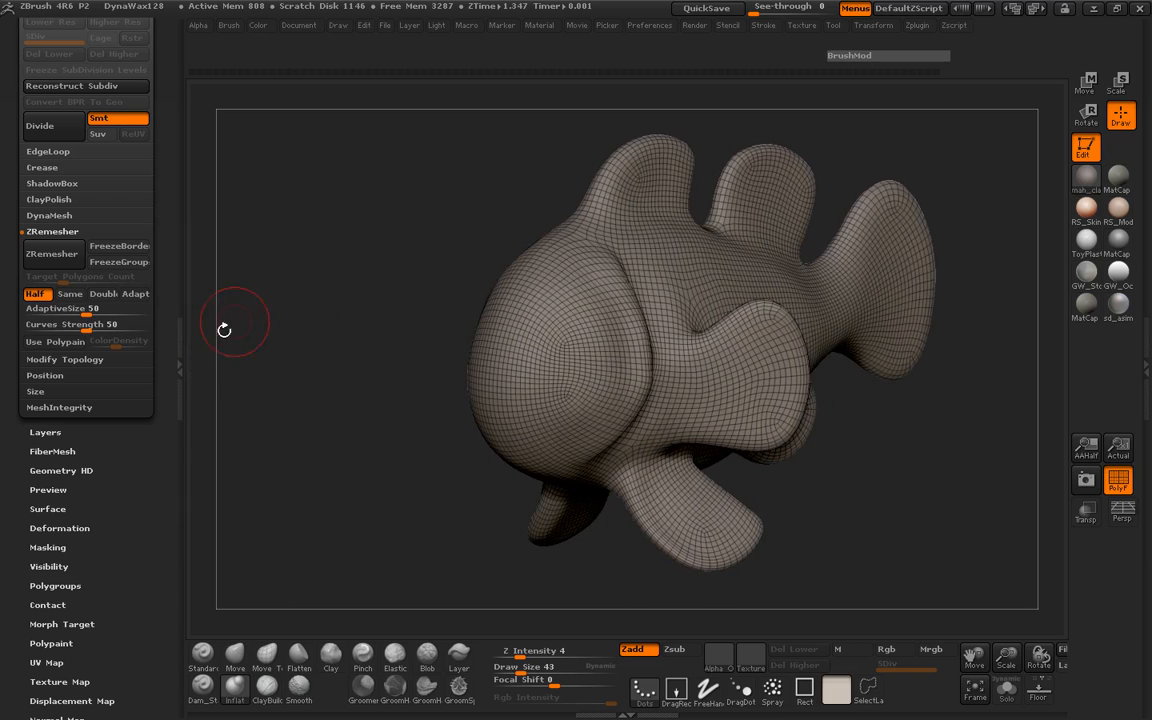
pyautogui.click(51, 253)
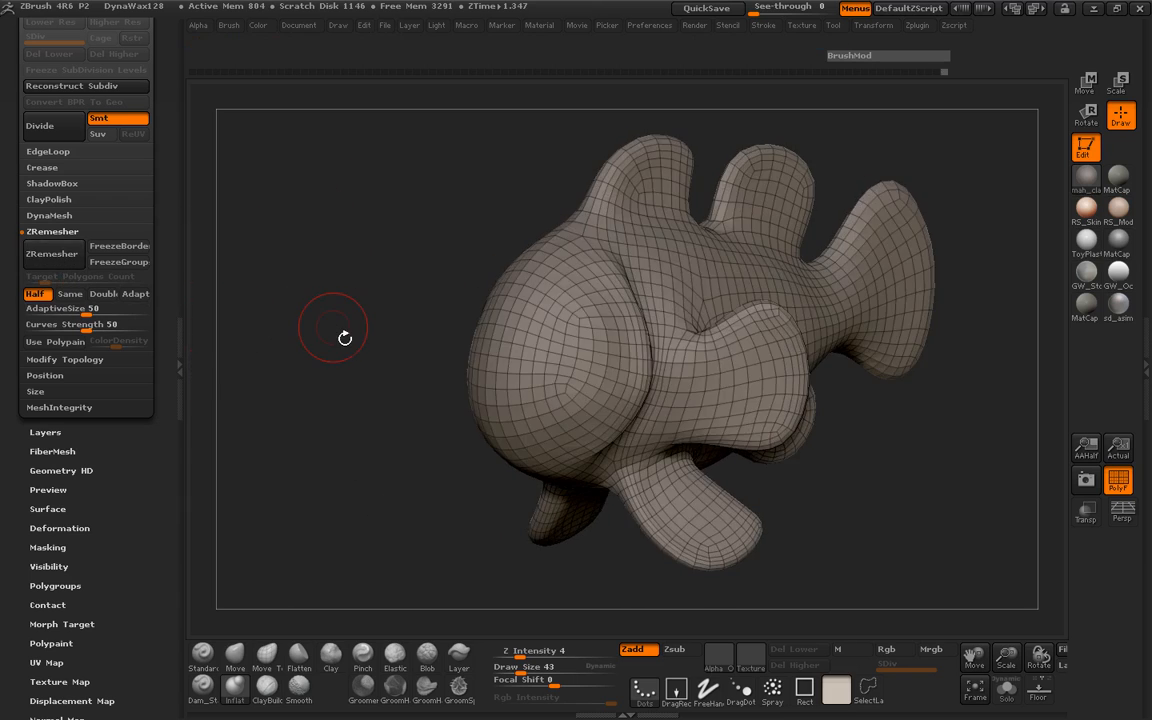
pyautogui.moveTo(342, 334); pyautogui.dragTo(308, 332)
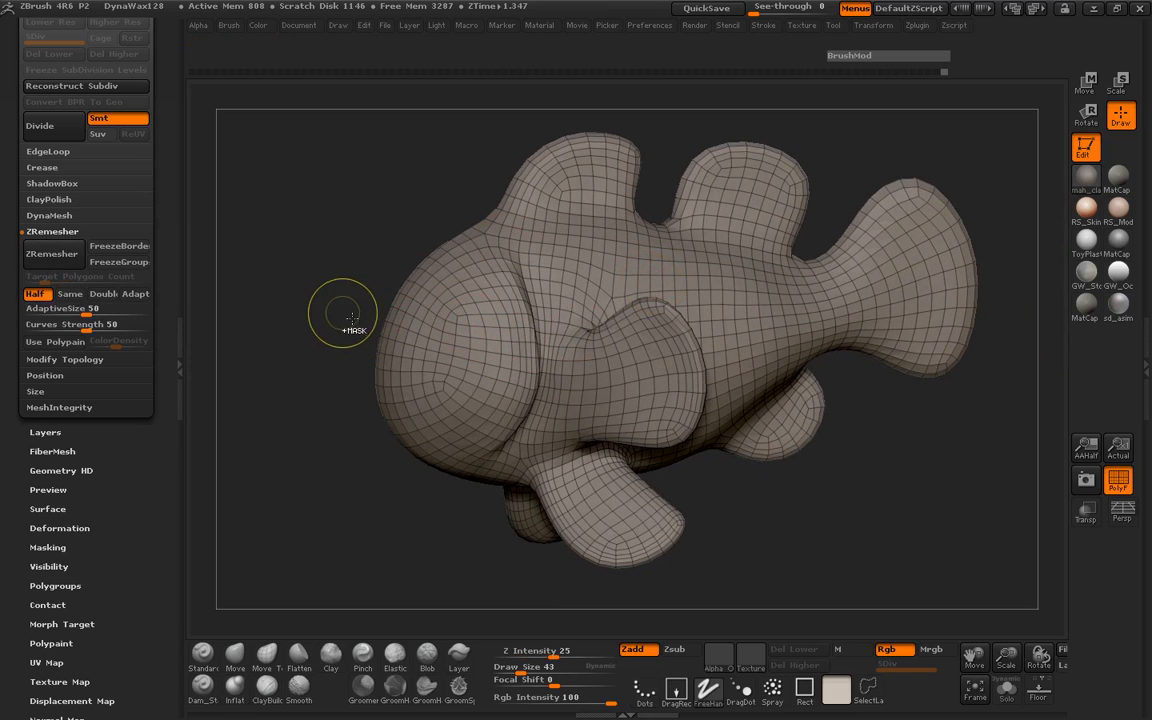
# Step: Subdivide the remeshed fish to level 3 and make the original basefishGeo subtool visible alongside it
pyautogui.hotkey('ctrl', 'd')
pyautogui.hotkey('ctrl', 'd')
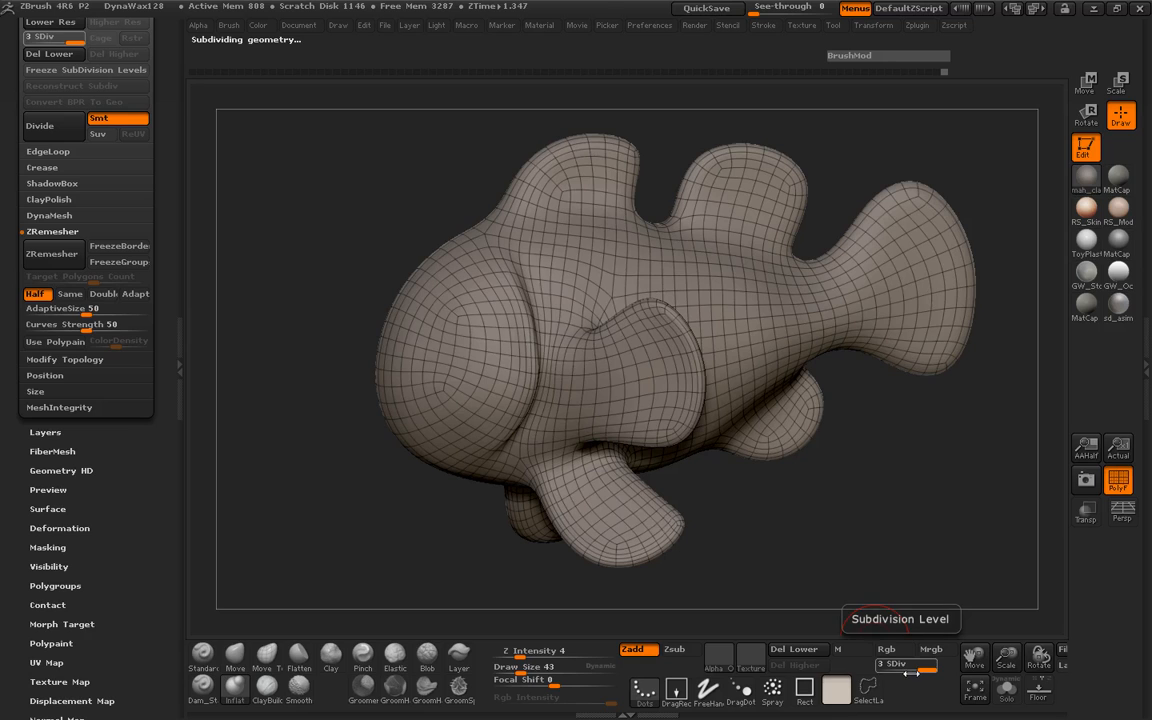
pyautogui.scroll(5, 161, 353)
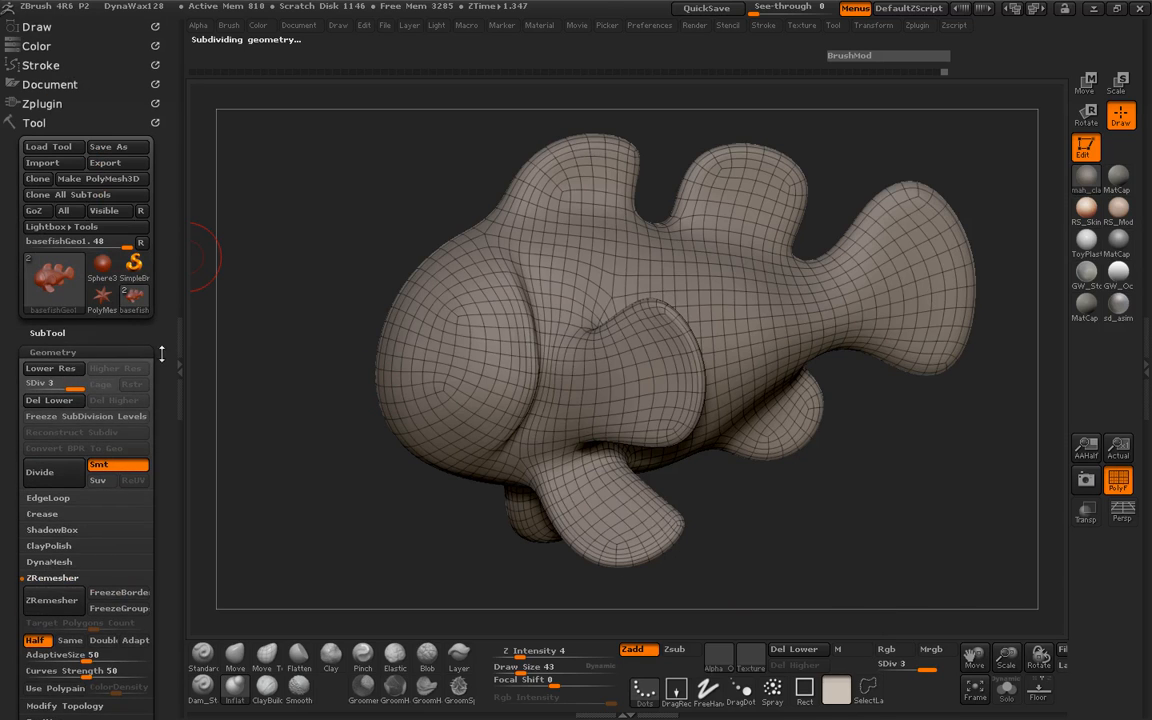
pyautogui.click(47, 333)
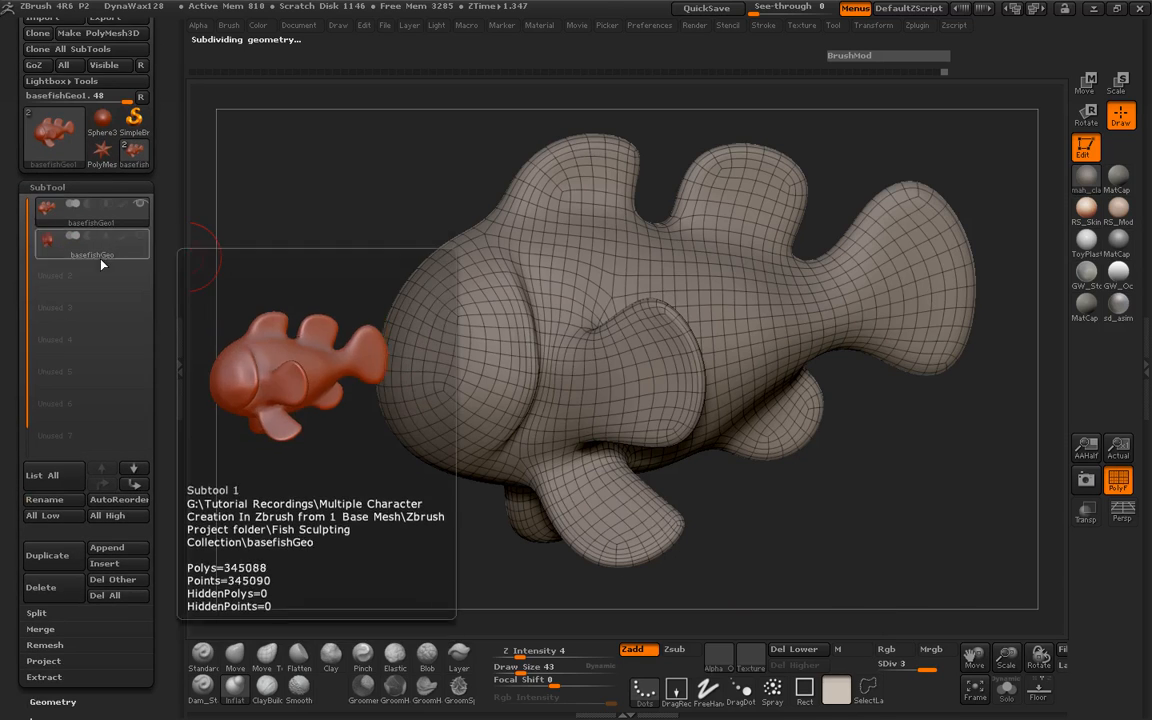
pyautogui.moveTo(161, 317); pyautogui.dragTo(161, 259)
pyautogui.click(142, 180)
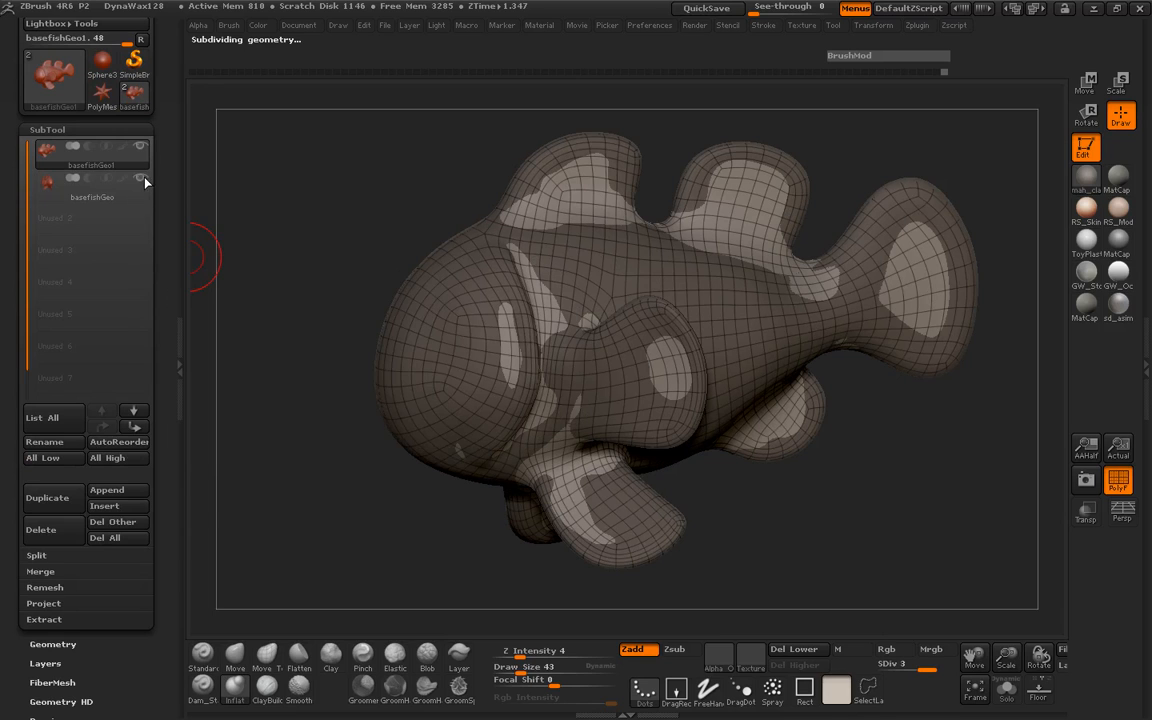
# Step: Project the original sculpt's detail onto the remeshed fish with ProjectAll at a distance of 0.1
pyautogui.scroll(-3, 166, 249)
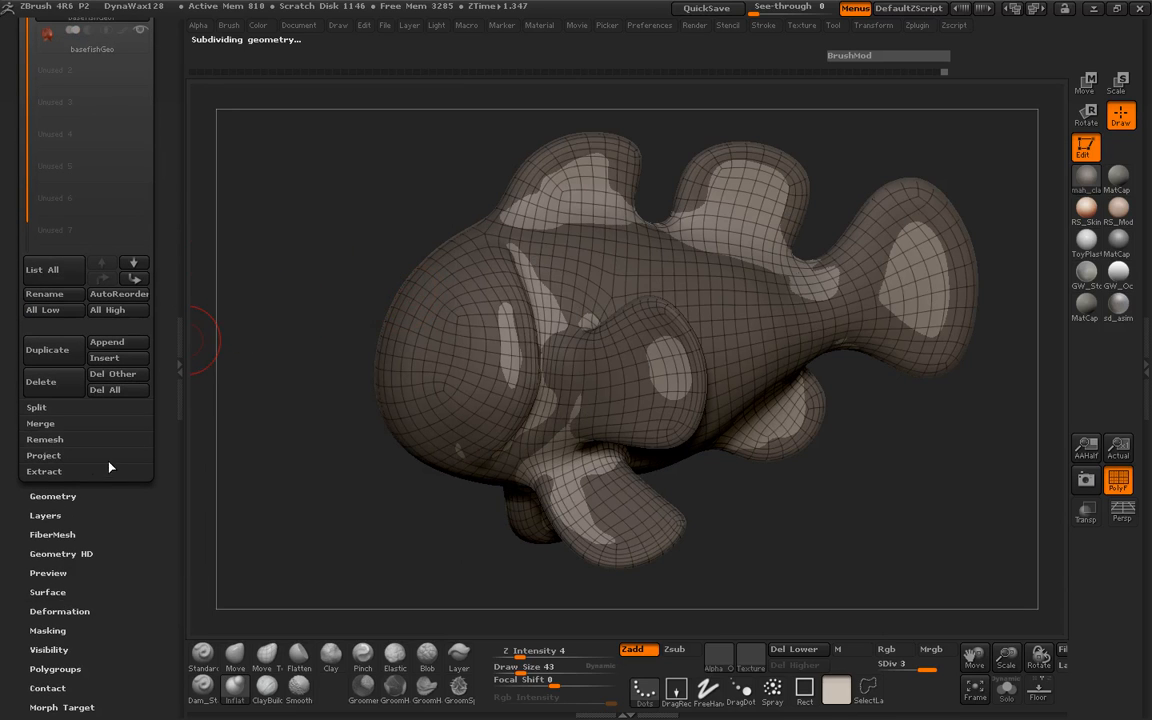
pyautogui.click(44, 456)
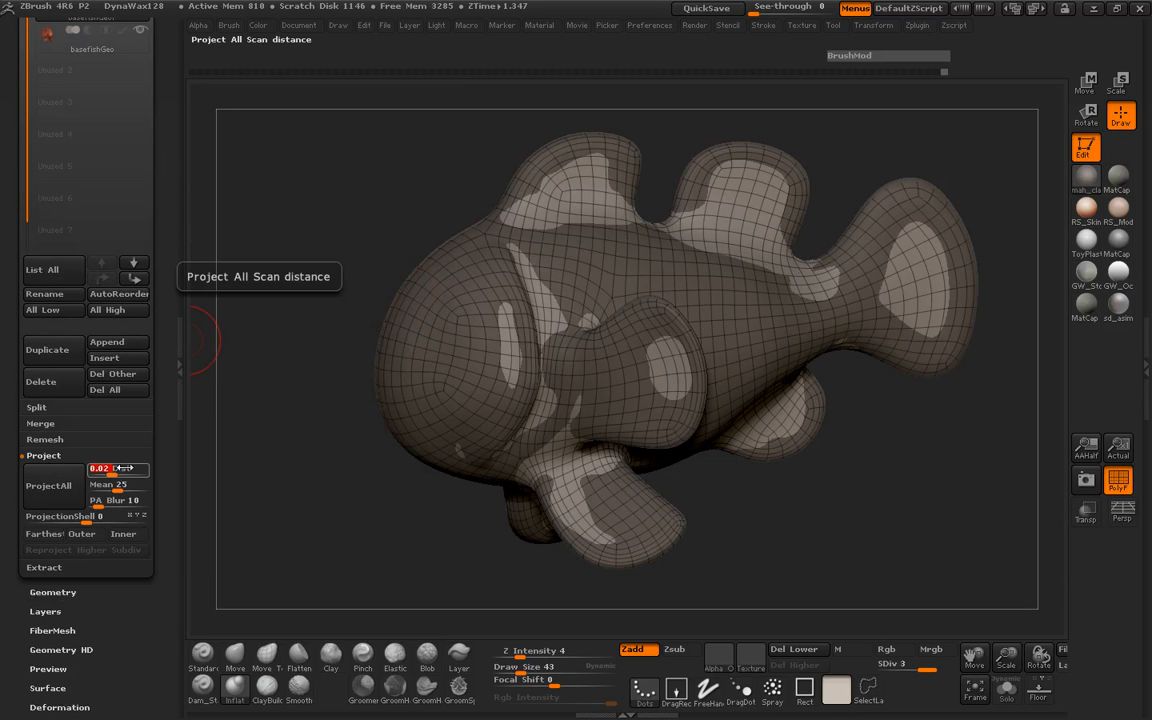
pyautogui.click(82, 498)
pyautogui.moveTo(319, 310); pyautogui.dragTo(296, 309)
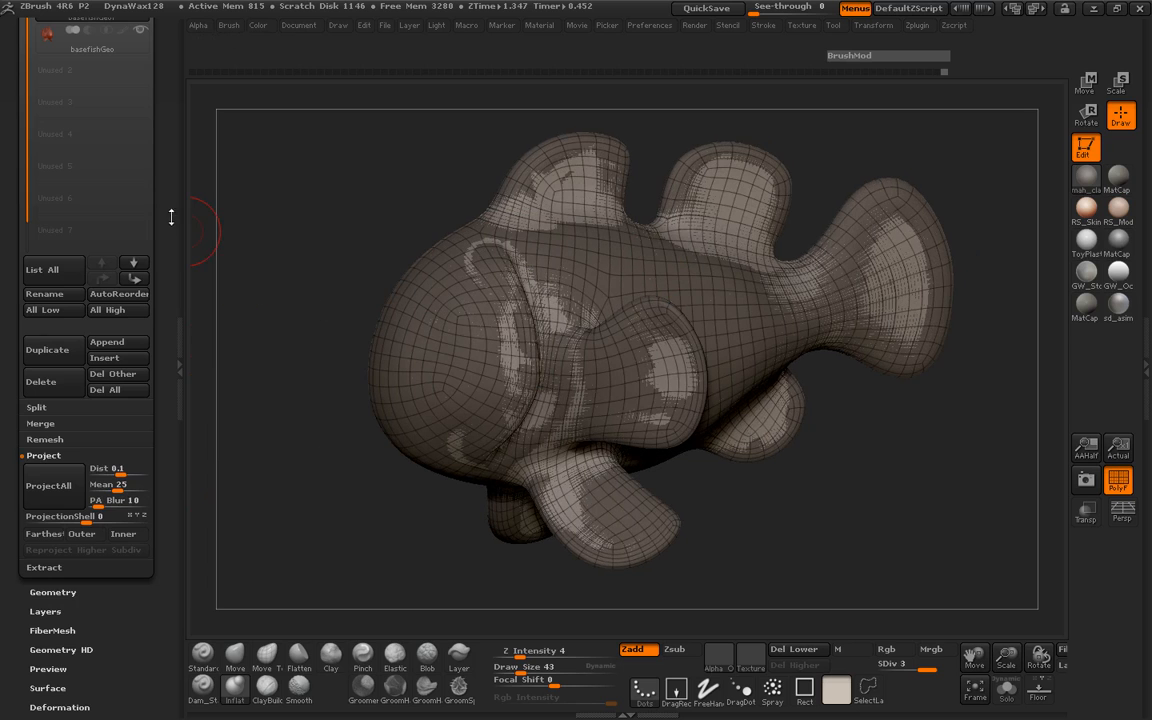
# Step: Hide the original basefishGeo subtool and turn off the polygon wireframe on the remeshed fish
pyautogui.moveTo(170, 216); pyautogui.dragTo(167, 254)
pyautogui.click(139, 117)
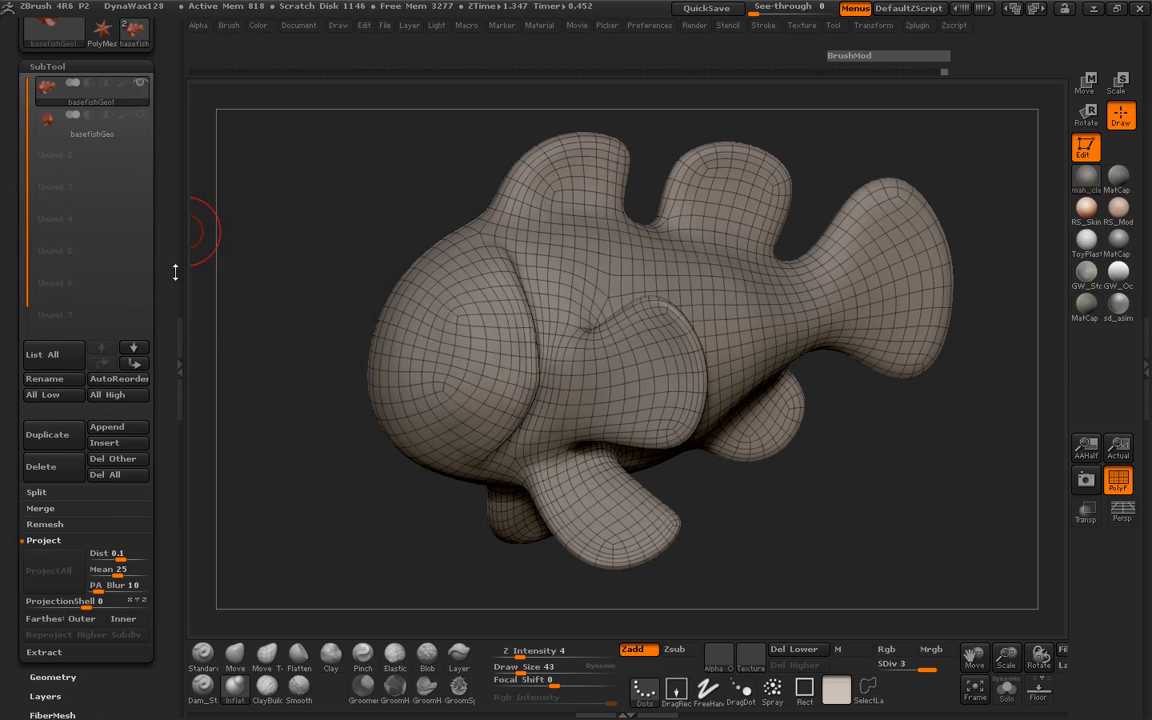
pyautogui.click(191, 331)
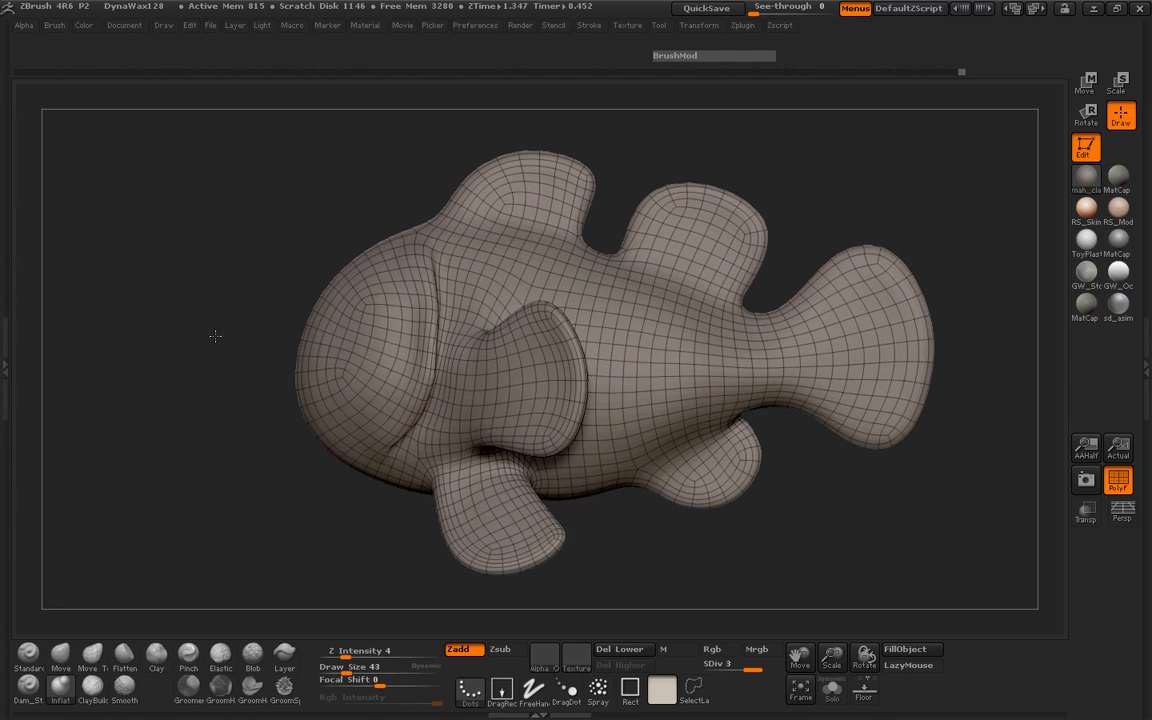
pyautogui.moveTo(235, 344)
pyautogui.mouseDown()
pyautogui.moveTo(206, 342)
pyautogui.moveTo(237, 339)
pyautogui.moveTo(245, 320)
pyautogui.mouseUp()
pyautogui.click(1119, 481)
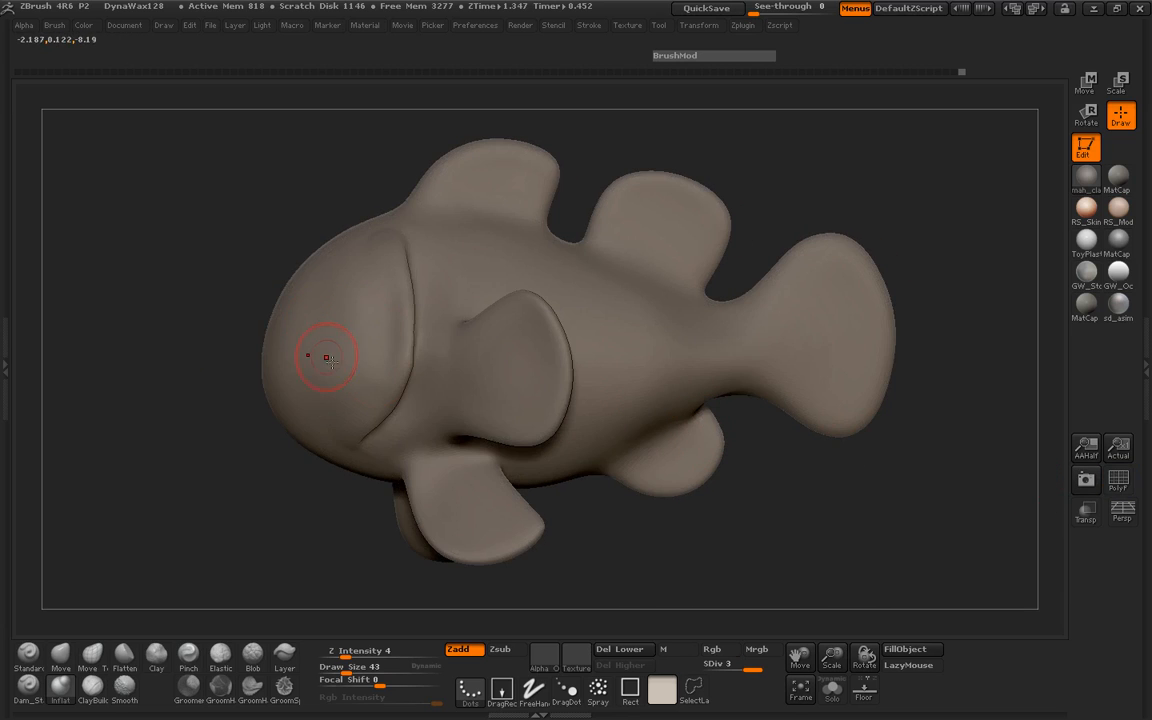
# Step: Smooth the ends of the gill cover crease and the surface of the cheek at draw size 43
pyautogui.press('shift')
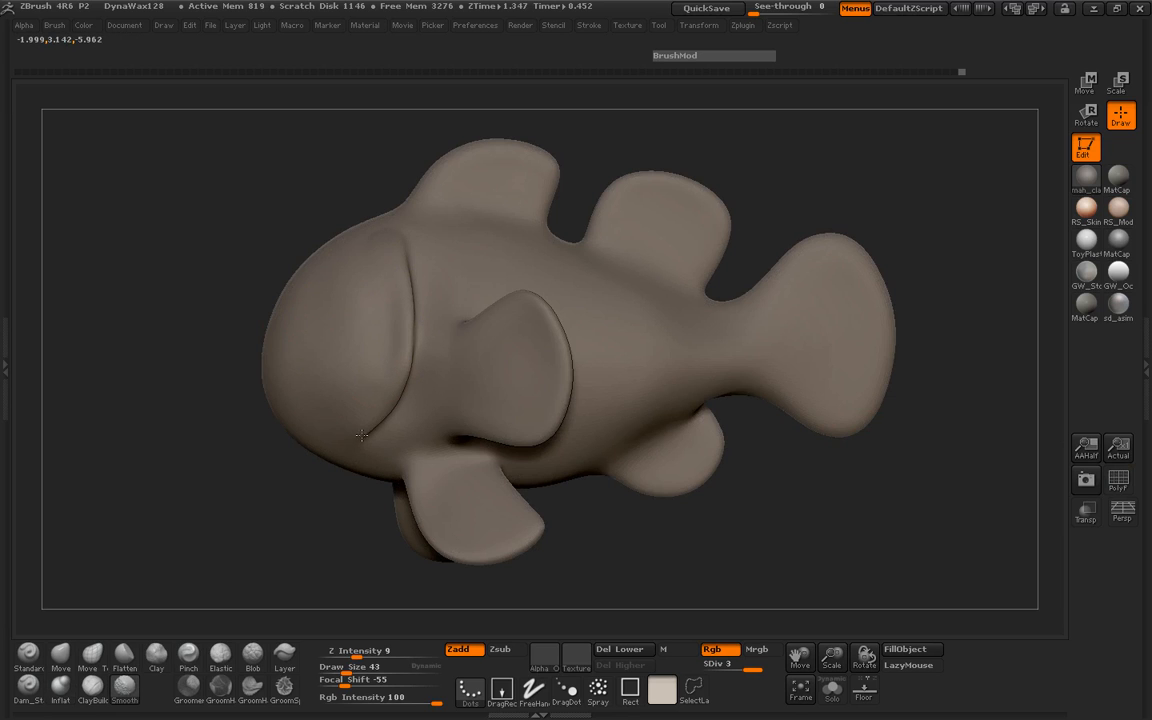
pyautogui.moveTo(171, 374)
pyautogui.mouseDown()
pyautogui.moveTo(213, 409)
pyautogui.moveTo(245, 408)
pyautogui.mouseUp()
pyautogui.moveTo(771, 342)
pyautogui.mouseDown()
pyautogui.moveTo(807, 411)
pyautogui.moveTo(792, 420)
pyautogui.mouseUp()
pyautogui.press('shift')
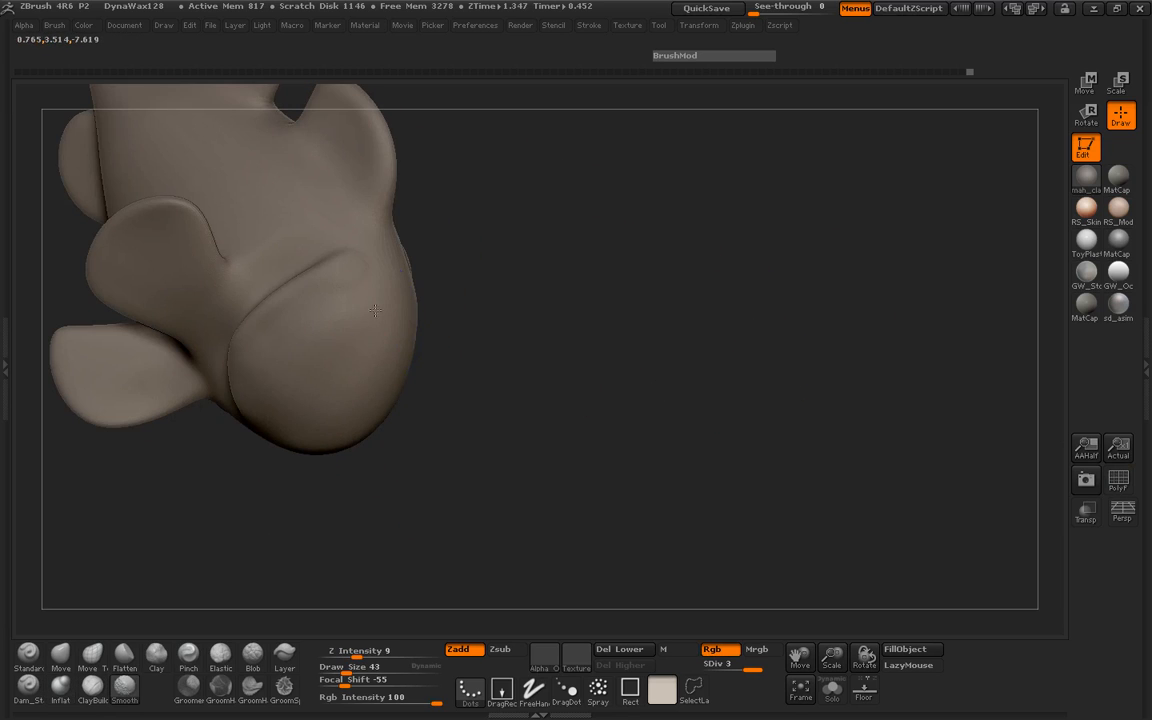
pyautogui.keyDown('shift'); pyautogui.moveTo(305, 330); pyautogui.dragTo(360, 345); pyautogui.keyUp('shift')
# Step: Select the Inflat brush and set the current colour to white
pyautogui.moveTo(548, 404); pyautogui.dragTo(400, 350)
pyautogui.moveTo(283, 388)
pyautogui.mouseDown()
pyautogui.moveTo(463, 357)
pyautogui.moveTo(455, 388)
pyautogui.moveTo(198, 275)
pyautogui.moveTo(375, 310)
pyautogui.moveTo(493, 365)
pyautogui.moveTo(512, 327)
pyautogui.mouseUp()
pyautogui.press('space')
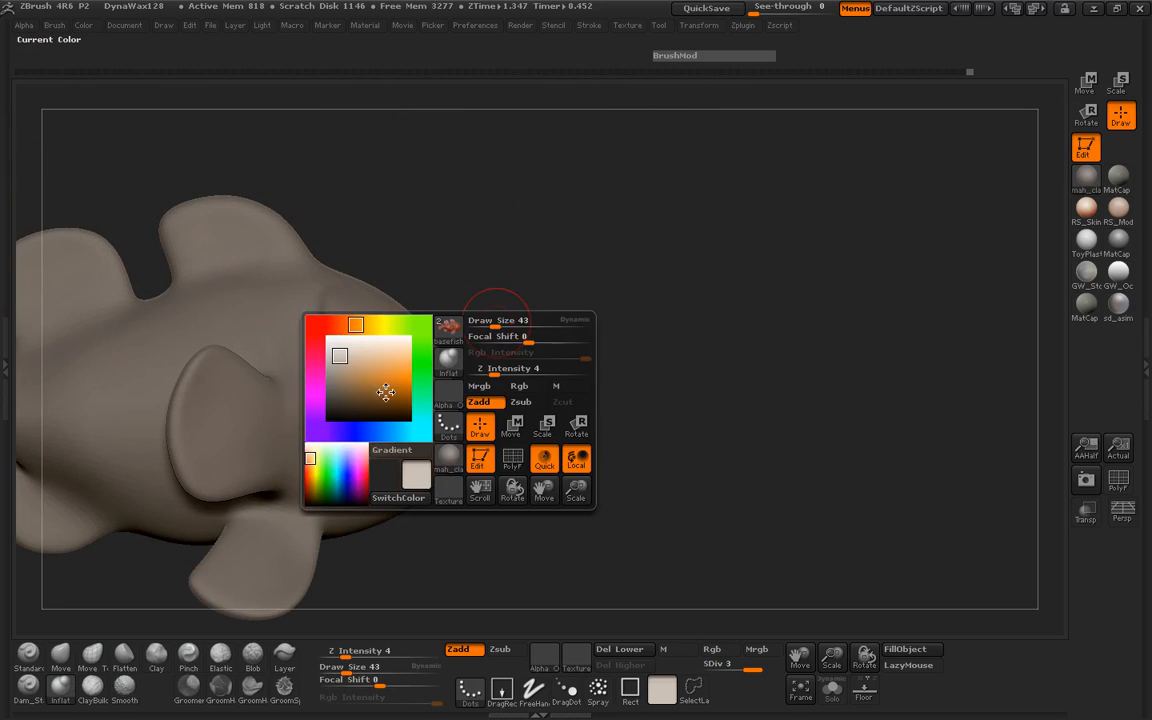
pyautogui.click(320, 339)
# Step: Paint a mask strip just behind the full length of the gill cover crease at draw size 21
pyautogui.moveTo(790, 360)
pyautogui.mouseDown()
pyautogui.moveTo(300, 376)
pyautogui.moveTo(206, 332)
pyautogui.moveTo(238, 345)
pyautogui.mouseUp()
pyautogui.keyDown('ctrl'); pyautogui.moveTo(238, 345); pyautogui.dragTo(244, 332, button='right'); pyautogui.keyUp('ctrl')
pyautogui.moveTo(244, 332); pyautogui.dragTo(240, 347)
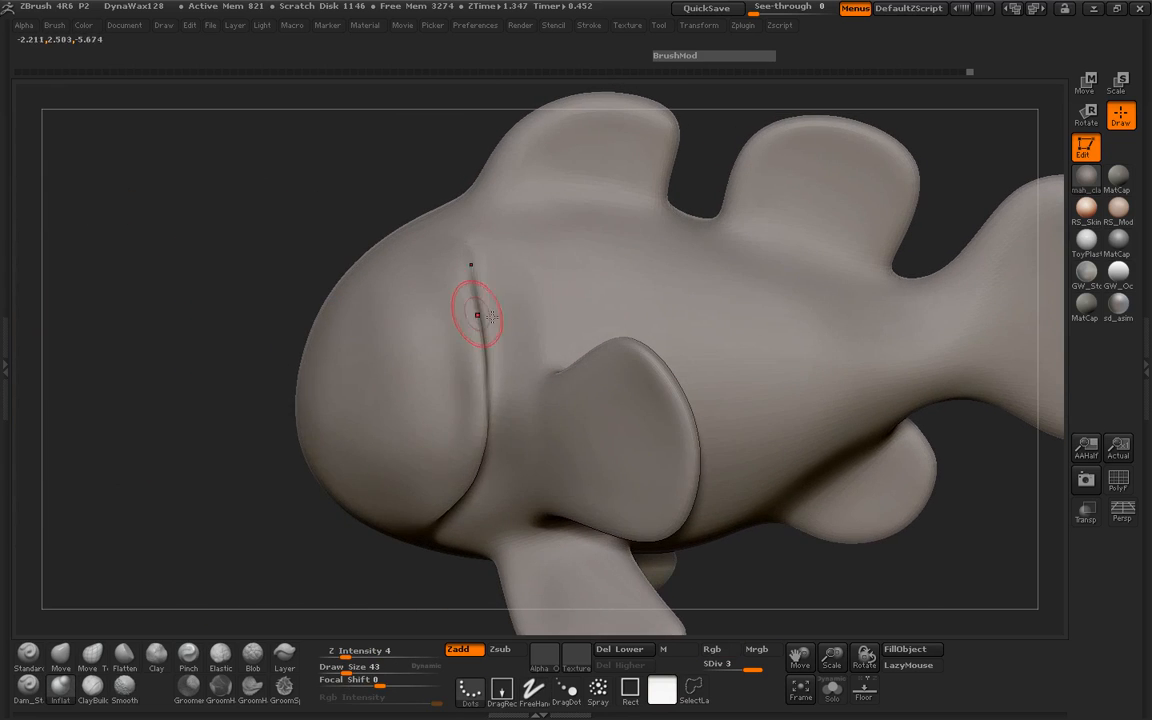
pyautogui.press('space')
pyautogui.moveTo(490, 306); pyautogui.dragTo(483, 306)
pyautogui.moveTo(250, 336); pyautogui.dragTo(269, 325)
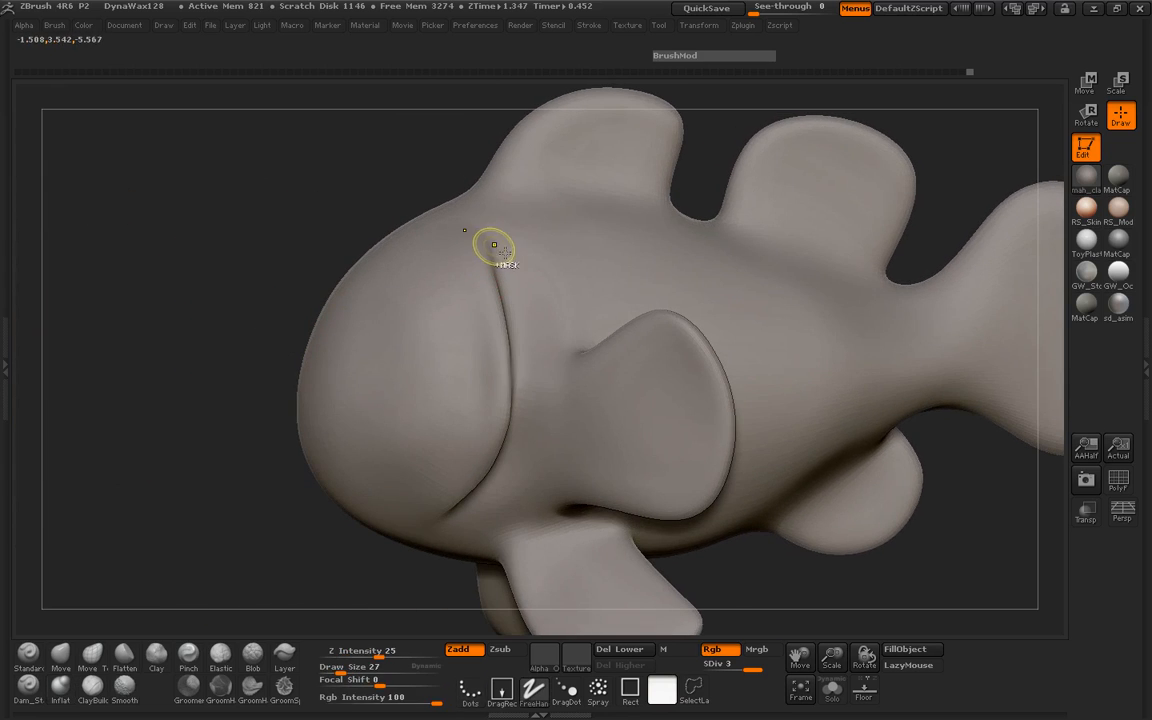
pyautogui.moveTo(498, 244)
pyautogui.keyDown('ctrl'); pyautogui.mouseDown()
pyautogui.moveTo(523, 356)
pyautogui.moveTo(525, 446)
pyautogui.mouseUp(); pyautogui.keyUp('ctrl')
pyautogui.hotkey('ctrl', 'z')
pyautogui.moveTo(498, 237)
pyautogui.keyDown('ctrl'); pyautogui.mouseDown()
pyautogui.moveTo(536, 410)
pyautogui.moveTo(520, 459)
pyautogui.mouseUp(); pyautogui.keyUp('ctrl')
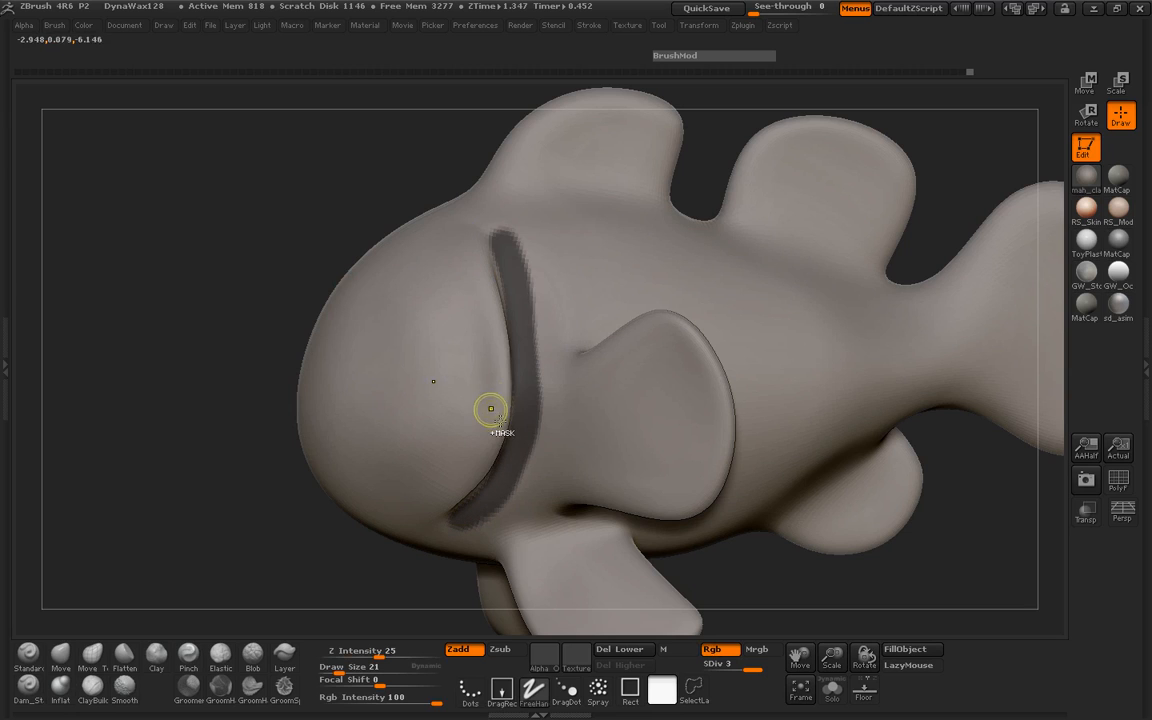
pyautogui.moveTo(216, 347); pyautogui.dragTo(490, 293)
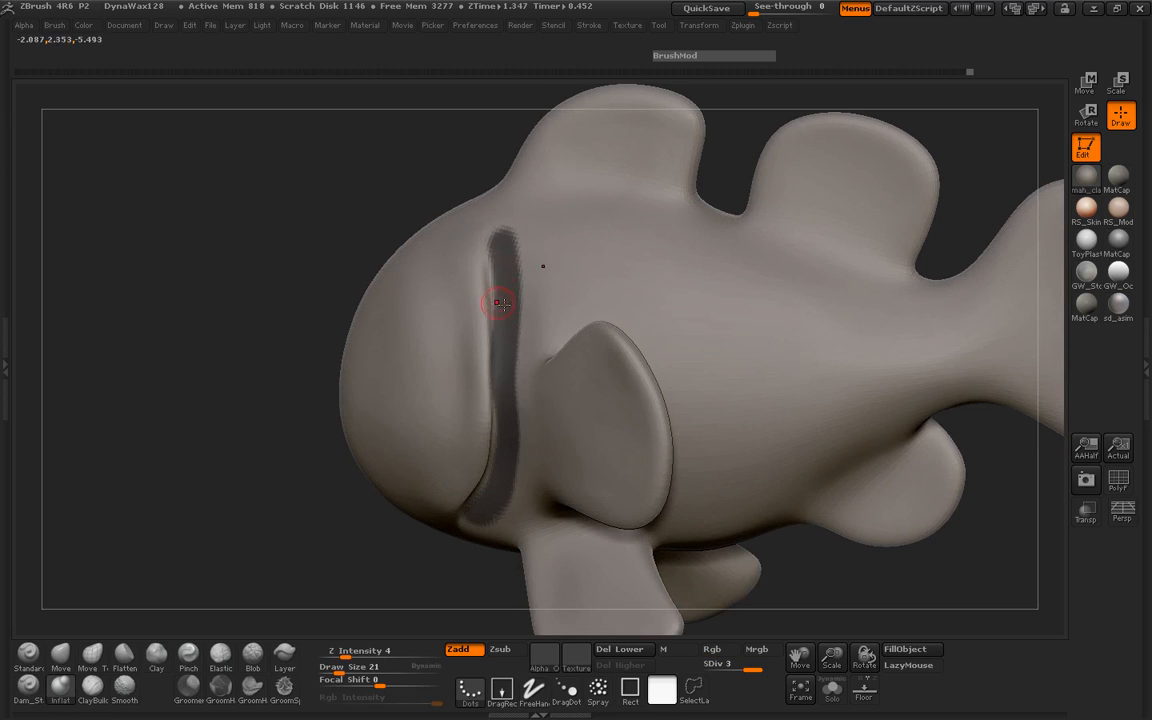
pyautogui.press('ctrl')
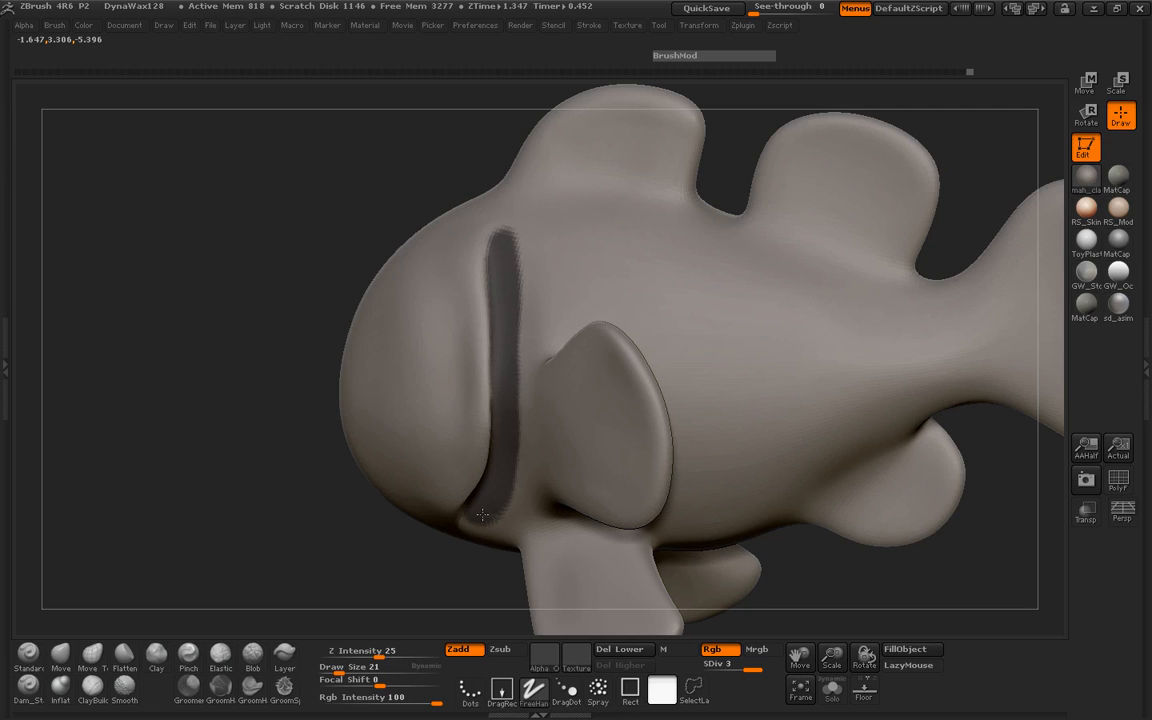
# Step: Invert the mask and push the upper part of the exposed gill strip inward with Move Topological at draw size 125
pyautogui.keyDown('ctrl'); pyautogui.click(231, 450); pyautogui.keyUp('ctrl')
pyautogui.moveTo(231, 450)
pyautogui.mouseDown()
pyautogui.moveTo(270, 463)
pyautogui.moveTo(272, 492)
pyautogui.mouseUp()
pyautogui.click(90, 655)
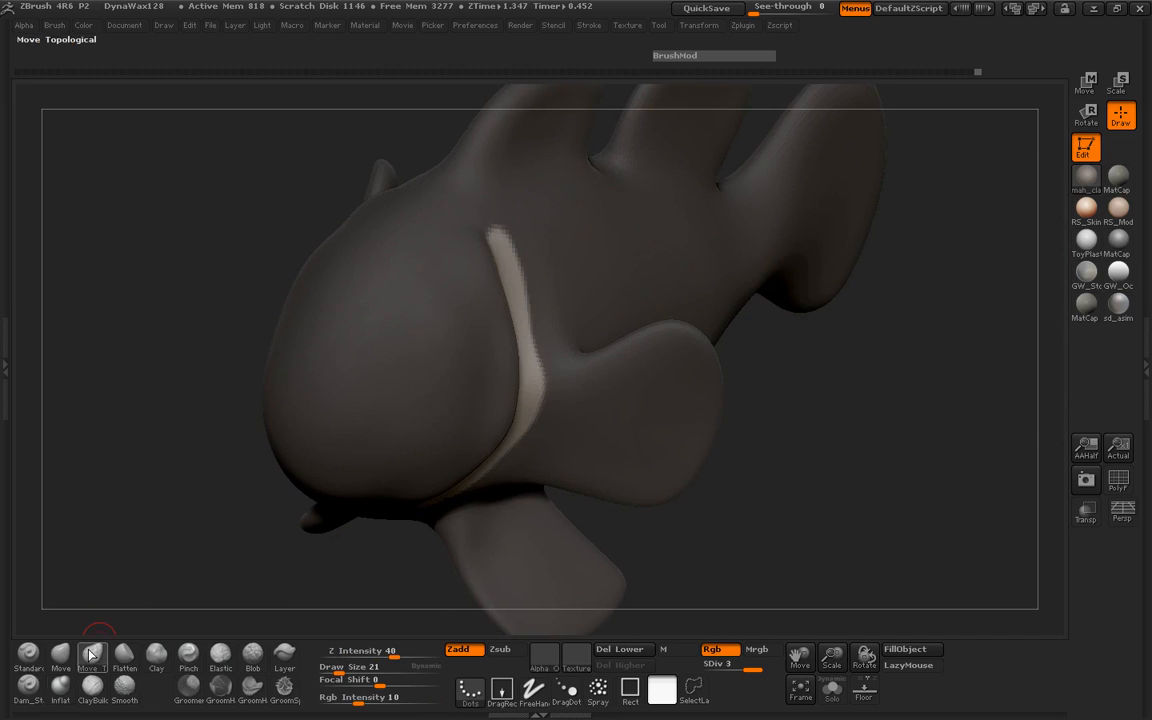
pyautogui.moveTo(125, 548); pyautogui.dragTo(167, 491)
pyautogui.press('space')
pyautogui.moveTo(501, 381); pyautogui.dragTo(517, 382)
pyautogui.moveTo(745, 450)
pyautogui.mouseDown()
pyautogui.moveTo(784, 450)
pyautogui.moveTo(786, 422)
pyautogui.mouseUp()
pyautogui.moveTo(509, 350); pyautogui.dragTo(508, 335)
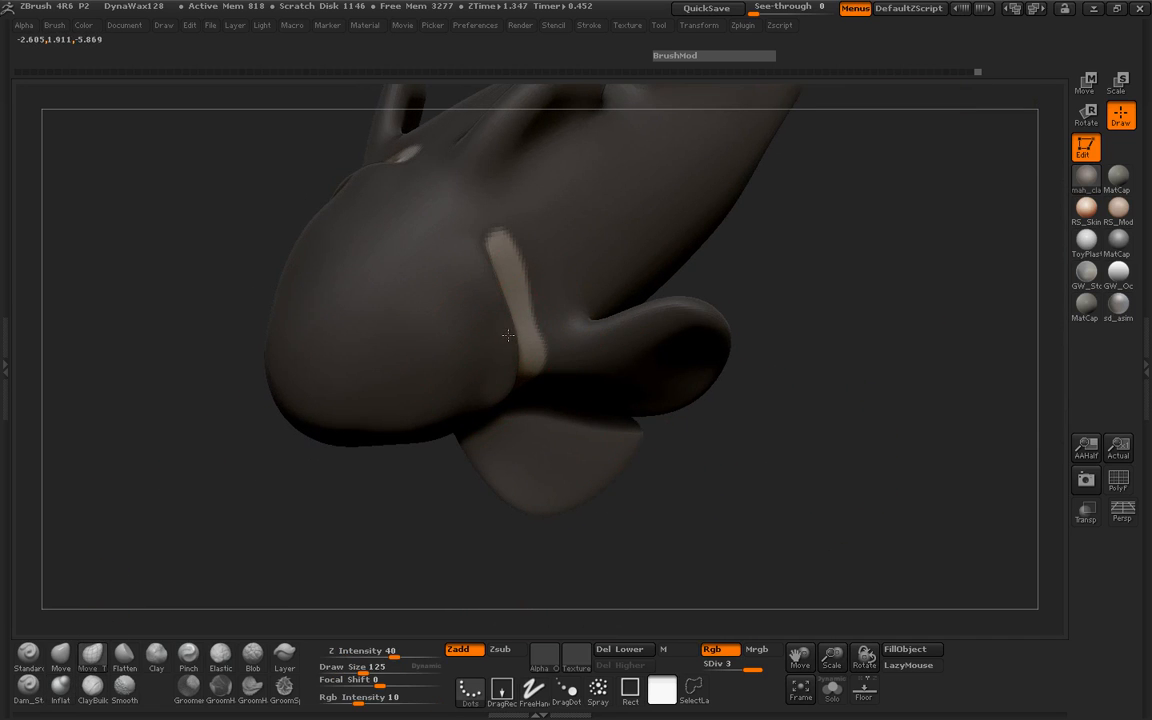
pyautogui.moveTo(222, 300)
pyautogui.mouseDown()
pyautogui.moveTo(257, 275)
pyautogui.moveTo(430, 330)
pyautogui.moveTo(689, 386)
pyautogui.moveTo(494, 334)
pyautogui.mouseUp()
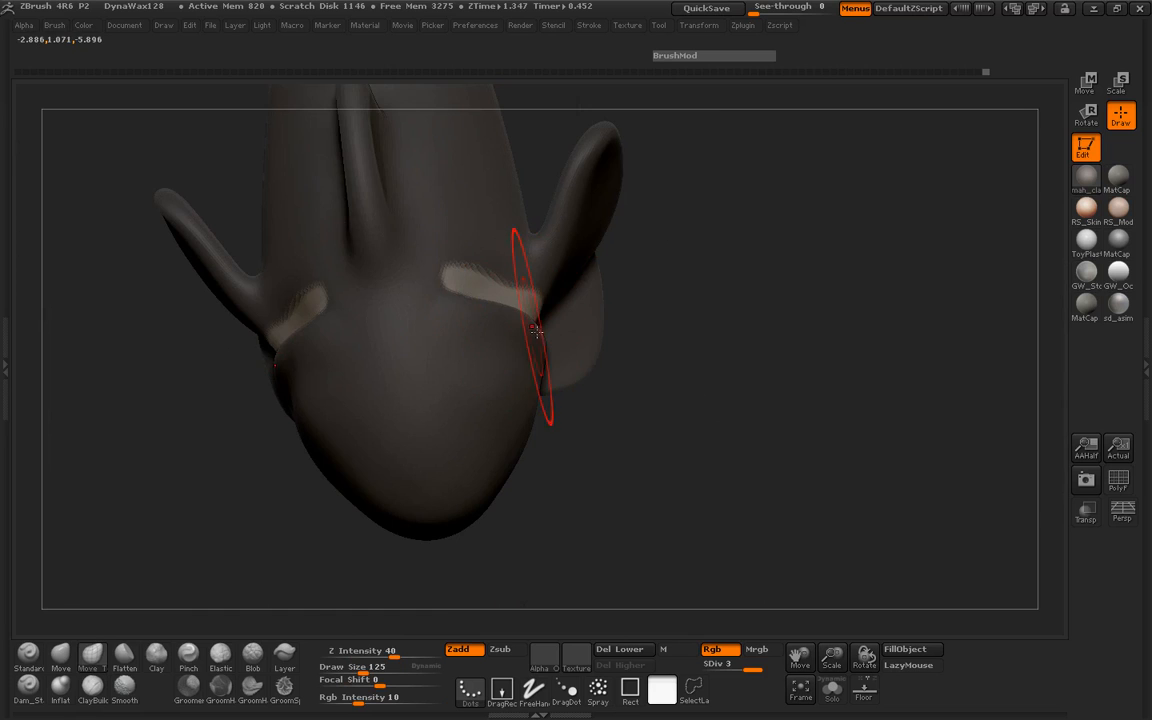
# Step: Push the middle and lower end of the unmasked gill strip deeper under the gill cover
pyautogui.moveTo(686, 386); pyautogui.dragTo(591, 365)
pyautogui.moveTo(302, 394); pyautogui.dragTo(358, 397)
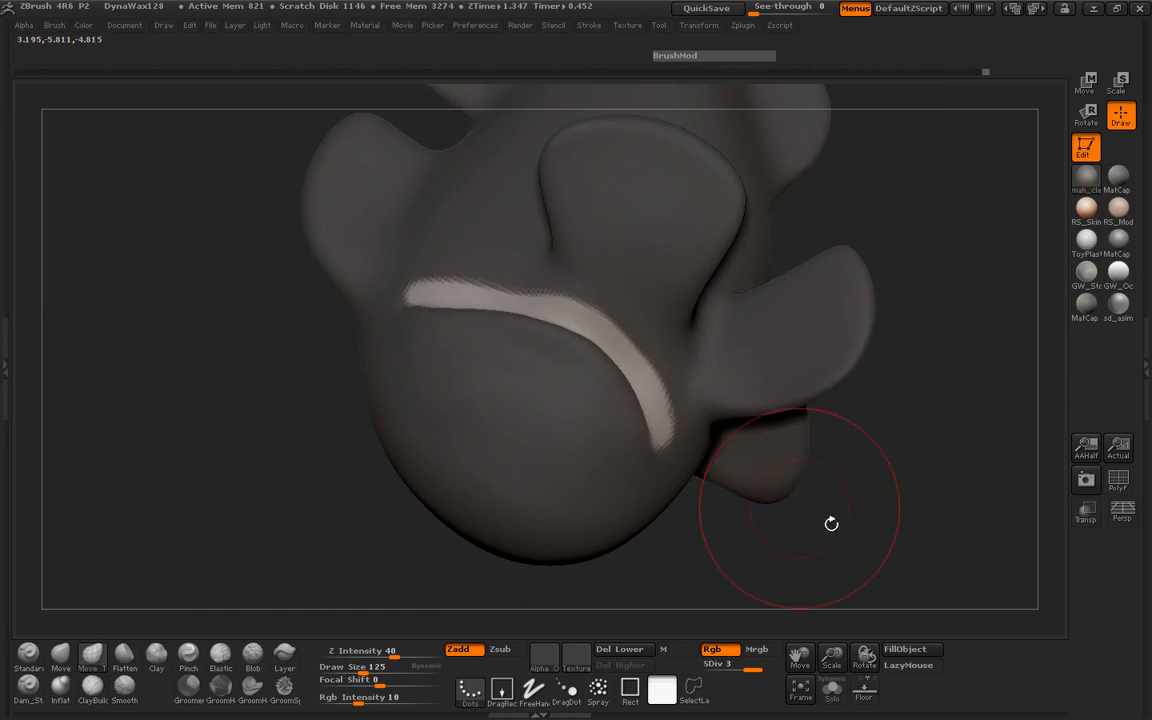
pyautogui.moveTo(831, 524); pyautogui.dragTo(805, 483)
pyautogui.moveTo(784, 430)
pyautogui.mouseDown()
pyautogui.moveTo(751, 452)
pyautogui.moveTo(700, 440)
pyautogui.mouseUp()
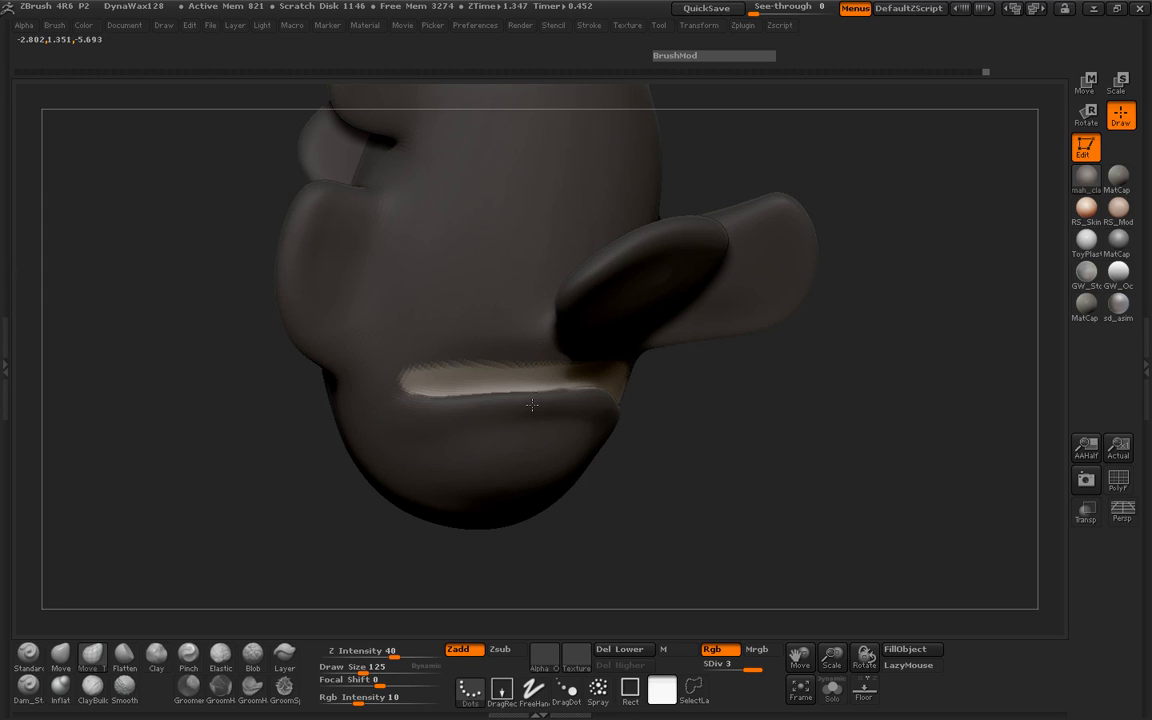
pyautogui.moveTo(607, 437); pyautogui.dragTo(649, 409)
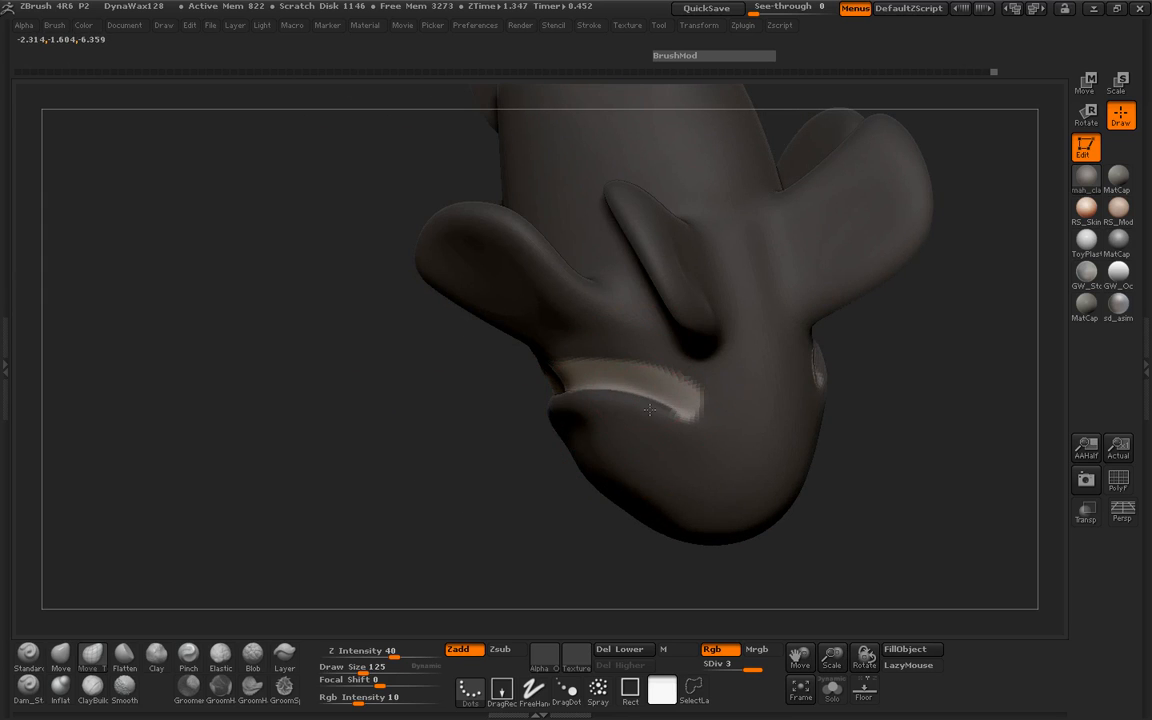
pyautogui.moveTo(406, 426)
pyautogui.mouseDown()
pyautogui.moveTo(300, 415)
pyautogui.moveTo(365, 420)
pyautogui.mouseUp()
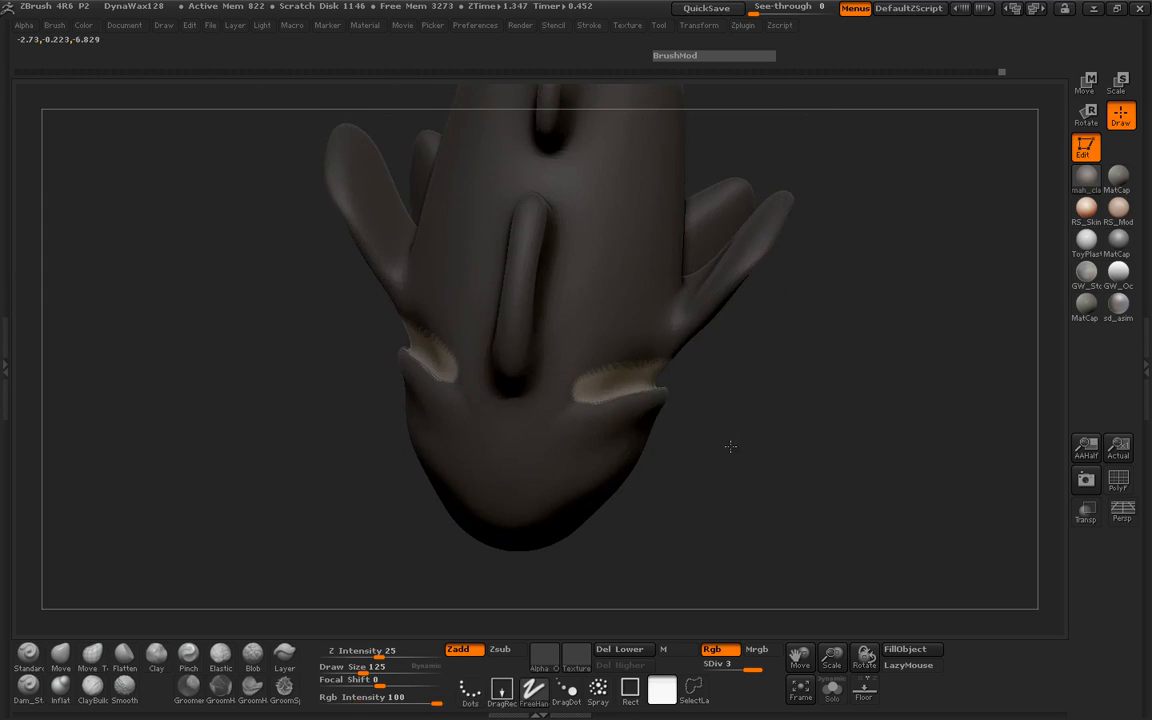
# Step: Invert the mask again and pull the gill cover's rear edge back over the recess at draw size 101
pyautogui.keyDown('ctrl'); pyautogui.click(731, 445); pyautogui.keyUp('ctrl')
pyautogui.keyDown('alt'); pyautogui.moveTo(779, 465); pyautogui.dragTo(785, 510); pyautogui.keyUp('alt')
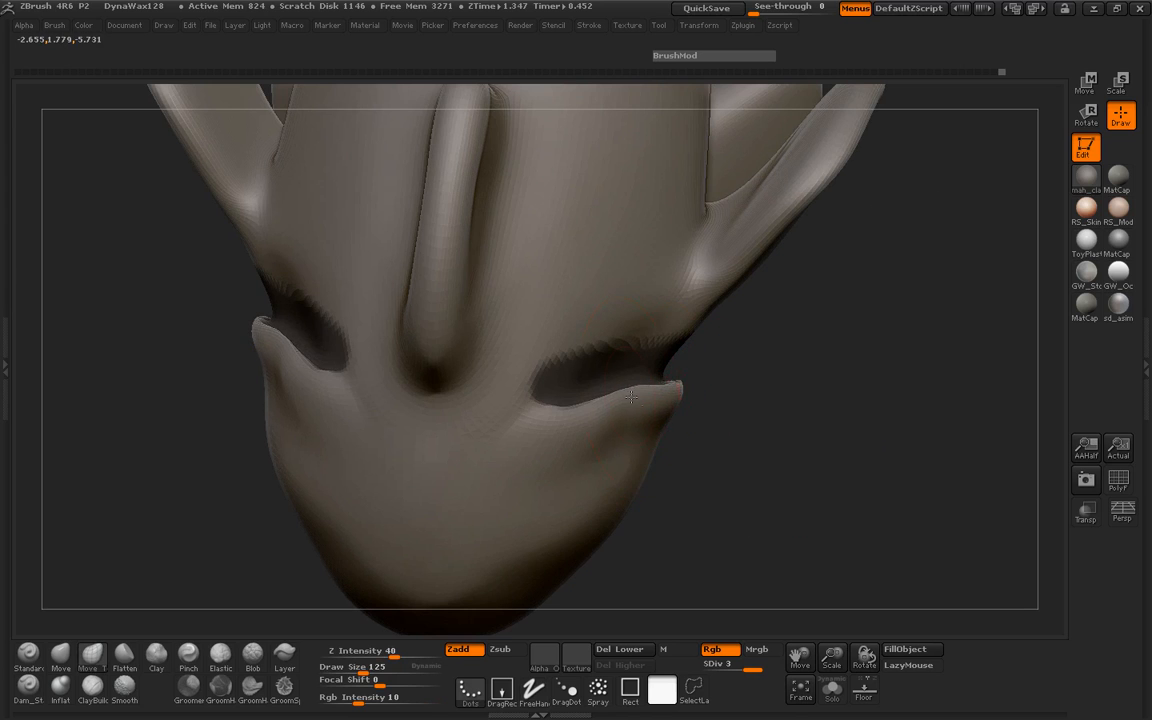
pyautogui.moveTo(631, 397); pyautogui.dragTo(624, 395)
pyautogui.press('[')
pyautogui.press('[')
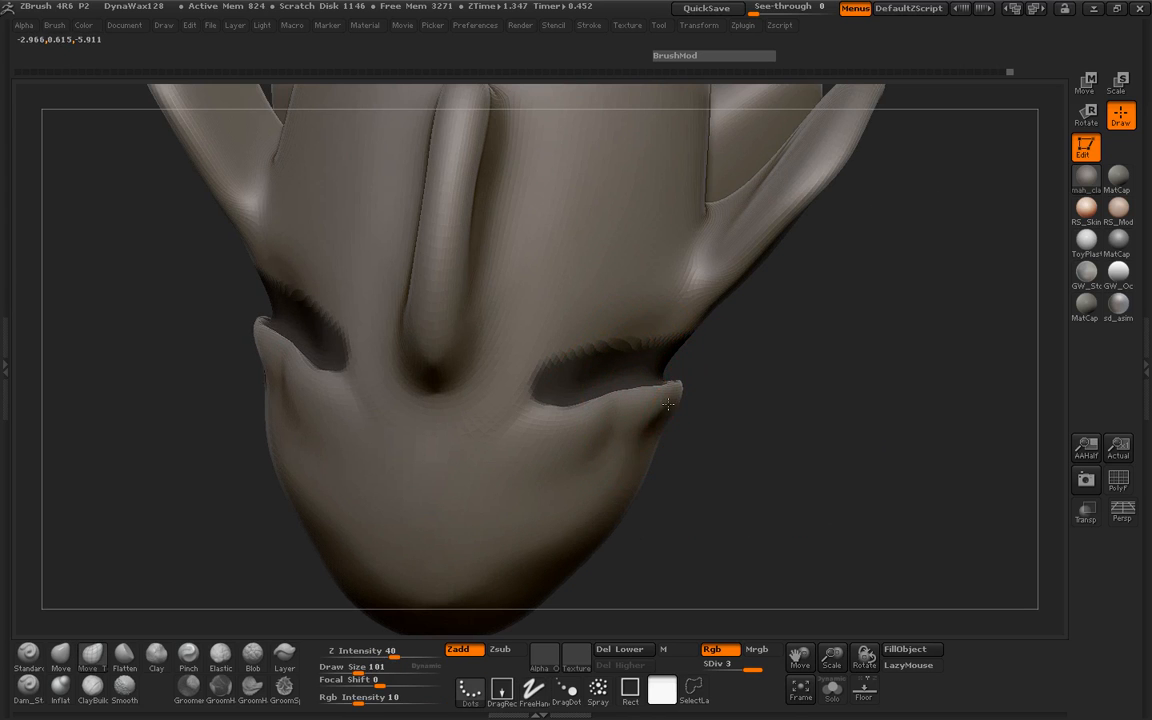
pyautogui.moveTo(761, 419); pyautogui.dragTo(514, 424)
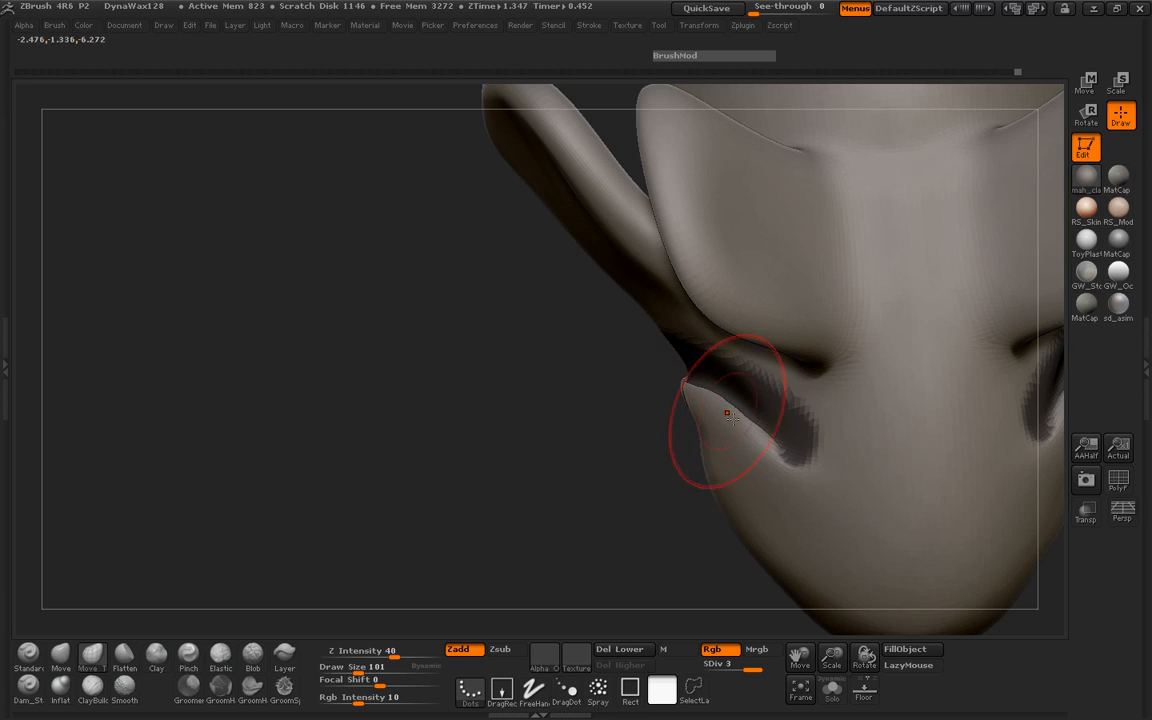
pyautogui.moveTo(725, 437)
pyautogui.mouseDown()
pyautogui.moveTo(718, 404)
pyautogui.moveTo(802, 432)
pyautogui.moveTo(665, 410)
pyautogui.mouseUp()
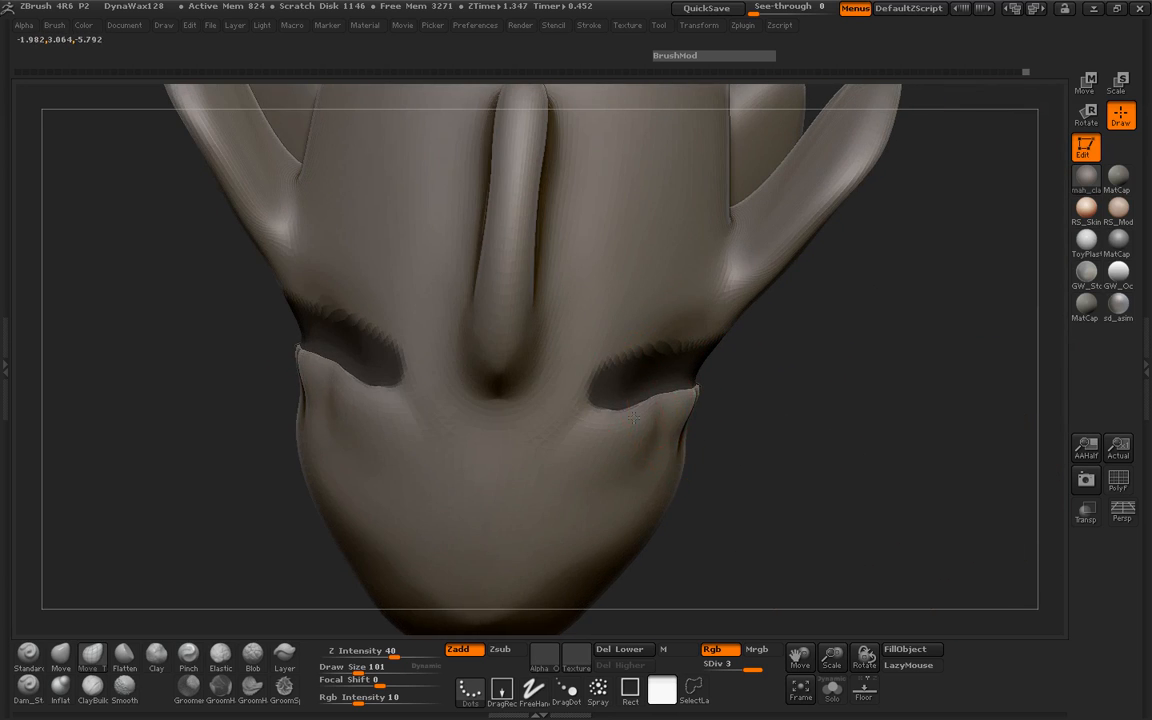
# Step: Raise the Smooth brush intensity to 14 and smooth the gill cover surface beside its rear edge
pyautogui.press('shift')
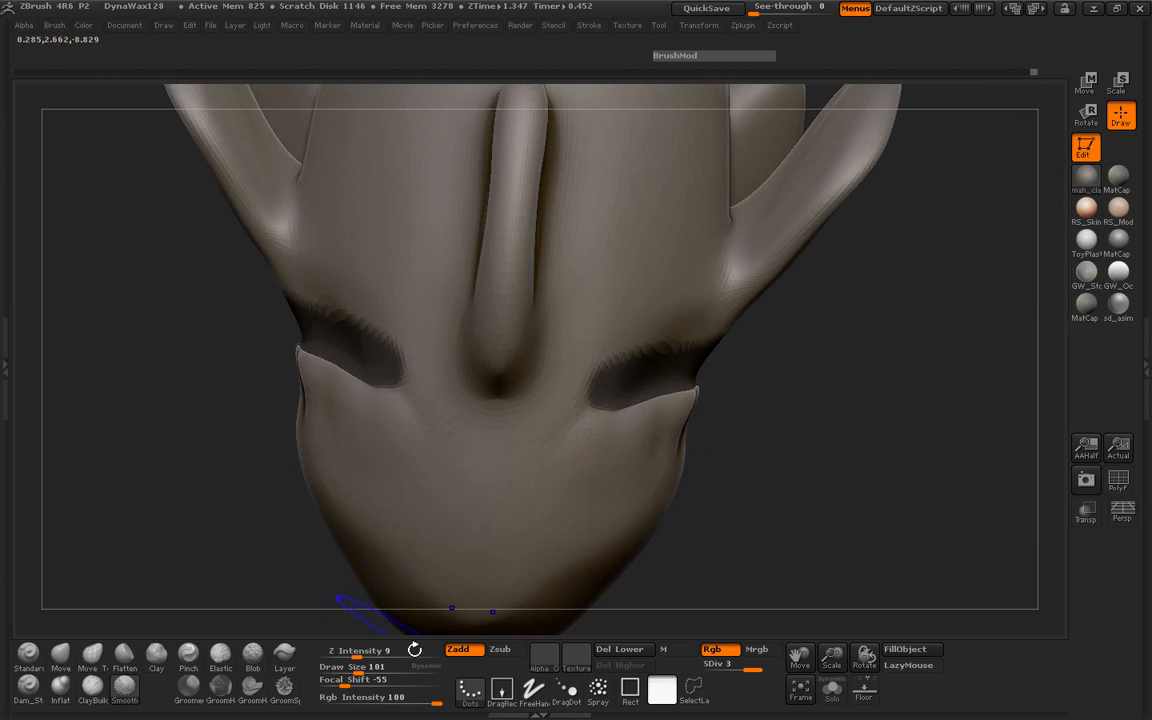
pyautogui.click(368, 651)
pyautogui.moveTo(112, 620); pyautogui.dragTo(420, 560)
pyautogui.keyDown('shift'); pyautogui.moveTo(674, 460); pyautogui.dragTo(855, 452); pyautogui.keyUp('shift')
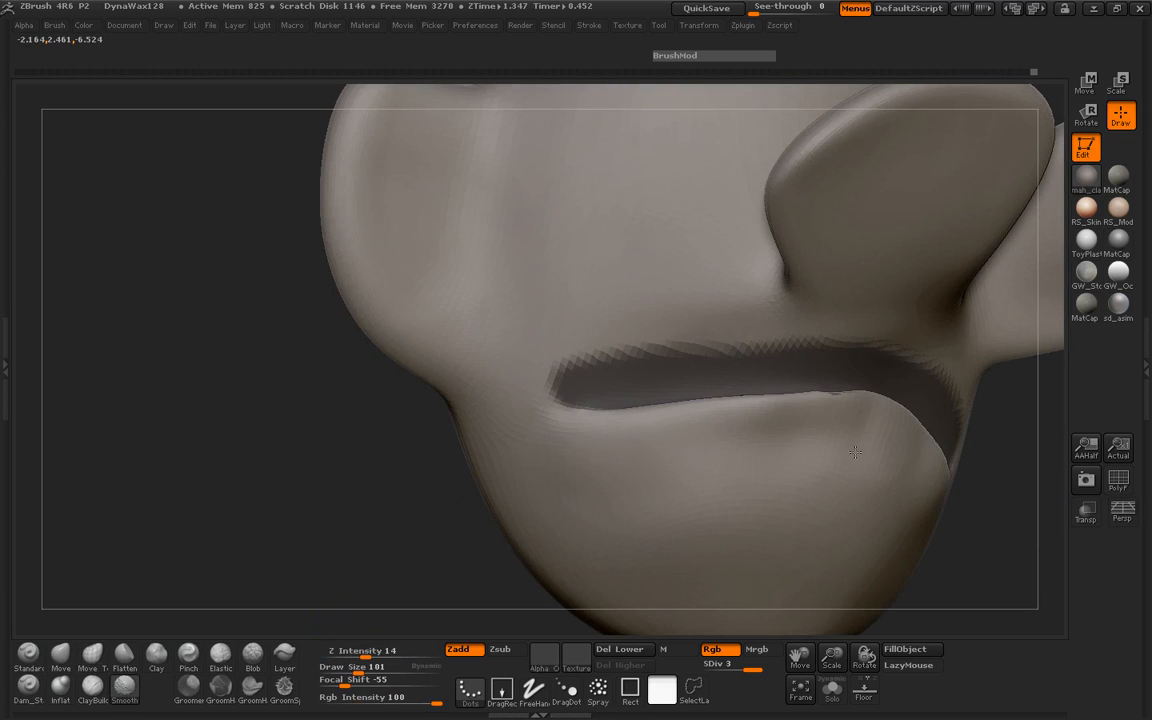
# Step: Thicken the gill cover's rear edge with the Inflat brush at draw size 101 and intensity 4
pyautogui.click(60, 686)
pyautogui.moveTo(215, 560)
pyautogui.mouseDown()
pyautogui.moveTo(278, 437)
pyautogui.moveTo(470, 400)
pyautogui.mouseUp()
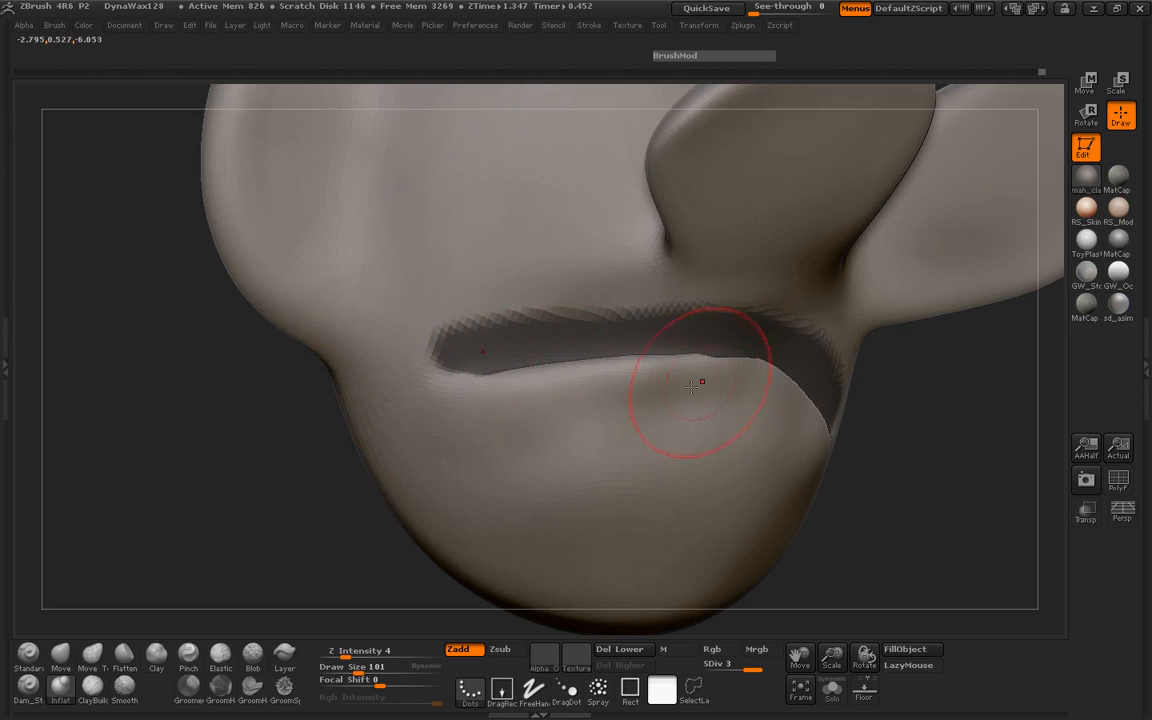
pyautogui.moveTo(888, 434)
pyautogui.mouseDown()
pyautogui.moveTo(845, 420)
pyautogui.moveTo(860, 410)
pyautogui.moveTo(650, 380)
pyautogui.mouseUp()
pyautogui.moveTo(337, 399); pyautogui.dragTo(440, 400)
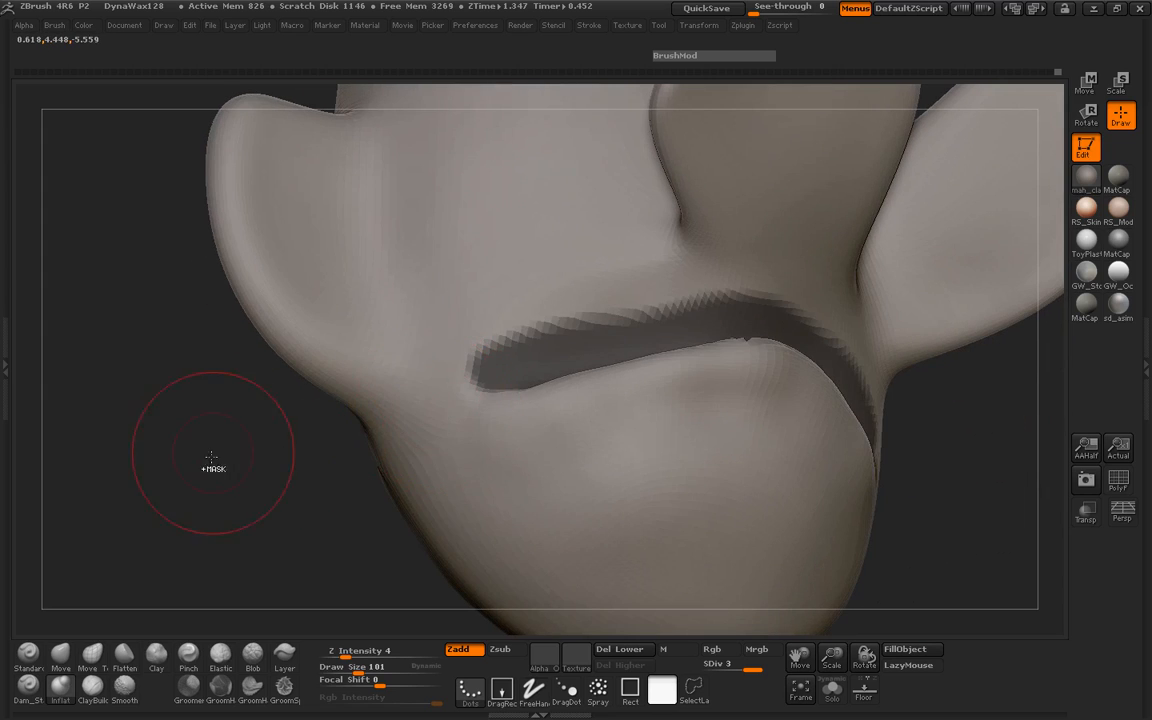
# Step: Clear the mask and smooth the body and gill cover along both sides of the crease
pyautogui.keyDown('ctrl'); pyautogui.moveTo(204, 438); pyautogui.dragTo(171, 401); pyautogui.keyUp('ctrl')
pyautogui.moveTo(460, 383)
pyautogui.keyDown('shift'); pyautogui.mouseDown()
pyautogui.moveTo(548, 346)
pyautogui.moveTo(738, 337)
pyautogui.moveTo(850, 414)
pyautogui.mouseUp(); pyautogui.keyUp('shift')
pyautogui.moveTo(964, 478); pyautogui.dragTo(893, 472)
pyautogui.moveTo(800, 410)
pyautogui.keyDown('shift'); pyautogui.mouseDown()
pyautogui.moveTo(753, 365)
pyautogui.moveTo(655, 350)
pyautogui.mouseUp(); pyautogui.keyUp('shift')
pyautogui.keyDown('shift'); pyautogui.moveTo(655, 350); pyautogui.dragTo(806, 376); pyautogui.keyUp('shift')
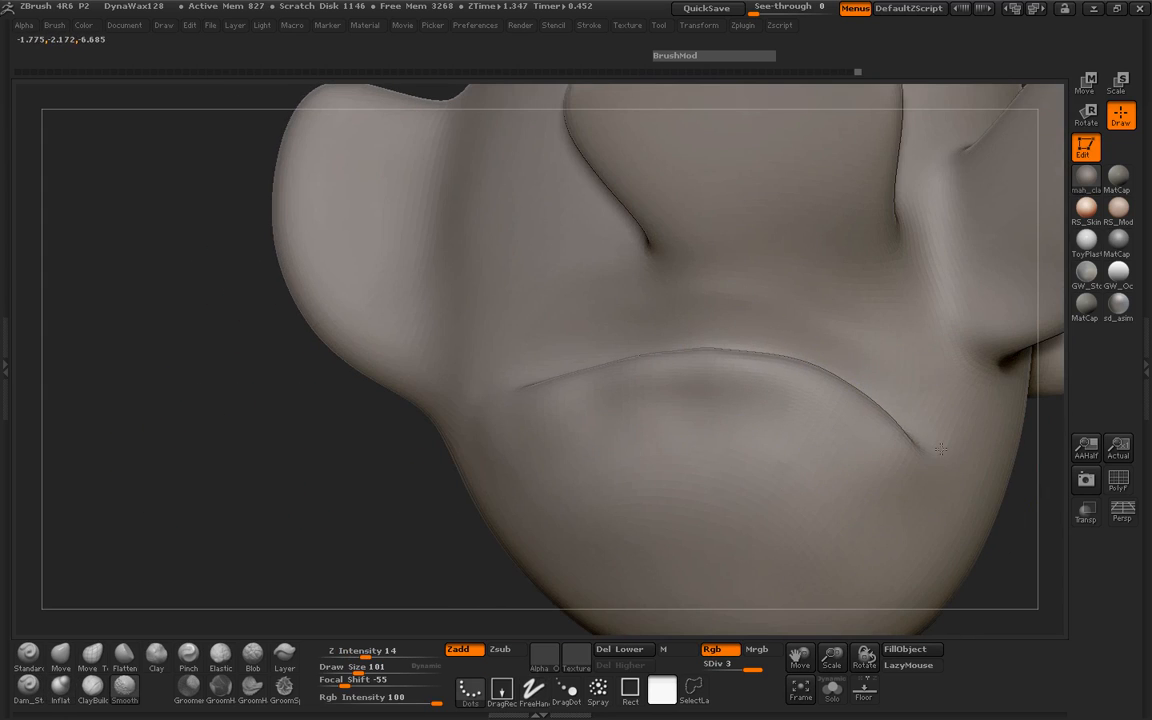
# Step: Smooth the upper end of the gill crease and the body between it and the pectoral fin
pyautogui.moveTo(244, 481); pyautogui.dragTo(740, 403)
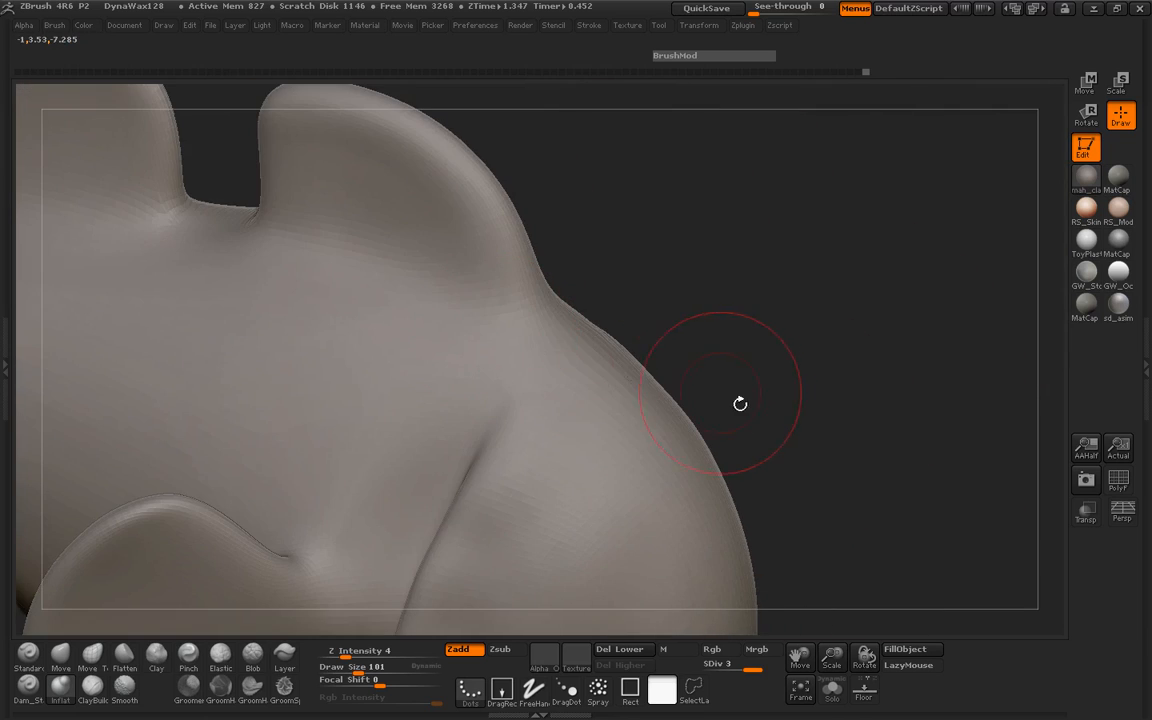
pyautogui.moveTo(750, 345)
pyautogui.keyDown('alt'); pyautogui.mouseDown()
pyautogui.moveTo(776, 213)
pyautogui.moveTo(928, 308)
pyautogui.moveTo(946, 339)
pyautogui.moveTo(860, 310)
pyautogui.mouseUp(); pyautogui.keyUp('alt')
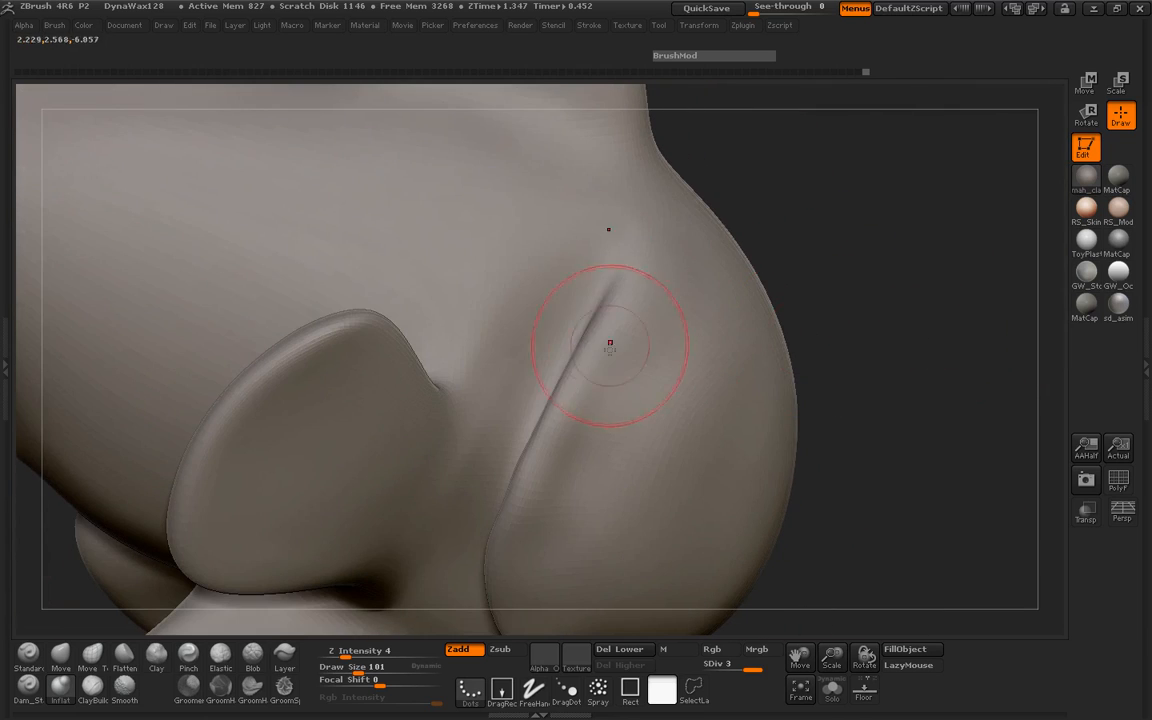
pyautogui.keyDown('shift'); pyautogui.moveTo(610, 347); pyautogui.dragTo(517, 338); pyautogui.keyUp('shift')
pyautogui.keyDown('shift'); pyautogui.moveTo(469, 460); pyautogui.dragTo(446, 412); pyautogui.keyUp('shift')
pyautogui.keyDown('shift'); pyautogui.moveTo(514, 503); pyautogui.dragTo(505, 360); pyautogui.keyUp('shift')
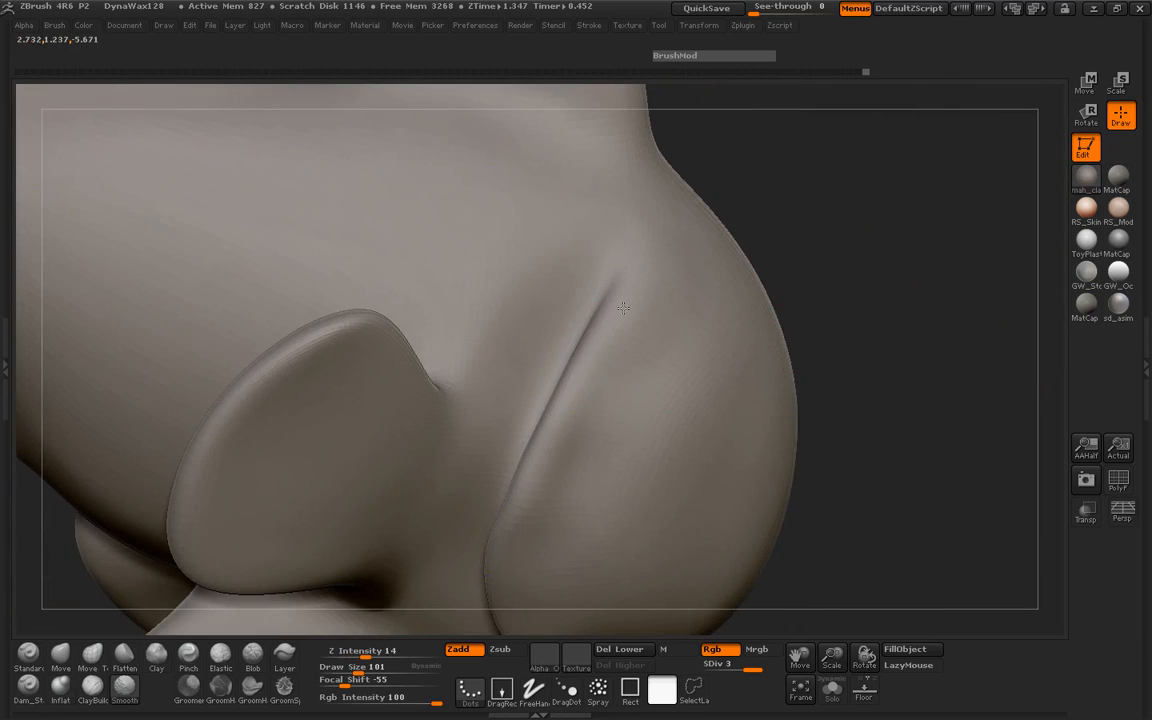
pyautogui.moveTo(950, 355)
pyautogui.mouseDown()
pyautogui.moveTo(833, 316)
pyautogui.moveTo(700, 357)
pyautogui.mouseUp()
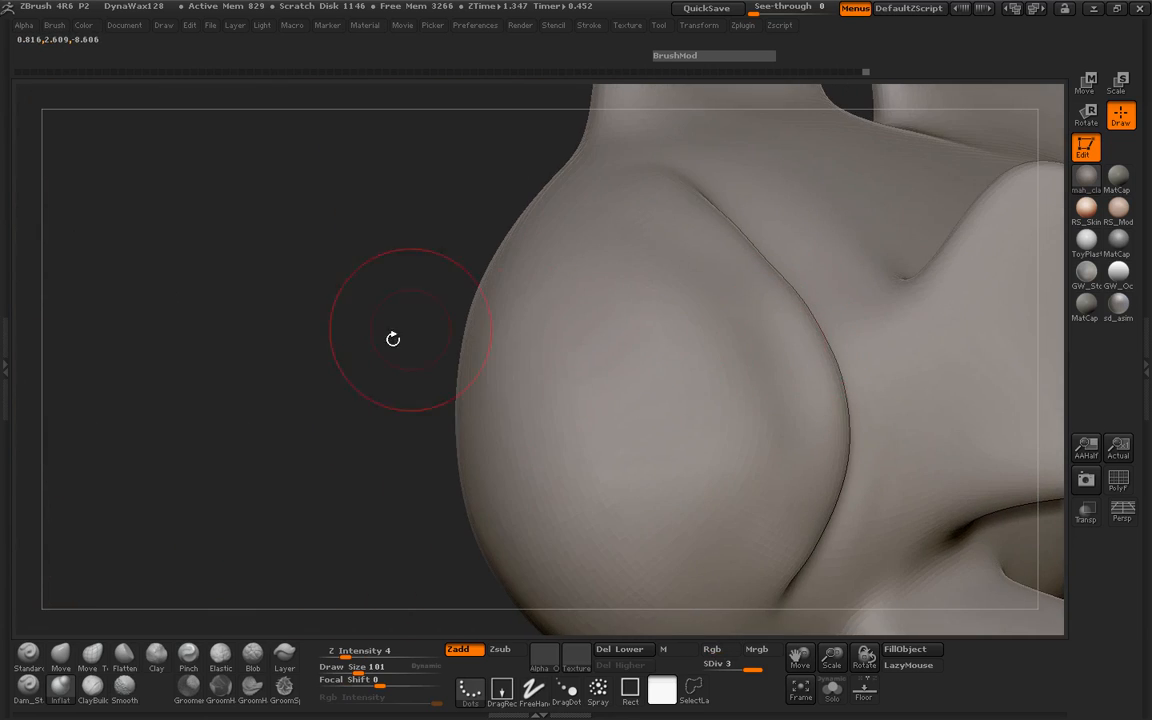
# Step: Reduce the draw size to 65 and refine the smoothing around the crease's upper and lower ends
pyautogui.moveTo(391, 337); pyautogui.dragTo(300, 388)
pyautogui.press('space')
pyautogui.moveTo(472, 382); pyautogui.dragTo(481, 382)
pyautogui.keyDown('shift'); pyautogui.moveTo(494, 337); pyautogui.dragTo(468, 375); pyautogui.keyUp('shift')
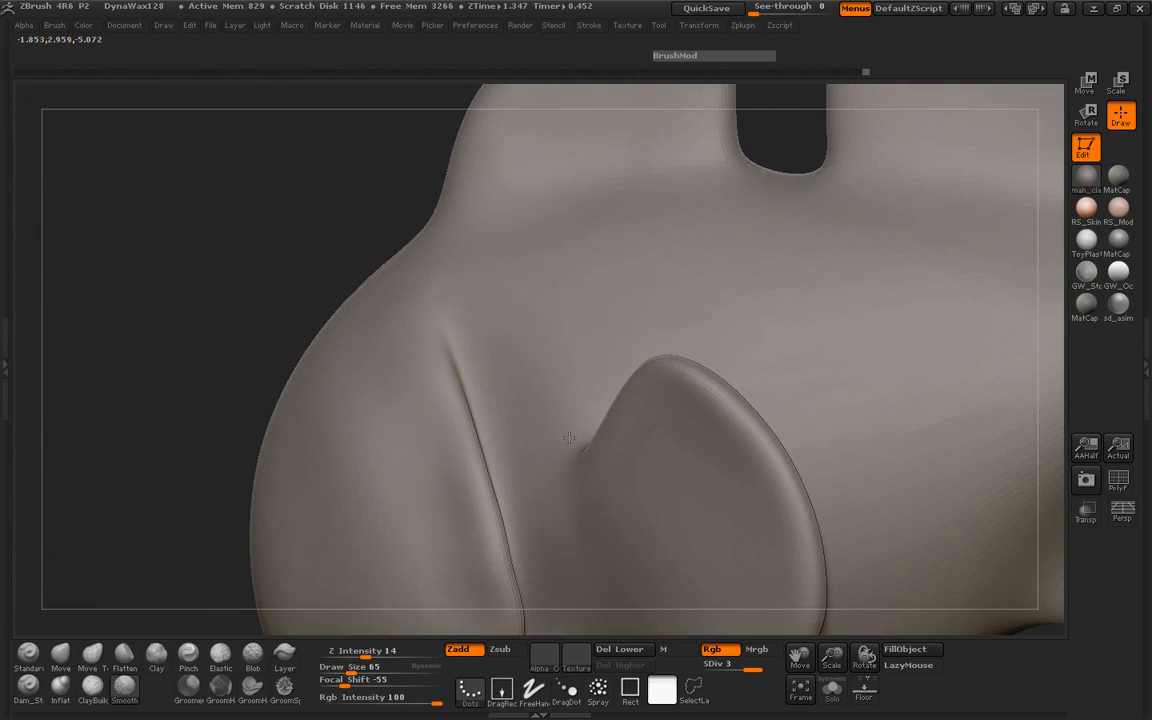
pyautogui.keyDown('alt'); pyautogui.moveTo(187, 362); pyautogui.dragTo(169, 124); pyautogui.keyUp('alt')
pyautogui.moveTo(167, 301); pyautogui.dragTo(204, 292)
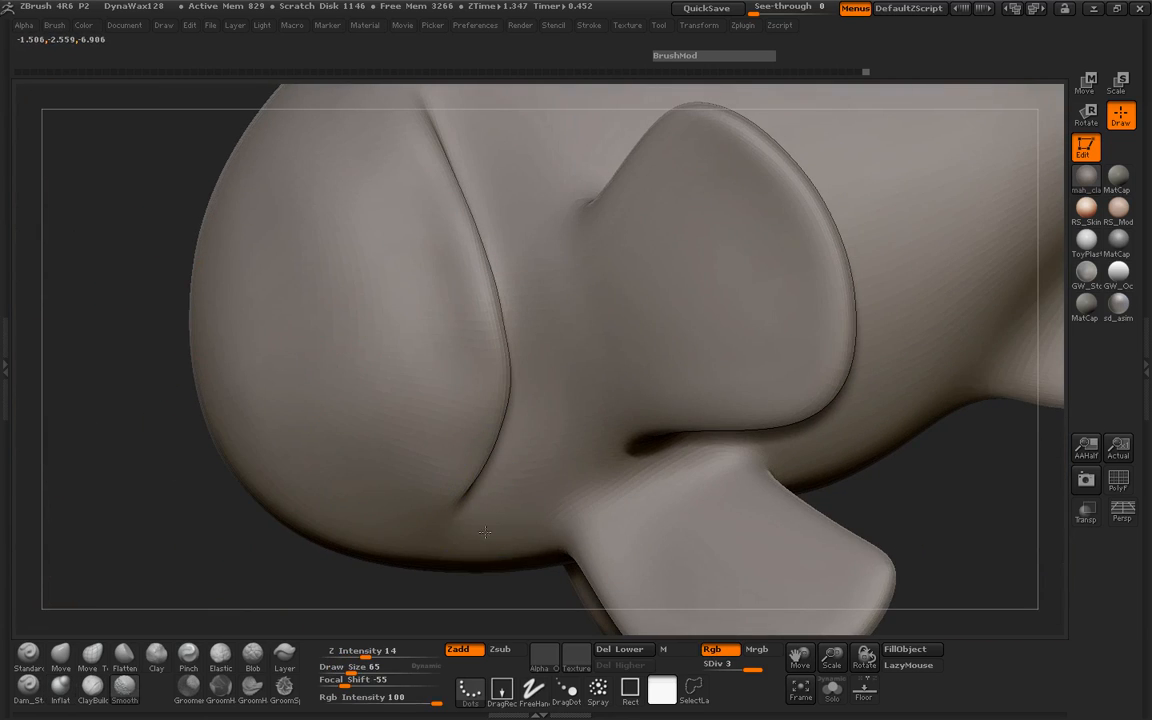
# Step: Smooth the remaining unevenness on the cheek just in front of the gill crease
pyautogui.moveTo(100, 352); pyautogui.dragTo(235, 345)
pyautogui.keyDown('ctrl'); pyautogui.moveTo(898, 374); pyautogui.dragTo(821, 396, button='right'); pyautogui.keyUp('ctrl')
pyautogui.moveTo(828, 408)
pyautogui.mouseDown()
pyautogui.moveTo(648, 406)
pyautogui.moveTo(154, 350)
pyautogui.moveTo(180, 463)
pyautogui.moveTo(192, 452)
pyautogui.moveTo(177, 373)
pyautogui.mouseUp()
pyautogui.keyDown('shift'); pyautogui.moveTo(466, 262); pyautogui.dragTo(464, 272); pyautogui.keyUp('shift')
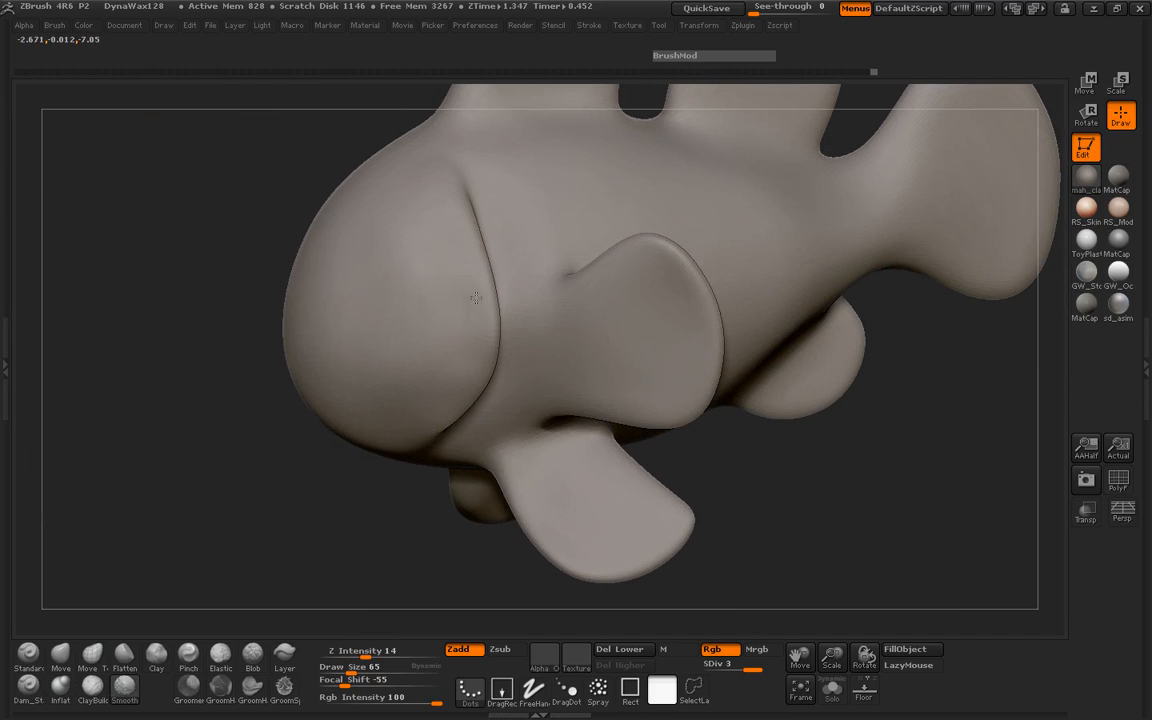
pyautogui.moveTo(150, 424); pyautogui.dragTo(226, 411)
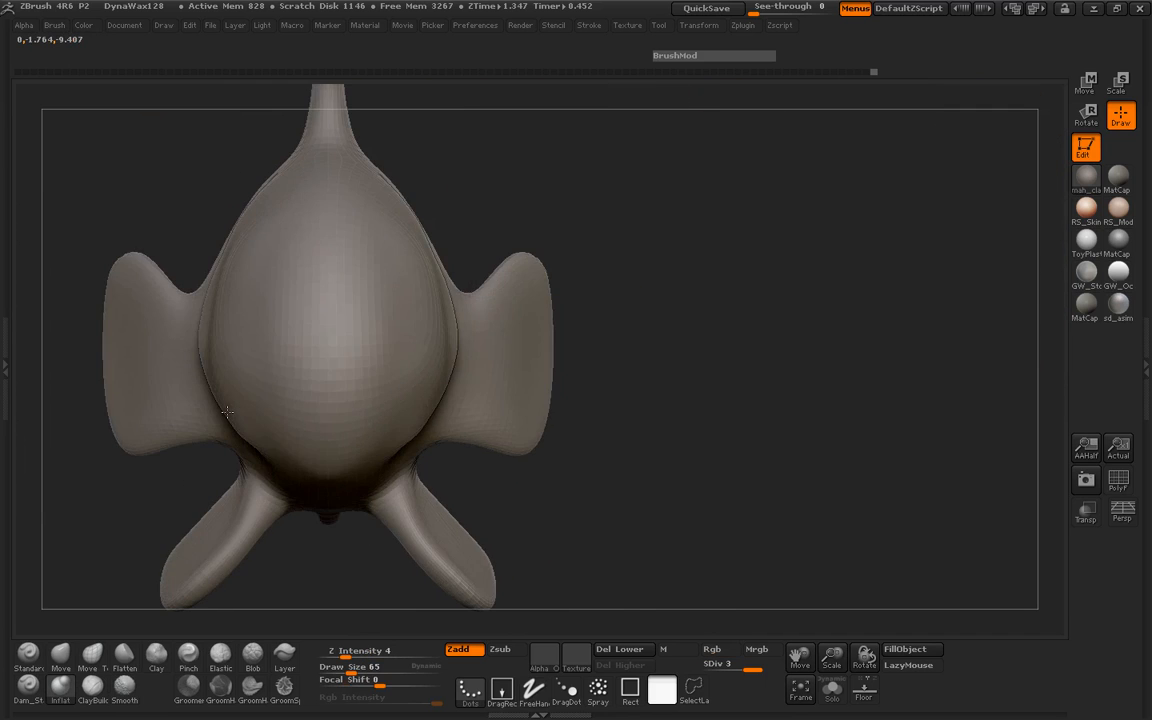
pyautogui.moveTo(600, 394)
pyautogui.mouseDown()
pyautogui.moveTo(712, 427)
pyautogui.moveTo(682, 443)
pyautogui.mouseUp()
pyautogui.keyDown('shift'); pyautogui.moveTo(390, 308); pyautogui.dragTo(396, 293); pyautogui.keyUp('shift')
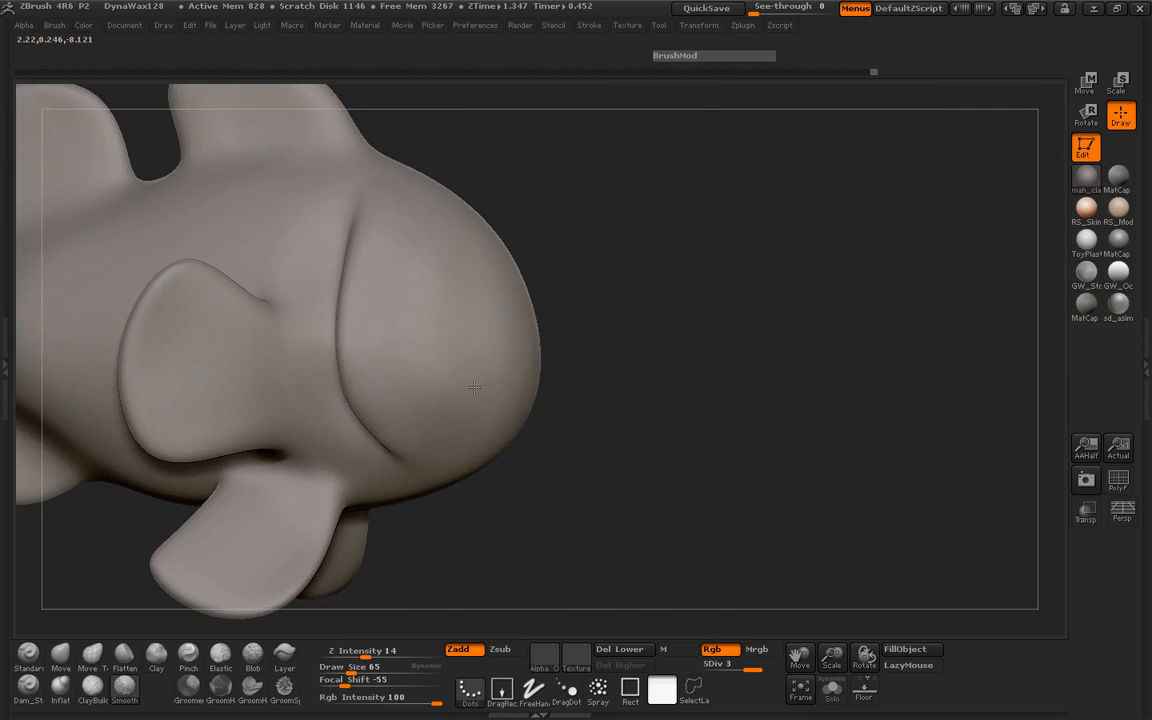
pyautogui.moveTo(616, 405); pyautogui.dragTo(552, 408)
# Step: Turn on the polygon wireframe and lower the fish to subdivision level 1
pyautogui.moveTo(318, 417); pyautogui.dragTo(108, 358)
pyautogui.keyDown('ctrl'); pyautogui.moveTo(934, 473); pyautogui.dragTo(841, 460, button='right'); pyautogui.keyUp('ctrl')
pyautogui.moveTo(758, 457)
pyautogui.keyDown('alt'); pyautogui.mouseDown()
pyautogui.moveTo(805, 509)
pyautogui.moveTo(753, 506)
pyautogui.mouseUp(); pyautogui.keyUp('alt')
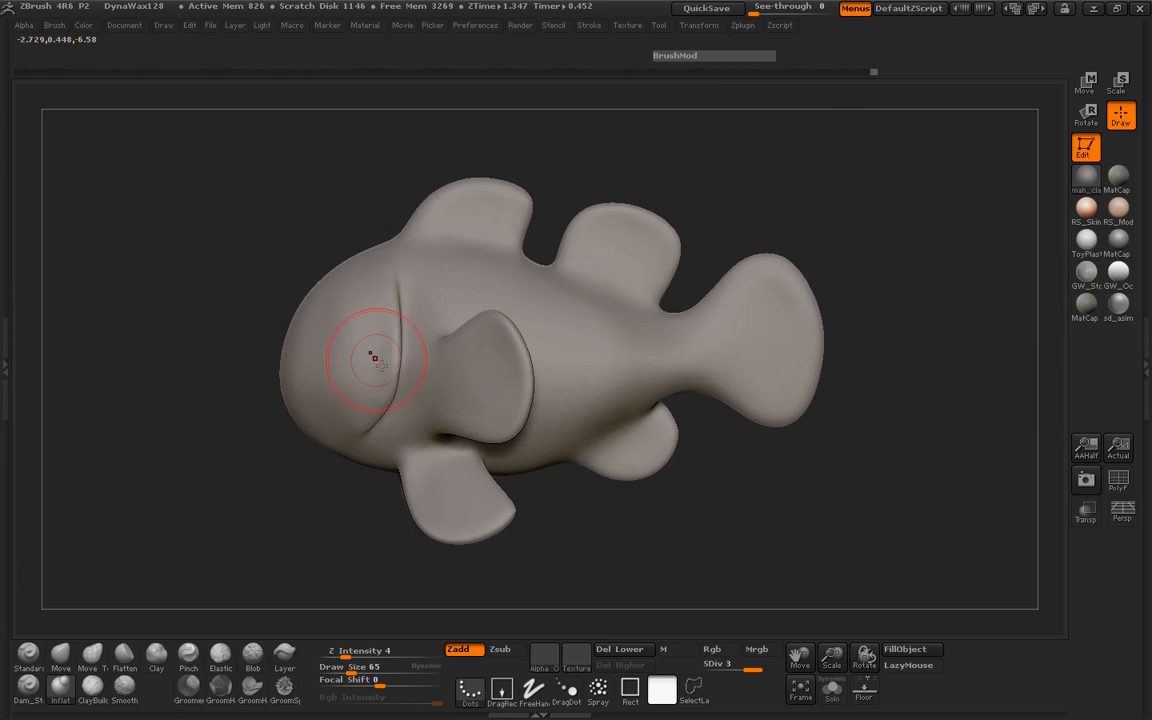
pyautogui.moveTo(213, 403); pyautogui.dragTo(255, 392)
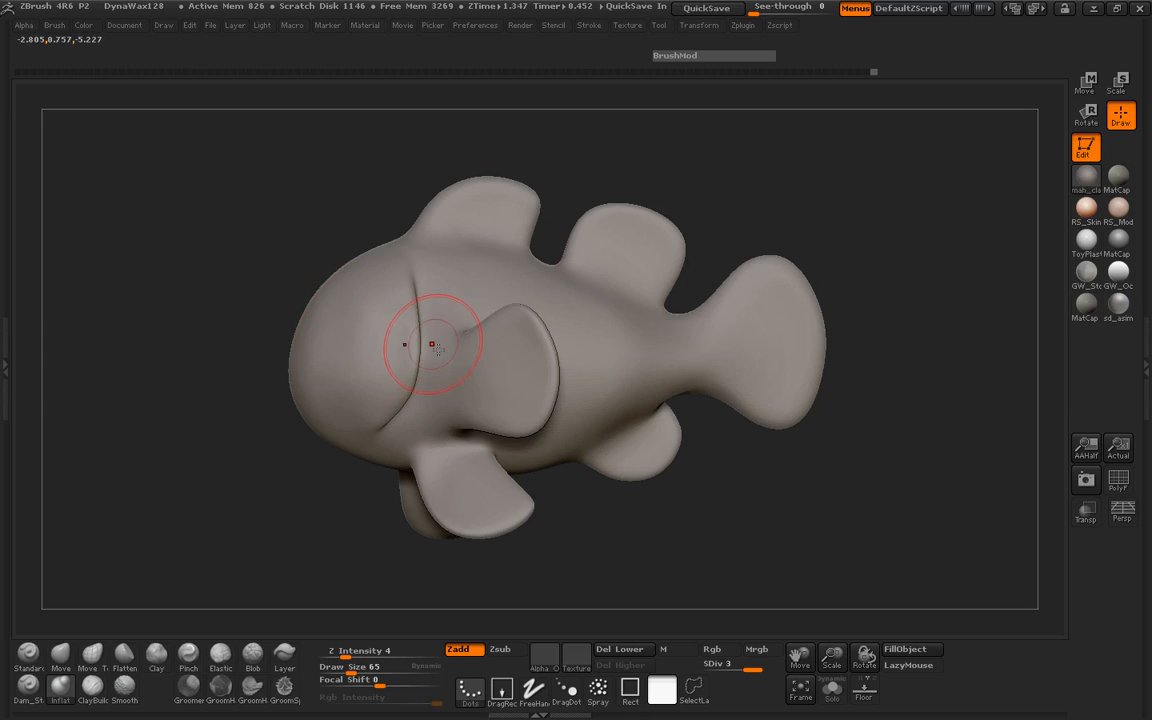
pyautogui.moveTo(270, 350); pyautogui.dragTo(227, 358)
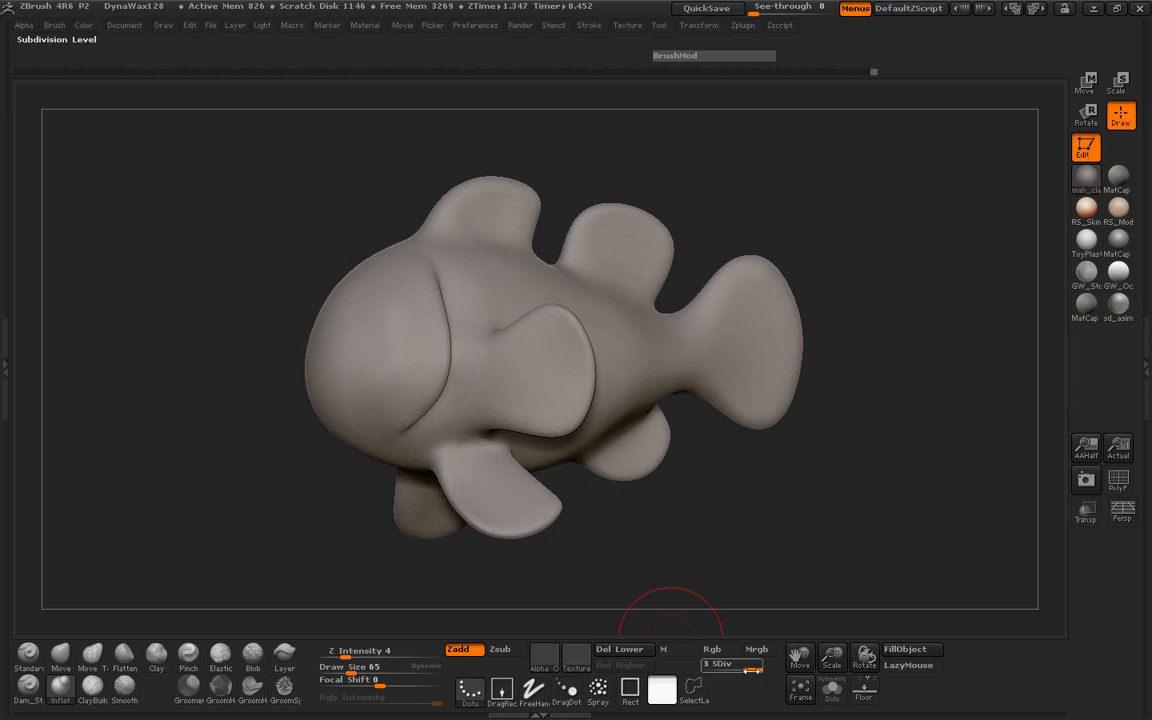
pyautogui.click(1119, 479)
pyautogui.moveTo(684, 482); pyautogui.dragTo(240, 400)
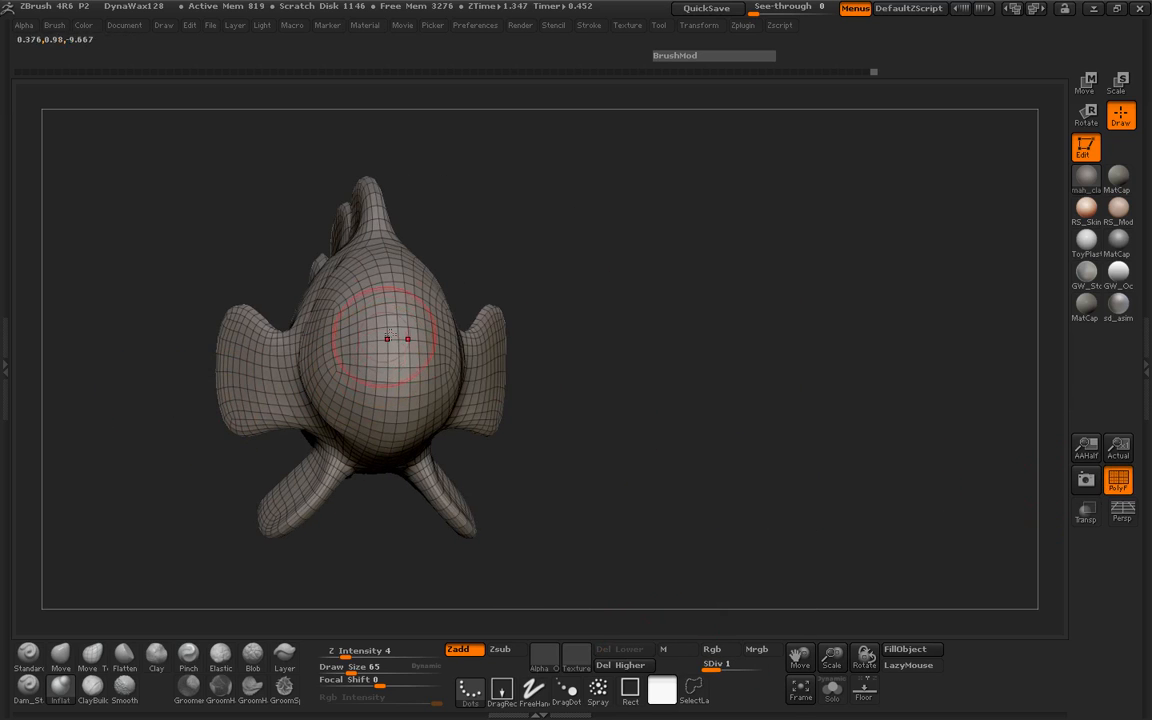
# Step: Export the level 1 fish mesh to the Desktop as an OBJ file named basefishGeo1
pyautogui.moveTo(530, 420); pyautogui.dragTo(451, 330)
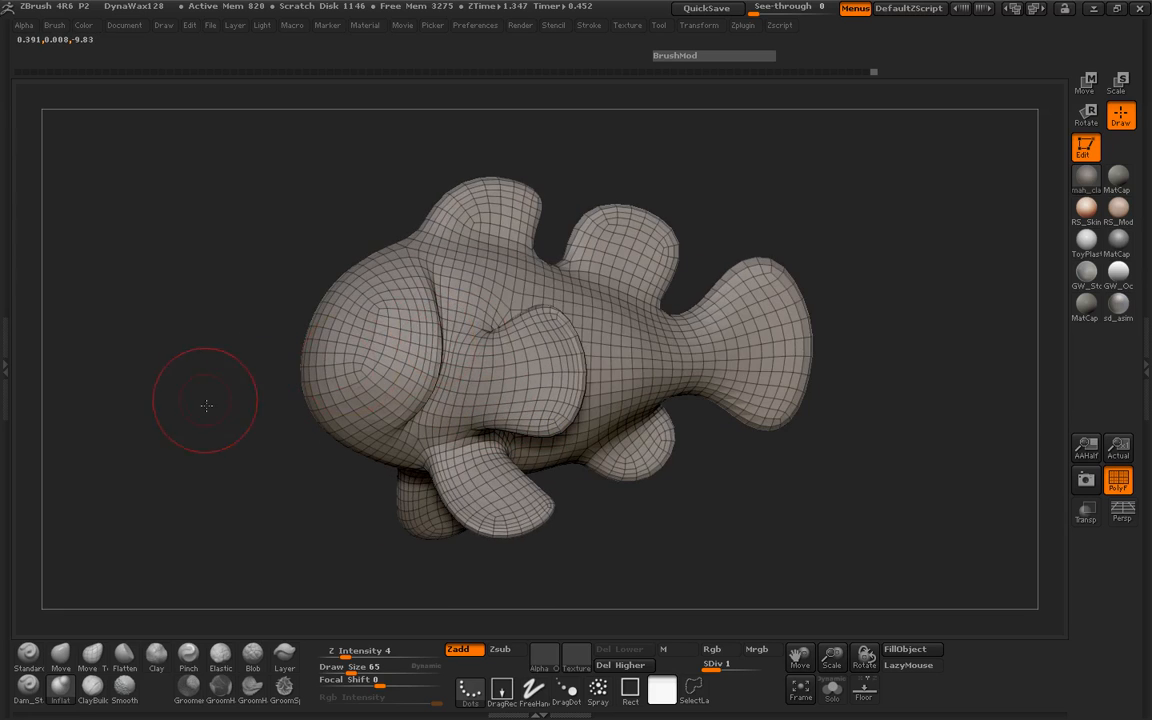
pyautogui.moveTo(206, 405); pyautogui.dragTo(289, 389)
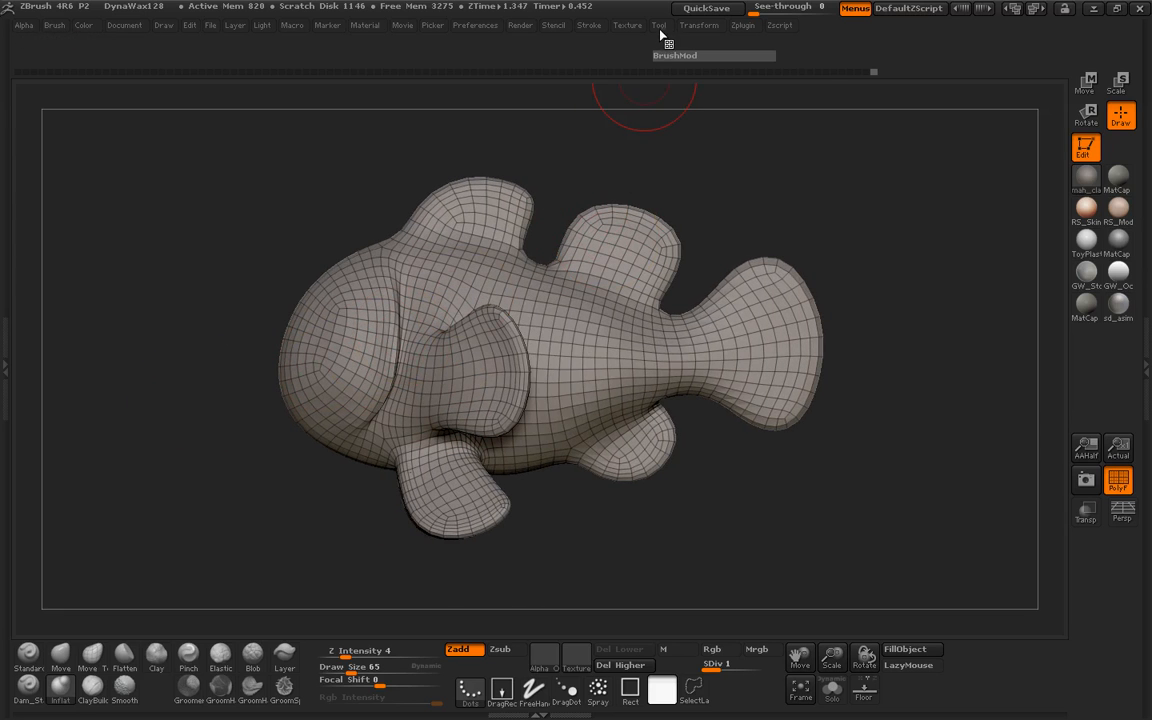
pyautogui.click(659, 26)
pyautogui.click(760, 71)
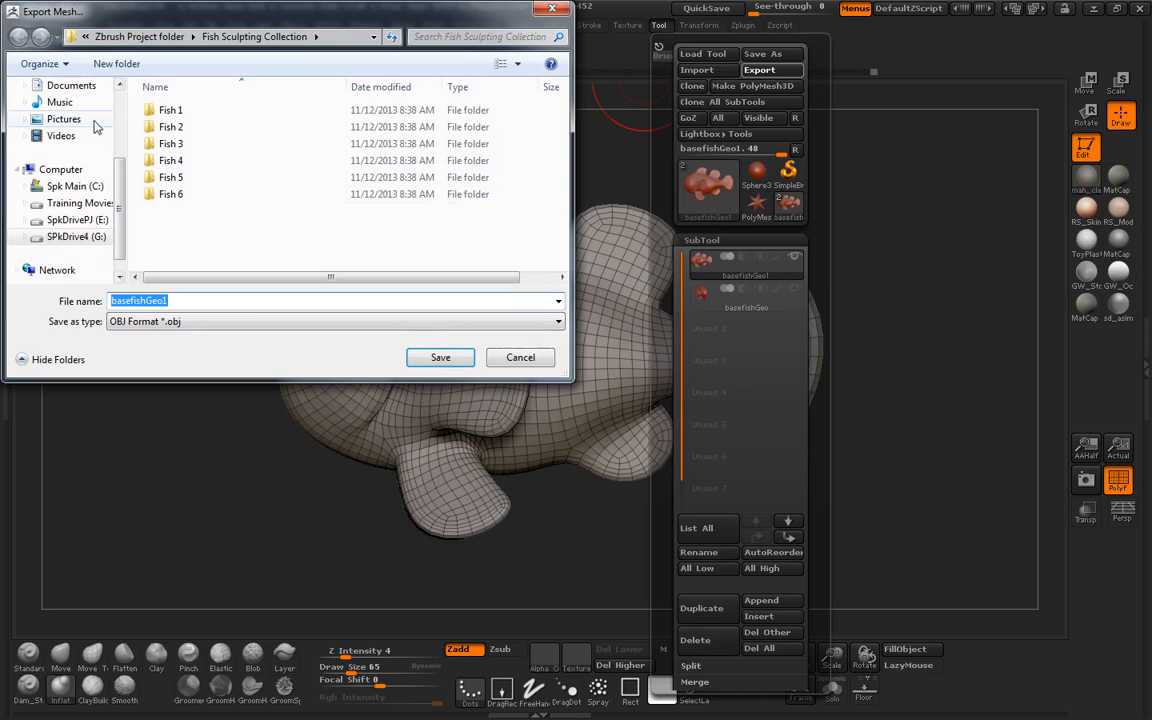
pyautogui.scroll(3, 120, 172)
pyautogui.click(64, 109)
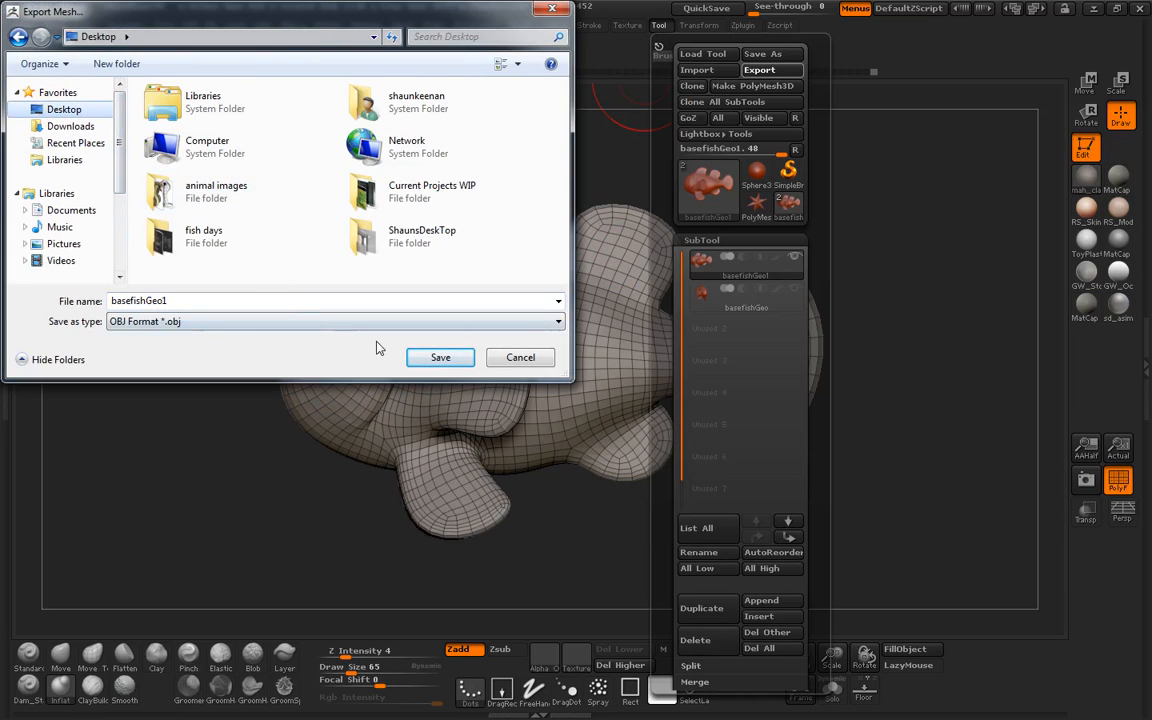
pyautogui.click(439, 357)
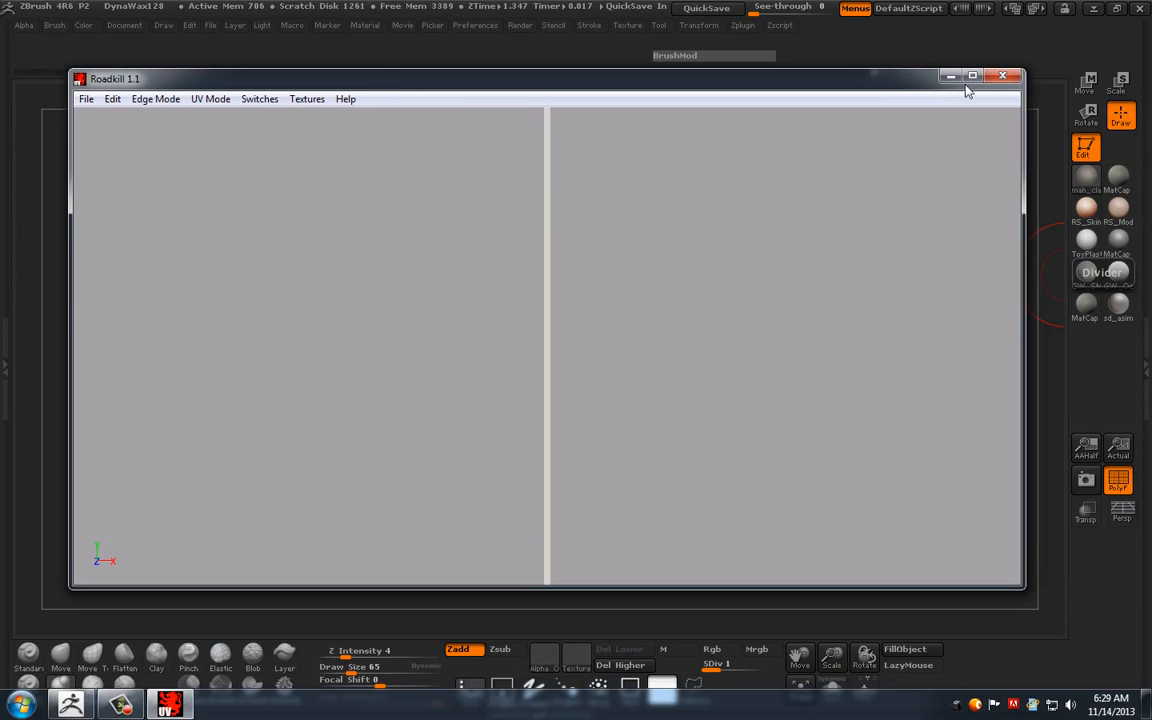
# Step: Switch to Roadkill and maximize its window
pyautogui.click(971, 77)
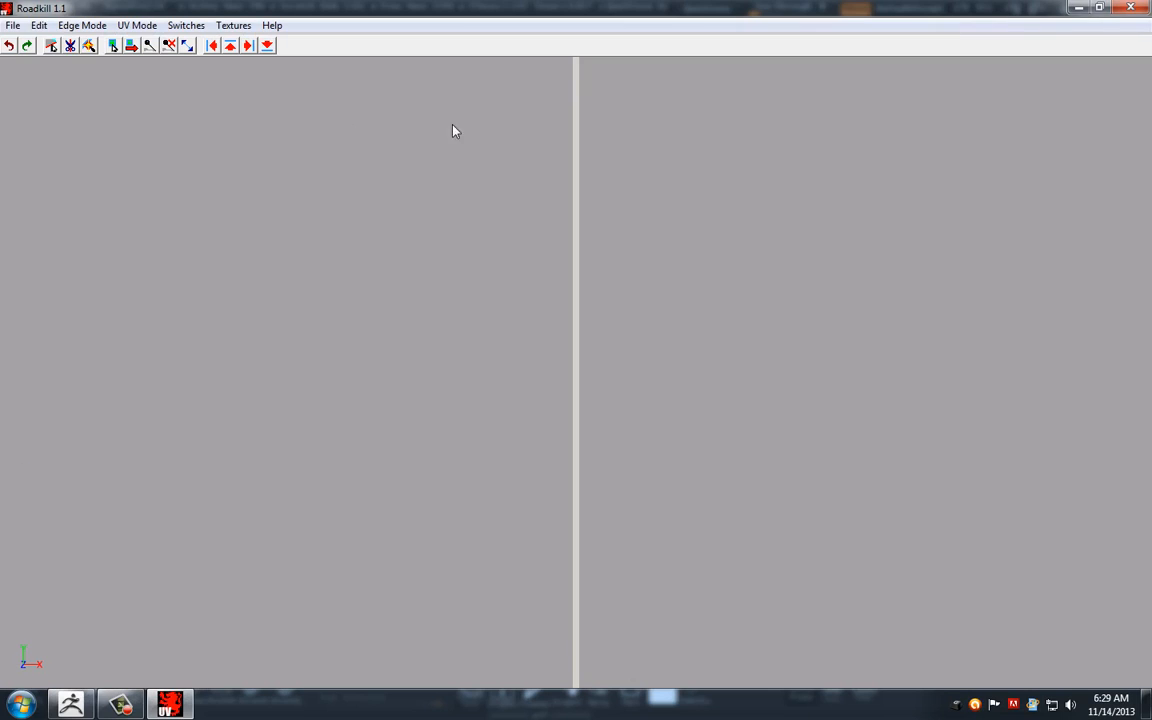
# Step: Load the base fish OBJ model from the desktop
pyautogui.click(12, 25)
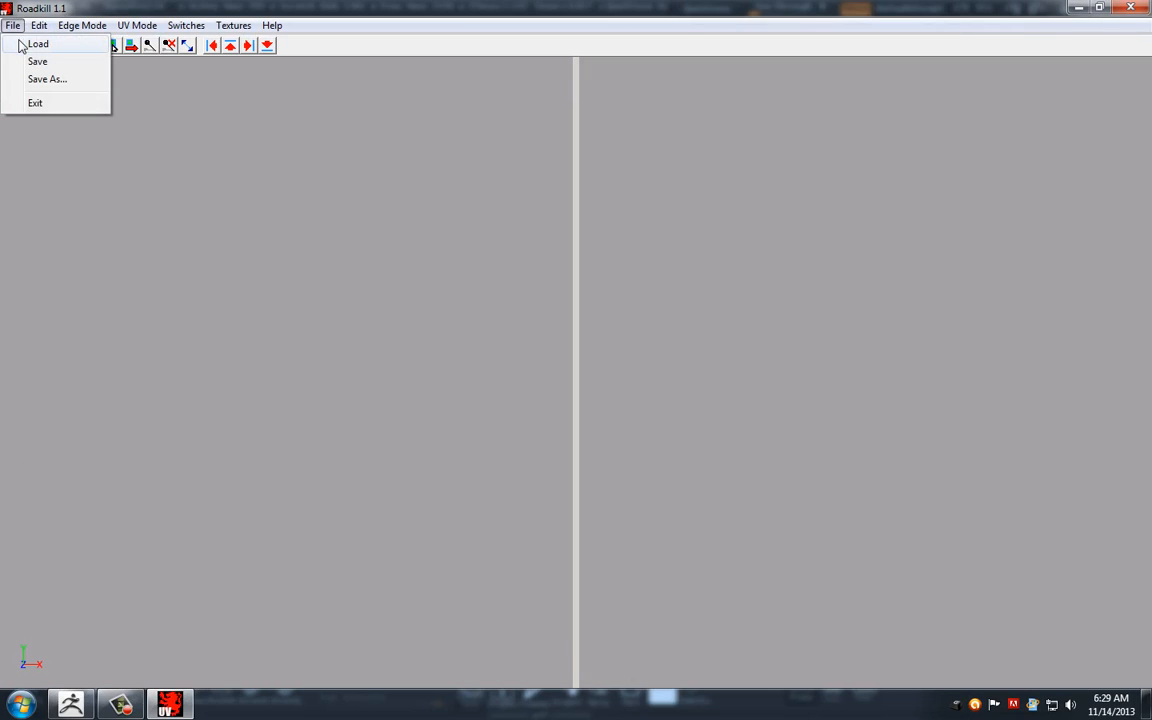
pyautogui.click(22, 45)
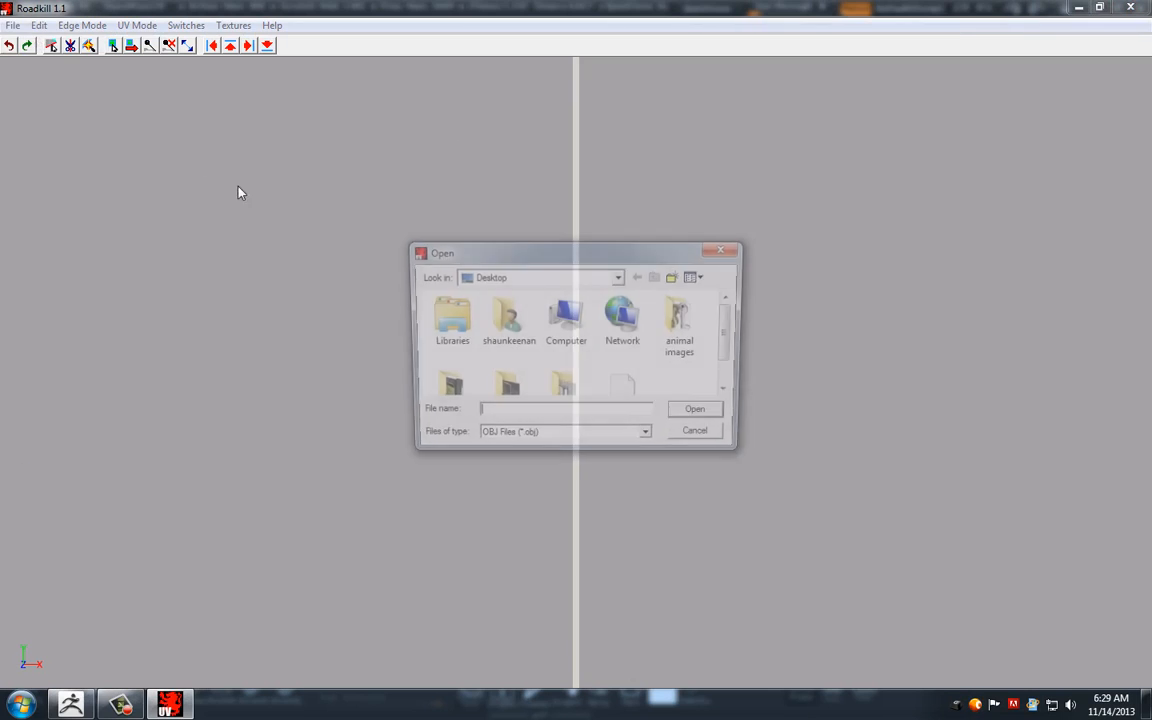
pyautogui.scroll(-1, 700, 360)
pyautogui.click(616, 360)
pyautogui.doubleClick(614, 362)
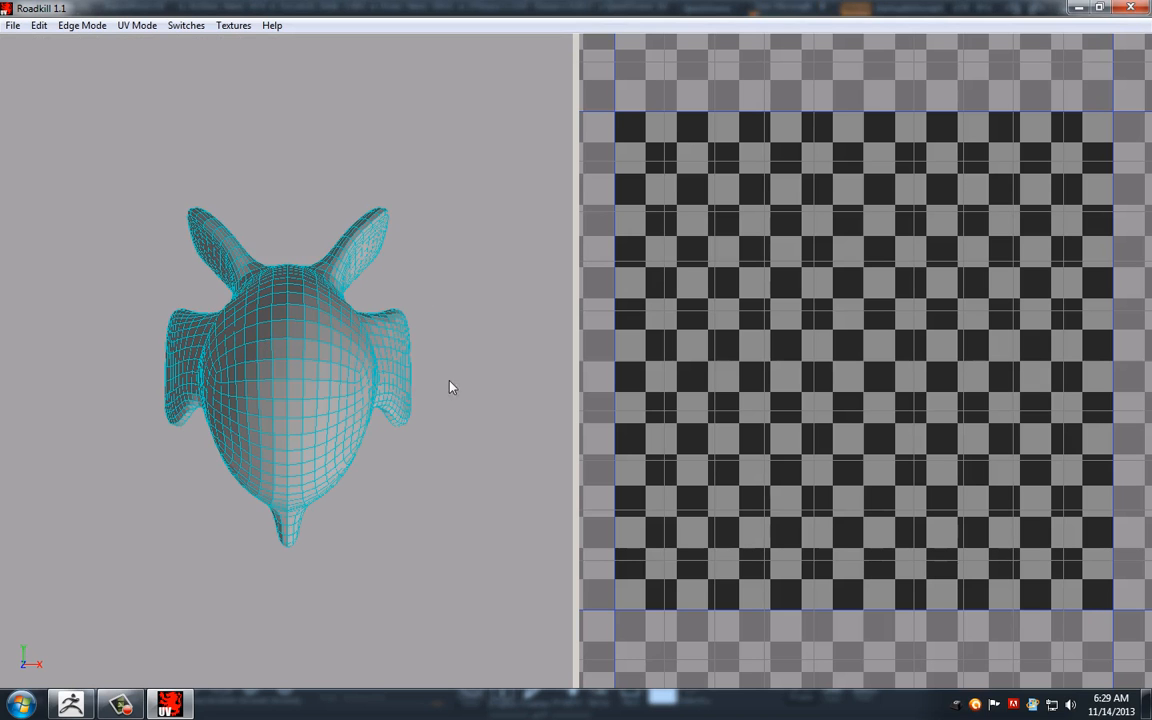
# Step: Cut a UV seam along the centre-line edge loop of the fish and unwrap it into two halves
pyautogui.moveTo(451, 387)
pyautogui.keyDown('alt'); pyautogui.mouseDown()
pyautogui.moveTo(463, 378)
pyautogui.moveTo(470, 237)
pyautogui.moveTo(474, 381)
pyautogui.moveTo(450, 383)
pyautogui.mouseUp(); pyautogui.keyUp('alt')
pyautogui.keyDown('alt'); pyautogui.moveTo(373, 329); pyautogui.dragTo(419, 466); pyautogui.keyUp('alt')
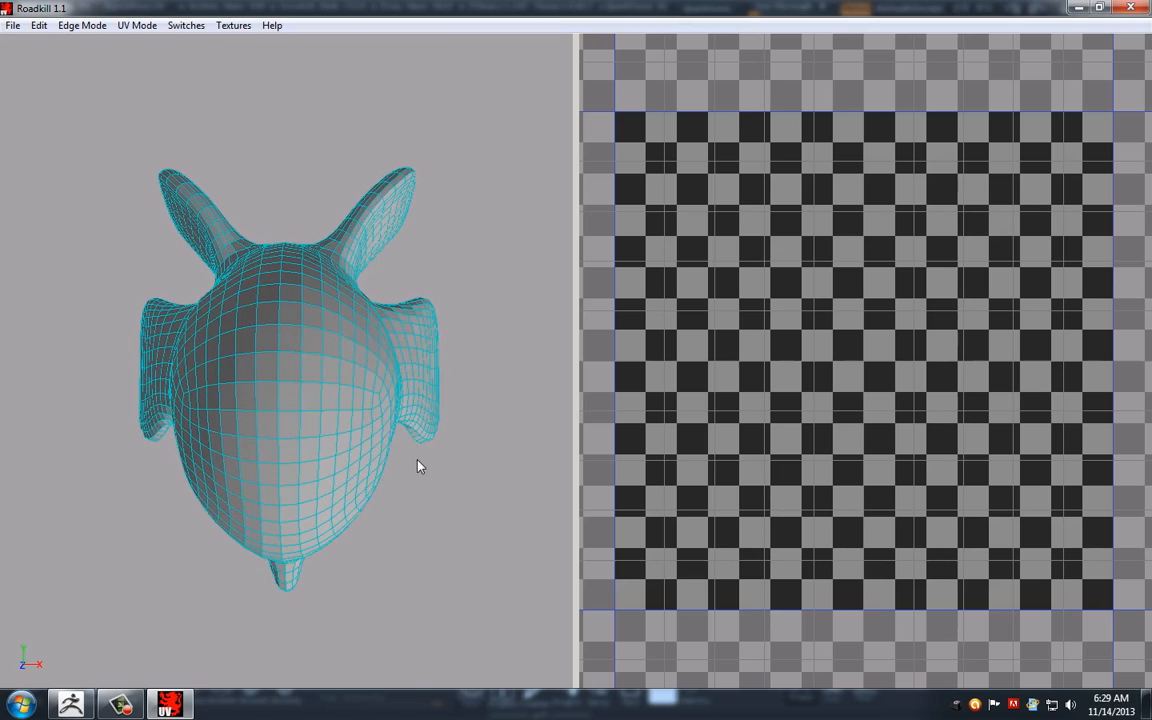
pyautogui.press('e')
pyautogui.click(280, 380)
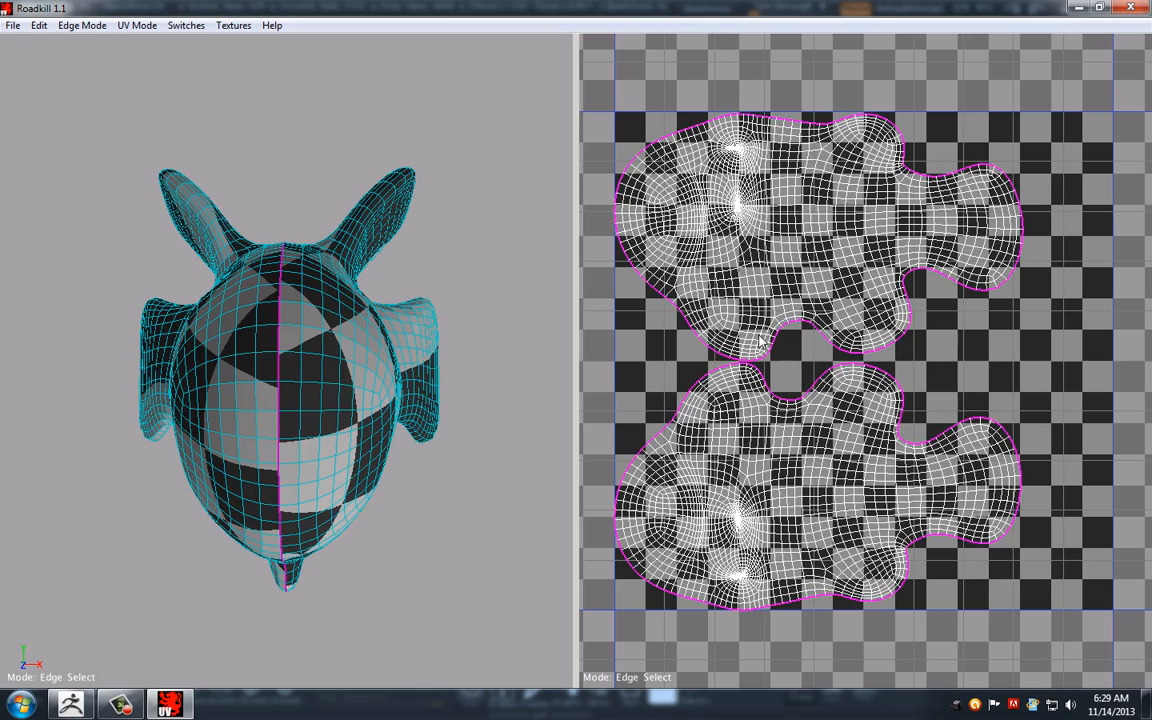
# Step: Save the unwrapped fish to its file, exit Roadkill and bring up the subtool list in ZBrush
pyautogui.click(13, 25)
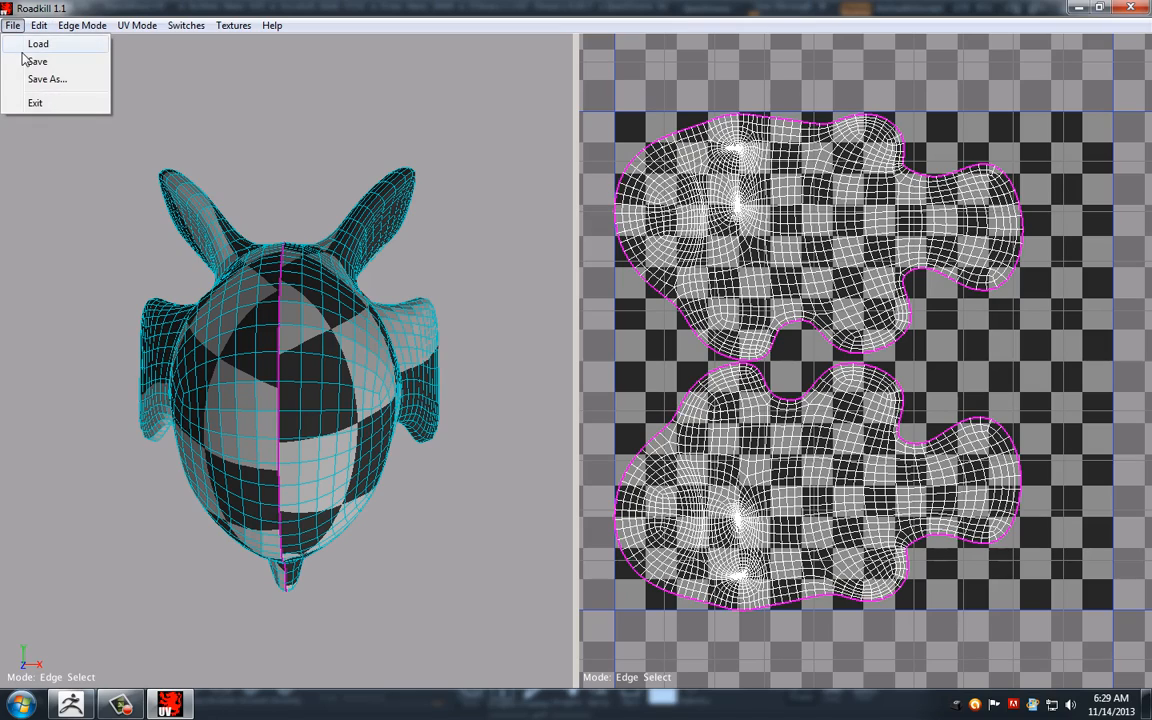
pyautogui.click(30, 62)
pyautogui.click(1128, 9)
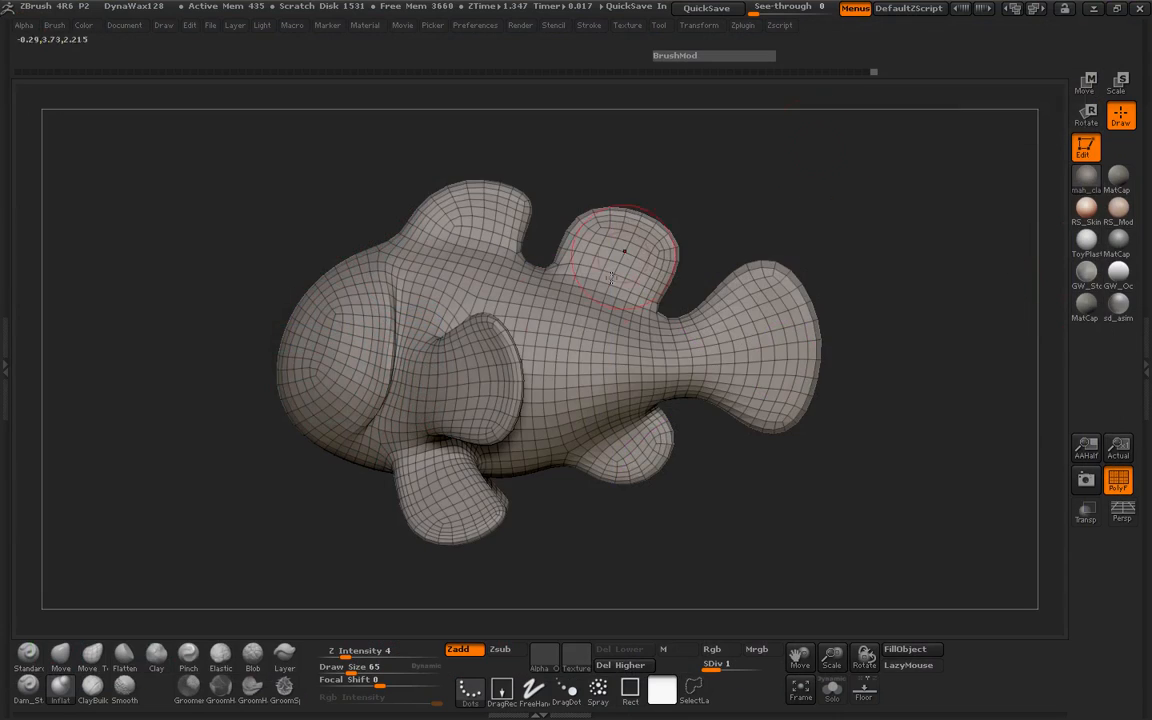
pyautogui.moveTo(223, 375); pyautogui.dragTo(96, 360)
pyautogui.click(16, 343)
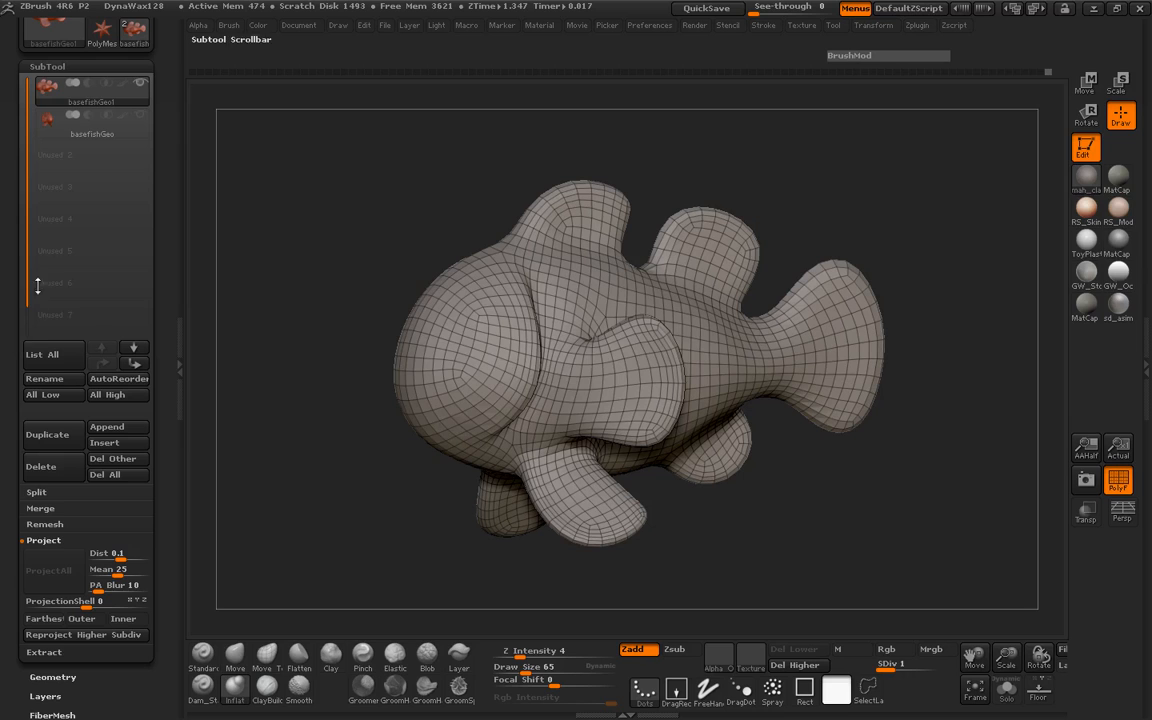
pyautogui.moveTo(42, 92)
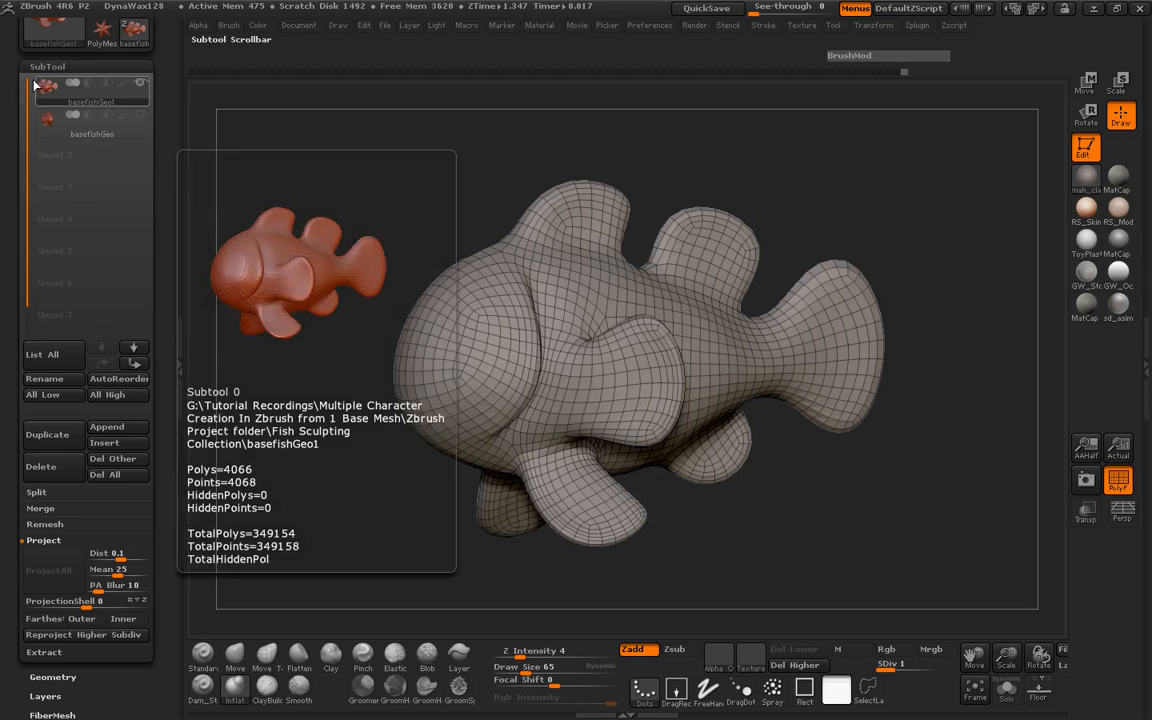
pyautogui.click(72, 474)
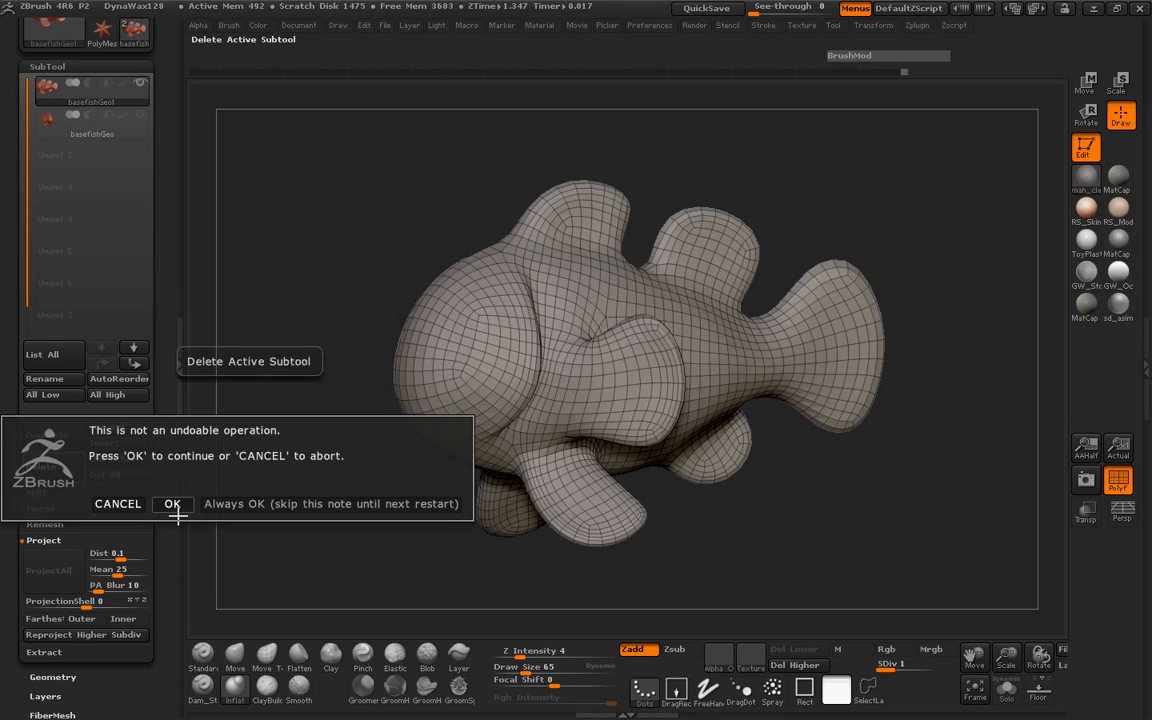
pyautogui.click(140, 507)
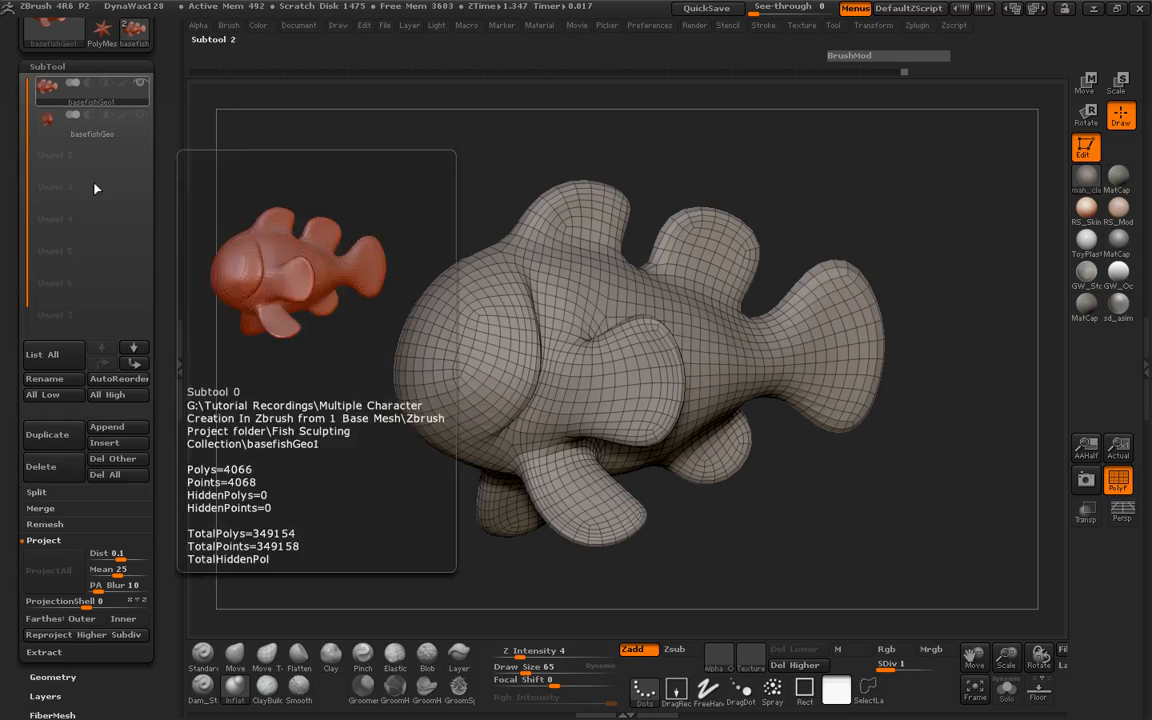
# Step: Add a Sphere3D mesh to the fish tool as a placeholder subtool
pyautogui.click(100, 442)
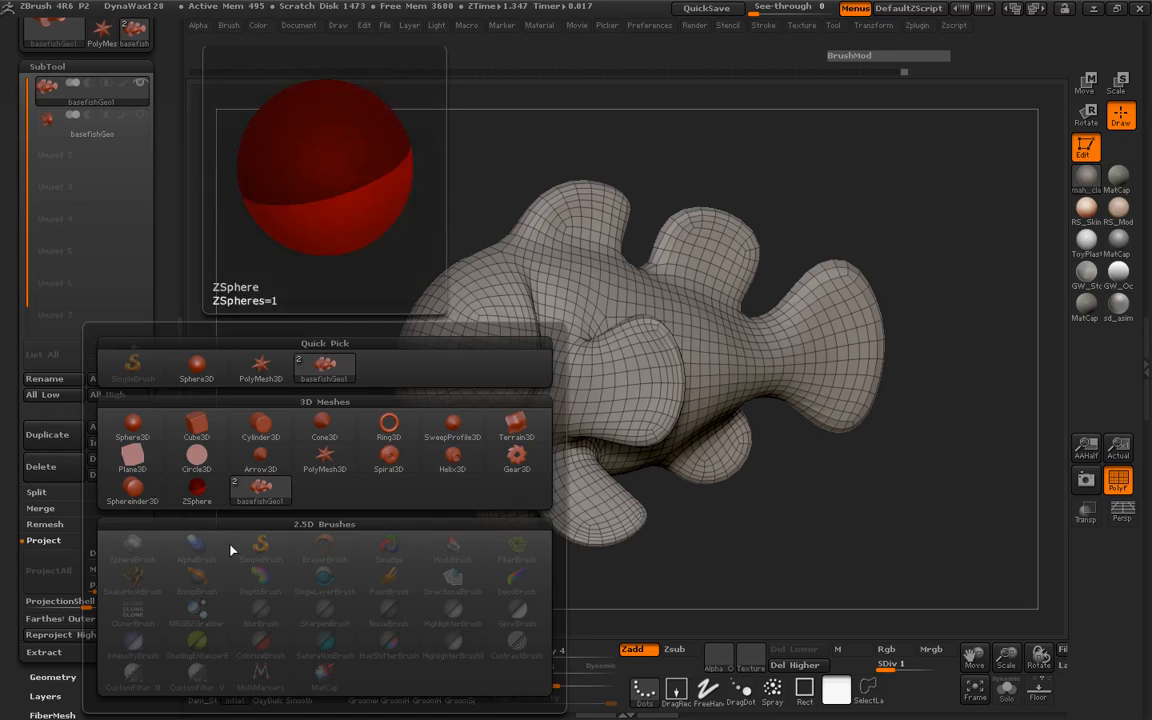
pyautogui.click(131, 428)
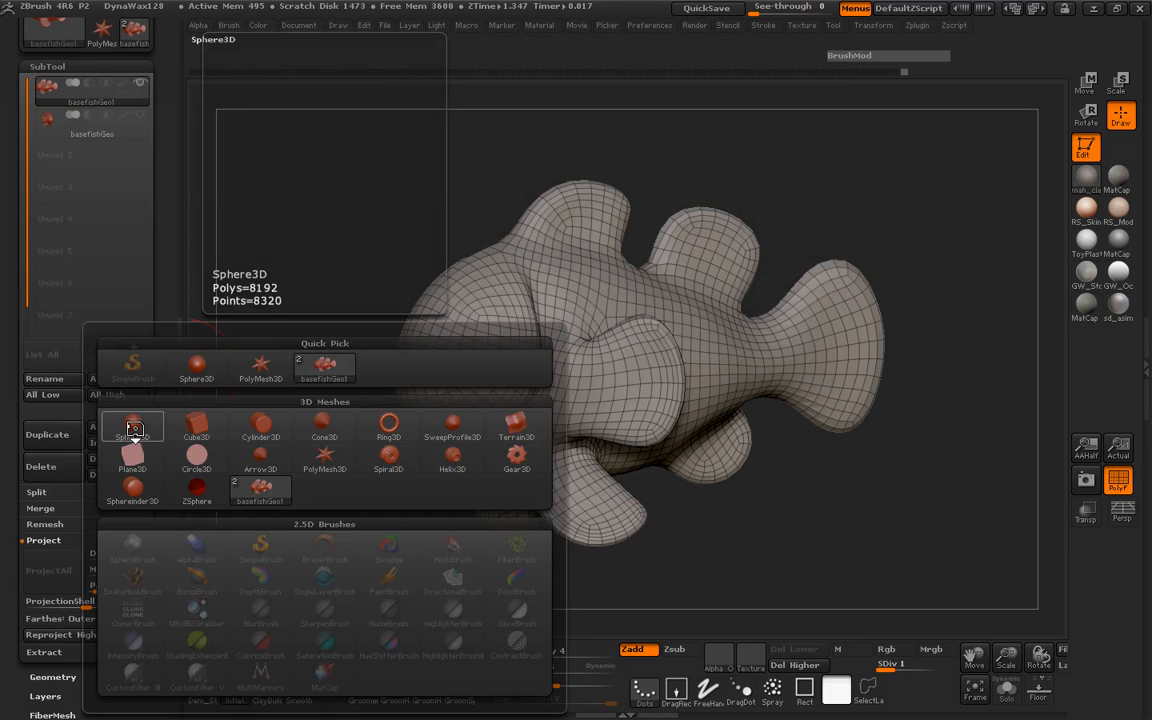
pyautogui.click(134, 420)
# Step: Import the unwrapped basefishGeo1 file from the desktop into the sphere subtool
pyautogui.scroll(5, 142, 139)
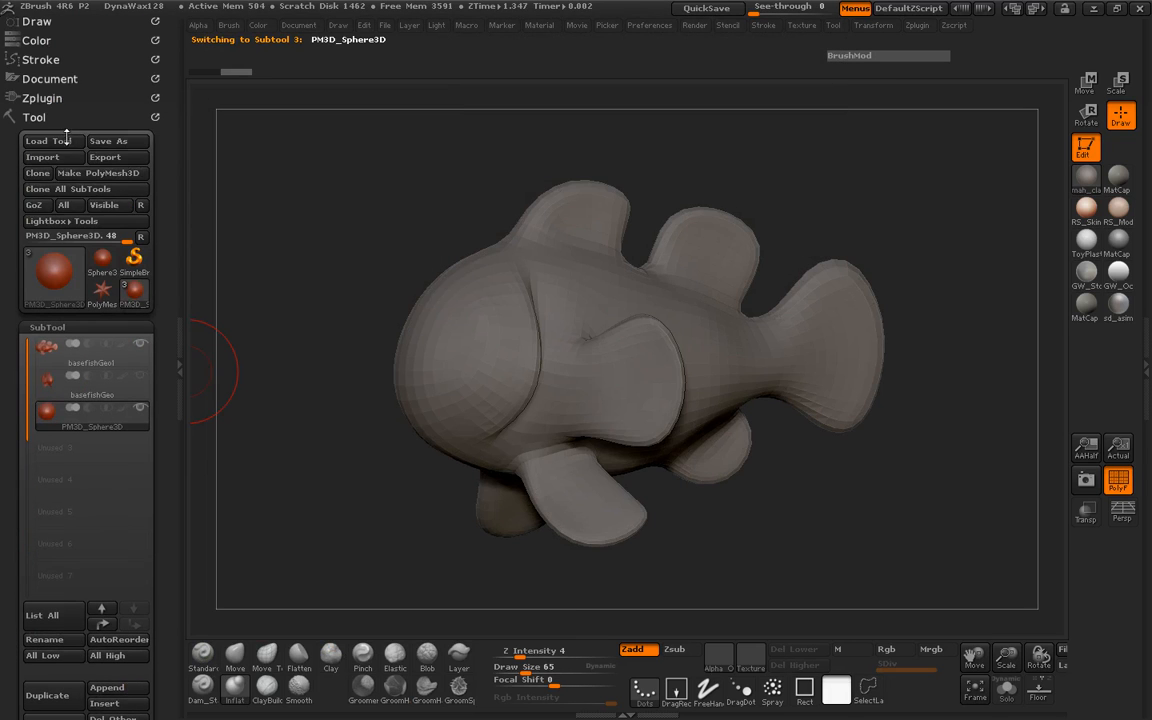
pyautogui.click(53, 142)
pyautogui.doubleClick(203, 281)
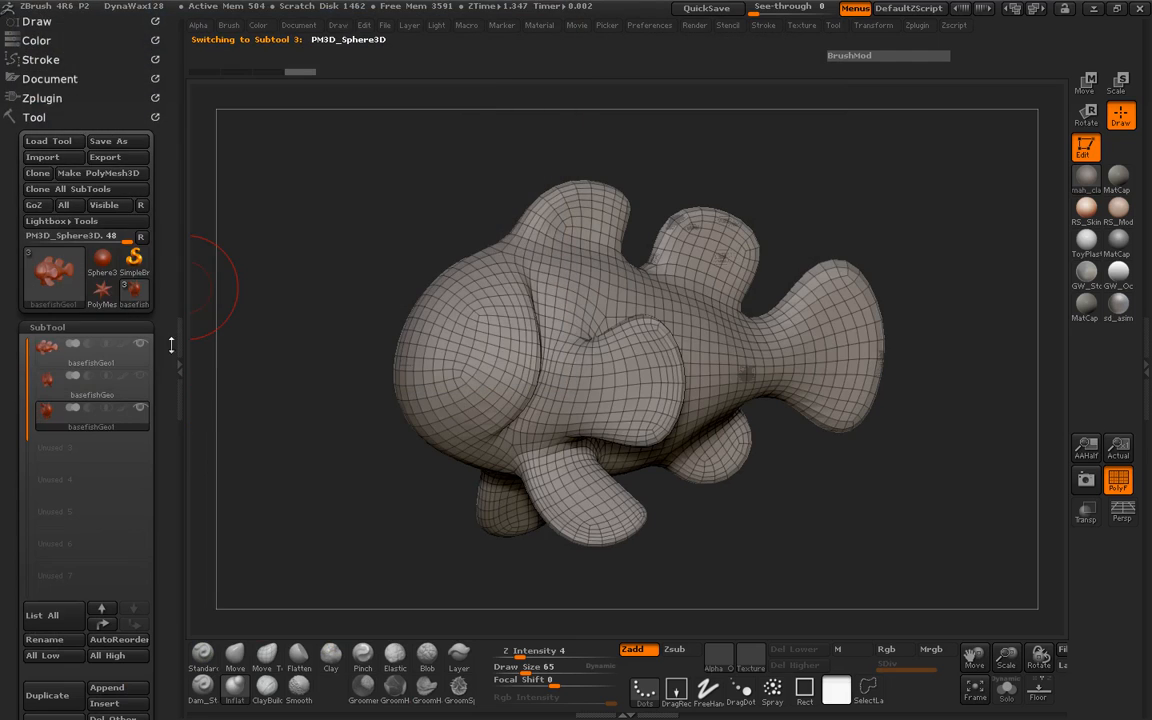
# Step: Subdivide the imported fish twice to level 3 and move it to the first place in the subtool list
pyautogui.moveTo(47, 262)
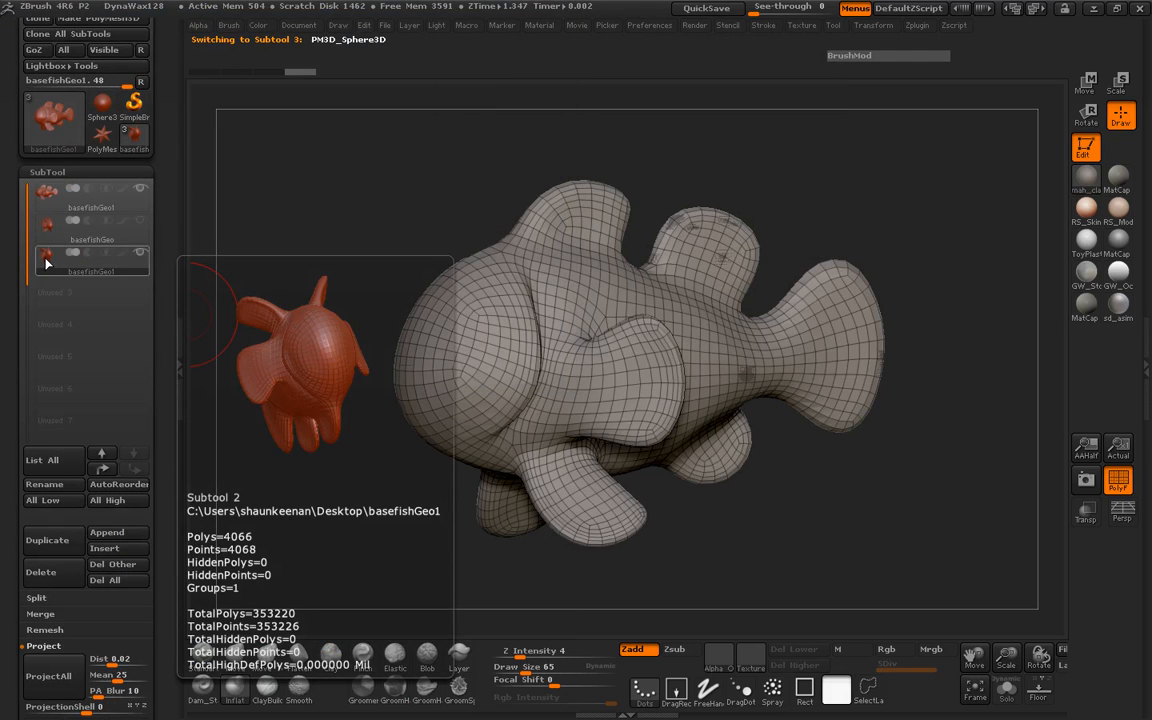
pyautogui.hotkey('ctrl', 'd')
pyautogui.hotkey('ctrl', 'd')
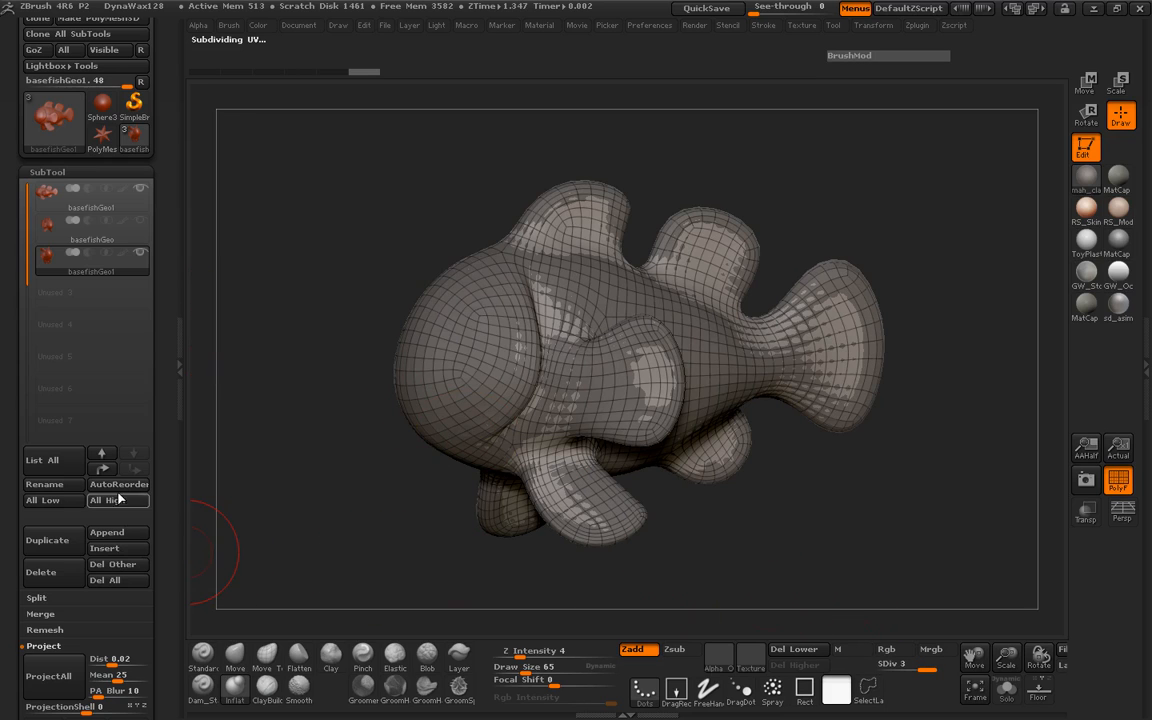
pyautogui.click(101, 453)
pyautogui.click(101, 453)
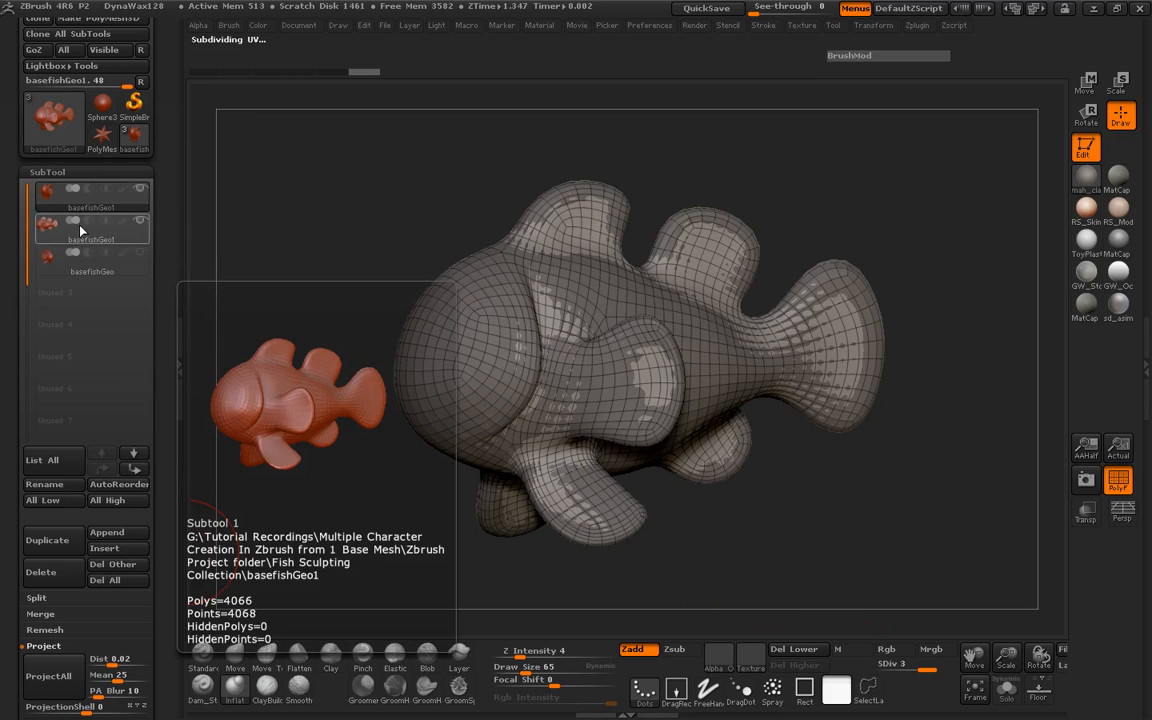
# Step: Set the projection distance to 0.1 and project the original fish's surface onto the imported mesh
pyautogui.scroll(-3, 132, 300)
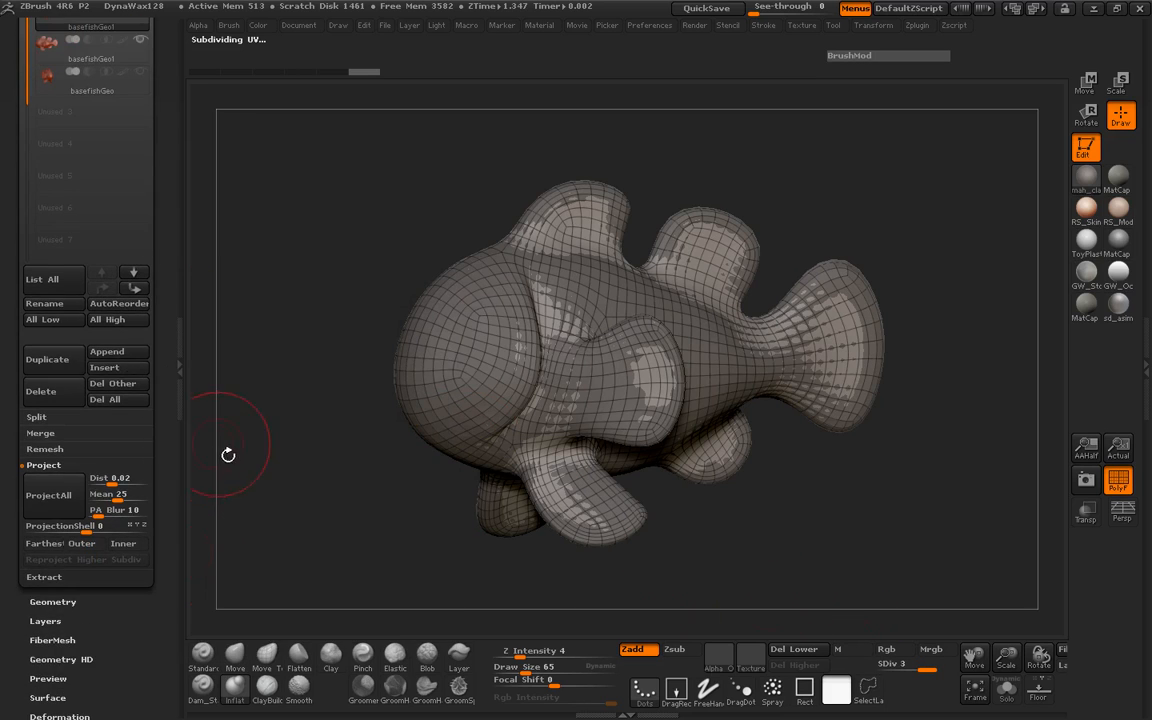
pyautogui.click(122, 472)
pyautogui.moveTo(158, 147); pyautogui.dragTo(165, 173)
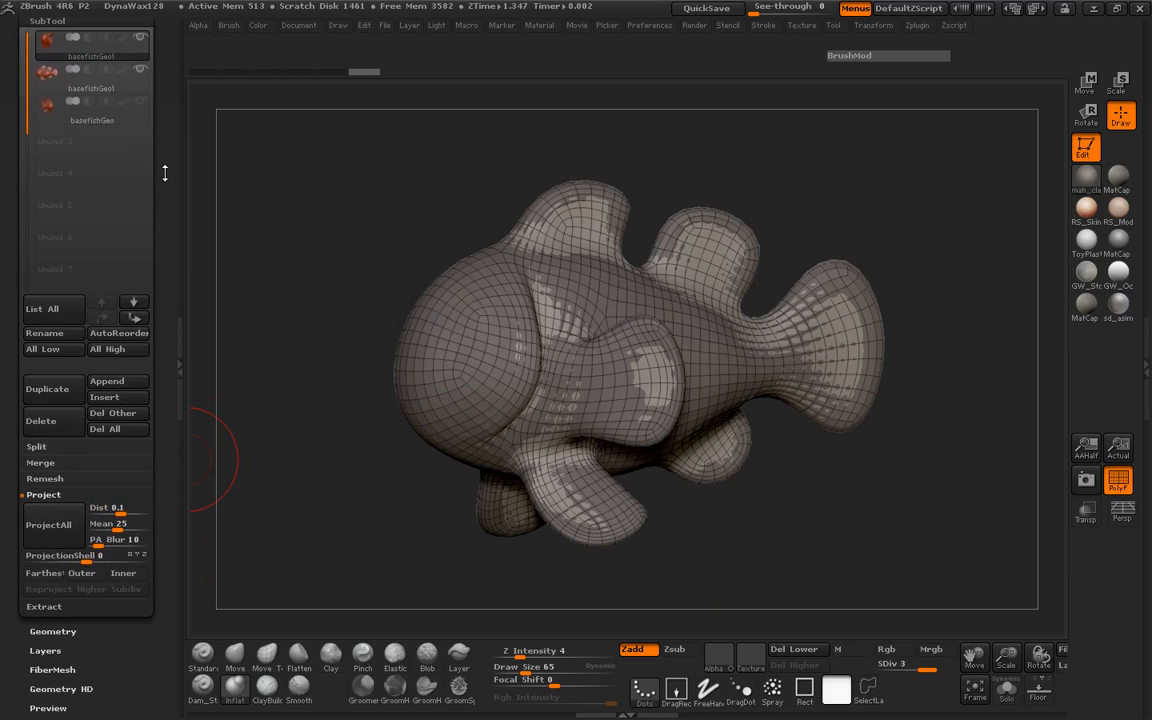
pyautogui.click(52, 525)
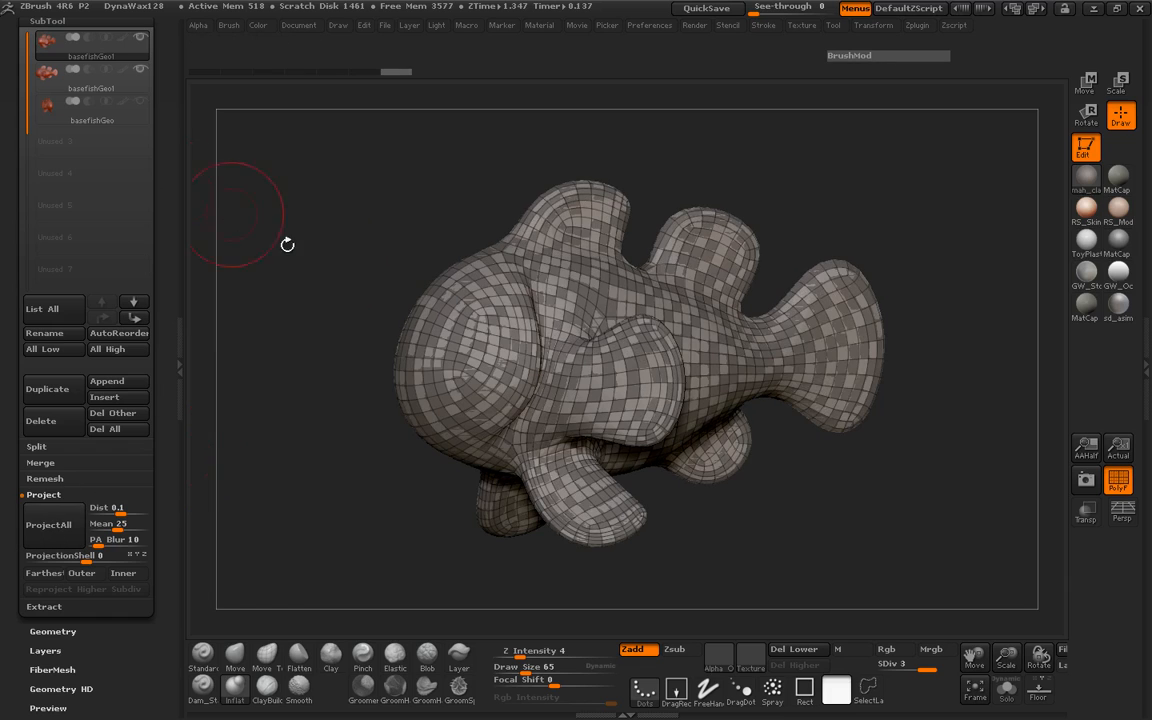
# Step: Subdivide the original fish subtool to level 5 and project its shape onto the imported fish again
pyautogui.click(45, 84)
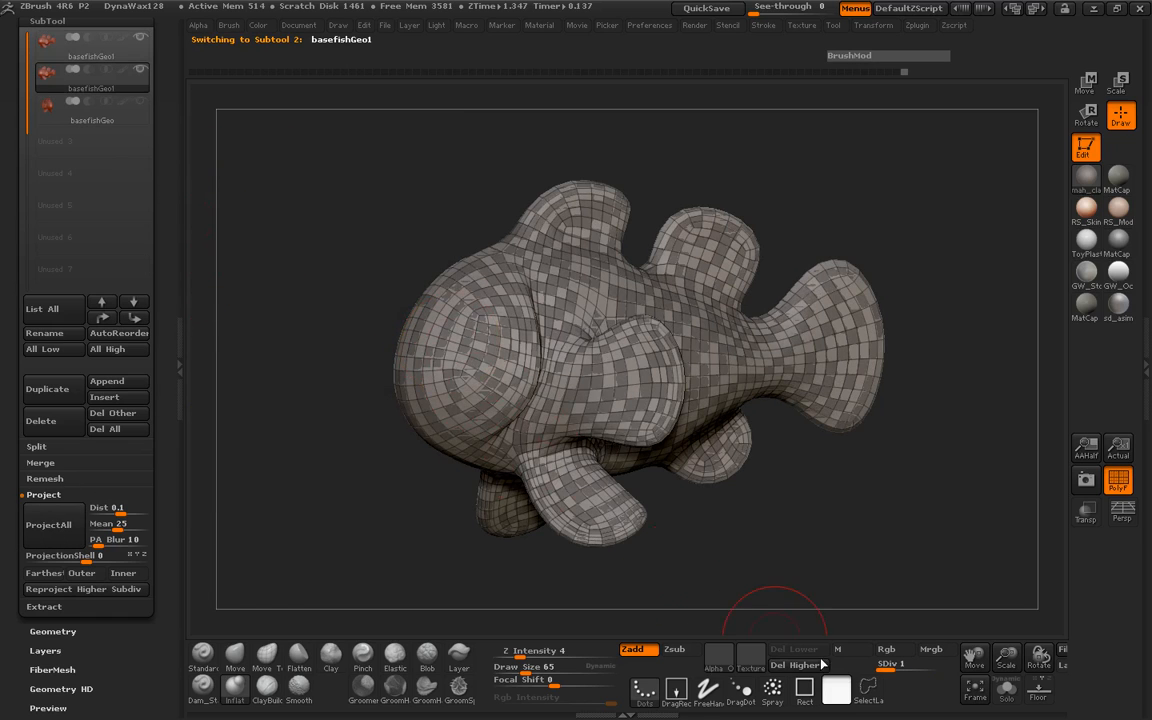
pyautogui.moveTo(893, 673); pyautogui.dragTo(943, 674)
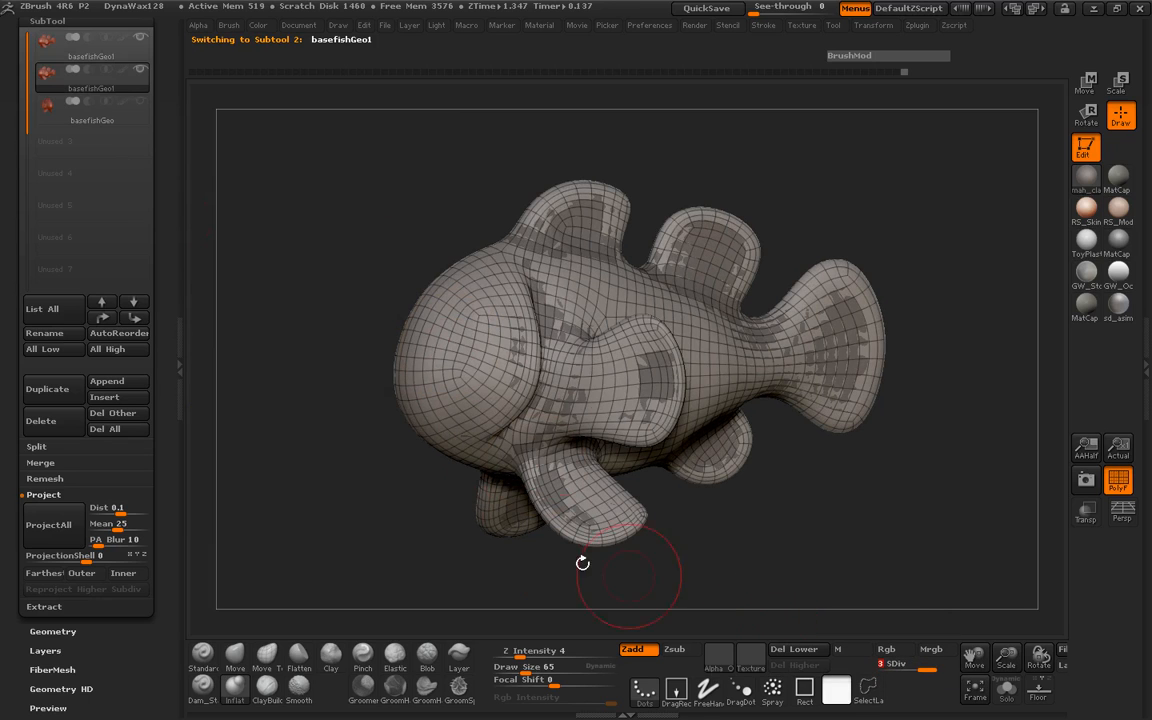
pyautogui.hotkey('ctrl', 'd')
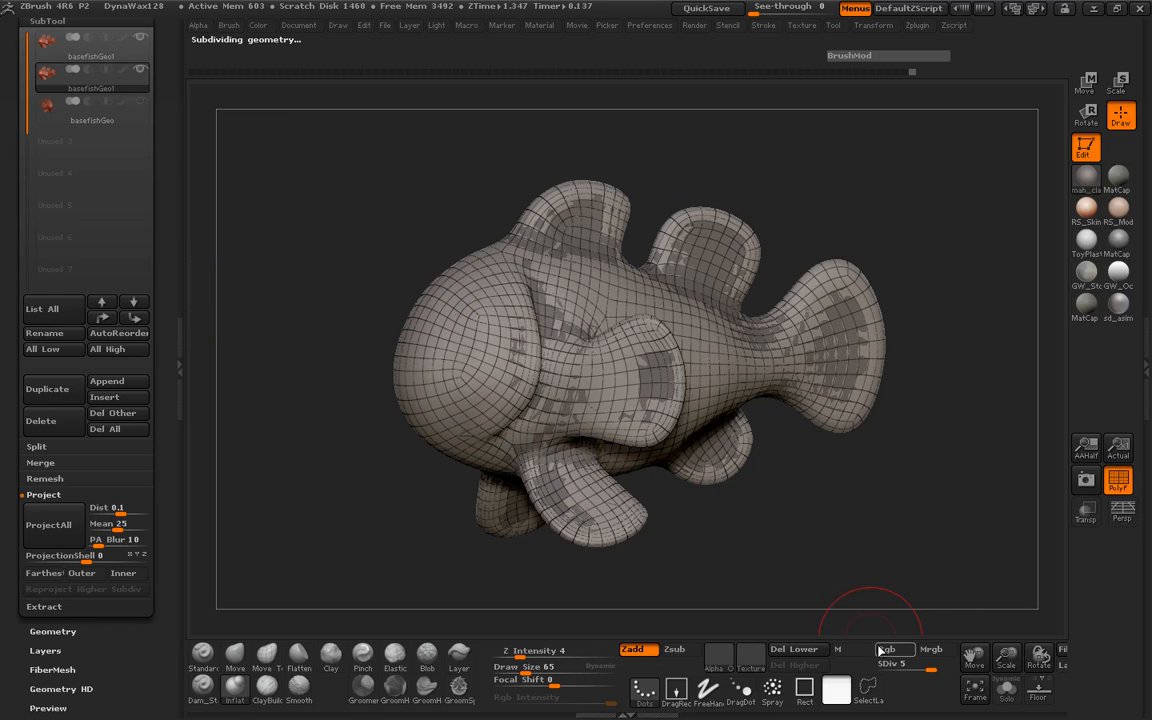
pyautogui.click(55, 46)
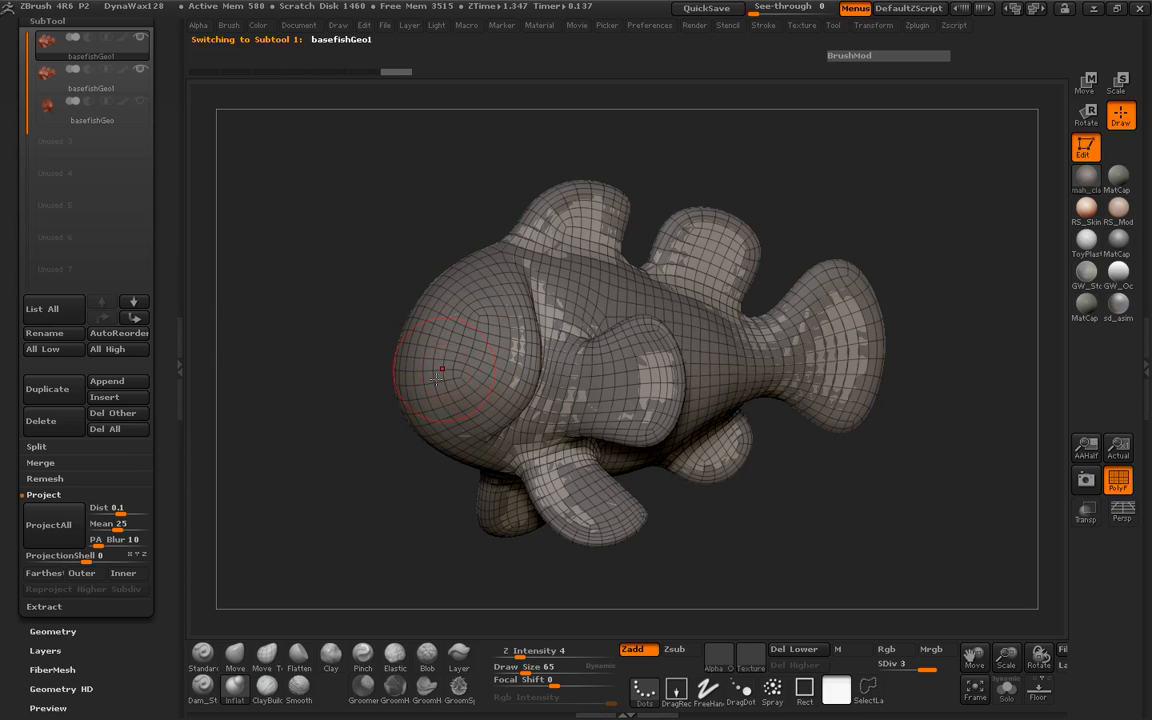
pyautogui.click(48, 524)
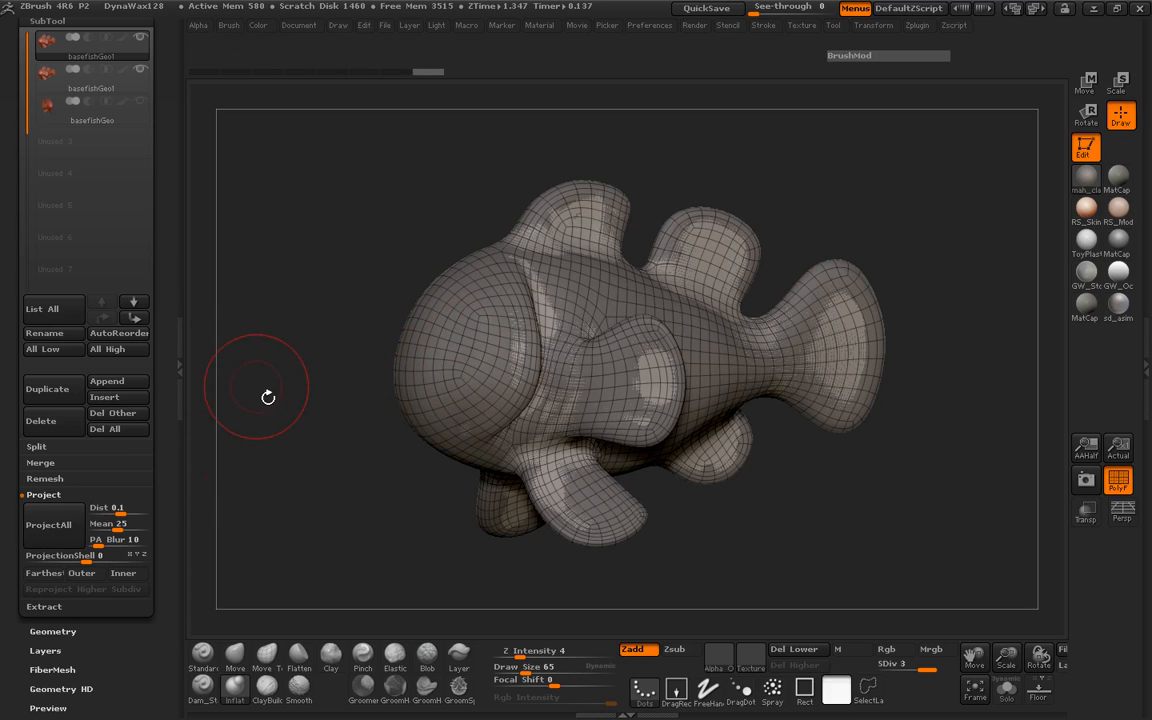
# Step: Hide the original fish subtool, turn off the polyframe display and inspect the projected fish from both sides
pyautogui.moveTo(140, 77)
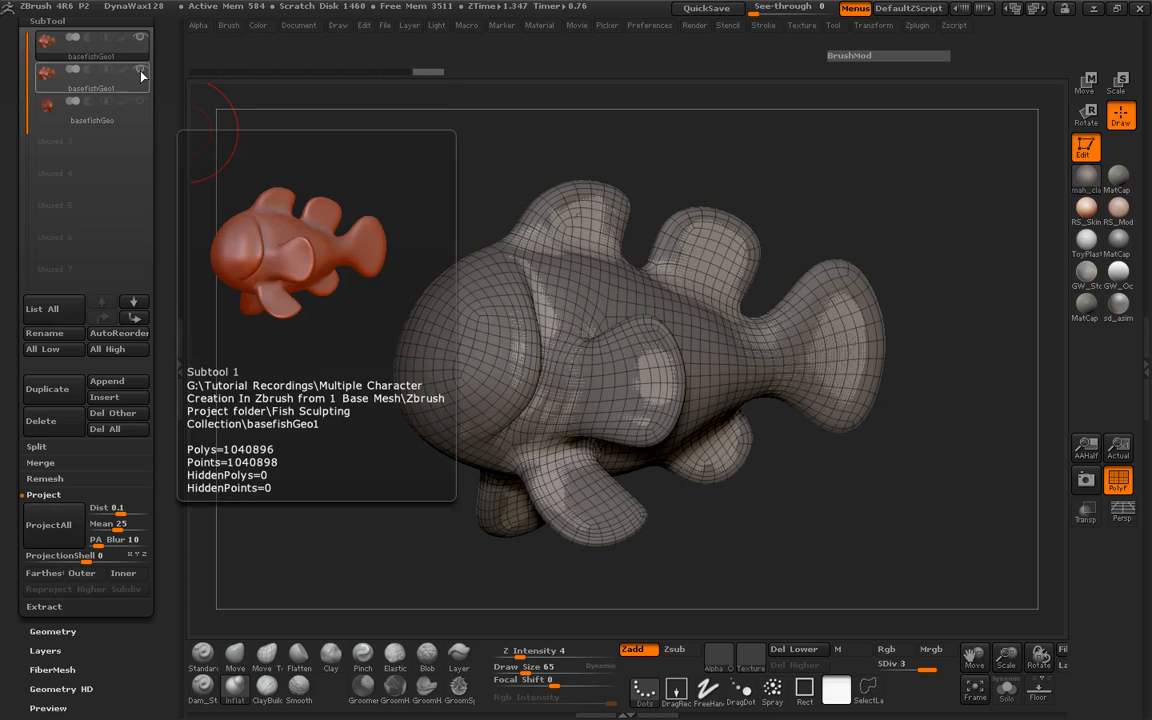
pyautogui.click(1118, 480)
pyautogui.moveTo(964, 506)
pyautogui.mouseDown()
pyautogui.moveTo(326, 508)
pyautogui.moveTo(383, 422)
pyautogui.moveTo(581, 483)
pyautogui.moveTo(812, 502)
pyautogui.moveTo(848, 527)
pyautogui.moveTo(780, 450)
pyautogui.moveTo(822, 440)
pyautogui.moveTo(697, 322)
pyautogui.mouseUp()
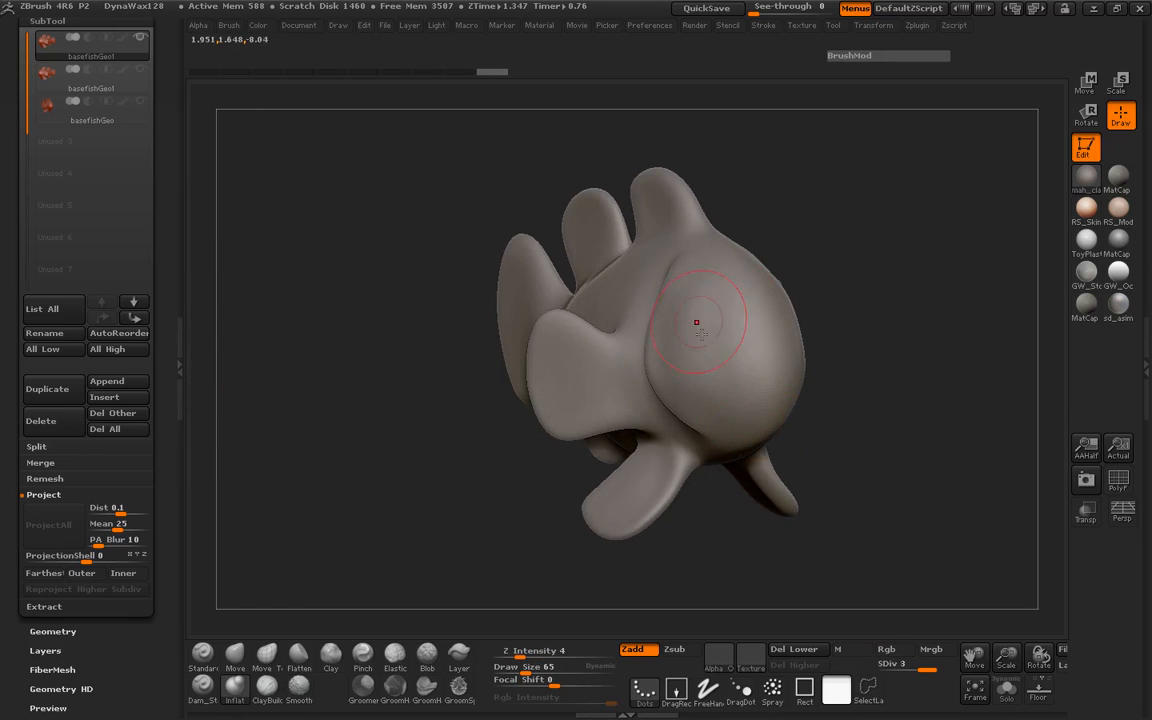
pyautogui.moveTo(447, 438); pyautogui.dragTo(580, 366)
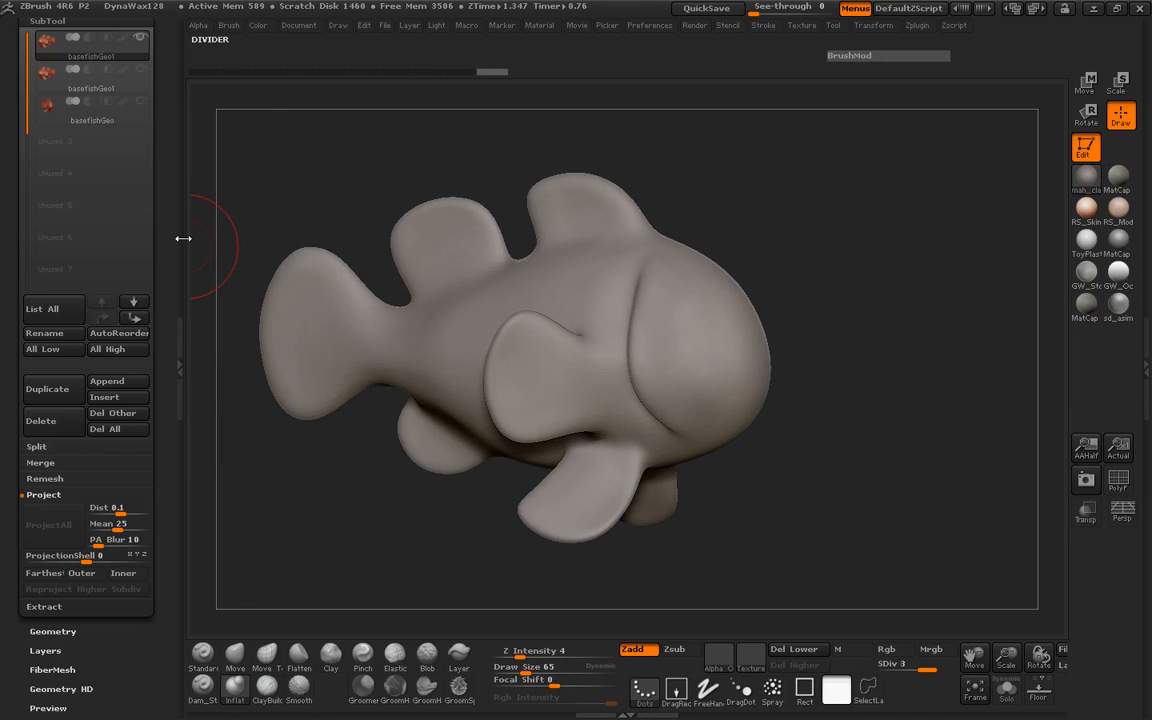
# Step: Lower the imported fish to subdivision level 1 and unwrap its UVs with UV Master
pyautogui.moveTo(905, 672); pyautogui.dragTo(886, 670)
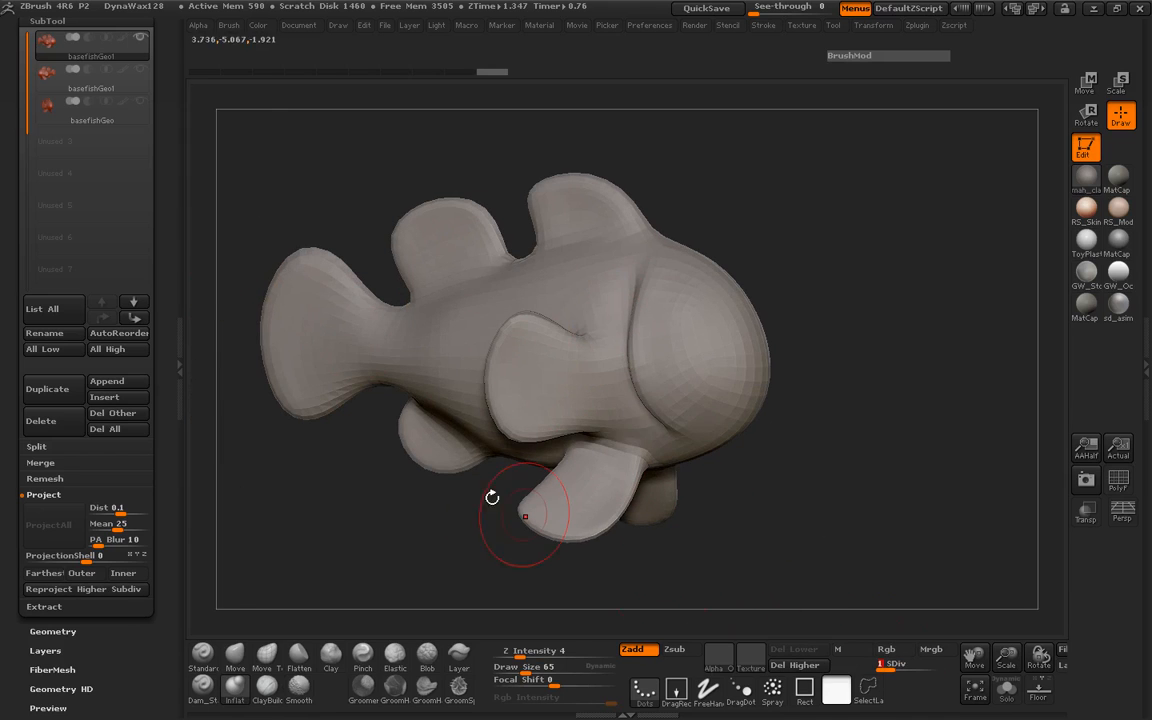
pyautogui.moveTo(166, 112); pyautogui.dragTo(155, 335)
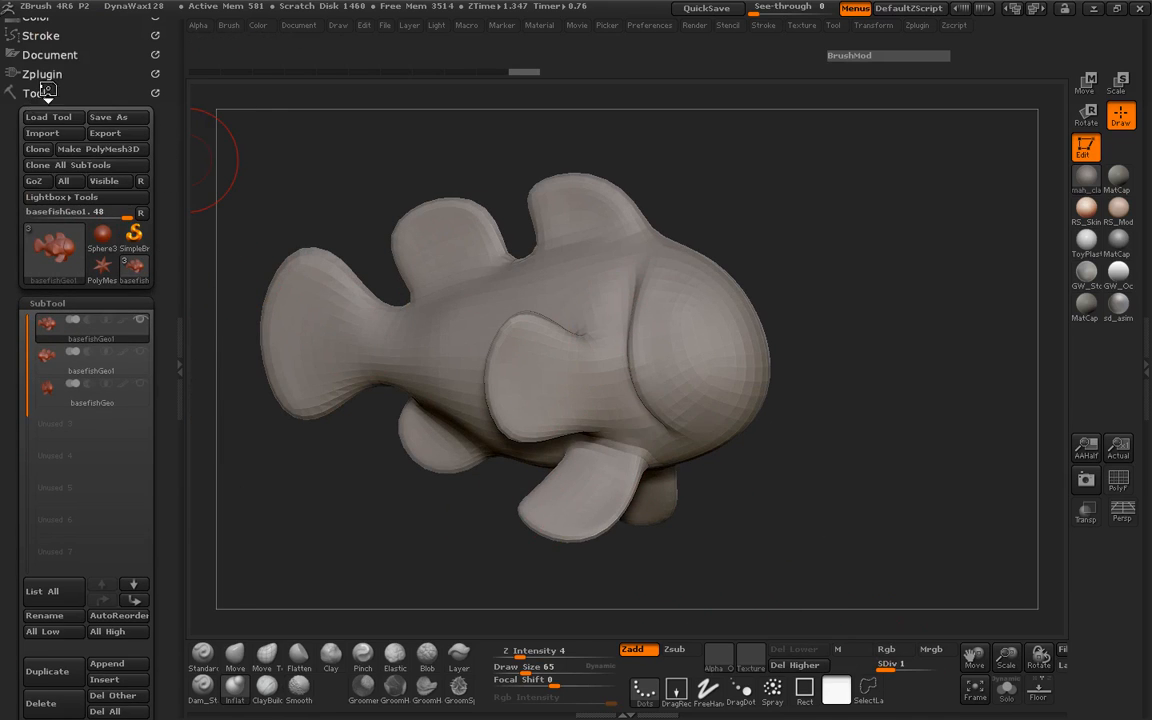
pyautogui.click(42, 74)
pyautogui.click(54, 308)
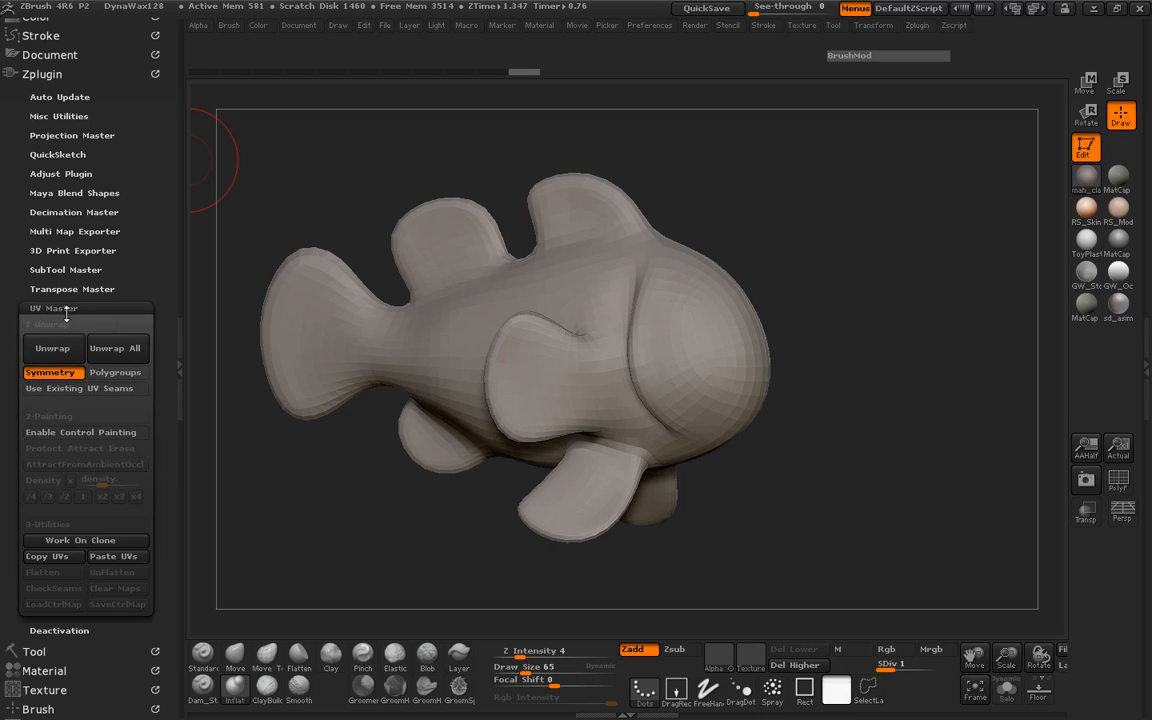
pyautogui.click(50, 348)
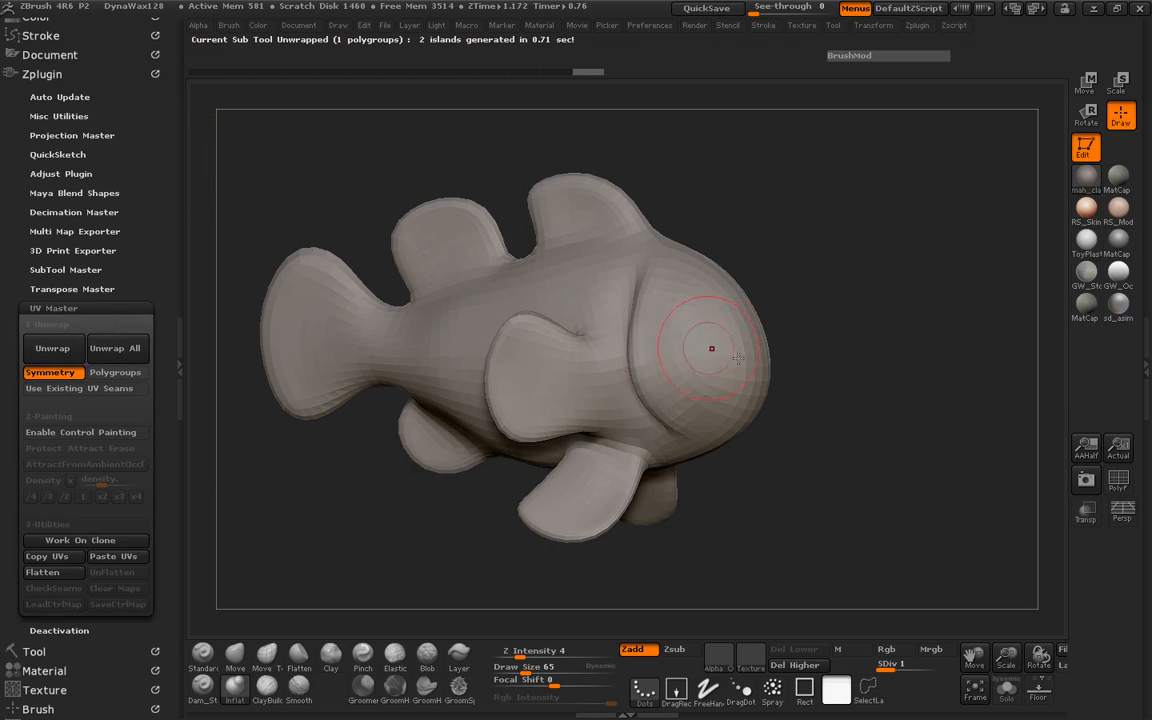
pyautogui.moveTo(785, 382); pyautogui.dragTo(842, 424)
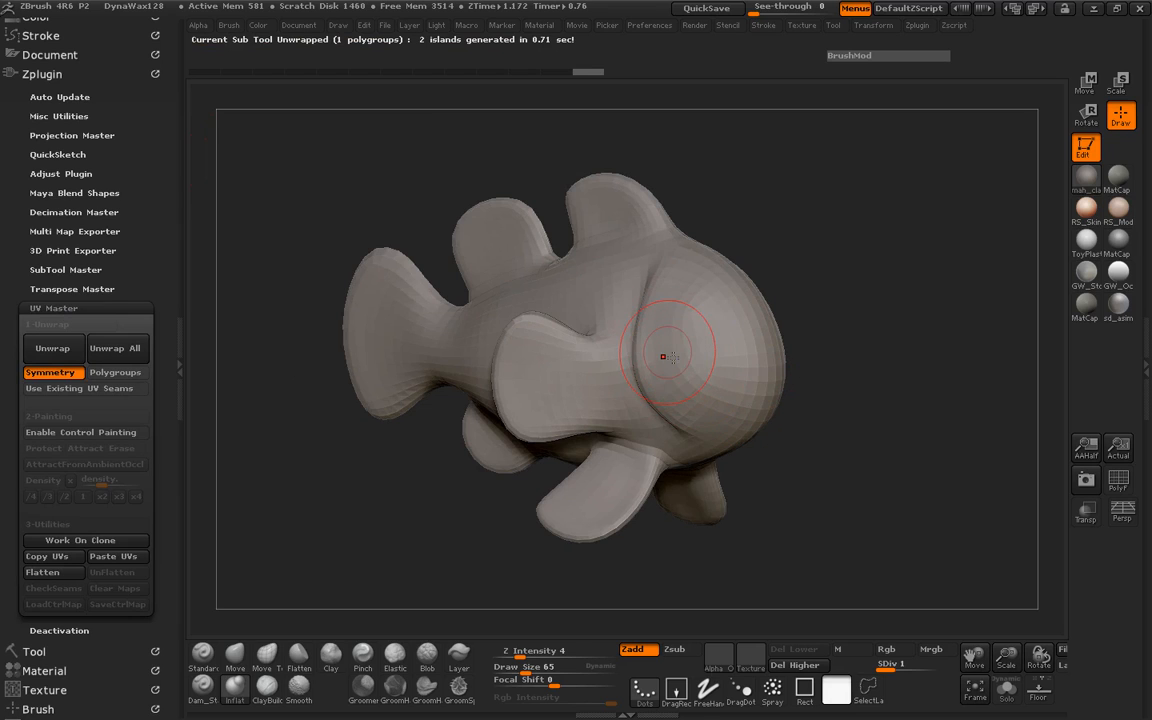
pyautogui.moveTo(360, 449); pyautogui.dragTo(344, 459)
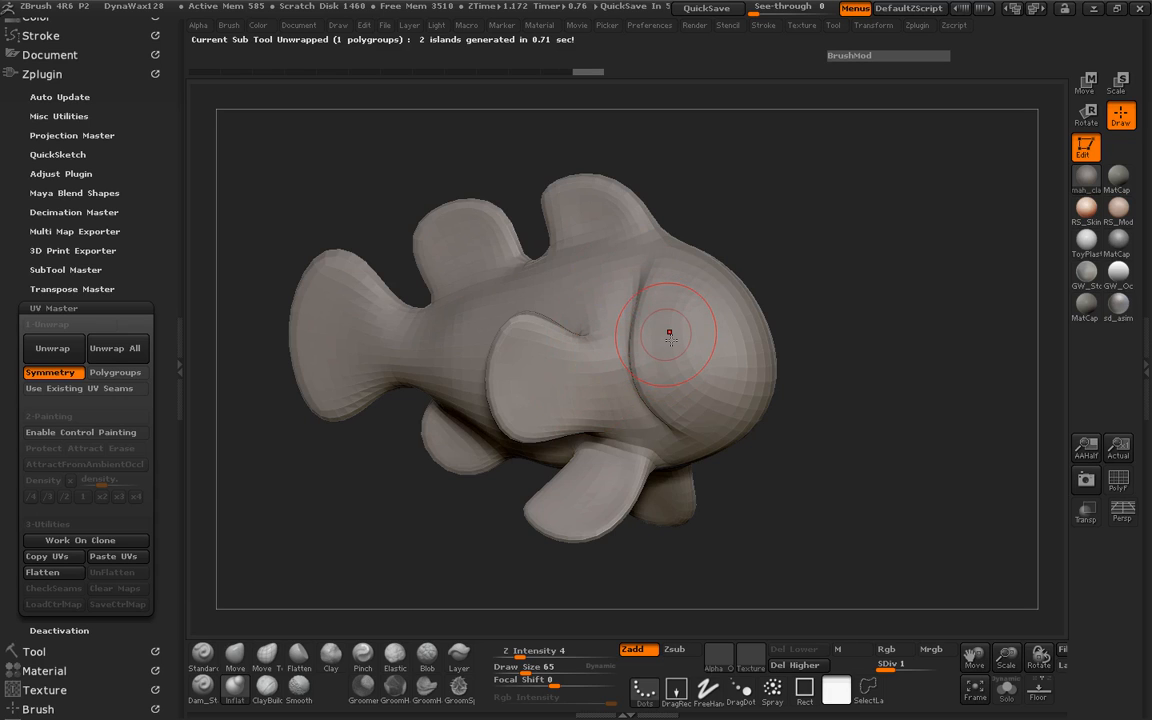
# Step: Raise the imported fish to subdivision level 3 and put away the plugin palette and side tray
pyautogui.moveTo(855, 445); pyautogui.dragTo(735, 393)
pyautogui.moveTo(483, 391); pyautogui.dragTo(404, 406)
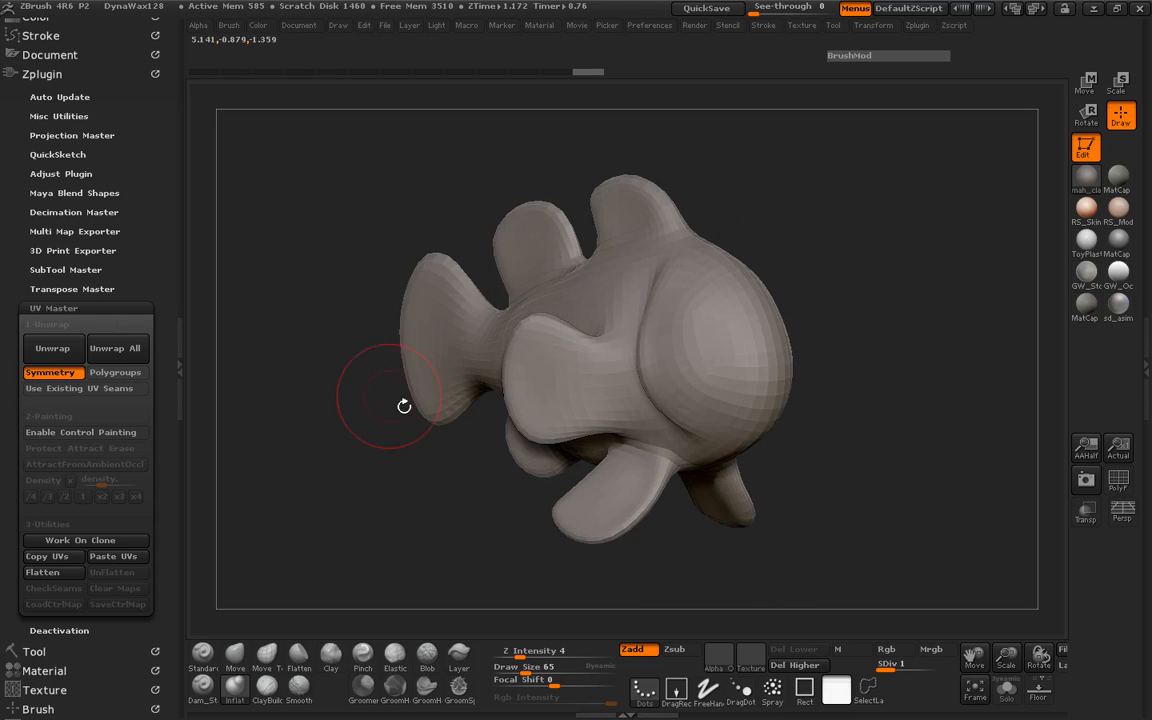
pyautogui.moveTo(303, 436); pyautogui.dragTo(725, 347)
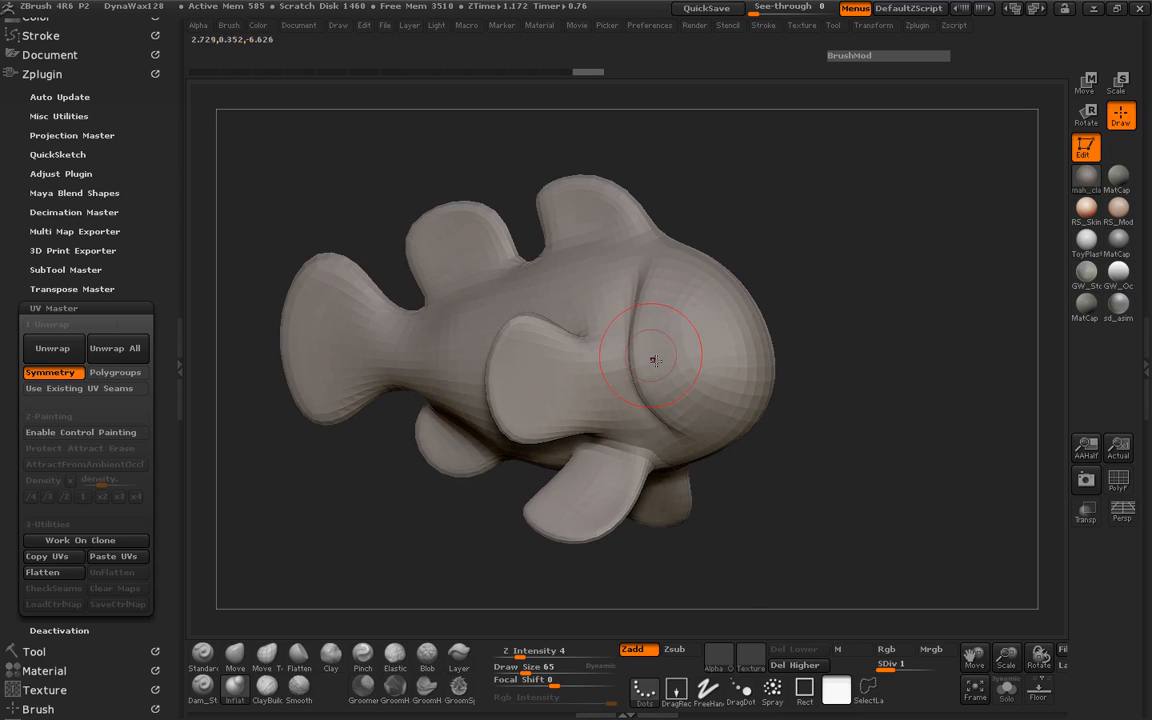
pyautogui.click(42, 76)
pyautogui.moveTo(878, 663); pyautogui.dragTo(900, 663)
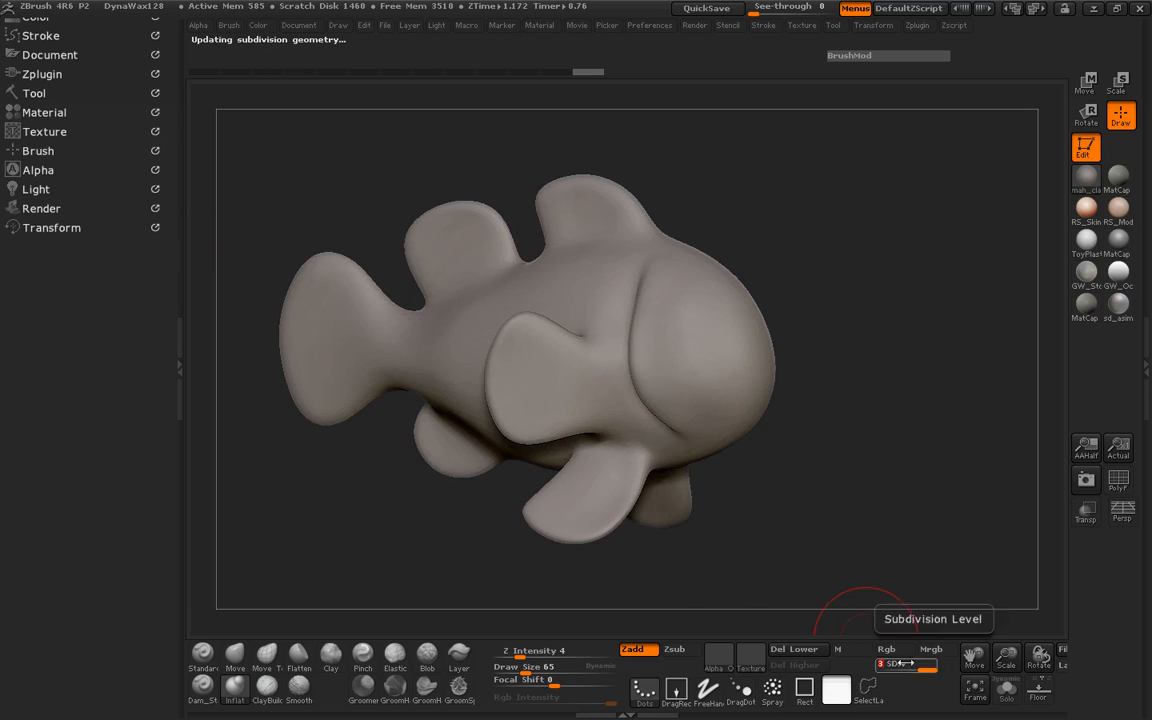
pyautogui.click(180, 362)
pyautogui.moveTo(200, 420); pyautogui.dragTo(123, 459)
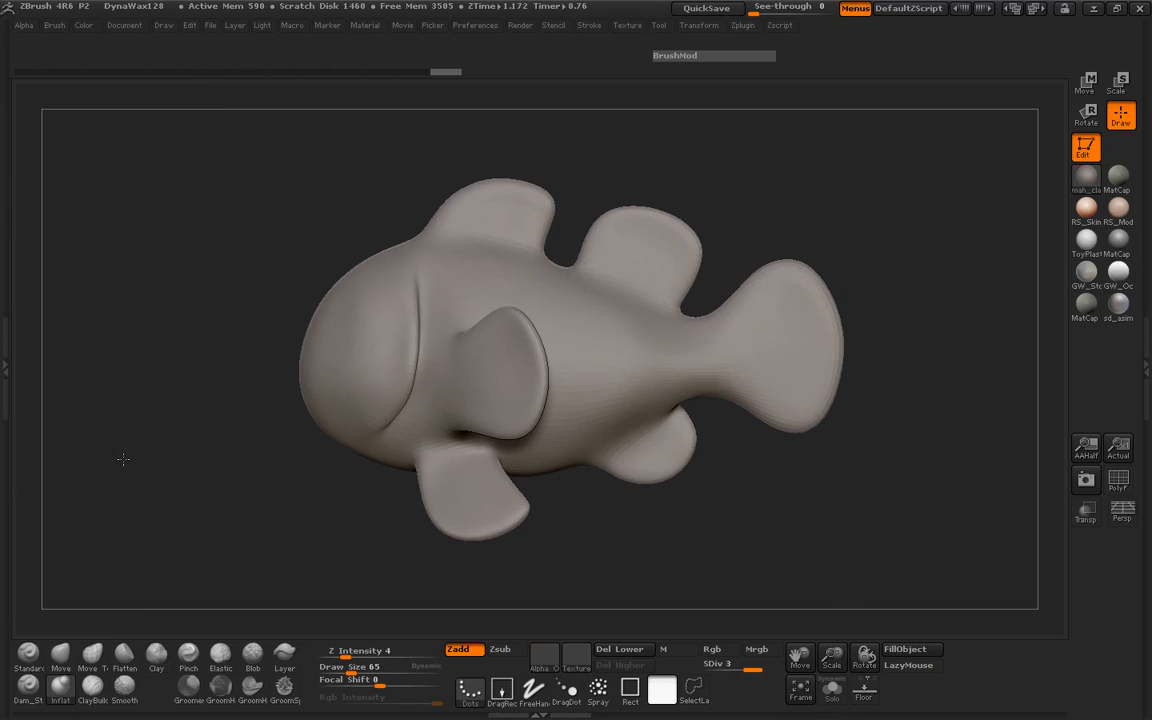
# Step: Display the clownfish reference image and line up the fish's side view with it
pyautogui.moveTo(224, 446)
pyautogui.keyDown('ctrl'); pyautogui.mouseDown(button='right')
pyautogui.moveTo(240, 453)
pyautogui.moveTo(209, 446)
pyautogui.mouseUp(button='right'); pyautogui.keyUp('ctrl')
pyautogui.hotkey('shift', 'z')
pyautogui.press('z')
pyautogui.keyDown('alt'); pyautogui.moveTo(192, 446); pyautogui.dragTo(144, 442); pyautogui.keyUp('alt')
pyautogui.keyDown('ctrl'); pyautogui.moveTo(204, 435); pyautogui.dragTo(142, 430, button='right'); pyautogui.keyUp('ctrl')
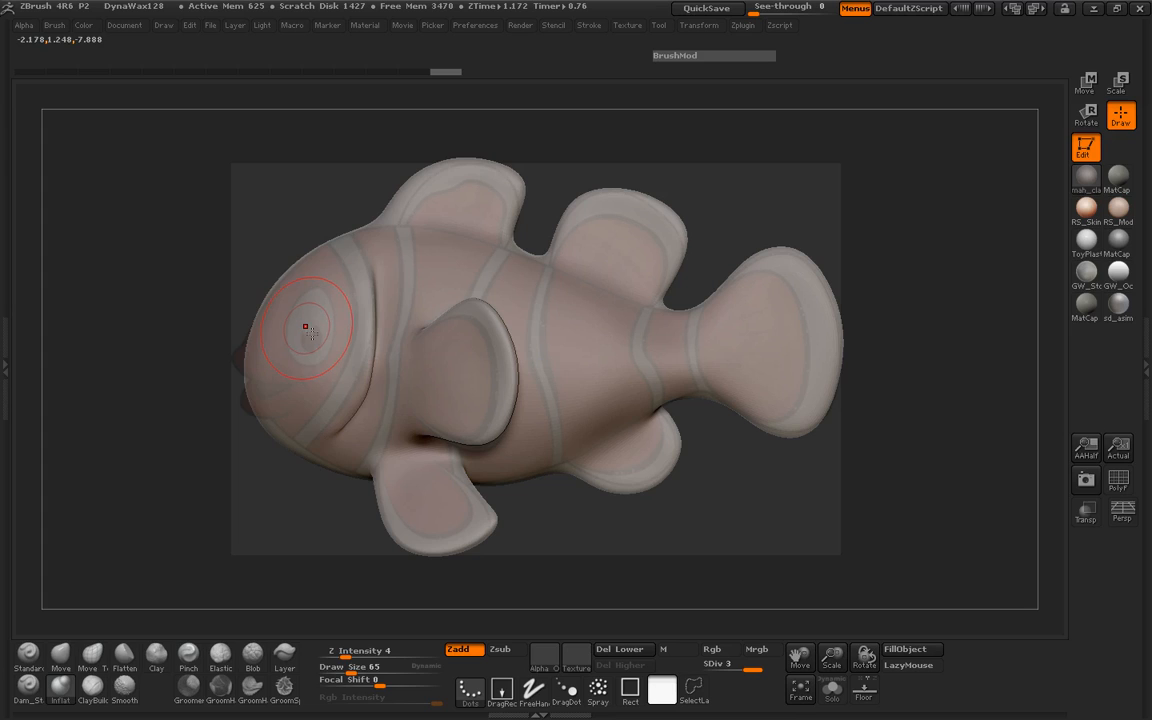
# Step: With a draw size of 43, mask the eye spot traced from the reference, invert the mask and hide the reference
pyautogui.press('space')
pyautogui.moveTo(308, 330); pyautogui.dragTo(302, 330)
pyautogui.keyDown('ctrl'); pyautogui.moveTo(311, 335); pyautogui.dragTo(304, 323); pyautogui.keyUp('ctrl')
pyautogui.moveTo(107, 375); pyautogui.dragTo(292, 383)
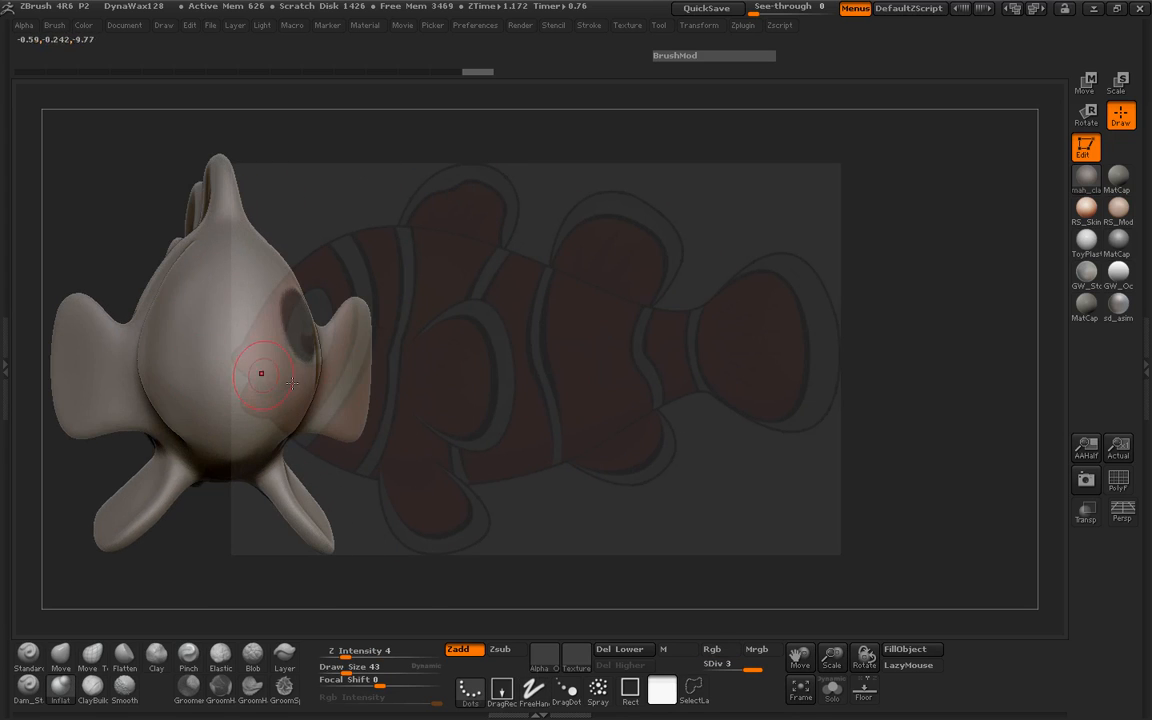
pyautogui.moveTo(486, 398); pyautogui.dragTo(387, 362)
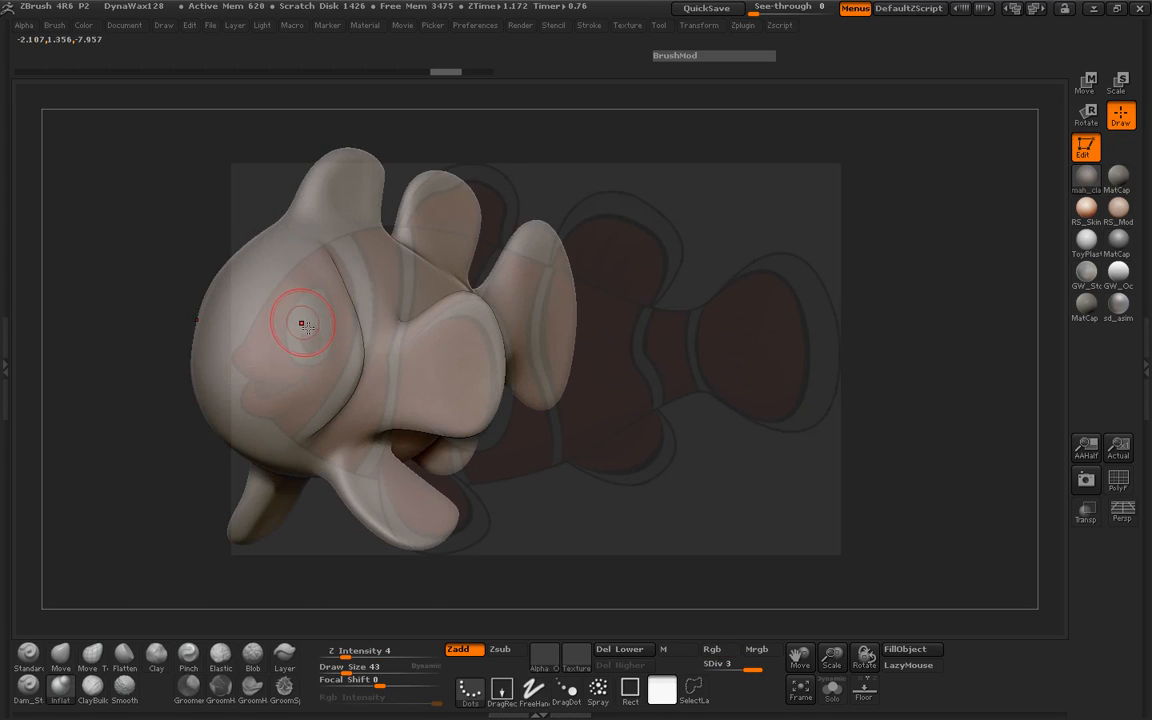
pyautogui.moveTo(90, 355); pyautogui.dragTo(145, 370)
pyautogui.keyDown('shift'); pyautogui.moveTo(560, 350); pyautogui.dragTo(465, 335); pyautogui.keyUp('shift')
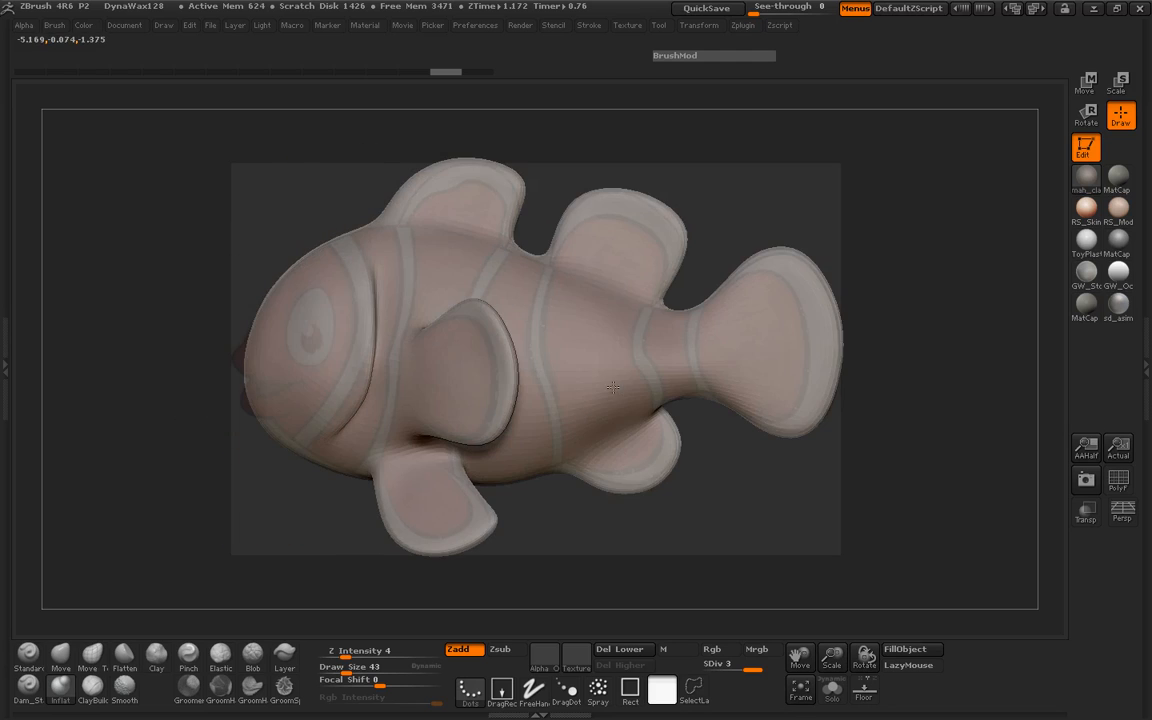
pyautogui.keyDown('ctrl'); pyautogui.click(312, 328); pyautogui.keyUp('ctrl')
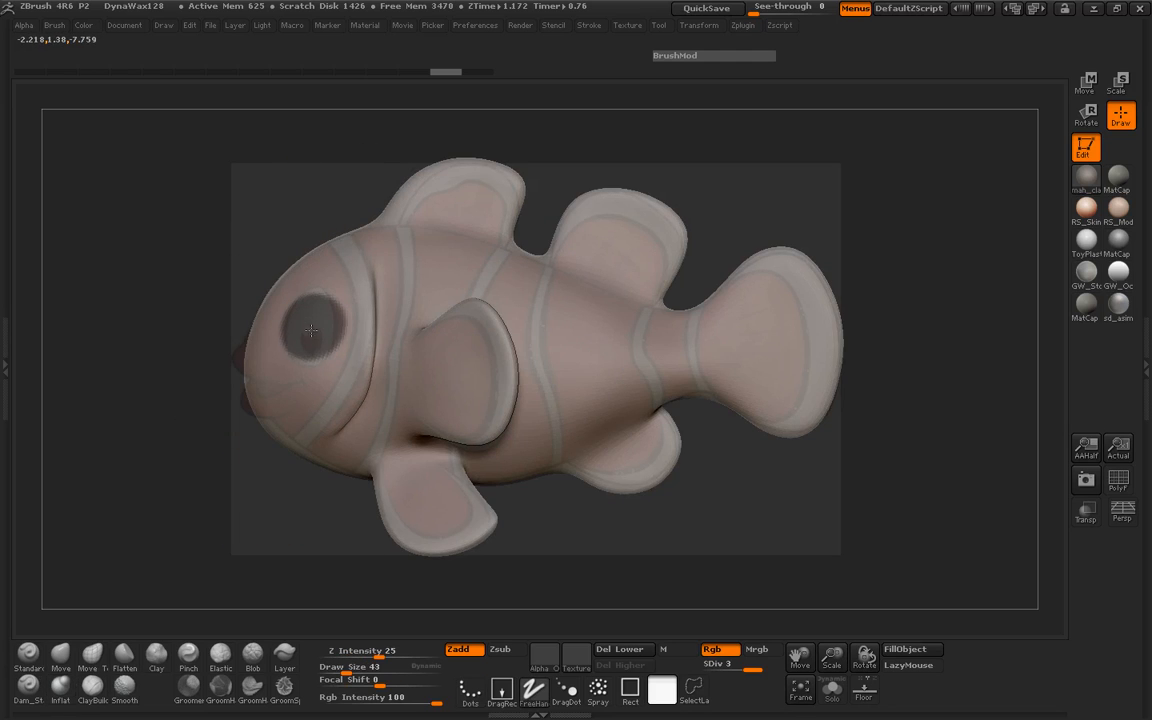
pyautogui.moveTo(128, 343); pyautogui.dragTo(330, 348)
pyautogui.moveTo(520, 355)
pyautogui.mouseDown()
pyautogui.moveTo(490, 354)
pyautogui.moveTo(599, 362)
pyautogui.moveTo(519, 358)
pyautogui.mouseUp()
pyautogui.moveTo(290, 396)
pyautogui.mouseDown()
pyautogui.moveTo(180, 398)
pyautogui.moveTo(196, 418)
pyautogui.moveTo(189, 385)
pyautogui.mouseUp()
pyautogui.keyDown('ctrl'); pyautogui.click(195, 412); pyautogui.keyUp('ctrl')
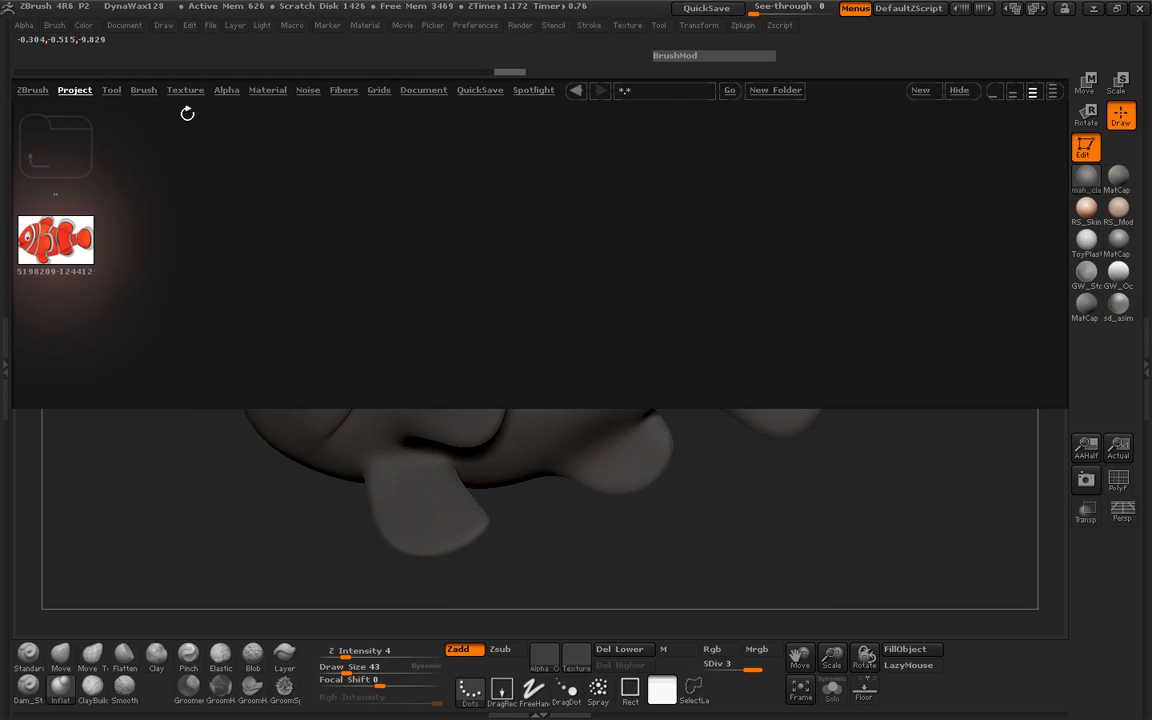
# Step: Load the Eye1 brush from the Misc brush folder, stamp an eye in the unmasked circle and clear the mask
pyautogui.click(143, 91)
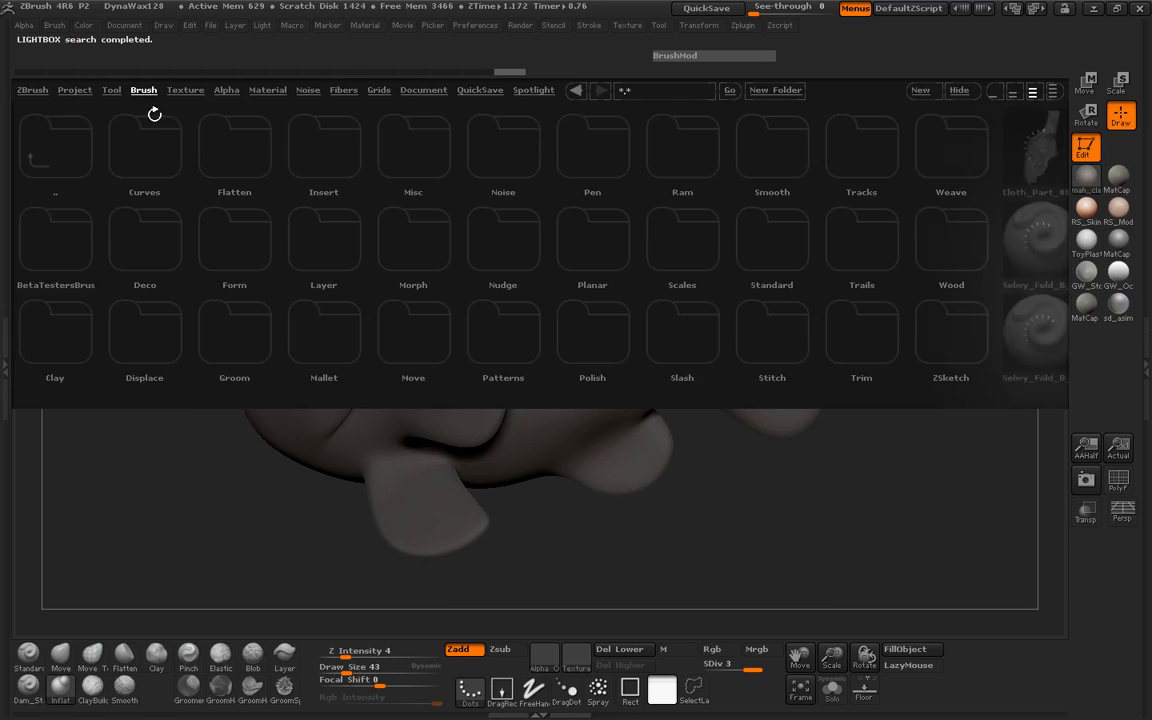
pyautogui.click(413, 145)
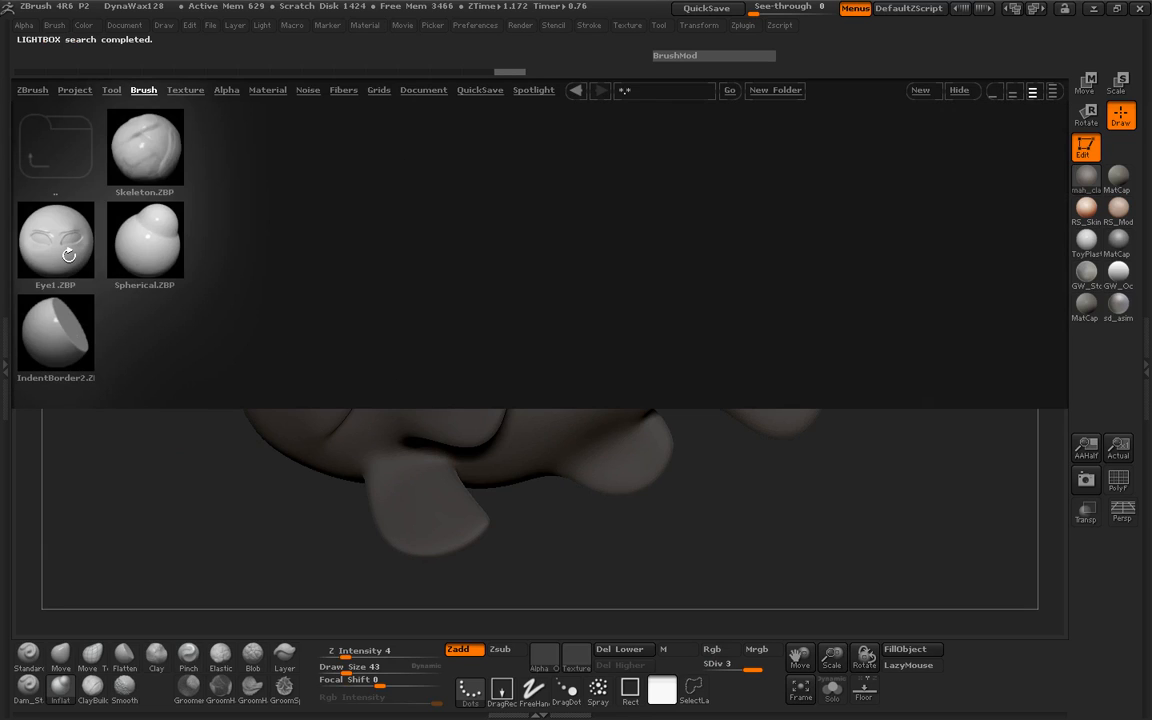
pyautogui.doubleClick(68, 255)
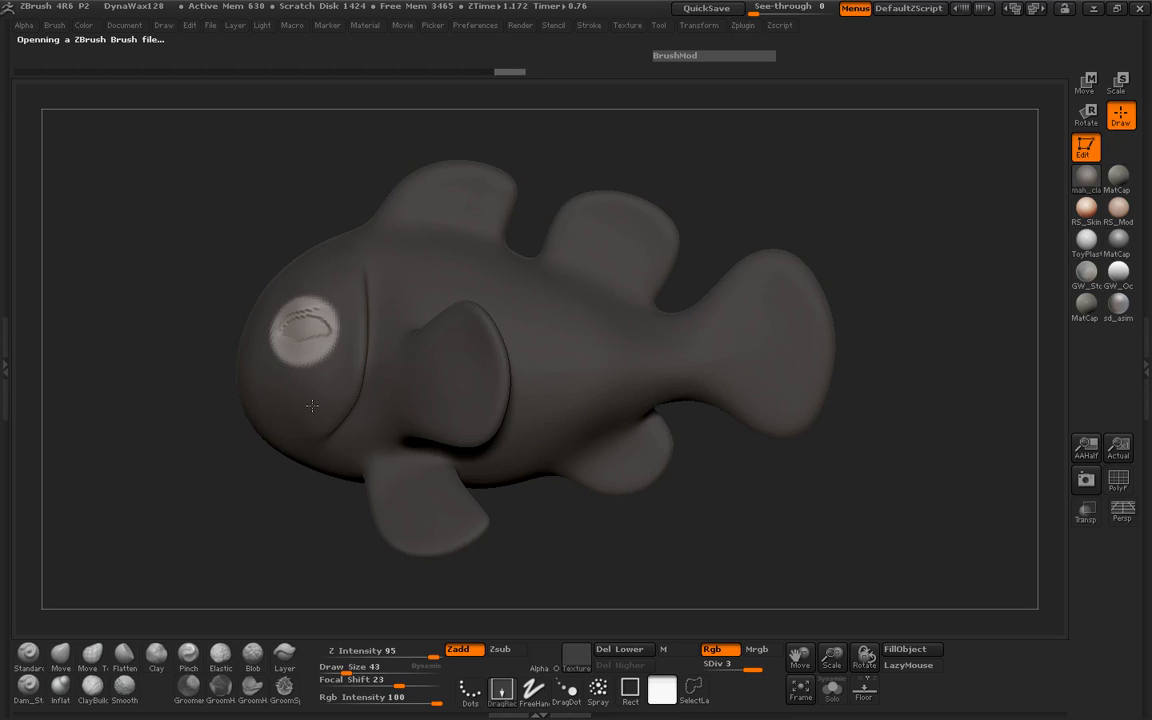
pyautogui.moveTo(312, 405); pyautogui.dragTo(379, 403)
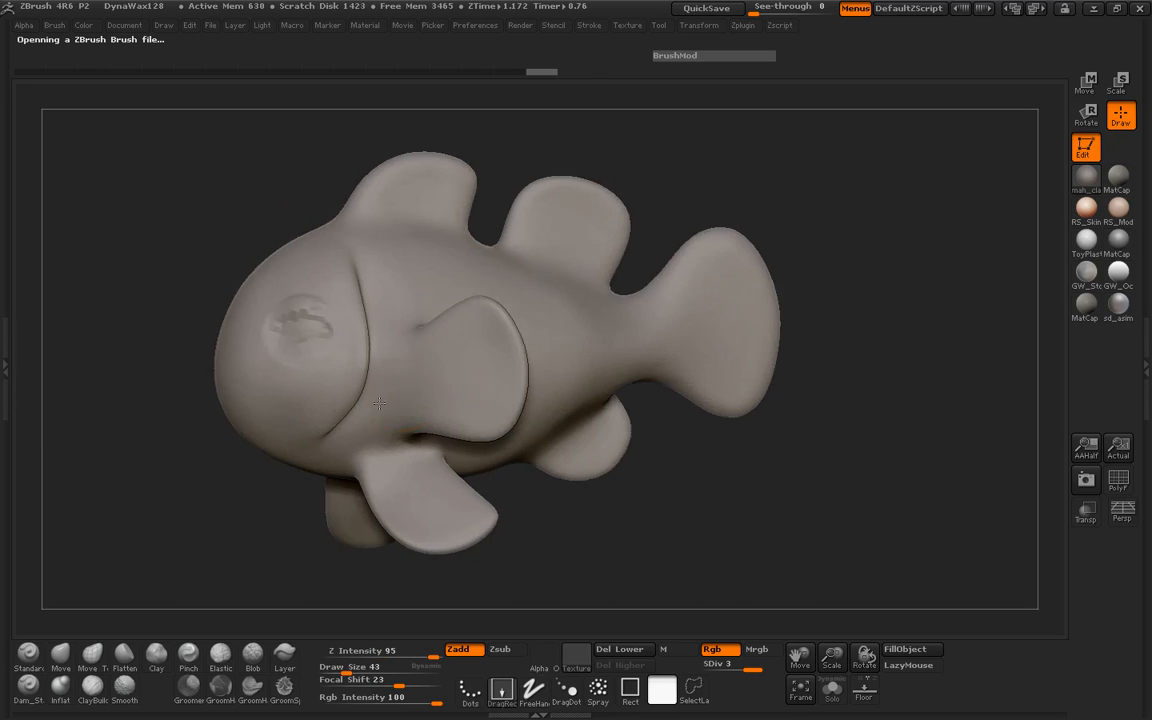
pyautogui.keyDown('alt'); pyautogui.moveTo(130, 409); pyautogui.dragTo(235, 530); pyautogui.keyUp('alt')
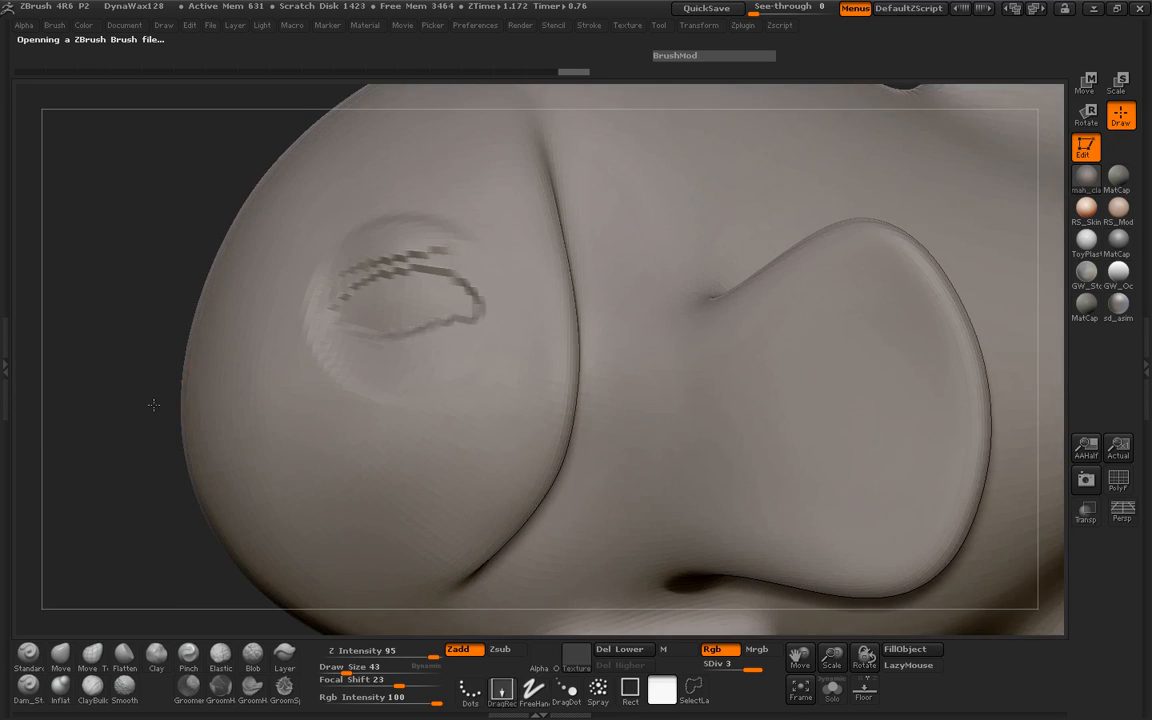
pyautogui.moveTo(153, 404); pyautogui.dragTo(116, 412)
# Step: Pull the eye's lower lid downward and rounder with the Move Topological brush at a draw size of 93
pyautogui.click(97, 656)
pyautogui.press('space')
pyautogui.moveTo(393, 363); pyautogui.dragTo(412, 362)
pyautogui.moveTo(390, 340)
pyautogui.mouseDown()
pyautogui.moveTo(388, 361)
pyautogui.moveTo(420, 348)
pyautogui.moveTo(454, 356)
pyautogui.mouseUp()
pyautogui.moveTo(340, 339); pyautogui.dragTo(329, 343)
pyautogui.moveTo(450, 363); pyautogui.dragTo(455, 370)
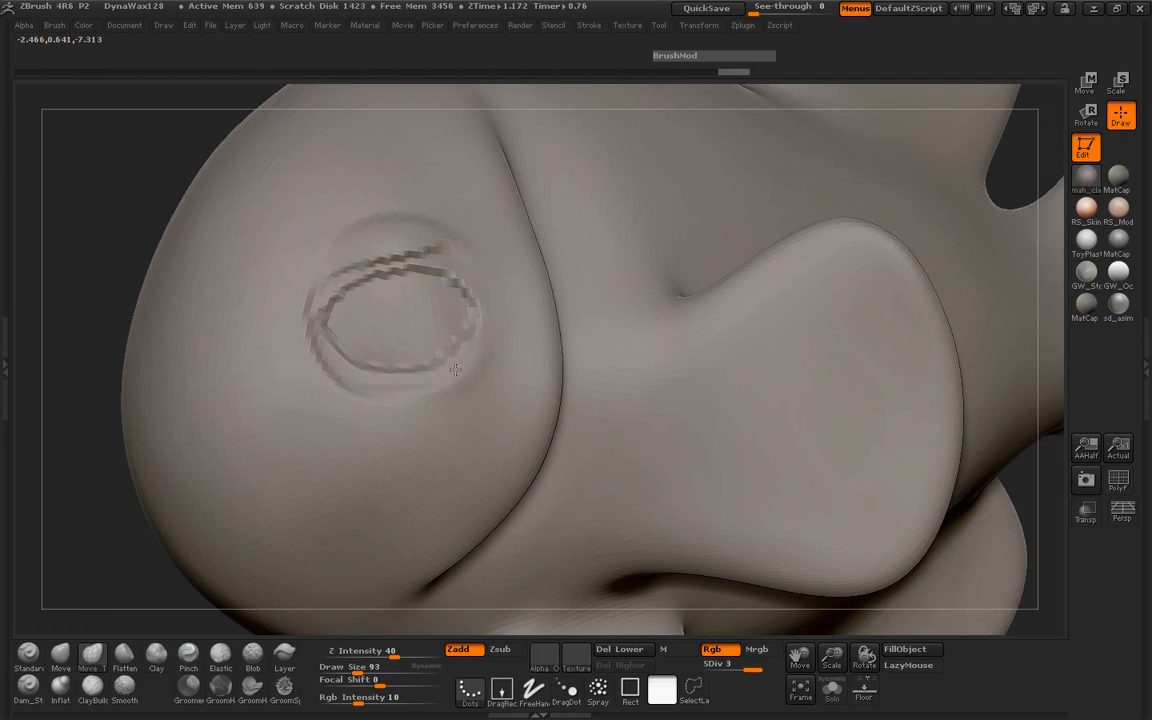
# Step: Undo the last eyelid moves and redo them to compare the eye's shape
pyautogui.hotkey('ctrl', 'z')
pyautogui.hotkey('ctrl', 'z')
pyautogui.hotkey('ctrl', 'z')
pyautogui.hotkey('ctrl', 'z')
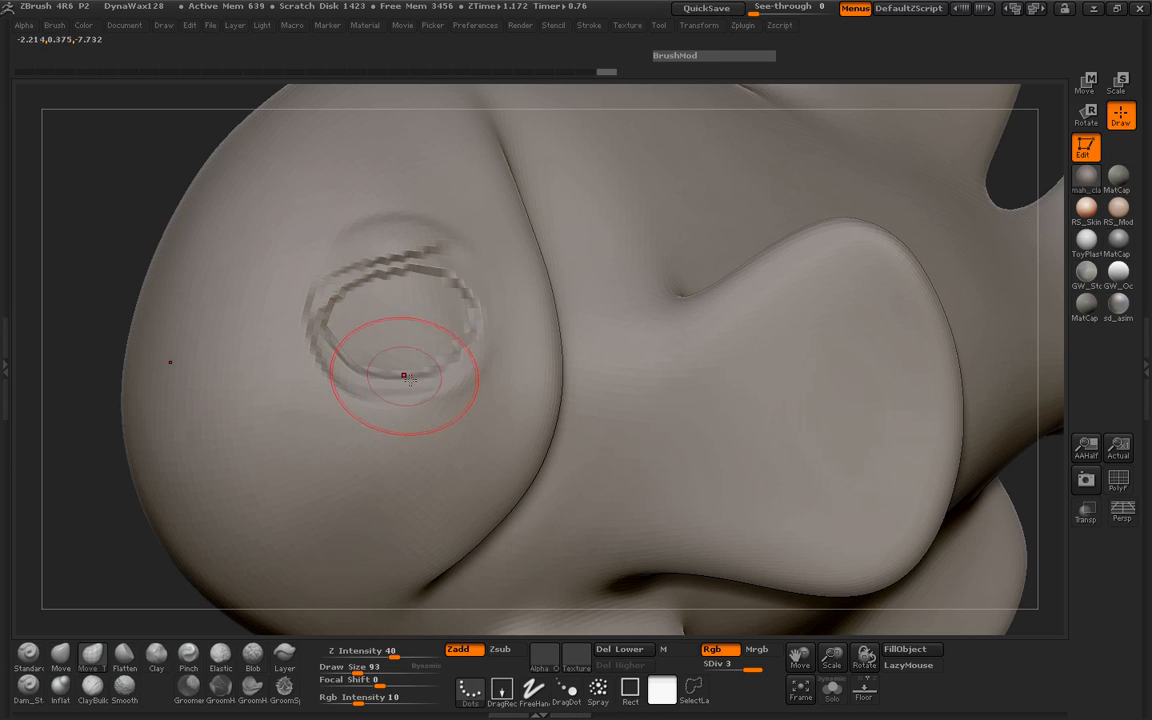
pyautogui.hotkey('ctrl', 'shift', 'z')
pyautogui.hotkey('ctrl', 'shift', 'z')
pyautogui.hotkey('ctrl', 'shift', 'z')
# Step: Smooth the ridge below the eye with a draw size of 49
pyautogui.moveTo(90, 347)
pyautogui.mouseDown()
pyautogui.moveTo(518, 378)
pyautogui.moveTo(310, 383)
pyautogui.moveTo(341, 417)
pyautogui.moveTo(398, 421)
pyautogui.mouseUp()
pyautogui.press('space')
pyautogui.moveTo(404, 420)
pyautogui.keyDown('shift'); pyautogui.mouseDown()
pyautogui.moveTo(463, 403)
pyautogui.moveTo(488, 372)
pyautogui.moveTo(473, 386)
pyautogui.moveTo(333, 415)
pyautogui.mouseUp(); pyautogui.keyUp('shift')
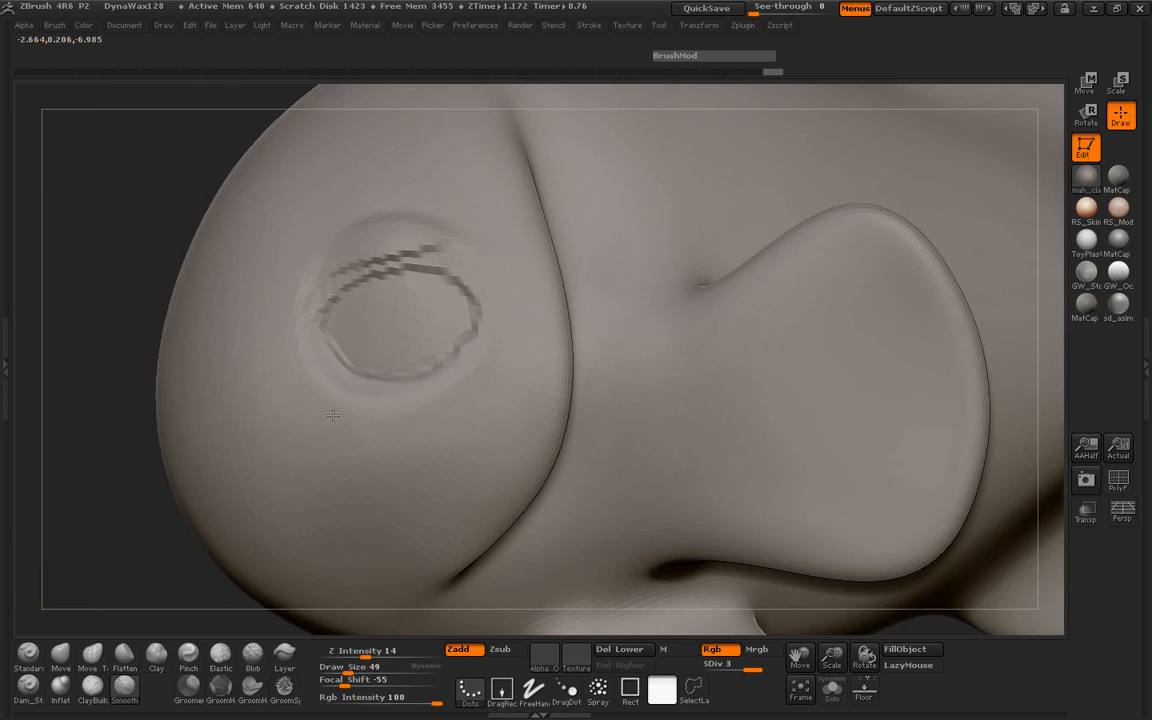
pyautogui.moveTo(100, 378); pyautogui.dragTo(318, 387)
pyautogui.moveTo(809, 416); pyautogui.dragTo(556, 420)
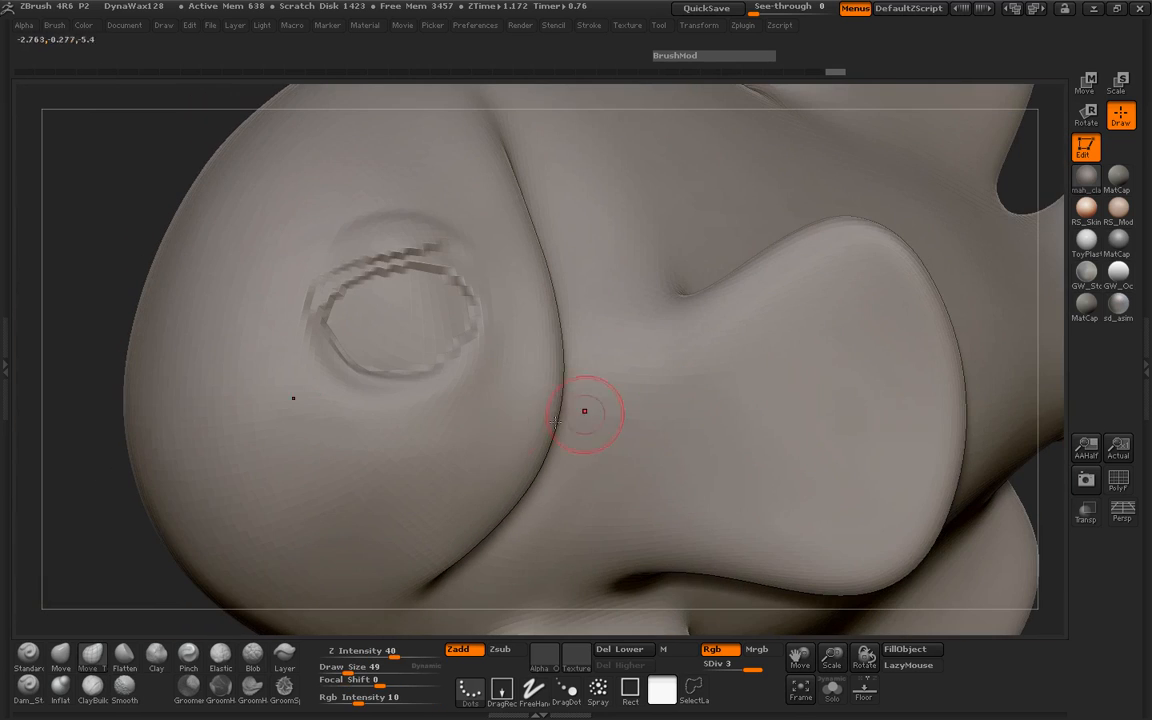
# Step: Sink the area inside the eye outline into a socket with the Inflat brush in Zsub mode, draw size 69
pyautogui.click(60, 685)
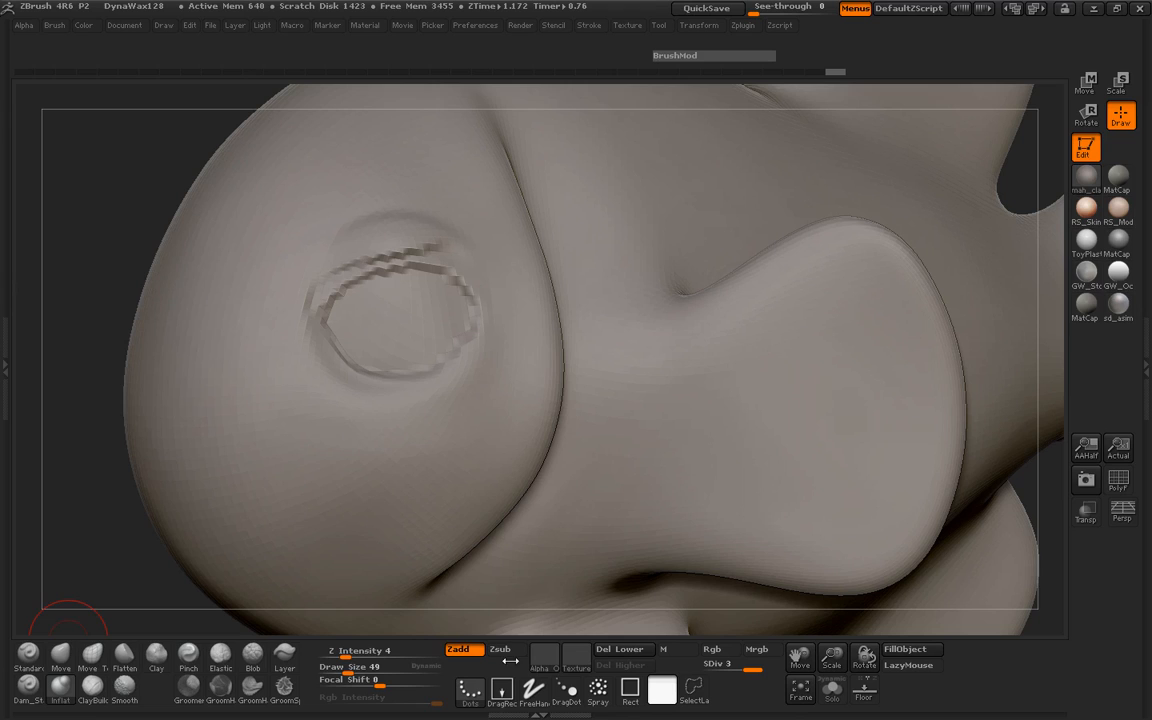
pyautogui.click(500, 650)
pyautogui.press('space')
pyautogui.moveTo(399, 329)
pyautogui.mouseDown()
pyautogui.moveTo(382, 335)
pyautogui.moveTo(402, 328)
pyautogui.mouseUp()
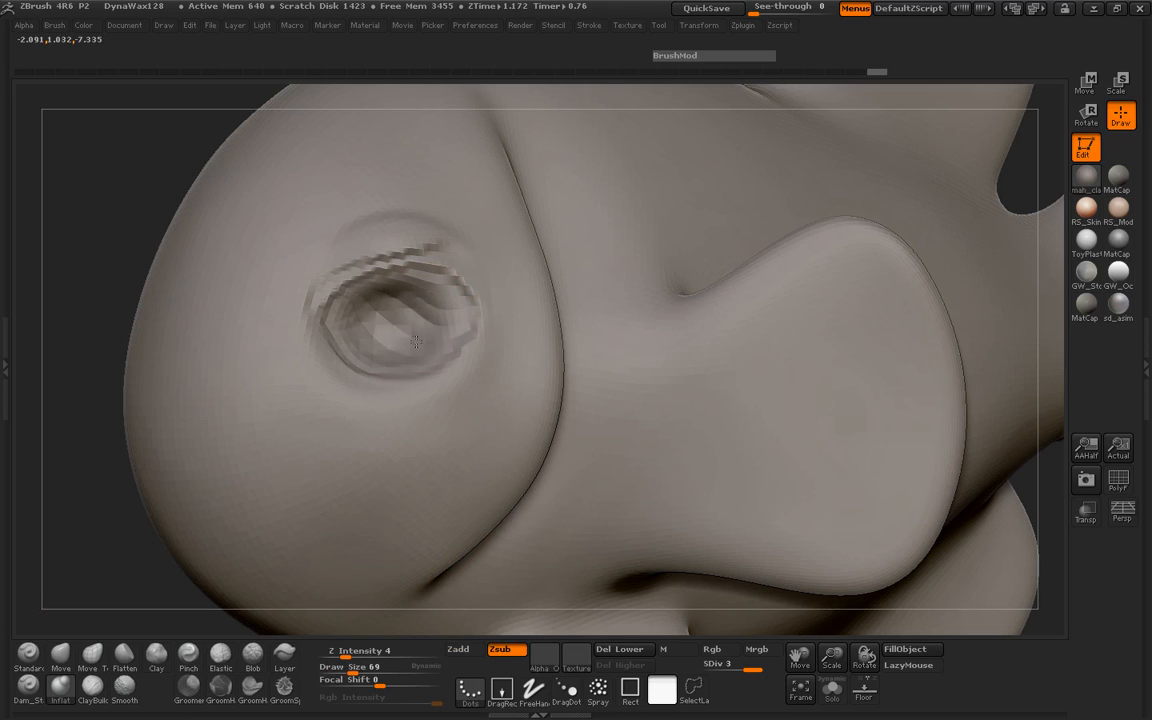
pyautogui.moveTo(416, 342); pyautogui.dragTo(388, 338)
# Step: Smooth the inside of the eye socket at intensity 6 and return to the Inflat brush
pyautogui.keyDown('shift'); pyautogui.moveTo(376, 653); pyautogui.dragTo(358, 656); pyautogui.keyUp('shift')
pyautogui.keyDown('shift'); pyautogui.moveTo(391, 322); pyautogui.dragTo(360, 305); pyautogui.keyUp('shift')
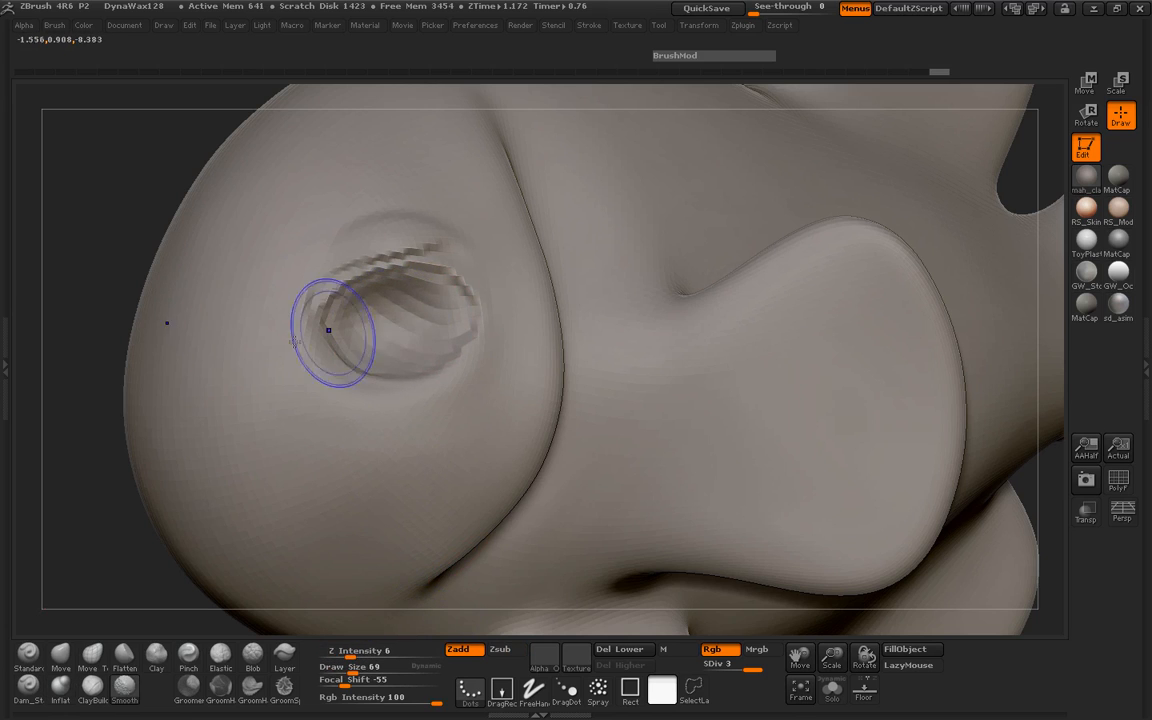
pyautogui.moveTo(100, 330); pyautogui.dragTo(400, 340)
pyautogui.moveTo(793, 382)
pyautogui.keyDown('alt'); pyautogui.mouseDown()
pyautogui.moveTo(849, 350)
pyautogui.moveTo(679, 377)
pyautogui.moveTo(661, 404)
pyautogui.moveTo(702, 411)
pyautogui.moveTo(600, 409)
pyautogui.mouseUp(); pyautogui.keyUp('alt')
pyautogui.press('b')
pyautogui.press('i')
pyautogui.press('n')
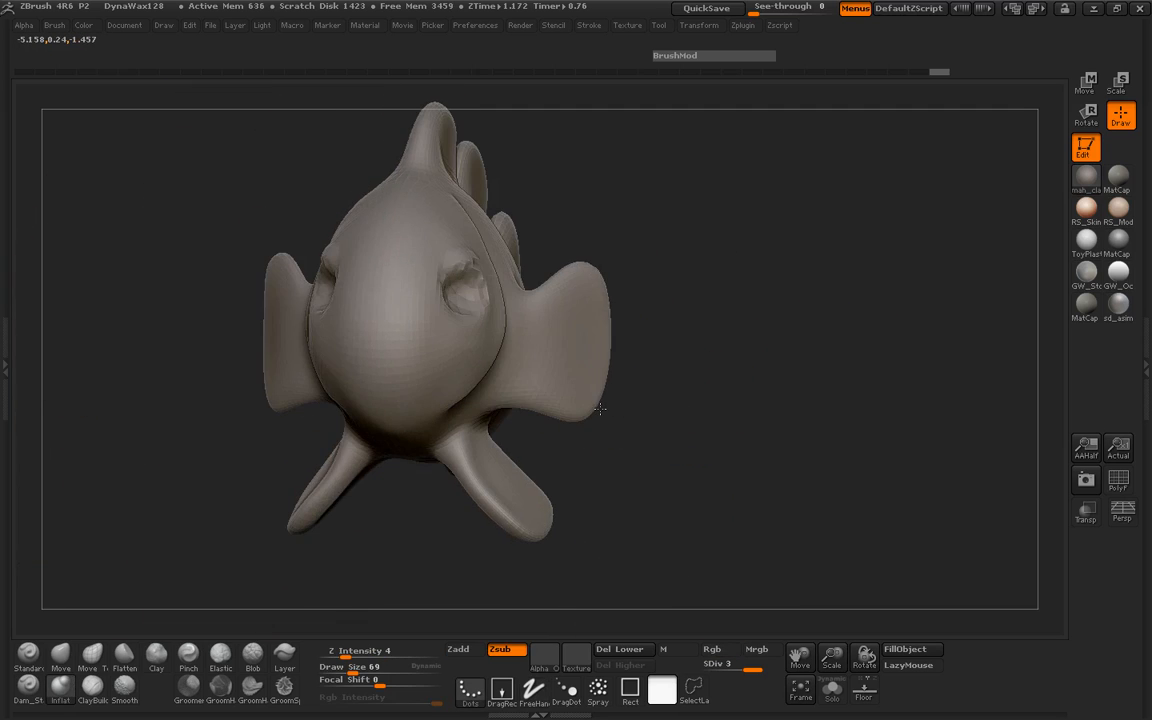
# Step: Append a Sphere3D as a new subtool and make it the active subtool
pyautogui.click(12, 368)
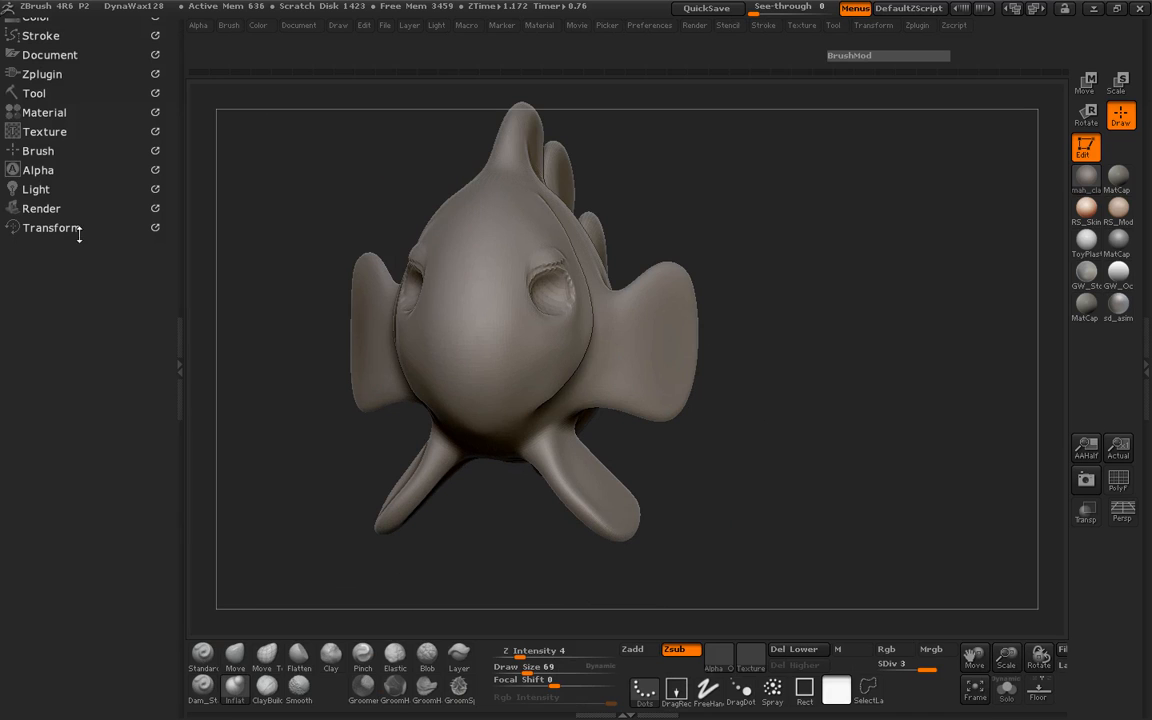
pyautogui.click(35, 93)
pyautogui.scroll(5, 115, 300)
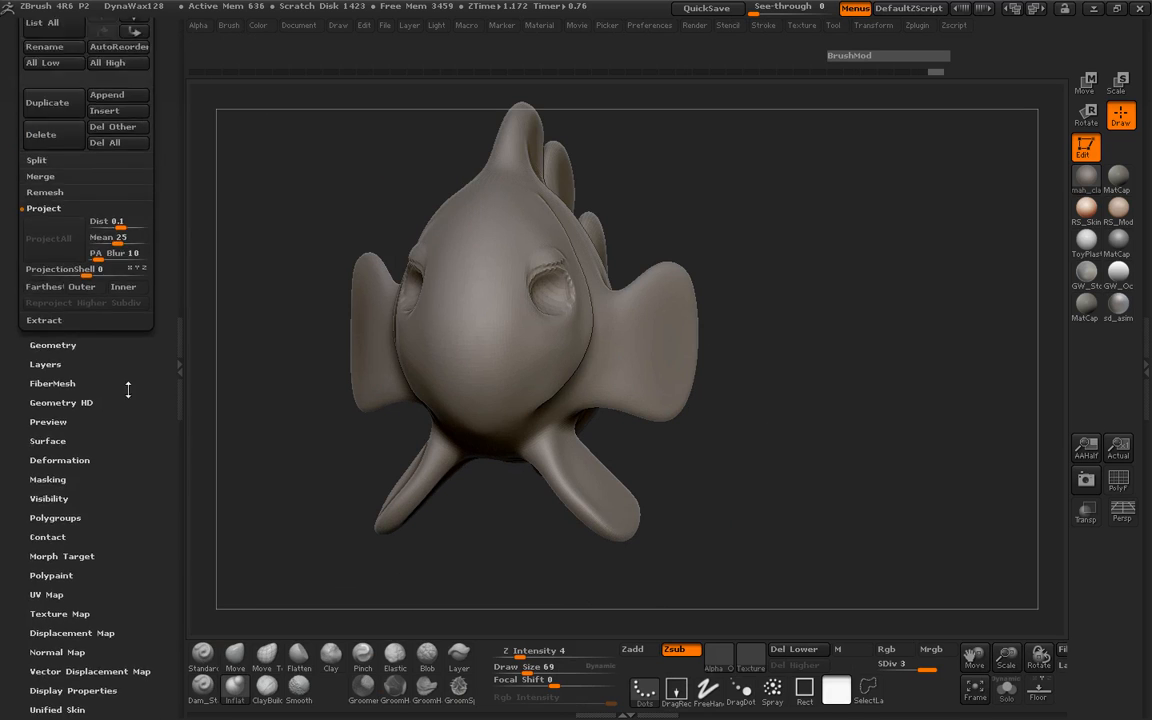
pyautogui.click(115, 298)
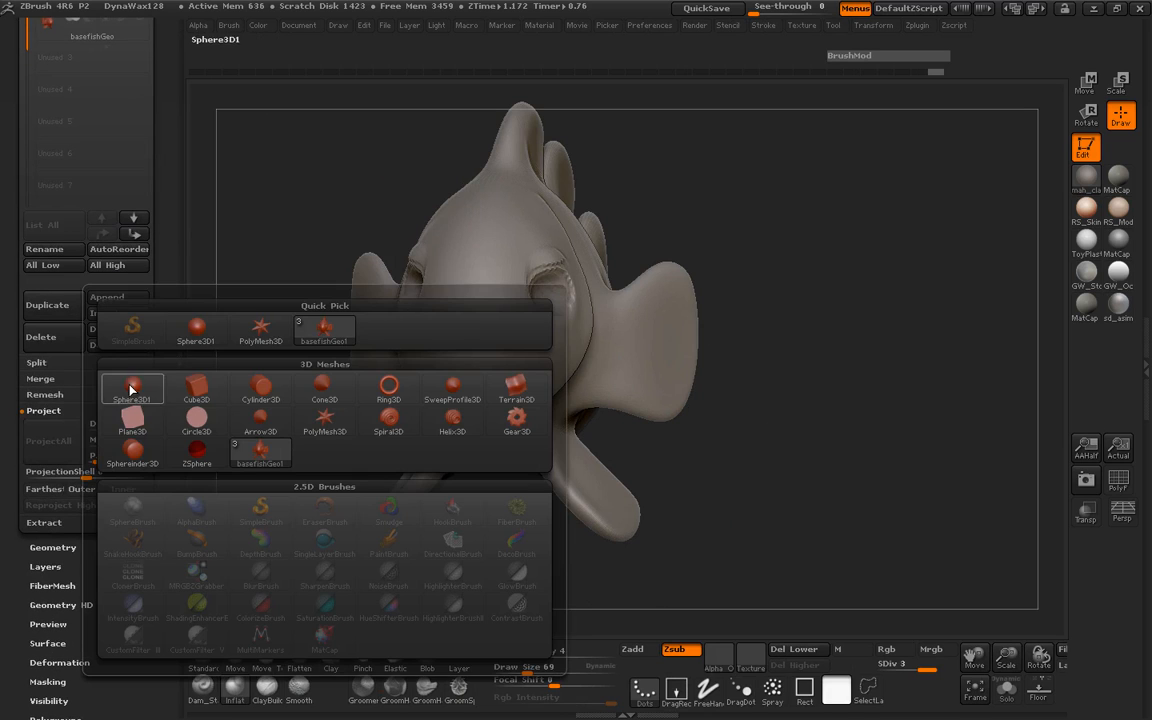
pyautogui.click(131, 390)
pyautogui.click(48, 71)
pyautogui.scroll(5, 80, 200)
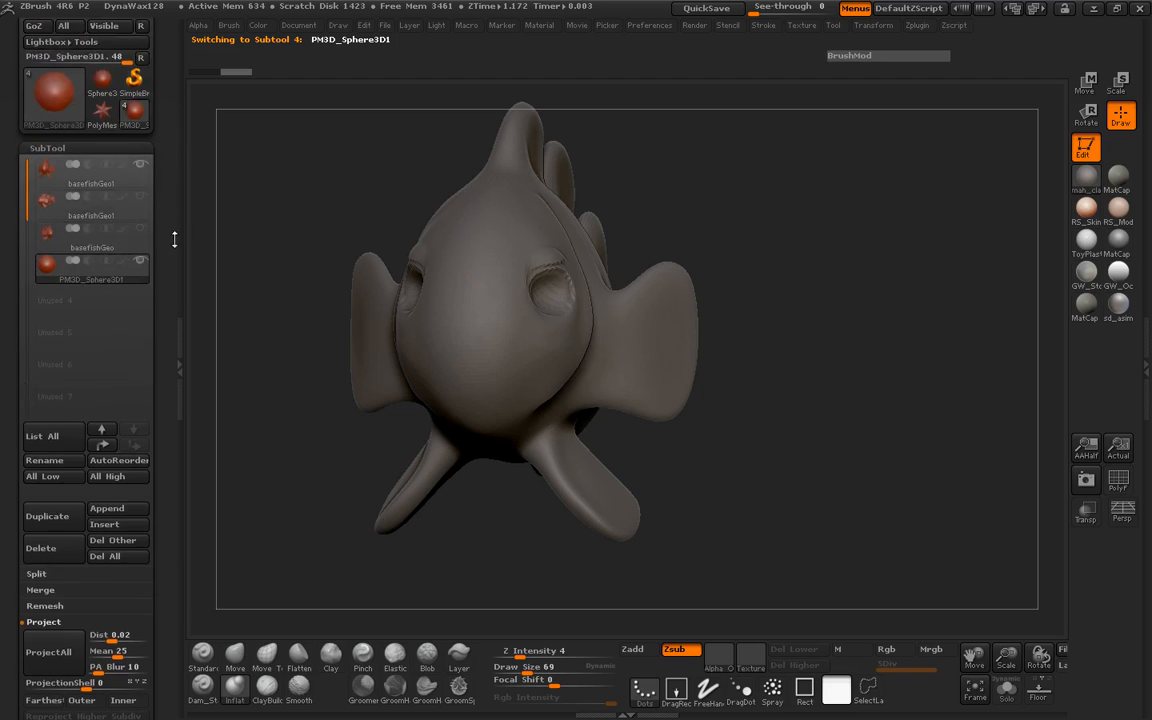
# Step: Make the fish transparent in front view to locate the sphere, switch to Move mode and turn transparency off
pyautogui.click(188, 352)
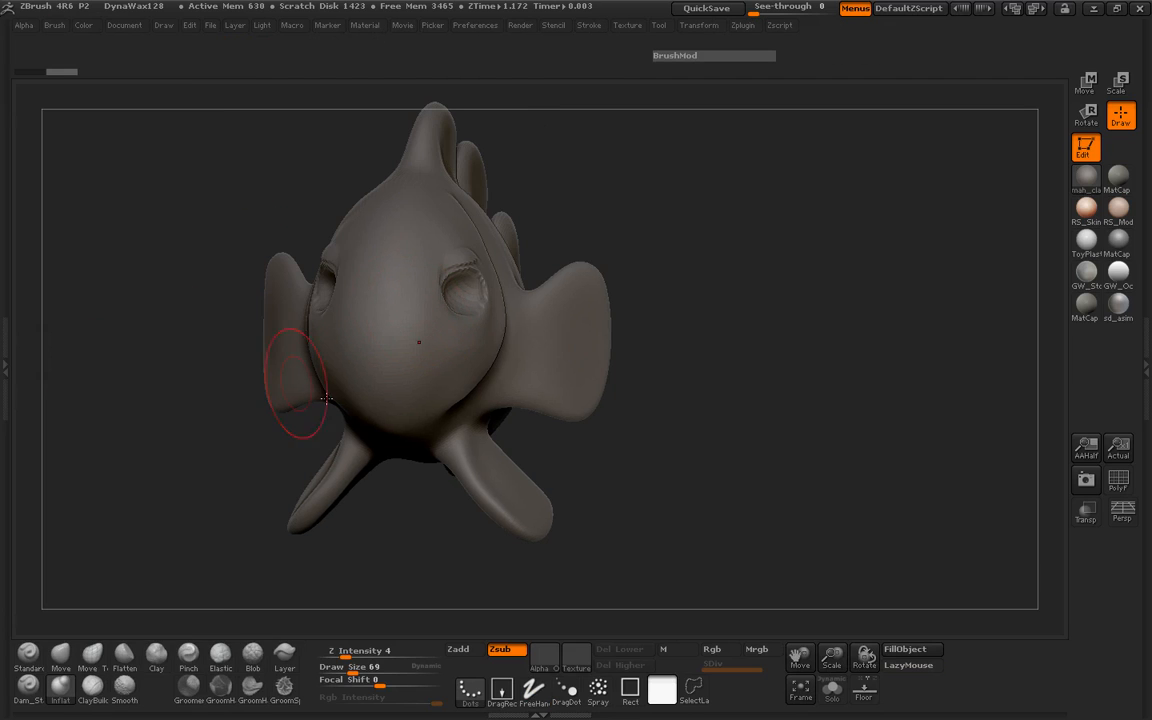
pyautogui.click(1086, 510)
pyautogui.moveTo(990, 586); pyautogui.dragTo(746, 477)
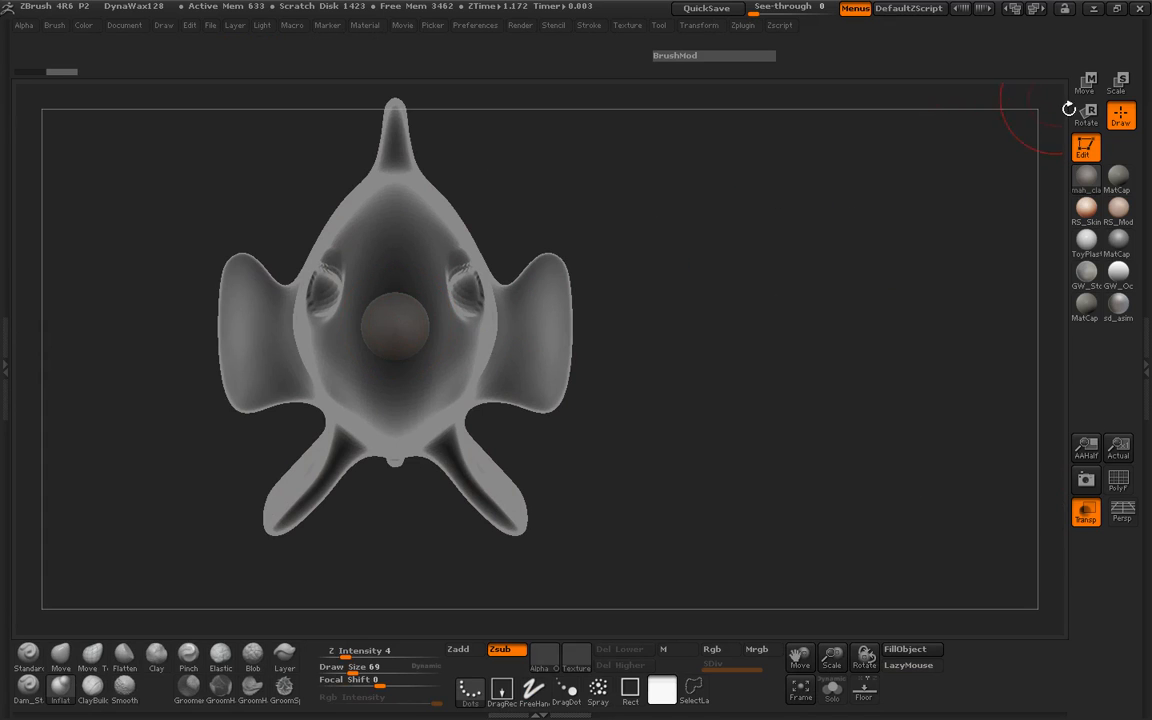
pyautogui.press('w')
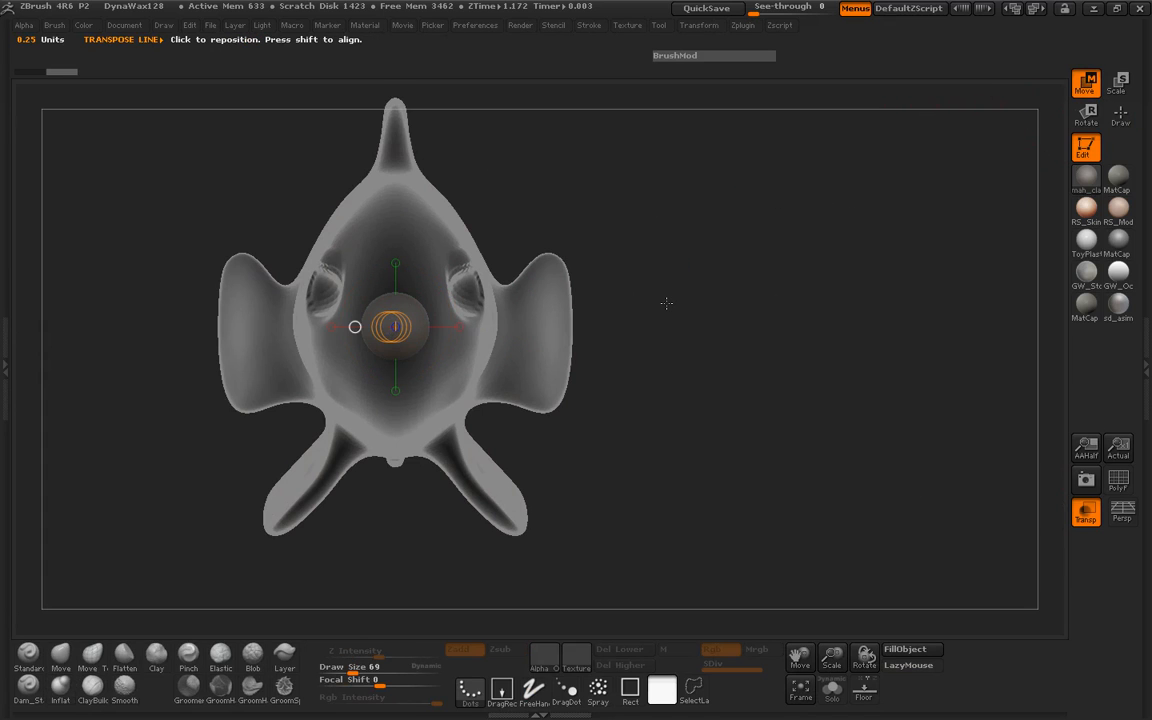
pyautogui.moveTo(666, 302); pyautogui.dragTo(740, 356)
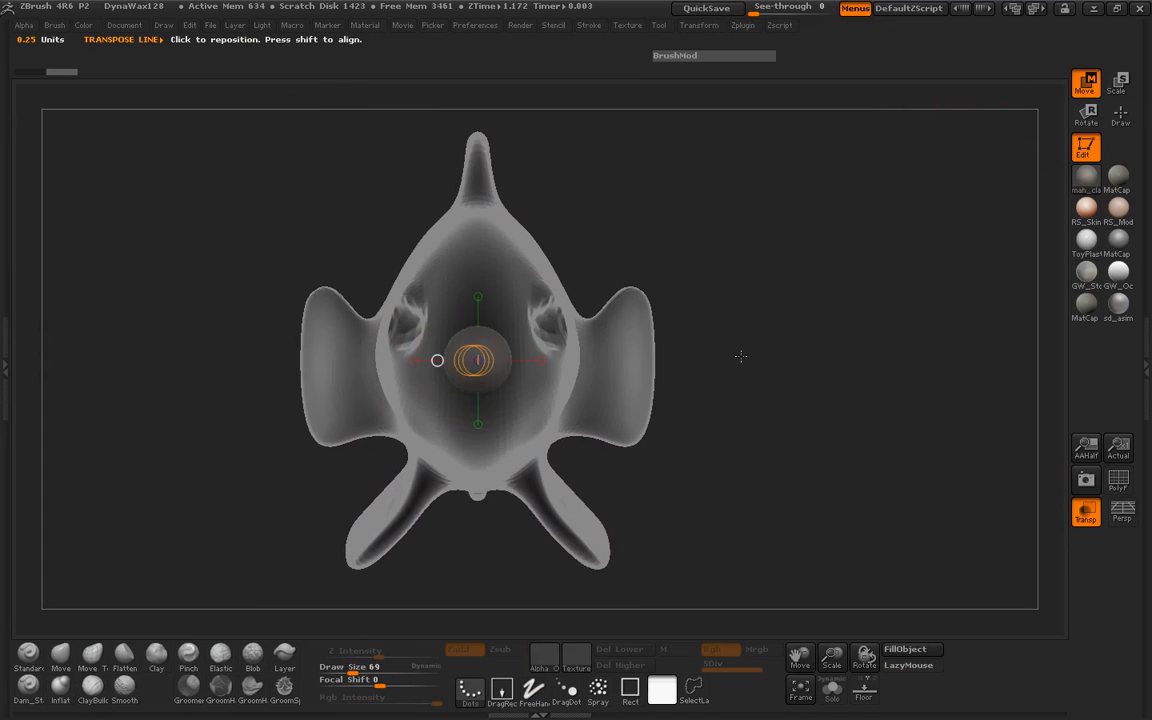
pyautogui.click(1084, 512)
pyautogui.moveTo(936, 471); pyautogui.dragTo(760, 447)
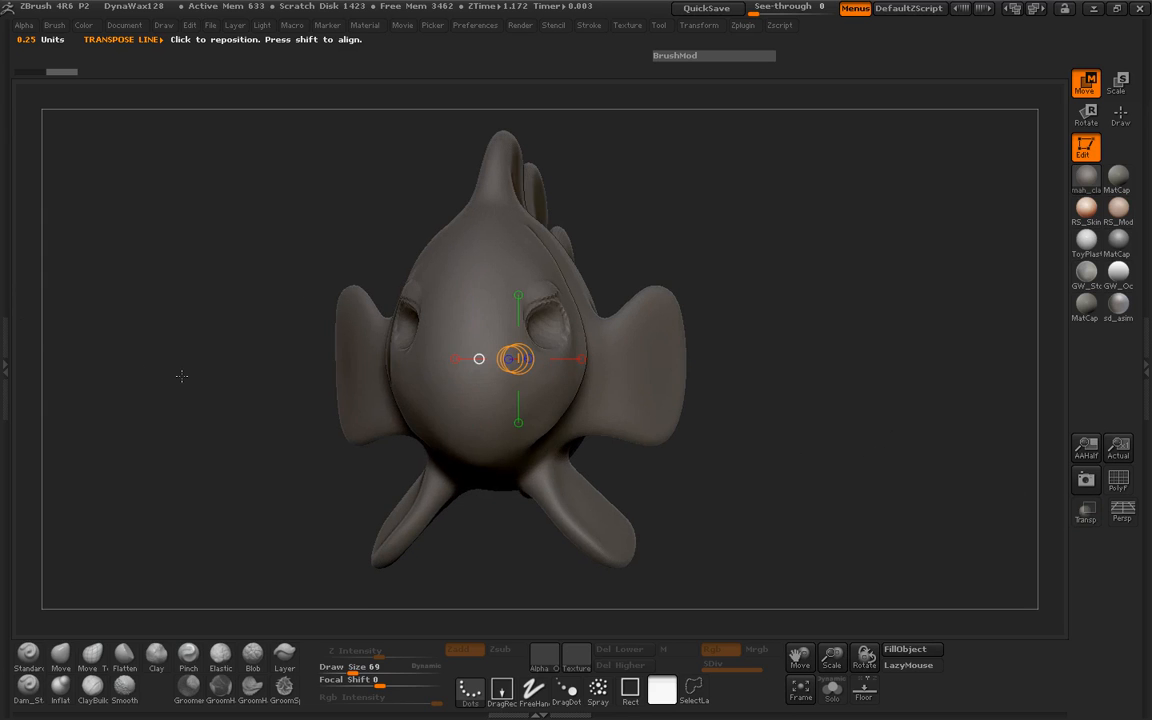
# Step: Return to Draw mode, delete the sphere subtool and make the first basefishGeo1 subtool active
pyautogui.click(13, 322)
pyautogui.press('q')
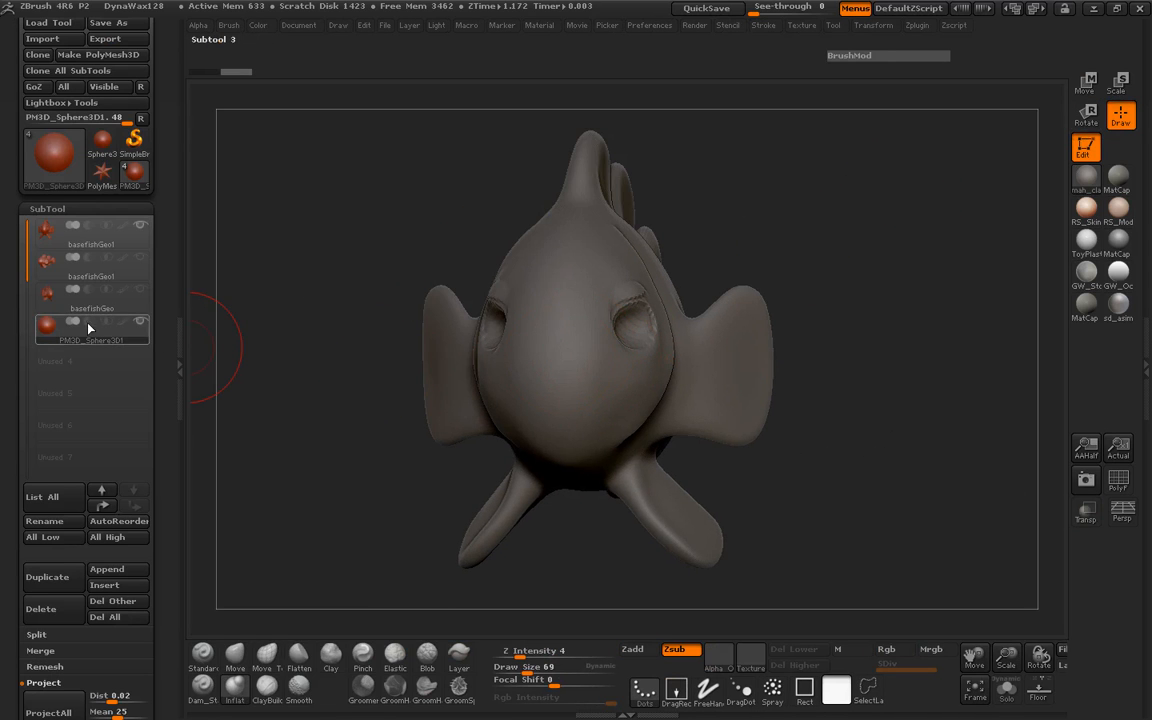
pyautogui.click(75, 612)
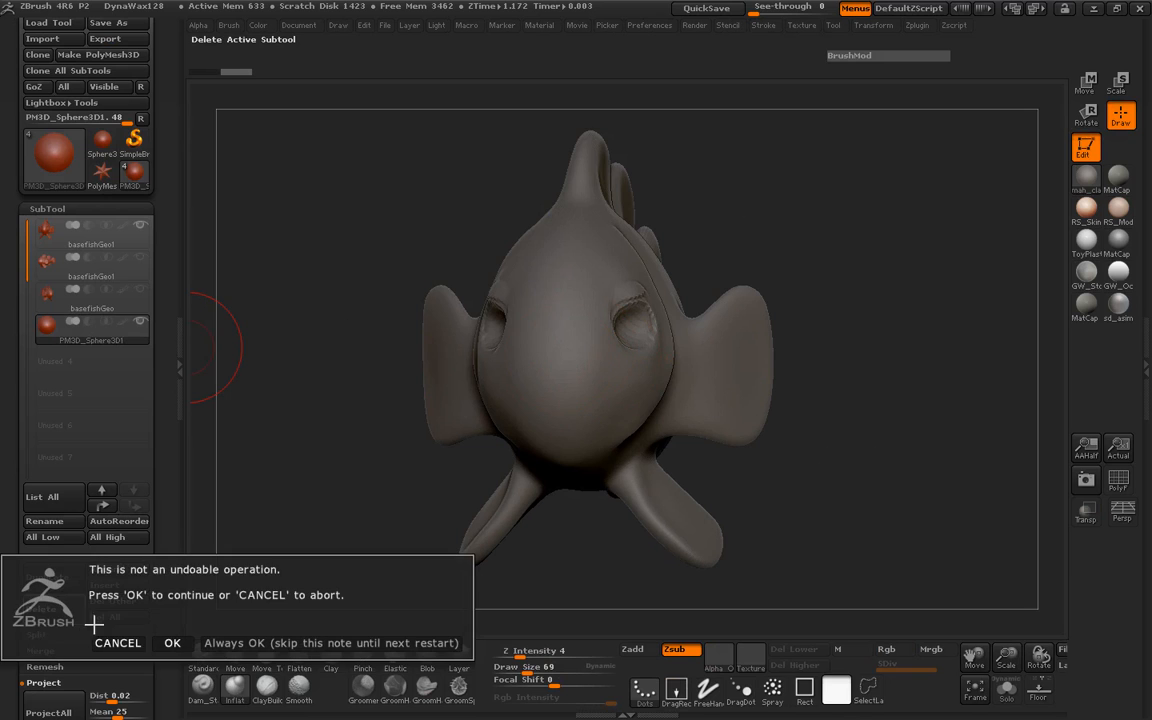
pyautogui.click(173, 644)
pyautogui.moveTo(295, 369)
pyautogui.mouseDown()
pyautogui.moveTo(270, 372)
pyautogui.moveTo(323, 320)
pyautogui.moveTo(400, 300)
pyautogui.mouseUp()
pyautogui.click(60, 239)
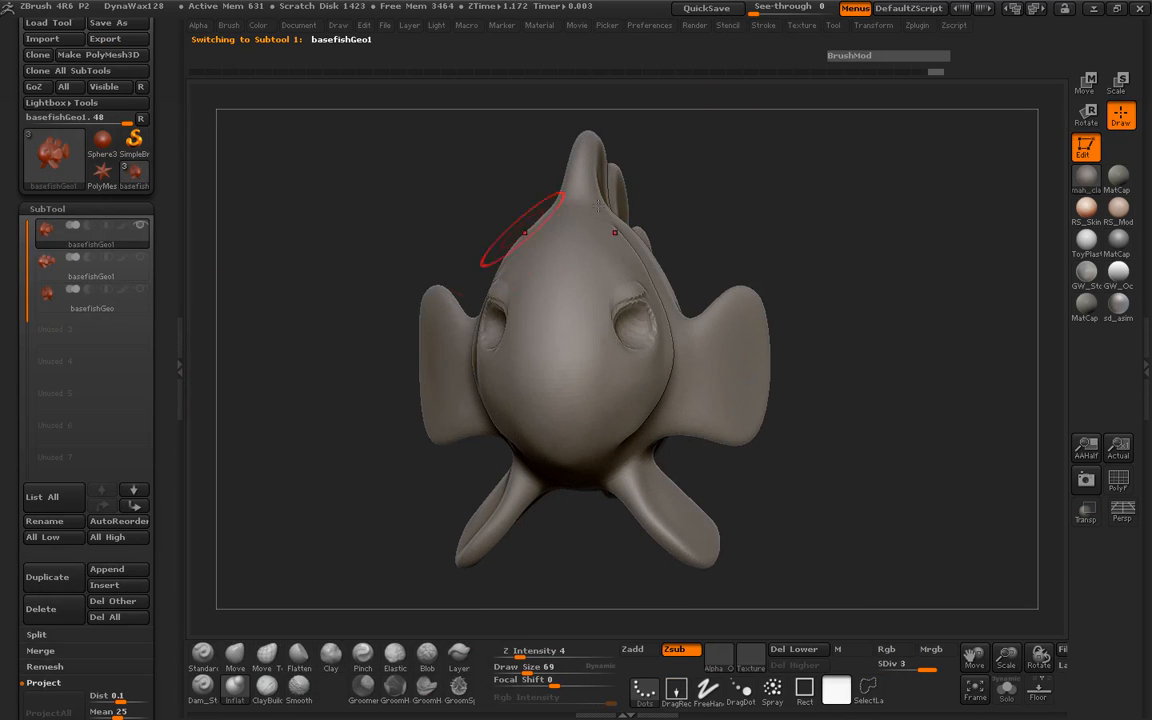
# Step: Start saving the current tool as a new file and browse to ZBrush 4R6's ZProjects folder on the C: drive
pyautogui.click(833, 26)
pyautogui.click(940, 56)
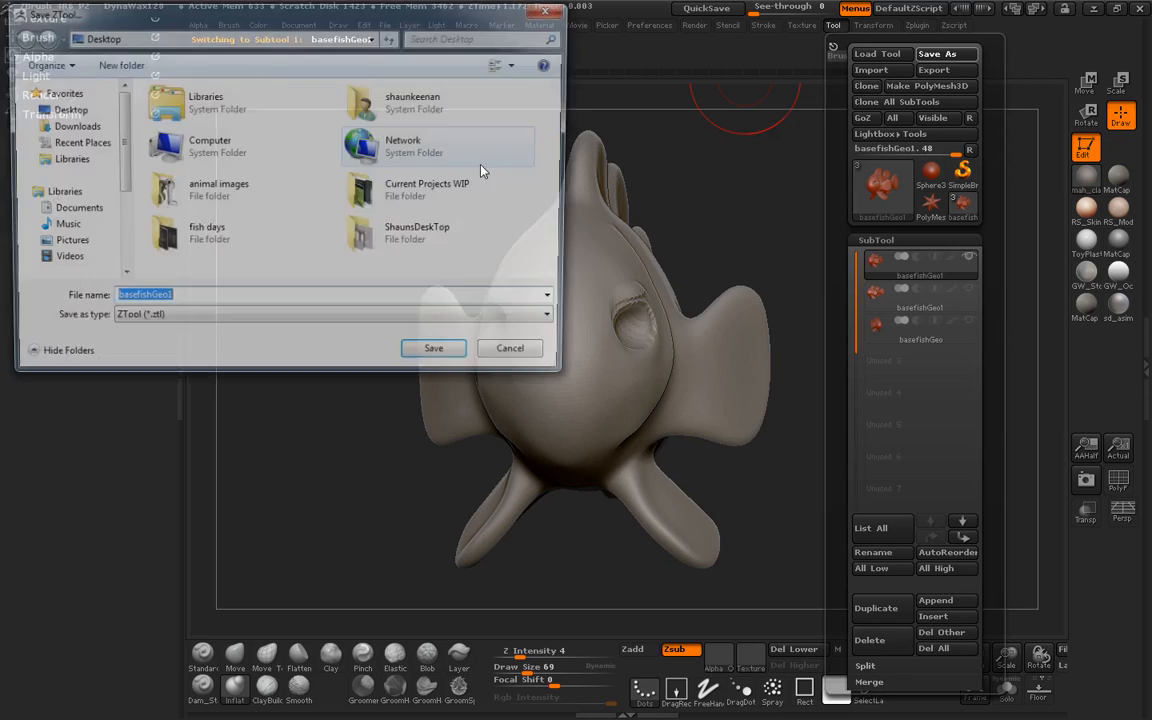
pyautogui.doubleClick(185, 222)
pyautogui.doubleClick(195, 130)
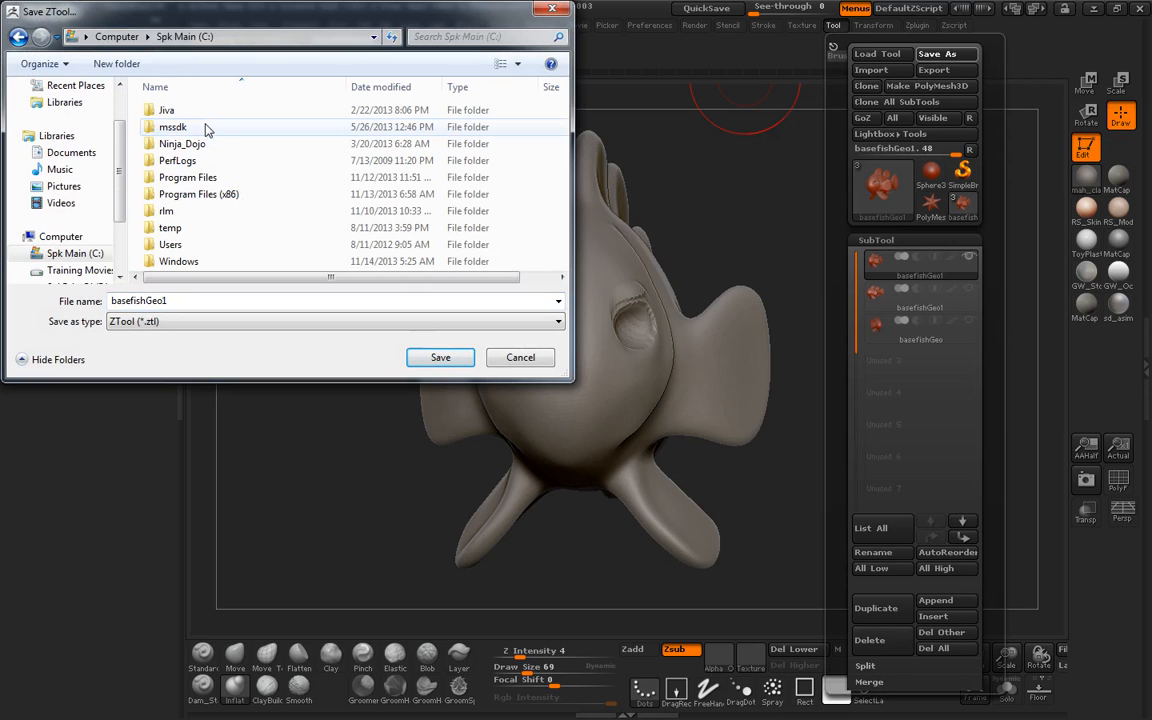
pyautogui.doubleClick(198, 194)
pyautogui.scroll(-11, 210, 215)
pyautogui.doubleClick(180, 227)
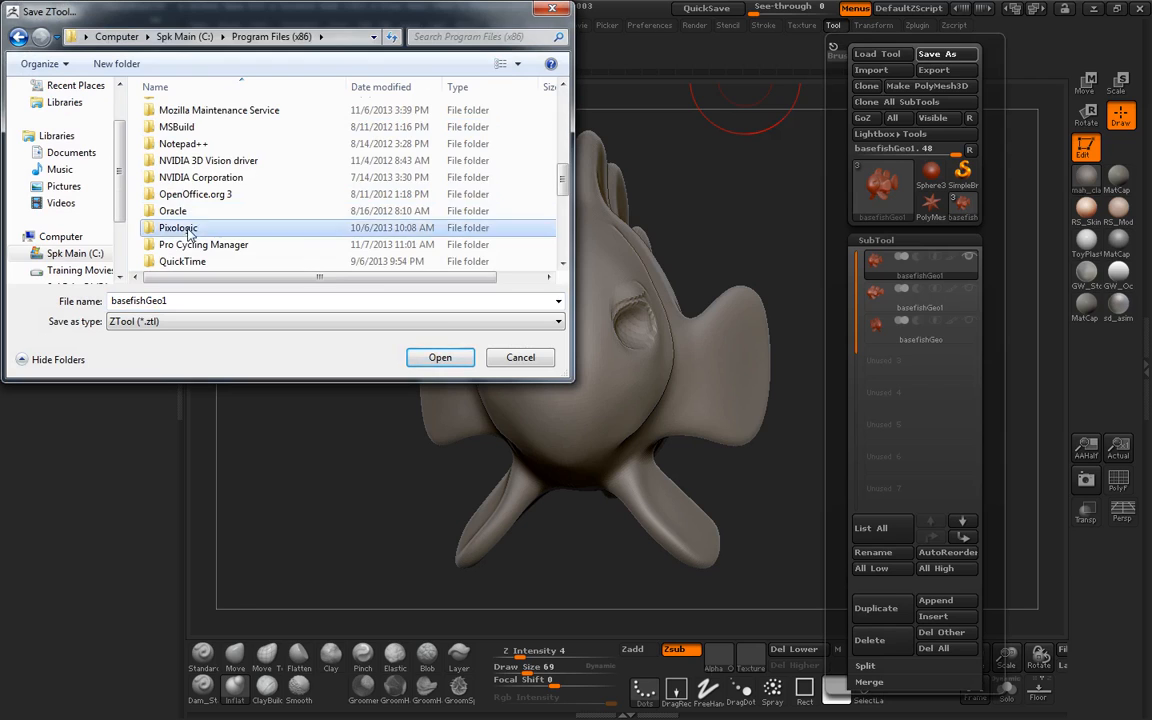
pyautogui.doubleClick(182, 110)
pyautogui.scroll(-2, 201, 222)
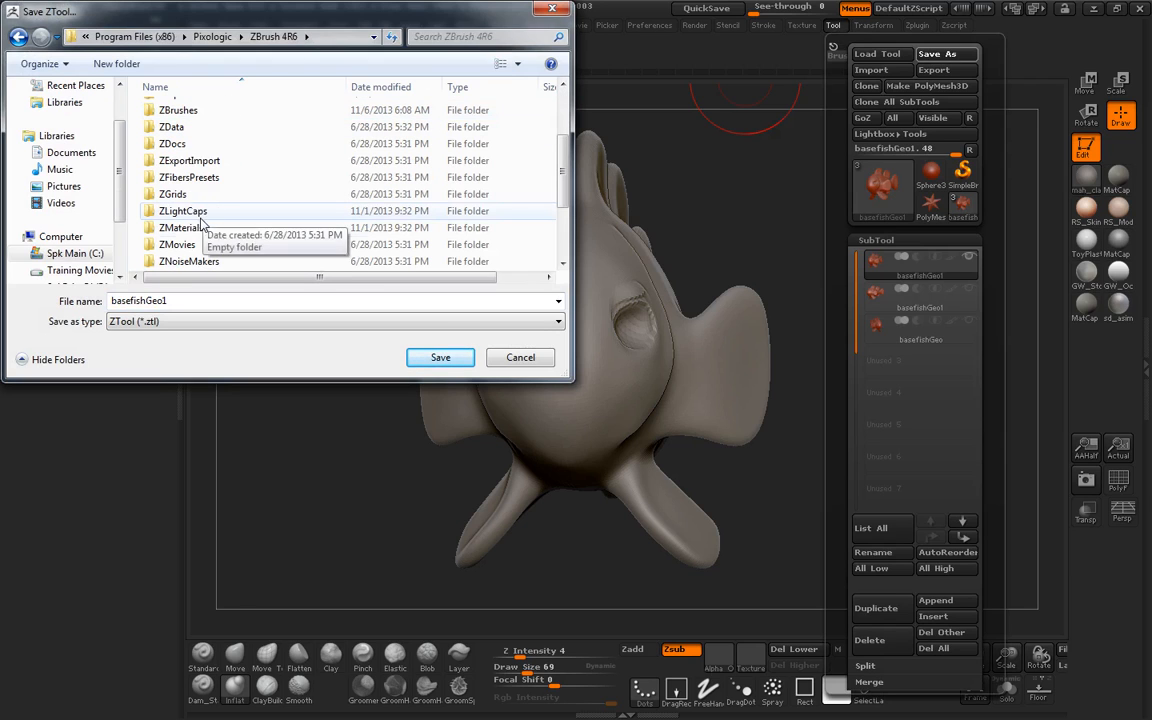
pyautogui.scroll(-1, 198, 234)
pyautogui.doubleClick(197, 230)
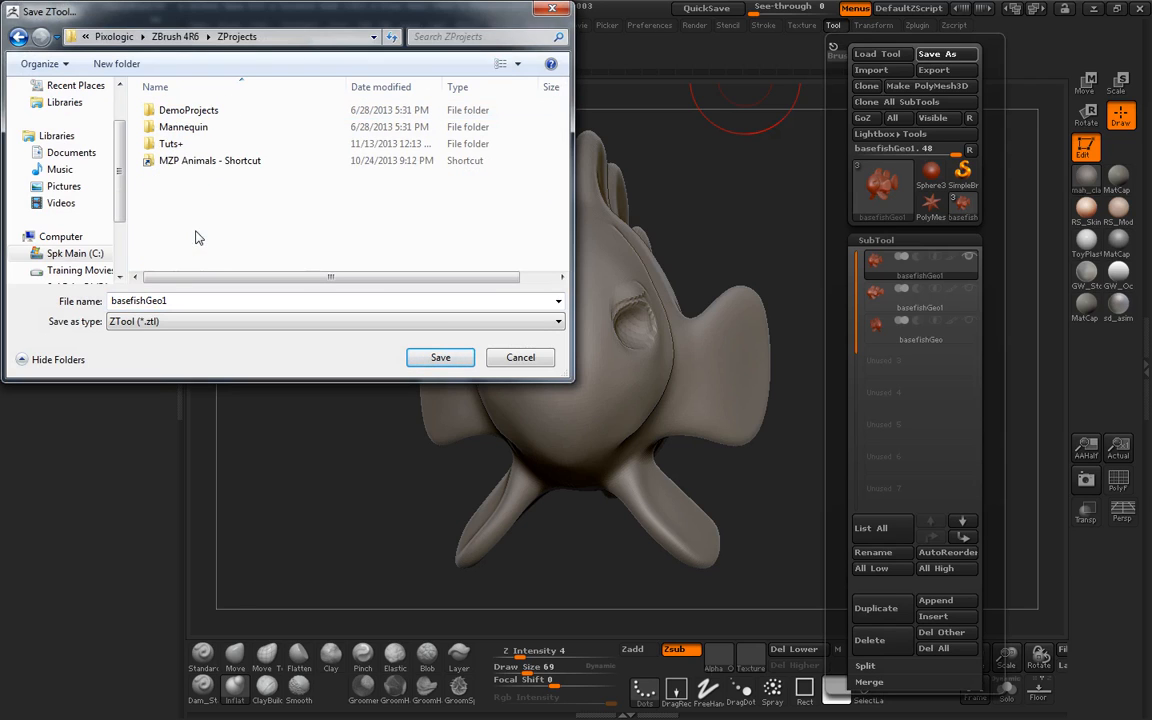
# Step: Save the tool as basefishGeo1 in the Fish 1 folder of Fish Sculpting Collection, reached through Tuts+
pyautogui.doubleClick(172, 145)
pyautogui.doubleClick(200, 130)
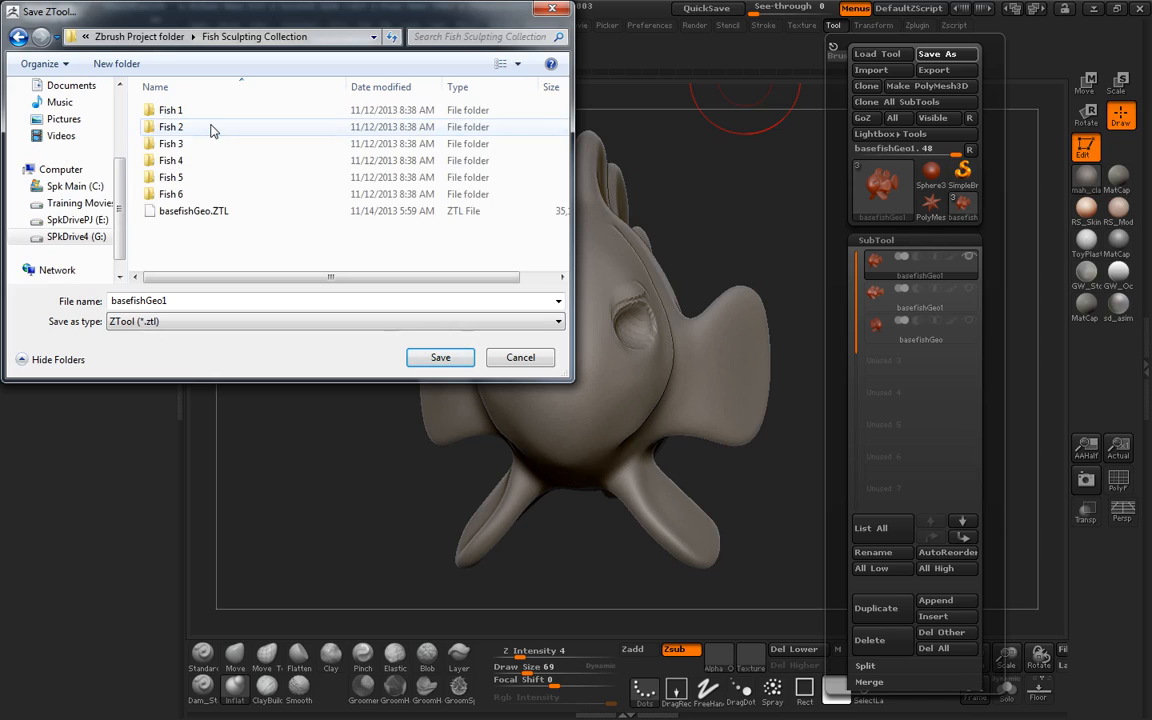
pyautogui.doubleClick(195, 110)
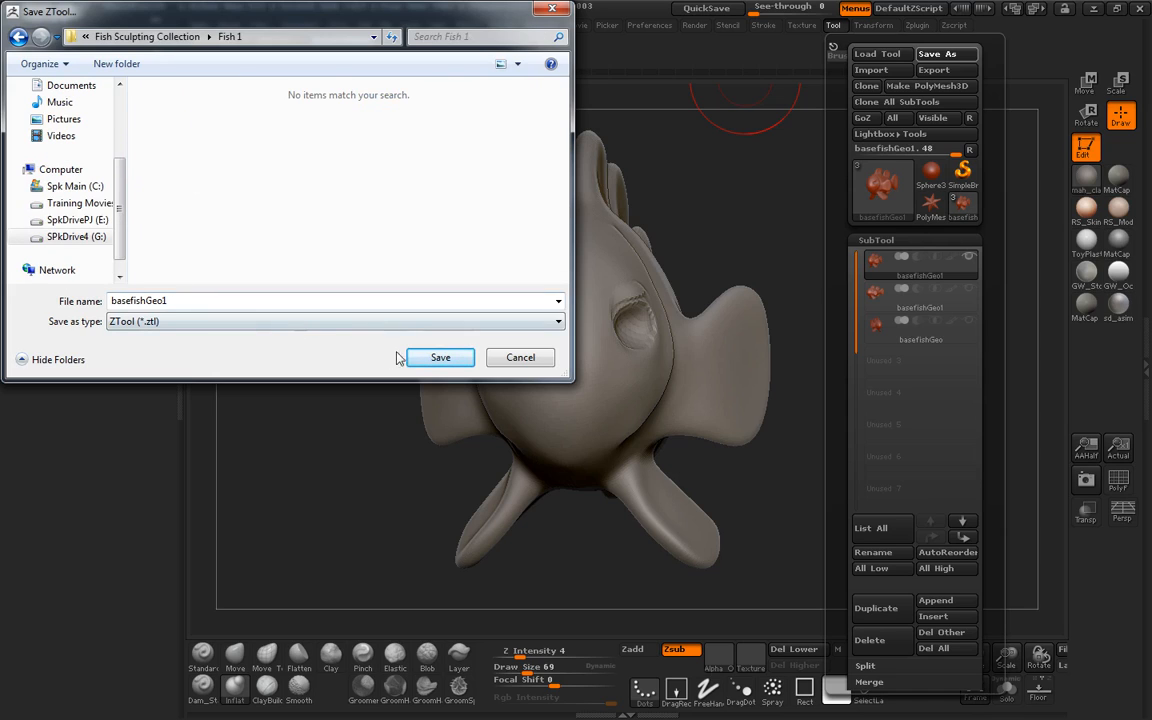
pyautogui.click(443, 360)
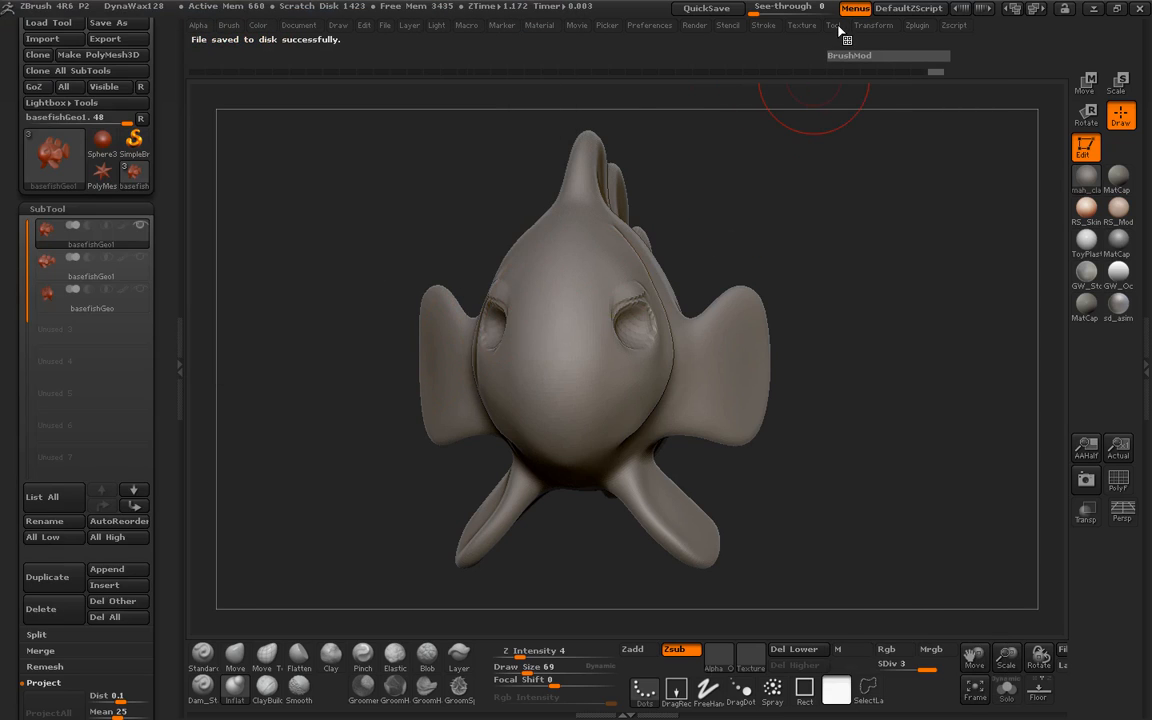
# Step: Send the fish to Maya with GoZ and set its Rotate Z to 180
pyautogui.click(836, 27)
pyautogui.click(862, 118)
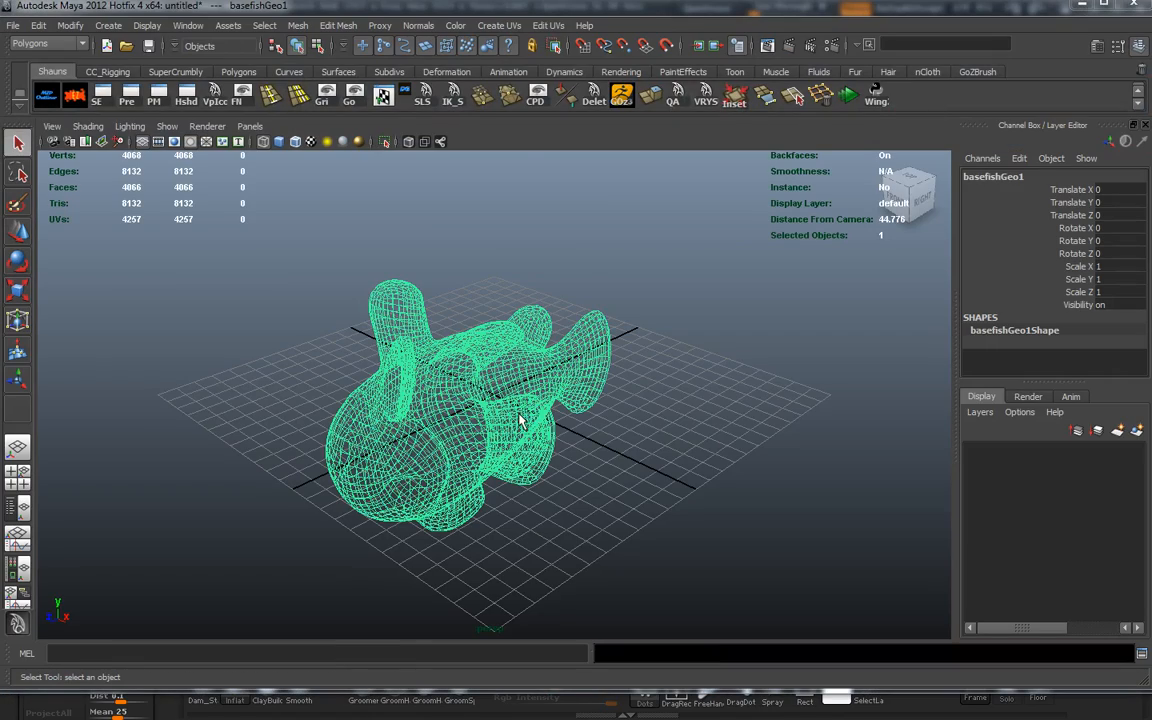
pyautogui.keyDown('alt'); pyautogui.moveTo(581, 428); pyautogui.dragTo(545, 460); pyautogui.keyUp('alt')
pyautogui.press('e')
pyautogui.keyDown('alt'); pyautogui.moveTo(252, 460); pyautogui.dragTo(452, 443); pyautogui.keyUp('alt')
pyautogui.moveTo(627, 347); pyautogui.dragTo(420, 272)
pyautogui.click(1111, 253)
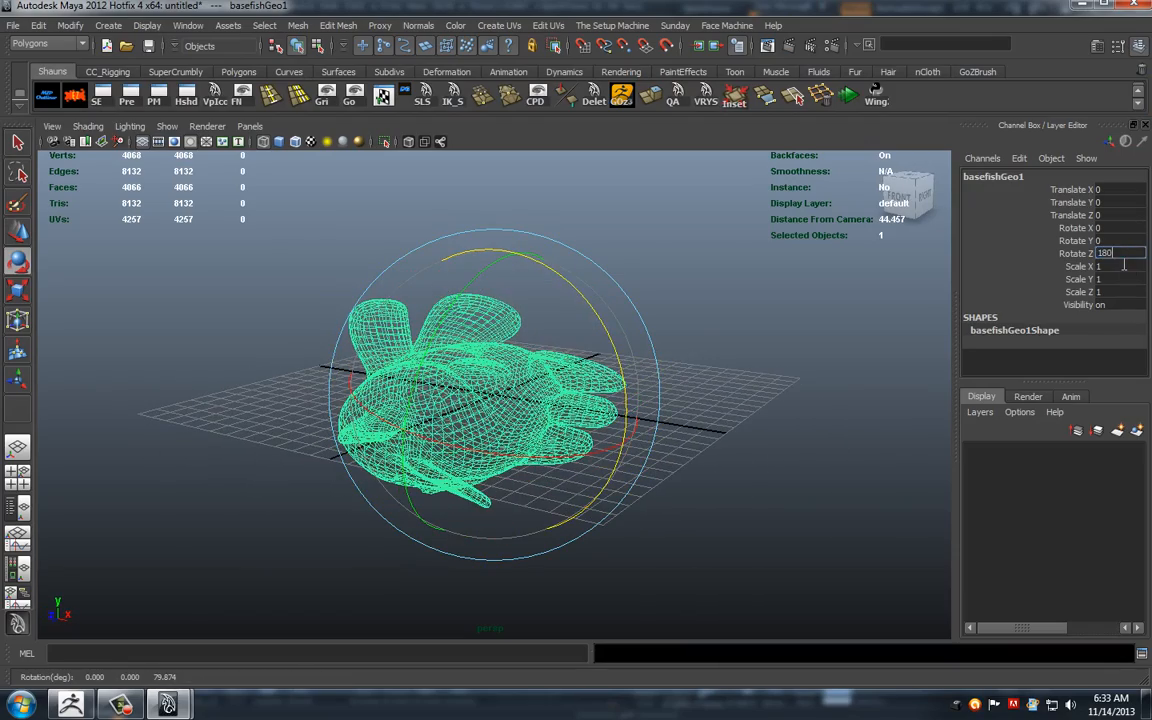
pyautogui.write('180')
pyautogui.press('Return')
# Step: Move the fish along Z to about -2.67 to centre it on the grid, and send it back to ZBrush with GoZ
pyautogui.keyDown('alt'); pyautogui.moveTo(640, 401); pyautogui.dragTo(745, 402); pyautogui.keyUp('alt')
pyautogui.keyDown('alt'); pyautogui.moveTo(582, 392); pyautogui.dragTo(663, 483); pyautogui.keyUp('alt')
pyautogui.press('w')
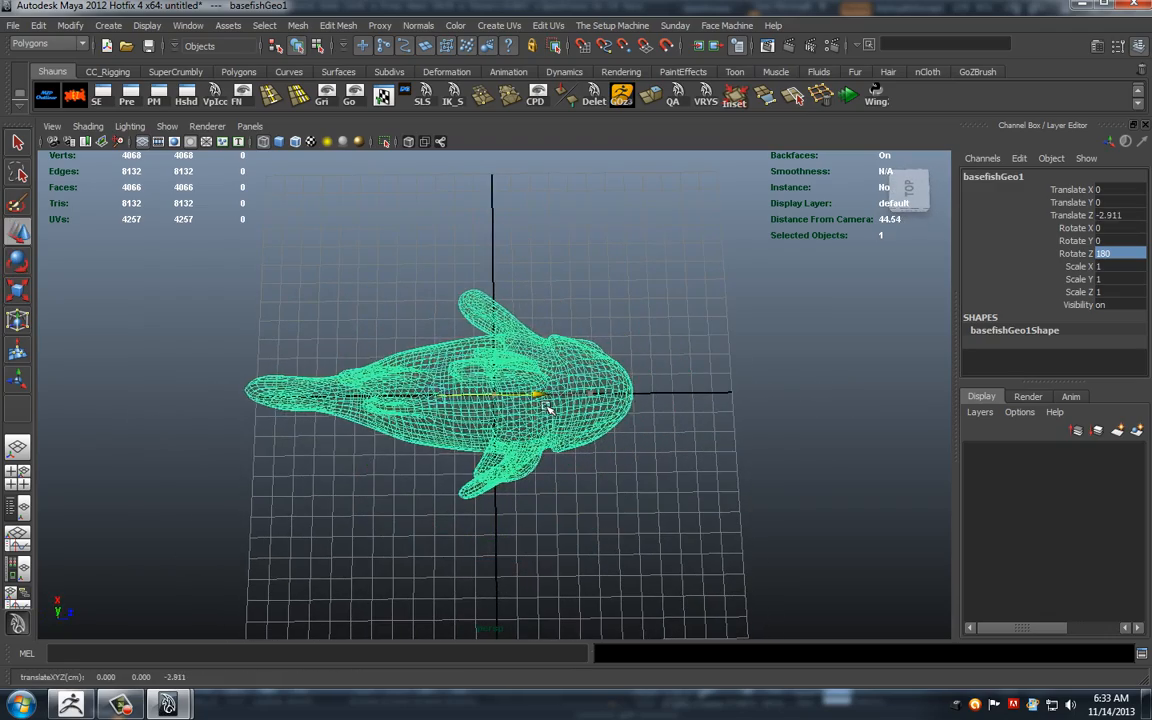
pyautogui.moveTo(596, 400); pyautogui.dragTo(553, 408)
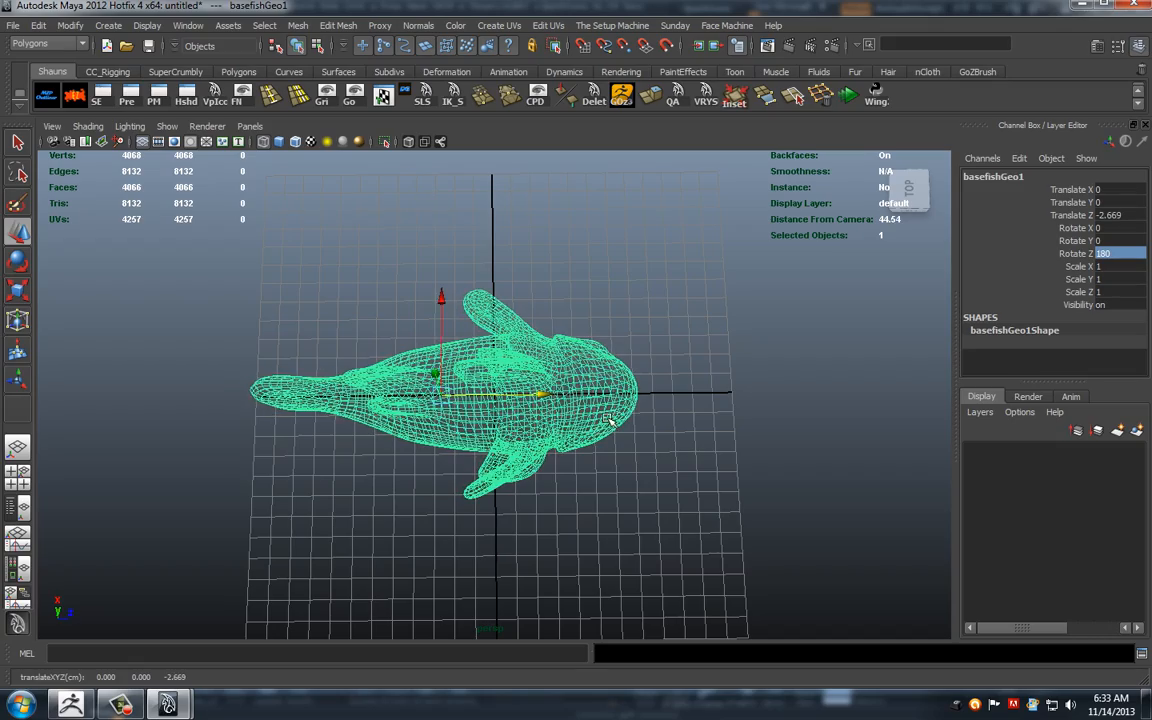
pyautogui.keyDown('alt'); pyautogui.moveTo(697, 432); pyautogui.dragTo(560, 245); pyautogui.keyUp('alt')
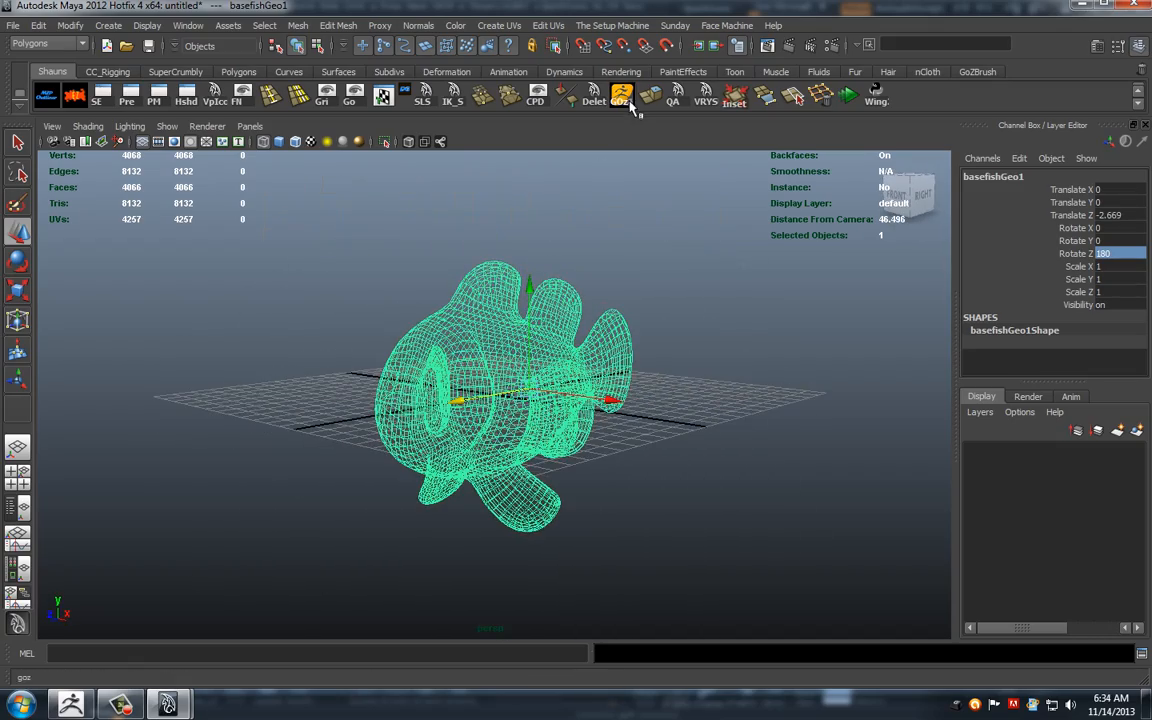
pyautogui.click(621, 97)
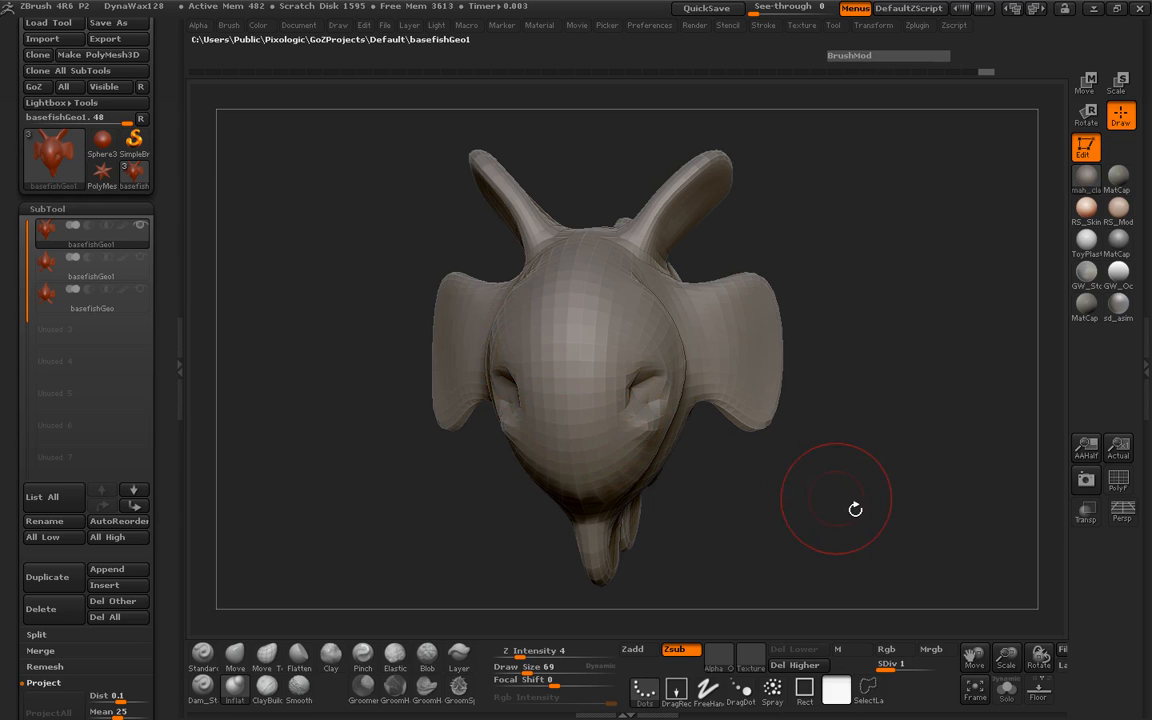
# Step: Check the fish's new orientation and raise it to subdivision level 3
pyautogui.moveTo(773, 455); pyautogui.dragTo(862, 365)
pyautogui.keyDown('shift'); pyautogui.moveTo(877, 463); pyautogui.dragTo(872, 334); pyautogui.keyUp('shift')
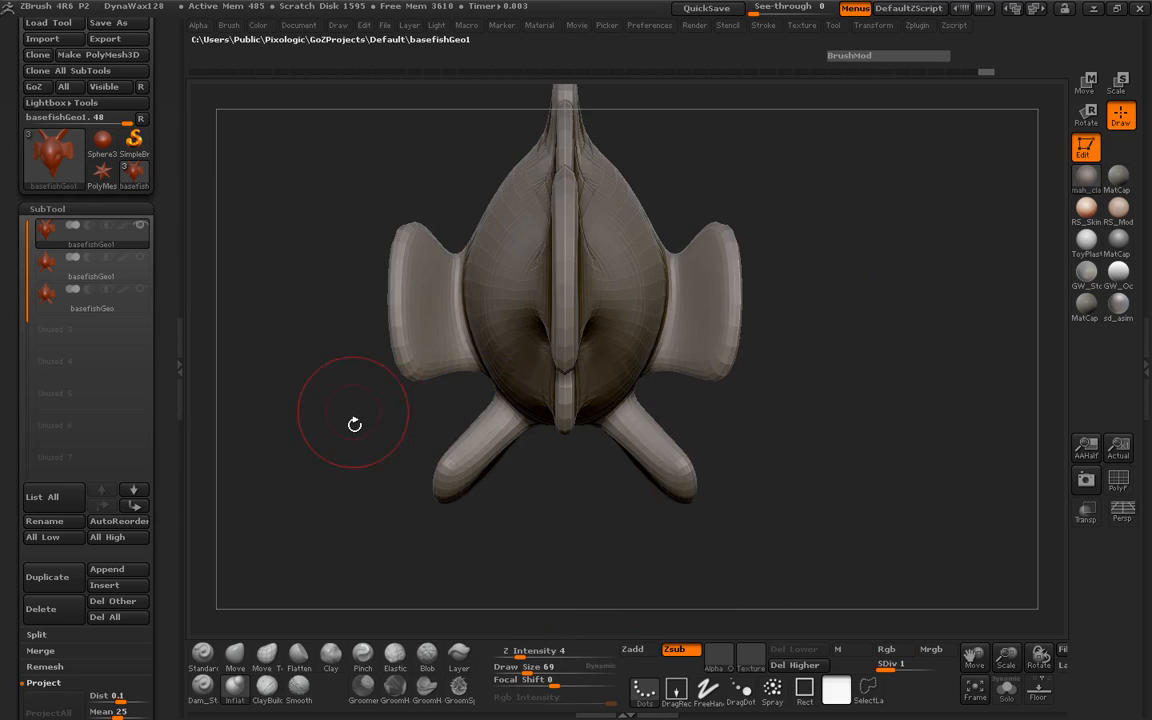
pyautogui.moveTo(348, 423); pyautogui.dragTo(326, 440)
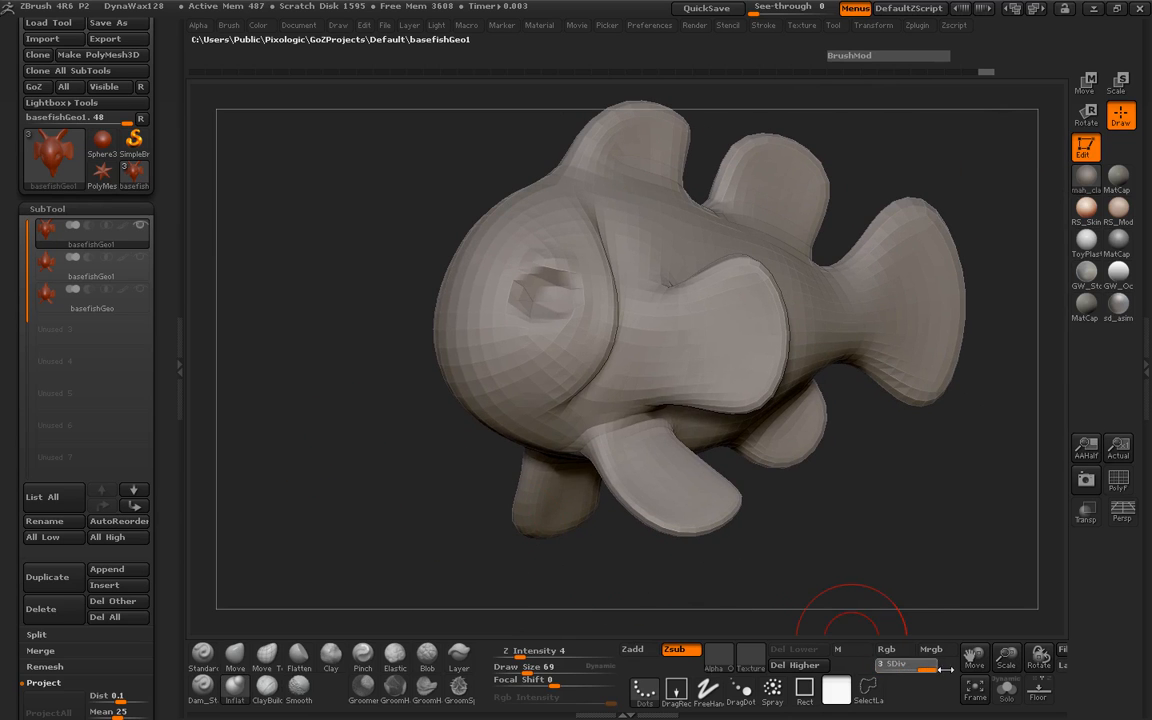
pyautogui.press('d')
pyautogui.press('d')
pyautogui.moveTo(806, 495)
pyautogui.mouseDown()
pyautogui.moveTo(265, 437)
pyautogui.moveTo(808, 488)
pyautogui.mouseUp()
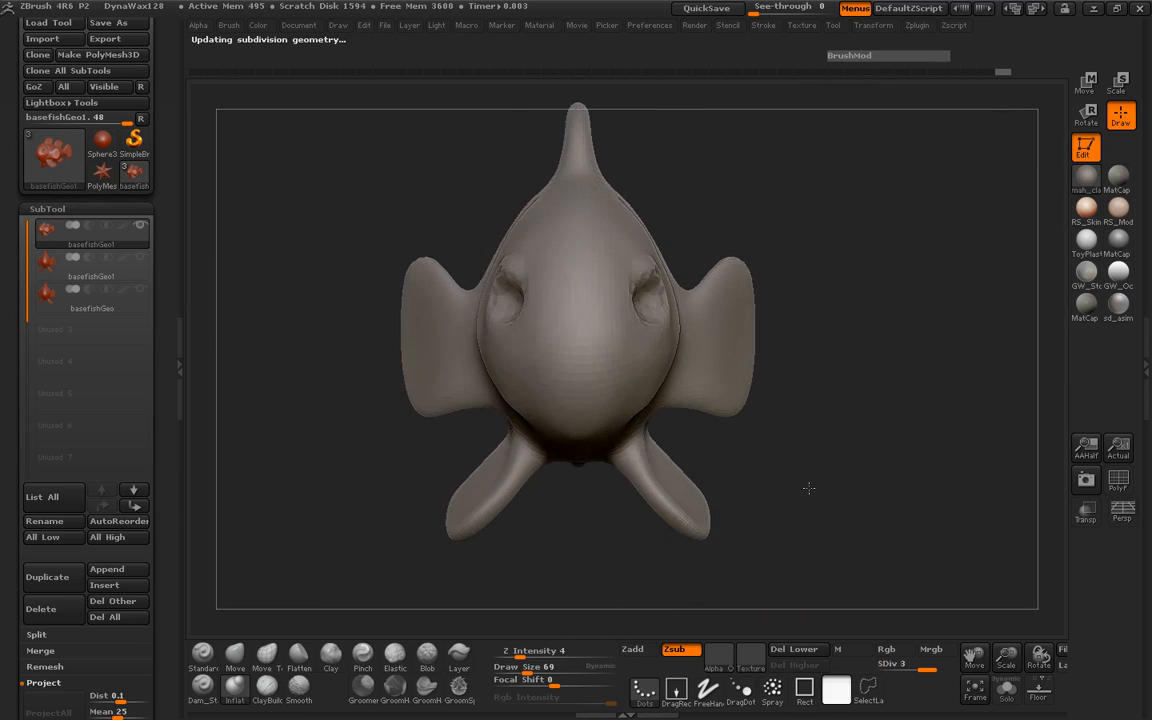
# Step: Append a Sphere3D subtool, make it active, and switch to Move mode with the fish transparent
pyautogui.click(120, 571)
pyautogui.click(126, 419)
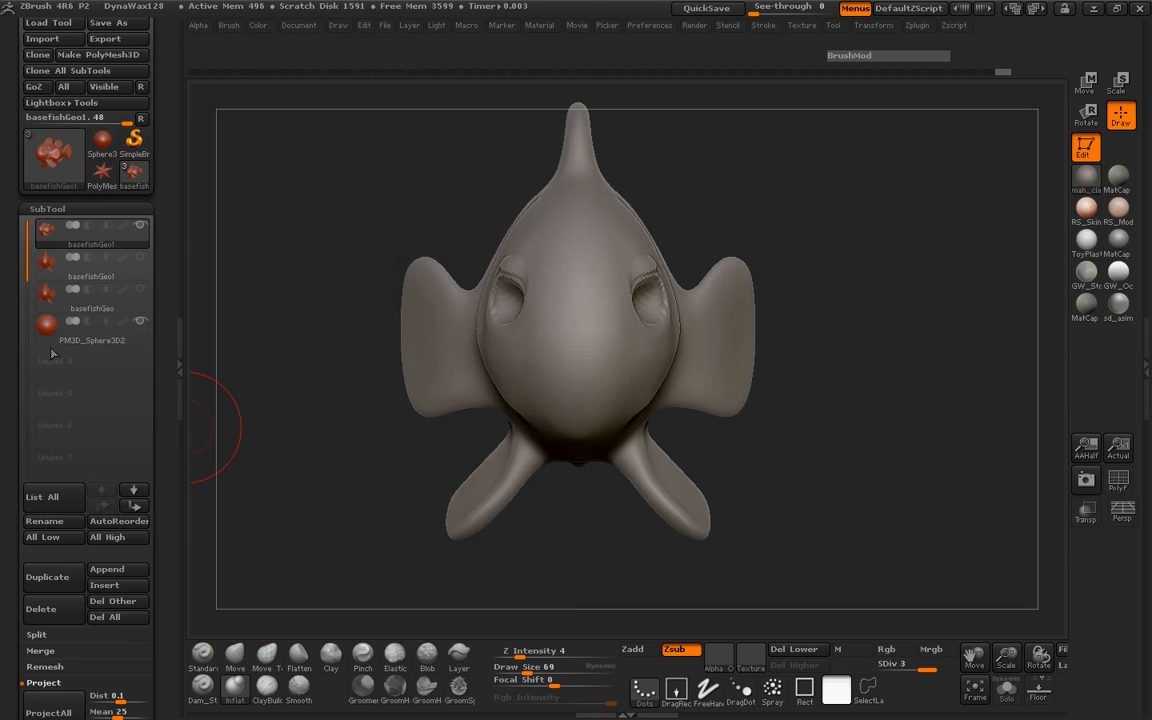
pyautogui.click(53, 340)
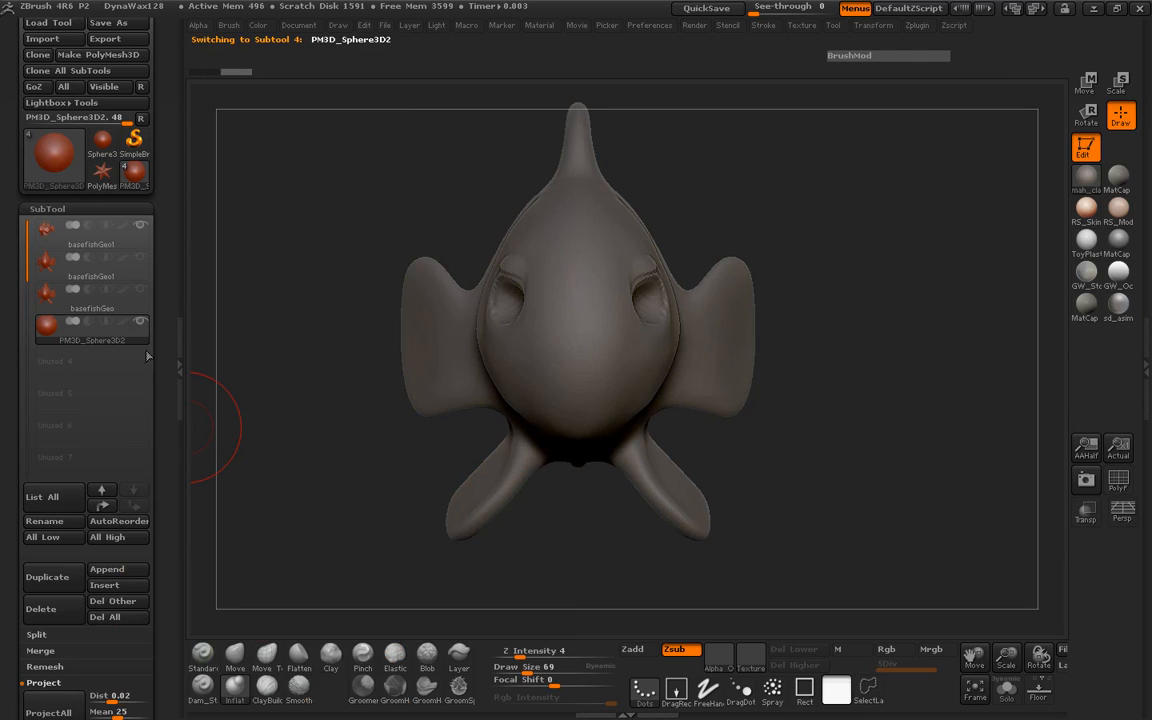
pyautogui.click(1080, 512)
pyautogui.click(1084, 84)
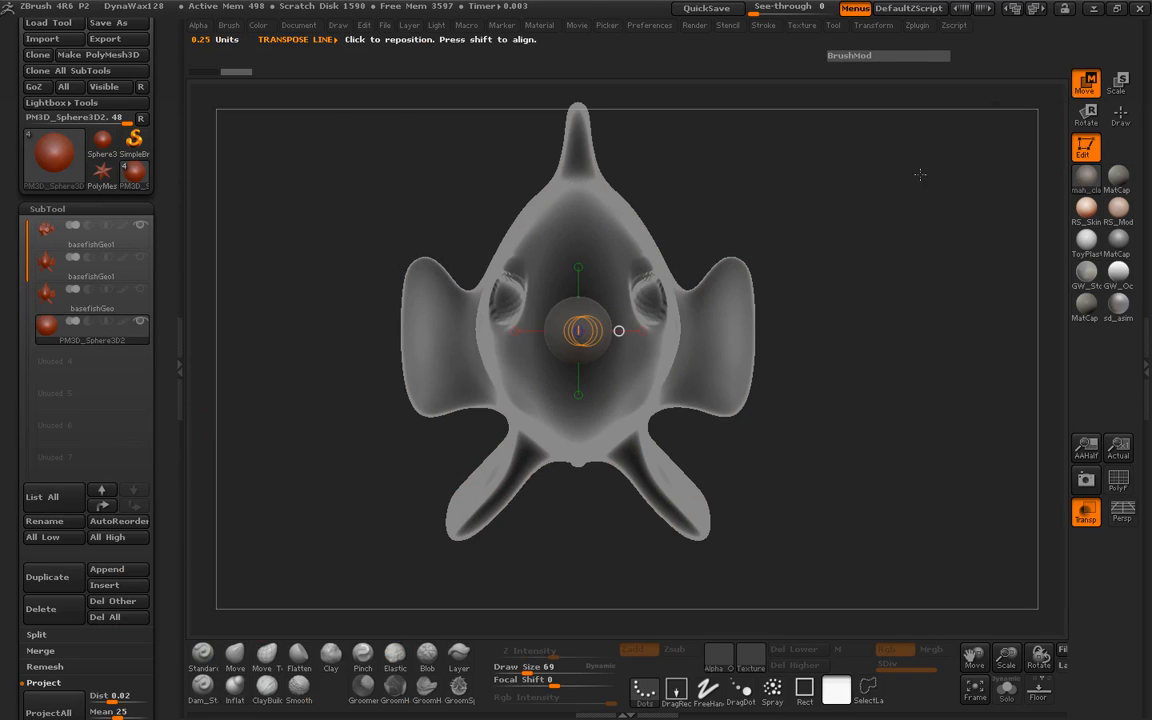
# Step: Draw a transpose line down the sphere in side view and move the sphere forward over the eye socket
pyautogui.moveTo(438, 230); pyautogui.dragTo(514, 255)
pyautogui.keyDown('shift'); pyautogui.moveTo(758, 311); pyautogui.dragTo(682, 311); pyautogui.keyUp('shift')
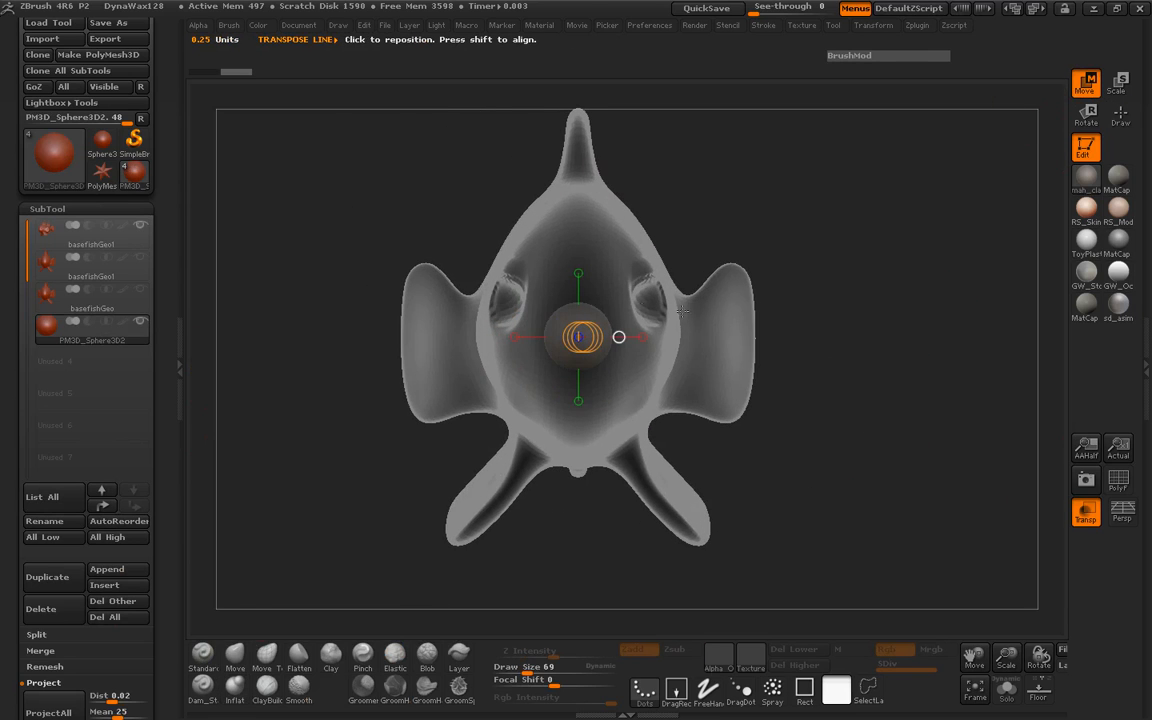
pyautogui.moveTo(575, 306)
pyautogui.mouseDown()
pyautogui.moveTo(575, 371)
pyautogui.moveTo(657, 338)
pyautogui.moveTo(735, 338)
pyautogui.mouseUp()
pyautogui.keyDown('shift'); pyautogui.moveTo(815, 330); pyautogui.dragTo(655, 326); pyautogui.keyUp('shift')
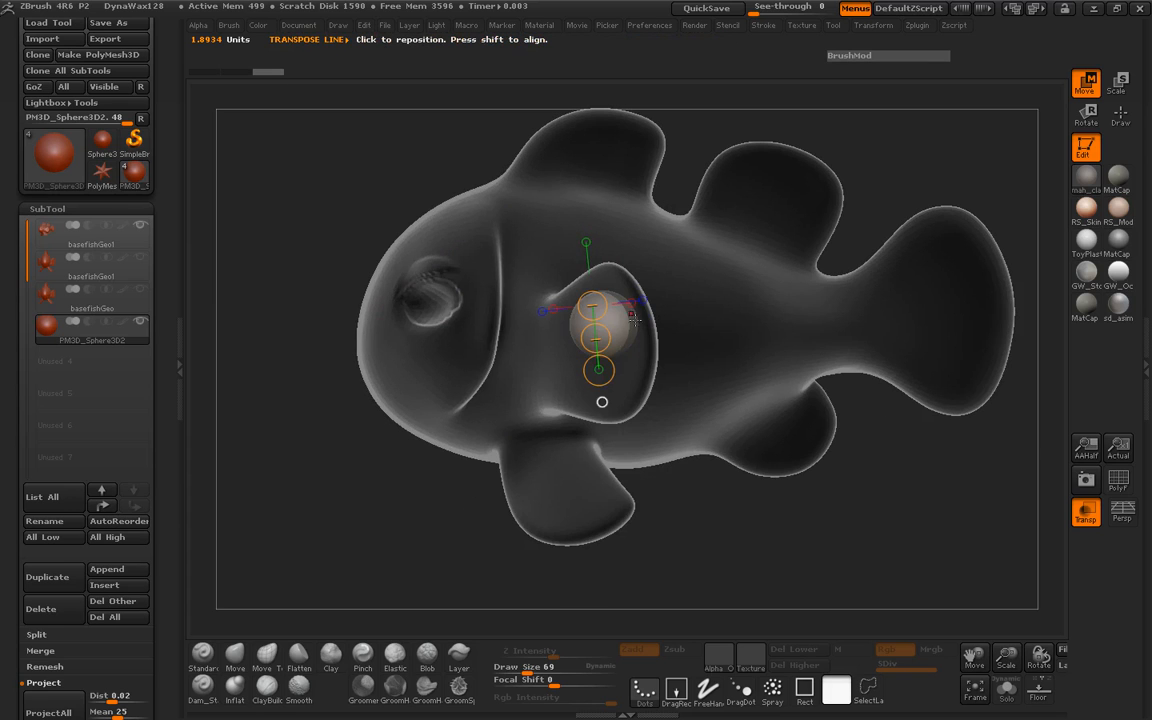
pyautogui.keyDown('alt'); pyautogui.moveTo(303, 306); pyautogui.dragTo(385, 415); pyautogui.keyUp('alt')
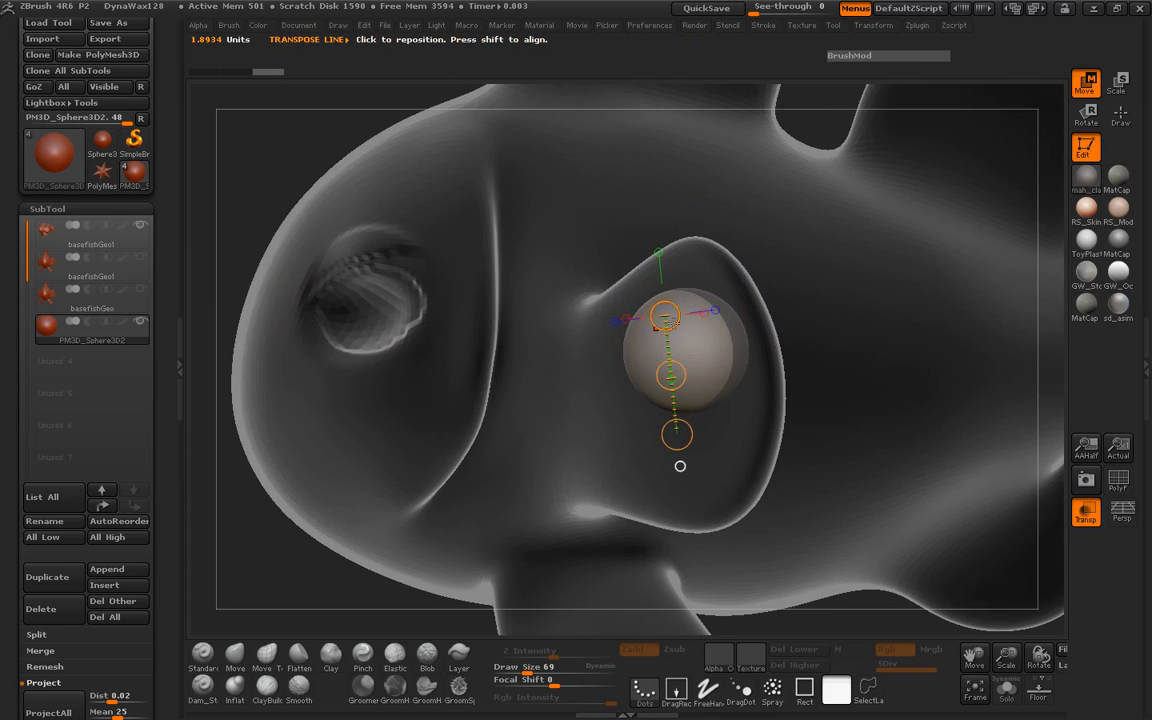
pyautogui.moveTo(690, 292); pyautogui.dragTo(692, 399)
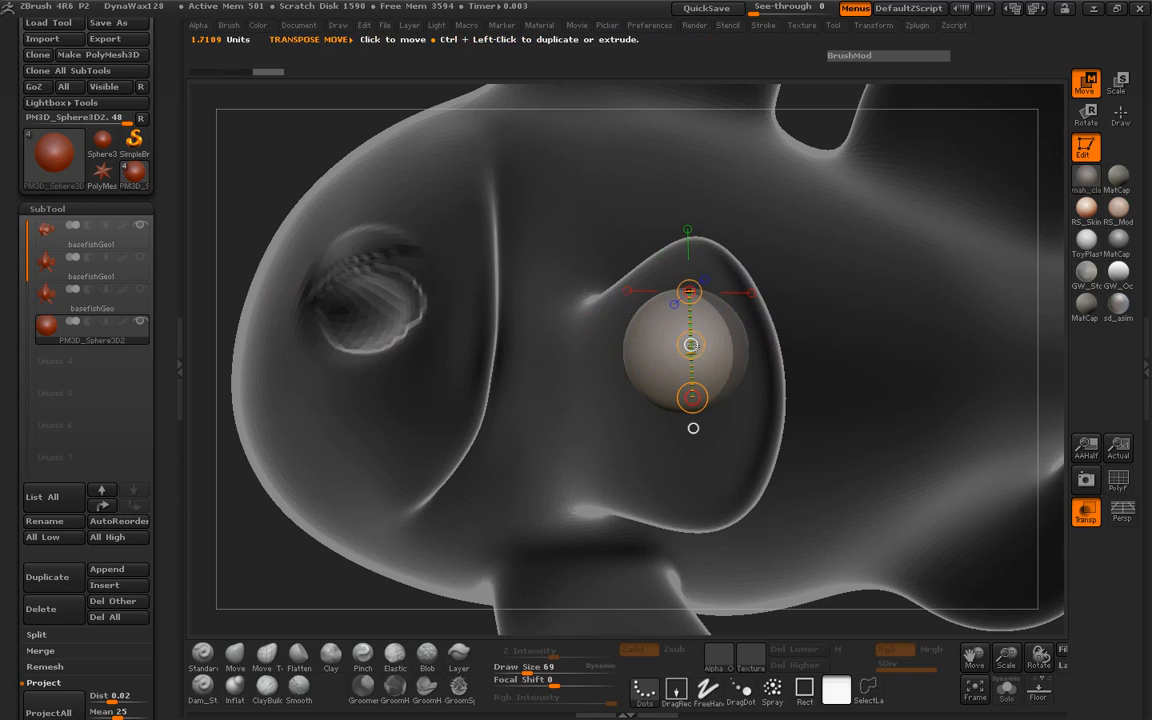
pyautogui.moveTo(692, 347); pyautogui.dragTo(389, 305)
# Step: Draw a vertical transpose line in front view, turn transparency off, and move the sphere inward into the eye socket
pyautogui.moveTo(239, 226); pyautogui.dragTo(425, 255)
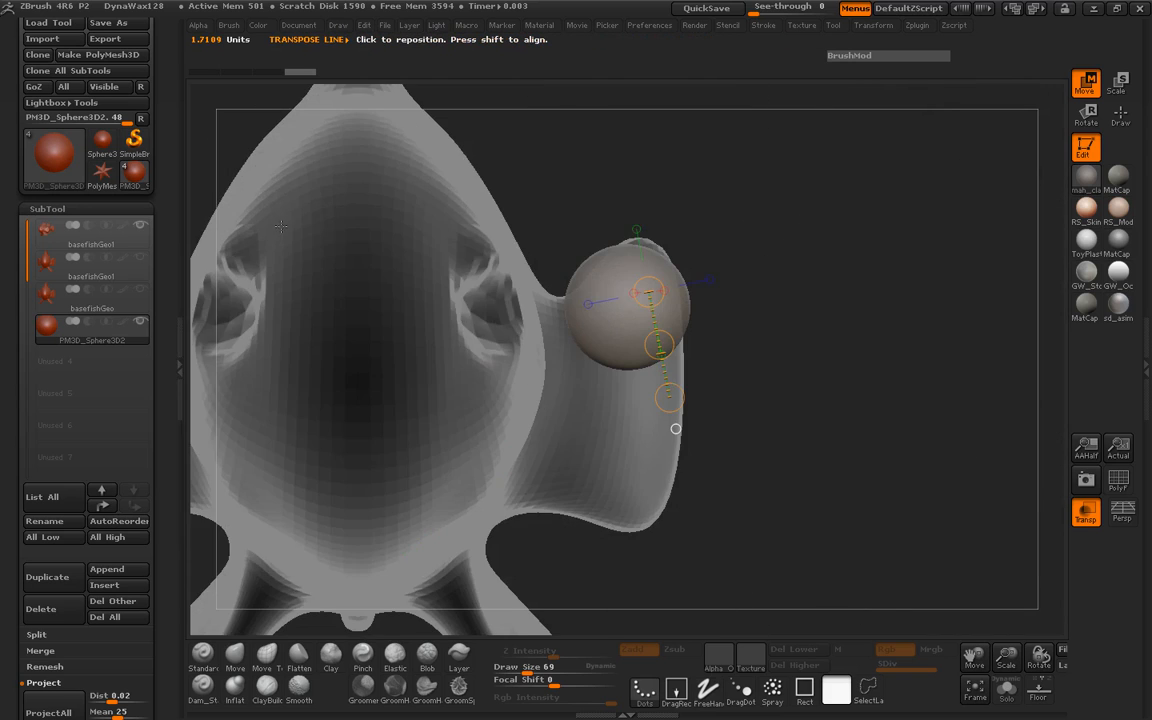
pyautogui.moveTo(796, 281)
pyautogui.keyDown('shift'); pyautogui.mouseDown()
pyautogui.moveTo(806, 281)
pyautogui.moveTo(725, 262)
pyautogui.moveTo(698, 340)
pyautogui.moveTo(704, 391)
pyautogui.moveTo(689, 405)
pyautogui.mouseUp(); pyautogui.keyUp('shift')
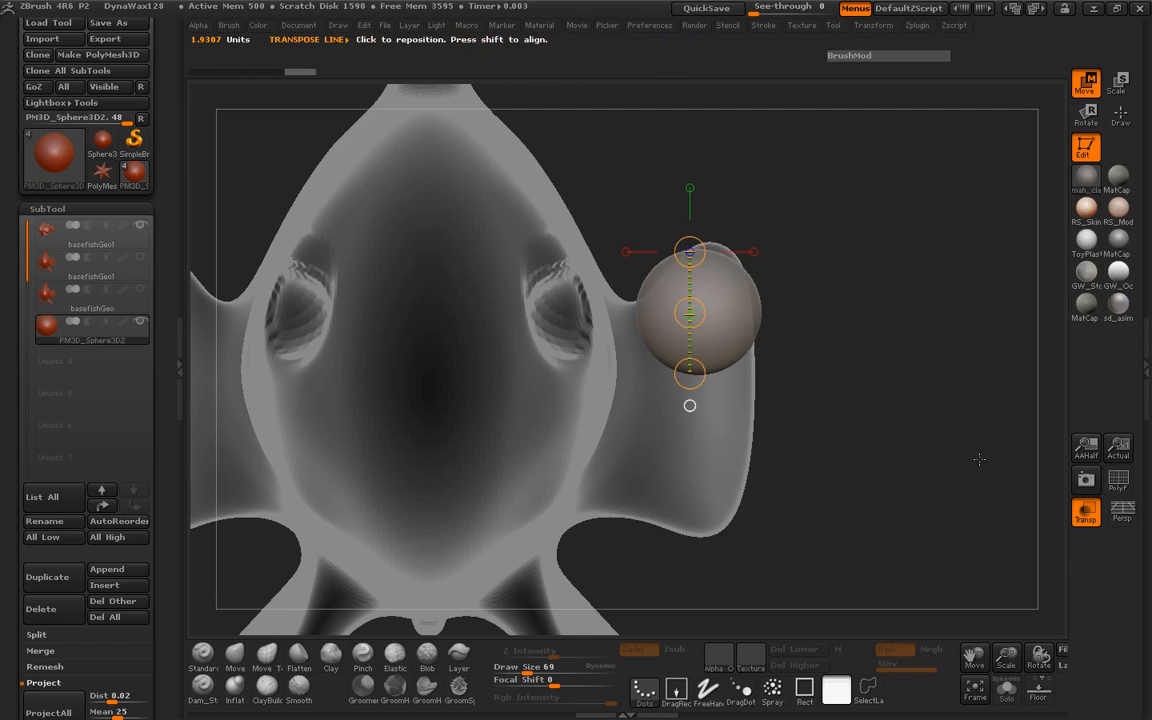
pyautogui.click(1082, 513)
pyautogui.moveTo(690, 313); pyautogui.dragTo(539, 318)
pyautogui.keyDown('shift'); pyautogui.moveTo(864, 361); pyautogui.dragTo(734, 317); pyautogui.keyUp('shift')
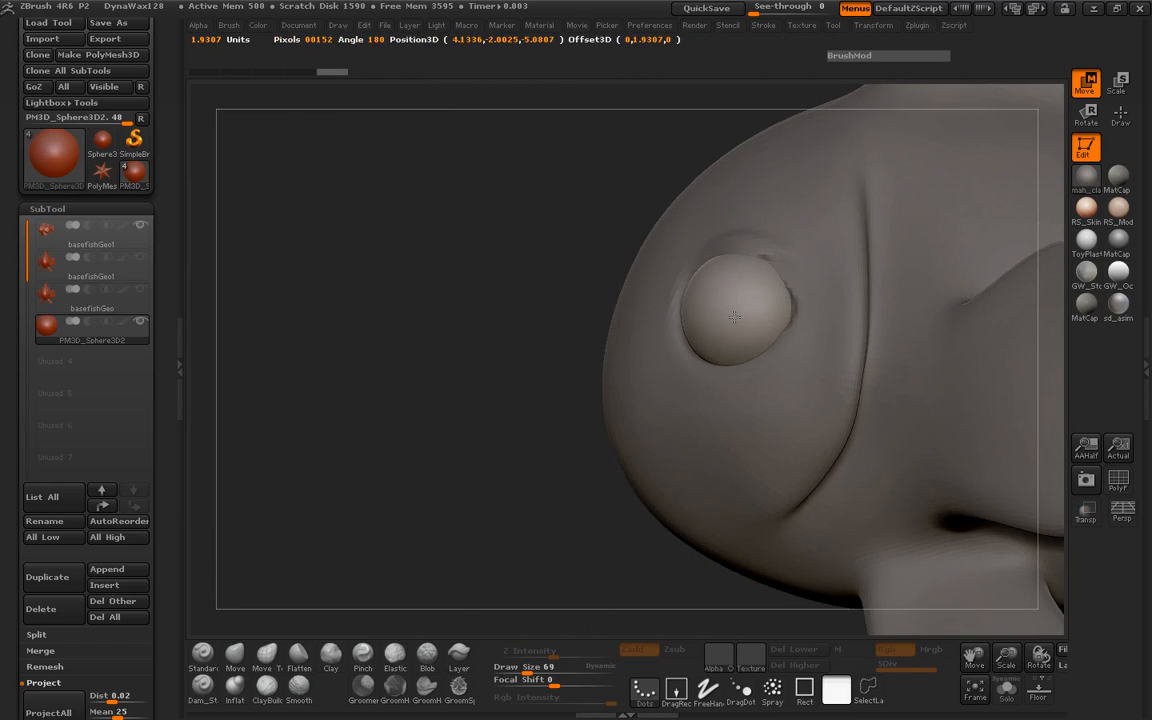
# Step: Nudge the sphere slightly backward within the eye socket in side view, and redraw the transpose line over it in front view
pyautogui.keyDown('shift'); pyautogui.moveTo(468, 329); pyautogui.dragTo(535, 305); pyautogui.keyUp('shift')
pyautogui.moveTo(820, 316); pyautogui.dragTo(750, 342)
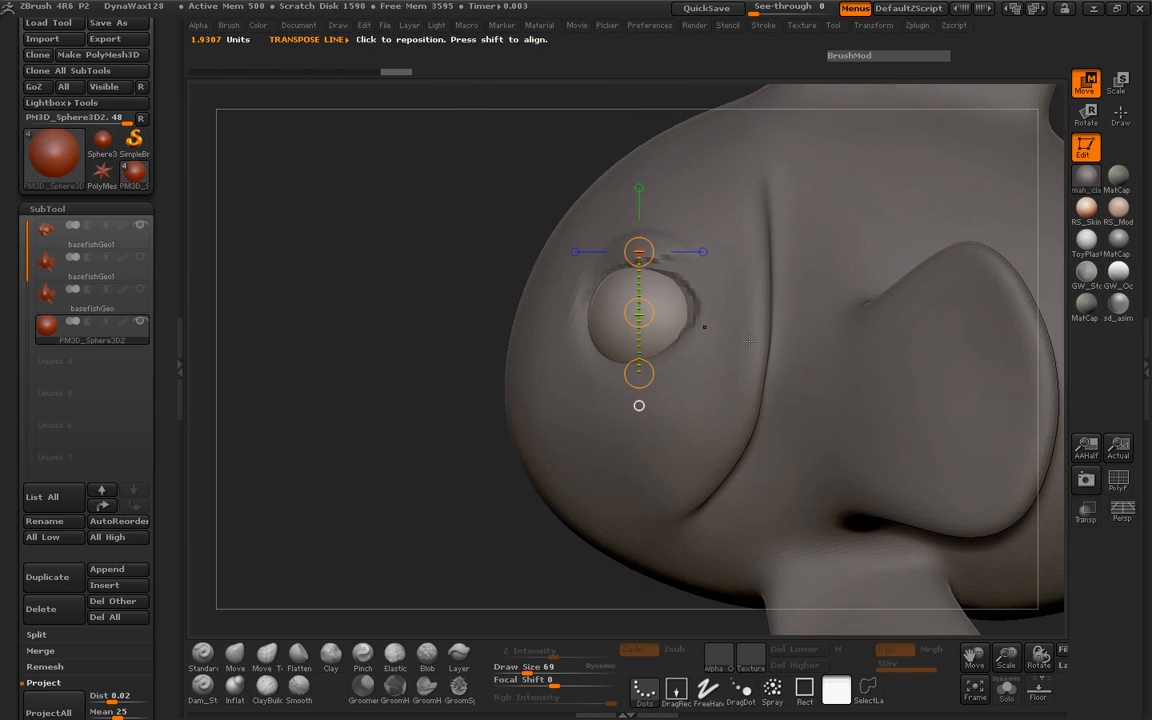
pyautogui.moveTo(655, 314); pyautogui.dragTo(656, 313)
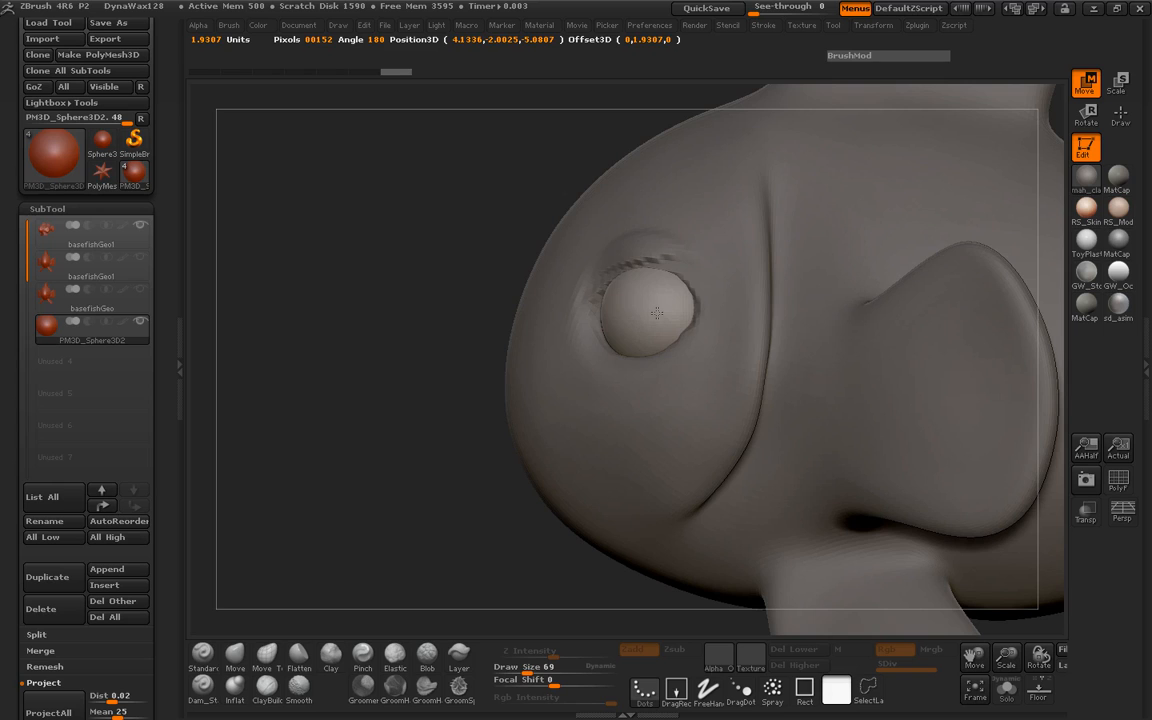
pyautogui.keyDown('shift'); pyautogui.moveTo(394, 322); pyautogui.dragTo(474, 321); pyautogui.keyUp('shift')
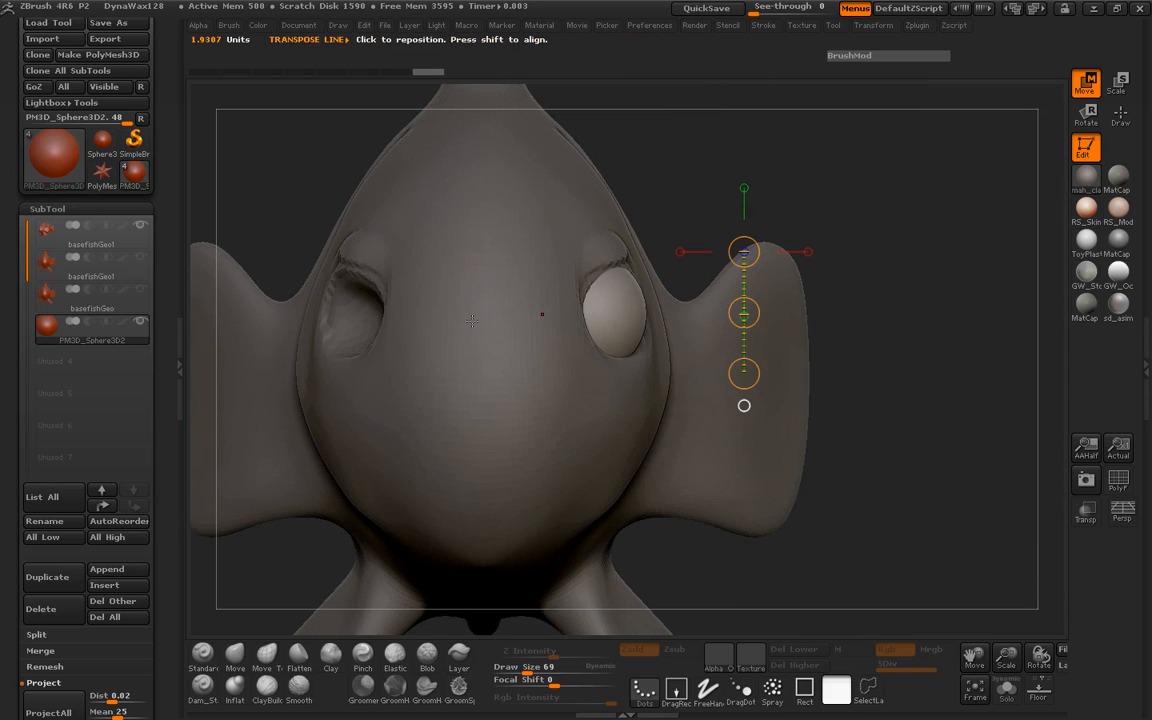
pyautogui.moveTo(858, 382)
pyautogui.mouseDown()
pyautogui.moveTo(792, 376)
pyautogui.moveTo(838, 374)
pyautogui.mouseUp()
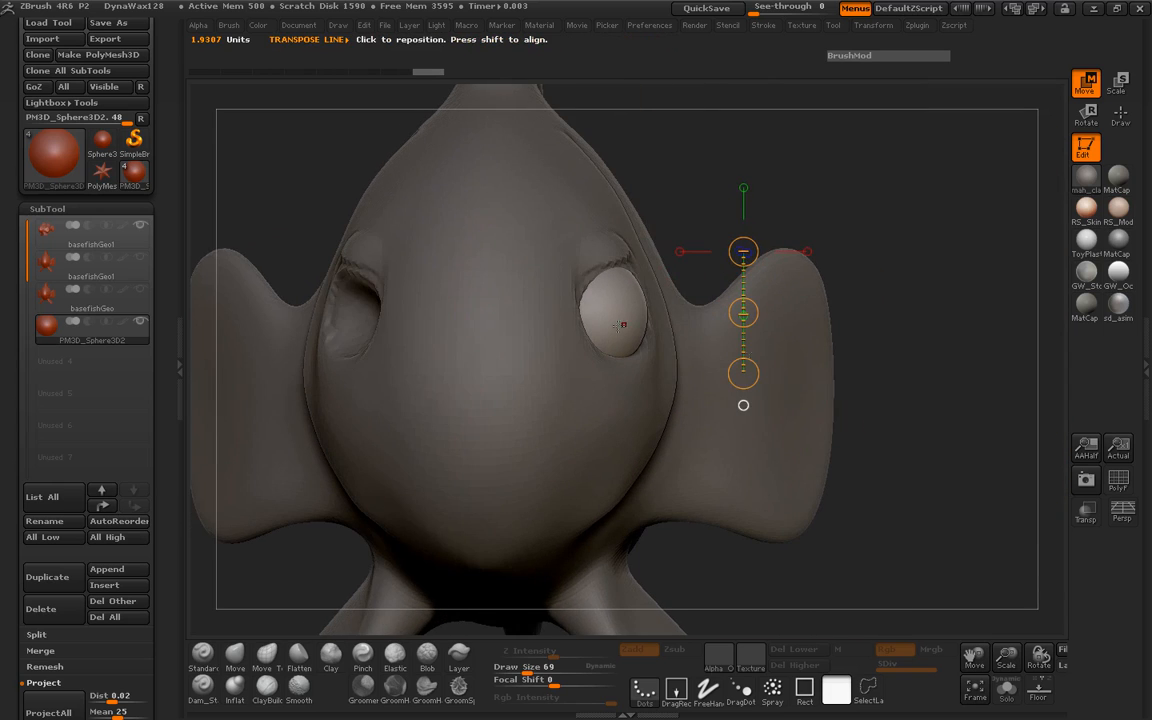
pyautogui.moveTo(608, 272); pyautogui.dragTo(606, 368)
pyautogui.moveTo(879, 402); pyautogui.dragTo(886, 387)
# Step: Try to scale the eye sphere uniformly from the end of the transpose line, and undo the scaling
pyautogui.press('e')
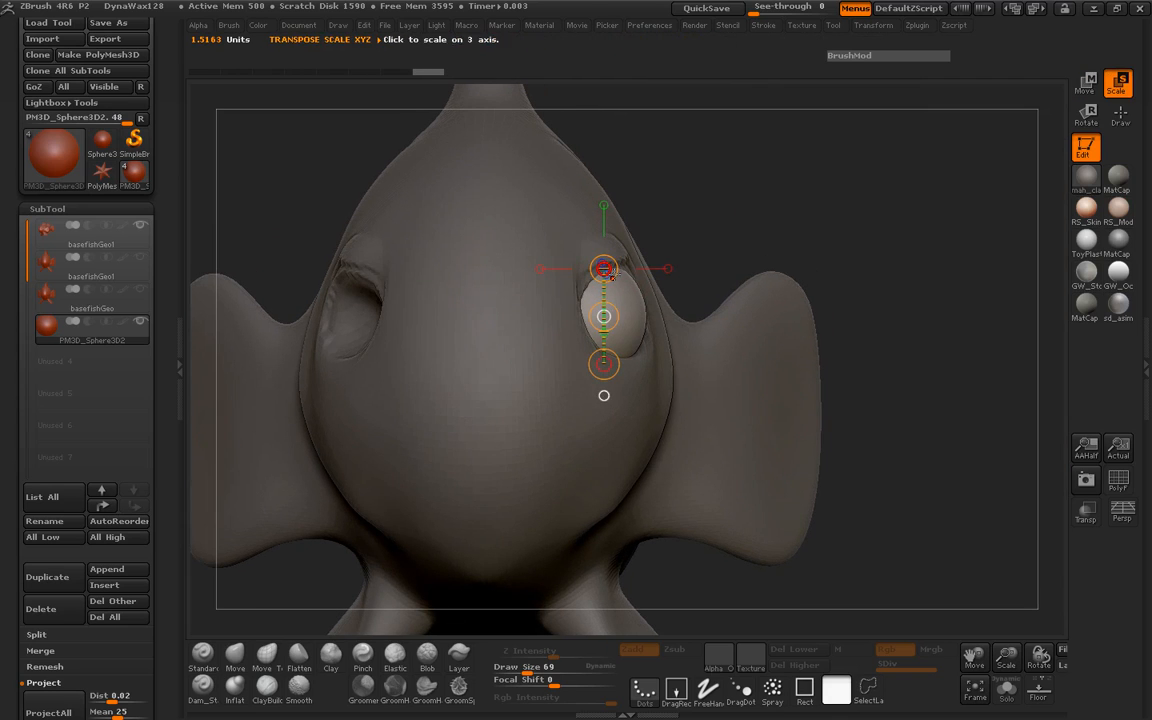
pyautogui.moveTo(608, 269); pyautogui.dragTo(591, 213)
pyautogui.hotkey('ctrl', 'z')
# Step: Return to Move mode and fine-tune the sphere's position in the eye socket from the front and side views
pyautogui.press('w')
pyautogui.moveTo(606, 317); pyautogui.dragTo(601, 331)
pyautogui.moveTo(945, 340); pyautogui.dragTo(855, 347)
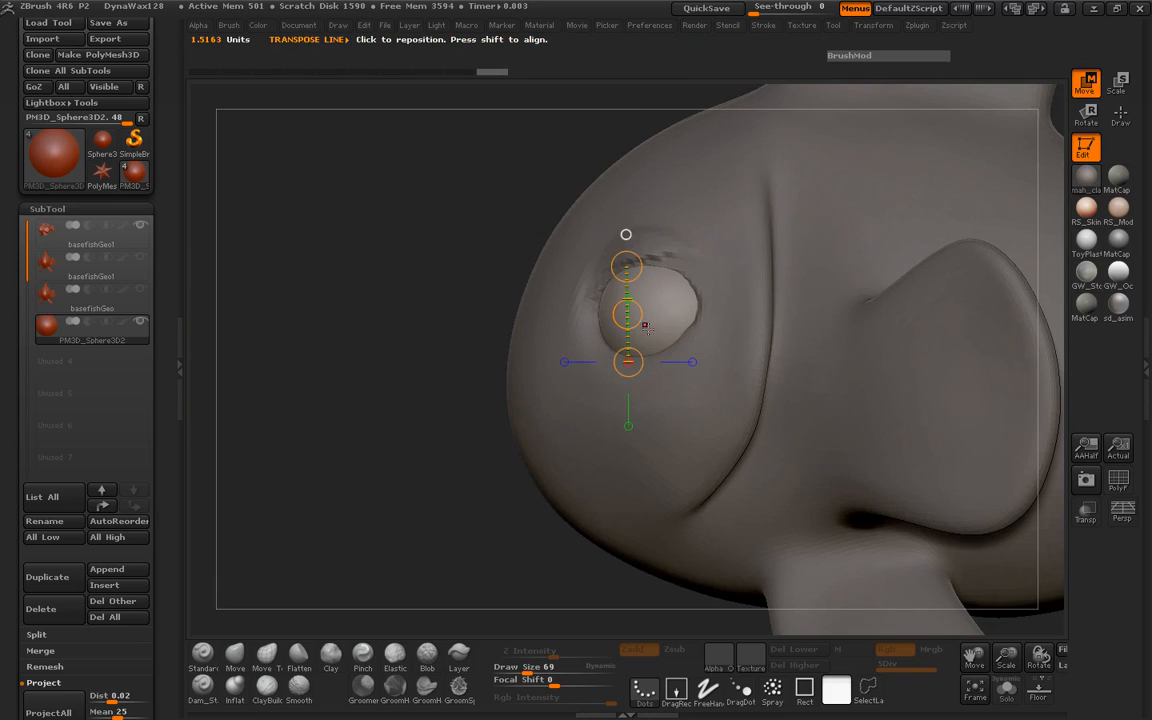
pyautogui.moveTo(628, 315); pyautogui.dragTo(634, 320)
pyautogui.moveTo(393, 319); pyautogui.dragTo(469, 314)
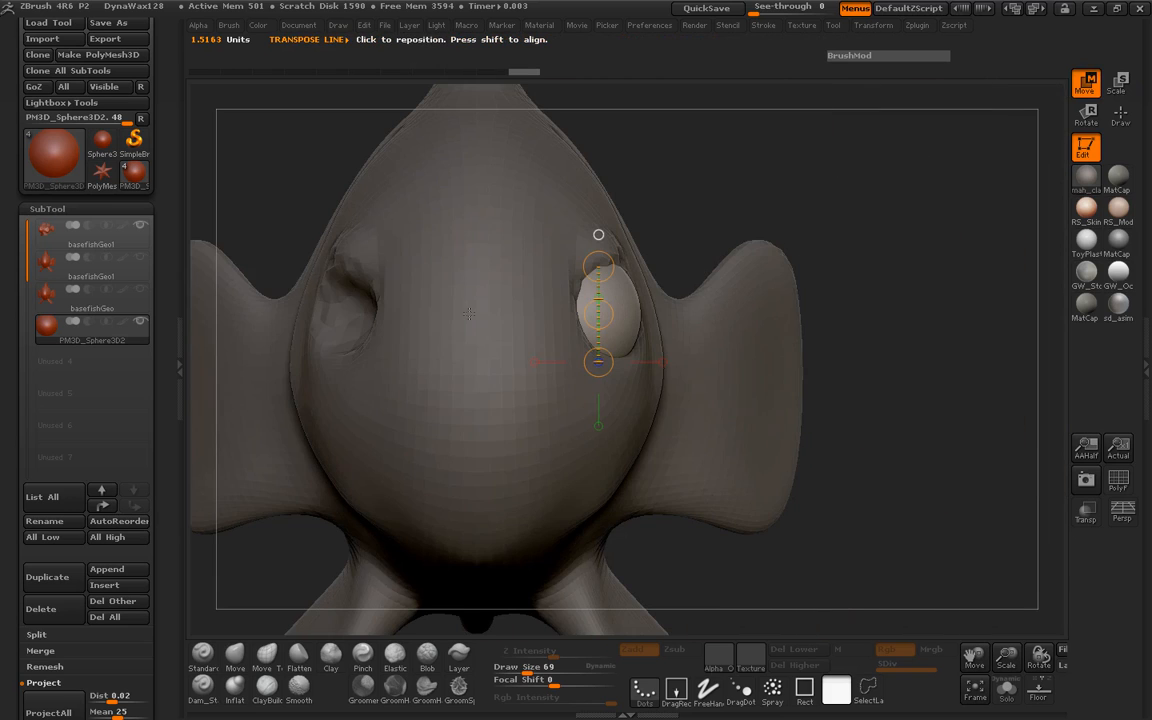
# Step: Make the fish subtool active and collapse the tool tray to enlarge the canvas
pyautogui.click(40, 255)
pyautogui.click(175, 358)
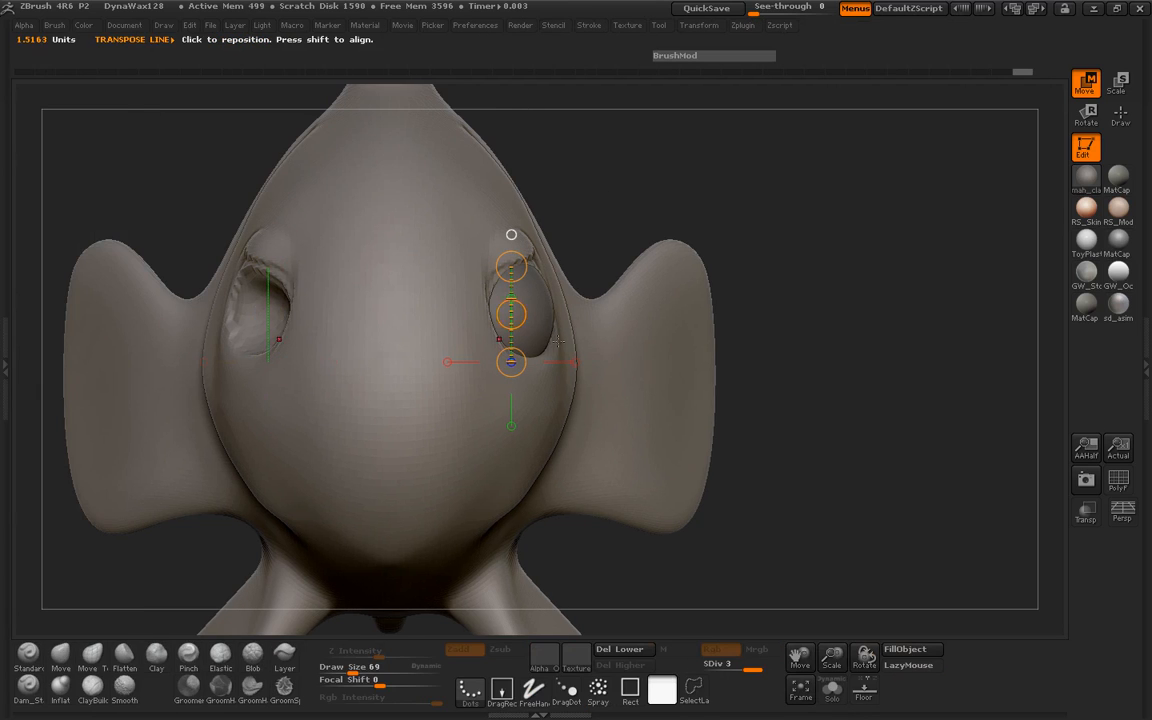
# Step: Return to Draw mode and build up the upper eyelid over the eyeball with the Clay brush at Z Intensity 5
pyautogui.click(1121, 116)
pyautogui.moveTo(858, 233); pyautogui.dragTo(730, 248)
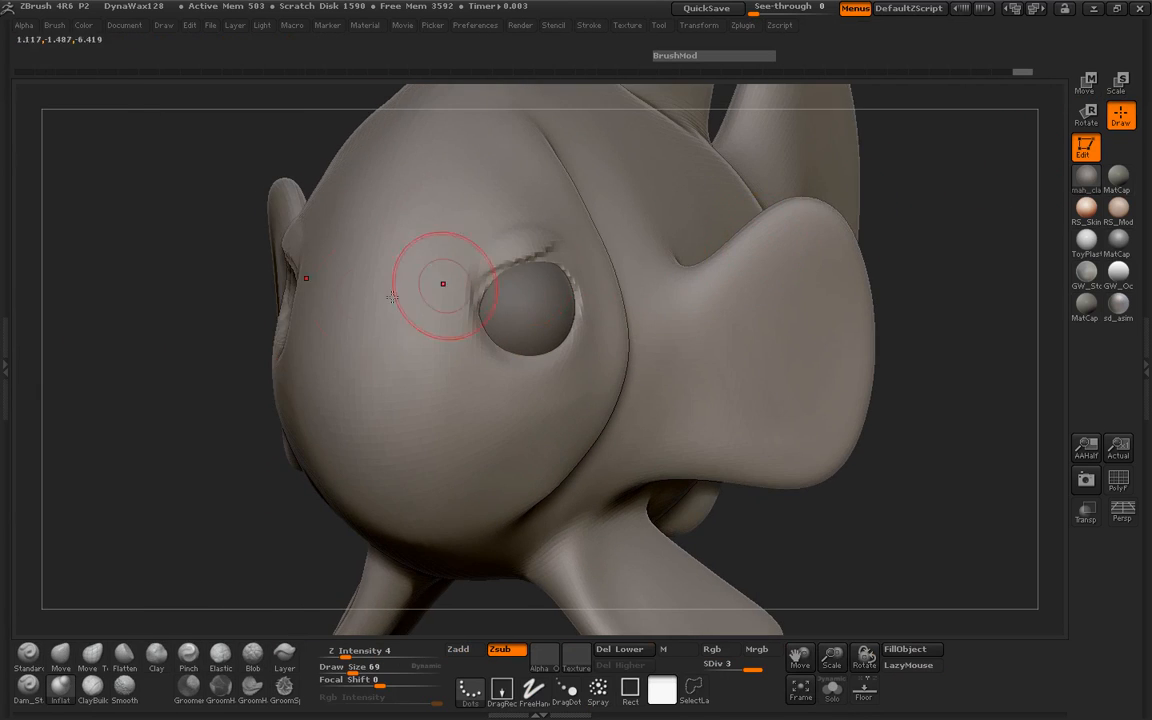
pyautogui.moveTo(240, 325); pyautogui.dragTo(182, 335)
pyautogui.keyDown('ctrl'); pyautogui.moveTo(188, 355); pyautogui.dragTo(115, 372, button='right'); pyautogui.keyUp('ctrl')
pyautogui.moveTo(108, 356); pyautogui.dragTo(136, 352)
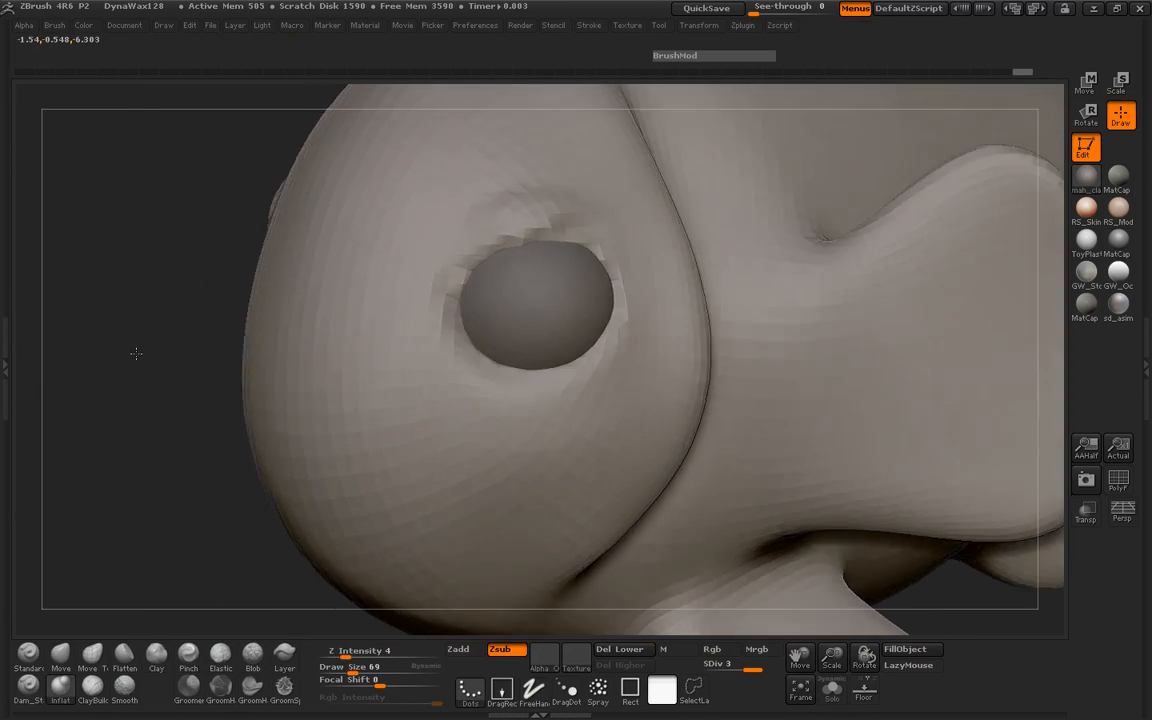
pyautogui.click(156, 655)
pyautogui.moveTo(407, 656); pyautogui.dragTo(354, 660)
pyautogui.moveTo(462, 276)
pyautogui.mouseDown()
pyautogui.moveTo(482, 254)
pyautogui.moveTo(572, 236)
pyautogui.moveTo(568, 274)
pyautogui.mouseUp()
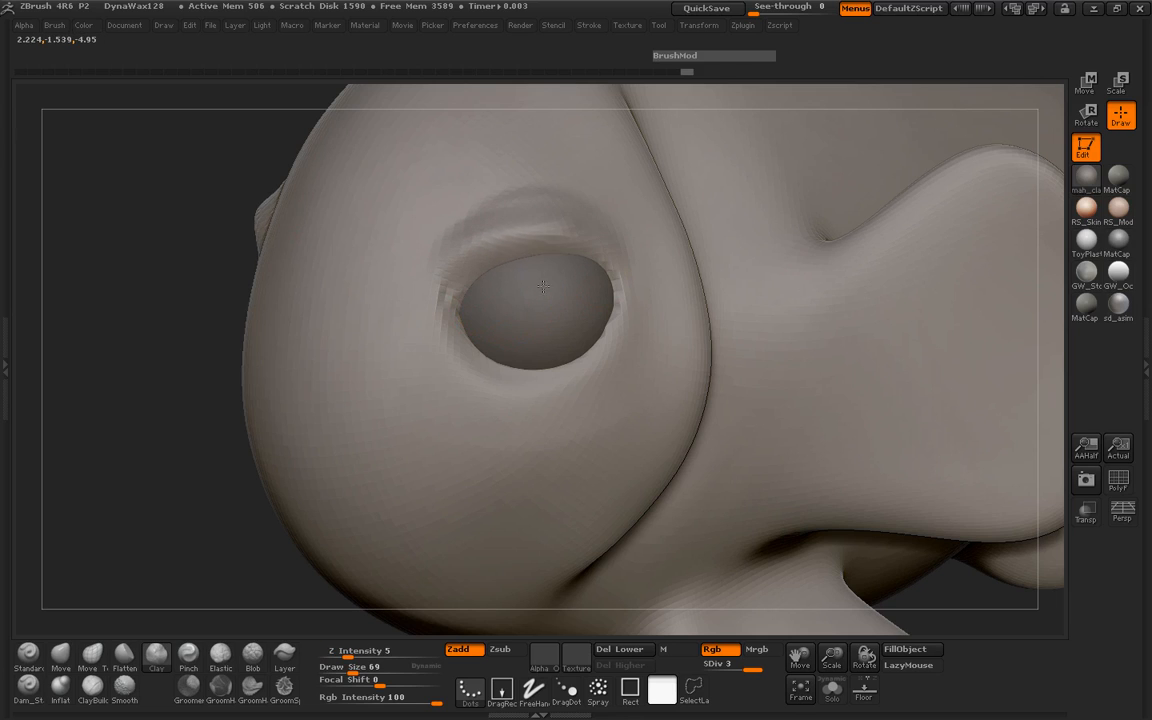
pyautogui.moveTo(476, 268); pyautogui.dragTo(560, 264)
pyautogui.moveTo(472, 272)
pyautogui.mouseDown()
pyautogui.moveTo(572, 272)
pyautogui.moveTo(591, 291)
pyautogui.mouseUp()
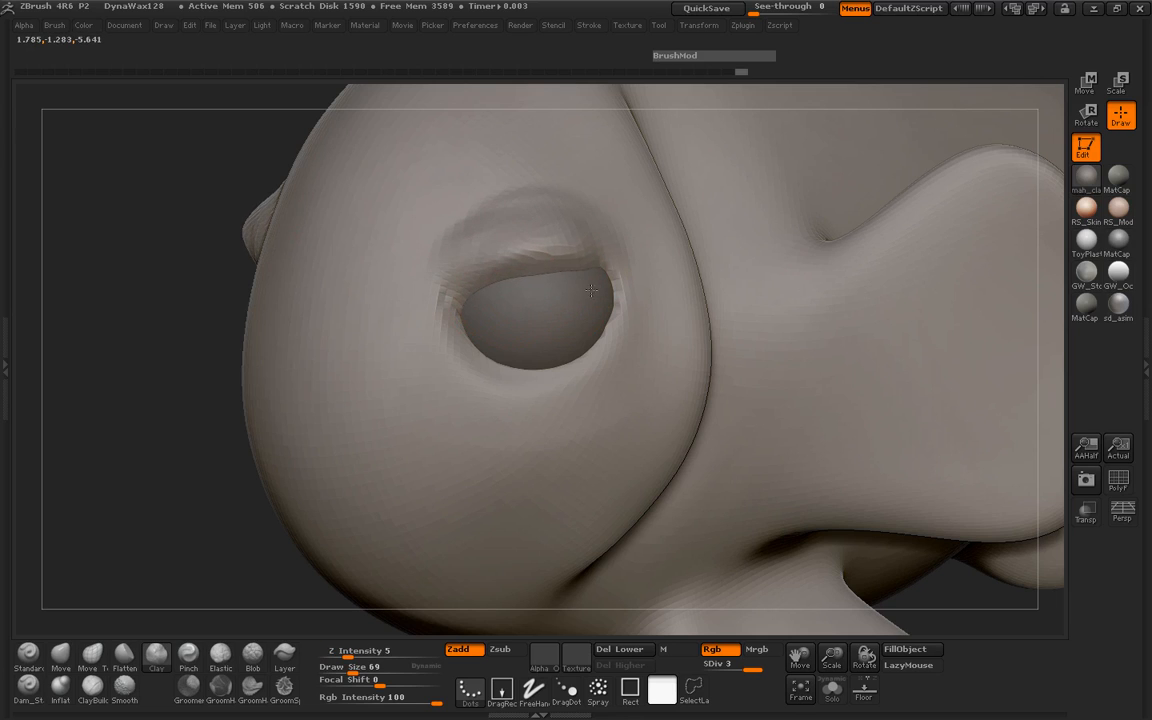
pyautogui.moveTo(468, 282); pyautogui.dragTo(580, 282)
# Step: Smooth the upper eyelid and tighten its edge with the Pinch brush at Z Intensity 8
pyautogui.keyDown('shift'); pyautogui.moveTo(510, 277); pyautogui.dragTo(534, 269); pyautogui.keyUp('shift')
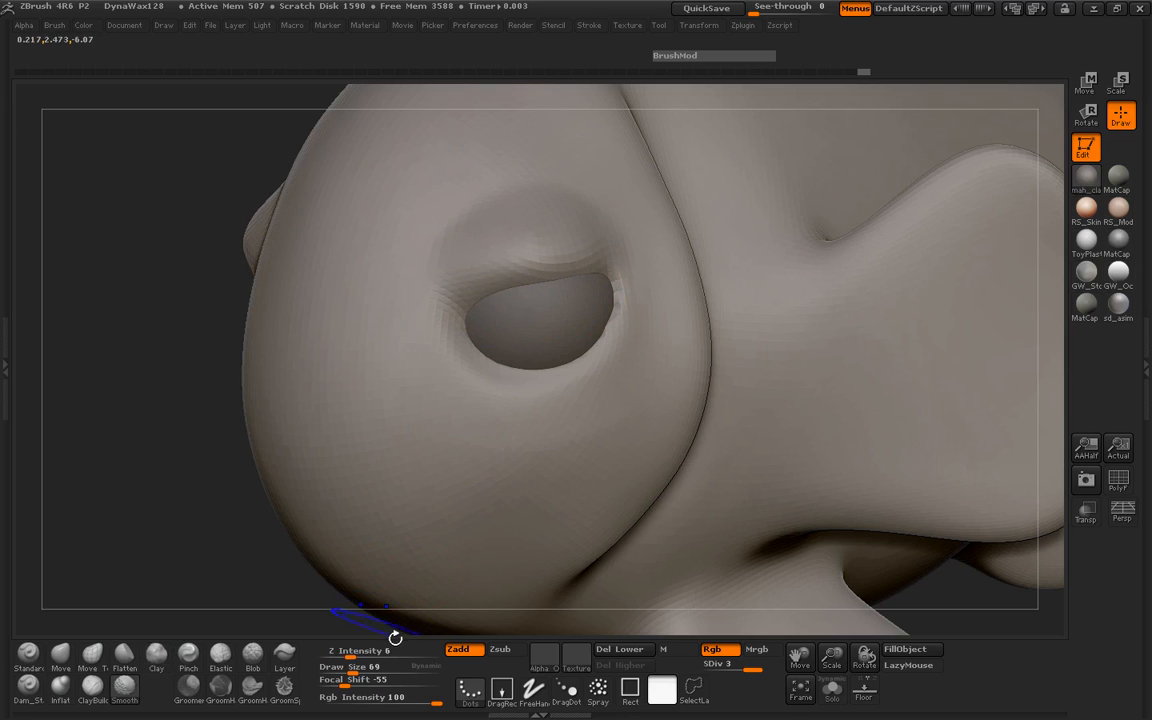
pyautogui.moveTo(352, 652); pyautogui.dragTo(370, 651)
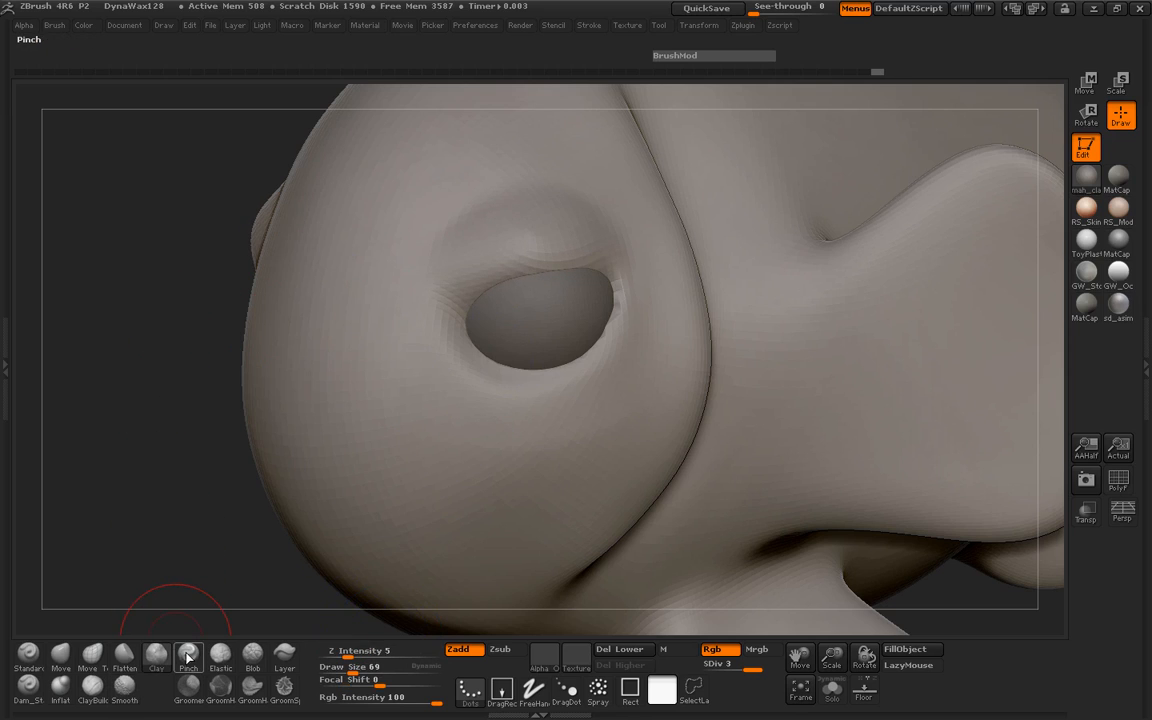
pyautogui.moveTo(372, 652)
pyautogui.mouseDown()
pyautogui.moveTo(388, 660)
pyautogui.moveTo(352, 652)
pyautogui.mouseUp()
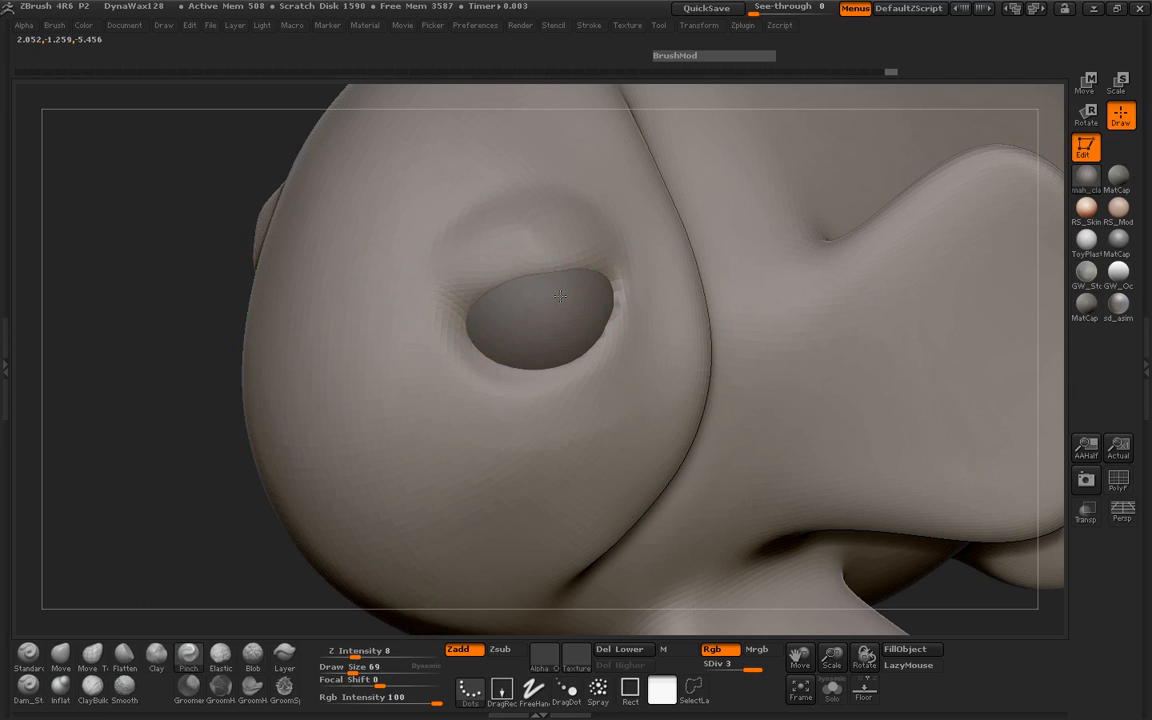
pyautogui.moveTo(510, 262); pyautogui.dragTo(521, 254, button='right')
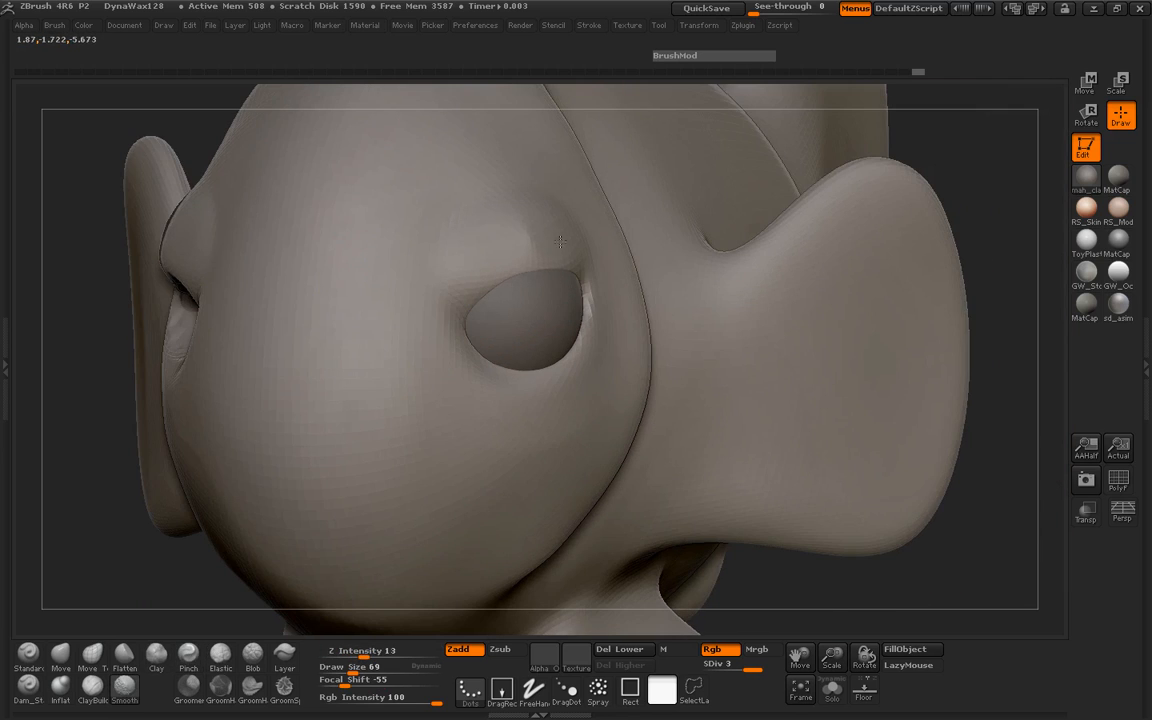
pyautogui.keyDown('shift'); pyautogui.moveTo(570, 253); pyautogui.dragTo(580, 258); pyautogui.keyUp('shift')
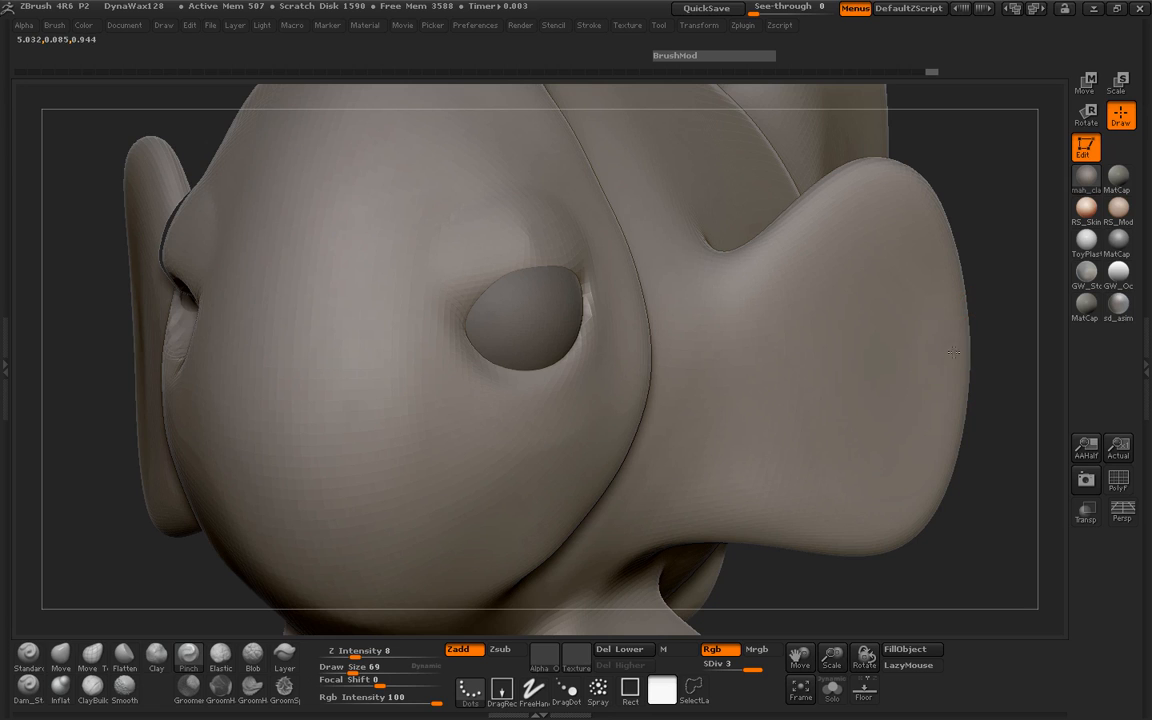
# Step: Build up the lower eyelid and eye corners with the Clay brush at Draw Size 43 and Z Intensity 5
pyautogui.moveTo(1008, 447); pyautogui.dragTo(690, 415)
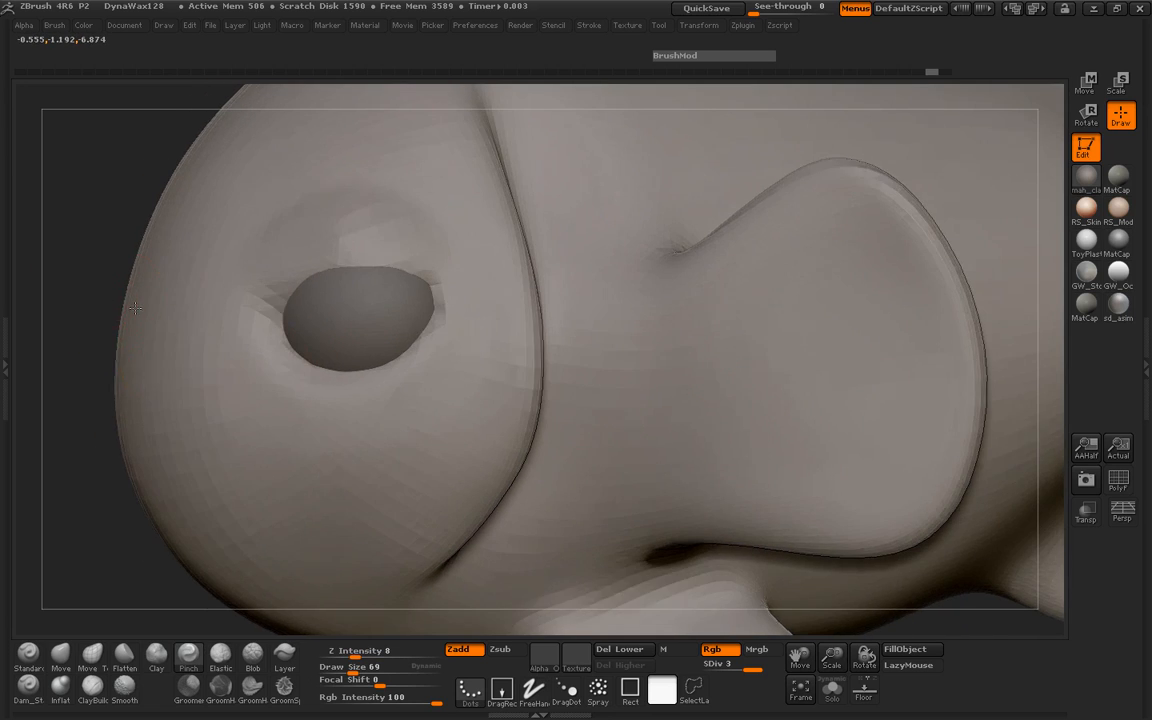
pyautogui.keyDown('alt'); pyautogui.moveTo(135, 308); pyautogui.dragTo(286, 332); pyautogui.keyUp('alt')
pyautogui.moveTo(198, 352); pyautogui.dragTo(238, 352)
pyautogui.press('s')
pyautogui.moveTo(589, 349); pyautogui.dragTo(597, 355)
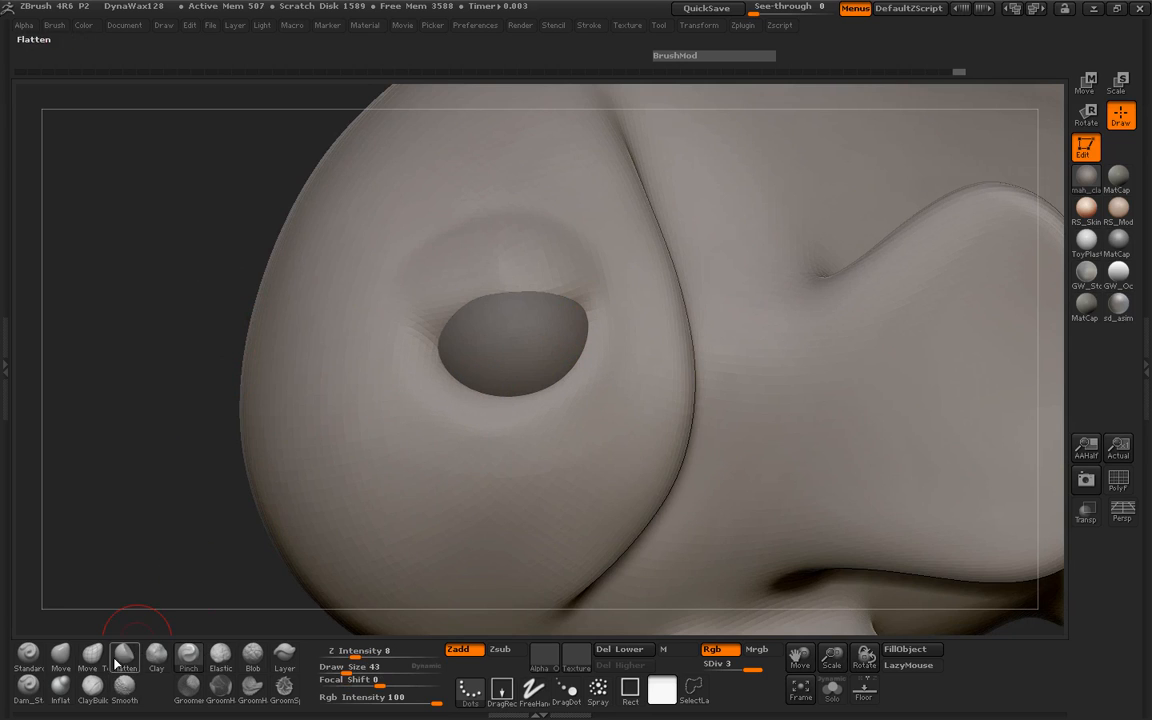
pyautogui.click(92, 685)
pyautogui.click(156, 652)
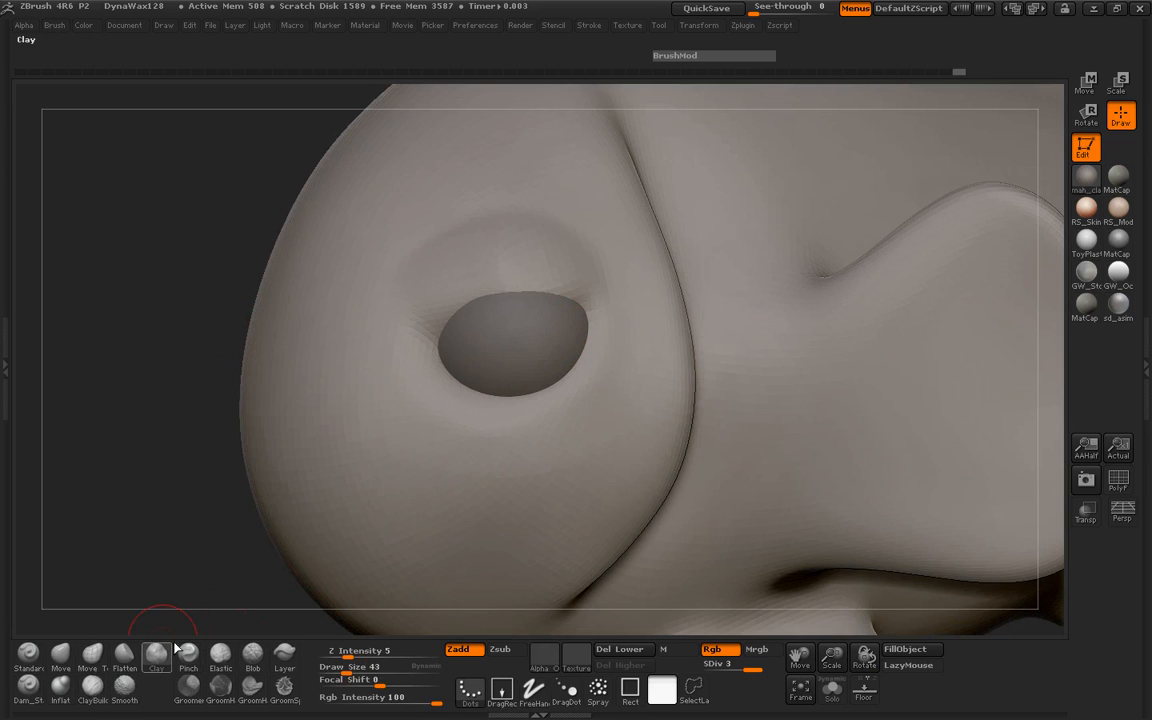
pyautogui.moveTo(432, 355)
pyautogui.mouseDown()
pyautogui.moveTo(455, 385)
pyautogui.moveTo(562, 374)
pyautogui.moveTo(446, 391)
pyautogui.moveTo(414, 346)
pyautogui.mouseUp()
pyautogui.moveTo(416, 350)
pyautogui.mouseDown()
pyautogui.moveTo(446, 391)
pyautogui.moveTo(572, 385)
pyautogui.moveTo(602, 318)
pyautogui.mouseUp()
# Step: Smooth the new clay around the lower eyelid, with the Smooth brush's Z Intensity set to 8
pyautogui.moveTo(581, 393)
pyautogui.keyDown('shift'); pyautogui.mouseDown()
pyautogui.moveTo(443, 411)
pyautogui.moveTo(449, 420)
pyautogui.mouseUp(); pyautogui.keyUp('shift')
pyautogui.keyDown('shift'); pyautogui.moveTo(407, 363); pyautogui.dragTo(586, 399); pyautogui.keyUp('shift')
pyautogui.keyDown('shift'); pyautogui.moveTo(352, 652); pyautogui.dragTo(355, 652); pyautogui.keyUp('shift')
pyautogui.keyDown('shift'); pyautogui.moveTo(430, 361); pyautogui.dragTo(527, 424); pyautogui.keyUp('shift')
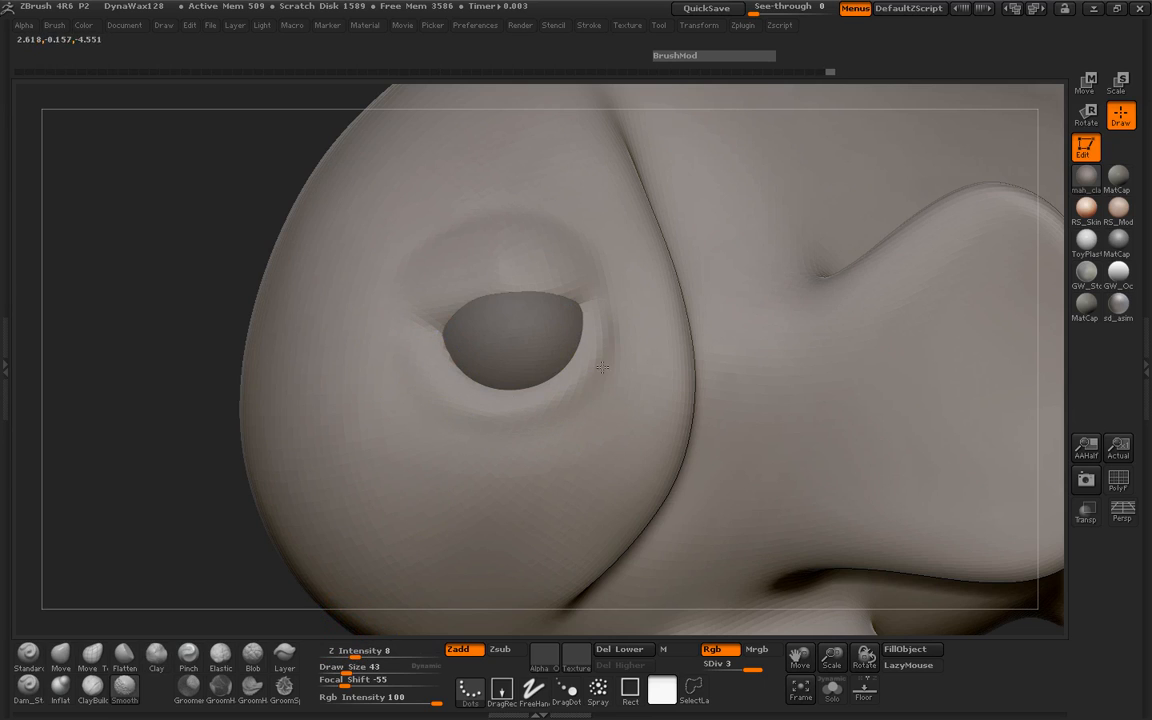
# Step: Define the upper eyelid's edge with the Standard brush at Z Intensity 6, undoing the first, stronger stroke
pyautogui.click(40, 653)
pyautogui.moveTo(384, 653); pyautogui.dragTo(367, 653)
pyautogui.press('l')
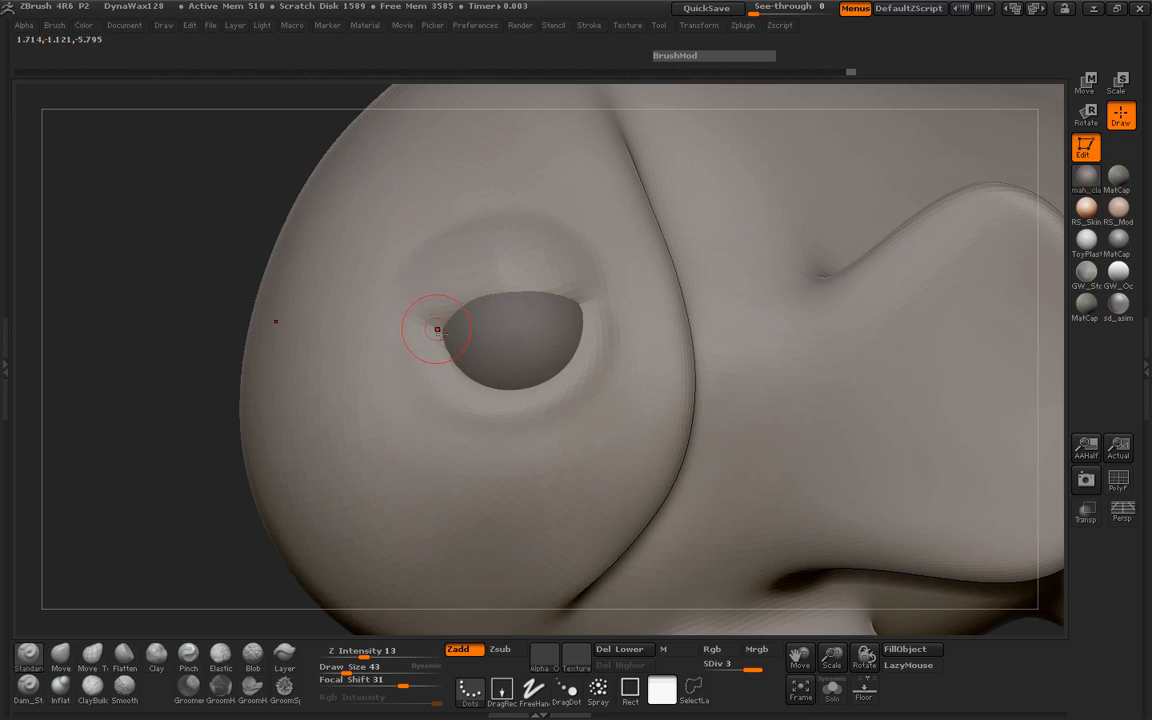
pyautogui.moveTo(434, 327); pyautogui.dragTo(490, 291)
pyautogui.hotkey('ctrl', 'z')
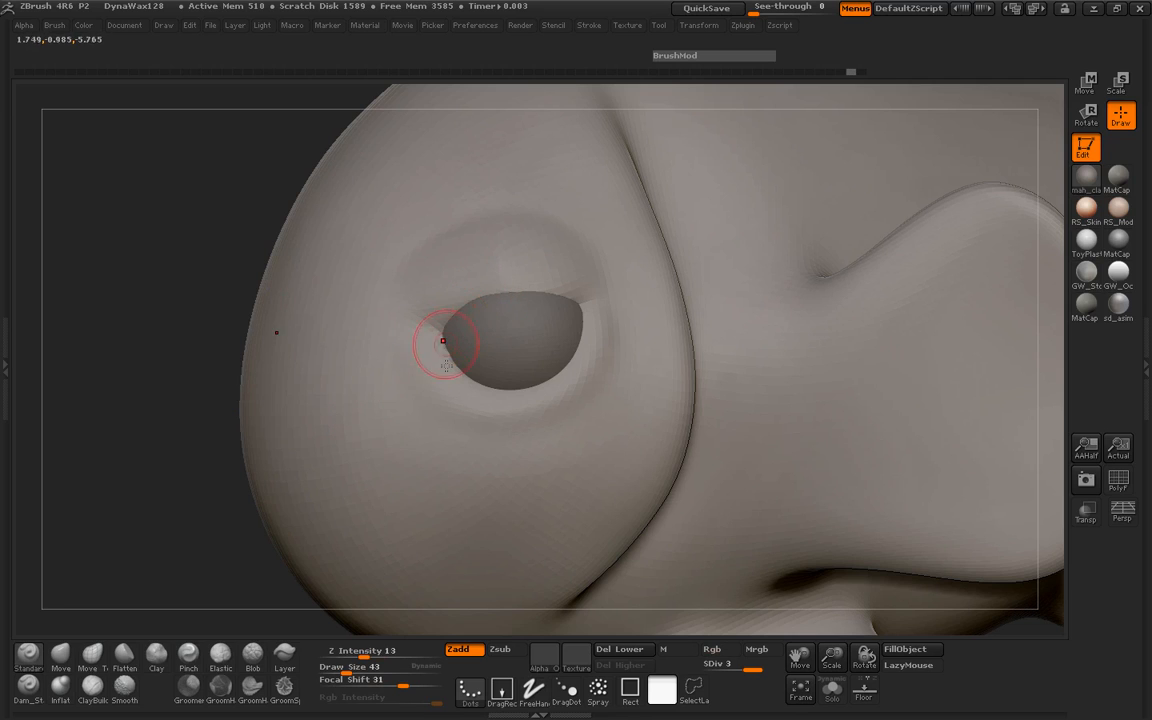
pyautogui.moveTo(368, 655); pyautogui.dragTo(359, 655)
pyautogui.moveTo(565, 301); pyautogui.dragTo(581, 315)
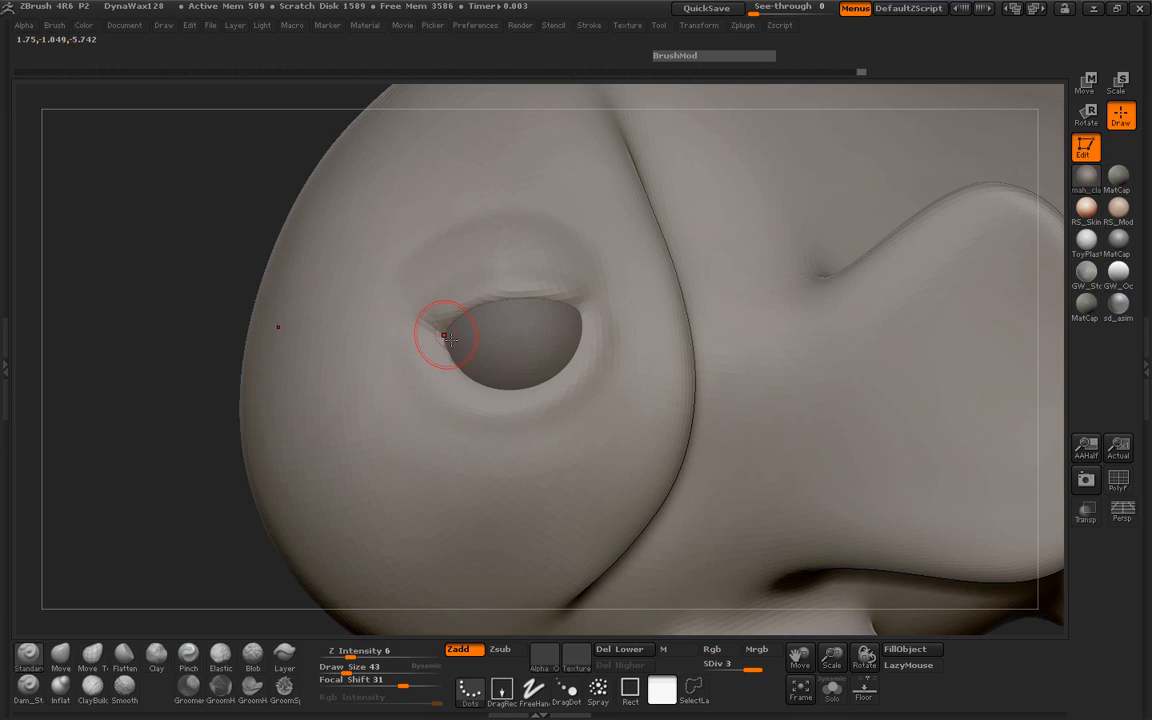
# Step: Raise a thin rim along the lower eyelid, from one eye corner to the other, with the Standard brush
pyautogui.moveTo(442, 335)
pyautogui.mouseDown()
pyautogui.moveTo(453, 360)
pyautogui.moveTo(563, 380)
pyautogui.moveTo(587, 350)
pyautogui.mouseUp()
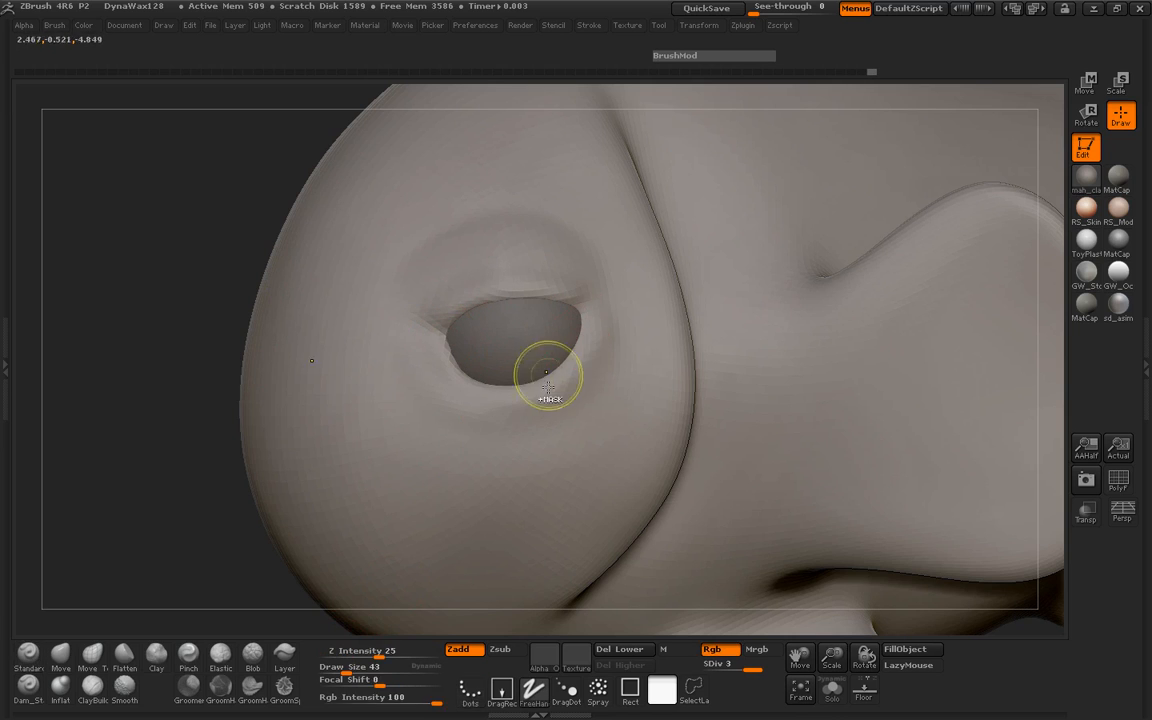
pyautogui.keyDown('ctrl'); pyautogui.moveTo(500, 358); pyautogui.dragTo(491, 360, button='right'); pyautogui.keyUp('ctrl')
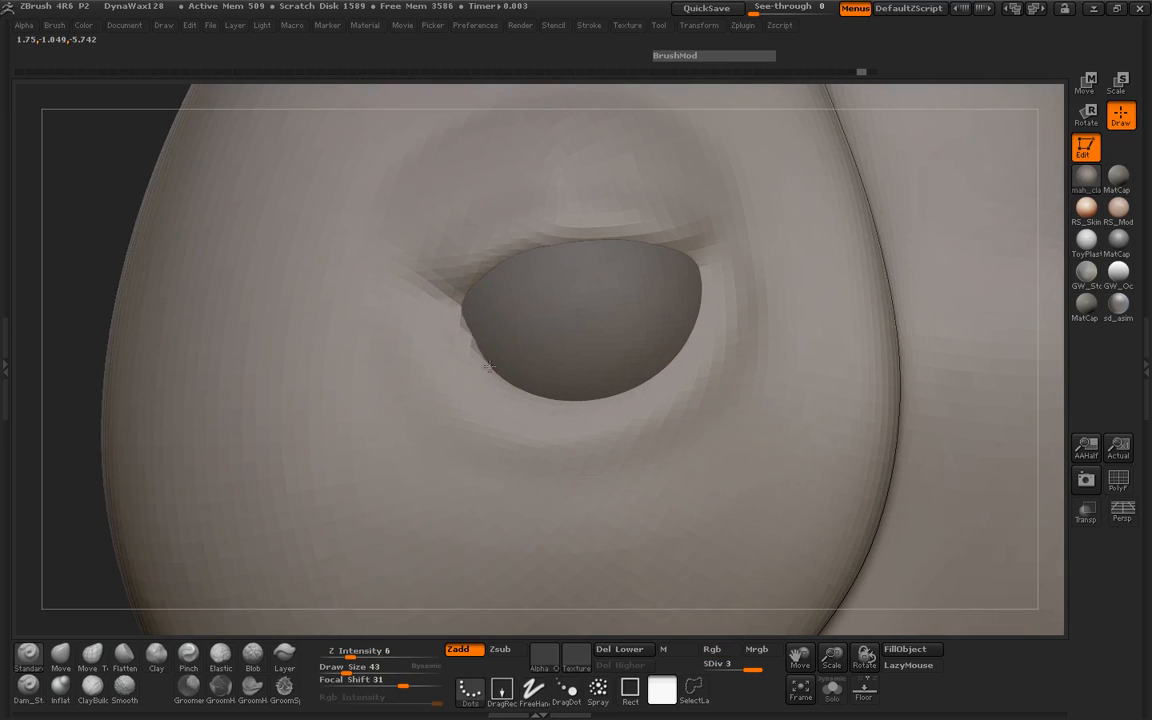
pyautogui.moveTo(700, 313); pyautogui.dragTo(705, 303)
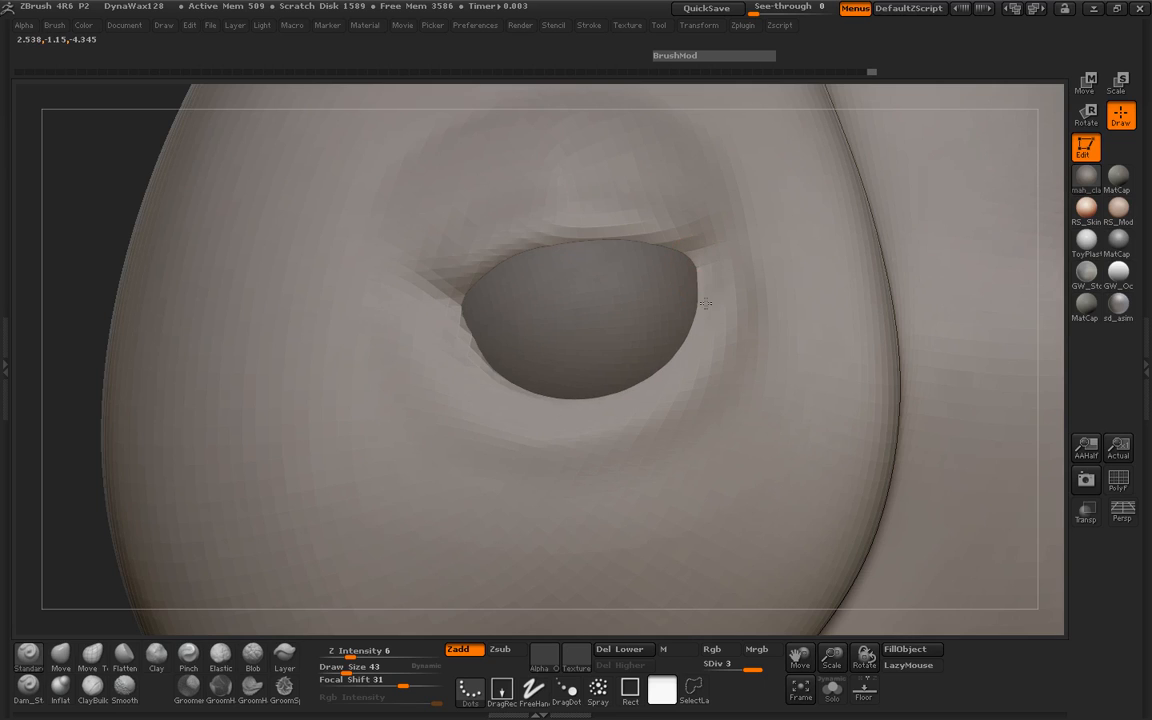
pyautogui.moveTo(557, 409)
pyautogui.mouseDown()
pyautogui.moveTo(420, 300)
pyautogui.moveTo(430, 320)
pyautogui.moveTo(625, 400)
pyautogui.mouseUp()
pyautogui.moveTo(698, 291)
pyautogui.mouseDown()
pyautogui.moveTo(625, 265)
pyautogui.moveTo(565, 355)
pyautogui.moveTo(475, 356)
pyautogui.moveTo(520, 372)
pyautogui.moveTo(706, 280)
pyautogui.mouseUp()
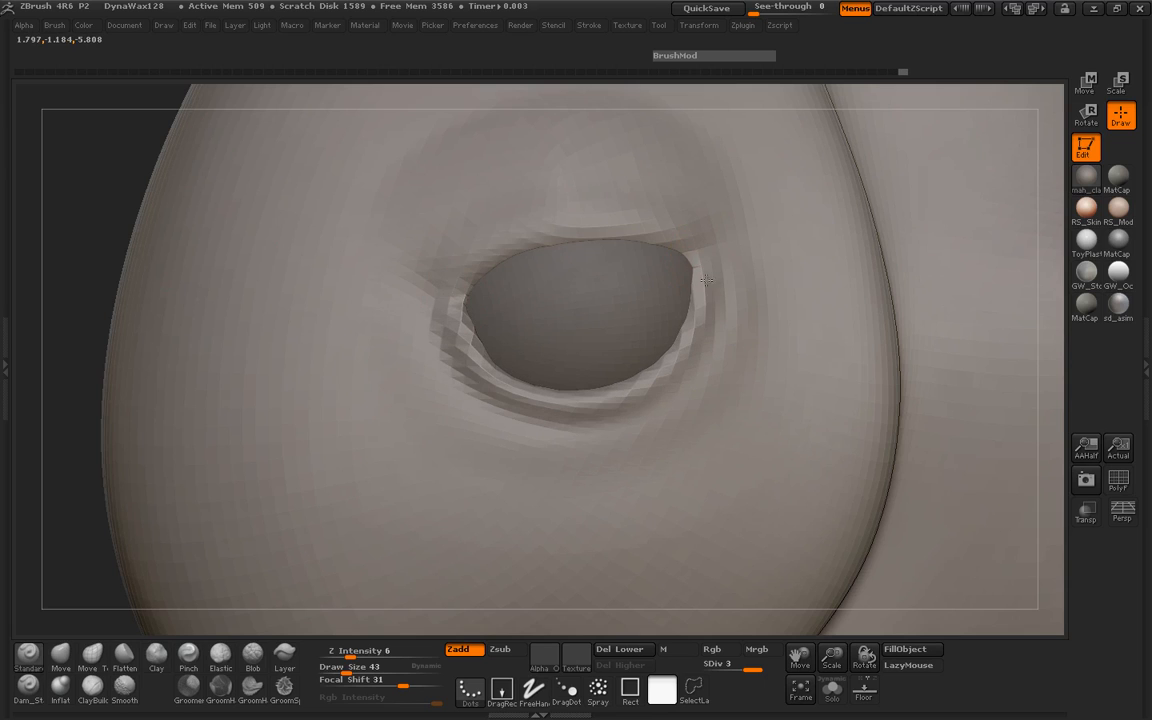
# Step: Subdivide the fish to level 4, then smooth the lower rim and refine the upper eyelid's edge
pyautogui.hotkey('ctrl', 'd')
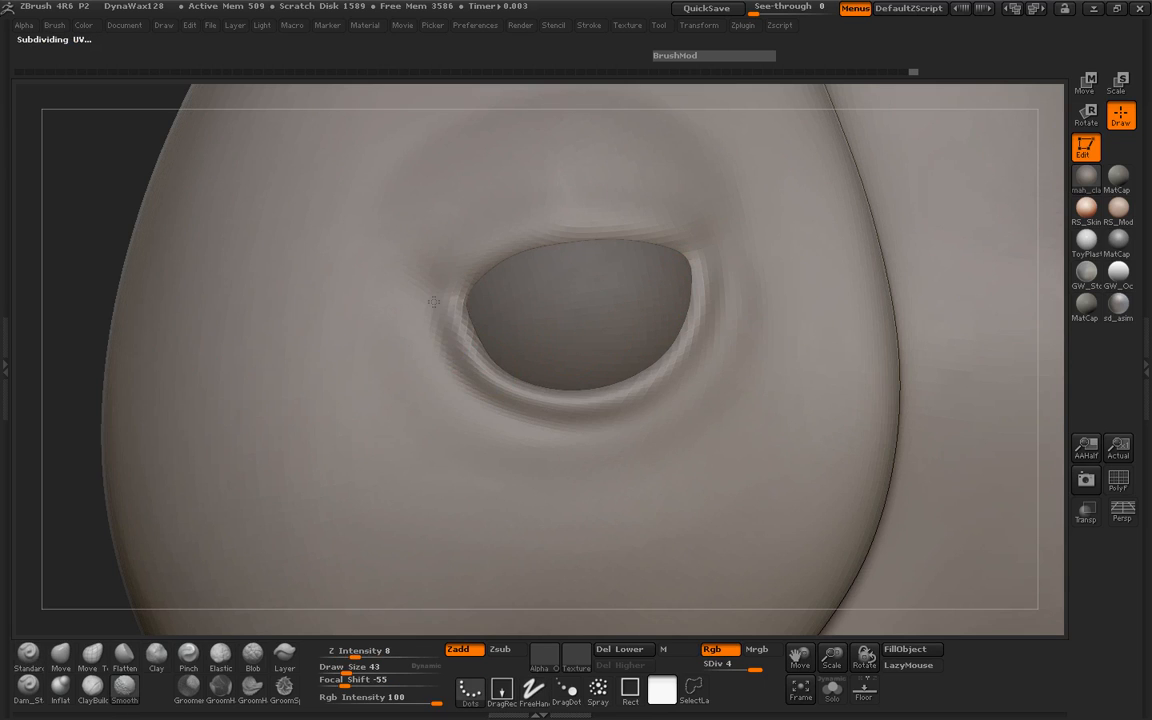
pyautogui.keyDown('shift'); pyautogui.moveTo(616, 423); pyautogui.dragTo(600, 397); pyautogui.keyUp('shift')
pyautogui.keyDown('shift'); pyautogui.moveTo(472, 303); pyautogui.dragTo(470, 297); pyautogui.keyUp('shift')
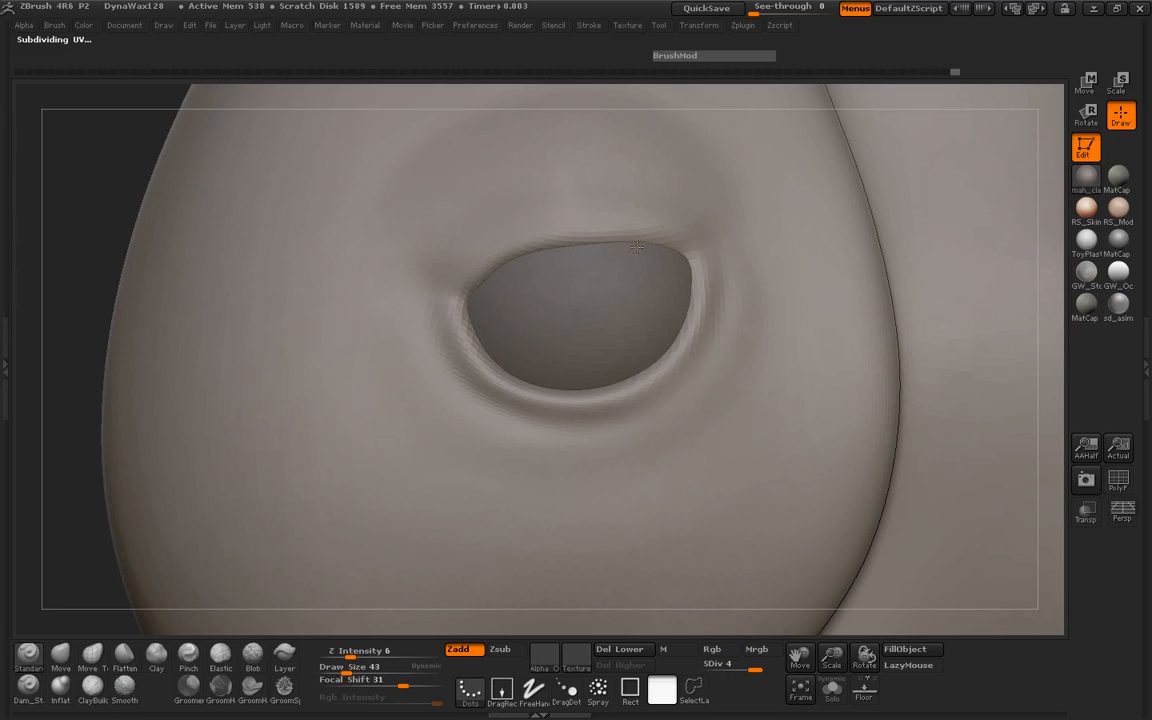
pyautogui.keyDown('shift'); pyautogui.moveTo(475, 298); pyautogui.dragTo(538, 256); pyautogui.keyUp('shift')
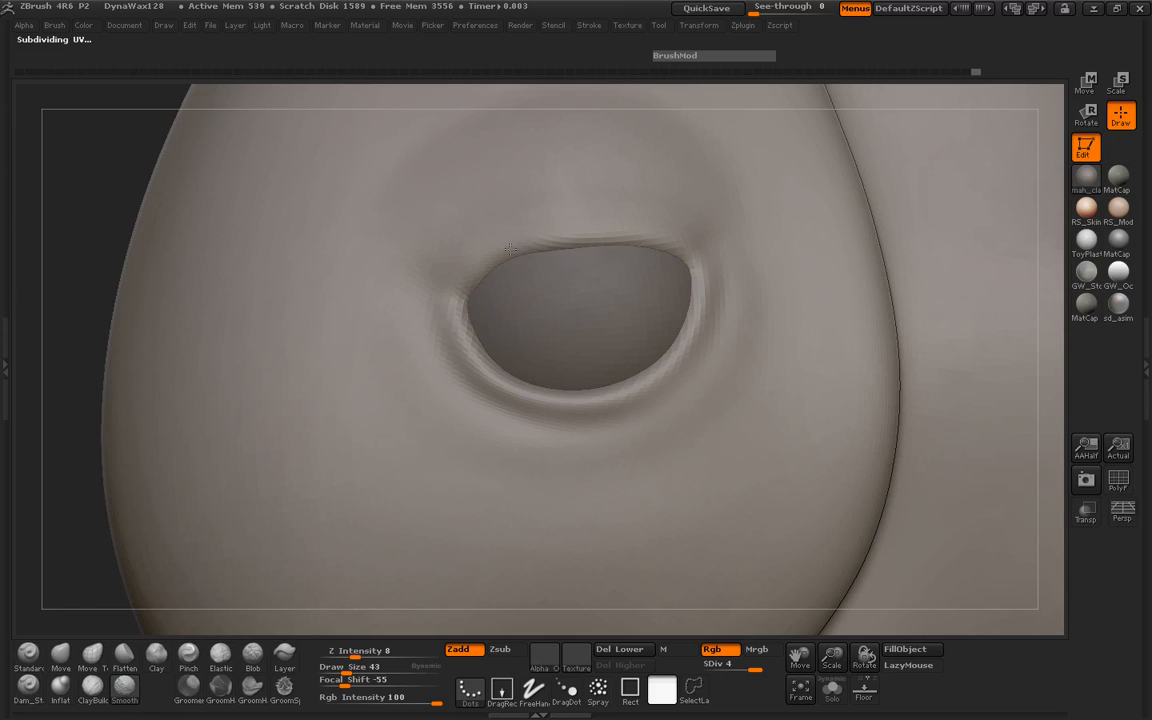
# Step: Mask the eyelid rim all around the eyeball at Draw Size 37, replacing a first wider mask stroke
pyautogui.press('space')
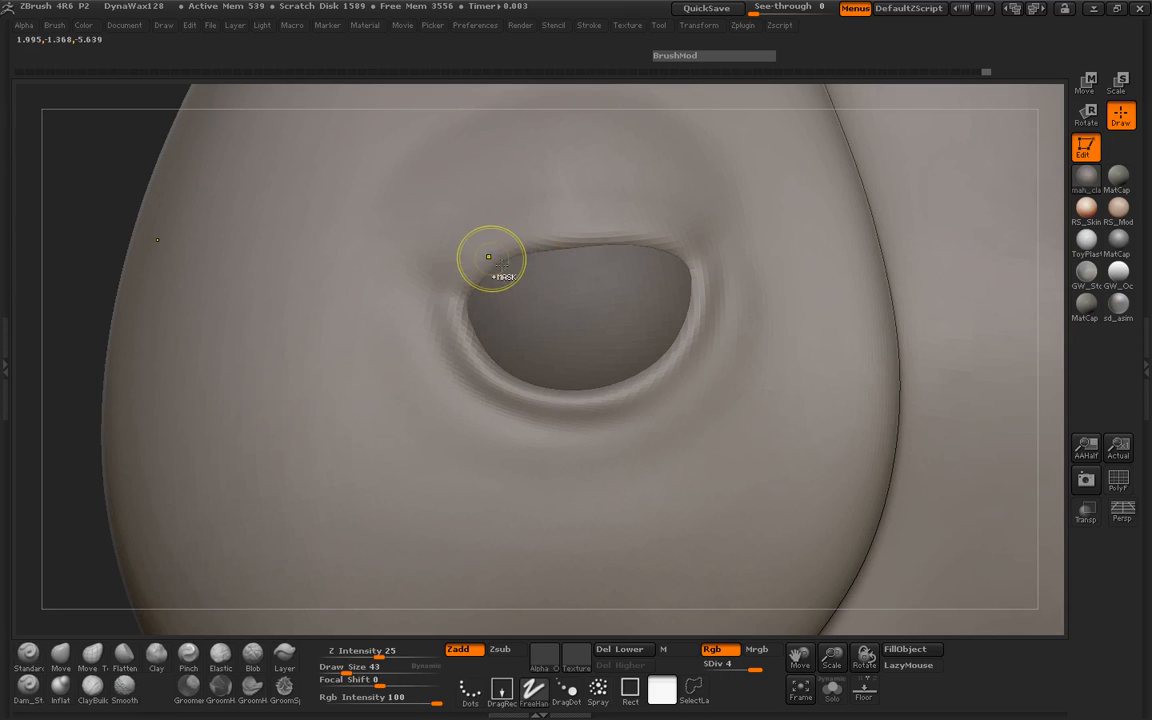
pyautogui.moveTo(489, 257); pyautogui.dragTo(661, 249)
pyautogui.hotkey('ctrl', 'z')
pyautogui.press('space')
pyautogui.moveTo(530, 252)
pyautogui.mouseDown()
pyautogui.moveTo(568, 216)
pyautogui.moveTo(638, 238)
pyautogui.moveTo(640, 375)
pyautogui.moveTo(480, 375)
pyautogui.moveTo(448, 305)
pyautogui.moveTo(494, 277)
pyautogui.mouseUp()
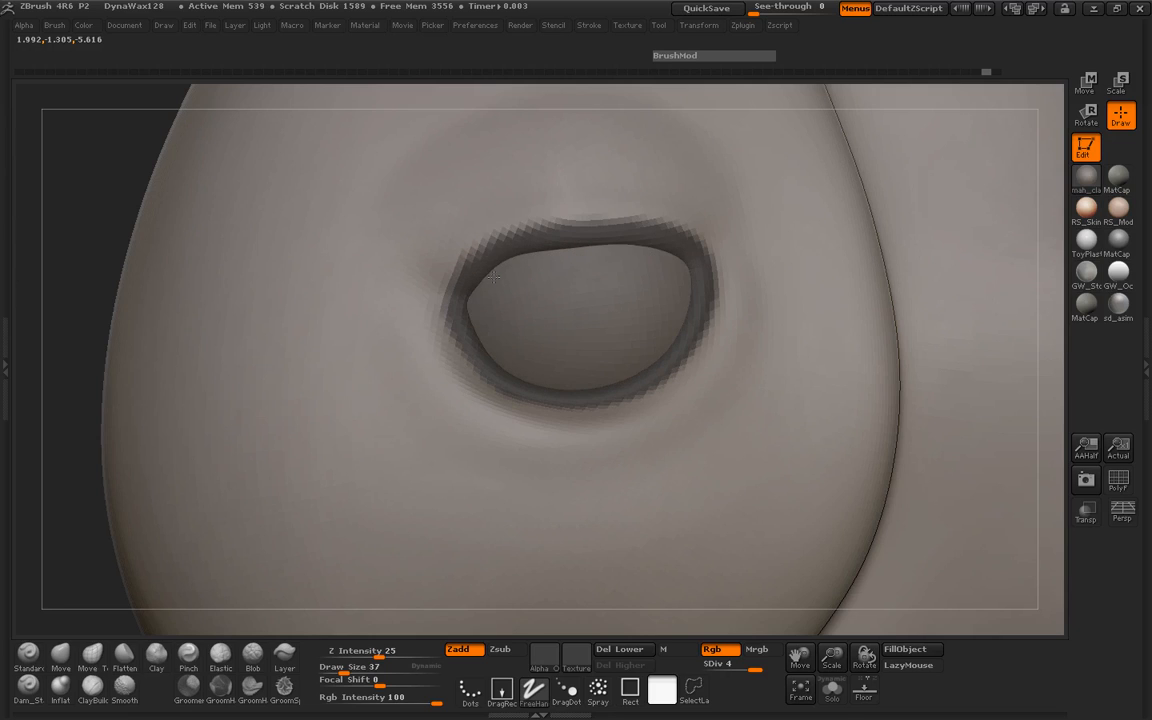
pyautogui.moveTo(473, 334)
pyautogui.keyDown('ctrl'); pyautogui.mouseDown()
pyautogui.moveTo(500, 385)
pyautogui.moveTo(658, 376)
pyautogui.mouseUp(); pyautogui.keyUp('ctrl')
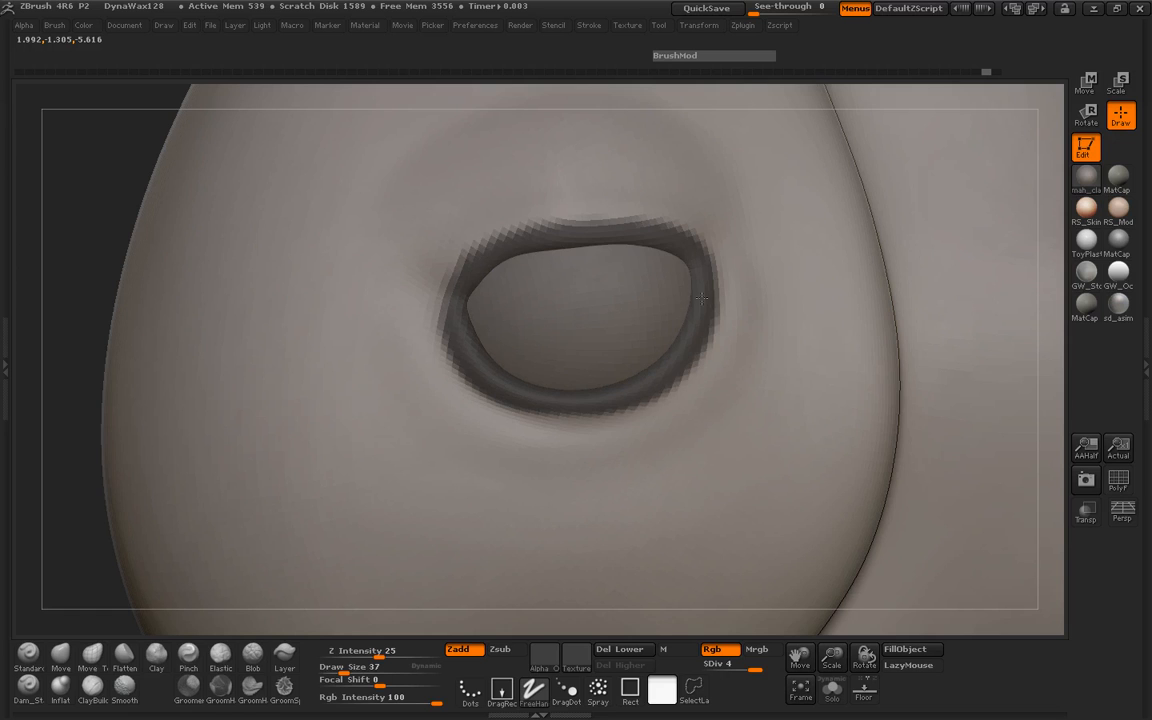
# Step: Build up a broad ring of volume around the masked eyelid rim with the ClayBuildup brush at Draw Size 106 and Z Intensity 8
pyautogui.keyDown('ctrl'); pyautogui.moveTo(620, 282); pyautogui.dragTo(650, 335, button='right'); pyautogui.keyUp('ctrl')
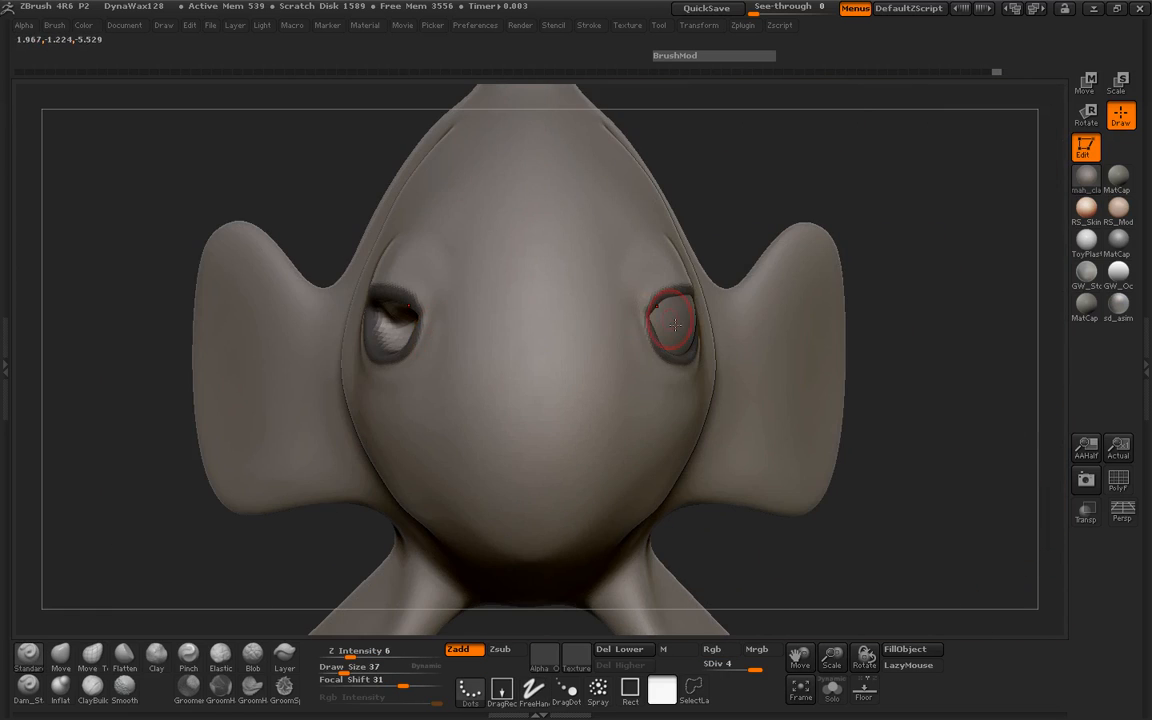
pyautogui.moveTo(832, 321); pyautogui.dragTo(562, 250, button='right')
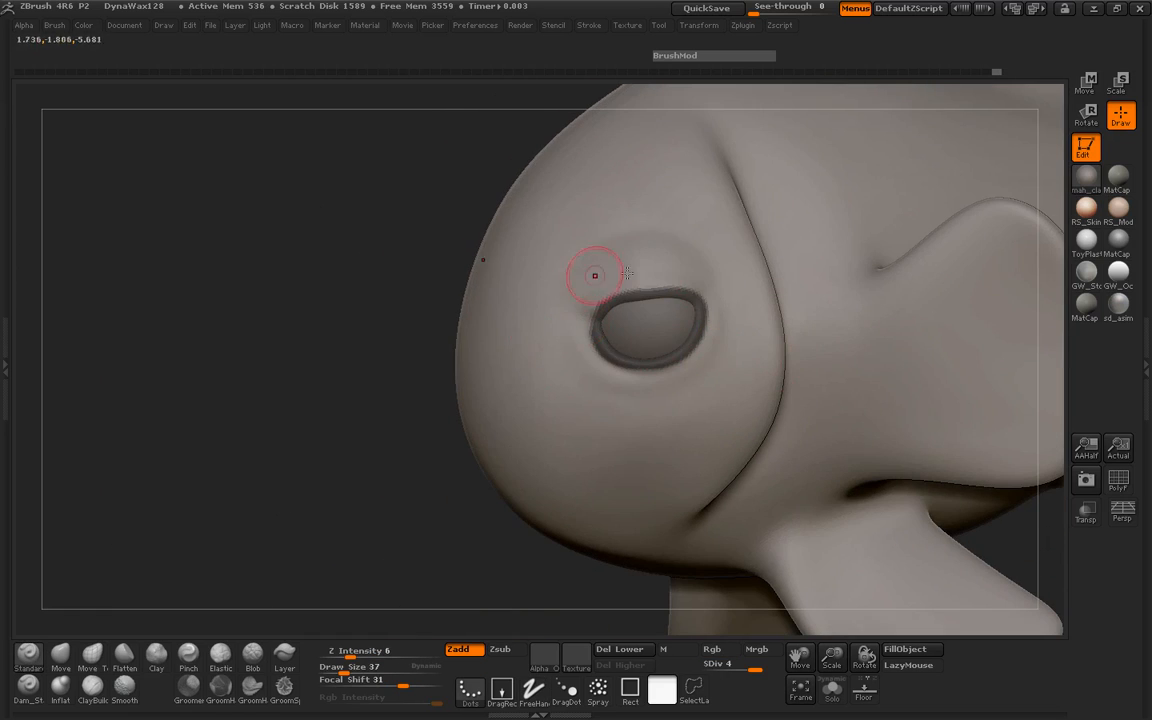
pyautogui.hotkey('ctrl', 'z')
pyautogui.keyDown('ctrl'); pyautogui.moveTo(345, 401); pyautogui.dragTo(463, 412, button='right'); pyautogui.keyUp('ctrl')
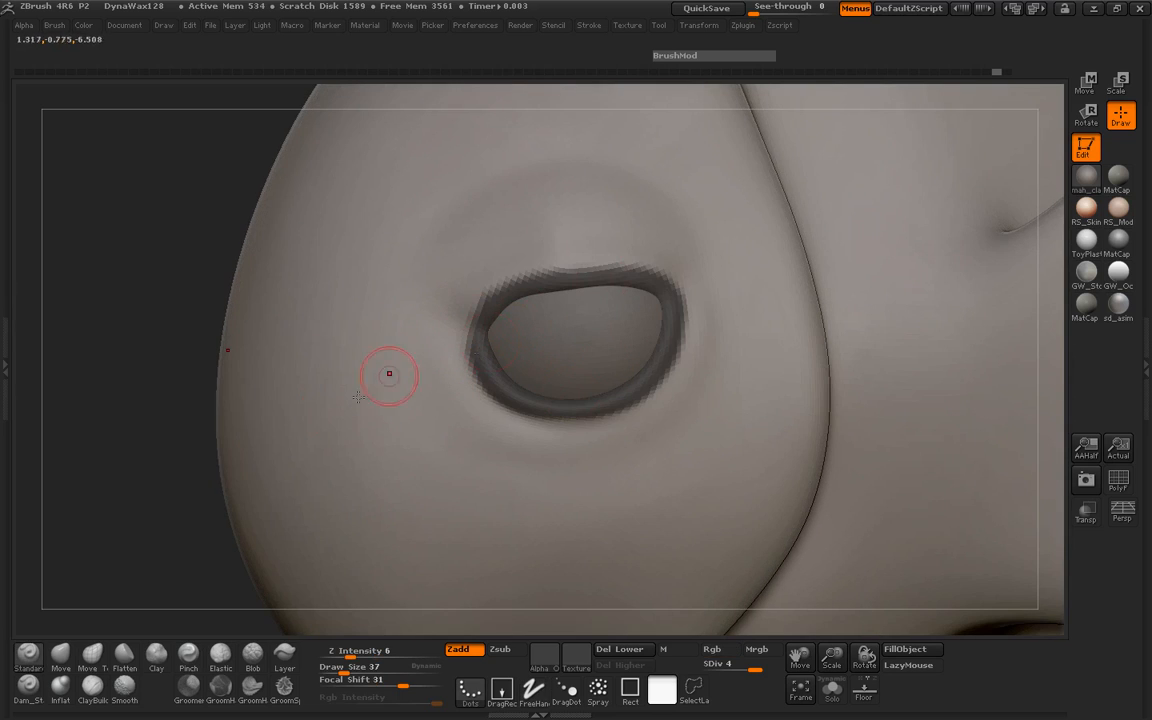
pyautogui.click(92, 685)
pyautogui.press('space')
pyautogui.moveTo(441, 367); pyautogui.dragTo(446, 367)
pyautogui.moveTo(393, 326)
pyautogui.mouseDown()
pyautogui.moveTo(456, 430)
pyautogui.moveTo(648, 452)
pyautogui.moveTo(715, 402)
pyautogui.mouseUp()
pyautogui.hotkey('ctrl', 'z')
pyautogui.press('space')
pyautogui.moveTo(430, 442); pyautogui.dragTo(470, 442)
pyautogui.moveTo(350, 380)
pyautogui.mouseDown()
pyautogui.moveTo(375, 420)
pyautogui.moveTo(670, 425)
pyautogui.moveTo(729, 329)
pyautogui.moveTo(385, 390)
pyautogui.moveTo(429, 237)
pyautogui.moveTo(540, 160)
pyautogui.moveTo(715, 283)
pyautogui.moveTo(599, 211)
pyautogui.moveTo(358, 298)
pyautogui.mouseUp()
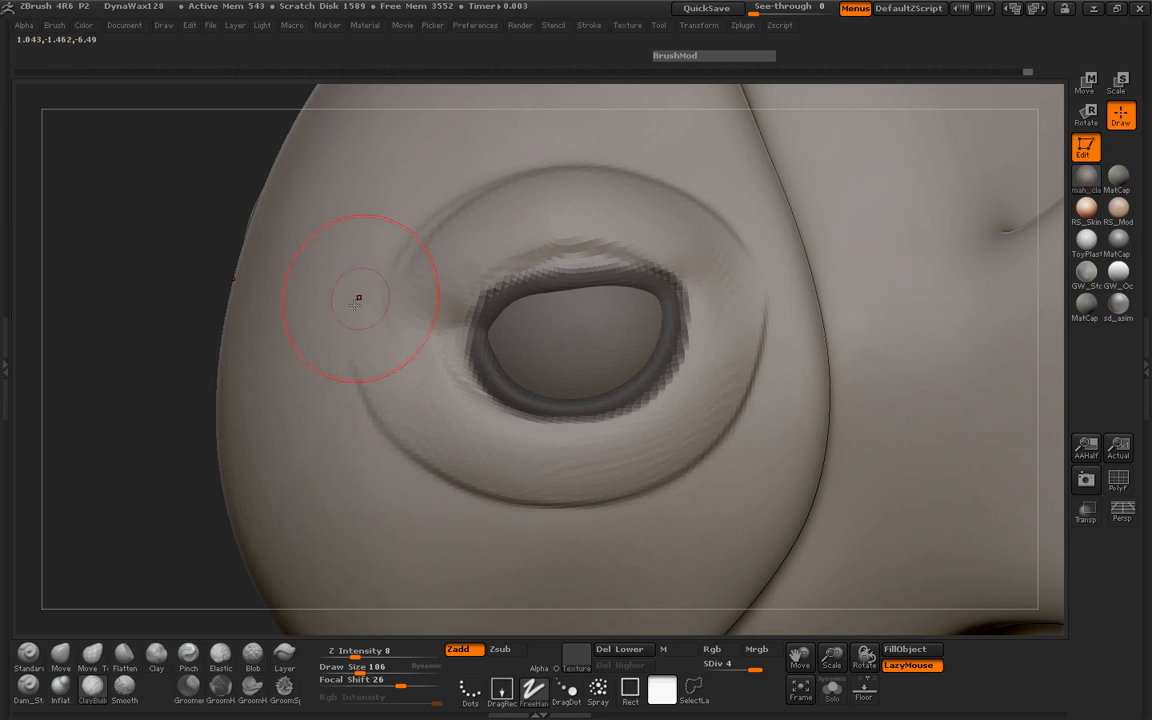
# Step: Smooth the outer edge of the volume ring around the eye with the Smooth brush, raising its Z Intensity to 24
pyautogui.keyDown('shift'); pyautogui.moveTo(368, 240); pyautogui.dragTo(475, 234); pyautogui.keyUp('shift')
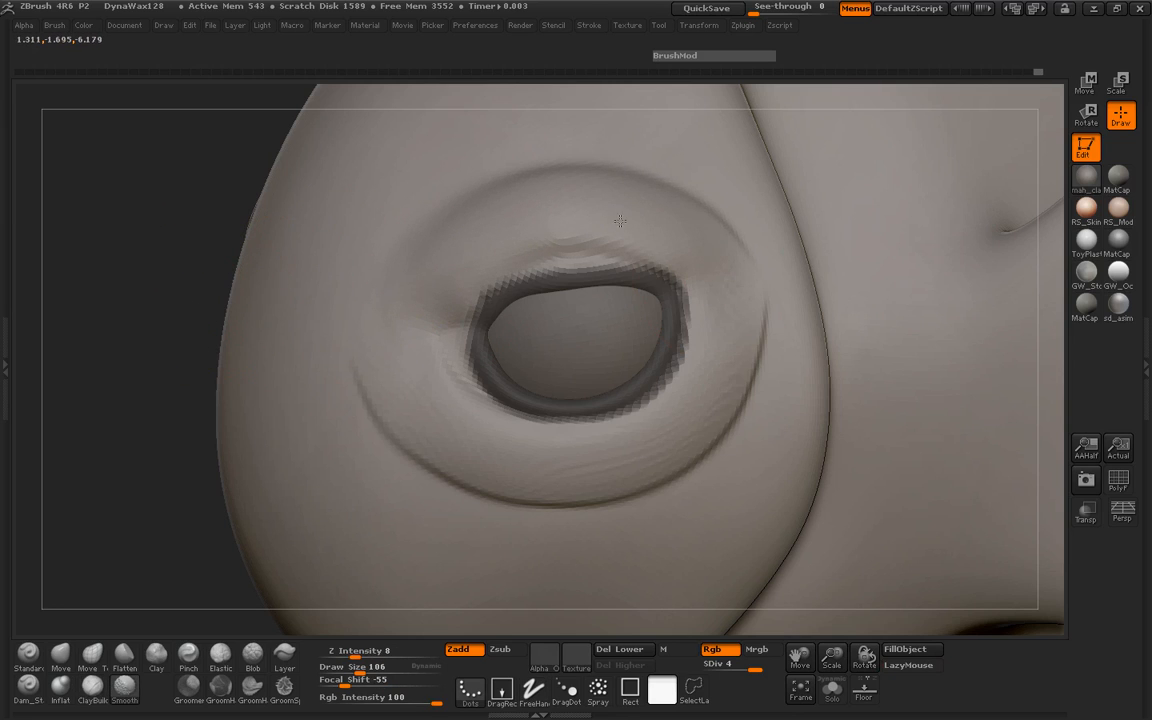
pyautogui.keyDown('shift'); pyautogui.moveTo(763, 332); pyautogui.dragTo(725, 450); pyautogui.keyUp('shift')
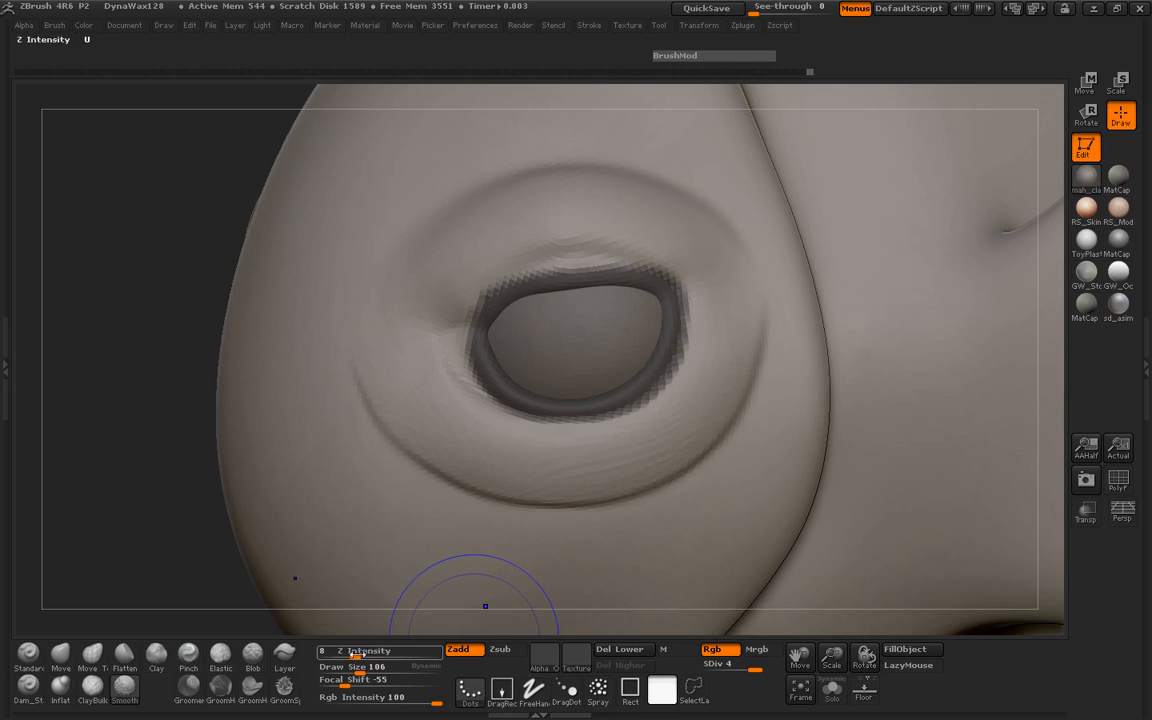
pyautogui.keyDown('shift'); pyautogui.moveTo(356, 656); pyautogui.dragTo(378, 656); pyautogui.keyUp('shift')
pyautogui.keyDown('shift'); pyautogui.moveTo(368, 388); pyautogui.dragTo(390, 418); pyautogui.keyUp('shift')
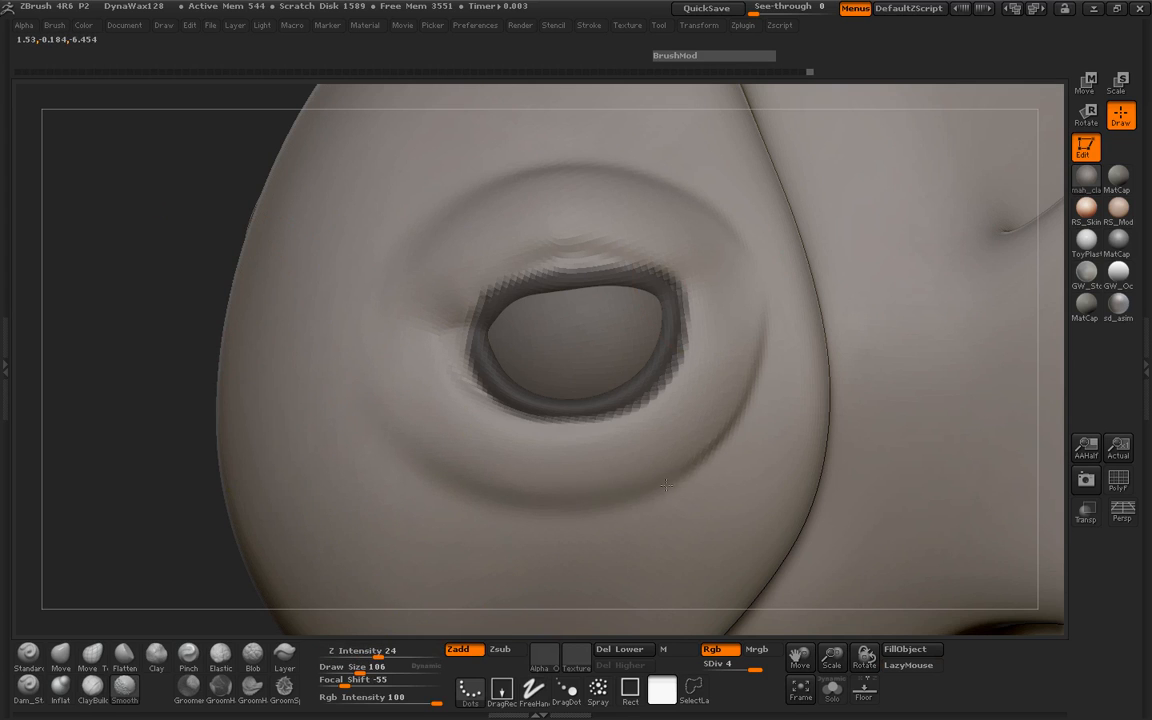
pyautogui.keyDown('shift'); pyautogui.moveTo(422, 447); pyautogui.dragTo(374, 392); pyautogui.keyUp('shift')
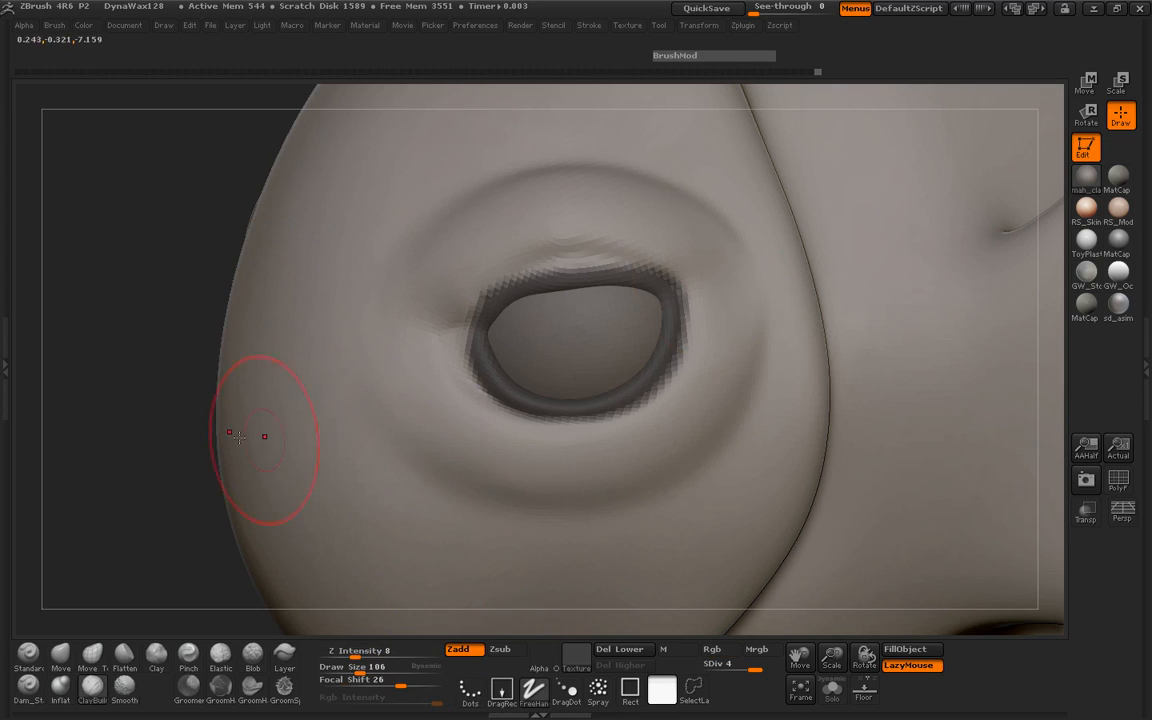
pyautogui.moveTo(120, 420); pyautogui.dragTo(225, 368)
pyautogui.moveTo(873, 412)
pyautogui.mouseDown()
pyautogui.moveTo(121, 406)
pyautogui.moveTo(302, 420)
pyautogui.mouseUp()
pyautogui.moveTo(872, 476); pyautogui.dragTo(808, 478)
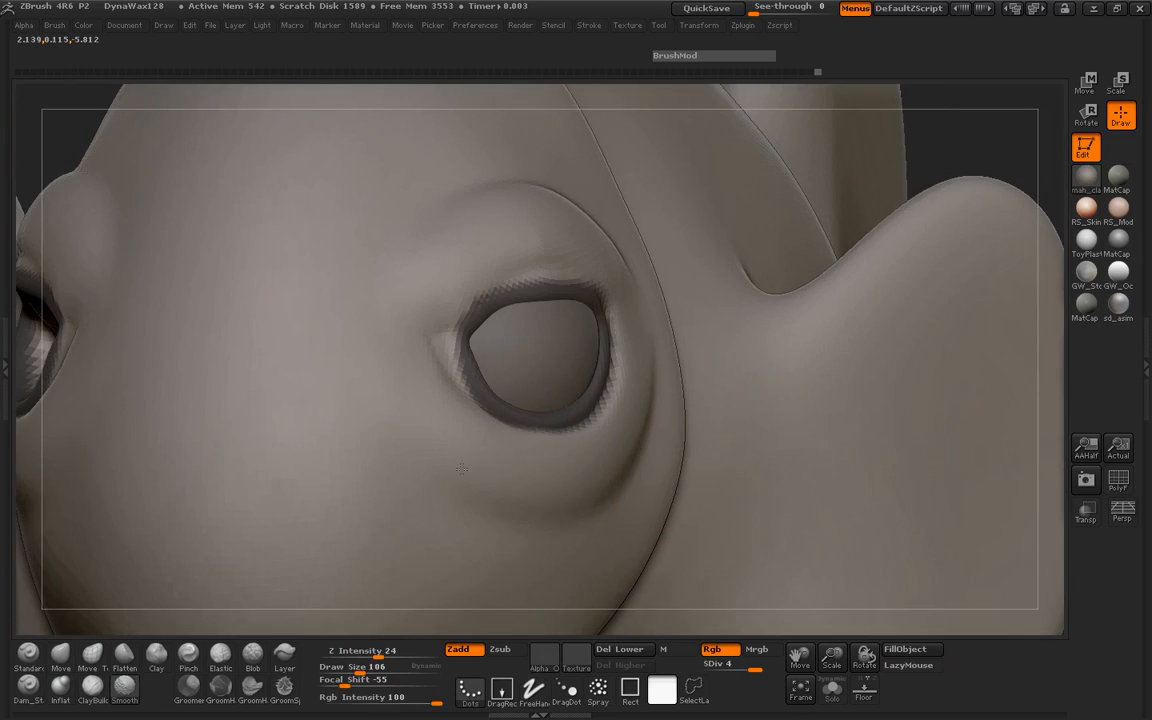
pyautogui.moveTo(1010, 126); pyautogui.dragTo(680, 208)
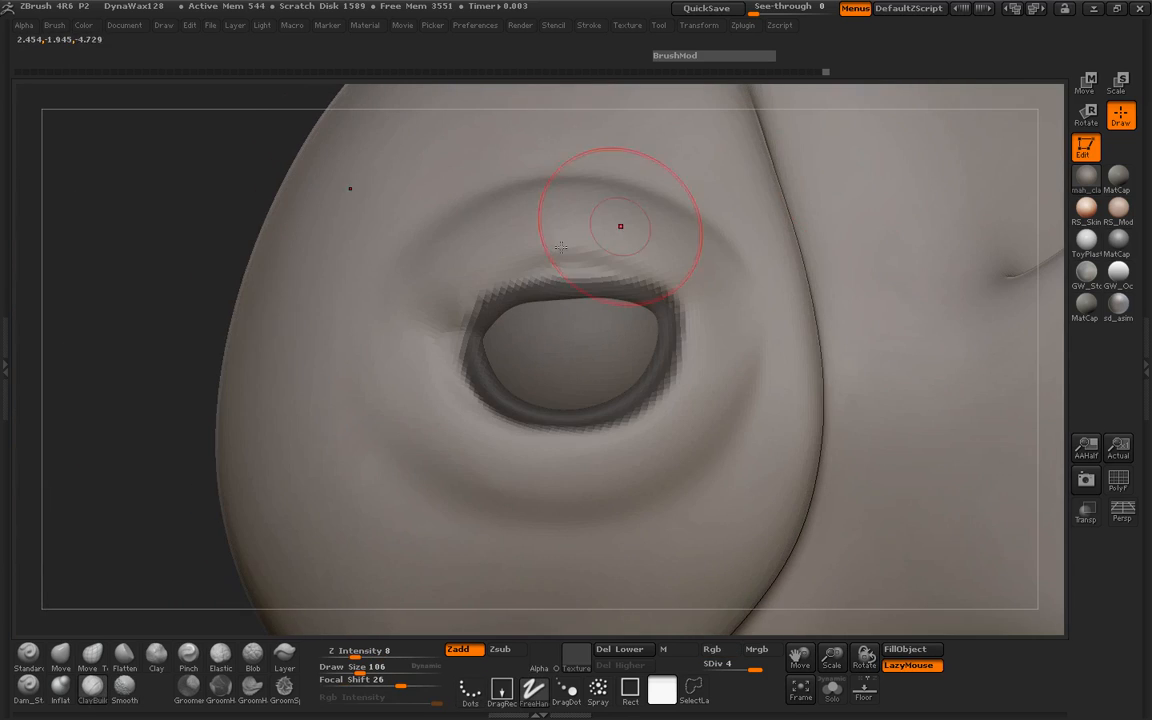
# Step: Invert the mask and thicken the upper eyelid rim with the Inflate brush at Draw Size 55 and Z Intensity 4
pyautogui.keyDown('ctrl'); pyautogui.click(145, 303); pyautogui.keyUp('ctrl')
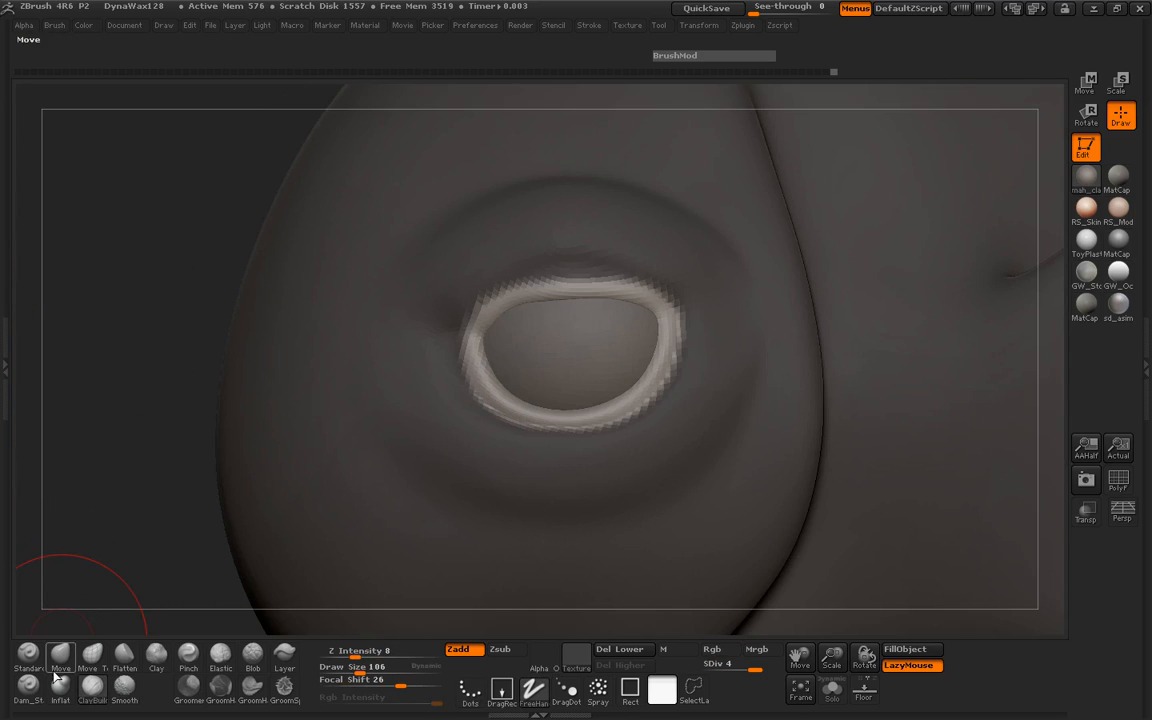
pyautogui.click(86, 690)
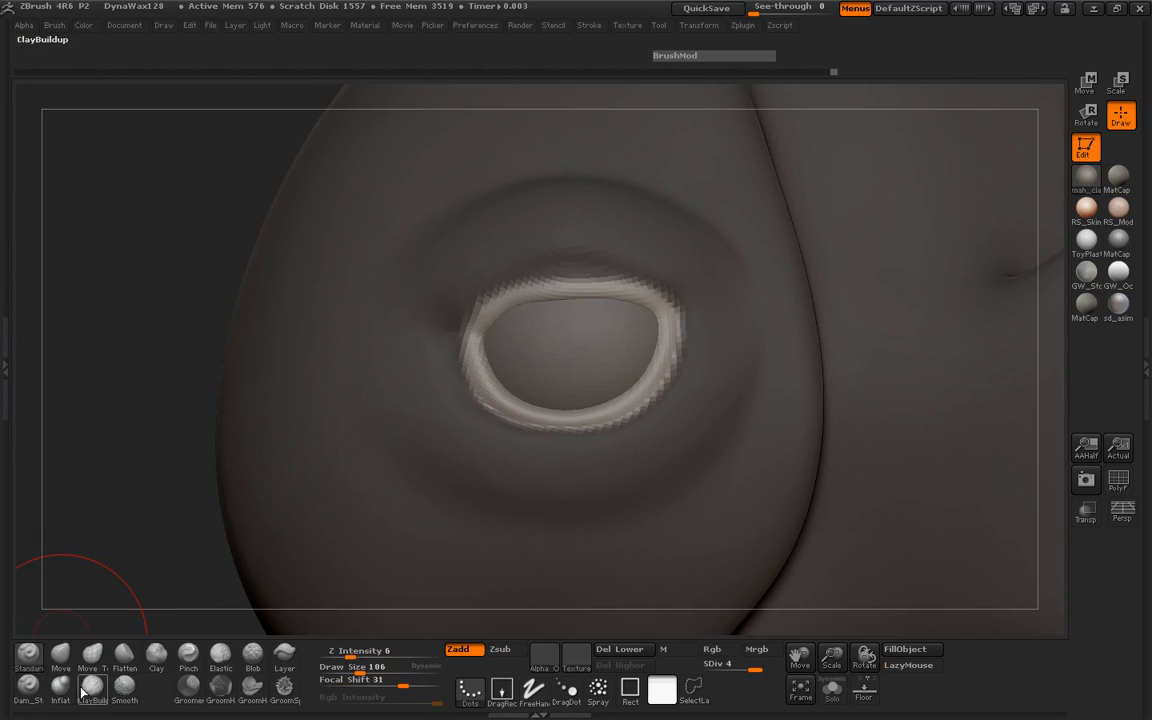
pyautogui.click(63, 689)
pyautogui.press('space')
pyautogui.moveTo(512, 339); pyautogui.dragTo(507, 339)
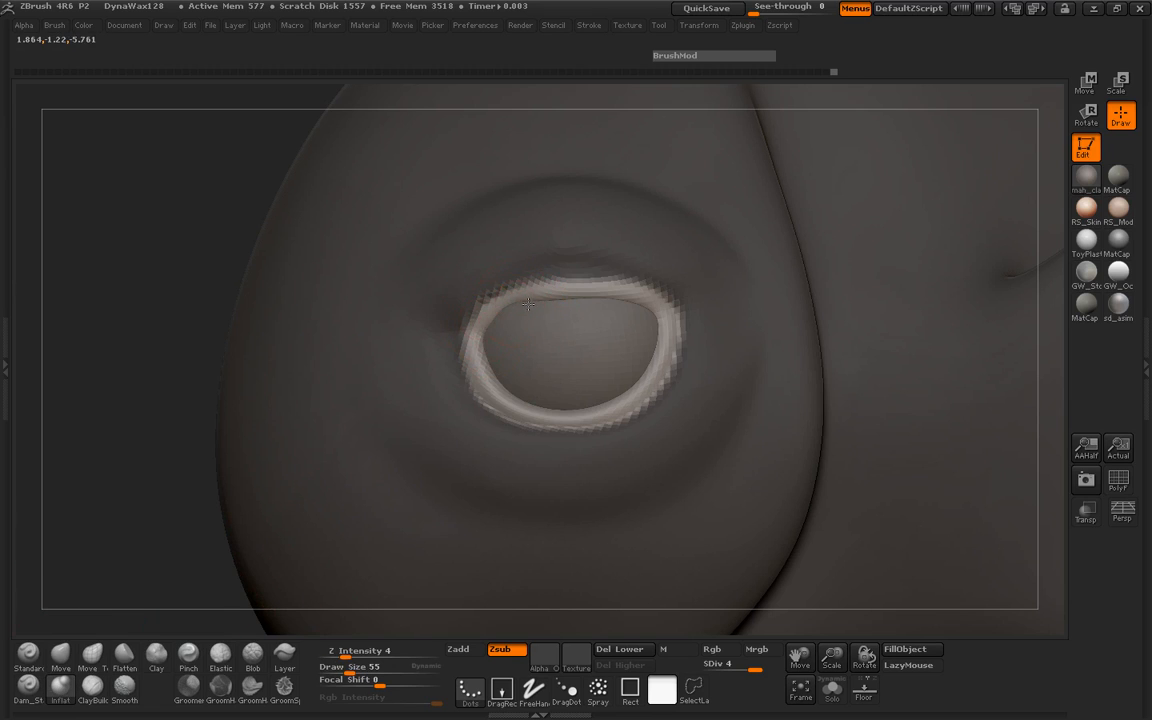
pyautogui.click(460, 650)
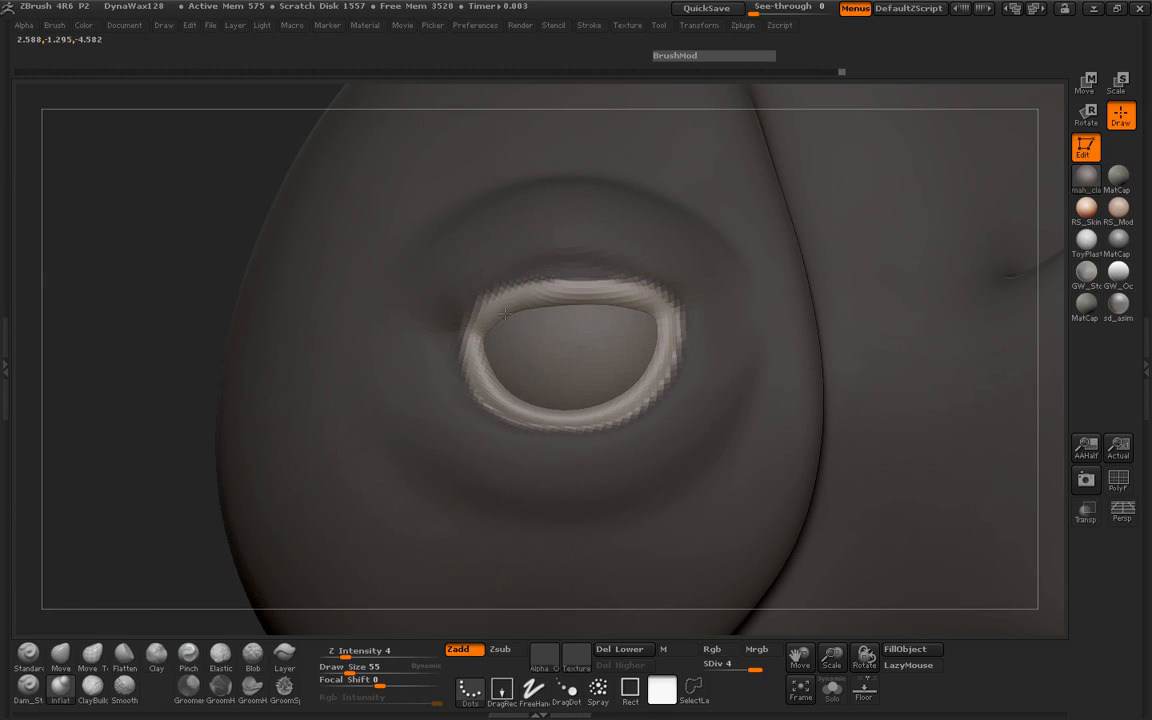
pyautogui.moveTo(505, 314)
pyautogui.mouseDown()
pyautogui.moveTo(476, 328)
pyautogui.moveTo(568, 298)
pyautogui.mouseUp()
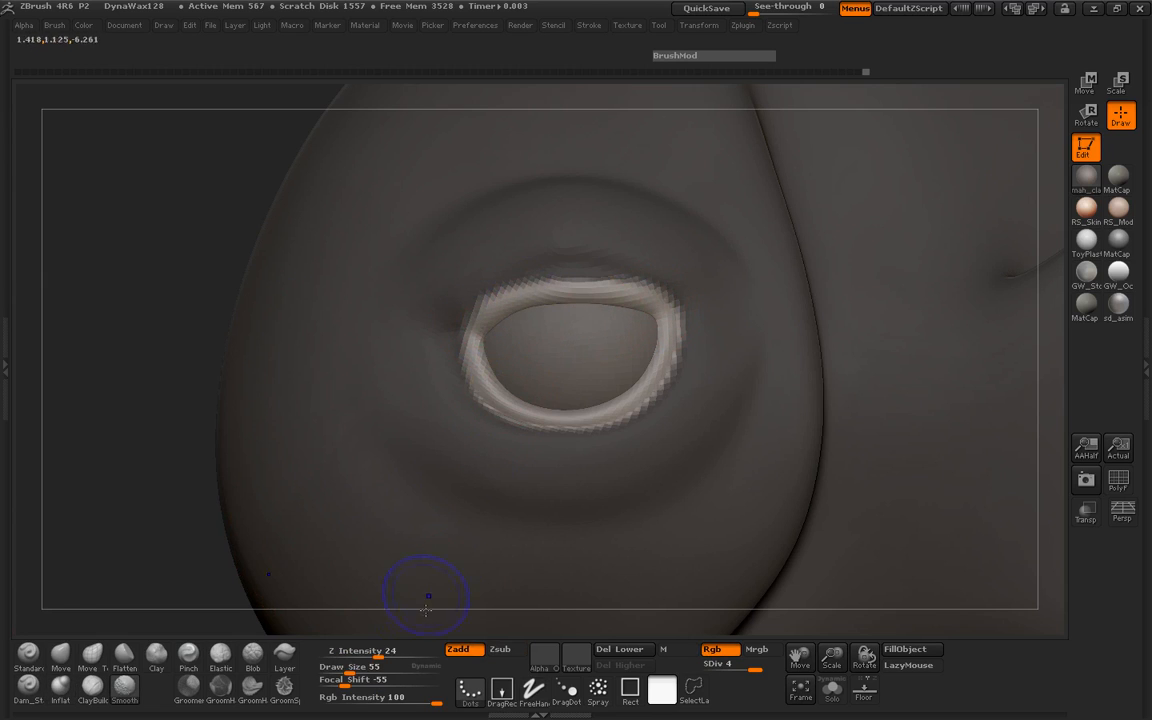
# Step: Undo the last smoothing stroke, smooth the eyelid rim at Z Intensity 4 instead, and clear the mask
pyautogui.hotkey('ctrl', 'z')
pyautogui.click(346, 656)
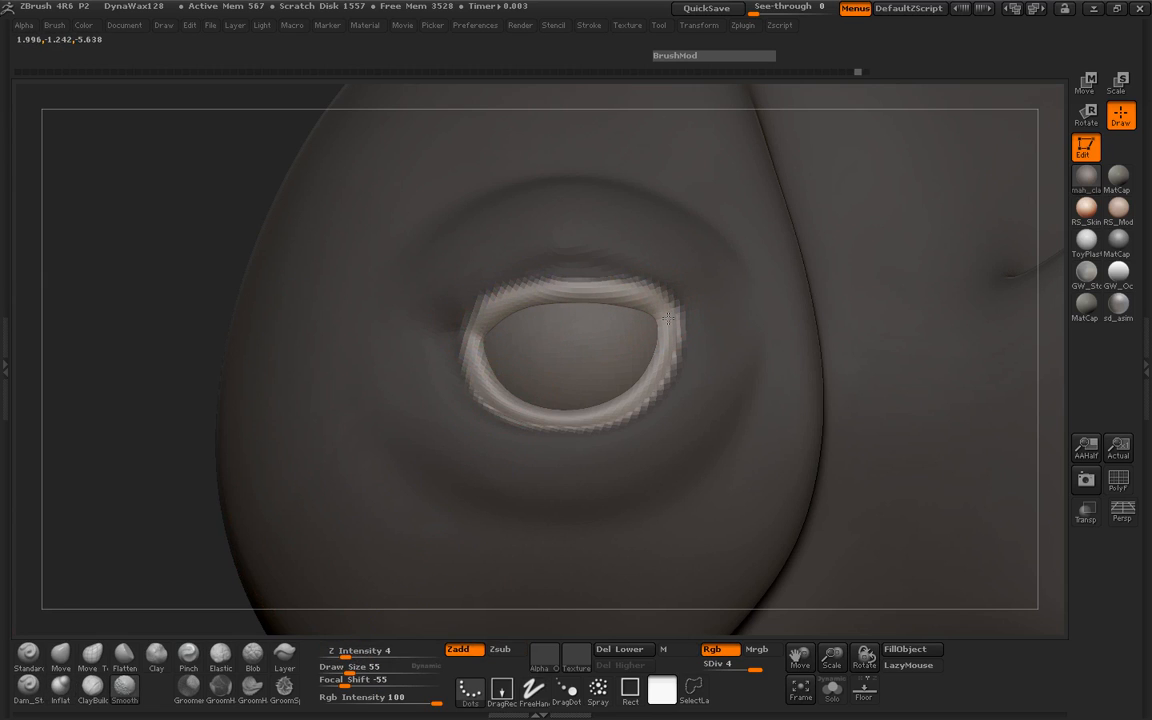
pyautogui.moveTo(147, 321)
pyautogui.mouseDown()
pyautogui.moveTo(159, 380)
pyautogui.moveTo(190, 370)
pyautogui.mouseUp()
pyautogui.moveTo(491, 288)
pyautogui.keyDown('shift'); pyautogui.mouseDown()
pyautogui.moveTo(558, 260)
pyautogui.moveTo(679, 311)
pyautogui.mouseUp(); pyautogui.keyUp('shift')
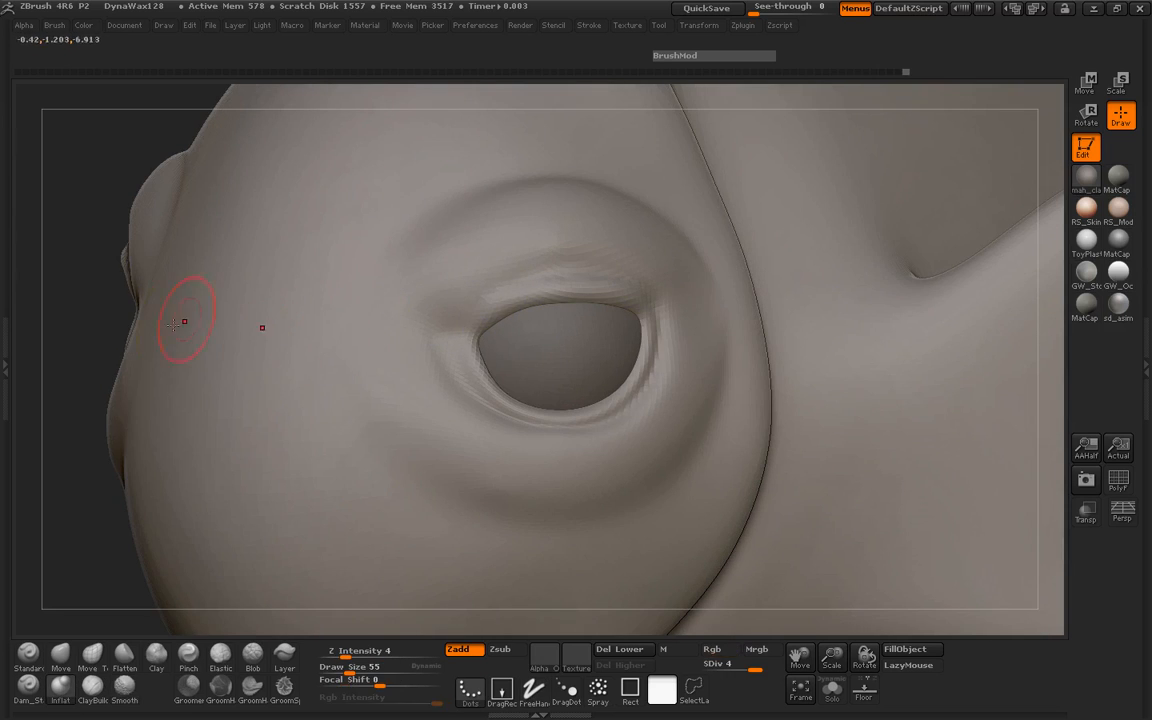
# Step: Carve a crease above the upper eyelid and around the lower rim with the Dam_Standard brush at Z Intensity 10
pyautogui.moveTo(71, 356)
pyautogui.mouseDown()
pyautogui.moveTo(51, 321)
pyautogui.moveTo(66, 342)
pyautogui.mouseUp()
pyautogui.click(27, 686)
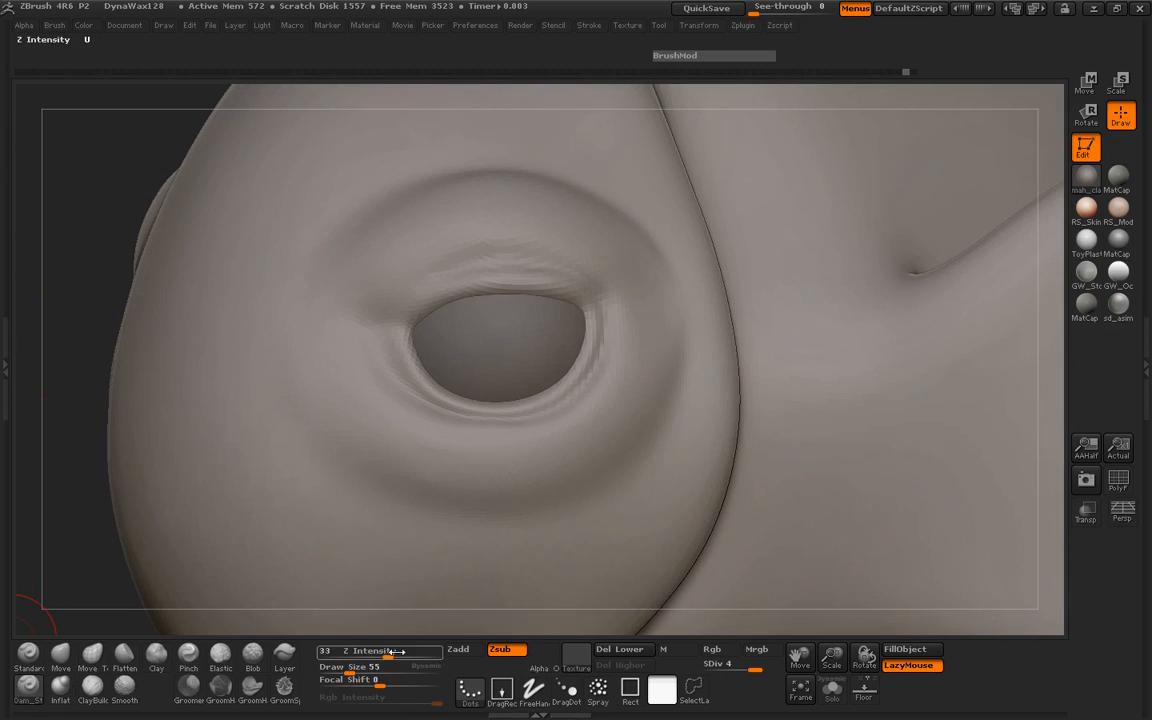
pyautogui.moveTo(395, 318); pyautogui.dragTo(400, 311)
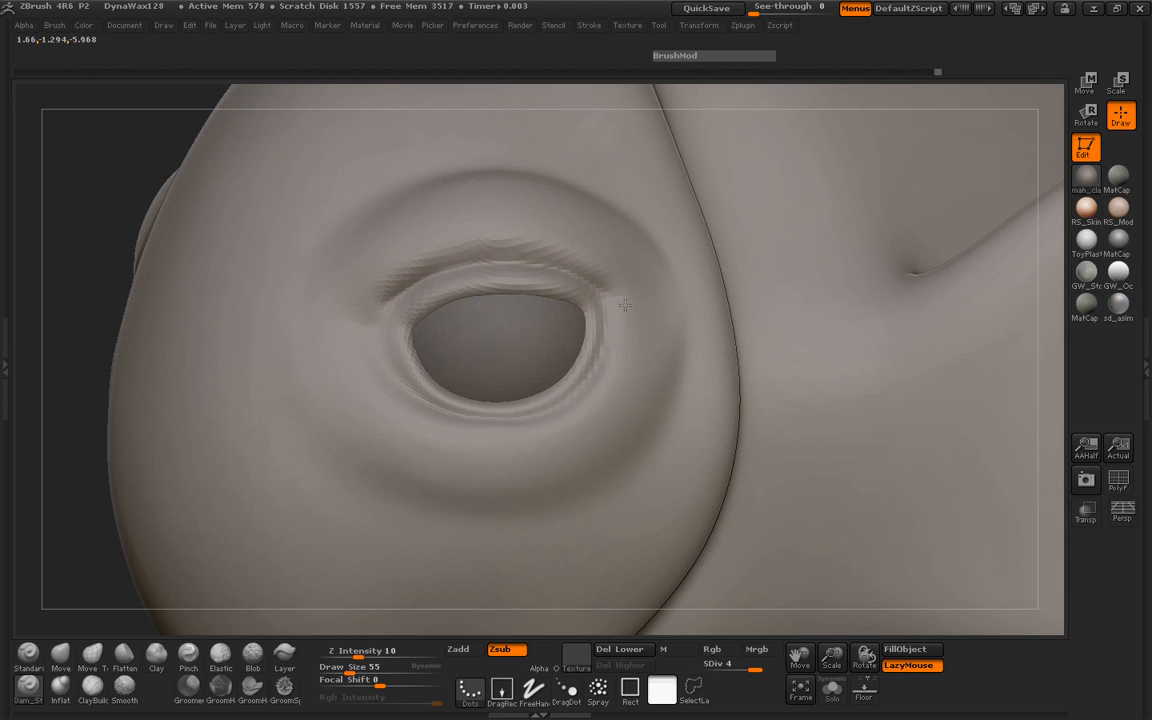
pyautogui.moveTo(93, 289); pyautogui.dragTo(345, 300)
pyautogui.moveTo(771, 324); pyautogui.dragTo(525, 335)
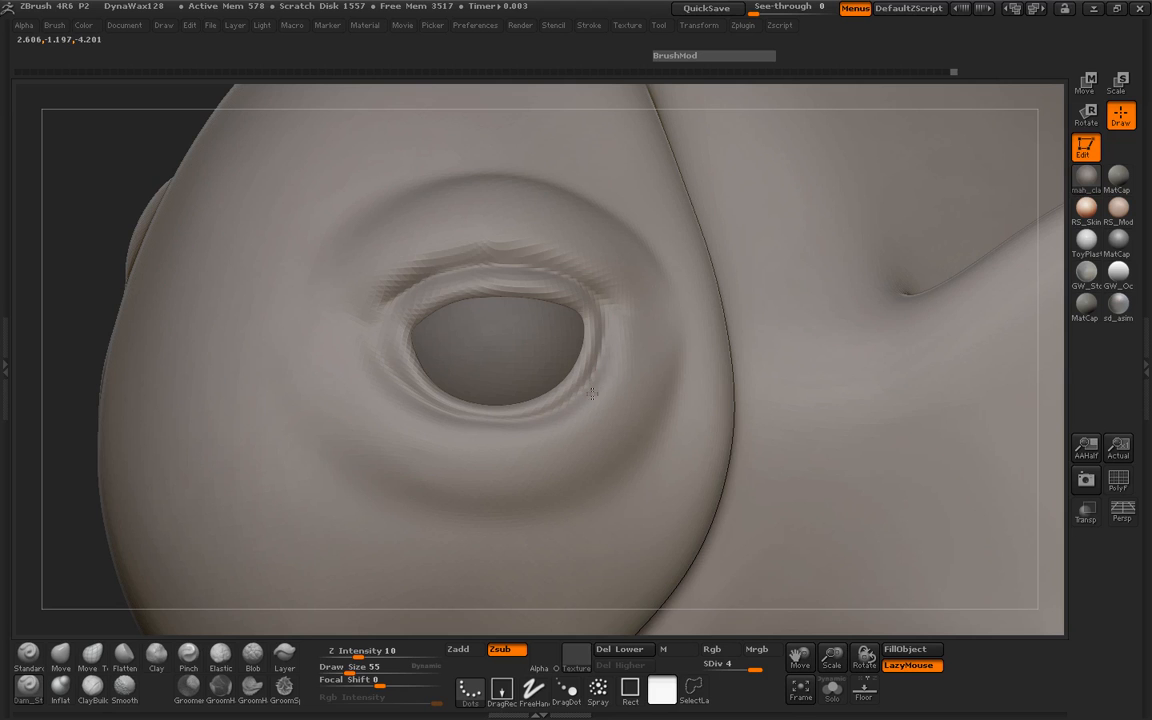
pyautogui.moveTo(105, 327); pyautogui.dragTo(815, 373)
# Step: Pull the lower eyelid into a rounder shape with the Move Topological brush at Draw Size 168
pyautogui.keyDown('ctrl'); pyautogui.moveTo(815, 374); pyautogui.dragTo(400, 387, button='right'); pyautogui.keyUp('ctrl')
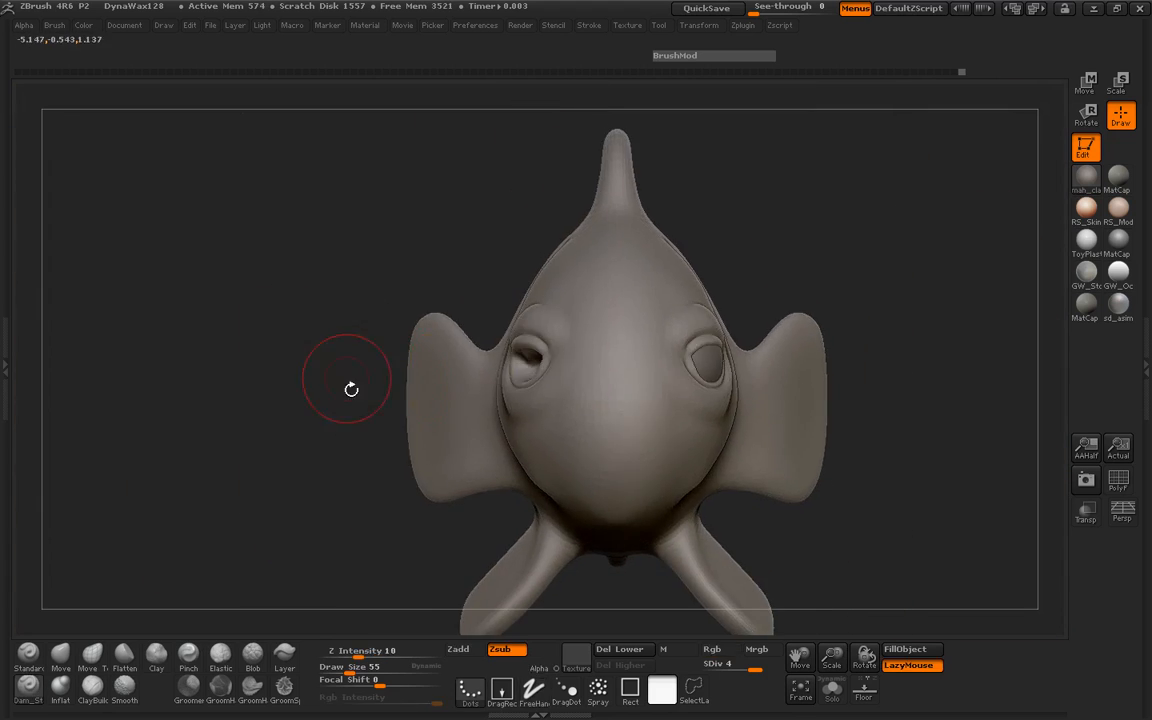
pyautogui.keyDown('alt'); pyautogui.moveTo(290, 380); pyautogui.dragTo(203, 339, button='right'); pyautogui.keyUp('alt')
pyautogui.keyDown('ctrl'); pyautogui.moveTo(294, 351); pyautogui.dragTo(116, 343, button='right'); pyautogui.keyUp('ctrl')
pyautogui.keyDown('ctrl'); pyautogui.moveTo(645, 361); pyautogui.dragTo(850, 260, button='right'); pyautogui.keyUp('ctrl')
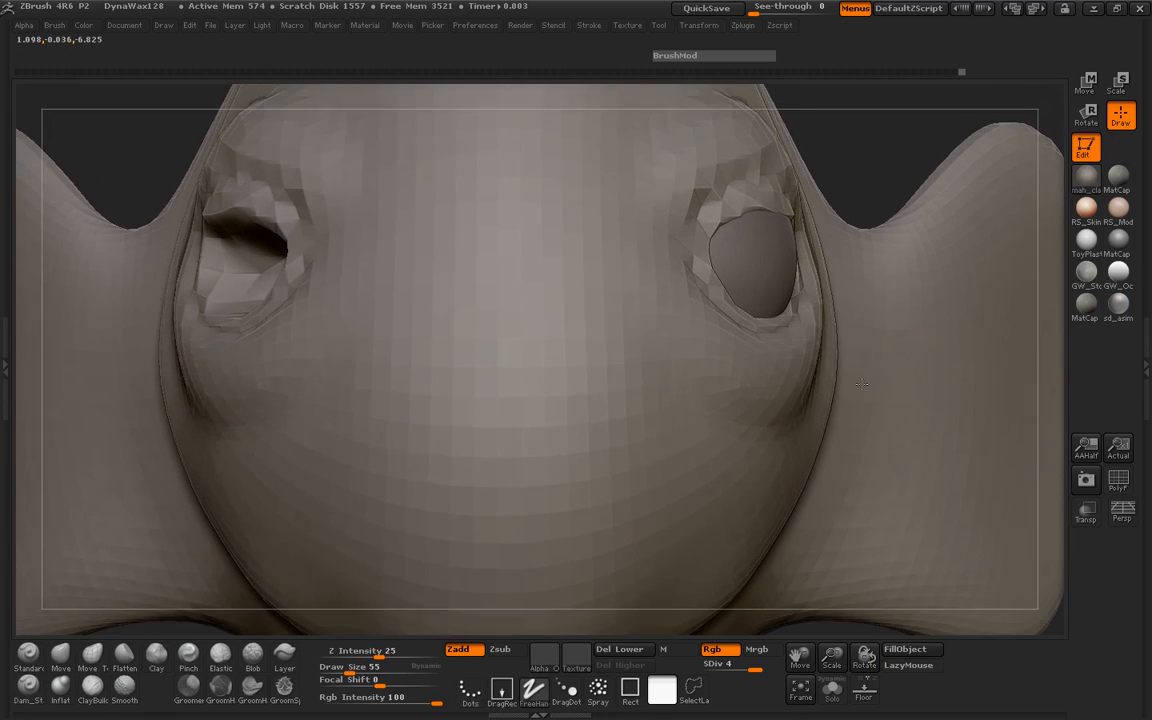
pyautogui.moveTo(869, 185); pyautogui.dragTo(772, 188)
pyautogui.moveTo(386, 311)
pyautogui.keyDown('alt'); pyautogui.mouseDown()
pyautogui.moveTo(195, 345)
pyautogui.moveTo(222, 347)
pyautogui.mouseUp(); pyautogui.keyUp('alt')
pyautogui.click(90, 660)
pyautogui.press('space')
pyautogui.moveTo(540, 387); pyautogui.dragTo(627, 392)
pyautogui.moveTo(536, 330); pyautogui.dragTo(526, 336)
pyautogui.moveTo(614, 366)
pyautogui.mouseDown()
pyautogui.moveTo(616, 377)
pyautogui.moveTo(630, 372)
pyautogui.moveTo(579, 370)
pyautogui.mouseUp()
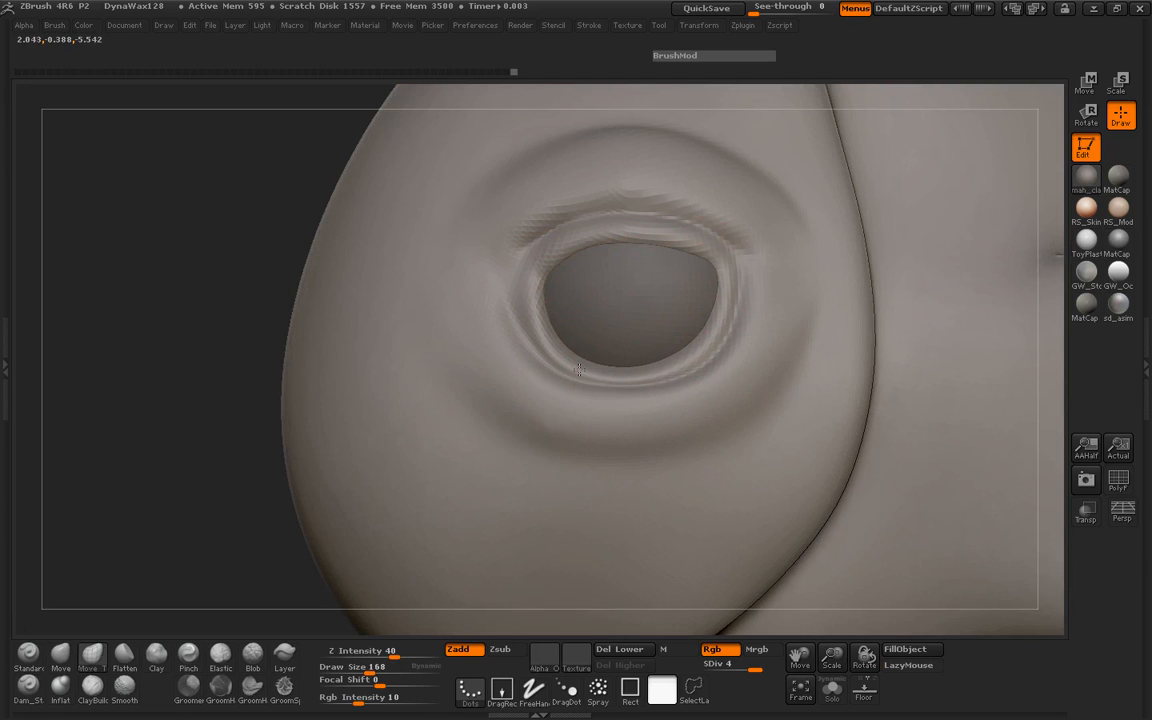
# Step: Adjust the eye opening's inner edge in front view with the Move Topological brush at Draw Size 110
pyautogui.moveTo(110, 366); pyautogui.dragTo(272, 372)
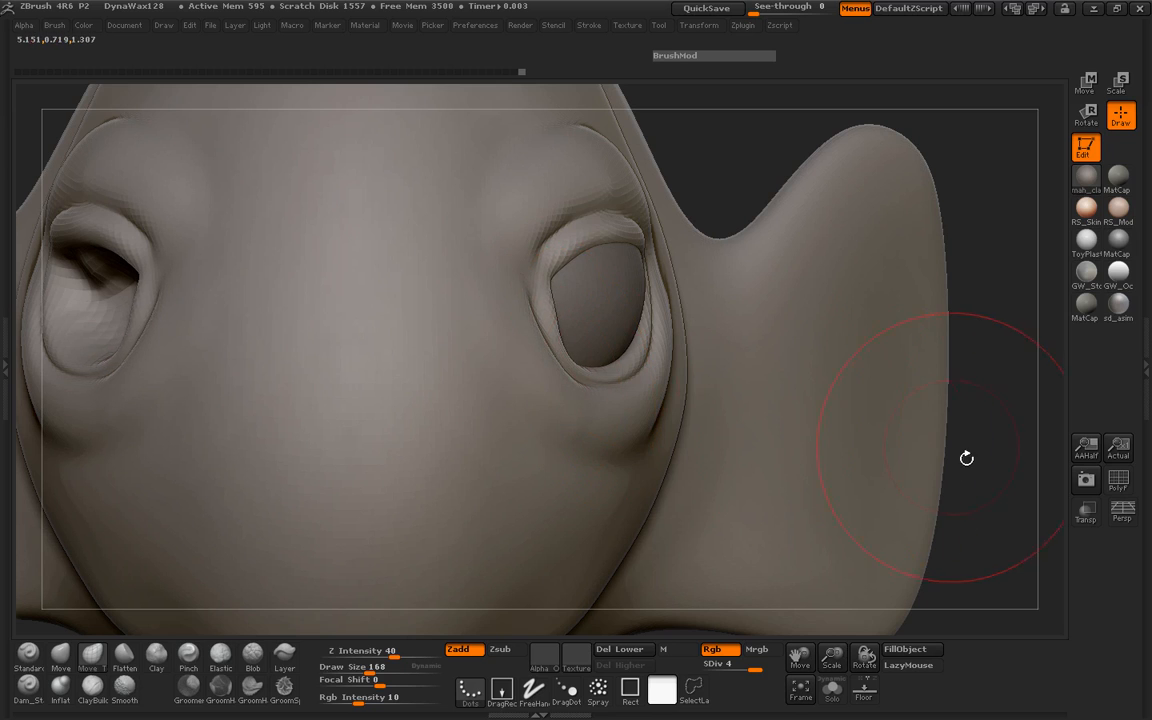
pyautogui.moveTo(966, 457); pyautogui.dragTo(674, 360)
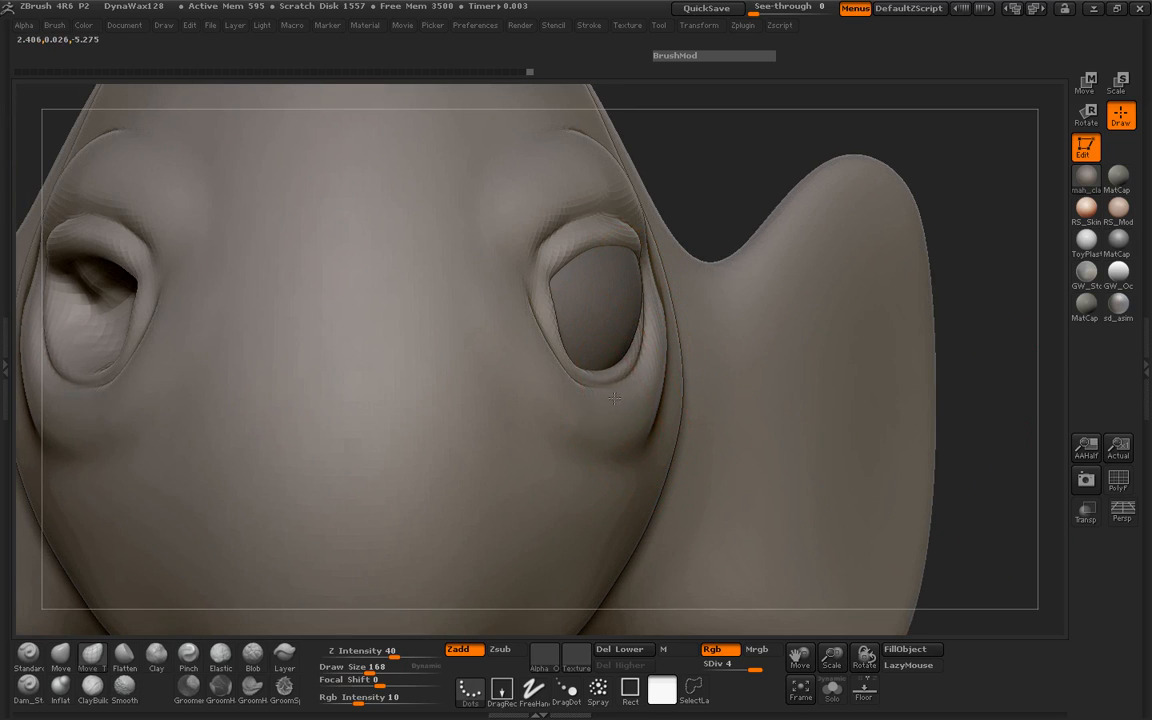
pyautogui.press('space')
pyautogui.moveTo(564, 341); pyautogui.dragTo(553, 340)
pyautogui.press('space')
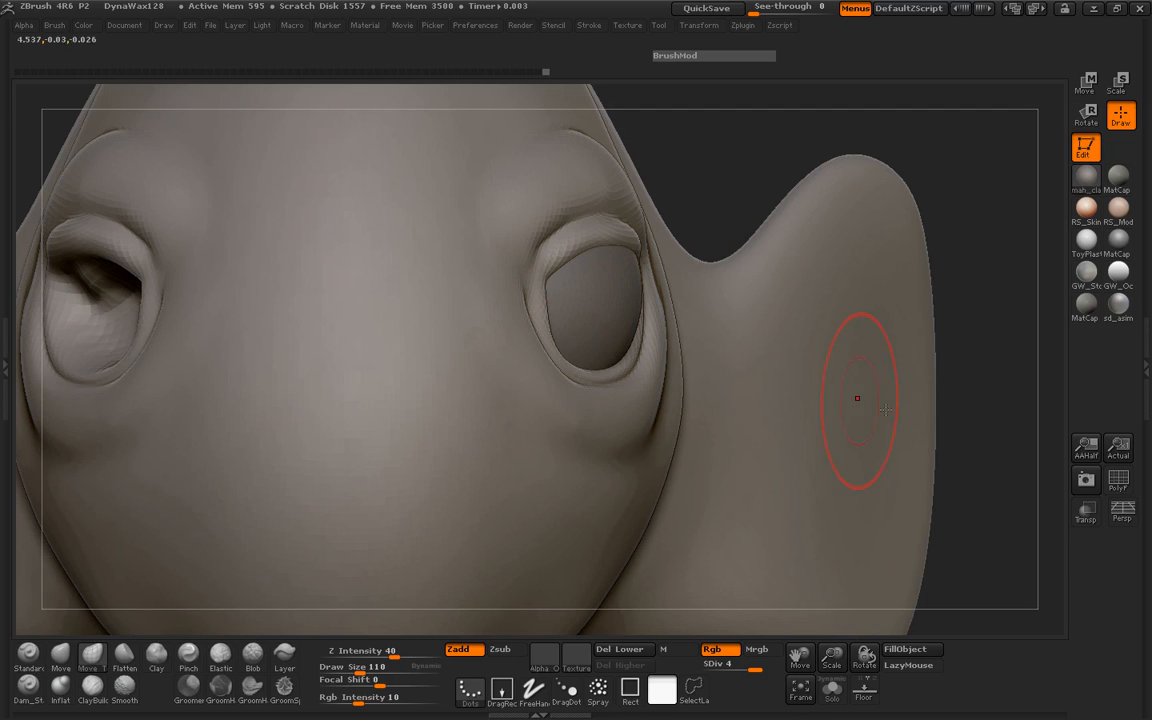
# Step: Examine the eye's shape and proportions against the whole fish from the side and the front
pyautogui.keyDown('alt'); pyautogui.moveTo(940, 404); pyautogui.dragTo(620, 422); pyautogui.keyUp('alt')
pyautogui.moveTo(370, 437); pyautogui.dragTo(422, 460)
pyautogui.keyDown('ctrl'); pyautogui.moveTo(422, 460); pyautogui.dragTo(406, 465, button='right'); pyautogui.keyUp('ctrl')
pyautogui.moveTo(406, 465); pyautogui.dragTo(188, 430)
pyautogui.keyDown('ctrl'); pyautogui.moveTo(190, 430); pyautogui.dragTo(239, 447, button='right'); pyautogui.keyUp('ctrl')
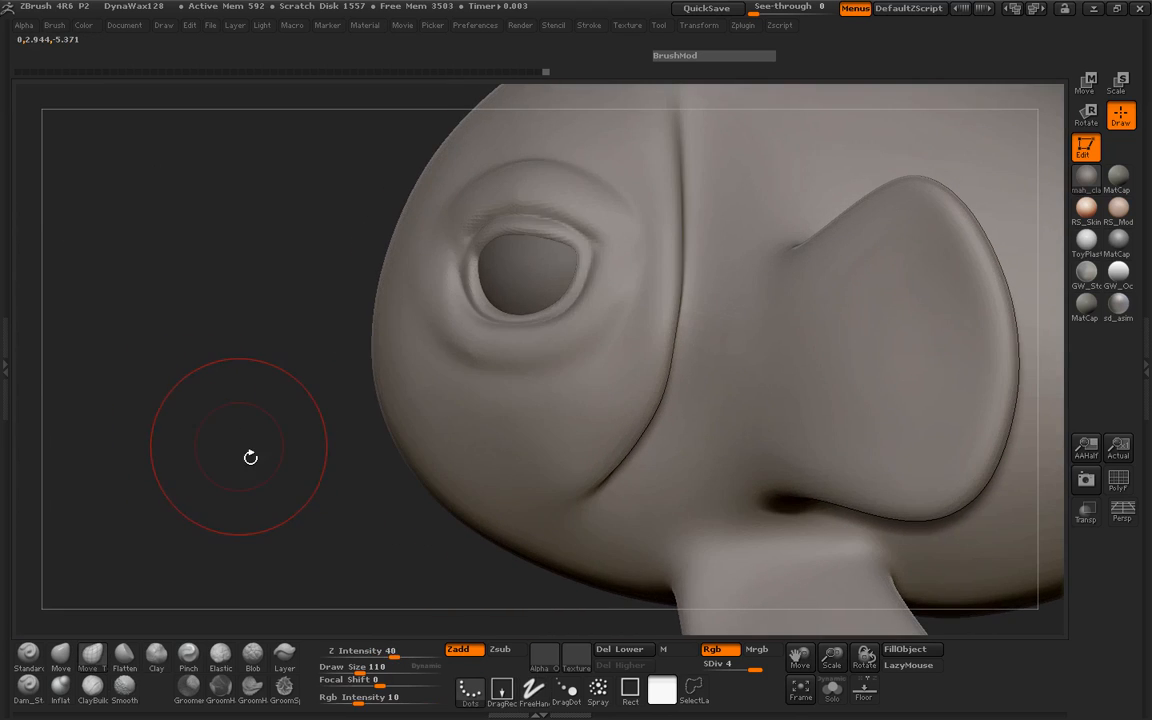
pyautogui.keyDown('alt'); pyautogui.moveTo(239, 447); pyautogui.dragTo(177, 436); pyautogui.keyUp('alt')
pyautogui.keyDown('ctrl'); pyautogui.moveTo(251, 463); pyautogui.dragTo(158, 465, button='right'); pyautogui.keyUp('ctrl')
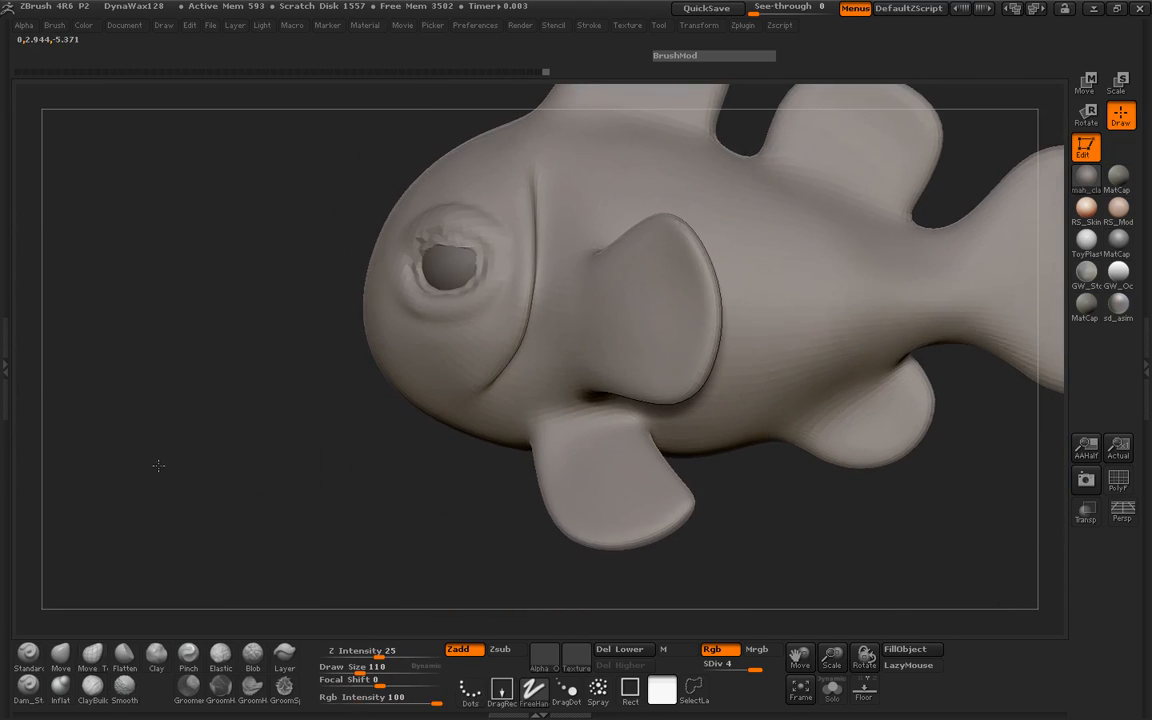
pyautogui.keyDown('alt'); pyautogui.moveTo(237, 465); pyautogui.dragTo(160, 500); pyautogui.keyUp('alt')
pyautogui.keyDown('ctrl'); pyautogui.moveTo(267, 491); pyautogui.dragTo(231, 485, button='right'); pyautogui.keyUp('ctrl')
pyautogui.moveTo(256, 476)
pyautogui.keyDown('alt'); pyautogui.mouseDown()
pyautogui.moveTo(278, 501)
pyautogui.moveTo(244, 474)
pyautogui.mouseUp(); pyautogui.keyUp('alt')
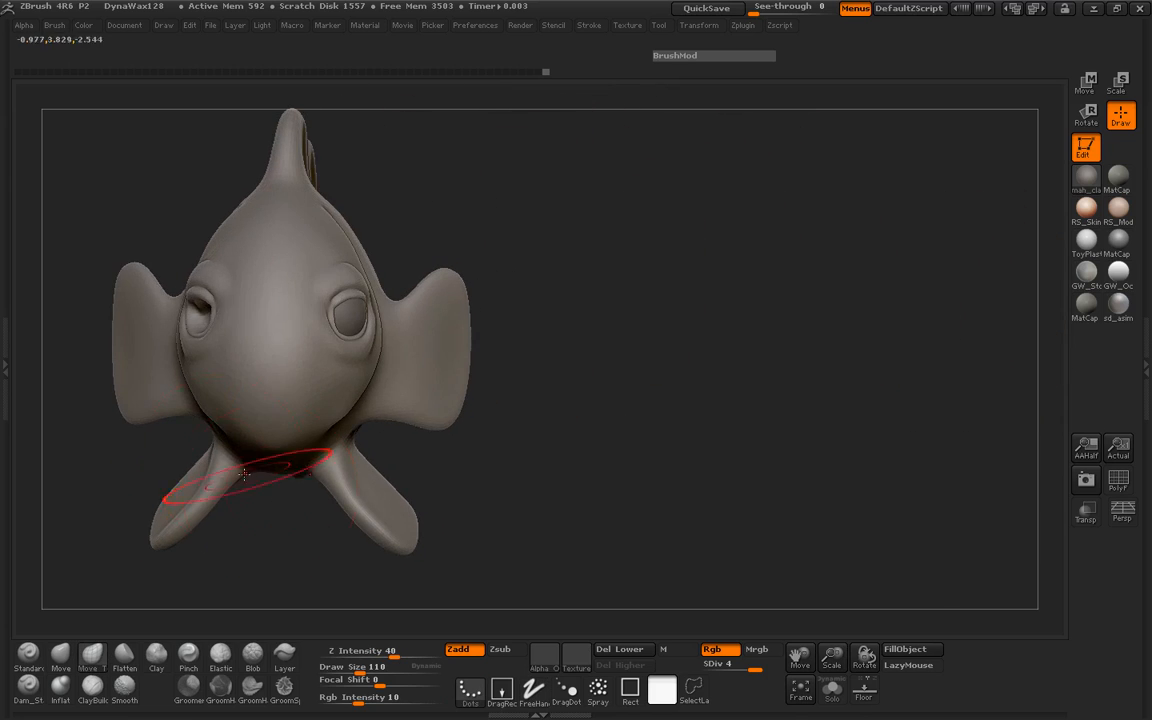
# Step: Mirror the PM3D_Sphere3D2 eyeball across the X axis with SubTool Master, merging the copy into one SubTool
pyautogui.click(6, 362)
pyautogui.click(86, 323)
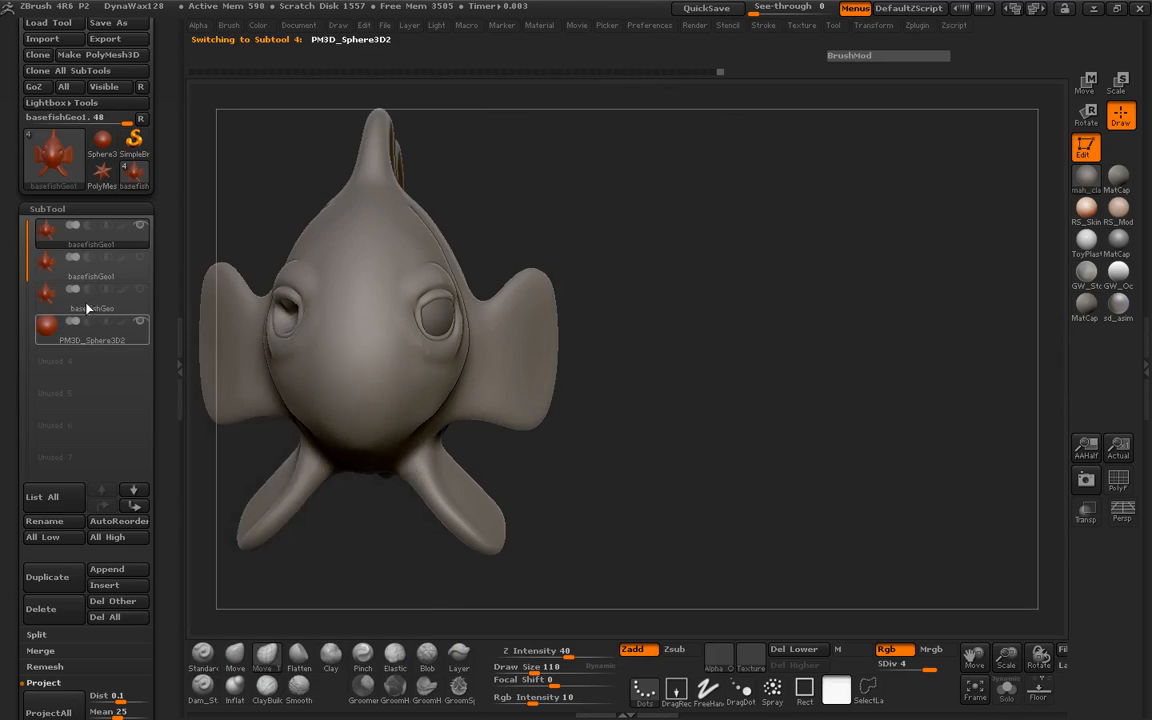
pyautogui.moveTo(170, 234); pyautogui.dragTo(168, 342)
pyautogui.click(42, 90)
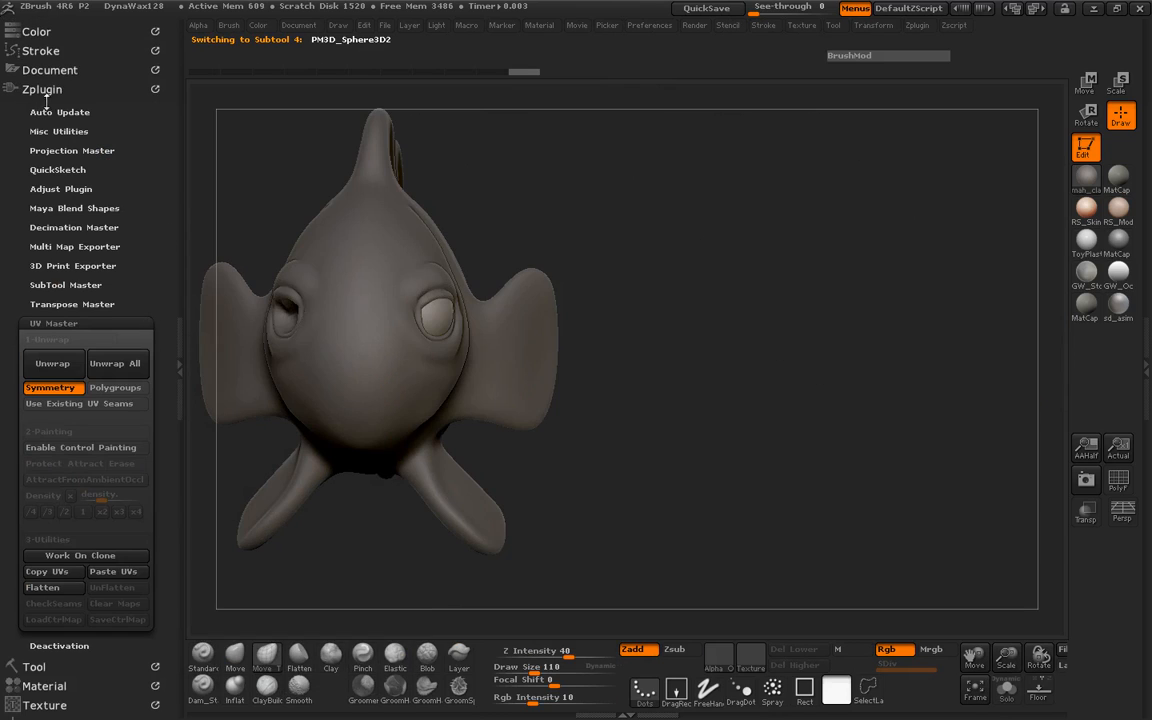
pyautogui.click(85, 287)
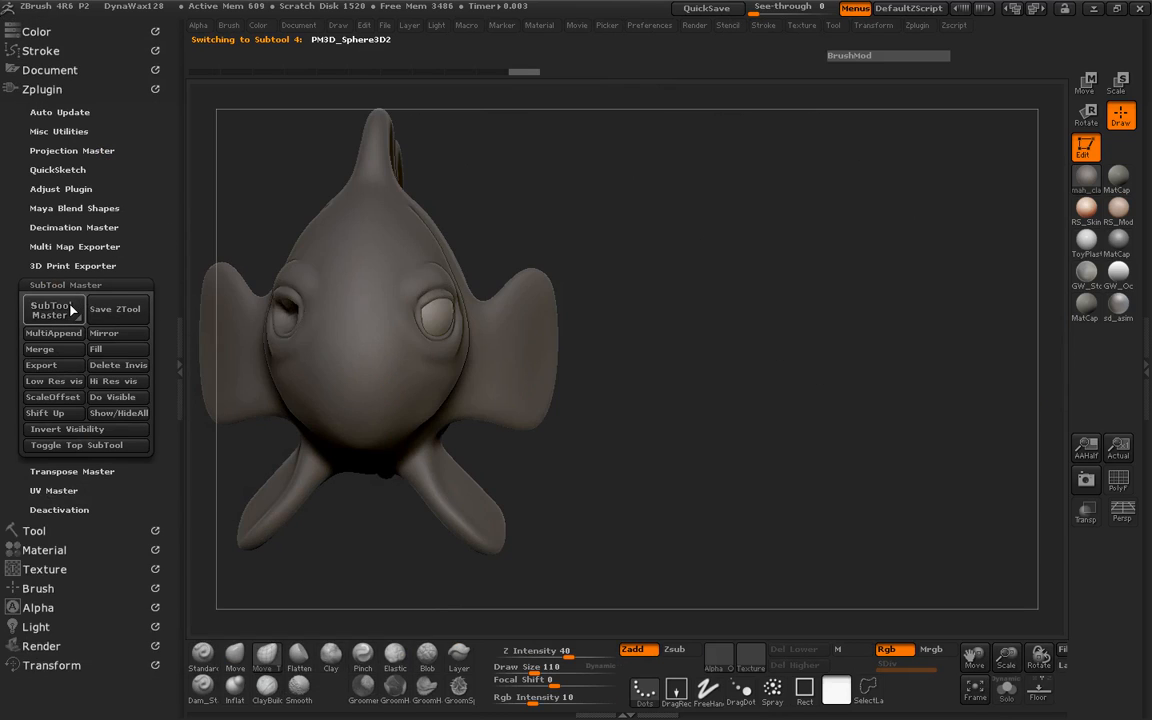
pyautogui.click(72, 311)
pyautogui.click(232, 167)
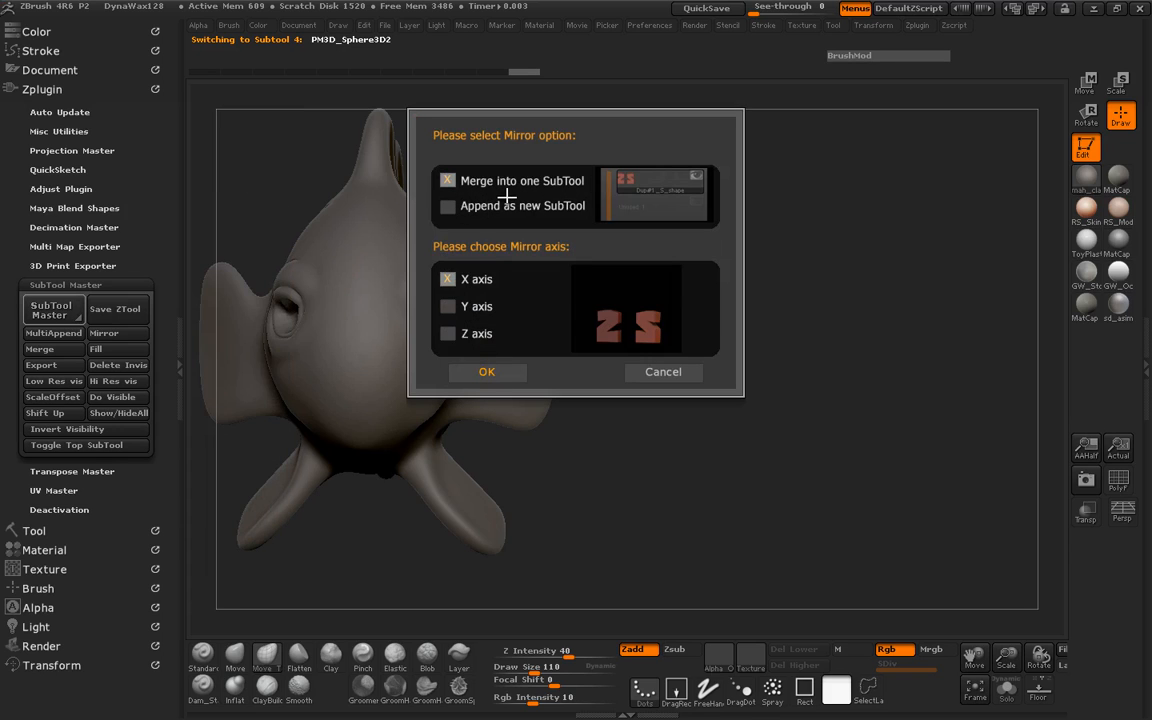
pyautogui.click(506, 366)
pyautogui.moveTo(648, 403); pyautogui.dragTo(787, 417)
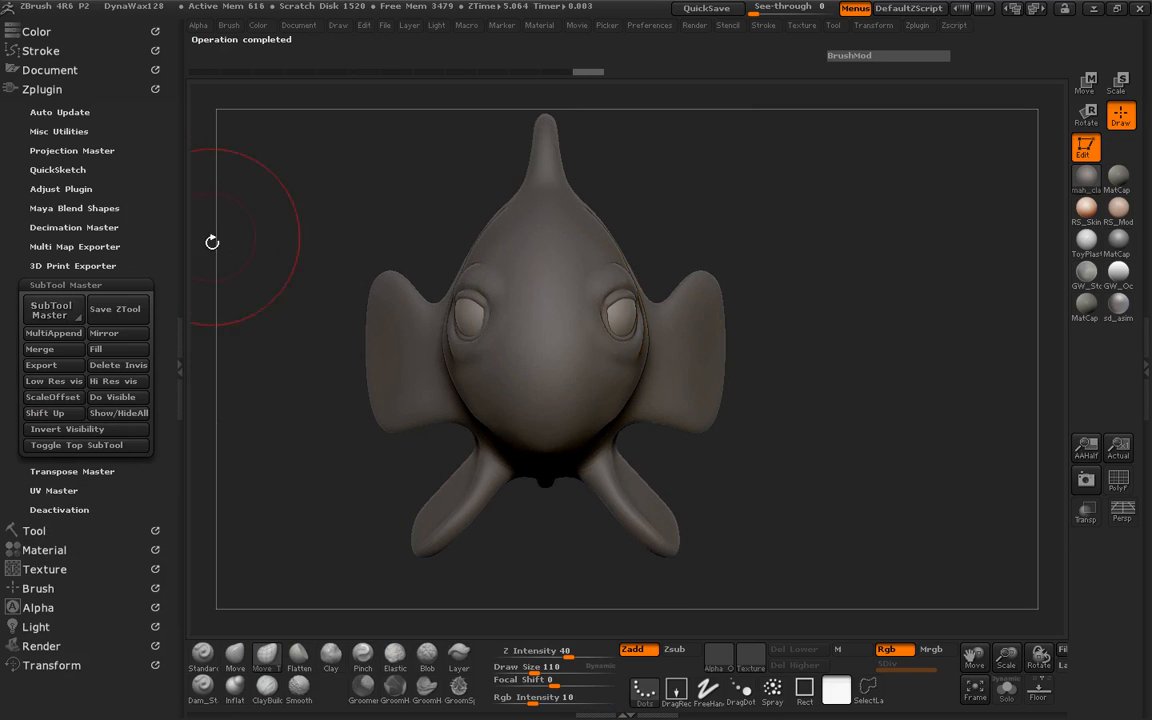
# Step: Subdivide the mirrored eyeballs to level 4
pyautogui.click(50, 90)
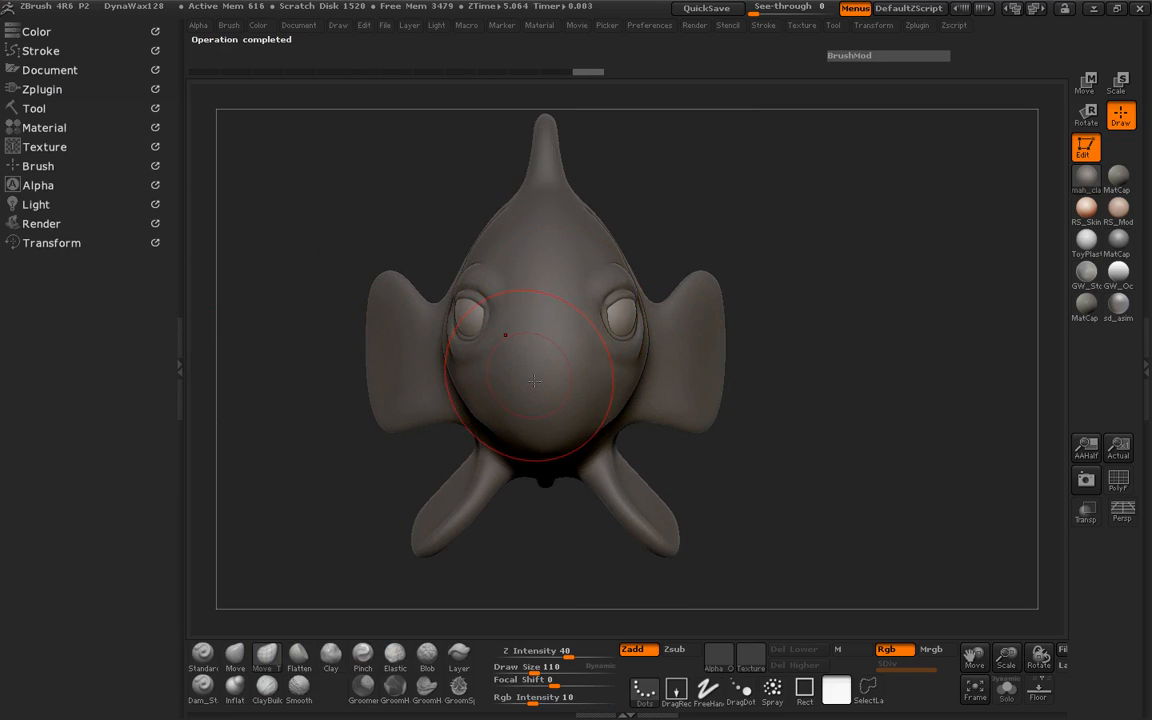
pyautogui.hotkey('ctrl', 'd')
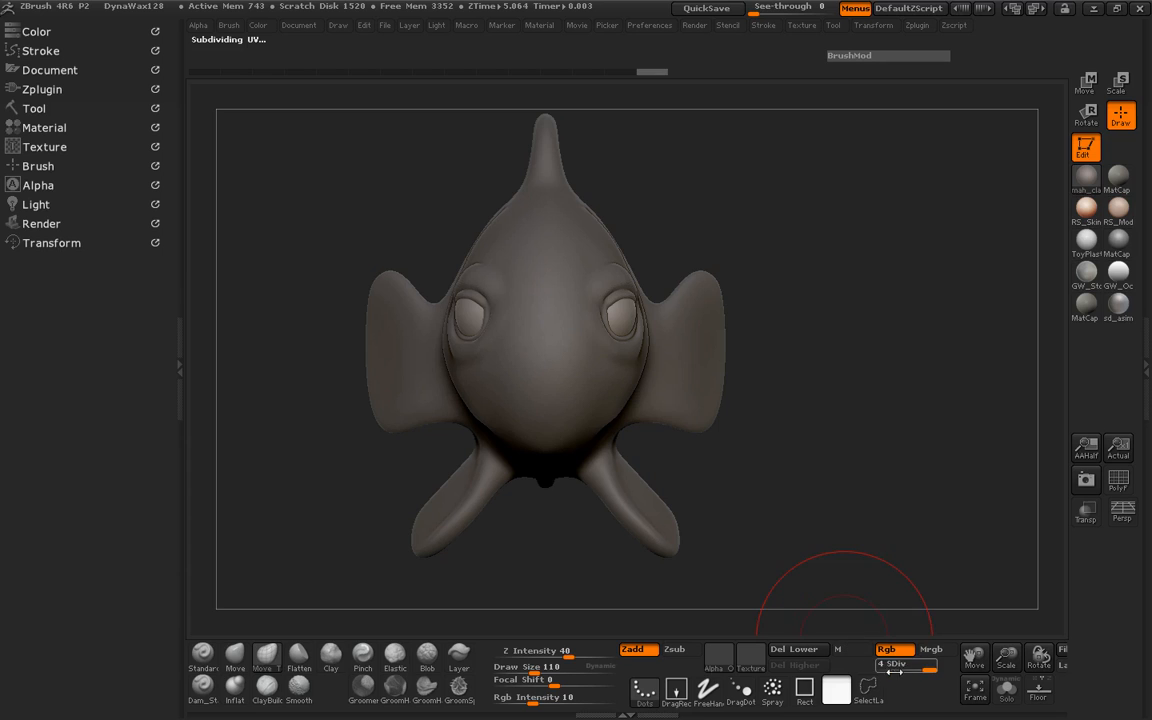
pyautogui.hotkey('ctrl', 'd')
# Step: Push a round pupil dent into the front of both eyeballs using the Move brush at Draw Size 40
pyautogui.press('space')
pyautogui.moveTo(638, 317); pyautogui.dragTo(619, 320)
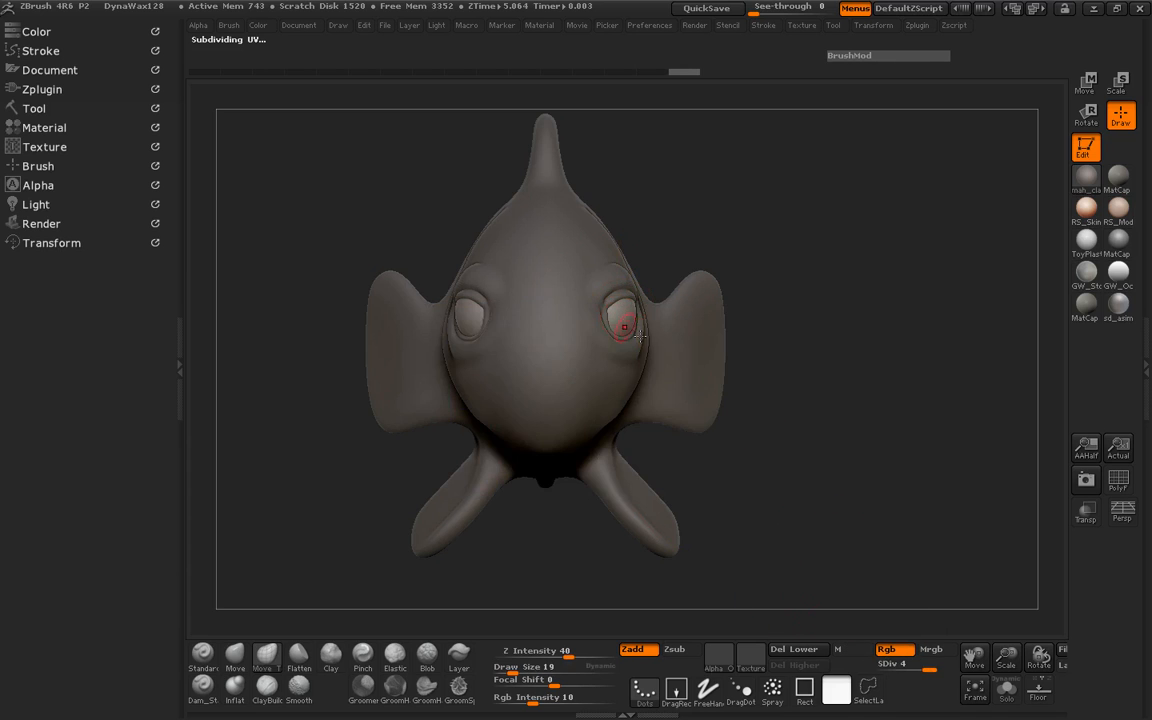
pyautogui.keyDown('ctrl'); pyautogui.moveTo(625, 325); pyautogui.dragTo(812, 381, button='right'); pyautogui.keyUp('ctrl')
pyautogui.click(235, 653)
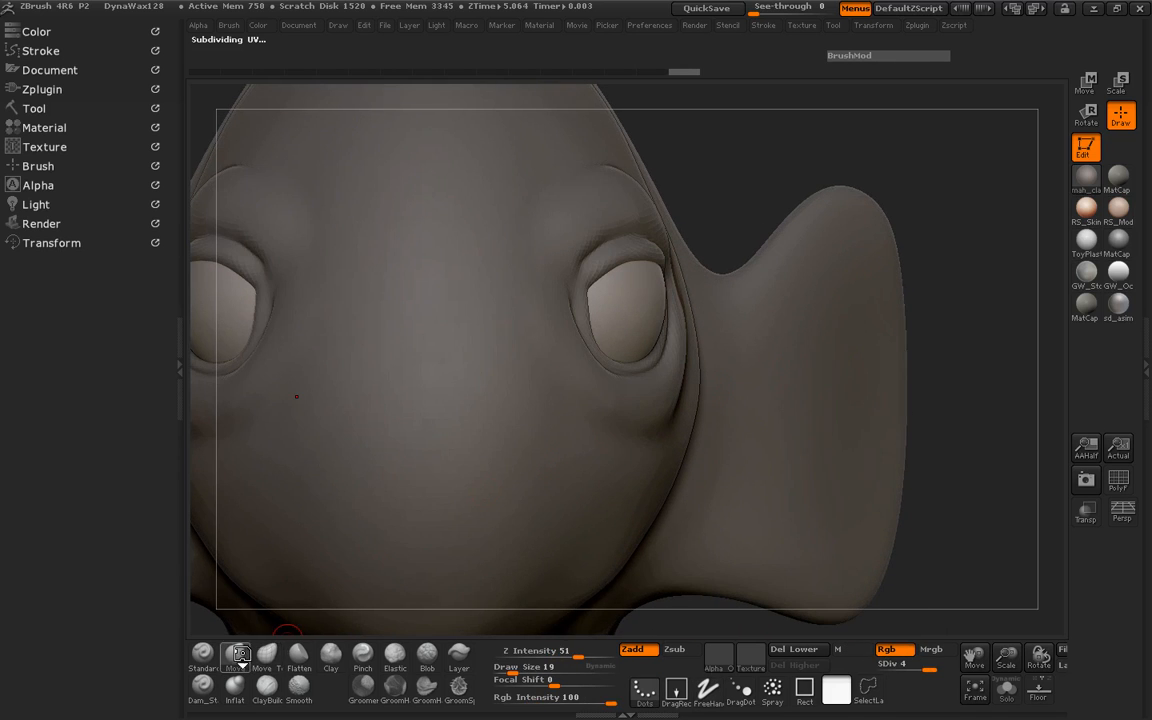
pyautogui.moveTo(715, 200)
pyautogui.mouseDown()
pyautogui.moveTo(864, 175)
pyautogui.moveTo(737, 330)
pyautogui.mouseUp()
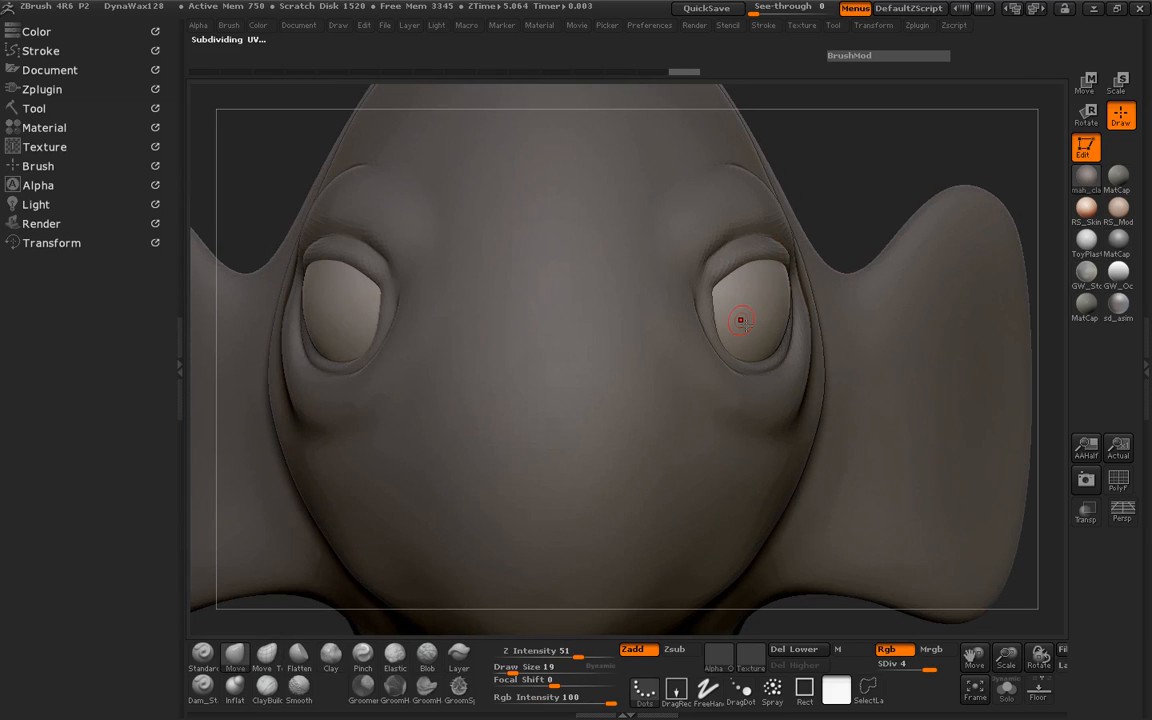
pyautogui.press('space')
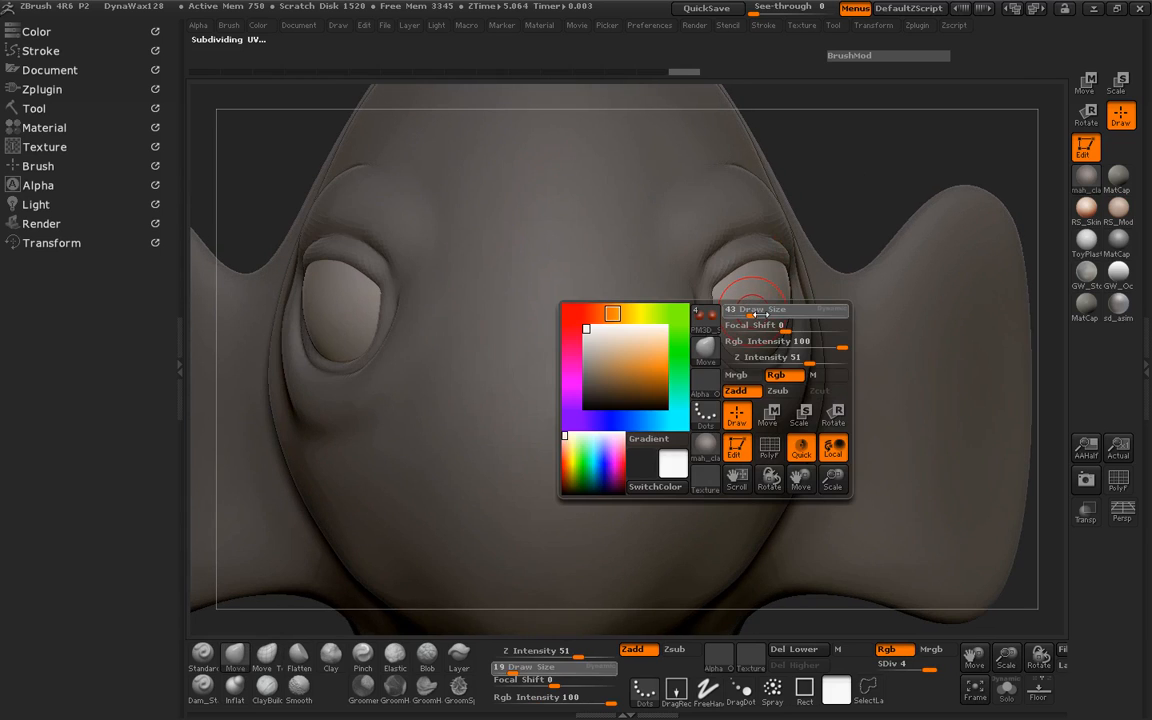
pyautogui.moveTo(762, 313)
pyautogui.mouseDown()
pyautogui.moveTo(748, 297)
pyautogui.moveTo(730, 315)
pyautogui.mouseUp()
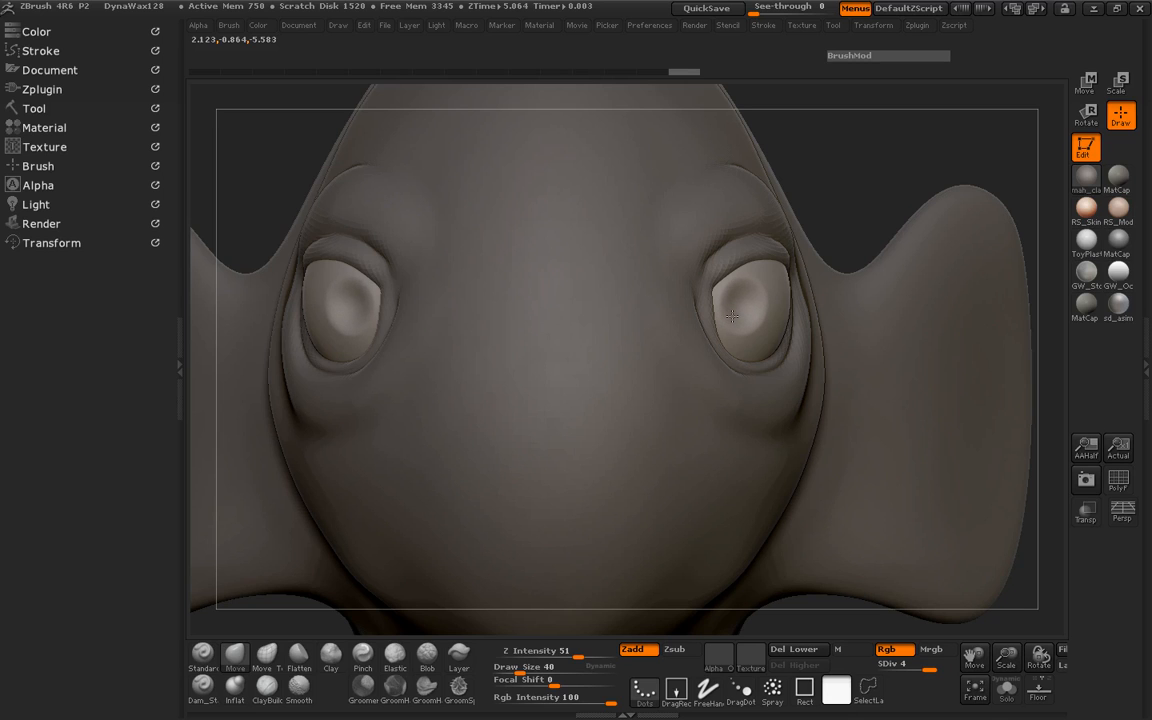
pyautogui.moveTo(818, 235); pyautogui.dragTo(322, 380)
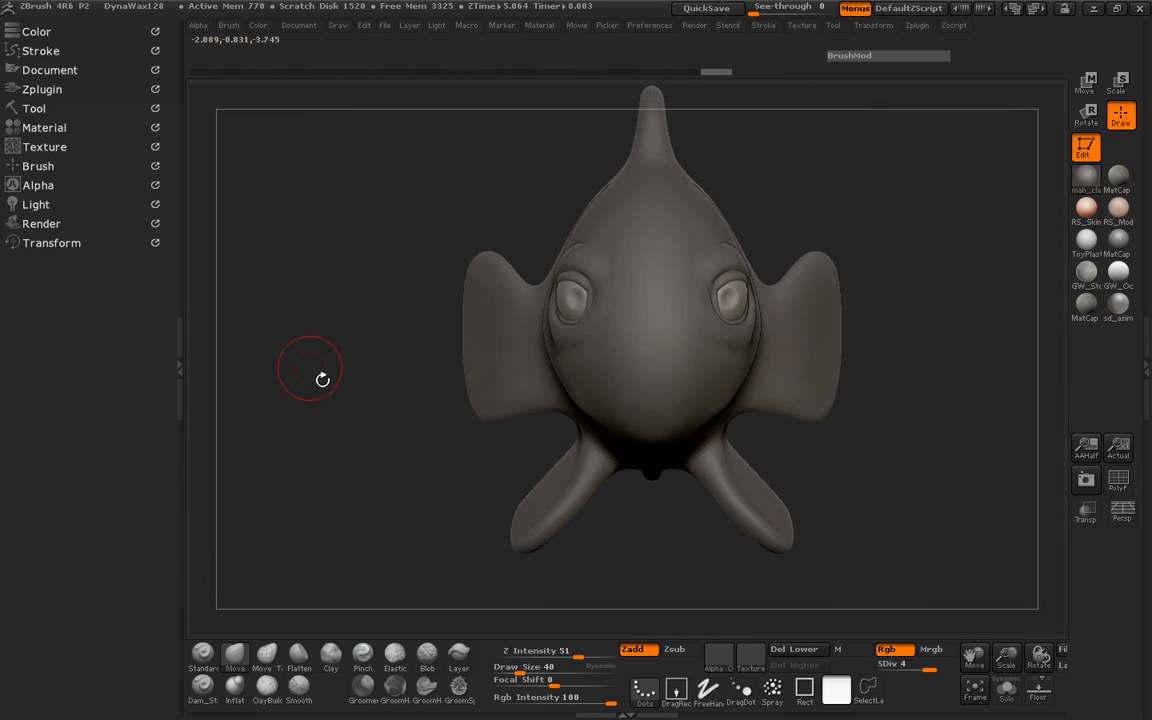
# Step: Delete the hidden basefishGeo SubTool and the hidden second basefishGeo1 SubTool, keeping the detailed fish body and the eyeballs
pyautogui.click(38, 114)
pyautogui.moveTo(162, 141); pyautogui.dragTo(165, 283)
pyautogui.click(49, 155)
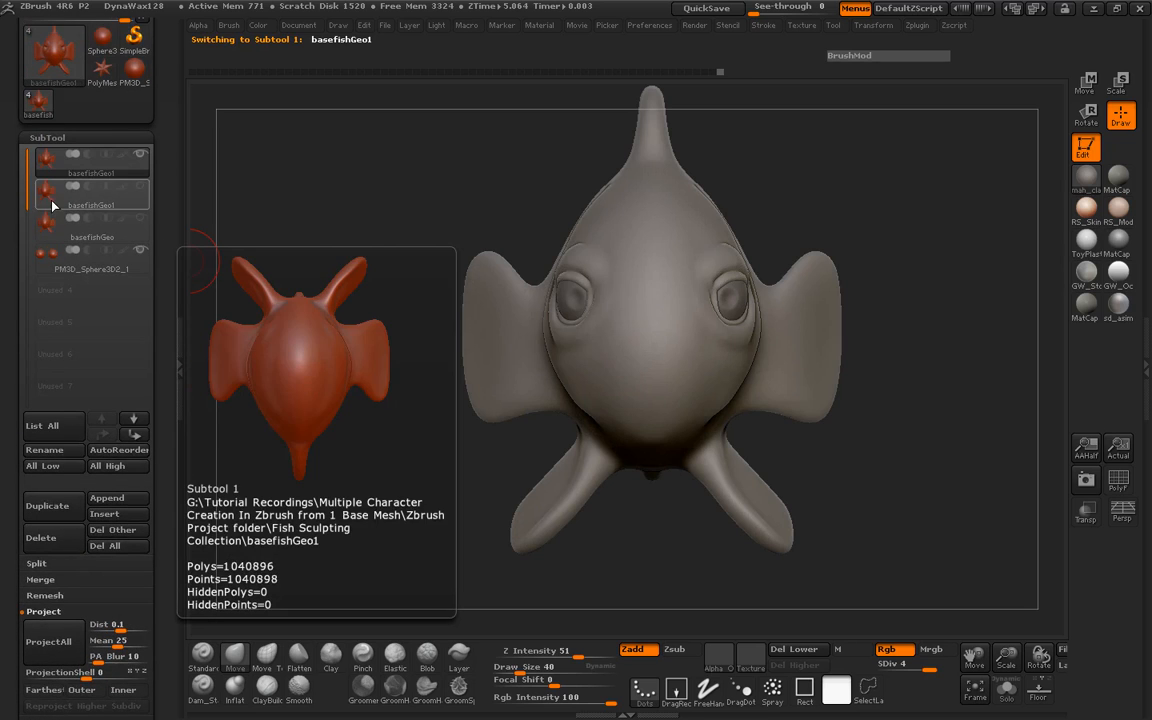
pyautogui.click(47, 229)
pyautogui.moveTo(166, 537); pyautogui.dragTo(166, 502)
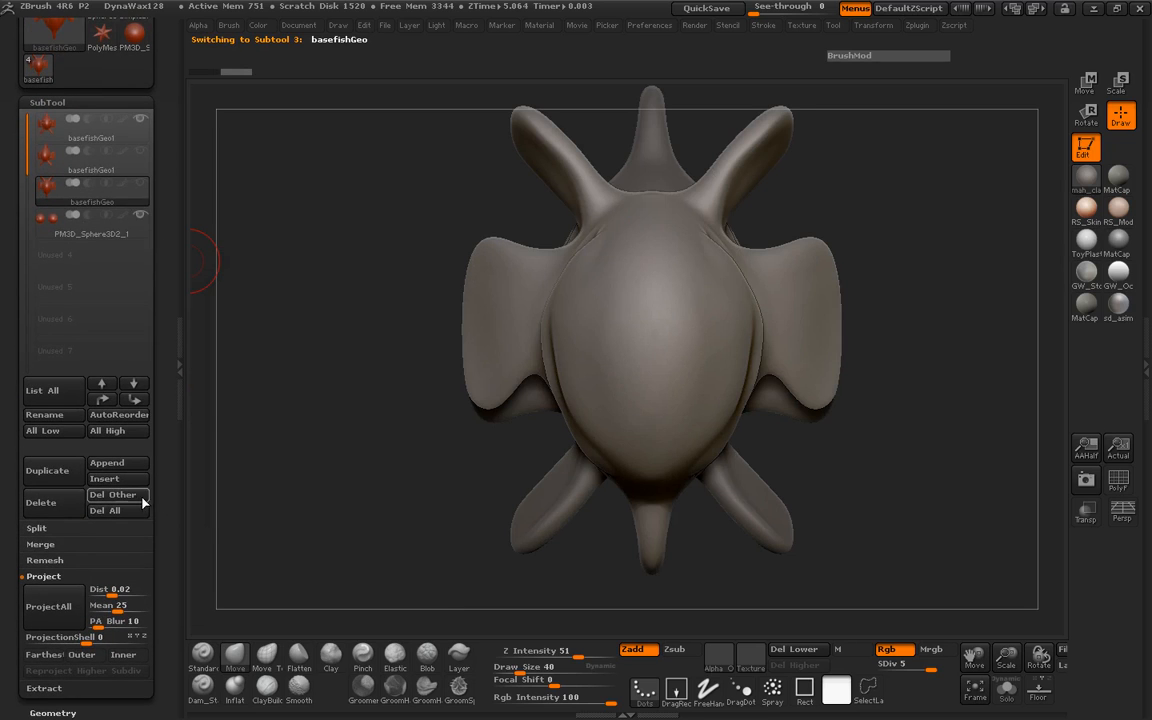
pyautogui.click(45, 502)
pyautogui.click(173, 543)
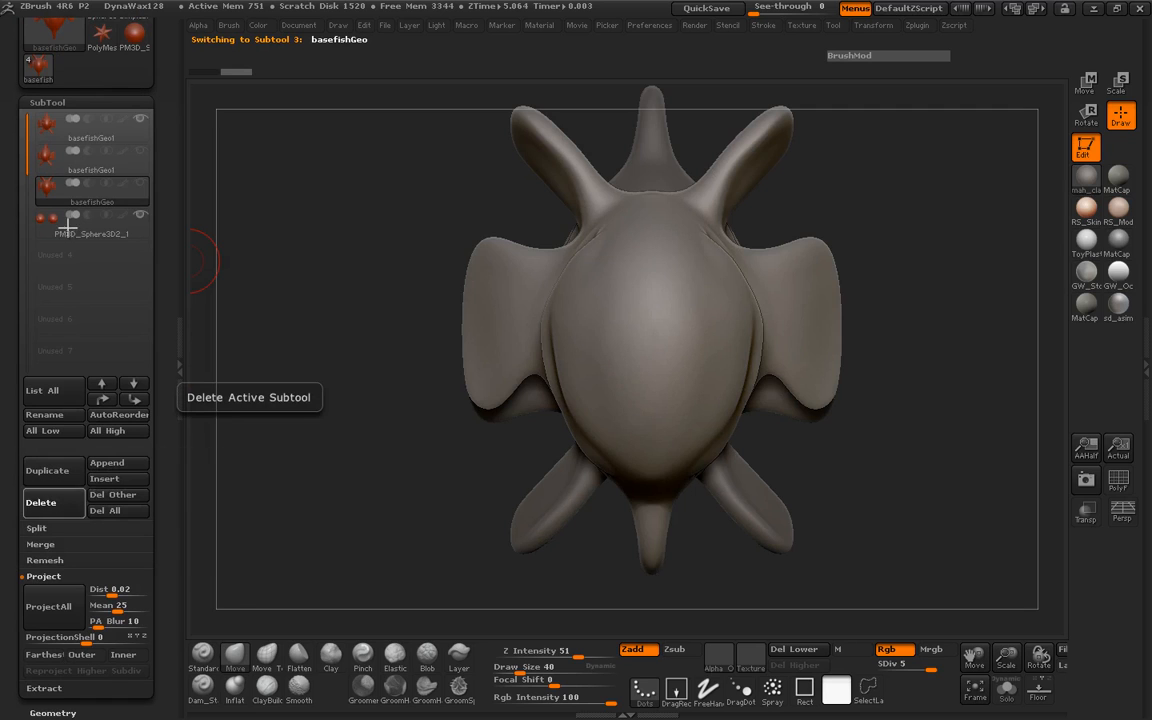
pyautogui.click(45, 502)
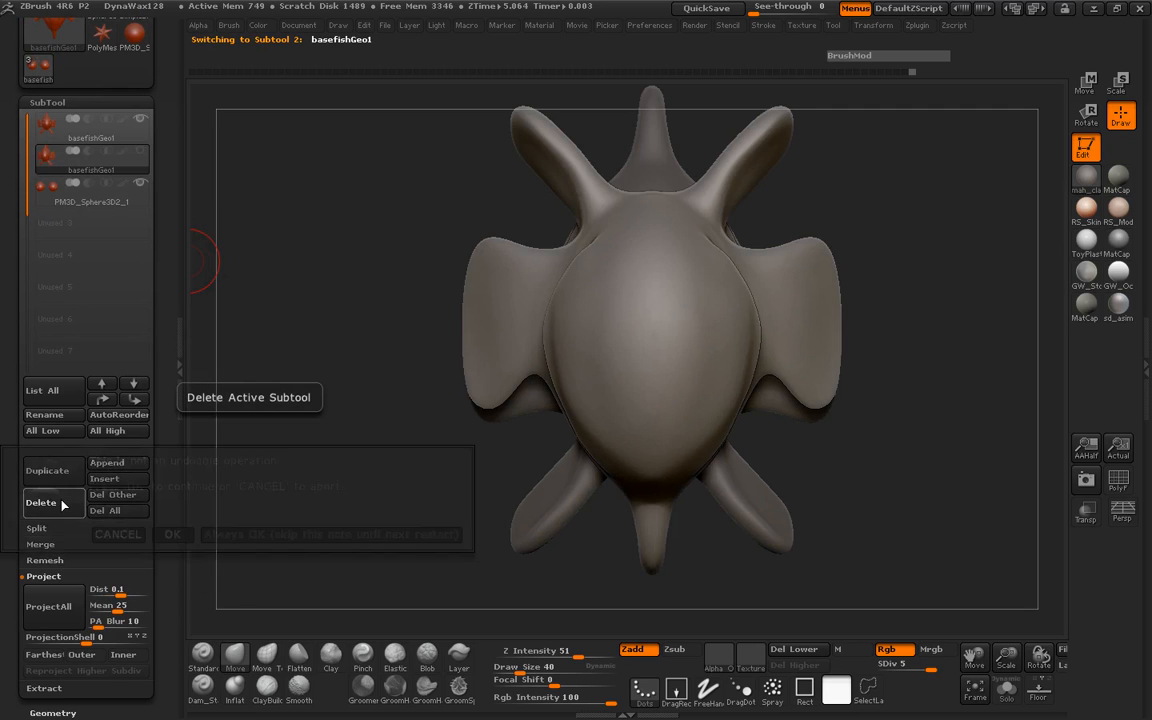
pyautogui.click(171, 539)
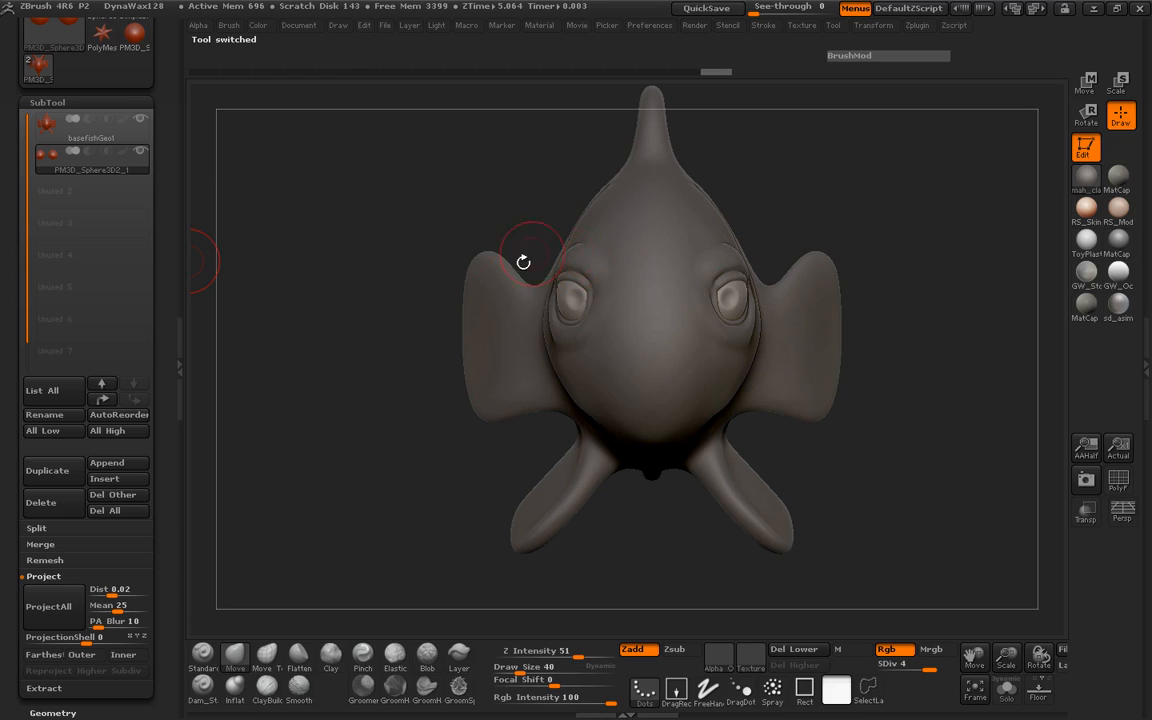
# Step: Make the basefishGeo1 fish body active, collapse the side tray, and line the body up with the clownfish reference overlay in side view
pyautogui.click(58, 141)
pyautogui.click(184, 346)
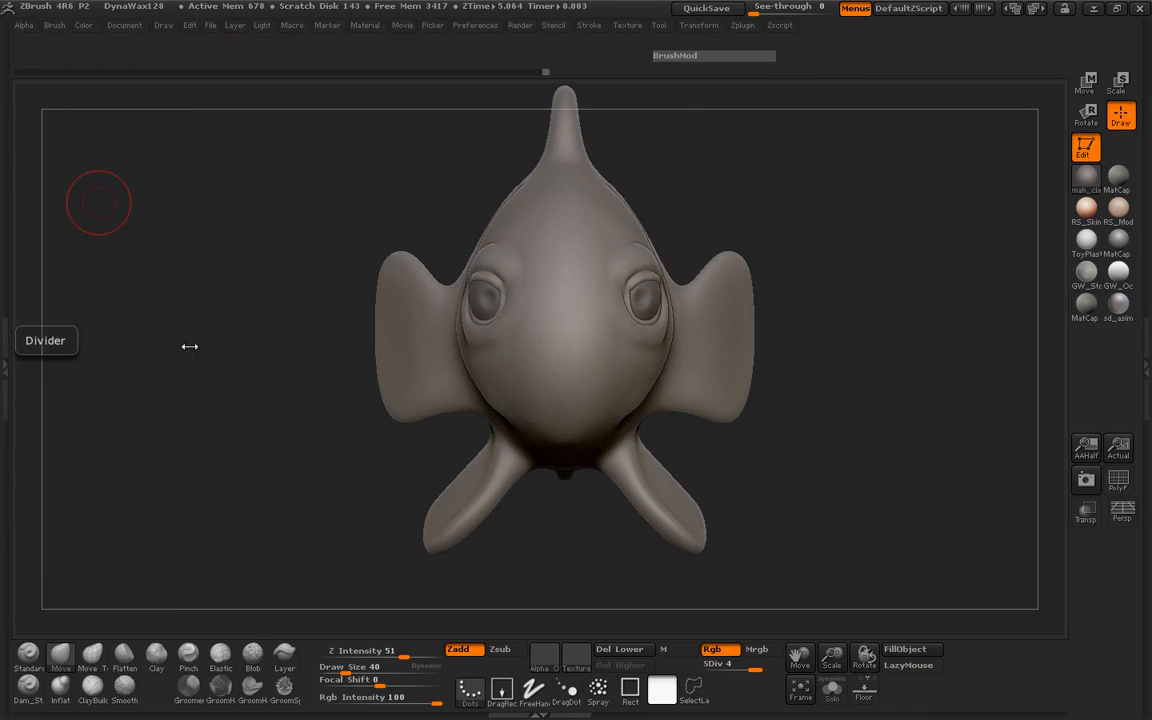
pyautogui.moveTo(188, 342); pyautogui.dragTo(153, 423)
pyautogui.hotkey('shift', 'z')
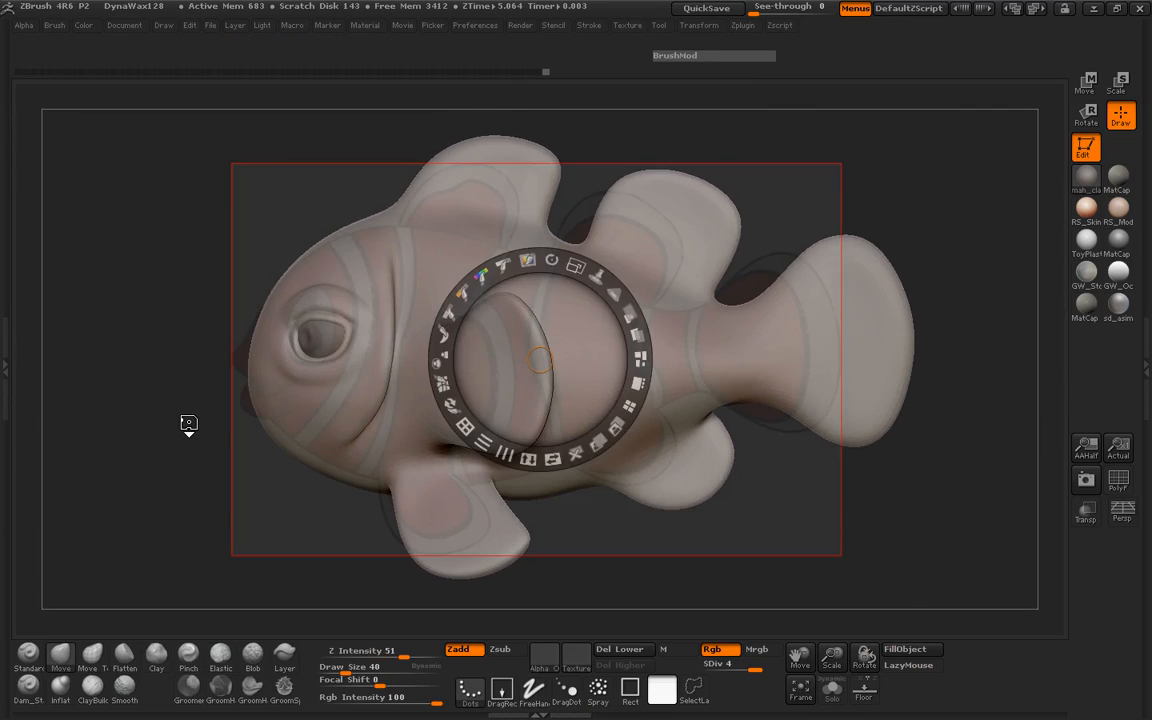
pyautogui.press('z')
pyautogui.moveTo(205, 425); pyautogui.dragTo(160, 427)
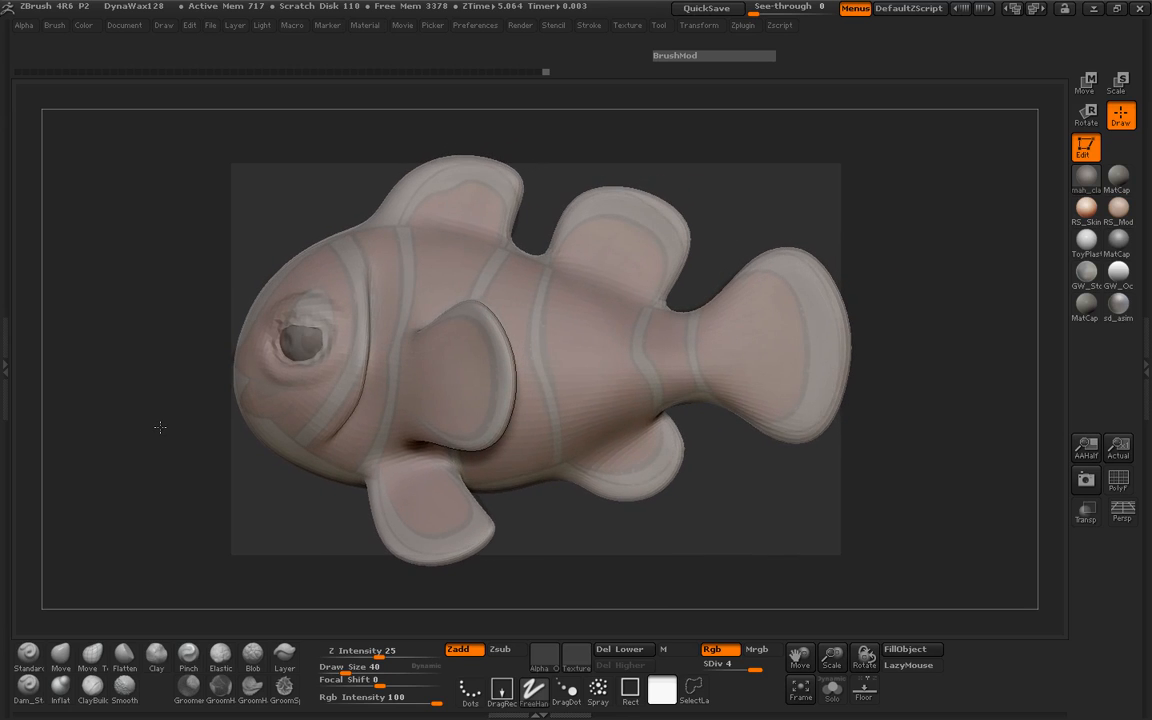
# Step: Paint a mask over the mouth area on the snout at Draw Size 27 and invert it to isolate that area
pyautogui.press('space')
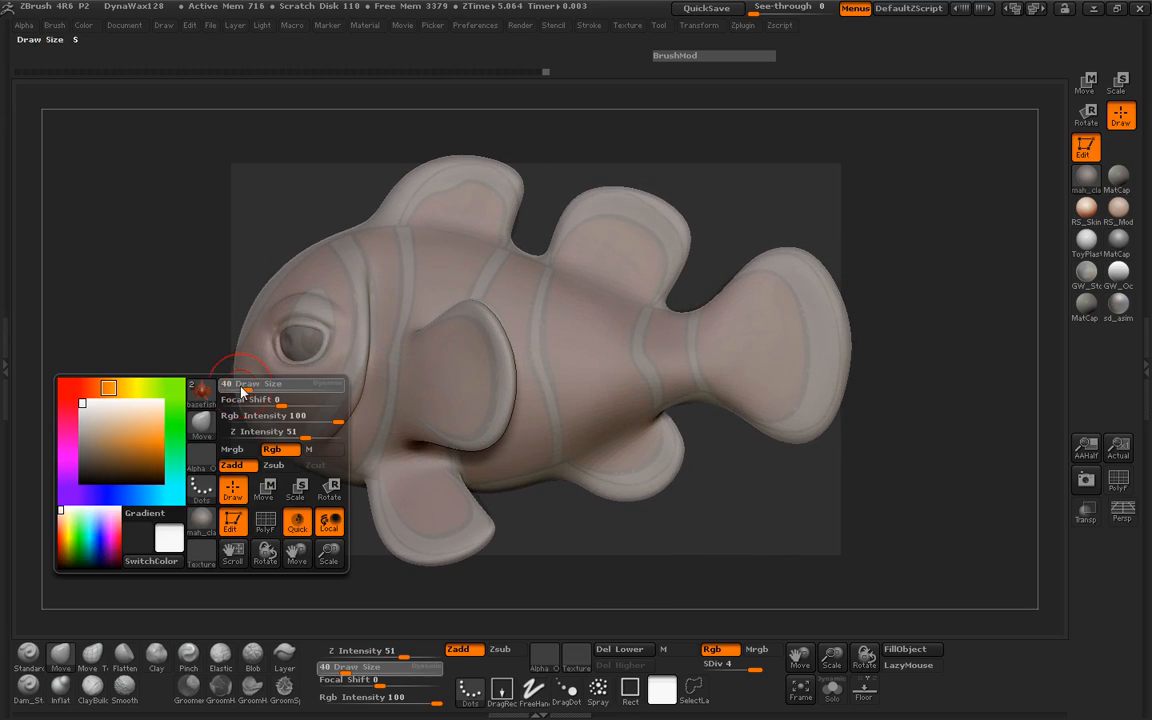
pyautogui.moveTo(250, 388); pyautogui.dragTo(242, 384)
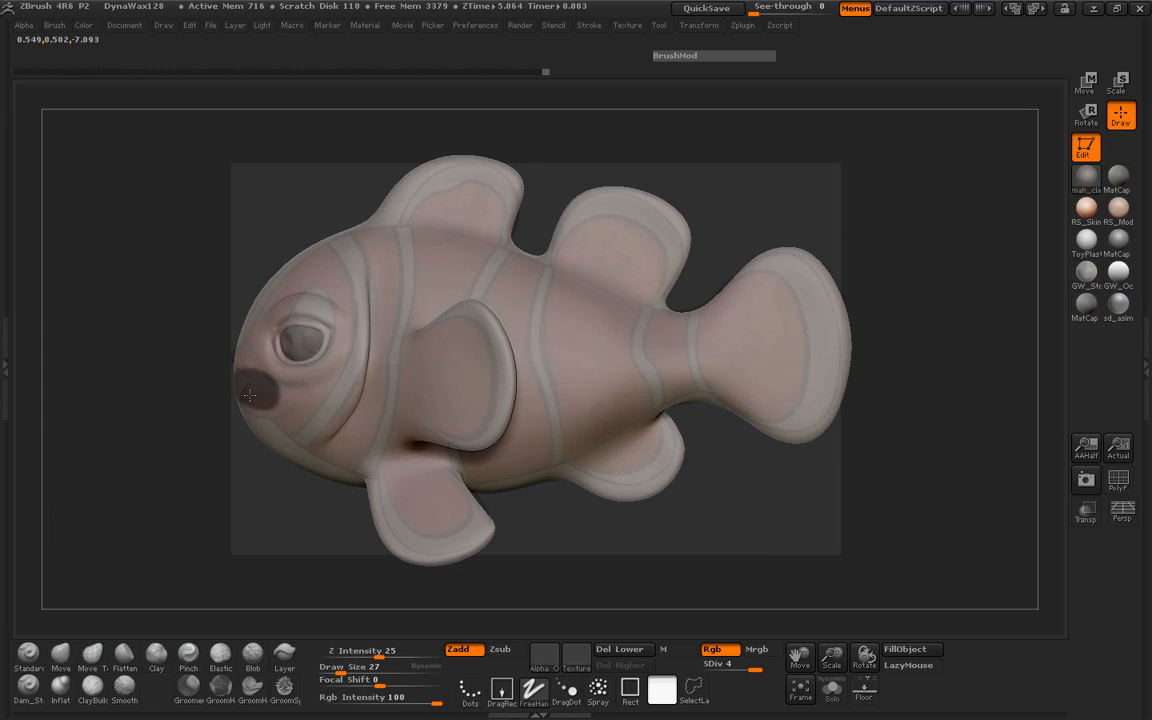
pyautogui.moveTo(117, 404); pyautogui.dragTo(228, 392)
pyautogui.moveTo(308, 403); pyautogui.dragTo(153, 451)
pyautogui.keyDown('ctrl'); pyautogui.click(236, 431); pyautogui.keyUp('ctrl')
# Step: Carve the mouth line across the isolated snout area with the Dam_Standard brush at Draw Size 55 and clear the mask
pyautogui.click(28, 686)
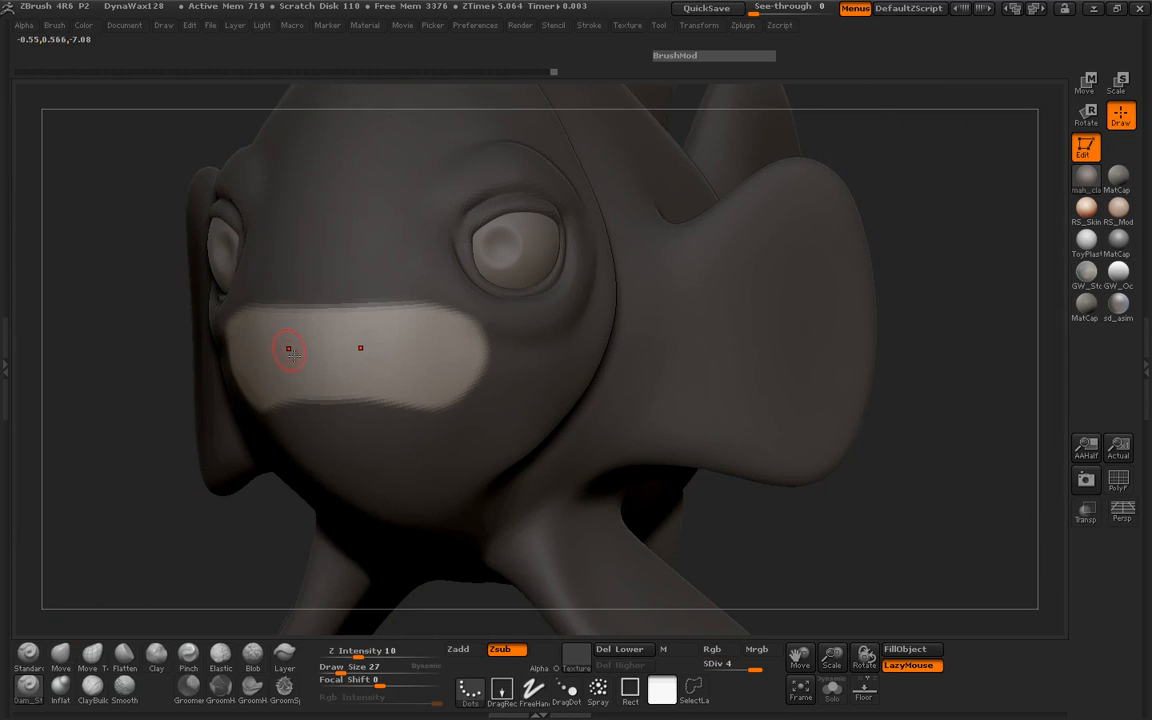
pyautogui.press('space')
pyautogui.moveTo(322, 352); pyautogui.dragTo(325, 352)
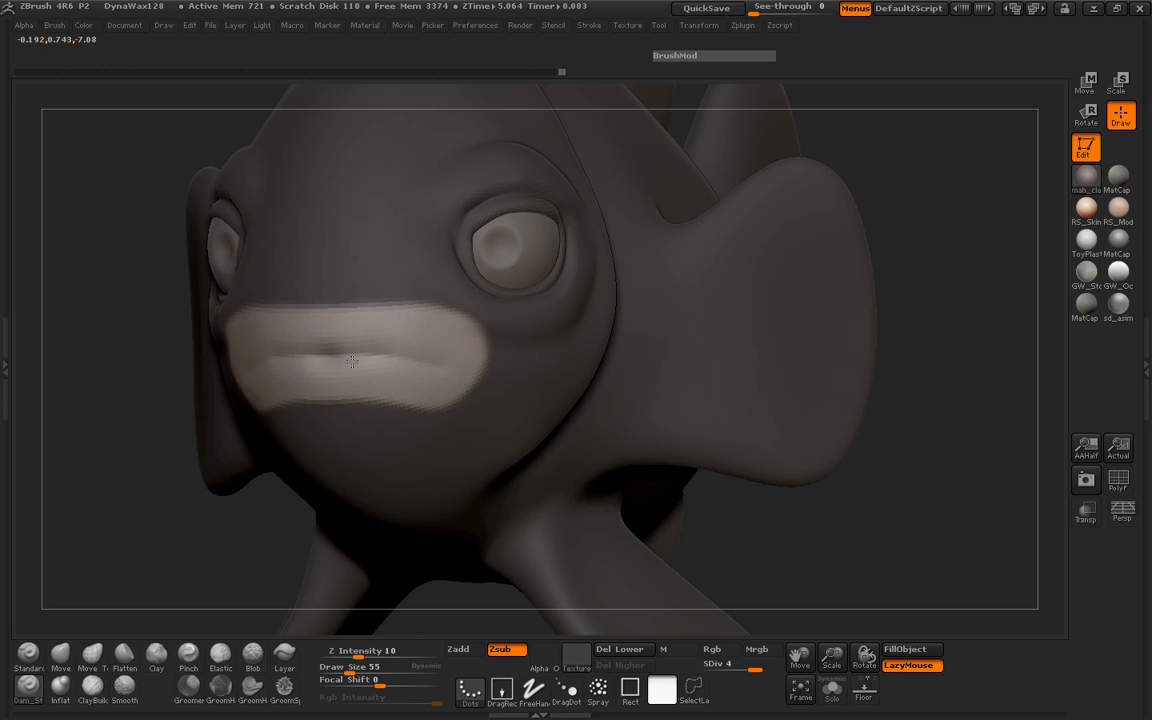
pyautogui.moveTo(877, 547); pyautogui.dragTo(798, 533)
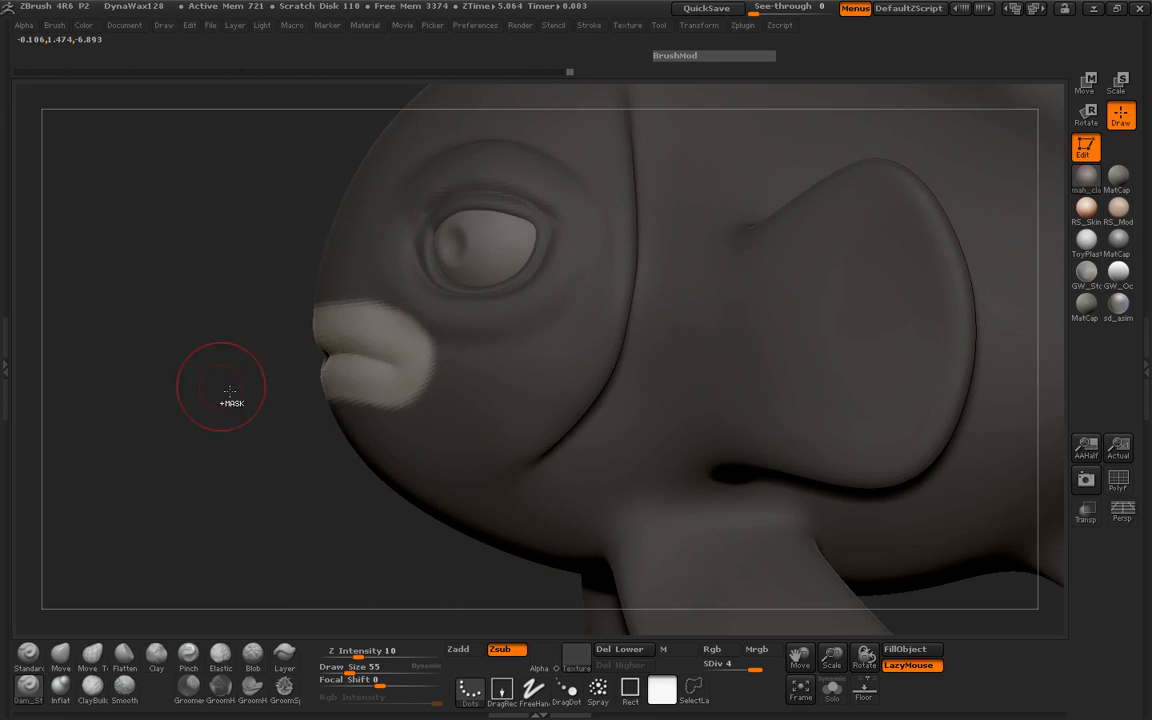
pyautogui.keyDown('ctrl'); pyautogui.moveTo(229, 396); pyautogui.dragTo(220, 418); pyautogui.keyUp('ctrl')
# Step: Deepen the mouth line toward its corners with the Dam_Standard brush and smooth the surface along the lips
pyautogui.moveTo(60, 430); pyautogui.dragTo(312, 400)
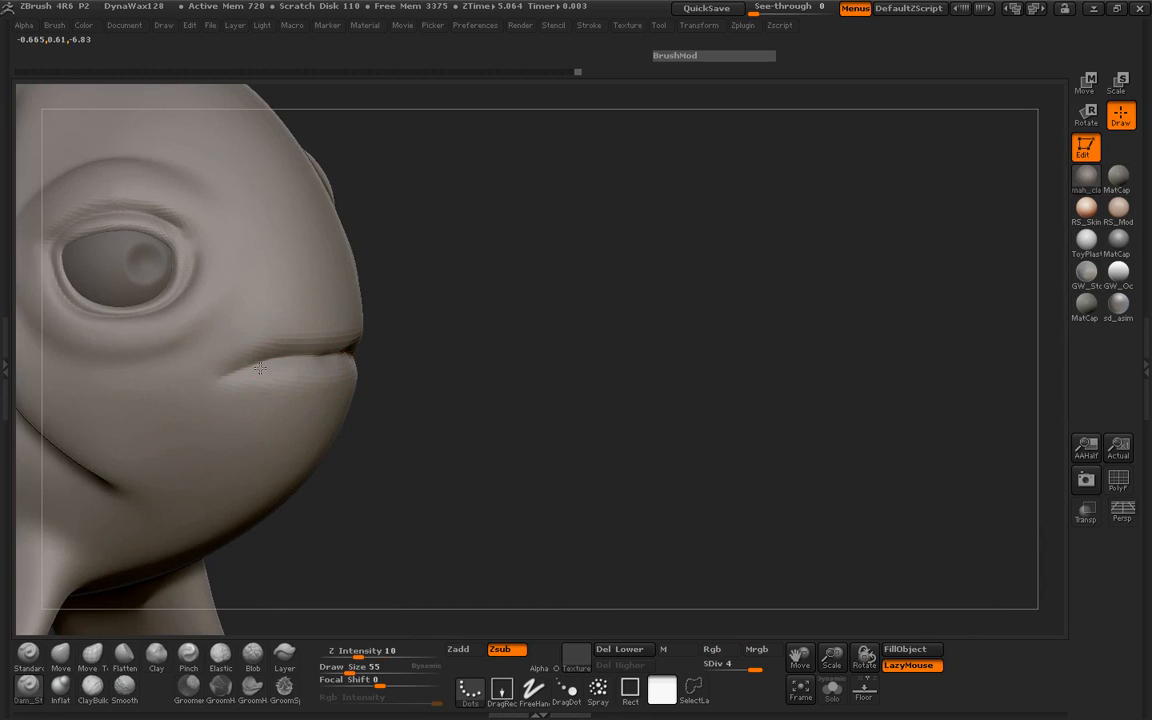
pyautogui.moveTo(600, 400); pyautogui.dragTo(480, 400)
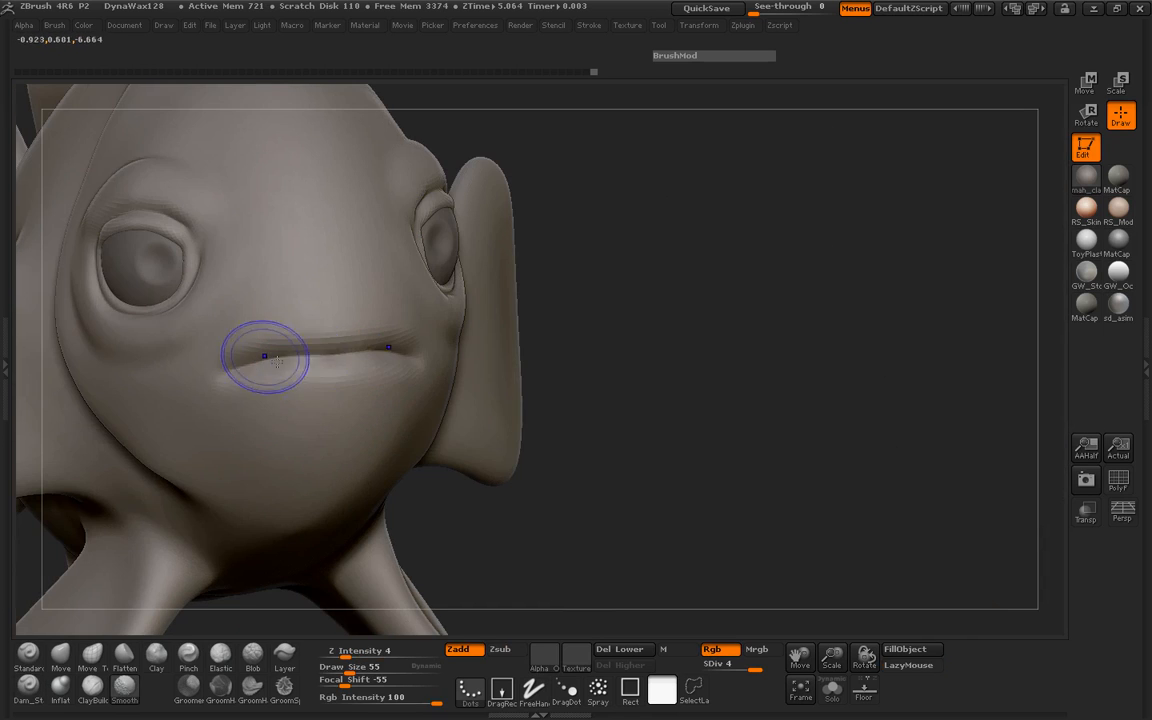
pyautogui.keyDown('shift'); pyautogui.moveTo(265, 357); pyautogui.dragTo(365, 360); pyautogui.keyUp('shift')
pyautogui.moveTo(671, 400); pyautogui.dragTo(500, 400)
# Step: Sharpen the mouth crease and its corners with the Dam_Standard brush at Draw Size 37 and smooth the upper lip's front
pyautogui.press('space')
pyautogui.moveTo(388, 366); pyautogui.dragTo(346, 360)
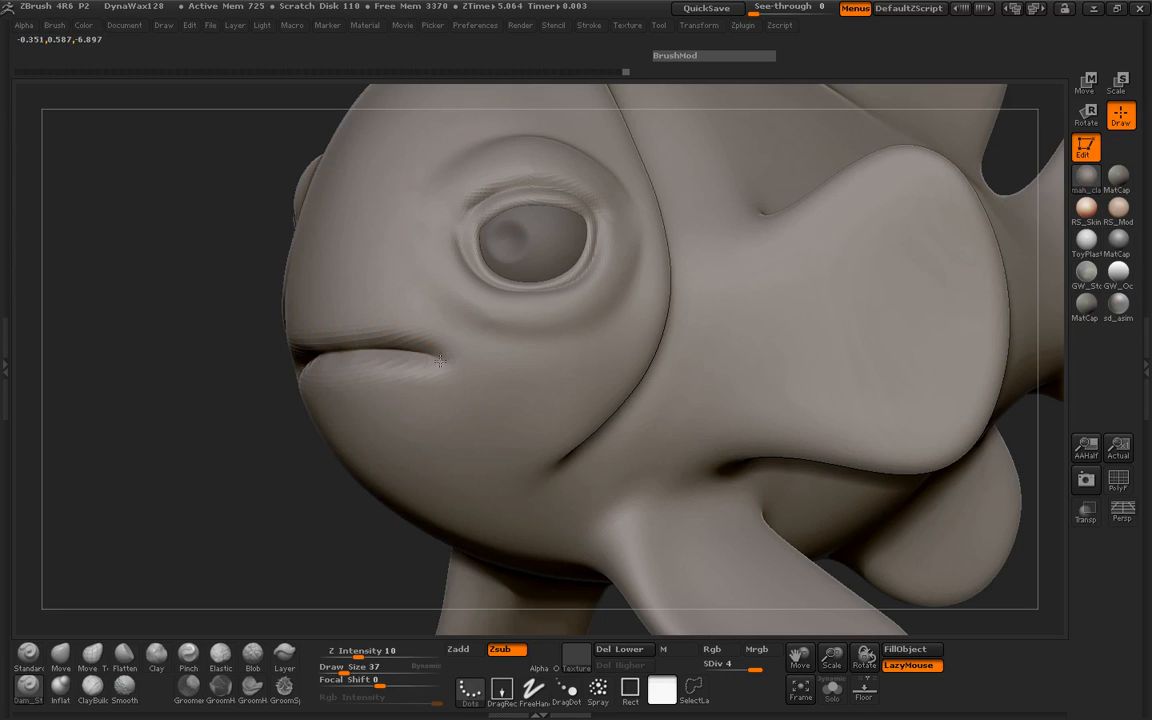
pyautogui.moveTo(155, 374); pyautogui.dragTo(445, 392)
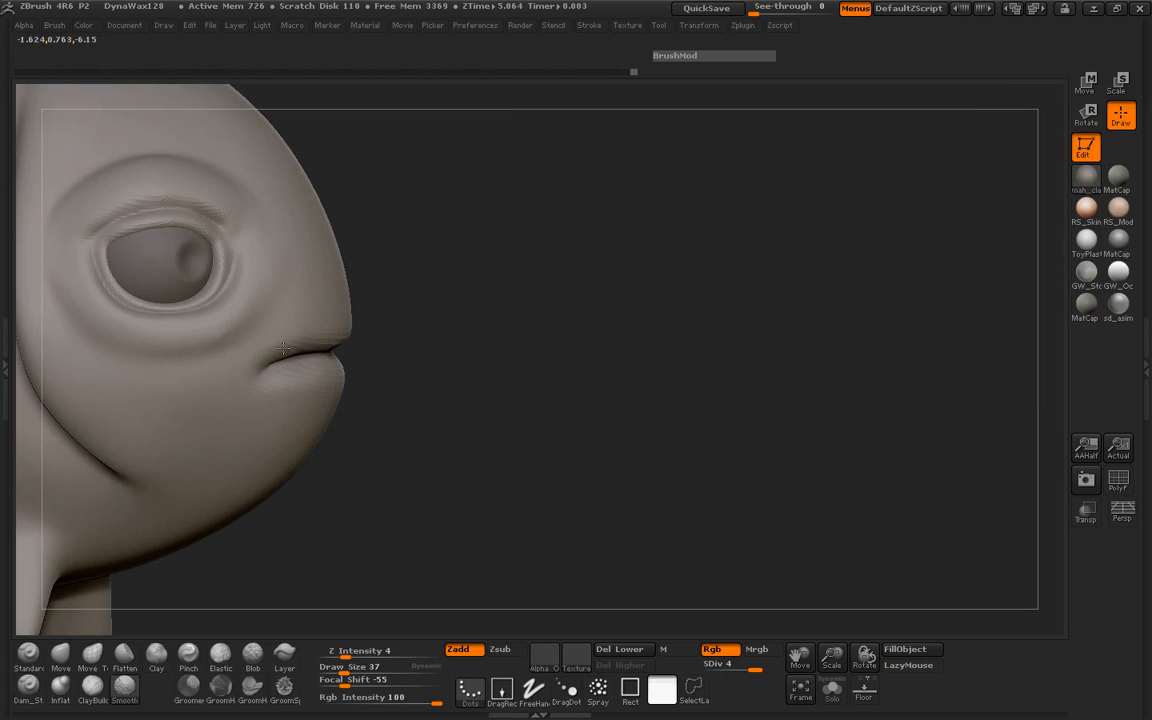
pyautogui.keyDown('shift'); pyautogui.moveTo(329, 338); pyautogui.dragTo(343, 343); pyautogui.keyUp('shift')
pyautogui.moveTo(410, 480); pyautogui.dragTo(450, 482)
# Step: Tighten the crease between the lips with the Pinch brush at Draw Size 88 and smooth the lower lip near the mouth corner
pyautogui.click(186, 653)
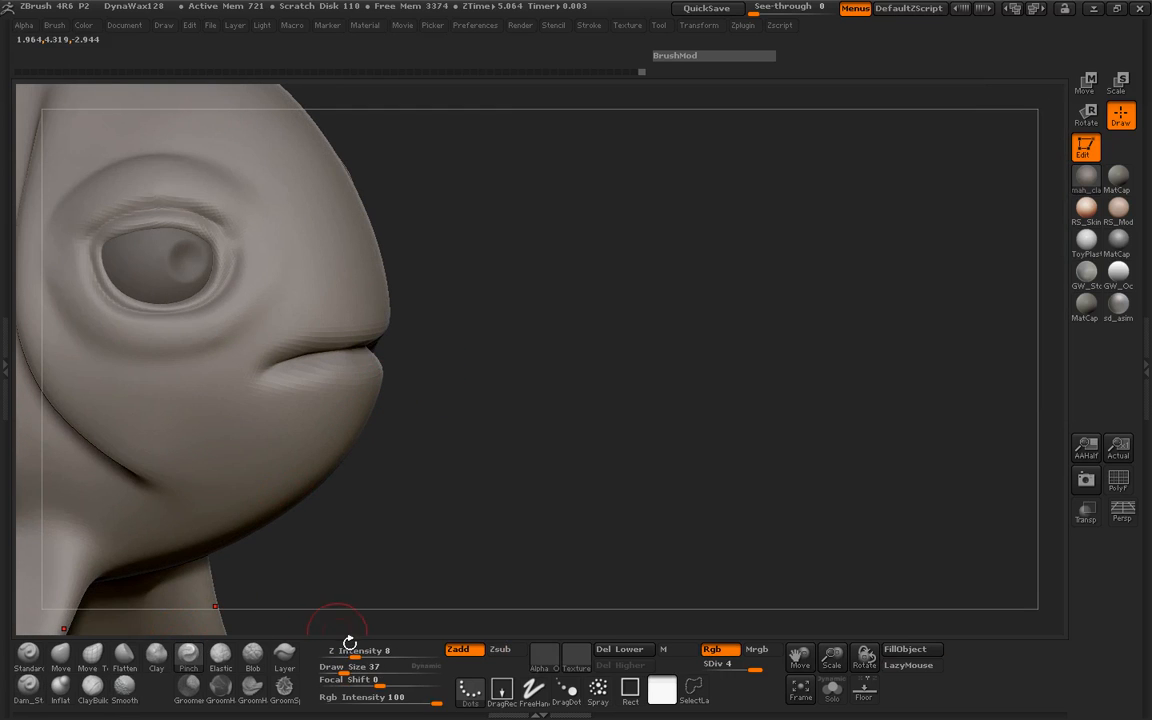
pyautogui.press('space')
pyautogui.moveTo(322, 355); pyautogui.dragTo(346, 355)
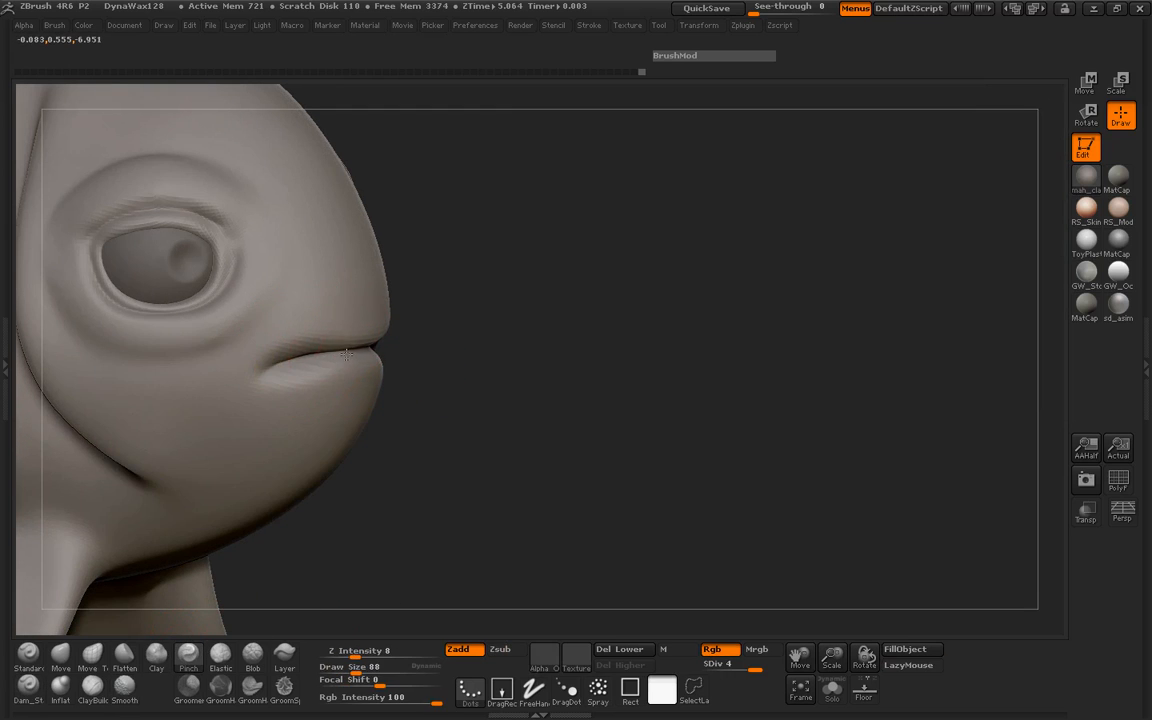
pyautogui.moveTo(458, 383)
pyautogui.mouseDown()
pyautogui.moveTo(206, 406)
pyautogui.moveTo(188, 432)
pyautogui.moveTo(360, 424)
pyautogui.mouseUp()
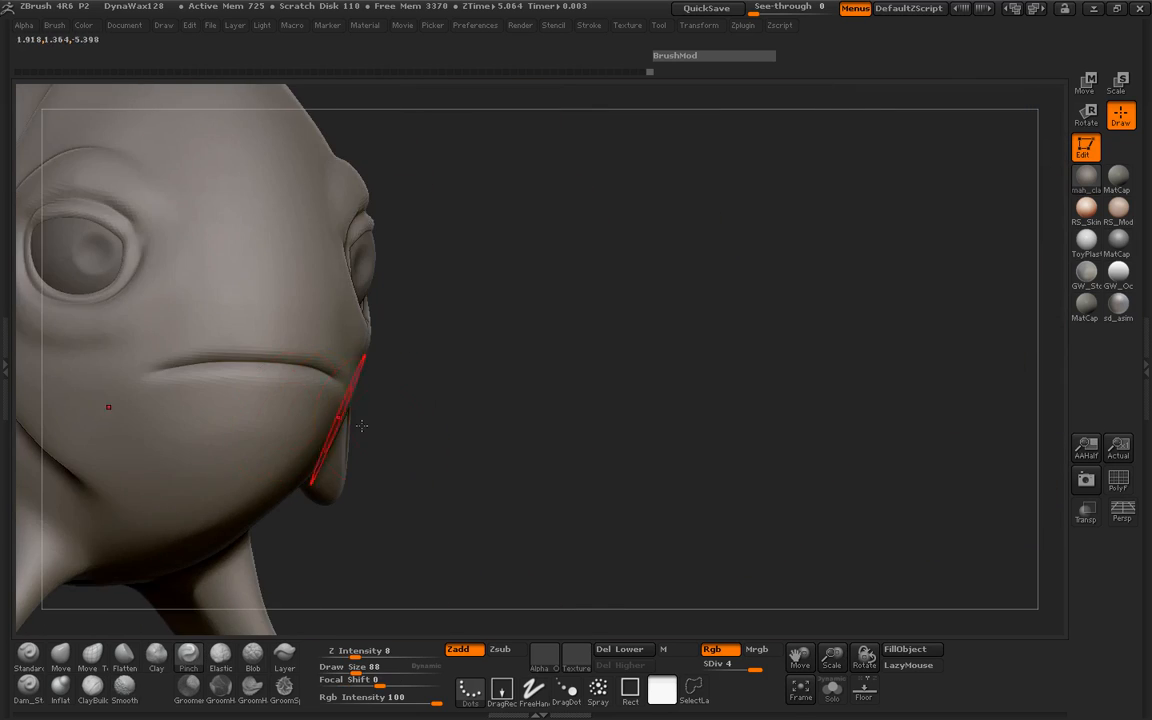
pyautogui.moveTo(420, 393); pyautogui.dragTo(473, 442)
pyautogui.moveTo(300, 375)
pyautogui.keyDown('shift'); pyautogui.mouseDown()
pyautogui.moveTo(255, 376)
pyautogui.moveTo(280, 398)
pyautogui.mouseUp(); pyautogui.keyUp('shift')
pyautogui.moveTo(482, 556); pyautogui.dragTo(245, 535)
pyautogui.keyDown('alt'); pyautogui.moveTo(214, 413); pyautogui.dragTo(300, 450); pyautogui.keyUp('alt')
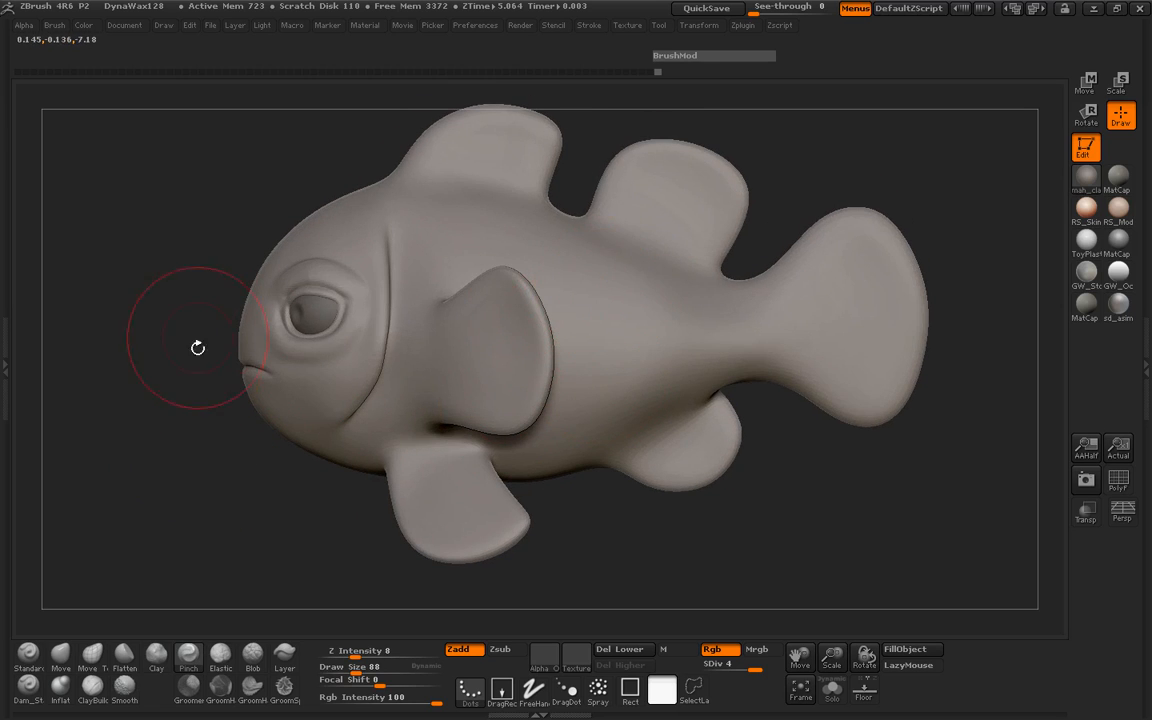
# Step: Subdivide the fish body to level 6 and return it to a straight side view
pyautogui.moveTo(120, 345)
pyautogui.keyDown('alt'); pyautogui.mouseDown()
pyautogui.moveTo(125, 388)
pyautogui.moveTo(194, 406)
pyautogui.moveTo(663, 406)
pyautogui.moveTo(694, 437)
pyautogui.moveTo(684, 463)
pyautogui.moveTo(625, 481)
pyautogui.moveTo(188, 383)
pyautogui.moveTo(380, 375)
pyautogui.moveTo(204, 447)
pyautogui.mouseUp(); pyautogui.keyUp('alt')
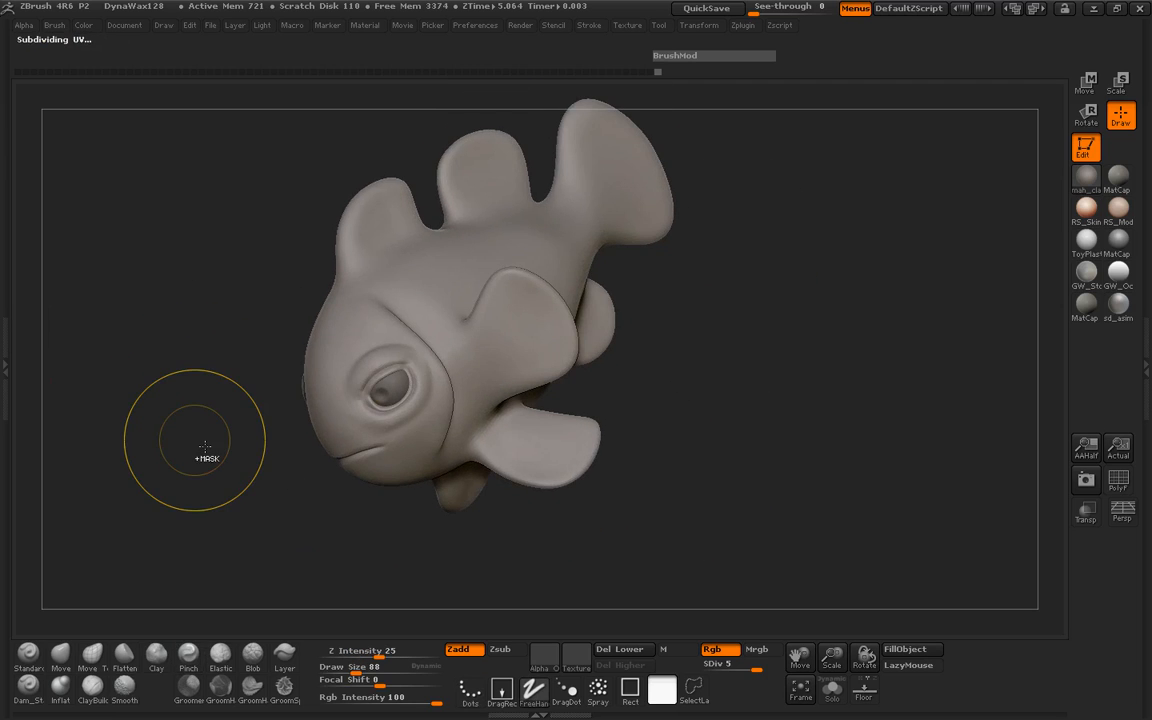
pyautogui.hotkey('ctrl', 'd')
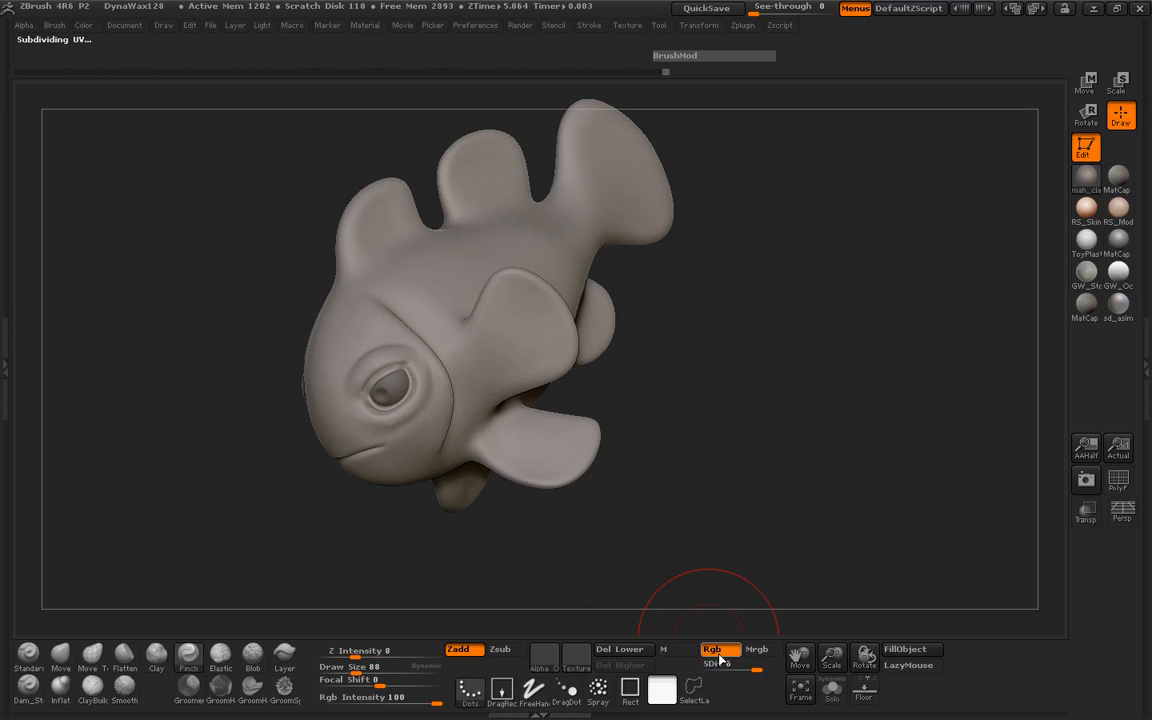
pyautogui.keyDown('shift'); pyautogui.moveTo(818, 383); pyautogui.dragTo(527, 303); pyautogui.keyUp('shift')
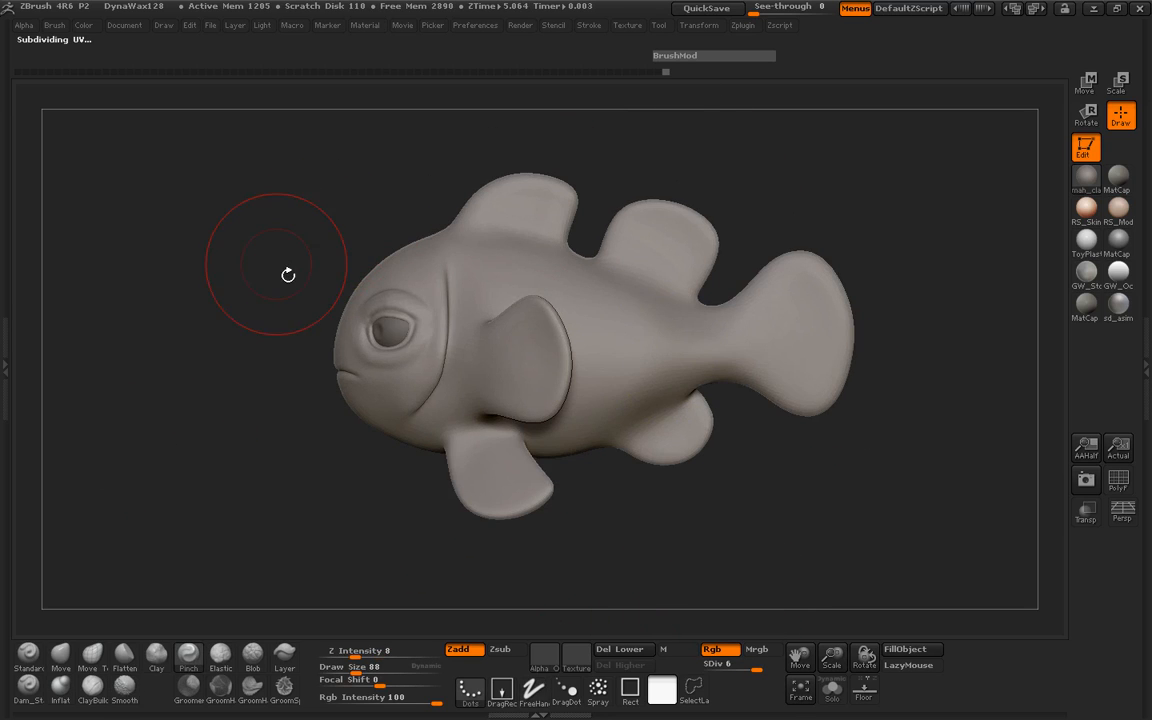
pyautogui.keyDown('alt'); pyautogui.moveTo(249, 233); pyautogui.dragTo(216, 283); pyautogui.keyUp('alt')
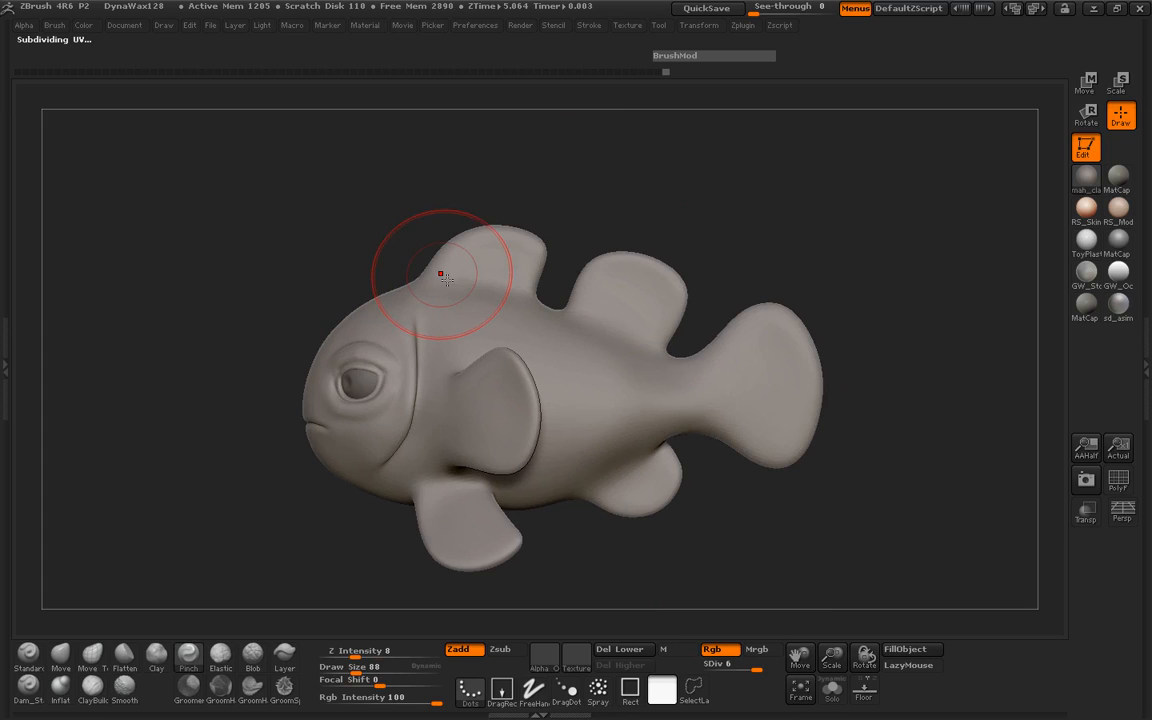
# Step: Mask both dorsal fins and the tail fin on the fish body at Draw Size 52
pyautogui.press('space')
pyautogui.moveTo(478, 248)
pyautogui.mouseDown()
pyautogui.moveTo(462, 254)
pyautogui.moveTo(526, 269)
pyautogui.mouseUp()
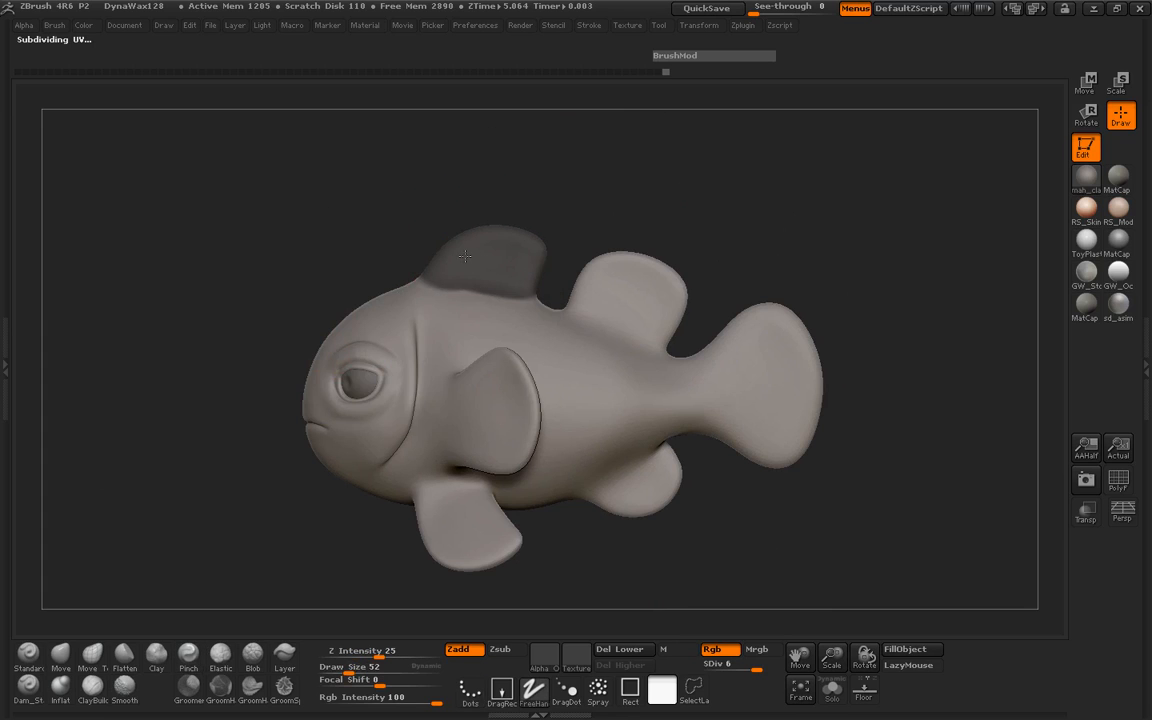
pyautogui.moveTo(607, 300)
pyautogui.keyDown('ctrl'); pyautogui.mouseDown()
pyautogui.moveTo(620, 305)
pyautogui.moveTo(640, 285)
pyautogui.moveTo(670, 291)
pyautogui.moveTo(739, 445)
pyautogui.moveTo(725, 320)
pyautogui.moveTo(796, 373)
pyautogui.mouseUp(); pyautogui.keyUp('ctrl')
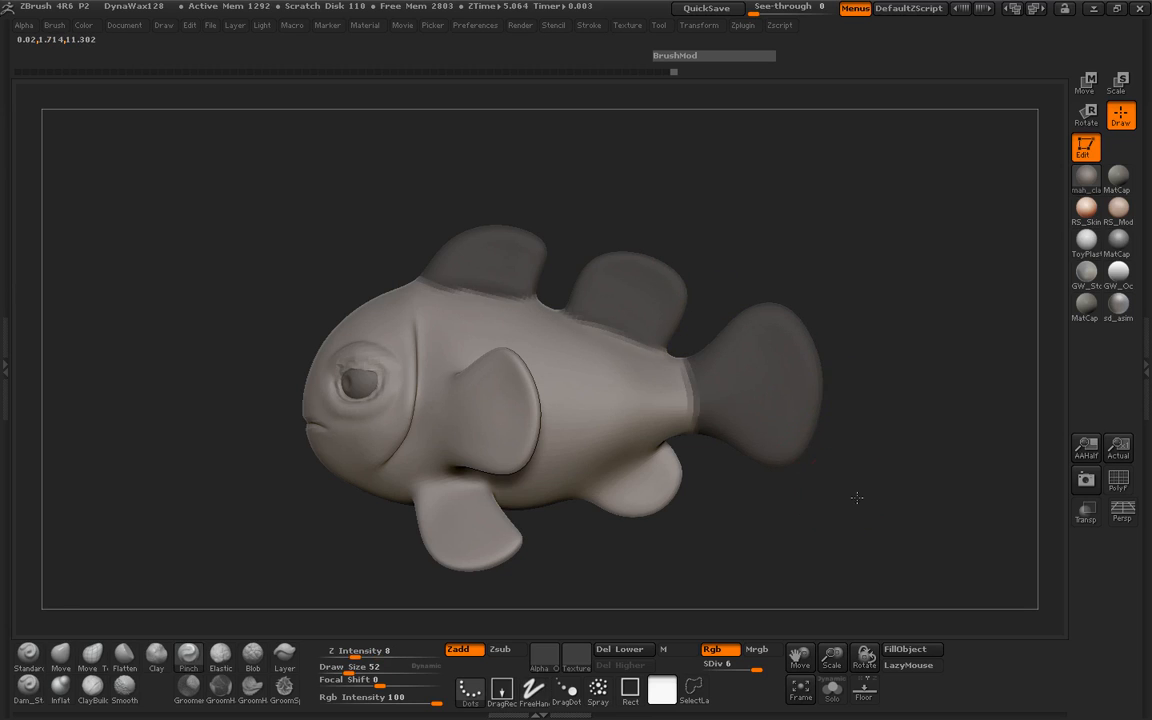
pyautogui.moveTo(818, 420); pyautogui.dragTo(684, 442)
# Step: Mask the pectoral, pelvic and anal fins of the fish body, lowering the Draw Size to 40 for the fin bases
pyautogui.moveTo(612, 448)
pyautogui.keyDown('ctrl'); pyautogui.mouseDown()
pyautogui.moveTo(656, 418)
pyautogui.moveTo(599, 450)
pyautogui.moveTo(794, 424)
pyautogui.moveTo(727, 377)
pyautogui.moveTo(722, 320)
pyautogui.moveTo(724, 402)
pyautogui.moveTo(756, 379)
pyautogui.mouseUp(); pyautogui.keyUp('ctrl')
pyautogui.moveTo(760, 435)
pyautogui.mouseDown()
pyautogui.moveTo(779, 455)
pyautogui.moveTo(744, 472)
pyautogui.mouseUp()
pyautogui.moveTo(652, 470)
pyautogui.keyDown('ctrl'); pyautogui.mouseDown()
pyautogui.moveTo(665, 488)
pyautogui.moveTo(684, 473)
pyautogui.moveTo(709, 488)
pyautogui.moveTo(527, 419)
pyautogui.moveTo(496, 478)
pyautogui.moveTo(489, 421)
pyautogui.mouseUp(); pyautogui.keyUp('ctrl')
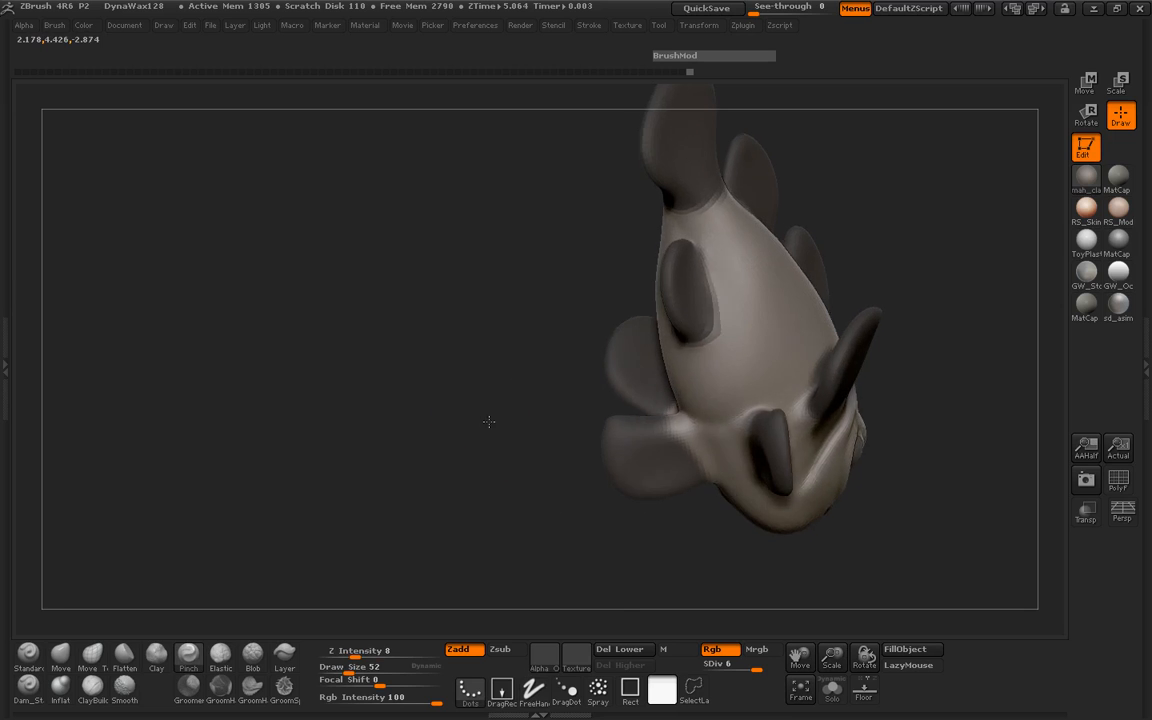
pyautogui.press('space')
pyautogui.moveTo(675, 446)
pyautogui.mouseDown()
pyautogui.moveTo(664, 446)
pyautogui.moveTo(676, 413)
pyautogui.moveTo(690, 463)
pyautogui.mouseUp()
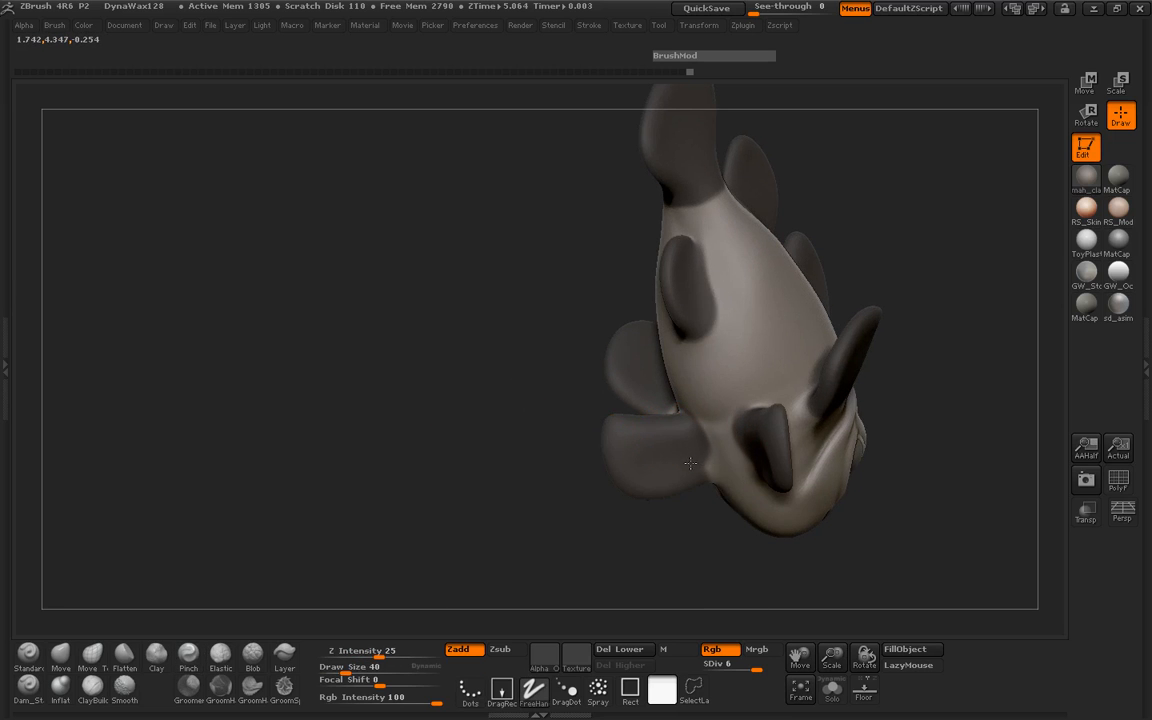
pyautogui.moveTo(499, 504)
pyautogui.mouseDown()
pyautogui.moveTo(720, 515)
pyautogui.moveTo(786, 459)
pyautogui.moveTo(811, 401)
pyautogui.mouseUp()
pyautogui.moveTo(805, 450); pyautogui.dragTo(360, 360)
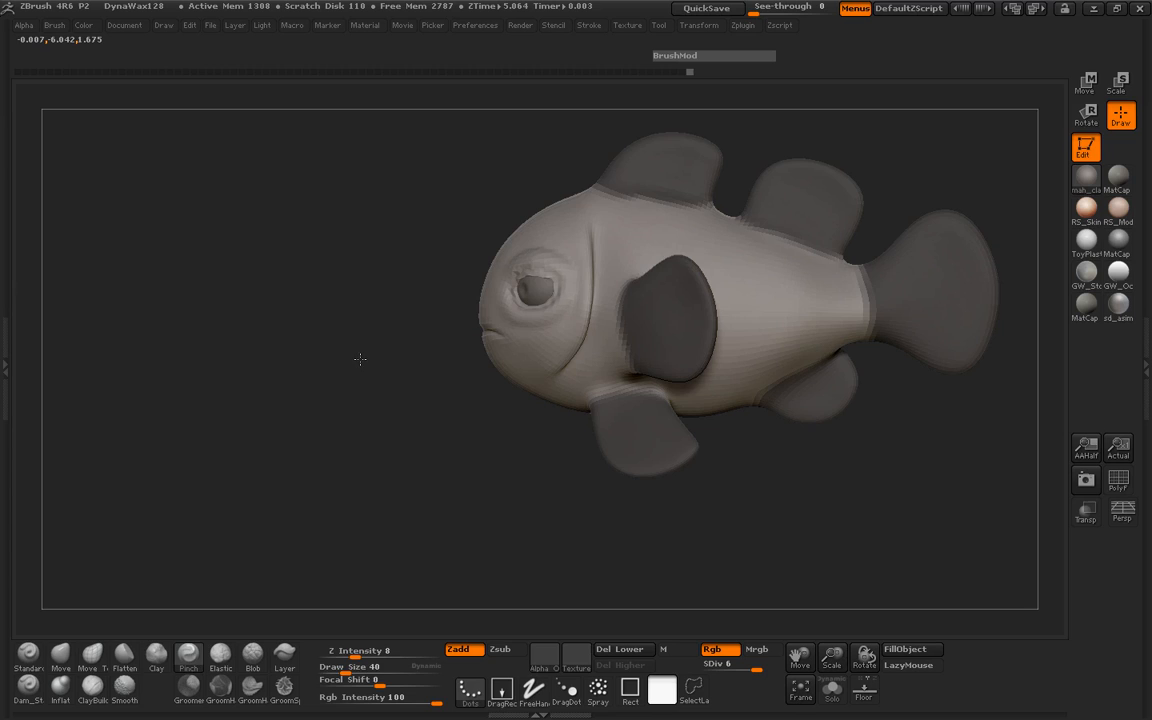
# Step: Check the masked fish body at subdivision level 3 and restore level 6
pyautogui.moveTo(757, 670); pyautogui.dragTo(743, 671)
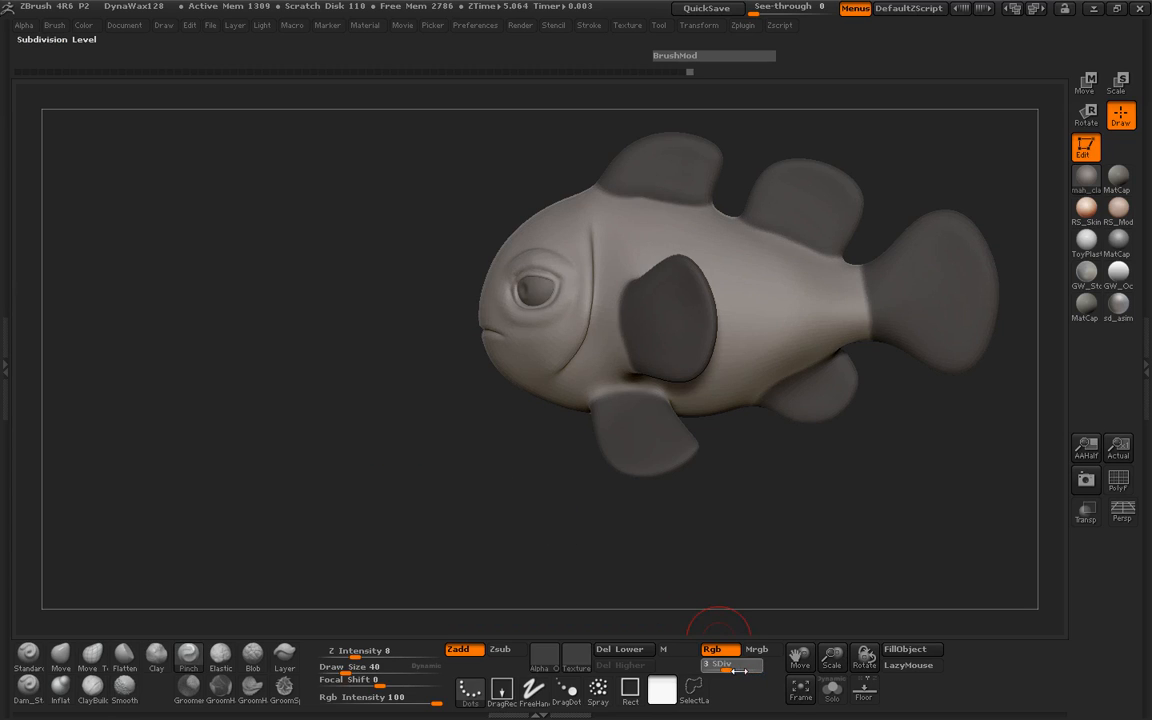
pyautogui.moveTo(352, 393); pyautogui.dragTo(645, 315)
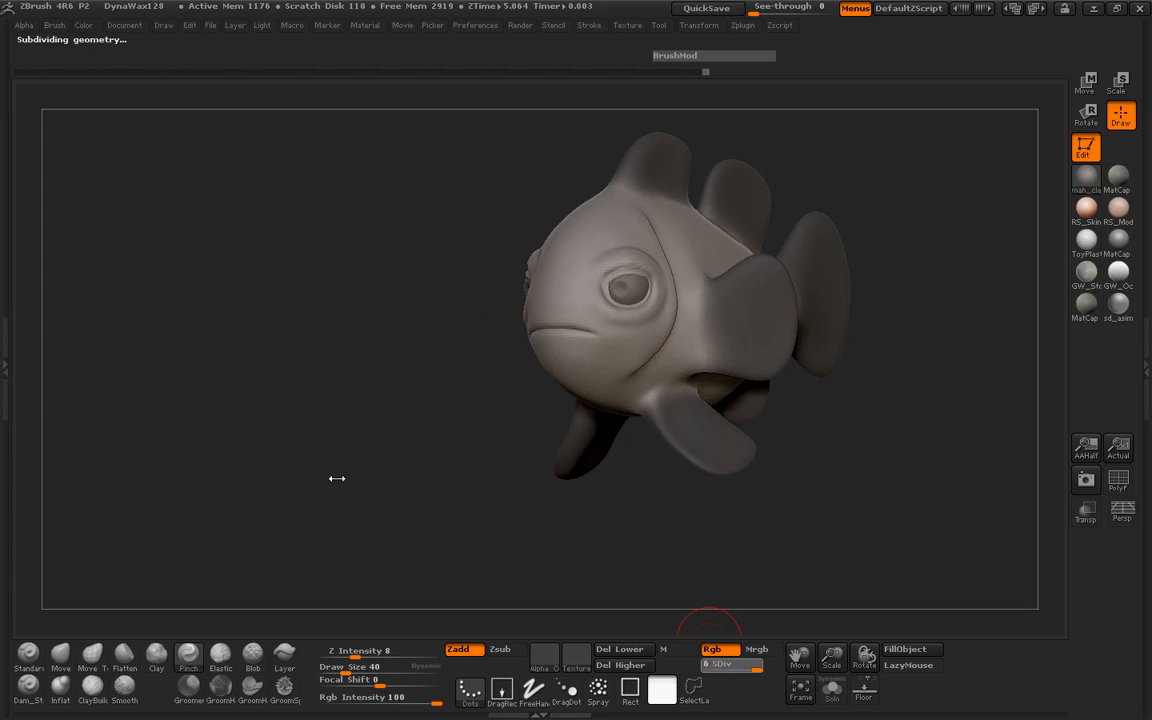
pyautogui.moveTo(380, 445); pyautogui.dragTo(72, 337)
# Step: Enable surface noise on the masked fish body and open its NoiseMaker settings
pyautogui.click(8, 337)
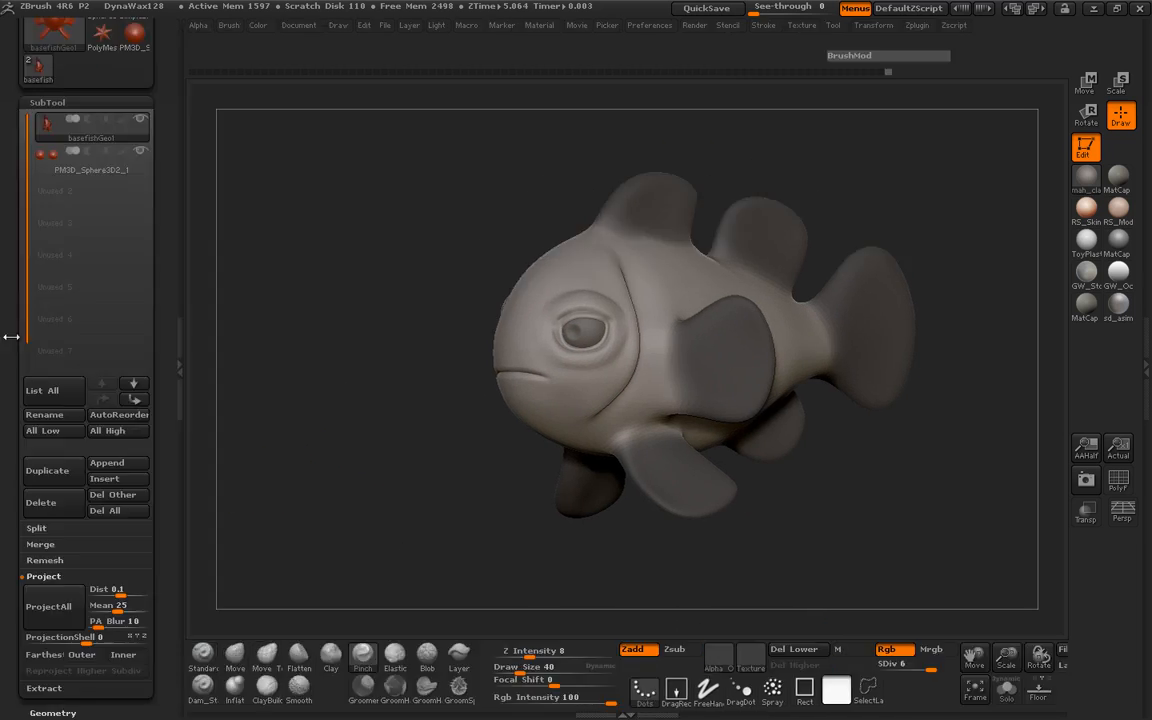
pyautogui.click(45, 103)
pyautogui.scroll(-1, 126, 280)
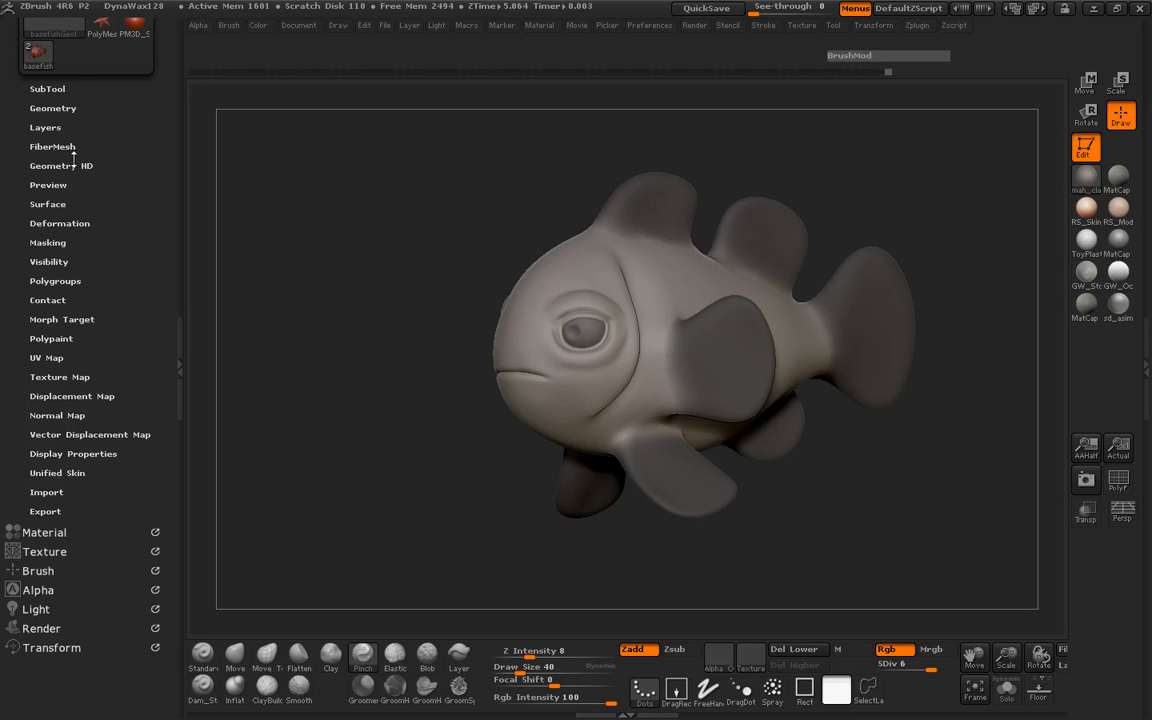
pyautogui.click(62, 206)
pyautogui.click(37, 220)
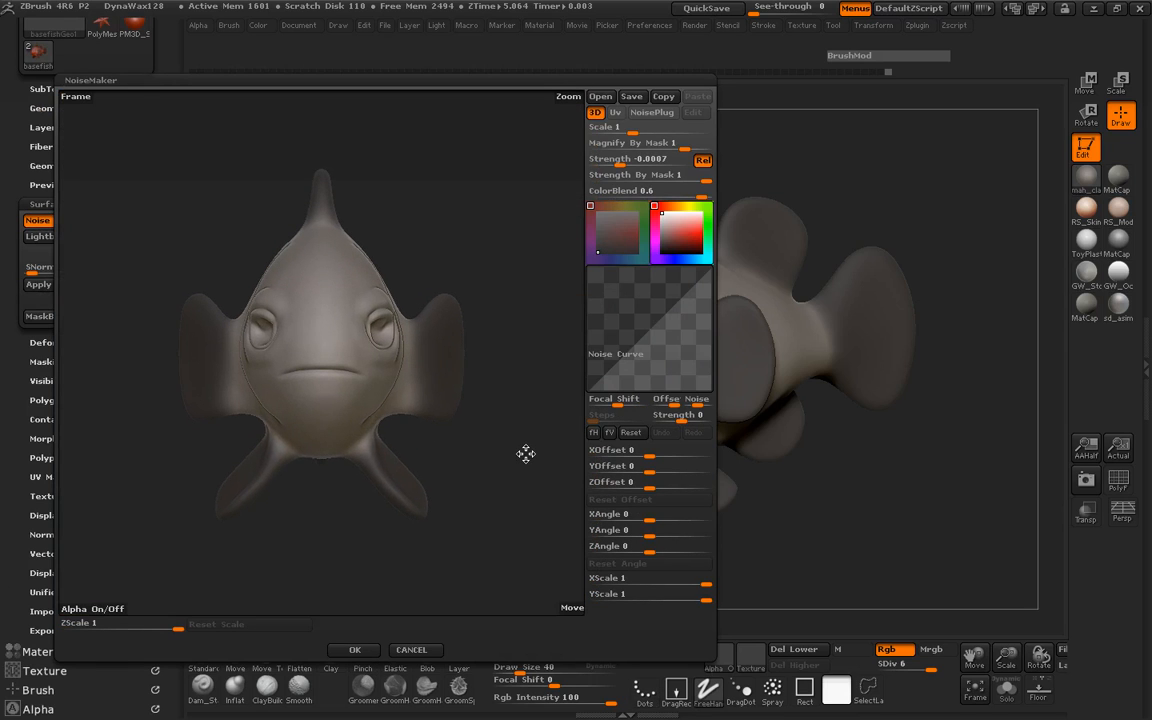
# Step: Load a reptile-skin image from the alphas folder inside animal images as the noise alpha
pyautogui.click(98, 611)
pyautogui.scroll(2, 82, 118)
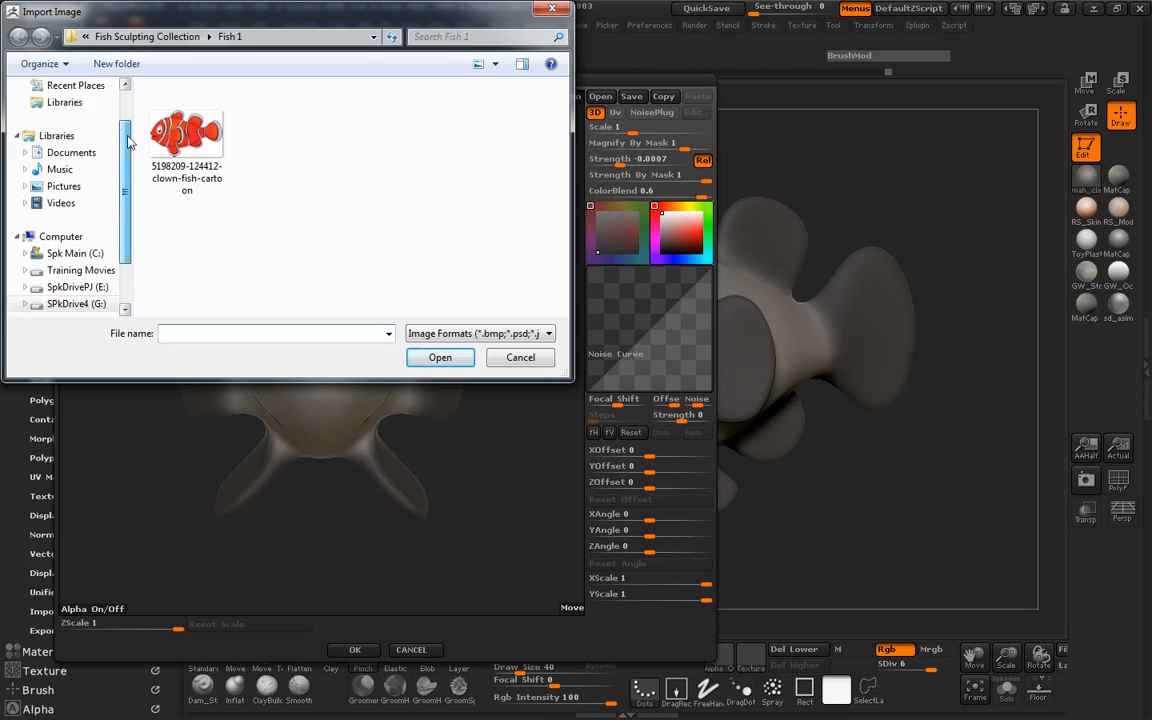
pyautogui.click(64, 110)
pyautogui.doubleClick(203, 231)
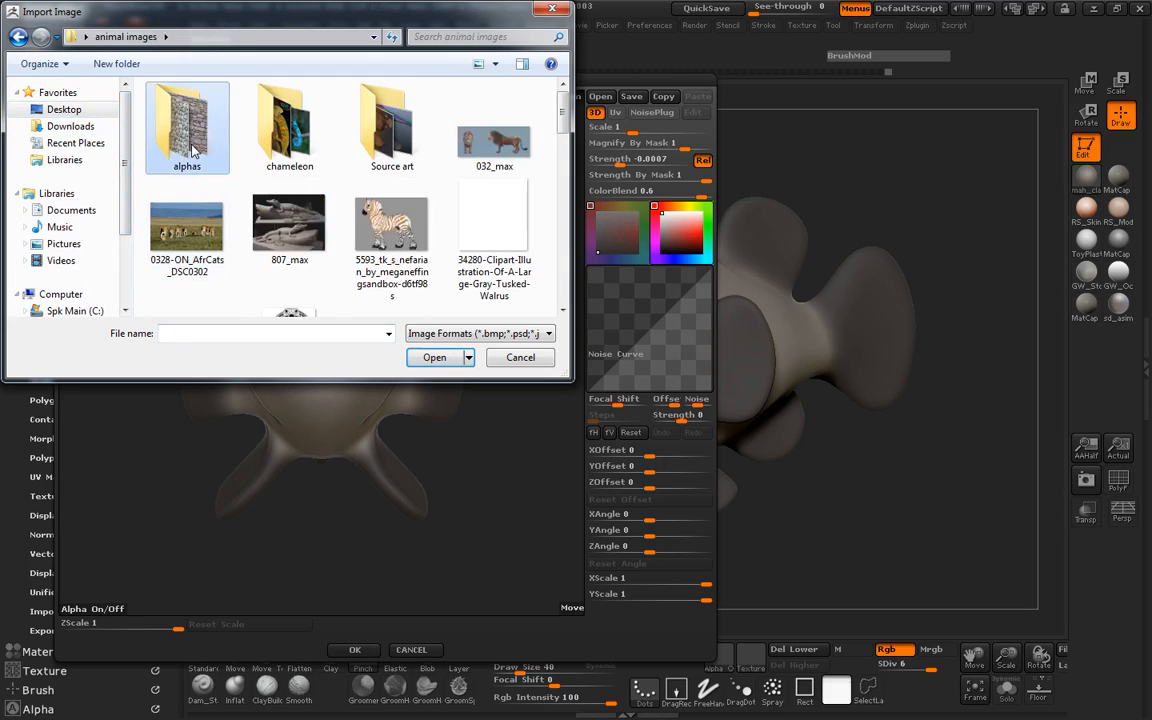
pyautogui.doubleClick(190, 118)
pyautogui.moveTo(560, 115); pyautogui.dragTo(561, 242)
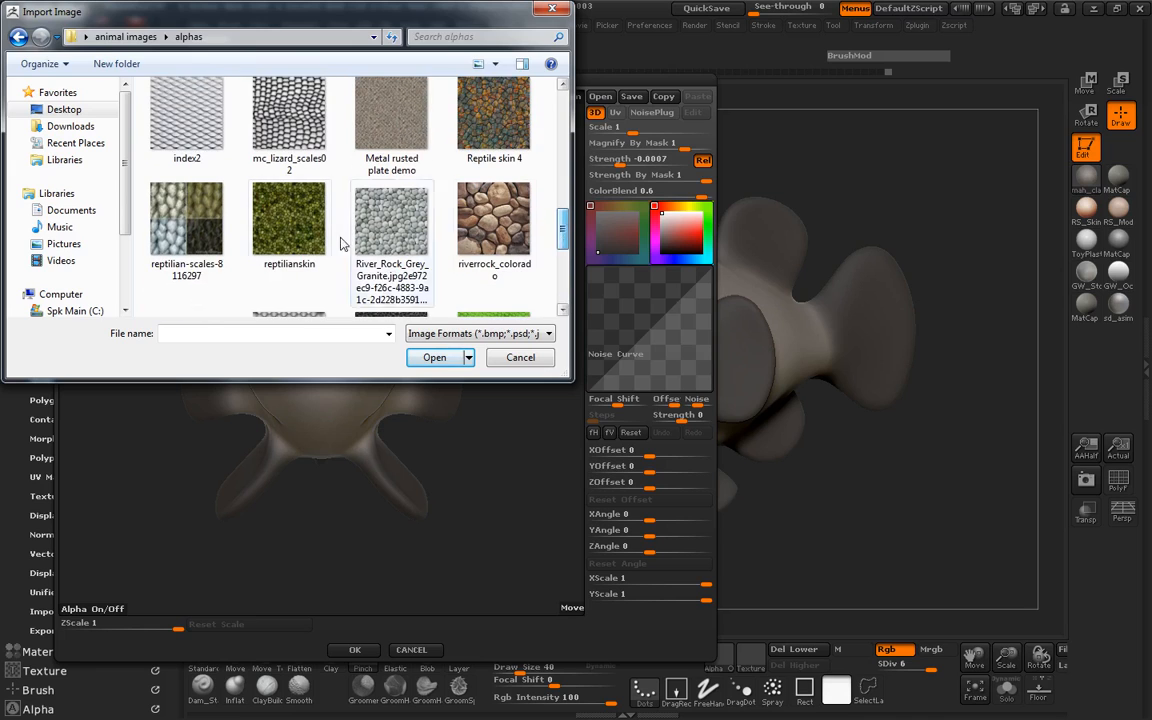
pyautogui.doubleClick(256, 214)
# Step: Set the noise Strength to -0.0476 and inspect the skin pattern along the fish's side in the preview
pyautogui.moveTo(370, 290); pyautogui.dragTo(137, 248)
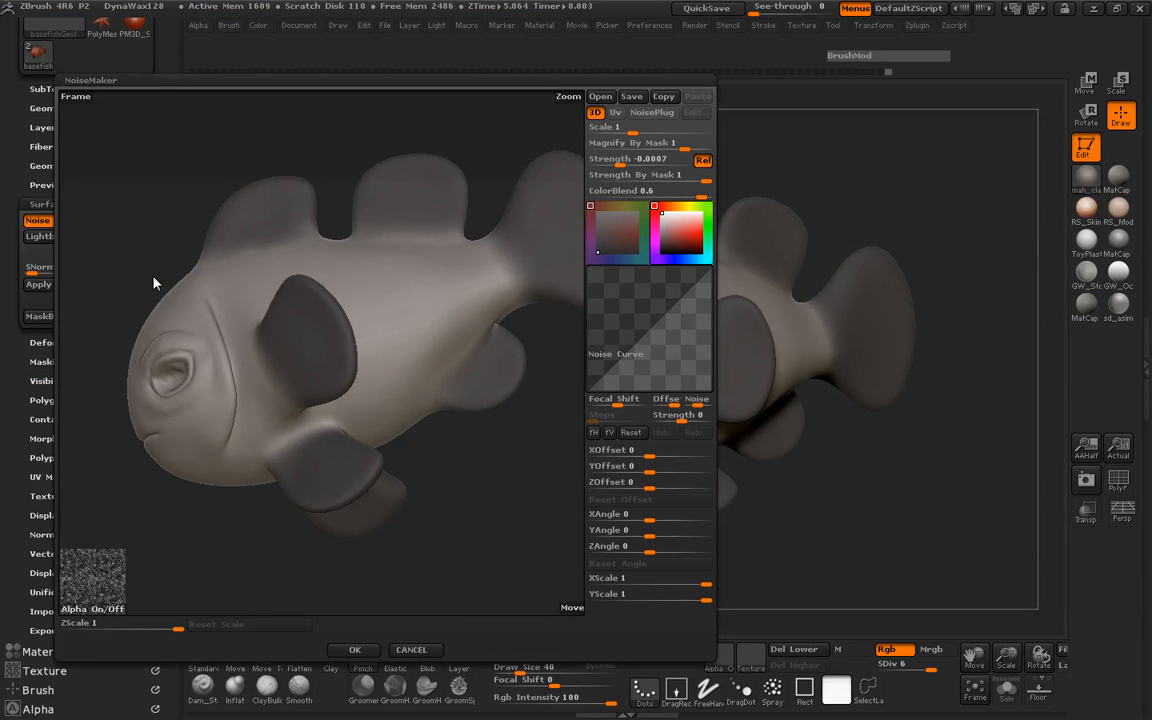
pyautogui.moveTo(616, 161); pyautogui.dragTo(617, 165)
pyautogui.keyDown('ctrl'); pyautogui.moveTo(486, 437); pyautogui.dragTo(543, 527, button='right'); pyautogui.keyUp('ctrl')
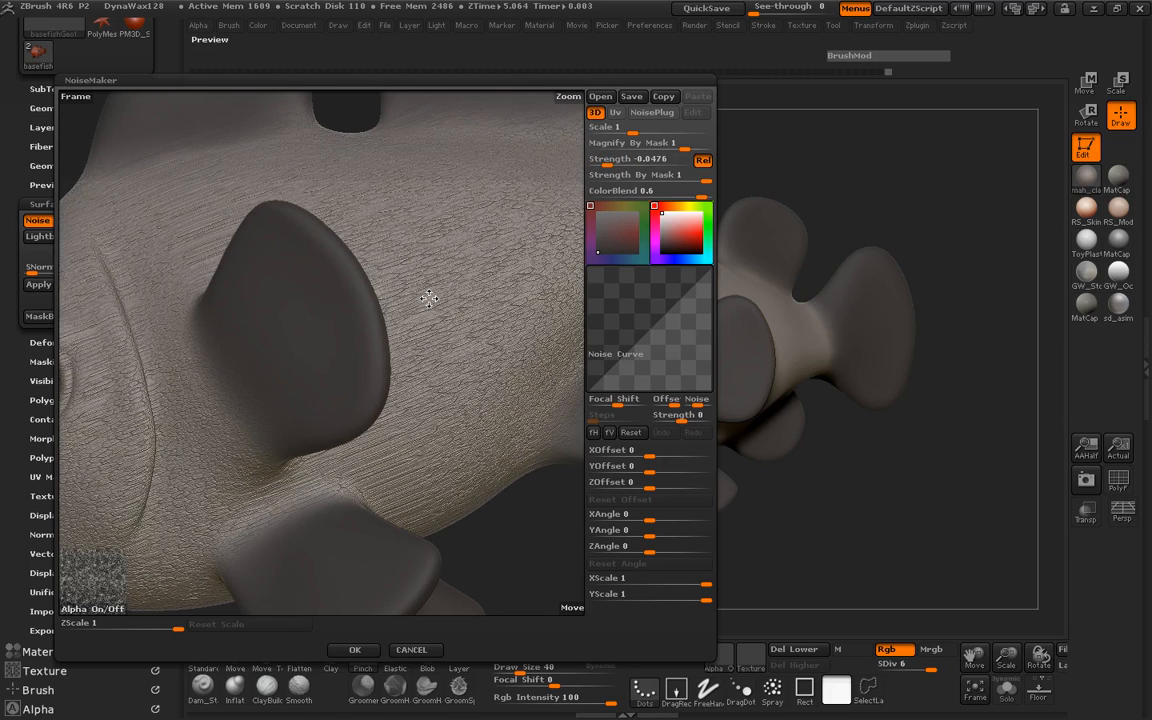
pyautogui.moveTo(534, 542); pyautogui.dragTo(555, 553)
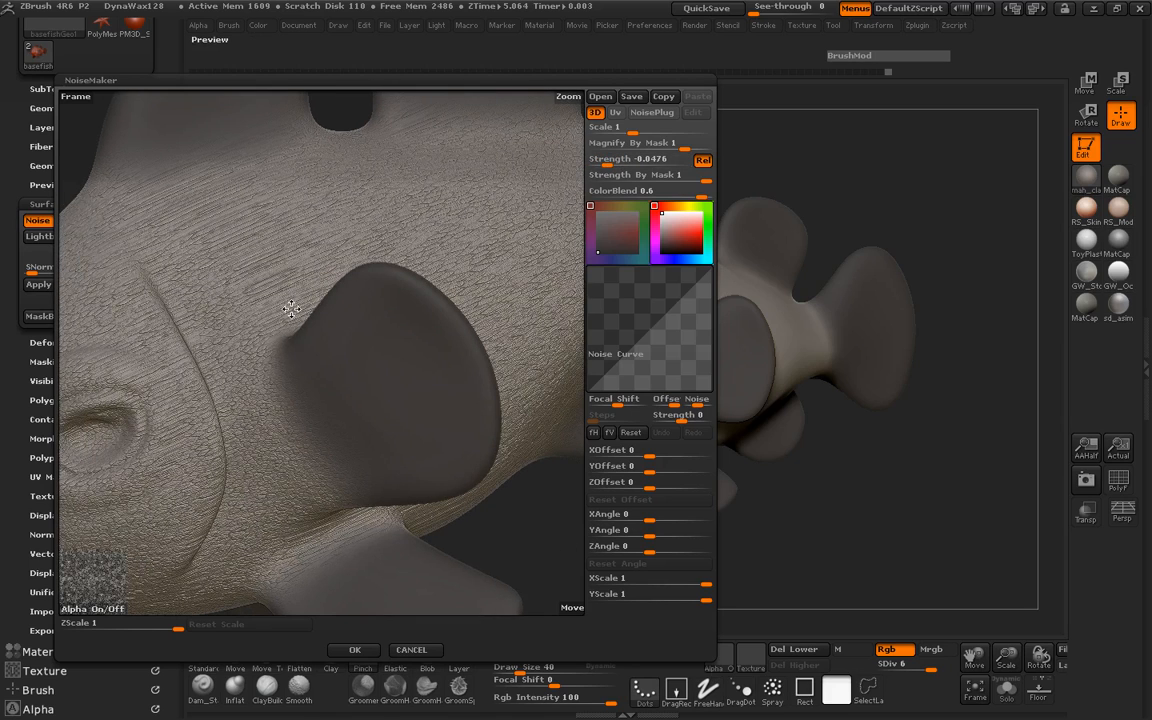
# Step: Project the noise by UV instead of 3D and reduce its Scale to 0.1602
pyautogui.click(617, 115)
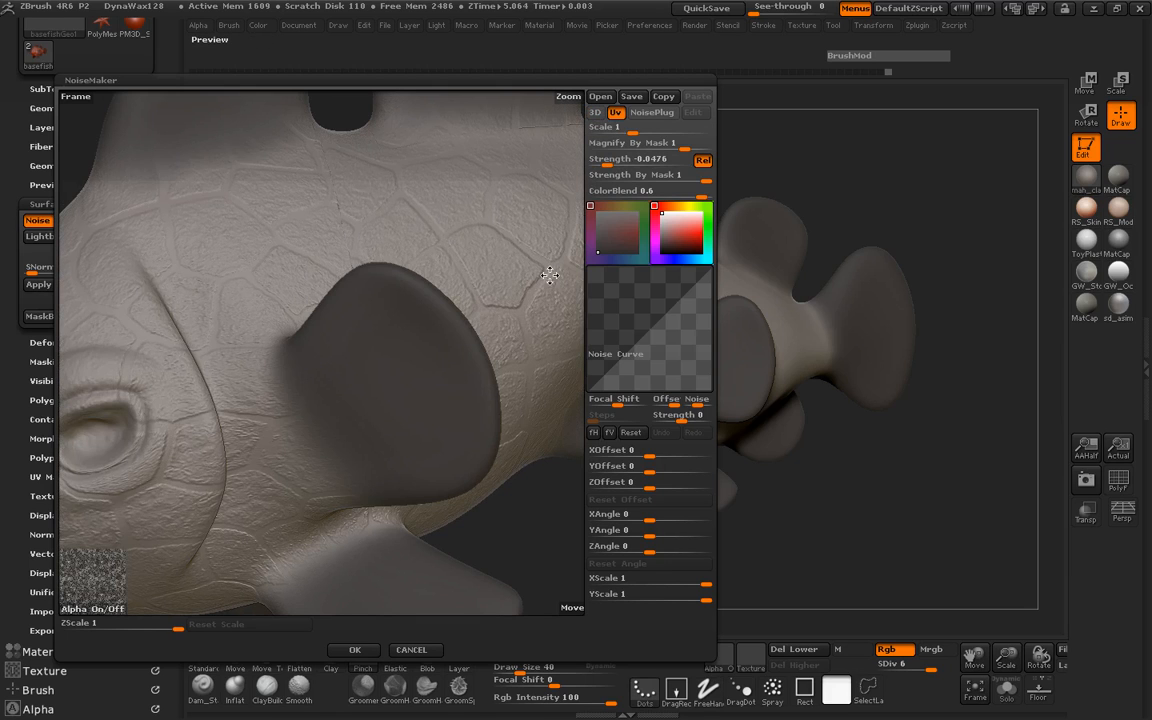
pyautogui.moveTo(533, 528); pyautogui.dragTo(528, 465)
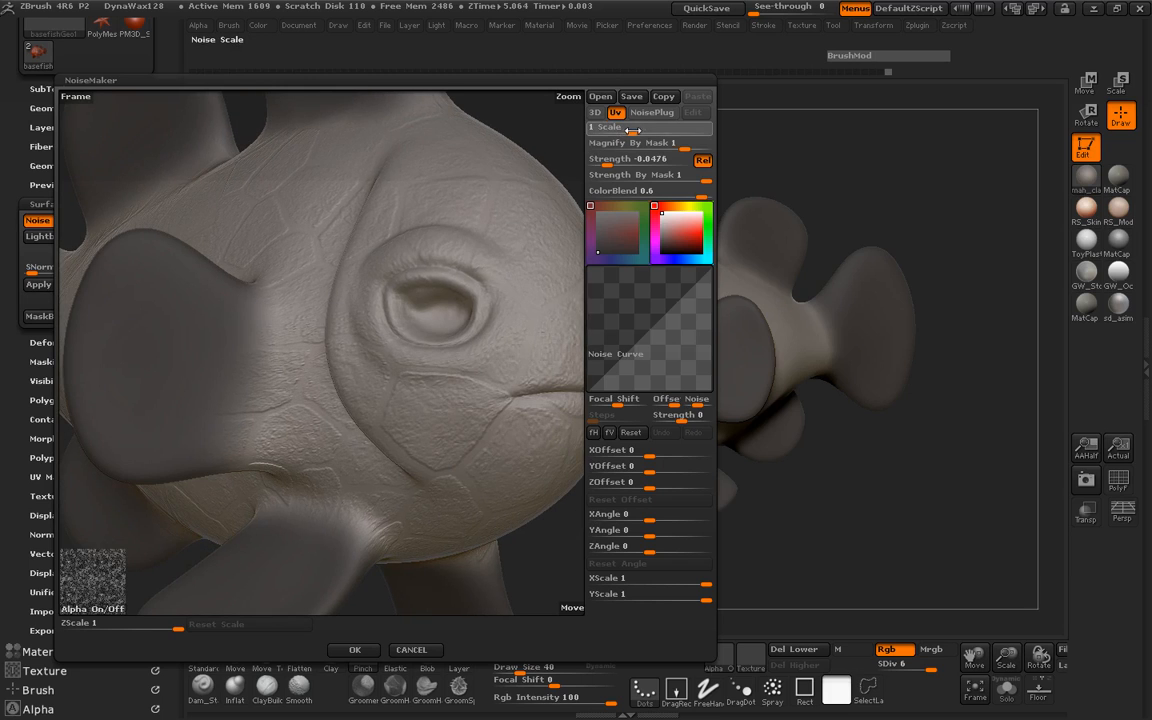
pyautogui.moveTo(640, 129); pyautogui.dragTo(628, 129)
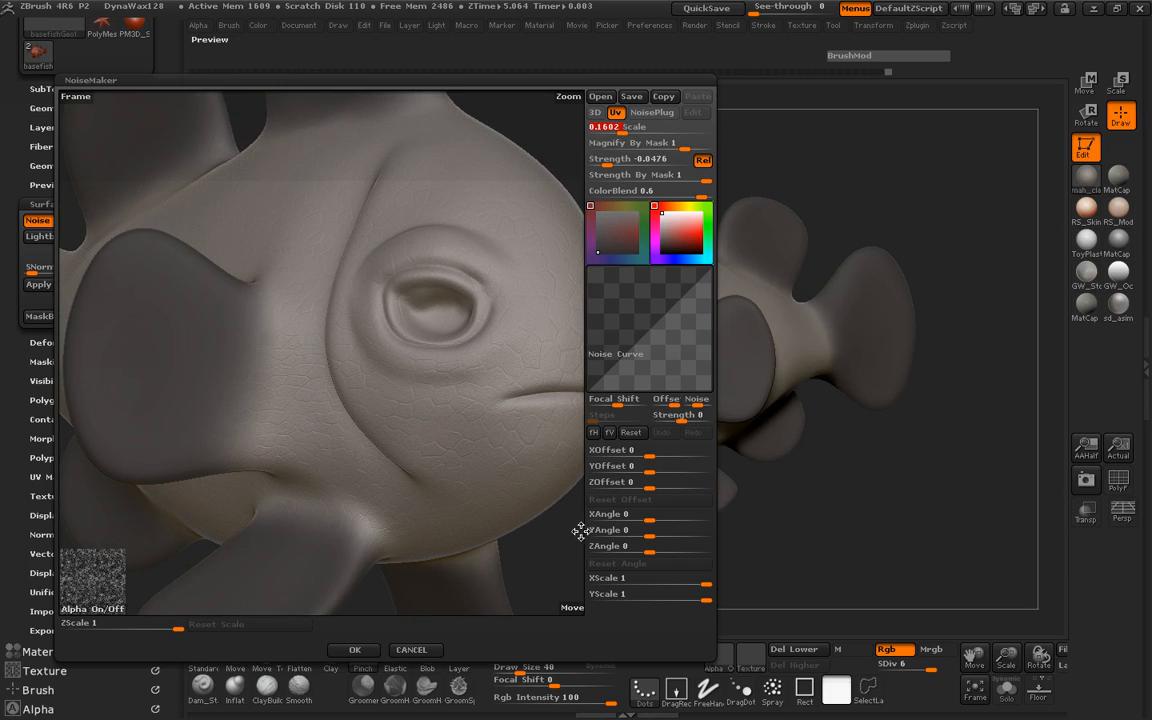
# Step: Set the noise Strength to -0.103 and check the scales on the fish's belly, face and side
pyautogui.moveTo(555, 531); pyautogui.dragTo(568, 399)
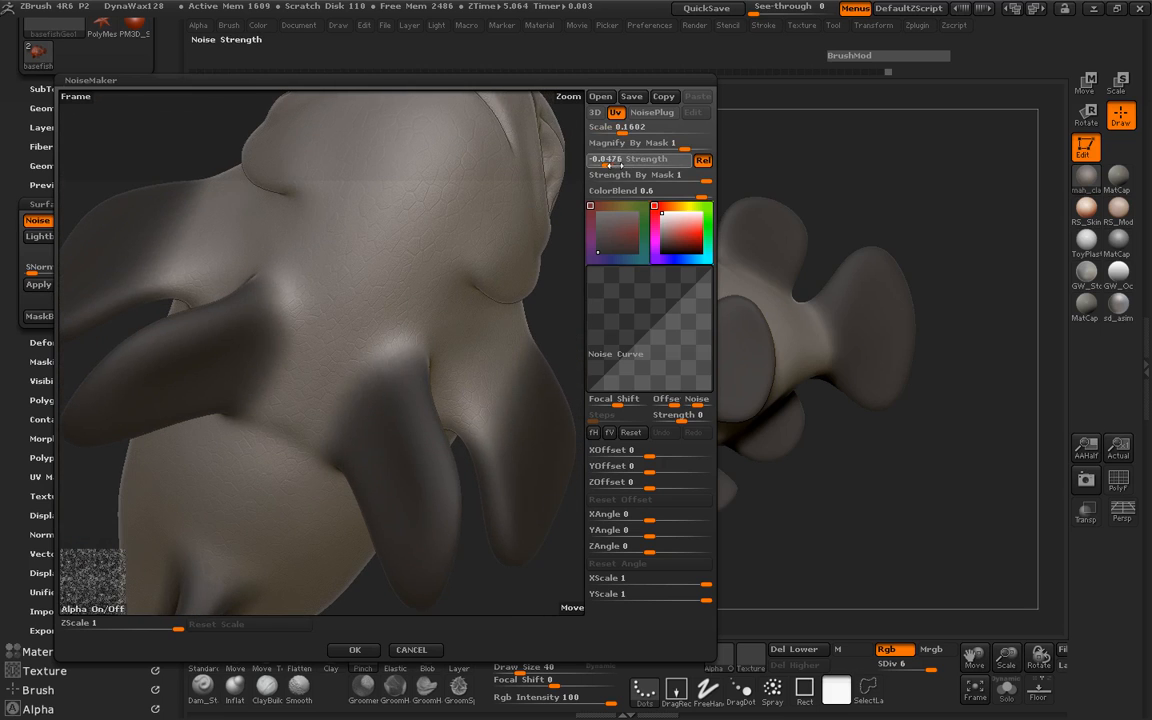
pyautogui.moveTo(603, 164); pyautogui.dragTo(365, 394)
pyautogui.moveTo(419, 527); pyautogui.dragTo(468, 298)
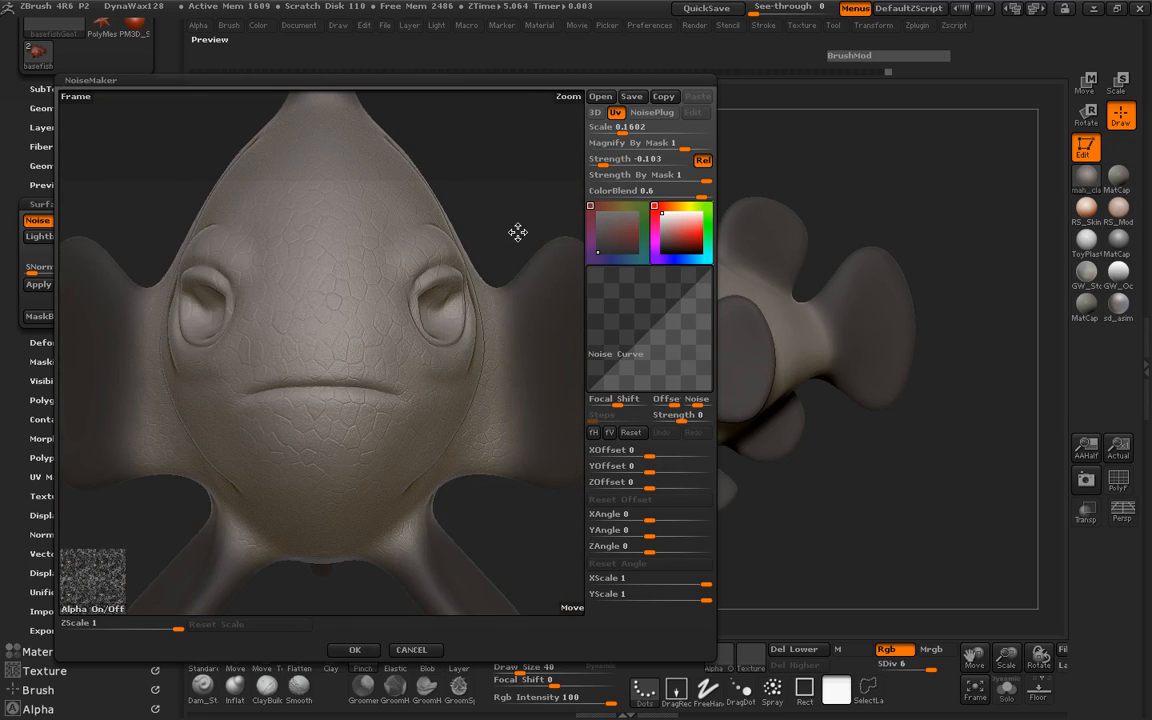
pyautogui.moveTo(517, 232); pyautogui.dragTo(500, 232)
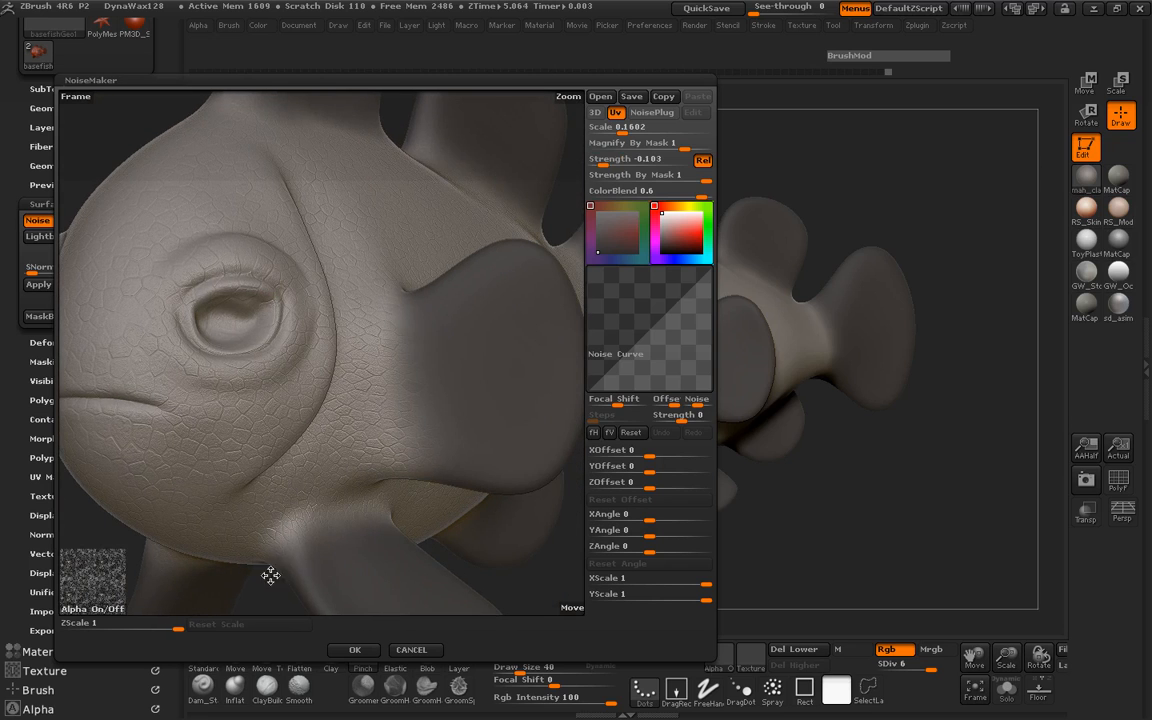
# Step: Accept the reptile-skin noise settings and apply the noise to the fish mesh
pyautogui.click(353, 654)
pyautogui.moveTo(327, 401); pyautogui.dragTo(365, 373)
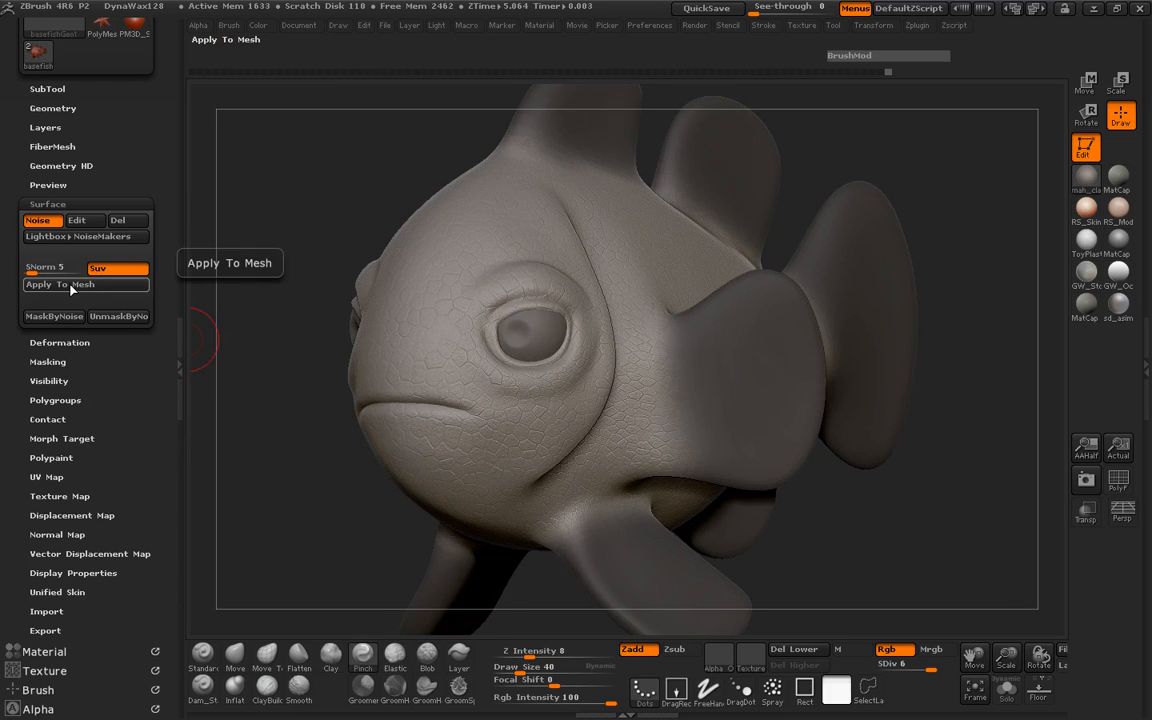
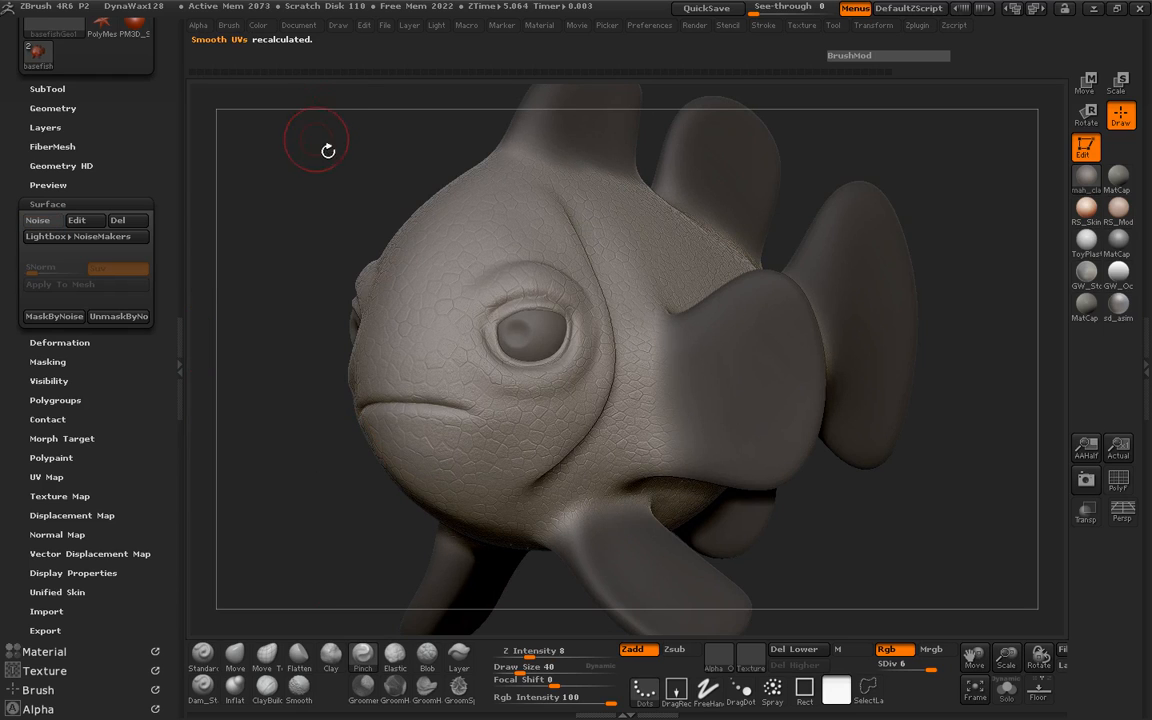
pyautogui.moveTo(314, 229); pyautogui.dragTo(314, 223)
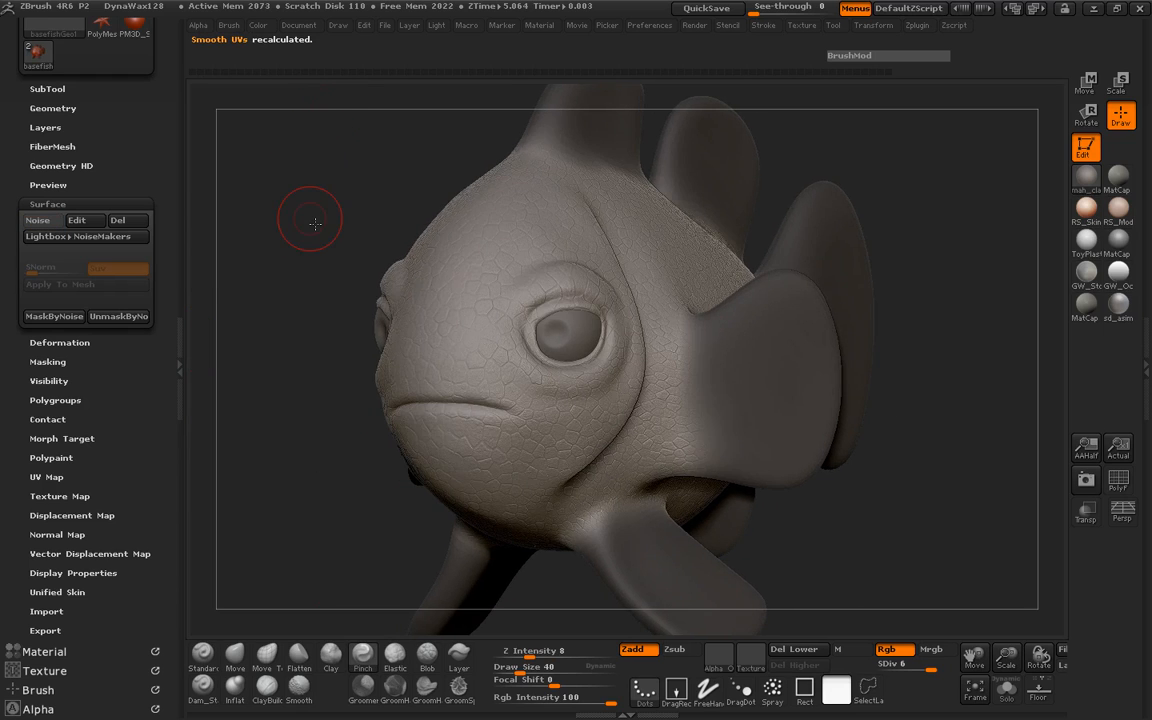
# Step: Turn the surface noise back on and replace its alpha with the 7693 scale image
pyautogui.click(42, 221)
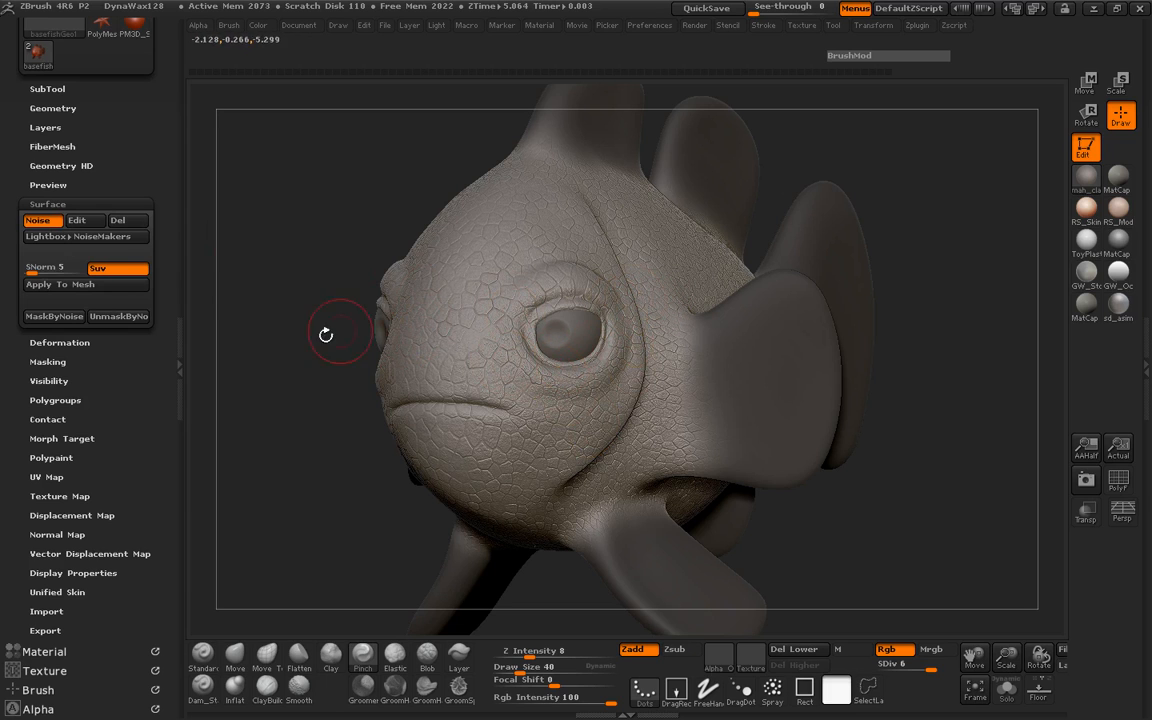
pyautogui.click(76, 220)
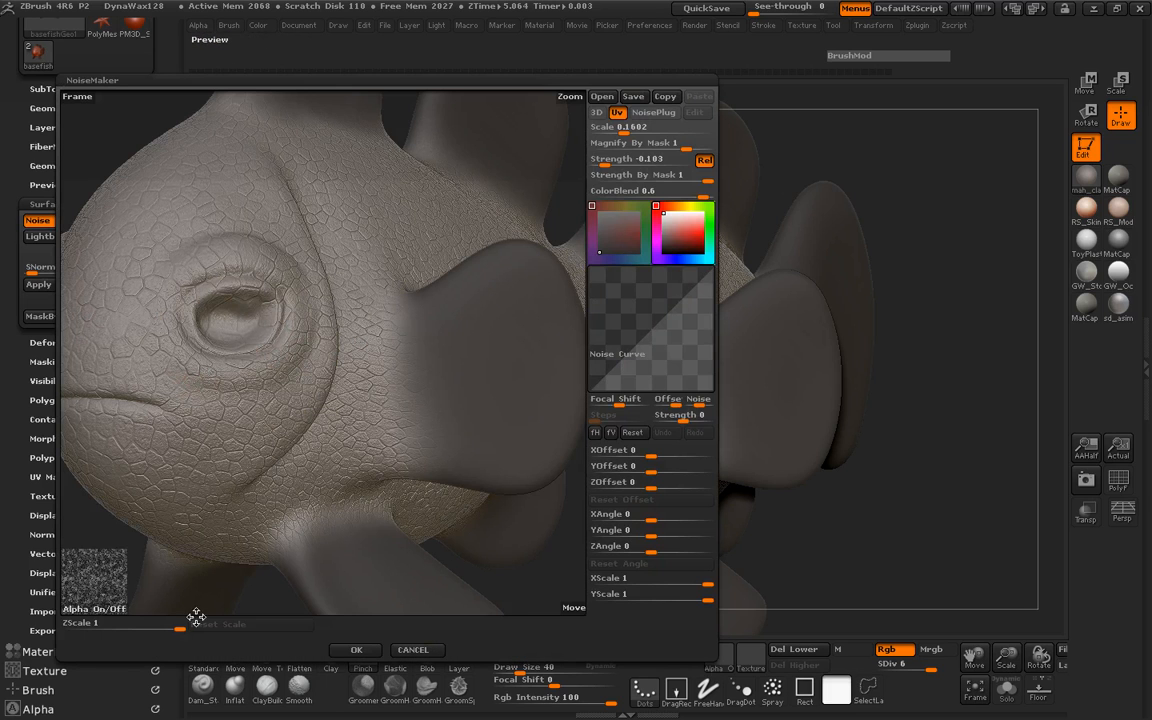
pyautogui.click(95, 609)
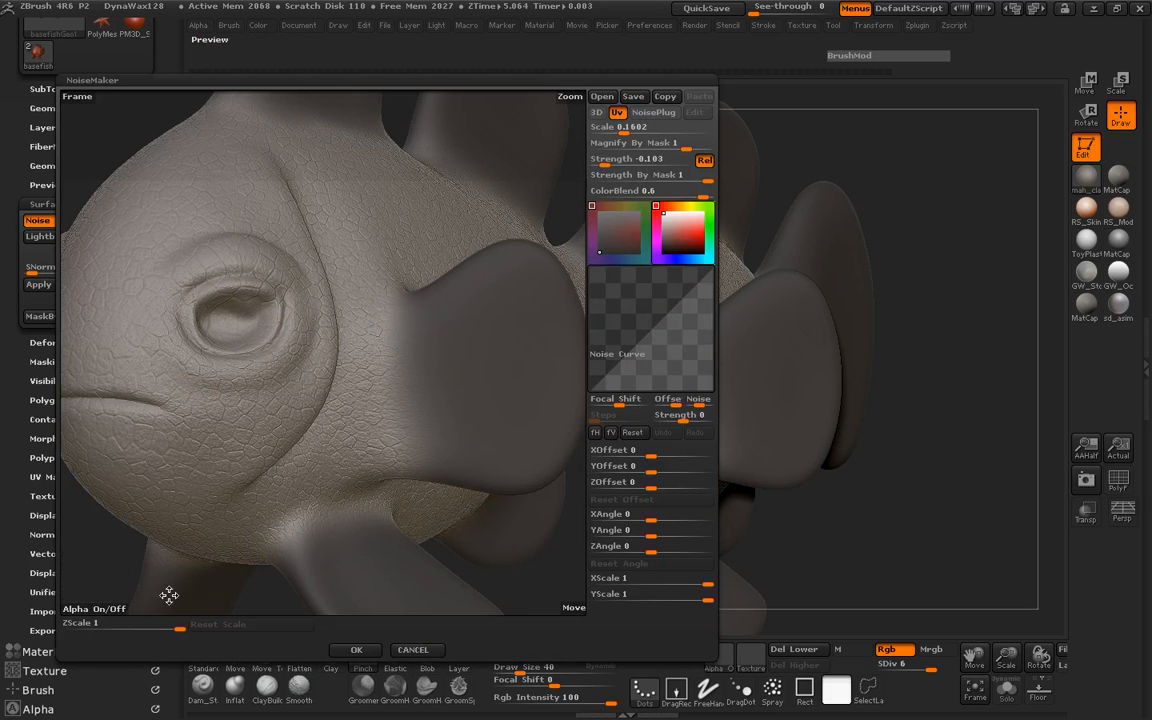
pyautogui.click(120, 606)
pyautogui.moveTo(565, 113); pyautogui.dragTo(560, 140)
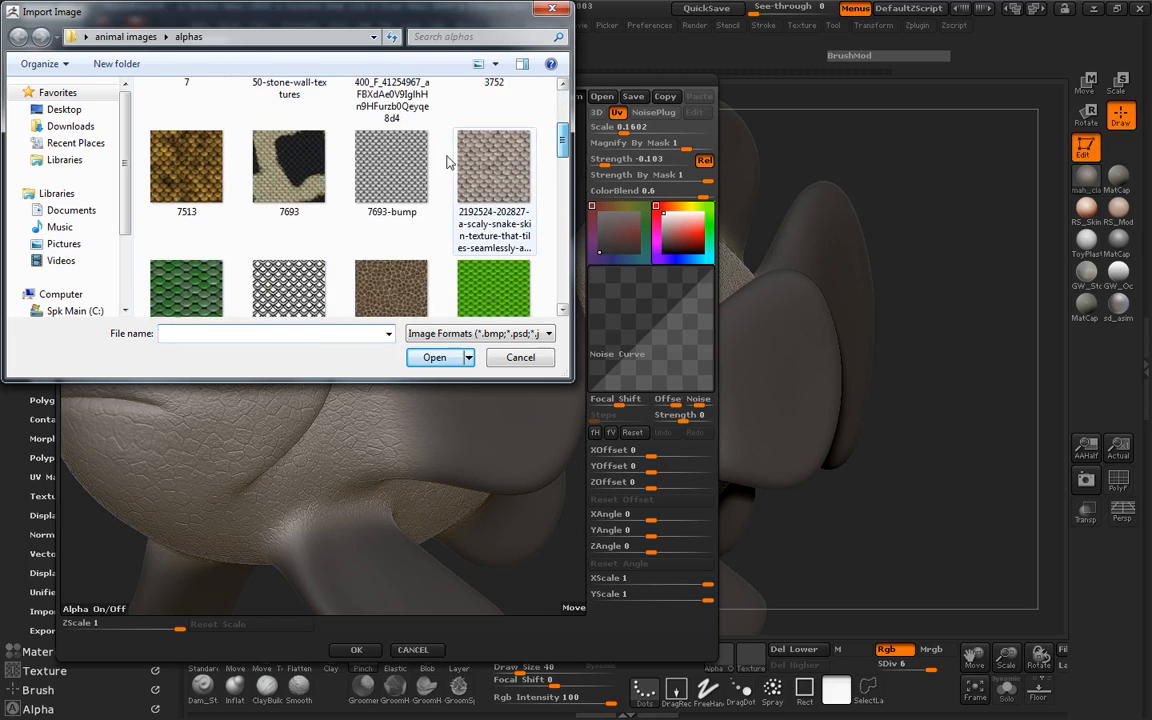
pyautogui.doubleClick(345, 182)
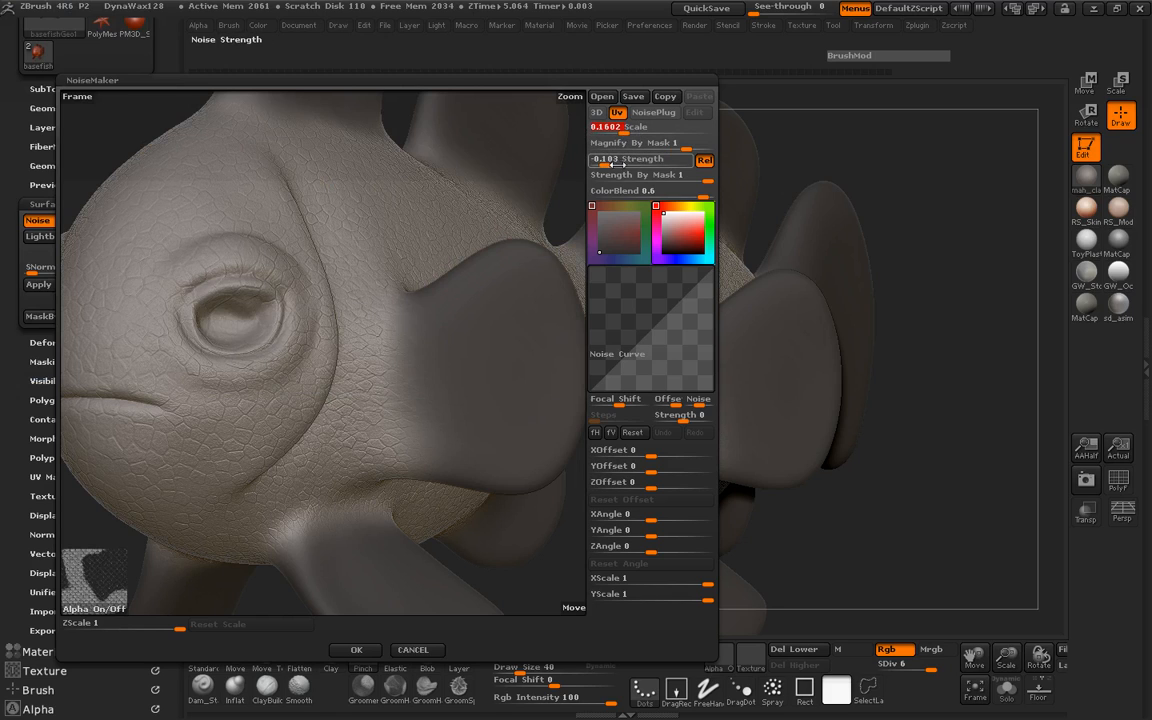
# Step: Set the second noise pattern's Scale to 0.0455 and Strength to -0.362, checking it on the fish's side
pyautogui.moveTo(613, 165); pyautogui.dragTo(627, 135)
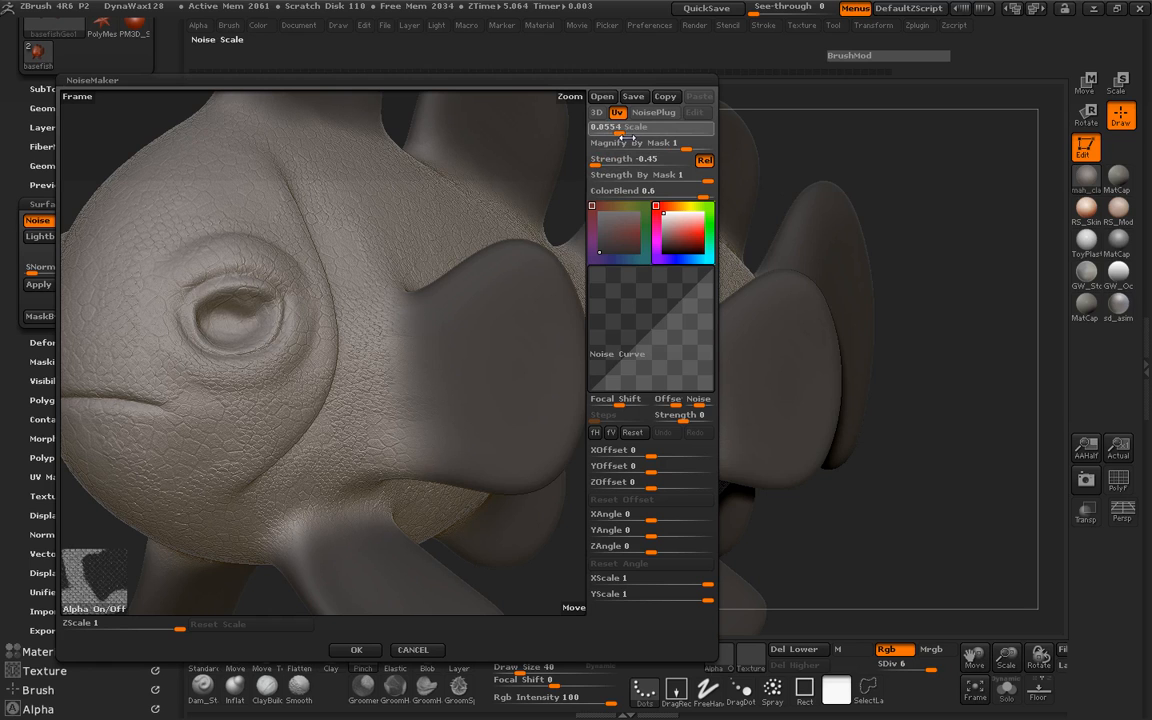
pyautogui.moveTo(625, 137); pyautogui.dragTo(458, 216)
pyautogui.moveTo(600, 164); pyautogui.dragTo(607, 168)
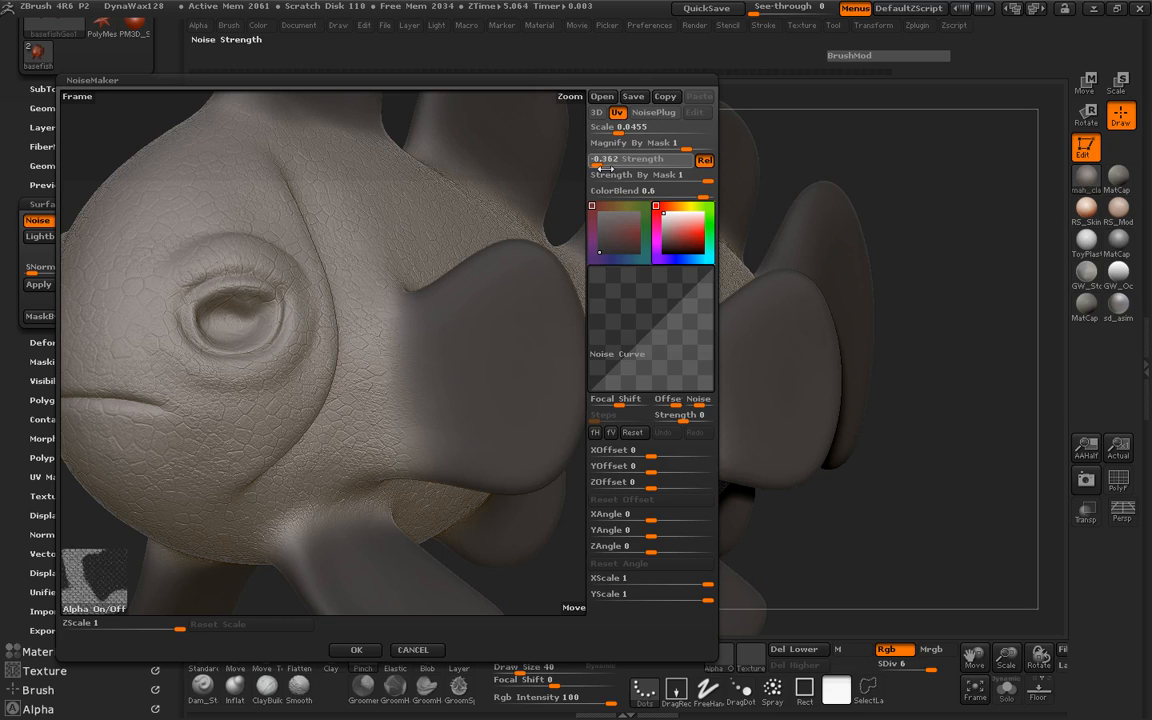
pyautogui.moveTo(607, 168); pyautogui.dragTo(607, 168)
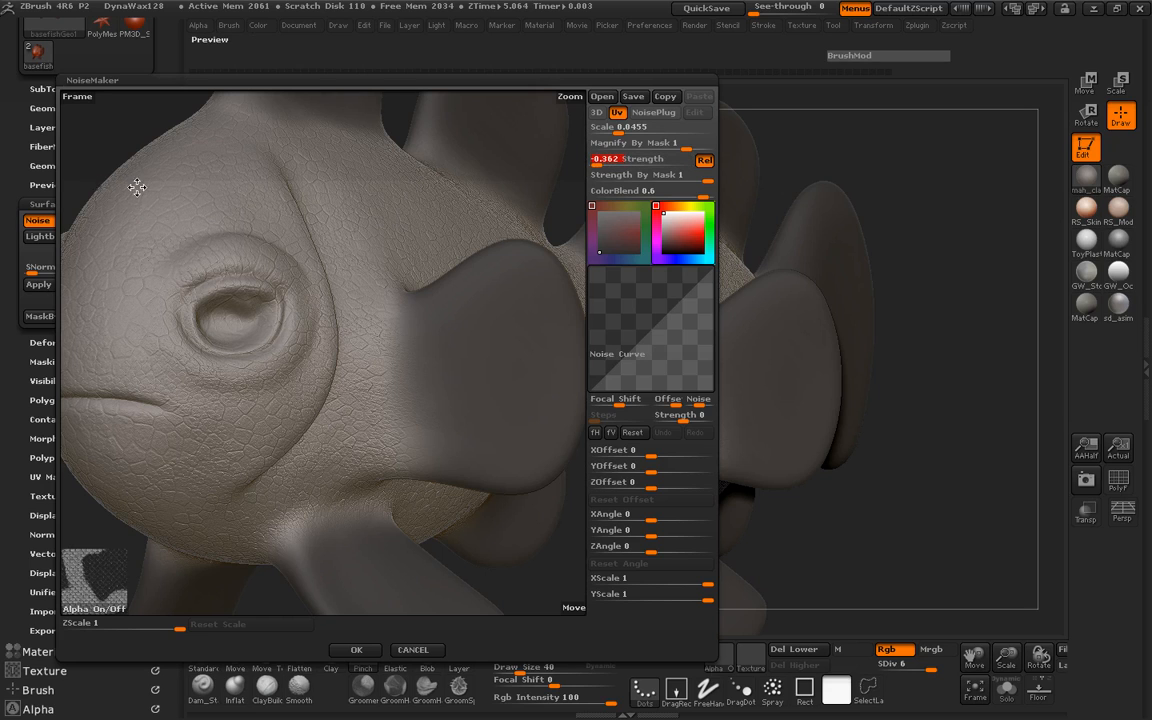
pyautogui.moveTo(137, 187); pyautogui.dragTo(204, 224)
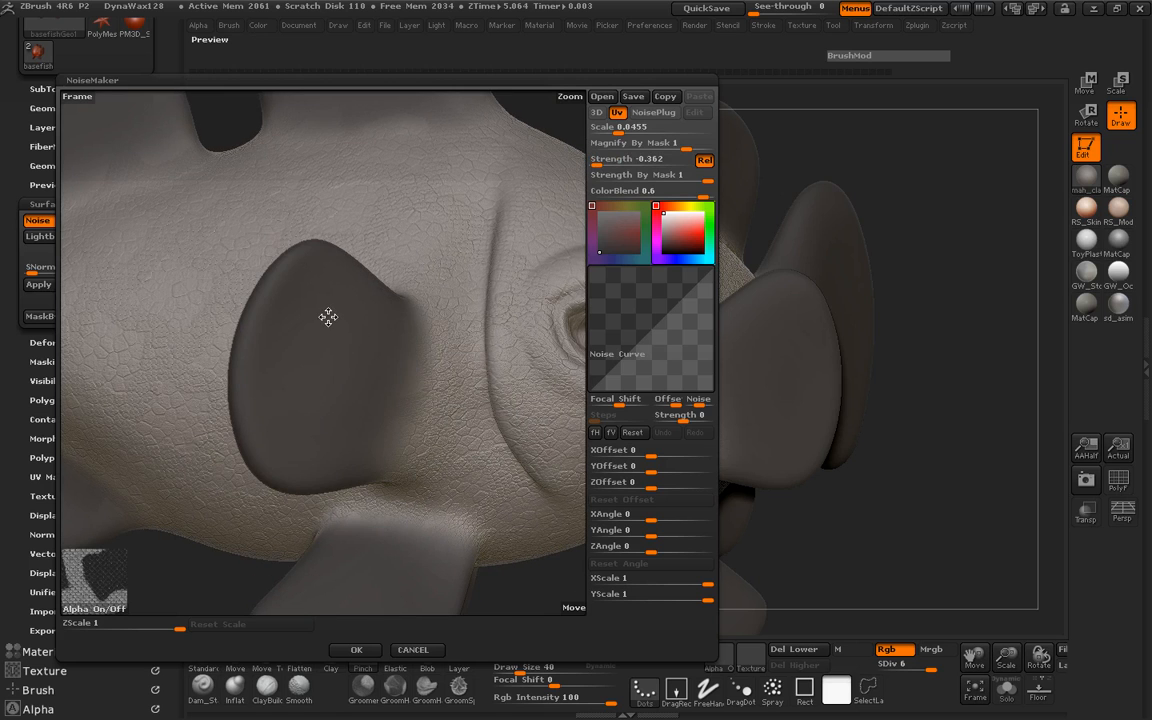
# Step: Accept the fine scale noise, inspect it around the fish body and apply it to the mesh
pyautogui.click(355, 650)
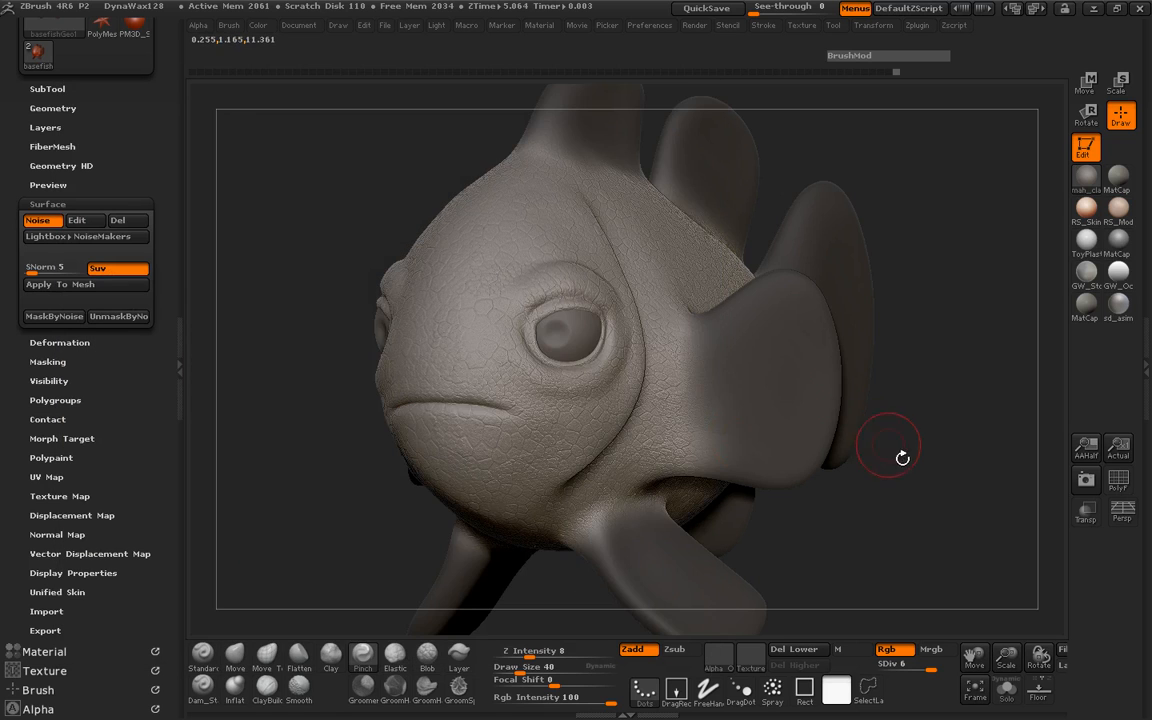
pyautogui.moveTo(900, 458); pyautogui.dragTo(838, 484)
pyautogui.moveTo(789, 586); pyautogui.dragTo(593, 233)
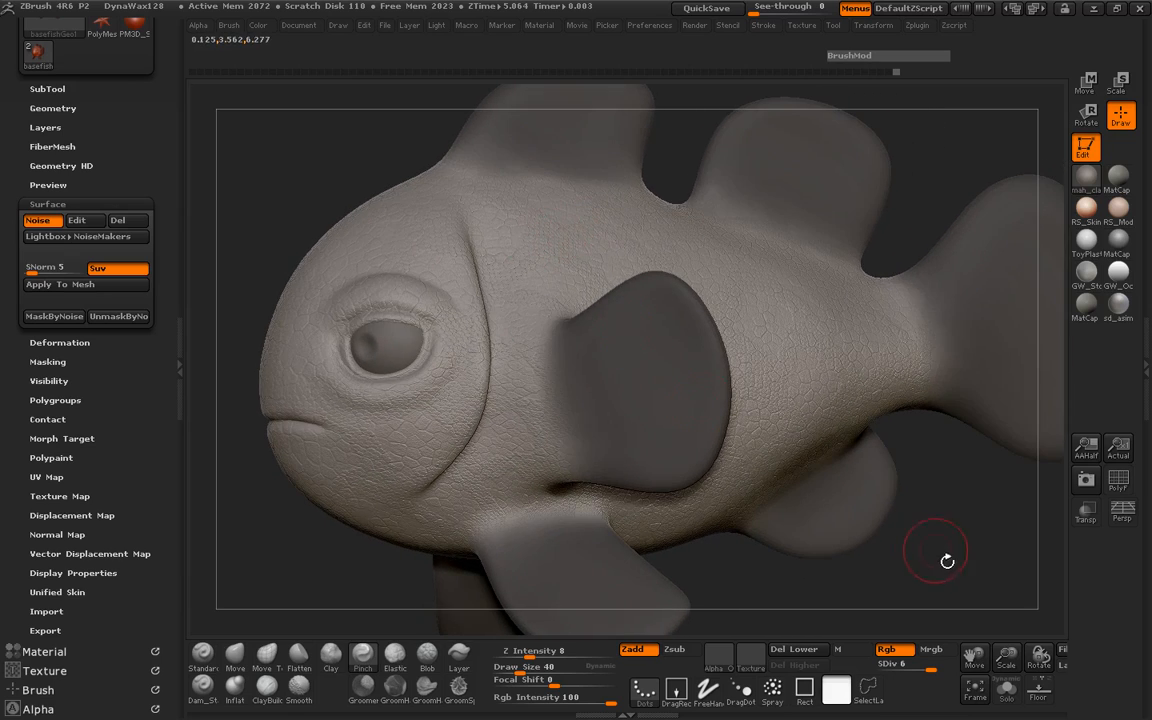
pyautogui.moveTo(938, 630); pyautogui.dragTo(968, 554)
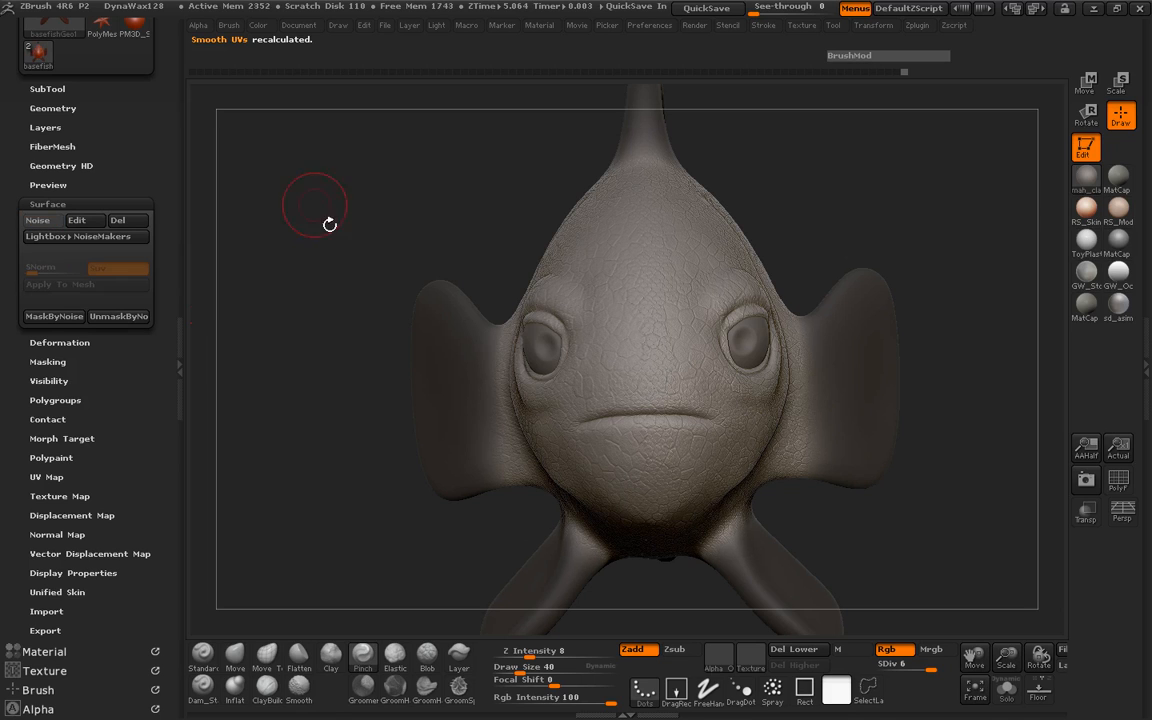
# Step: Inspect the scale detail on the body, then invert the mask to protect the body and free the fins
pyautogui.moveTo(341, 299); pyautogui.dragTo(266, 451)
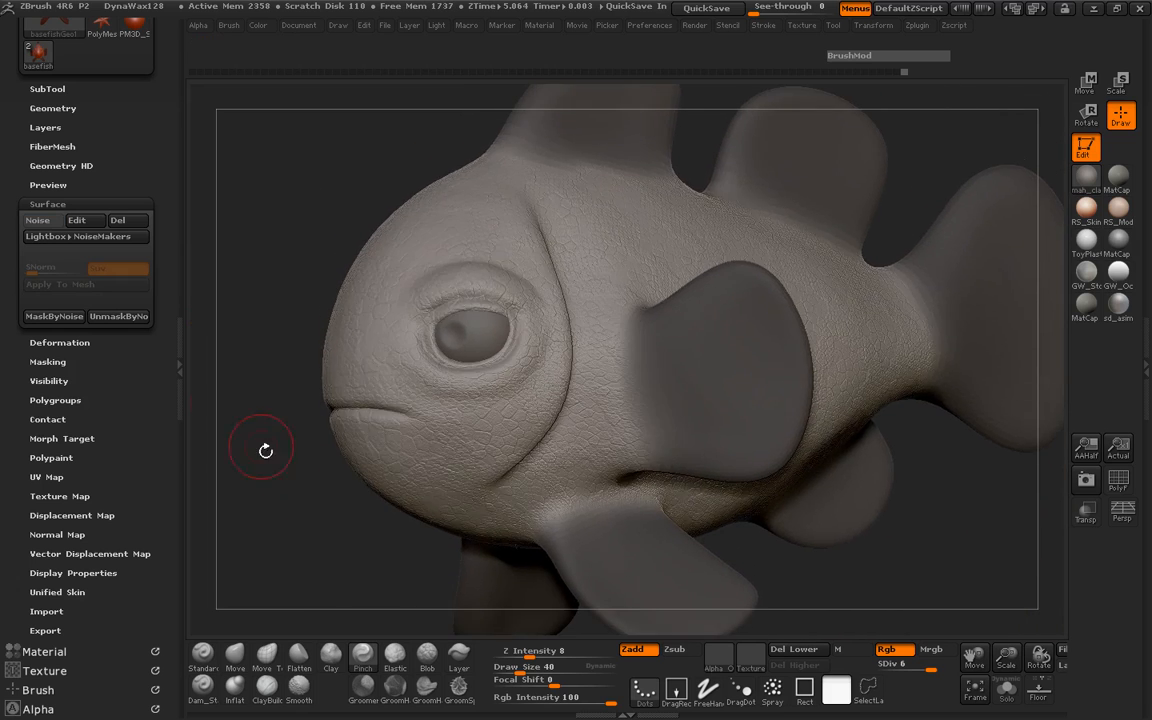
pyautogui.doubleClick(188, 364)
pyautogui.moveTo(219, 290); pyautogui.dragTo(170, 297)
pyautogui.keyDown('ctrl'); pyautogui.moveTo(386, 321); pyautogui.dragTo(194, 333, button='right'); pyautogui.keyUp('ctrl')
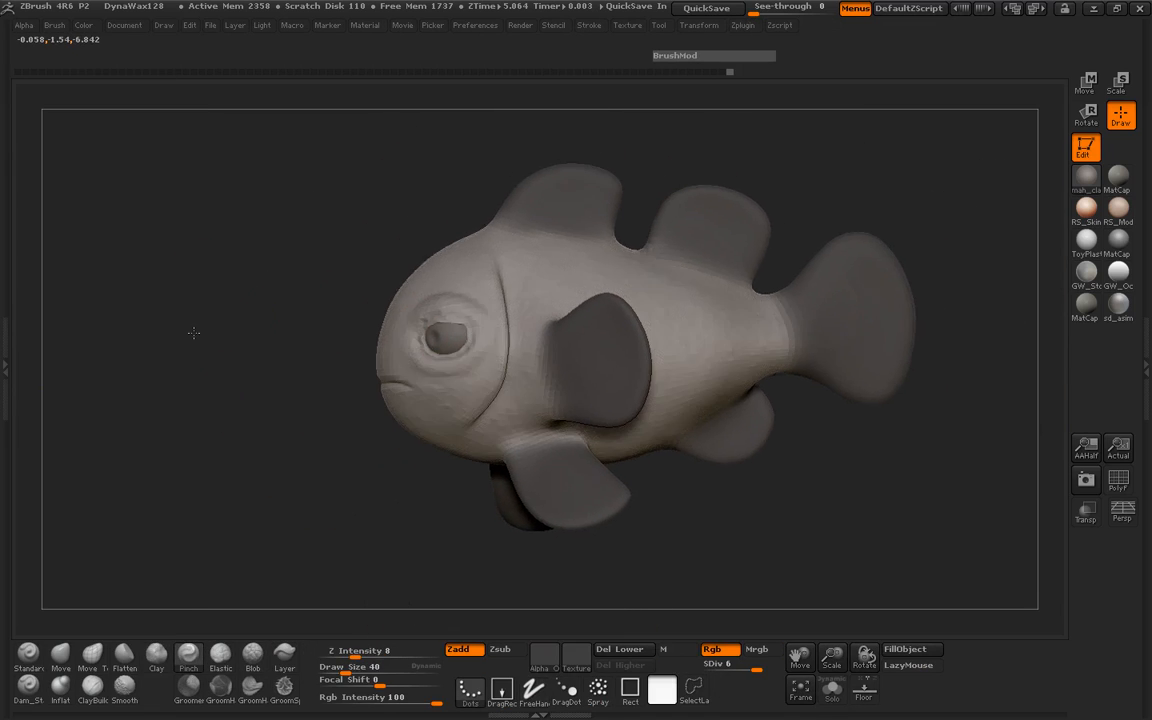
pyautogui.moveTo(194, 333); pyautogui.dragTo(167, 356)
pyautogui.keyDown('alt'); pyautogui.moveTo(284, 290); pyautogui.dragTo(209, 335); pyautogui.keyUp('alt')
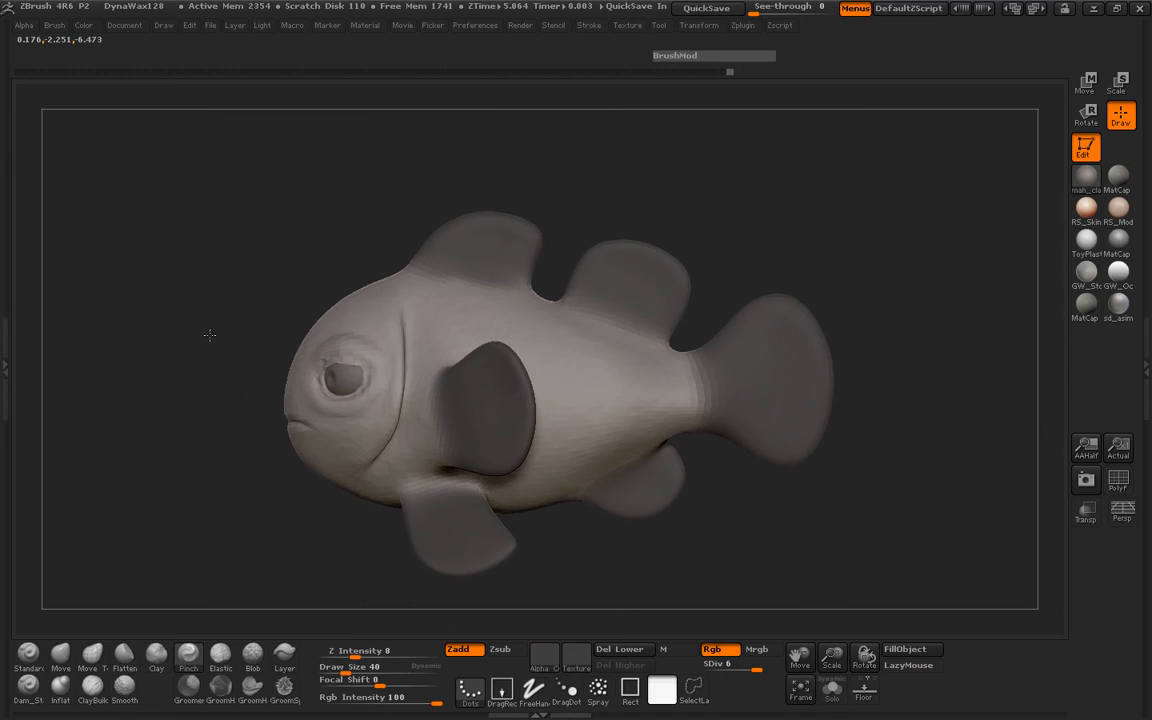
pyautogui.moveTo(195, 307)
pyautogui.keyDown('ctrl'); pyautogui.mouseDown(button='right')
pyautogui.moveTo(270, 355)
pyautogui.moveTo(481, 623)
pyautogui.mouseUp(button='right'); pyautogui.keyUp('ctrl')
pyautogui.moveTo(141, 344)
pyautogui.keyDown('alt'); pyautogui.mouseDown()
pyautogui.moveTo(158, 291)
pyautogui.moveTo(200, 303)
pyautogui.mouseUp(); pyautogui.keyUp('alt')
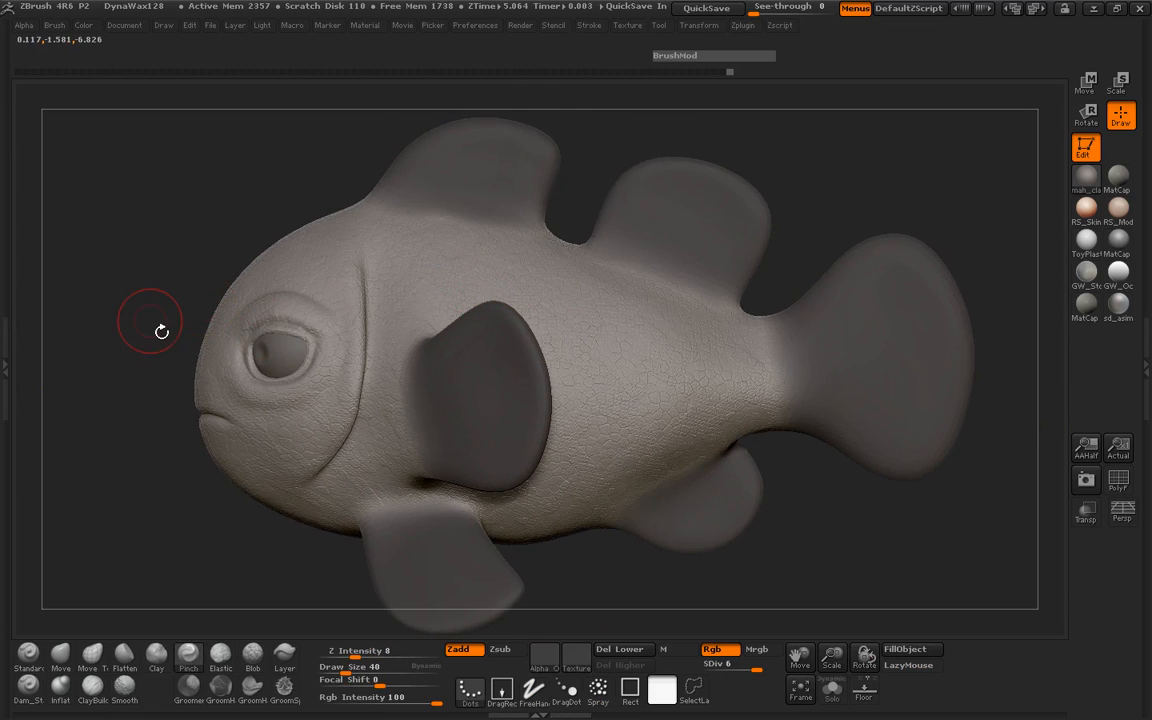
pyautogui.keyDown('ctrl'); pyautogui.click(155, 248); pyautogui.keyUp('ctrl')
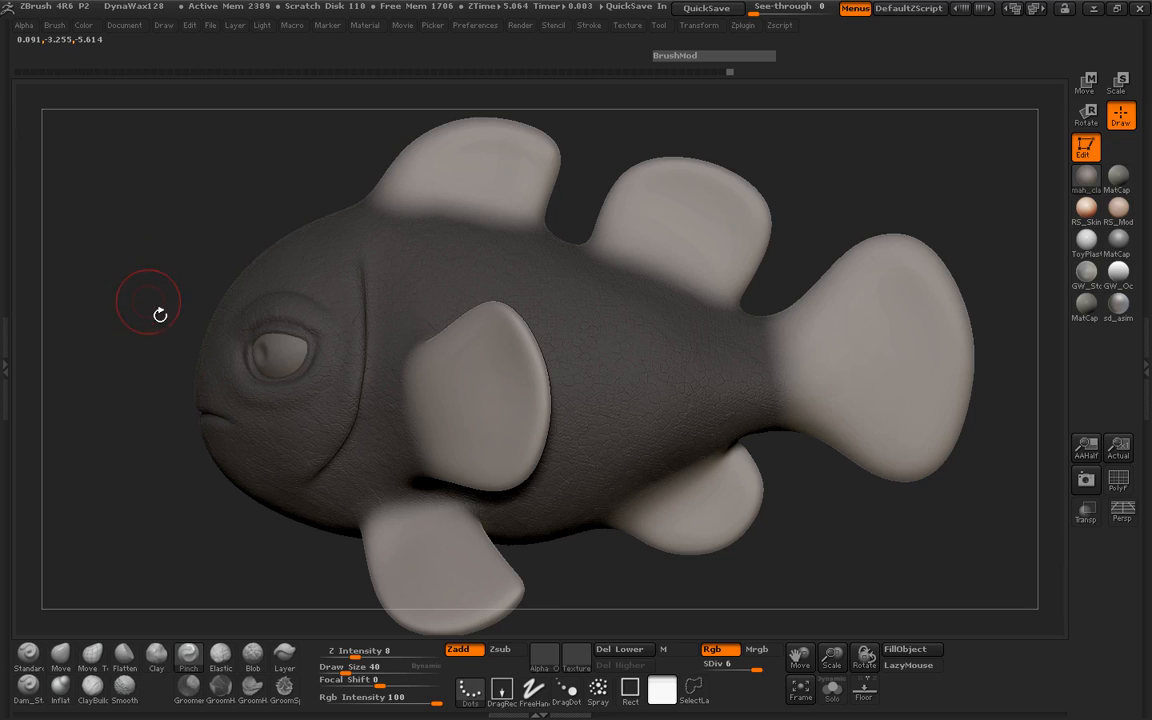
pyautogui.moveTo(148, 302)
pyautogui.keyDown('alt'); pyautogui.mouseDown()
pyautogui.moveTo(144, 272)
pyautogui.moveTo(163, 287)
pyautogui.mouseUp(); pyautogui.keyUp('alt')
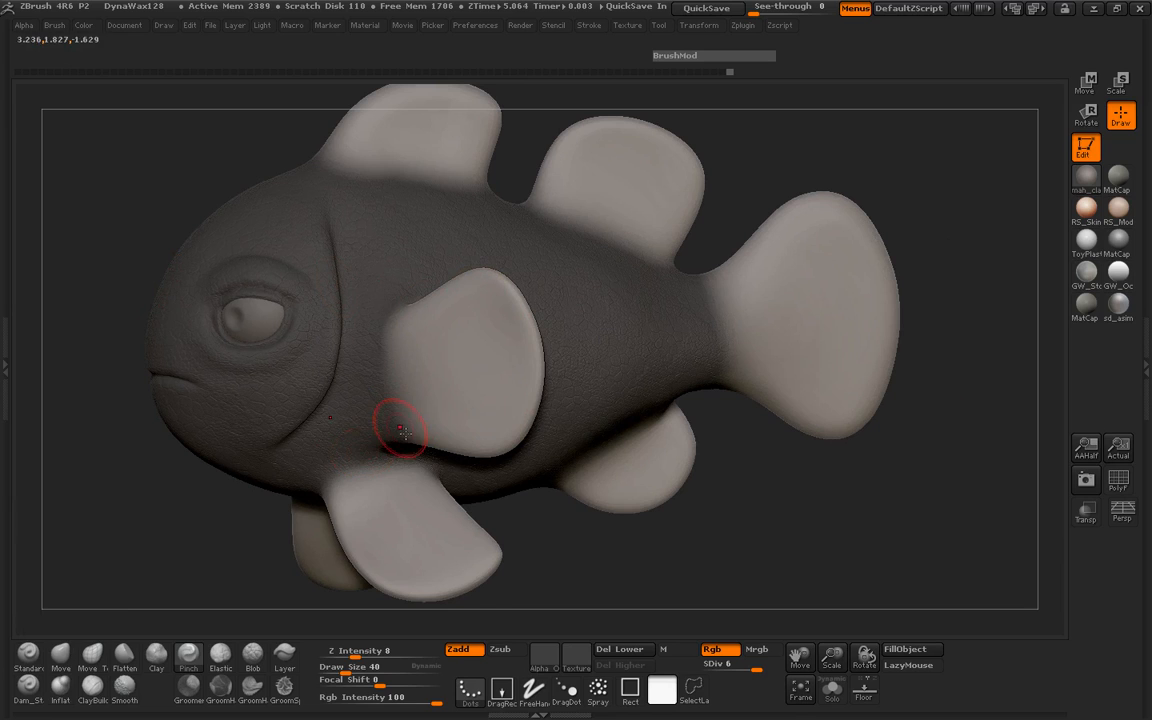
# Step: Choose the Rake brush and set its Focal Shift to 62
pyautogui.click(31, 691)
pyautogui.click(32, 694)
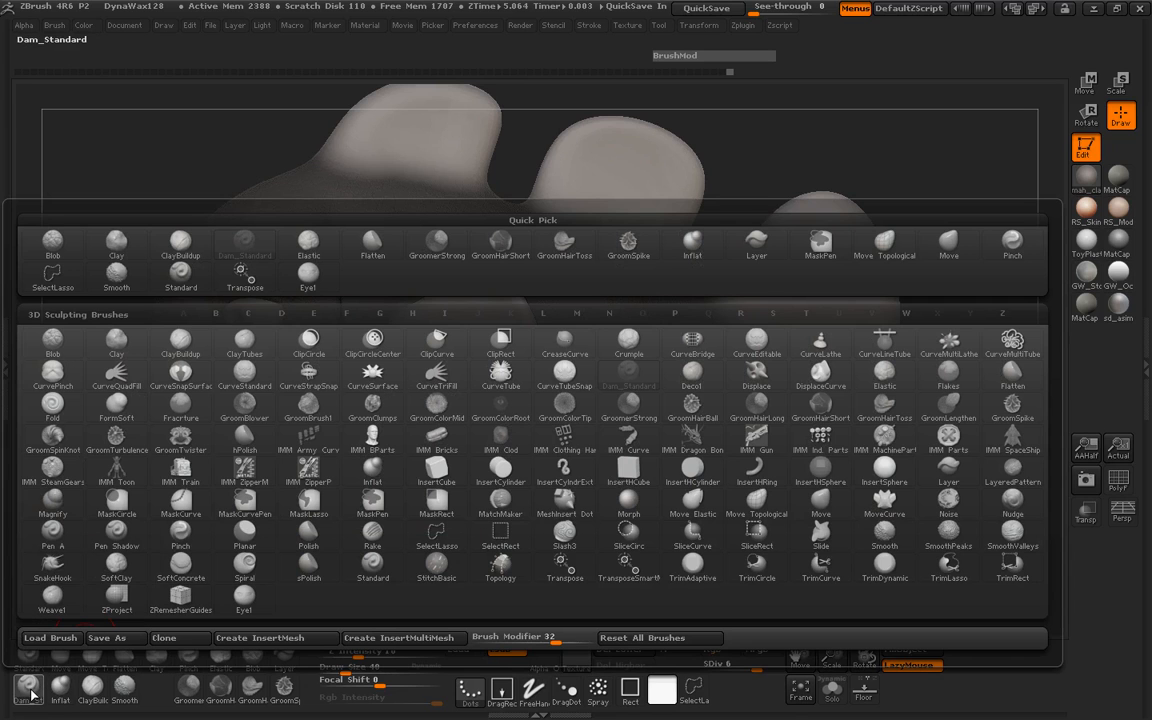
pyautogui.click(374, 541)
pyautogui.keyDown('alt'); pyautogui.moveTo(185, 215); pyautogui.dragTo(178, 279); pyautogui.keyUp('alt')
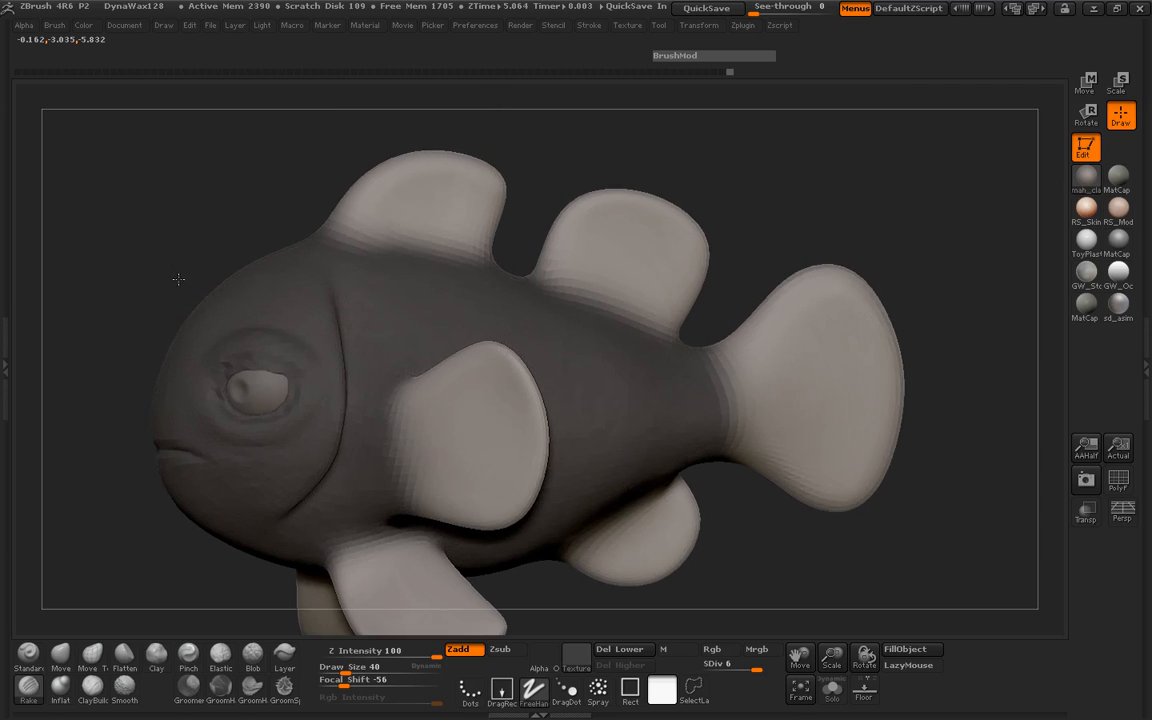
pyautogui.press('space')
pyautogui.moveTo(346, 236); pyautogui.dragTo(424, 245)
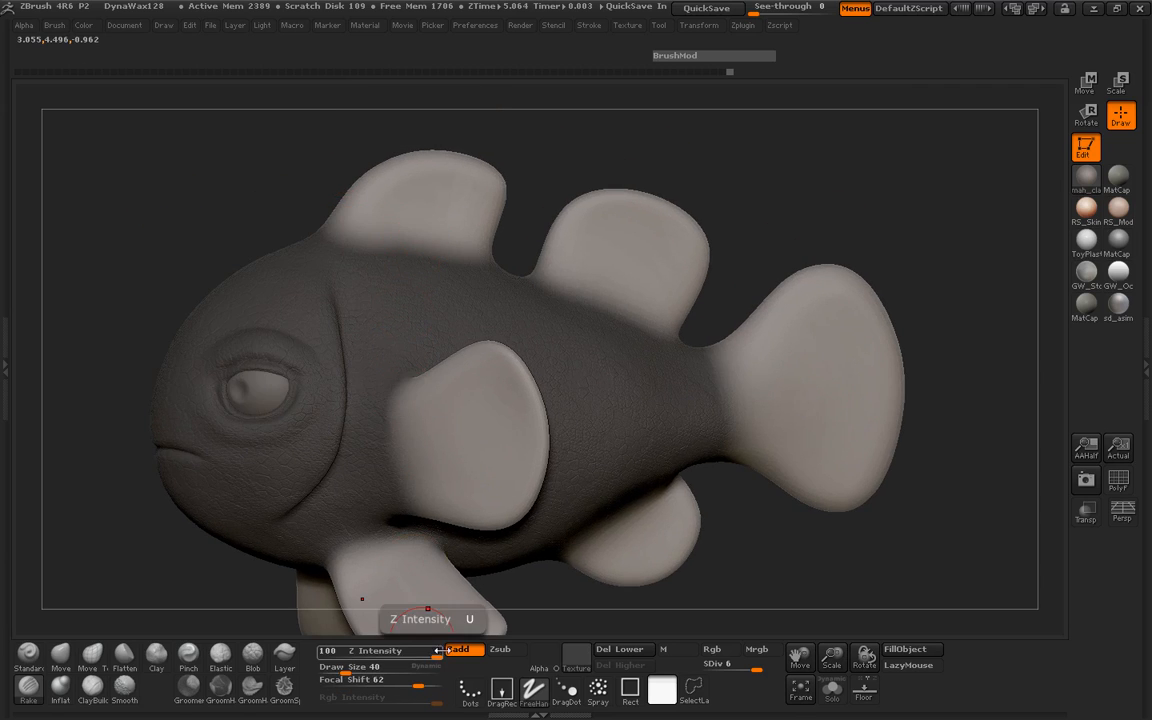
# Step: Try a Rake stroke up the rear dorsal fin at Z Intensity 100 and Draw Size 40
pyautogui.moveTo(586, 283); pyautogui.dragTo(614, 195)
pyautogui.moveTo(788, 172); pyautogui.dragTo(740, 174)
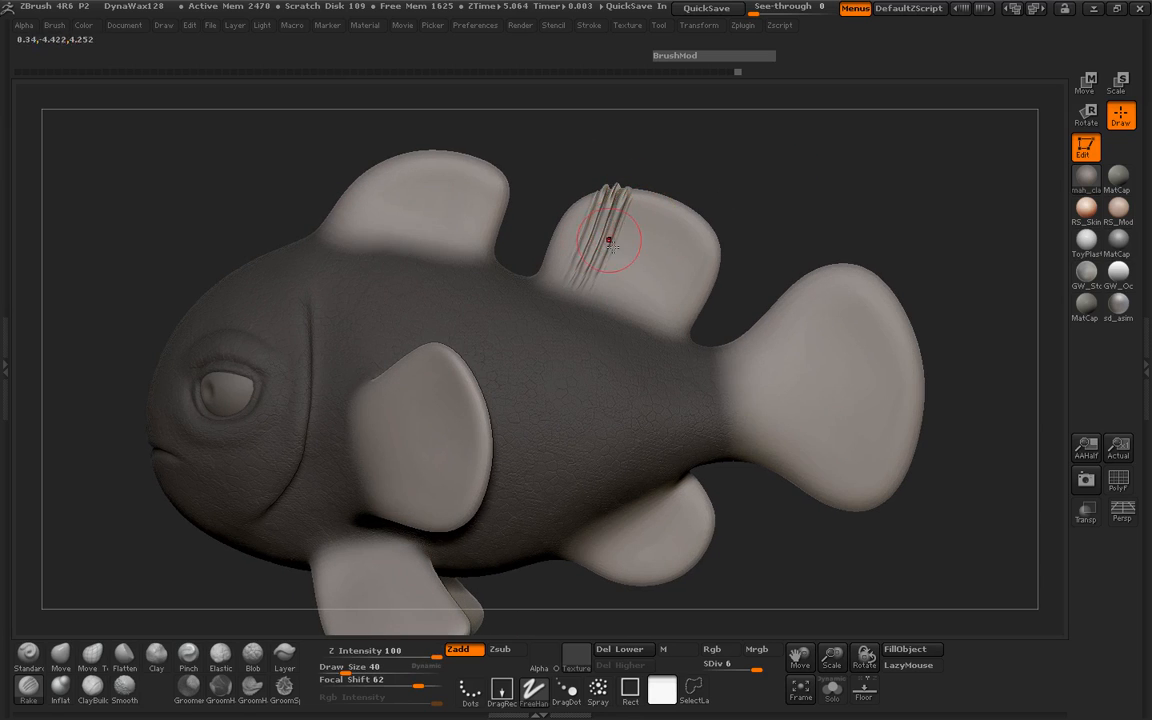
pyautogui.moveTo(190, 261); pyautogui.dragTo(196, 257)
# Step: Undo the test stroke and set the Rake brush to Z Intensity 2 with Draw Size 55
pyautogui.moveTo(432, 660); pyautogui.dragTo(398, 660)
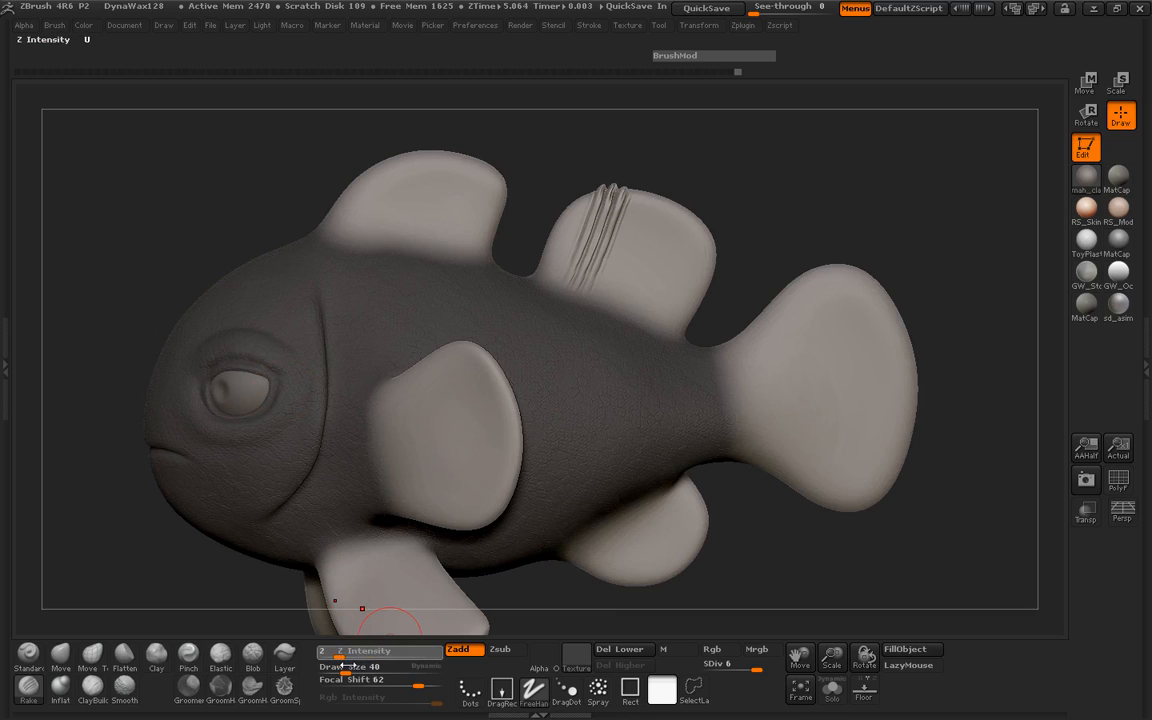
pyautogui.press('ctrl')
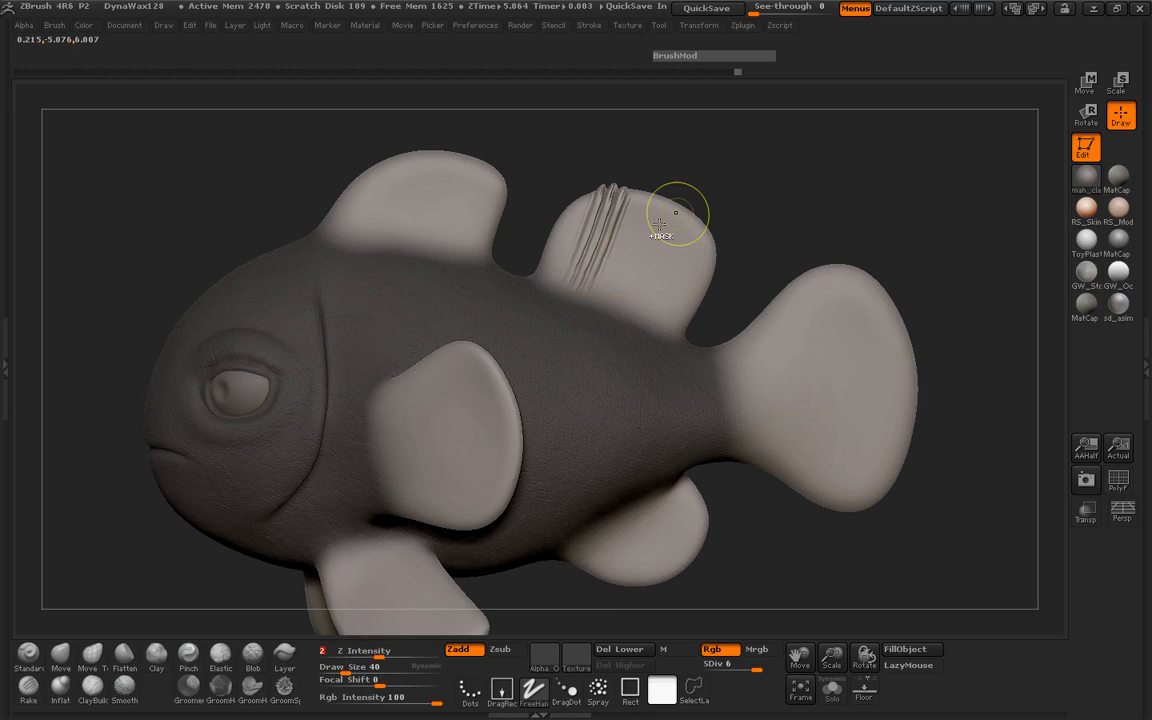
pyautogui.hotkey('ctrl', 'z')
pyautogui.press('space')
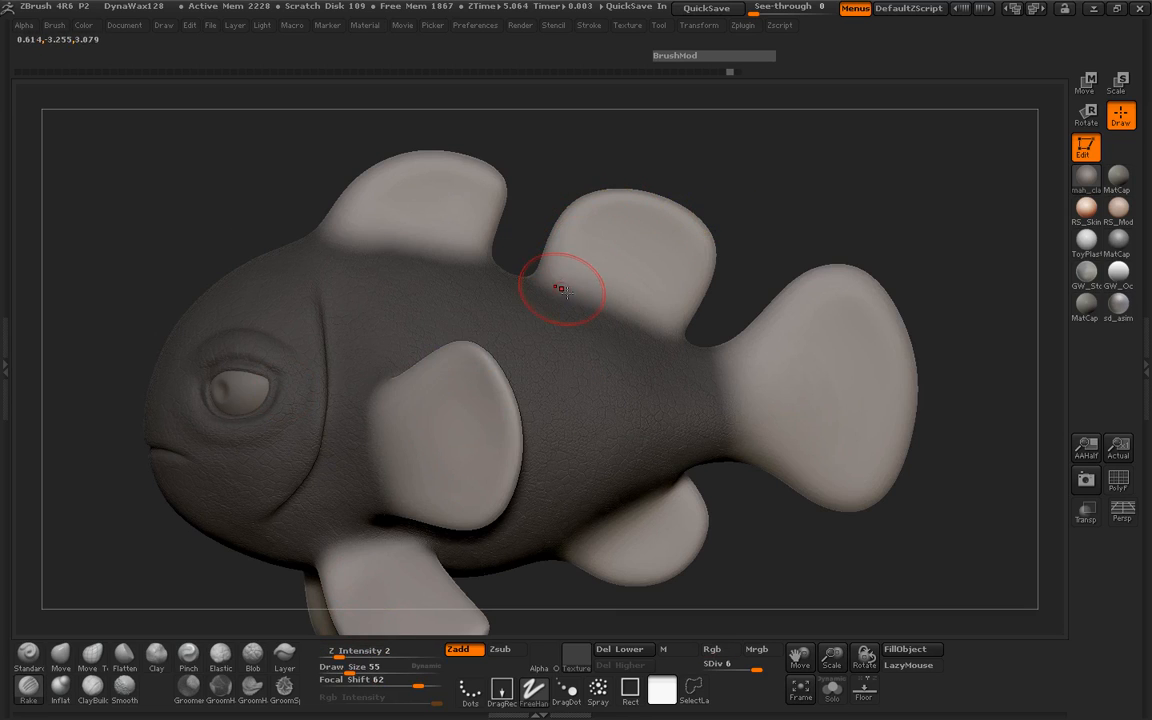
# Step: Rake fine rays across the rear dorsal fin, running from its base up to the outer edge
pyautogui.moveTo(562, 289); pyautogui.dragTo(604, 184)
pyautogui.moveTo(560, 291)
pyautogui.mouseDown()
pyautogui.moveTo(587, 265)
pyautogui.moveTo(610, 195)
pyautogui.moveTo(623, 194)
pyautogui.mouseUp()
pyautogui.moveTo(606, 295); pyautogui.dragTo(637, 190)
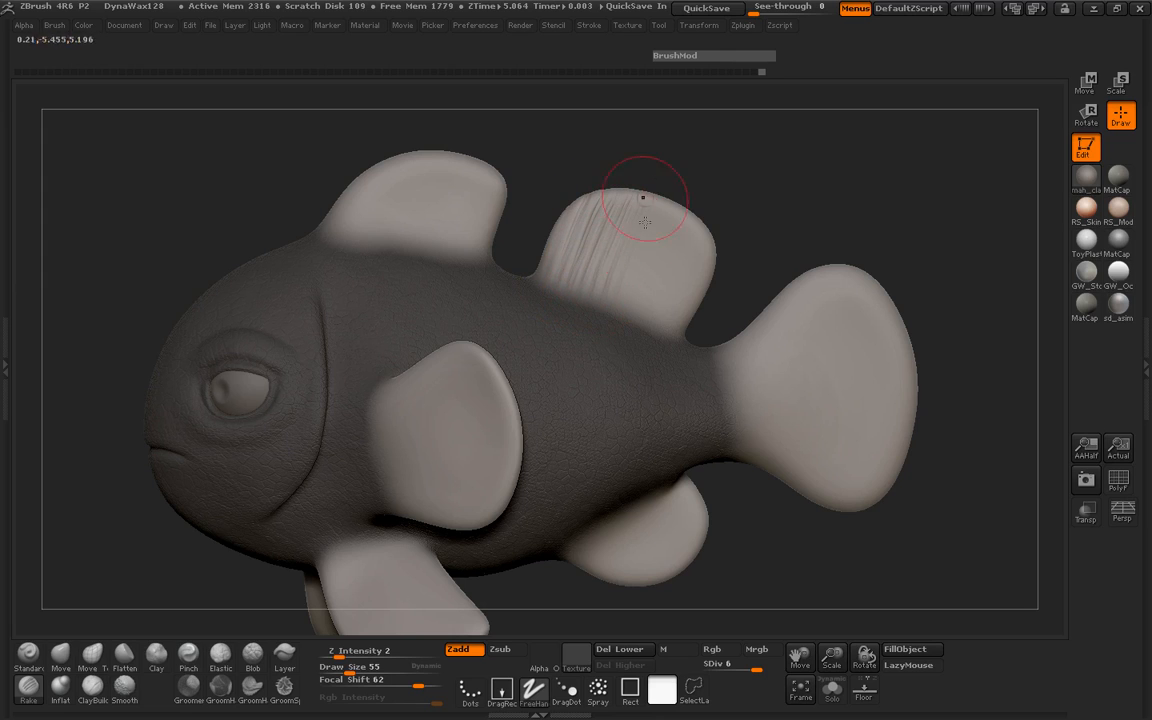
pyautogui.moveTo(623, 298)
pyautogui.mouseDown()
pyautogui.moveTo(655, 203)
pyautogui.moveTo(680, 212)
pyautogui.moveTo(664, 256)
pyautogui.moveTo(641, 258)
pyautogui.mouseUp()
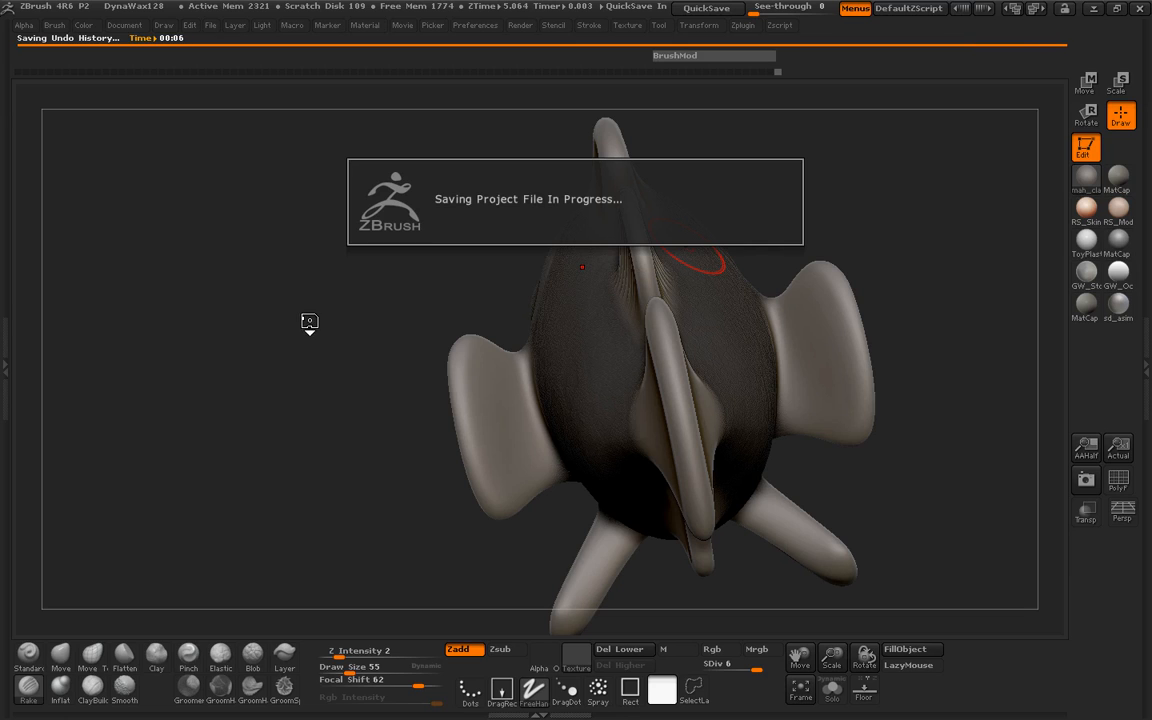
pyautogui.moveTo(316, 311)
pyautogui.mouseDown()
pyautogui.moveTo(362, 310)
pyautogui.moveTo(272, 322)
pyautogui.moveTo(365, 315)
pyautogui.mouseUp()
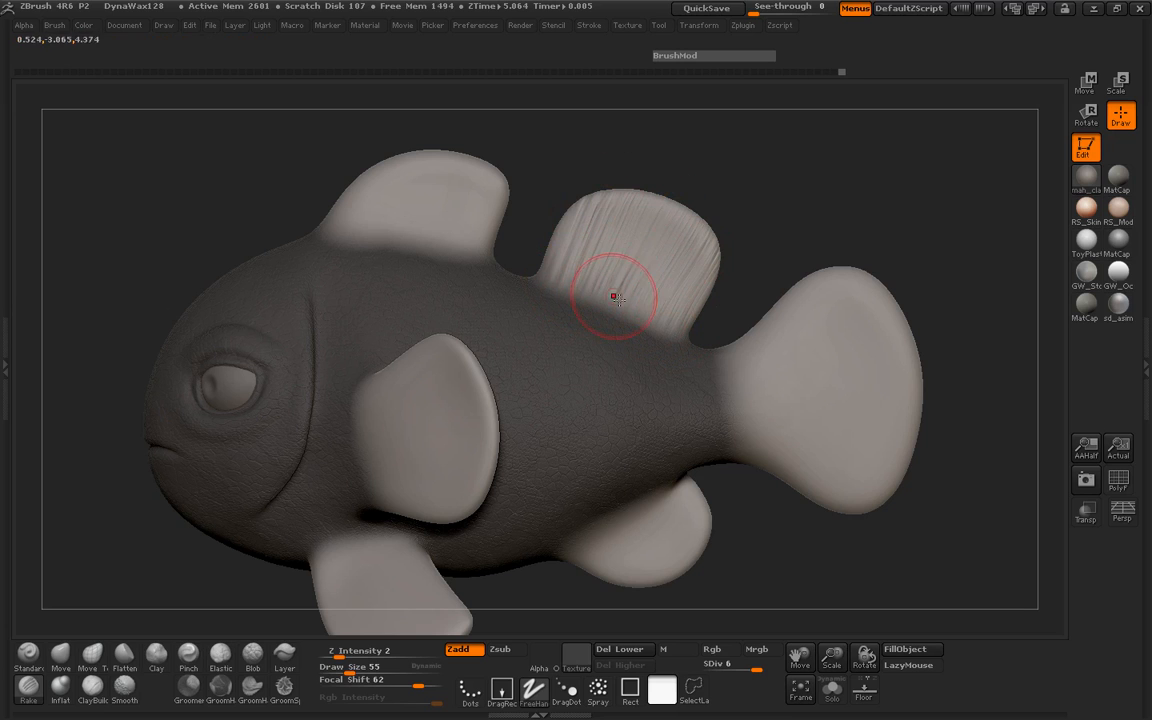
# Step: Set the Draw Size to 69 and rake fanning rays over the whole tail fin from its base to the edge
pyautogui.moveTo(805, 231)
pyautogui.mouseDown()
pyautogui.moveTo(849, 201)
pyautogui.moveTo(804, 204)
pyautogui.moveTo(825, 224)
pyautogui.moveTo(771, 219)
pyautogui.moveTo(724, 234)
pyautogui.mouseUp()
pyautogui.press('space')
pyautogui.moveTo(704, 303); pyautogui.dragTo(870, 235)
pyautogui.moveTo(745, 307); pyautogui.dragTo(880, 266)
pyautogui.moveTo(738, 323); pyautogui.dragTo(872, 297)
pyautogui.moveTo(777, 255); pyautogui.dragTo(855, 232)
pyautogui.moveTo(730, 285); pyautogui.dragTo(885, 268)
pyautogui.moveTo(729, 311); pyautogui.dragTo(918, 306)
pyautogui.moveTo(730, 337); pyautogui.dragTo(875, 340)
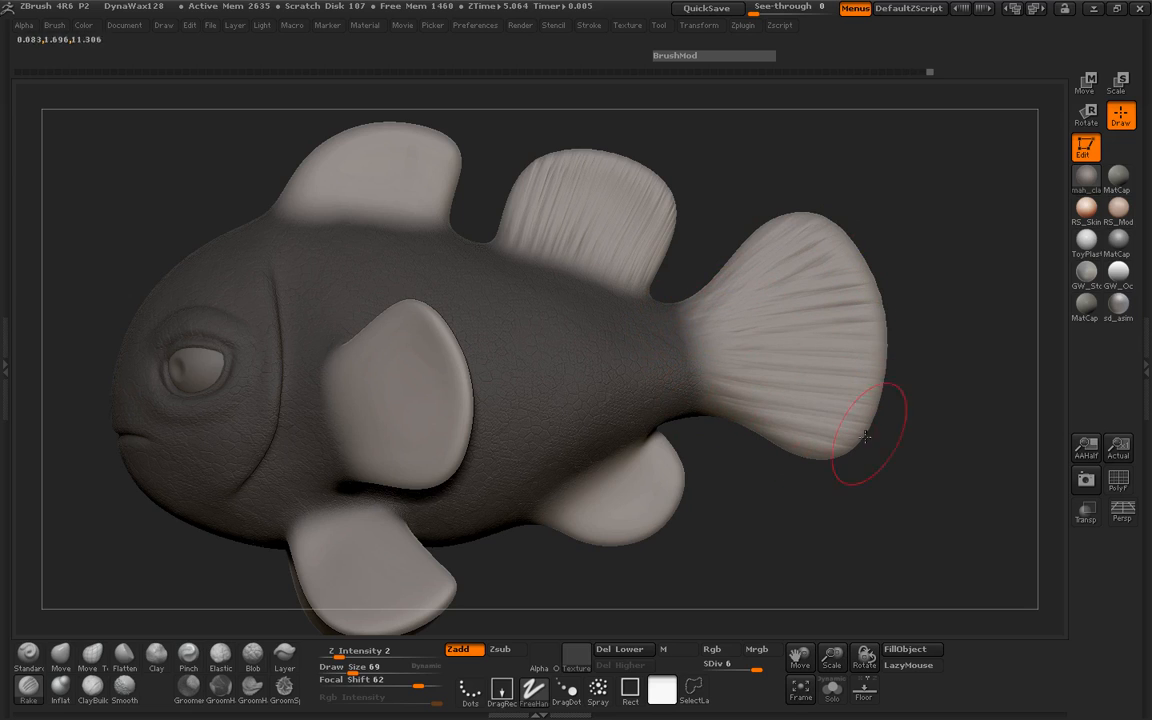
pyautogui.moveTo(750, 374); pyautogui.dragTo(879, 432)
pyautogui.moveTo(789, 383); pyautogui.dragTo(876, 412)
pyautogui.moveTo(700, 354); pyautogui.dragTo(866, 346)
pyautogui.moveTo(678, 316); pyautogui.dragTo(898, 294)
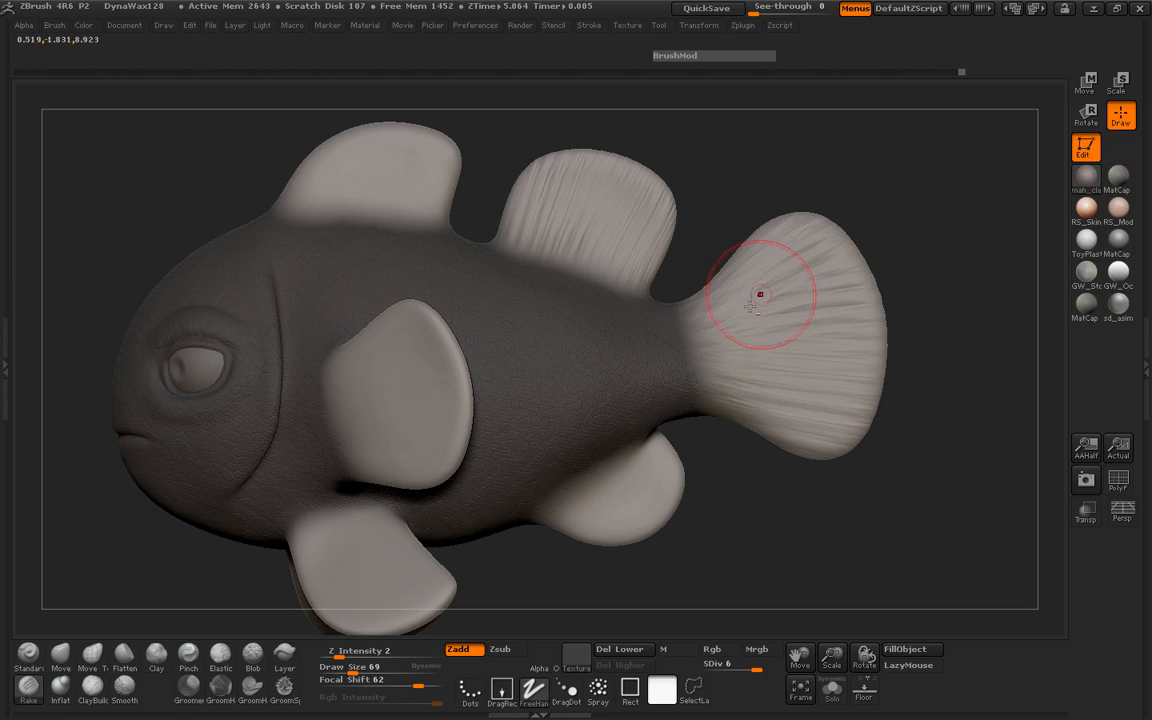
pyautogui.moveTo(712, 300); pyautogui.dragTo(850, 243)
pyautogui.moveTo(698, 334); pyautogui.dragTo(900, 282)
pyautogui.moveTo(736, 352); pyautogui.dragTo(777, 364)
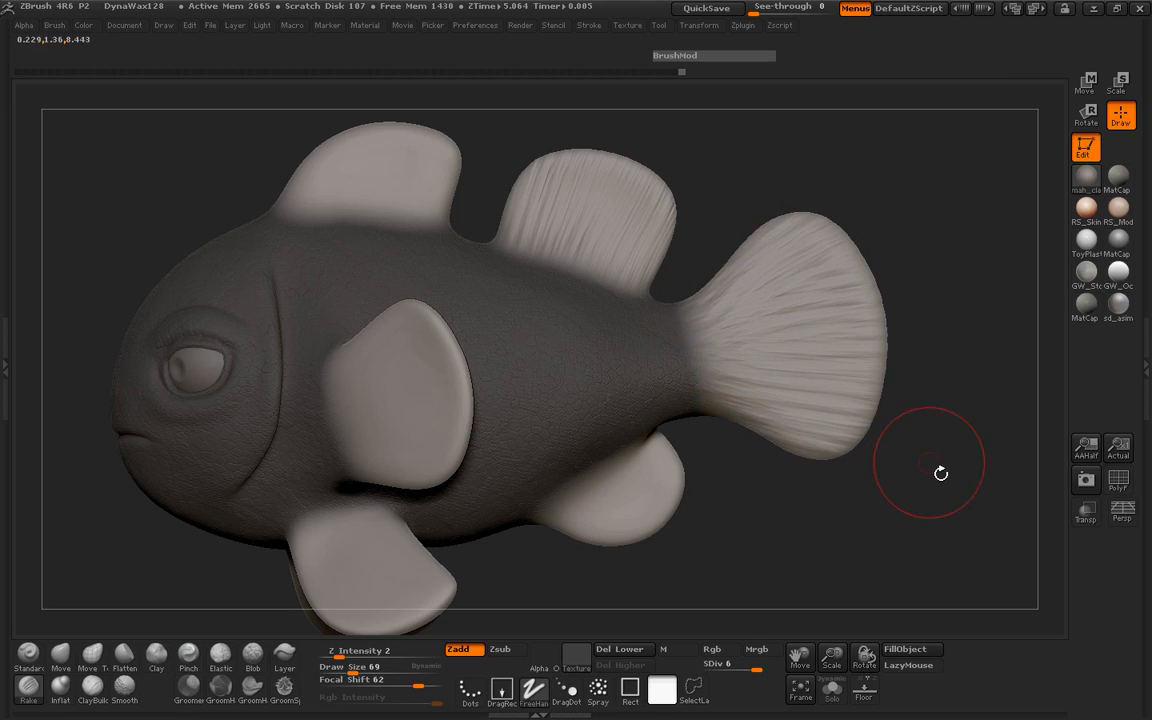
# Step: Rake rays into the front dorsal fin at Z Intensity 3 and strengthen the rays on the rear dorsal fin
pyautogui.moveTo(929, 463); pyautogui.dragTo(905, 468)
pyautogui.moveTo(195, 201); pyautogui.dragTo(268, 283)
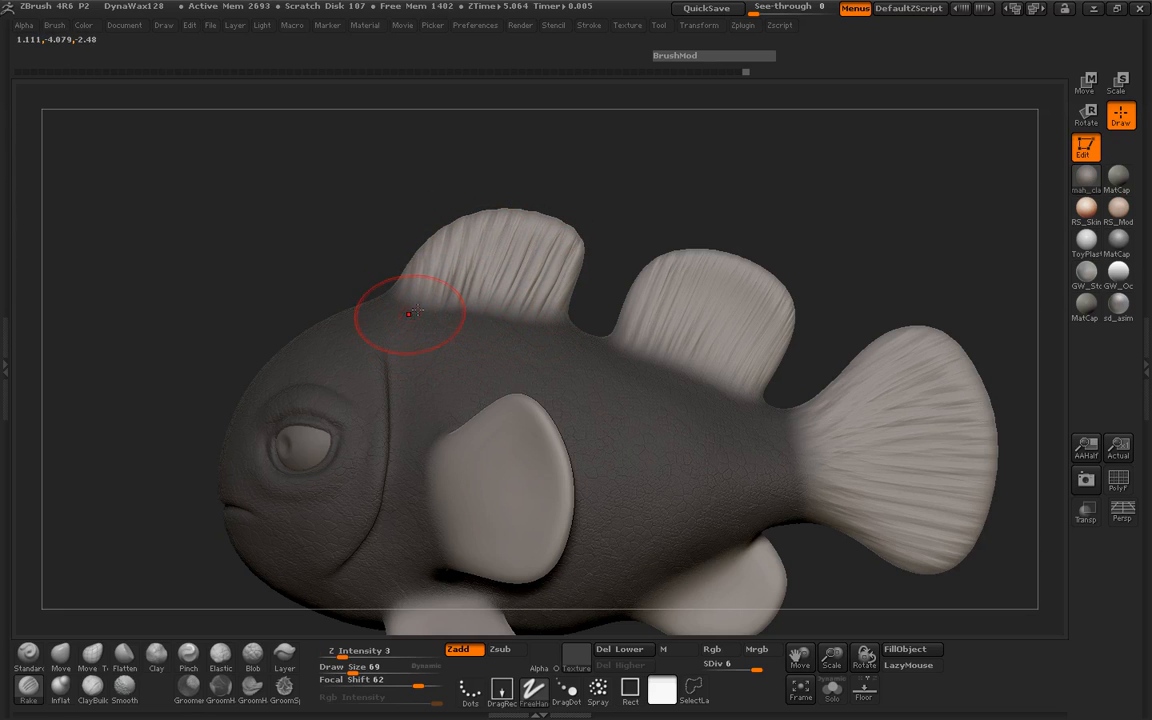
pyautogui.keyDown('shift'); pyautogui.moveTo(312, 300); pyautogui.dragTo(432, 277); pyautogui.keyUp('shift')
pyautogui.moveTo(592, 226)
pyautogui.mouseDown()
pyautogui.moveTo(635, 231)
pyautogui.moveTo(632, 249)
pyautogui.mouseUp()
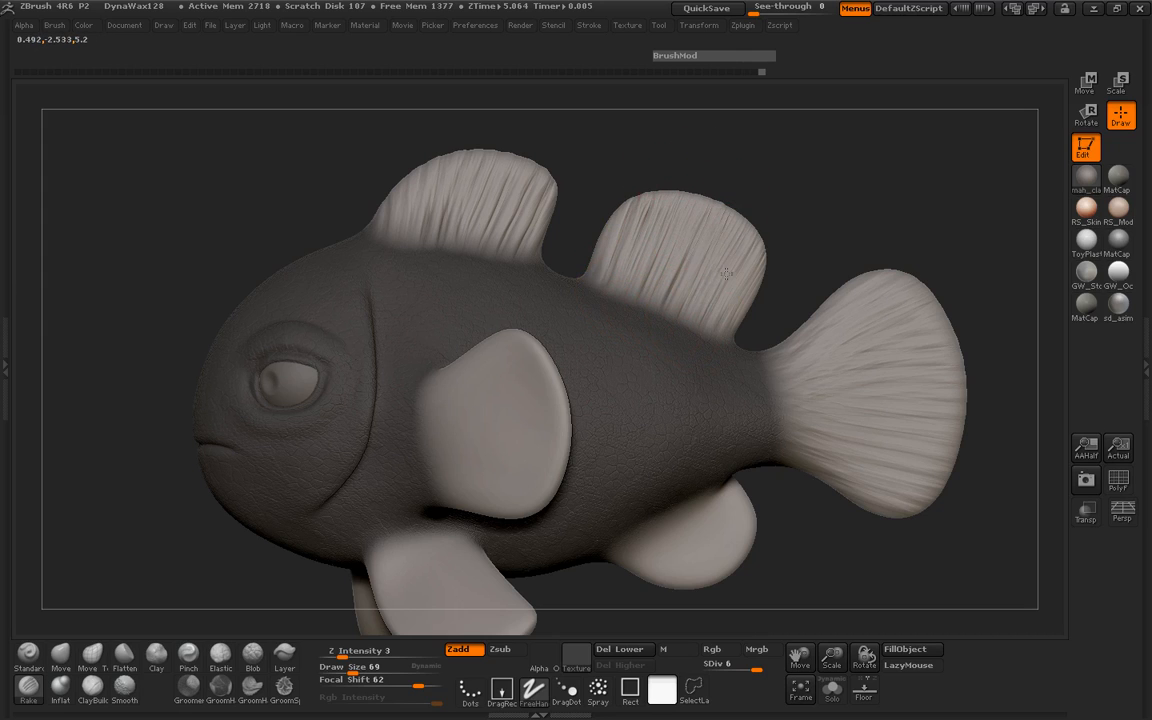
pyautogui.press('shift')
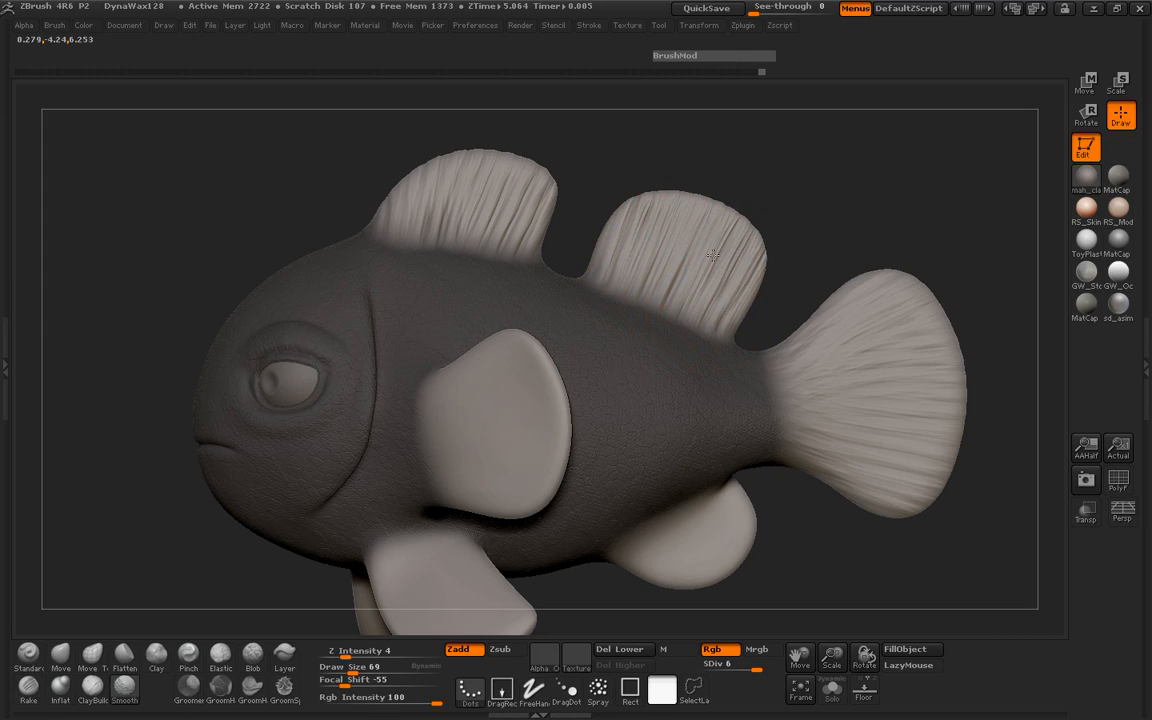
pyautogui.moveTo(745, 203)
pyautogui.mouseDown()
pyautogui.moveTo(437, 254)
pyautogui.moveTo(765, 215)
pyautogui.moveTo(806, 192)
pyautogui.moveTo(788, 118)
pyautogui.mouseUp()
# Step: Set the Draw Size to 84 and rake rays across the anal fin on the underside
pyautogui.moveTo(764, 512)
pyautogui.keyDown('alt'); pyautogui.mouseDown()
pyautogui.moveTo(748, 436)
pyautogui.moveTo(752, 450)
pyautogui.mouseUp(); pyautogui.keyUp('alt')
pyautogui.press('space')
pyautogui.moveTo(612, 401); pyautogui.dragTo(622, 404)
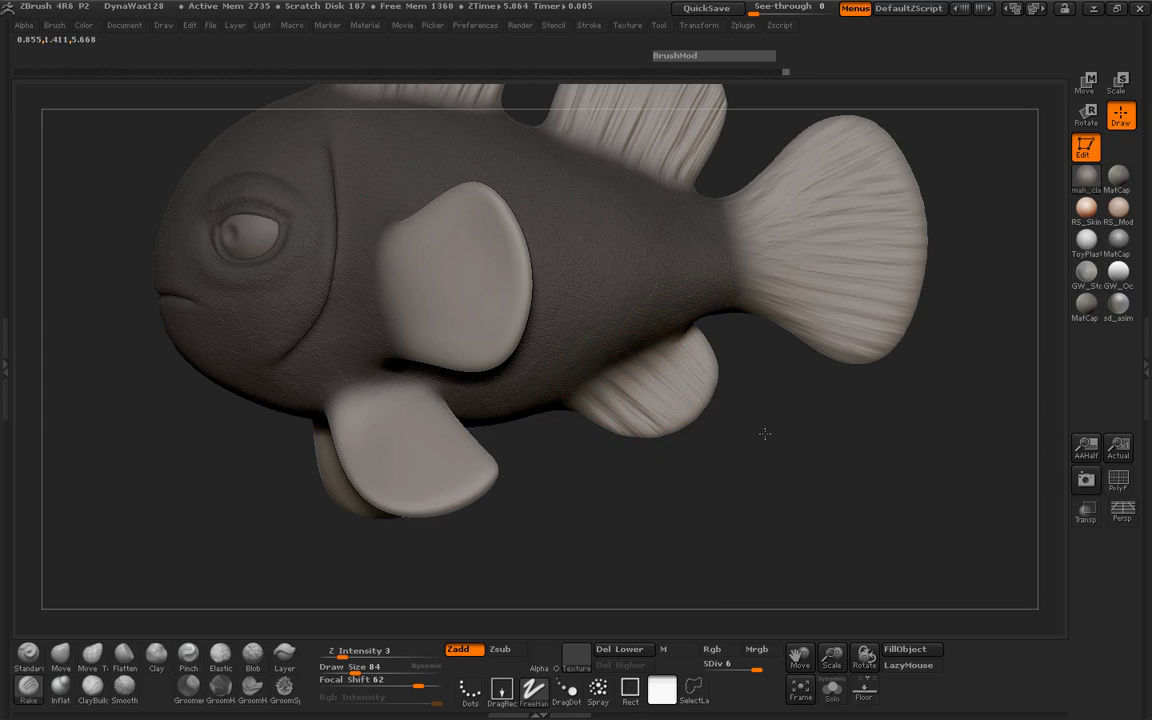
pyautogui.moveTo(648, 357); pyautogui.dragTo(707, 463)
pyautogui.moveTo(613, 370); pyautogui.dragTo(687, 455)
pyautogui.moveTo(600, 393); pyautogui.dragTo(645, 434)
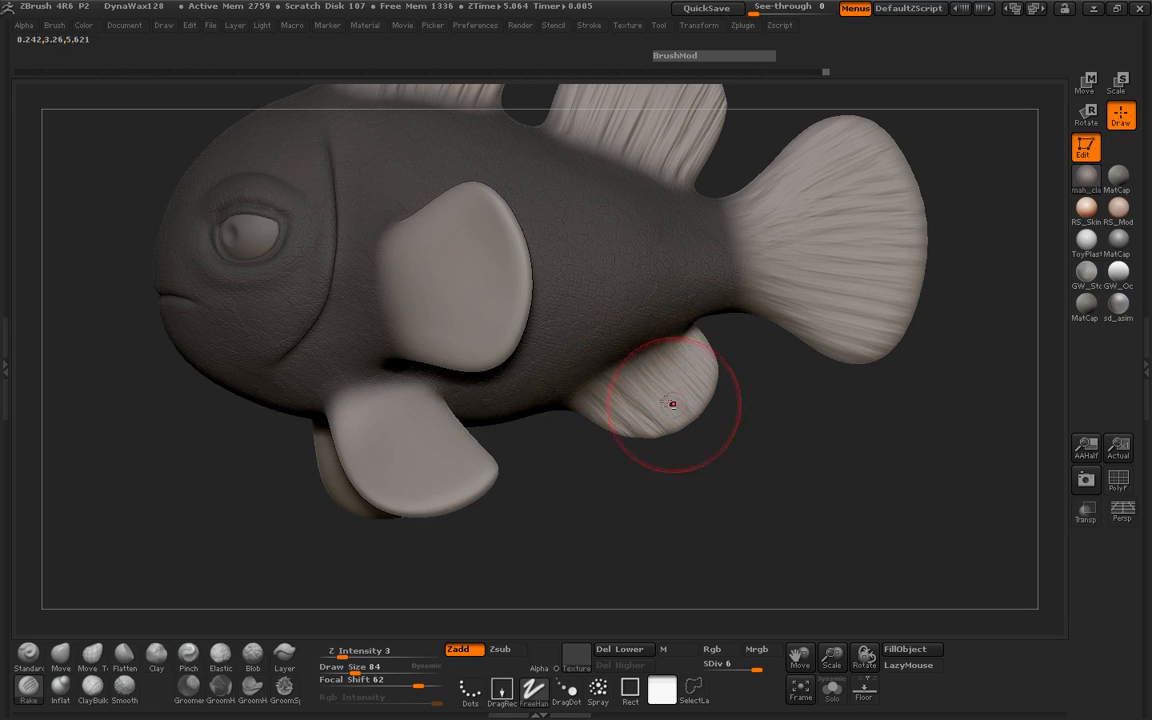
pyautogui.moveTo(610, 377); pyautogui.dragTo(674, 442)
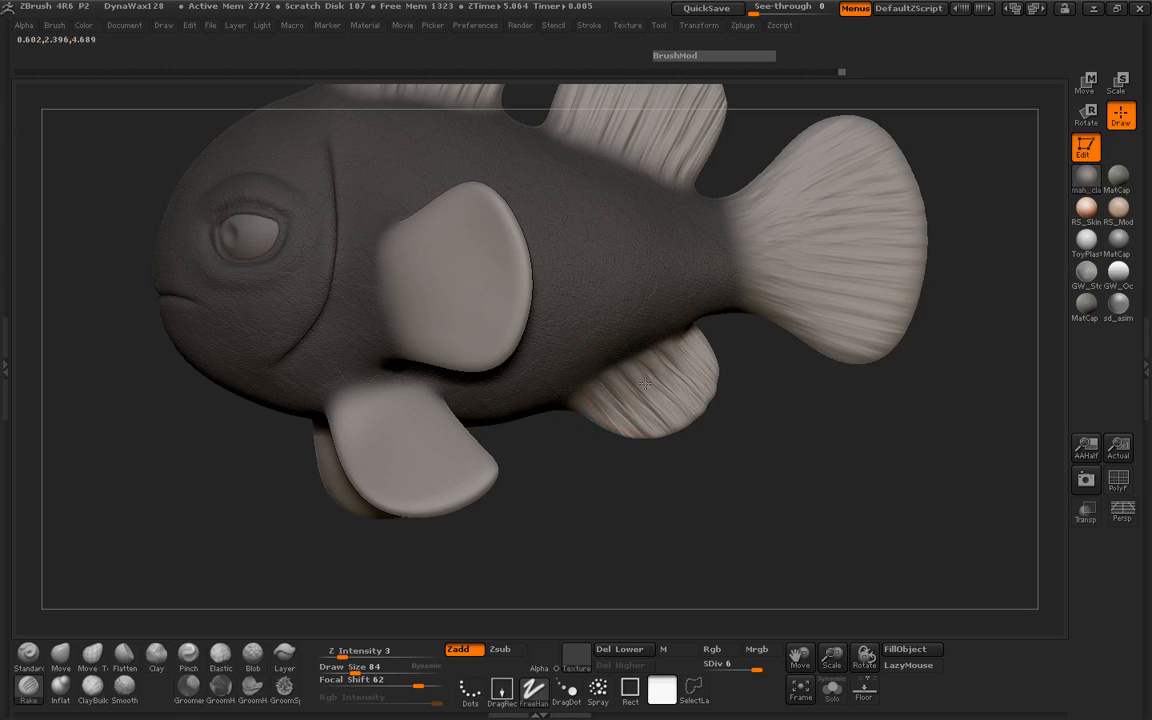
# Step: Rake rays over the side pectoral fin, fanning from where it joins the body to its rounded edge
pyautogui.moveTo(650, 462); pyautogui.dragTo(250, 470)
pyautogui.moveTo(132, 444); pyautogui.dragTo(239, 380)
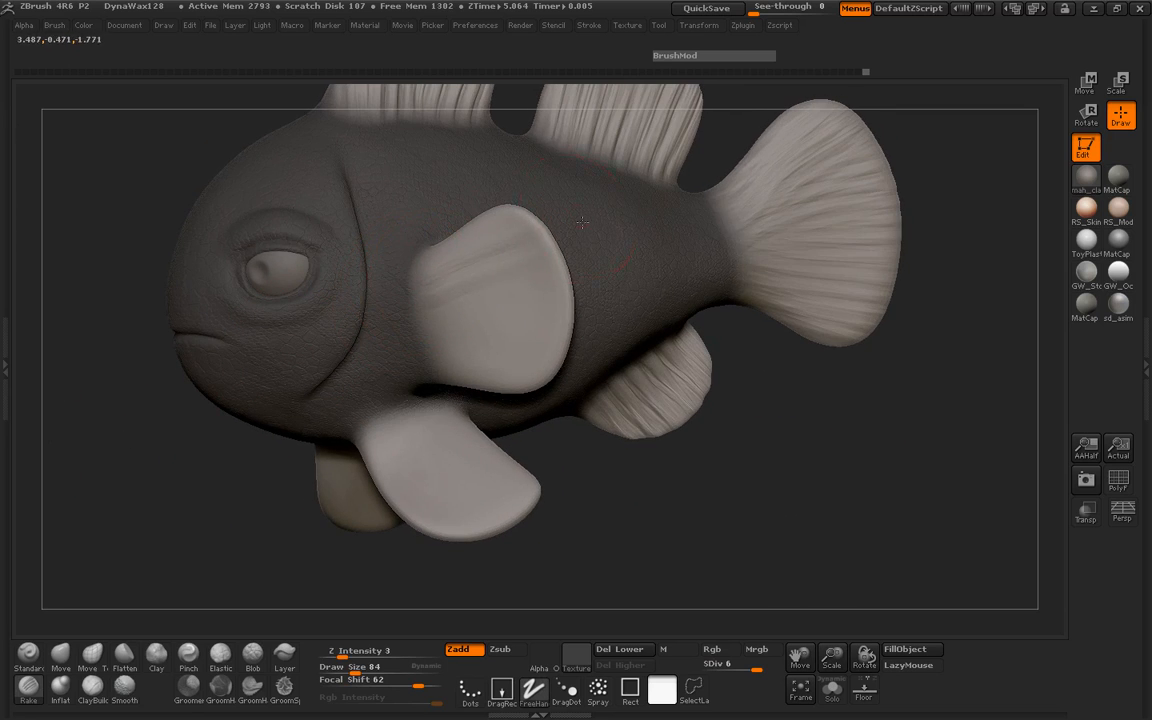
pyautogui.moveTo(607, 318); pyautogui.dragTo(614, 316)
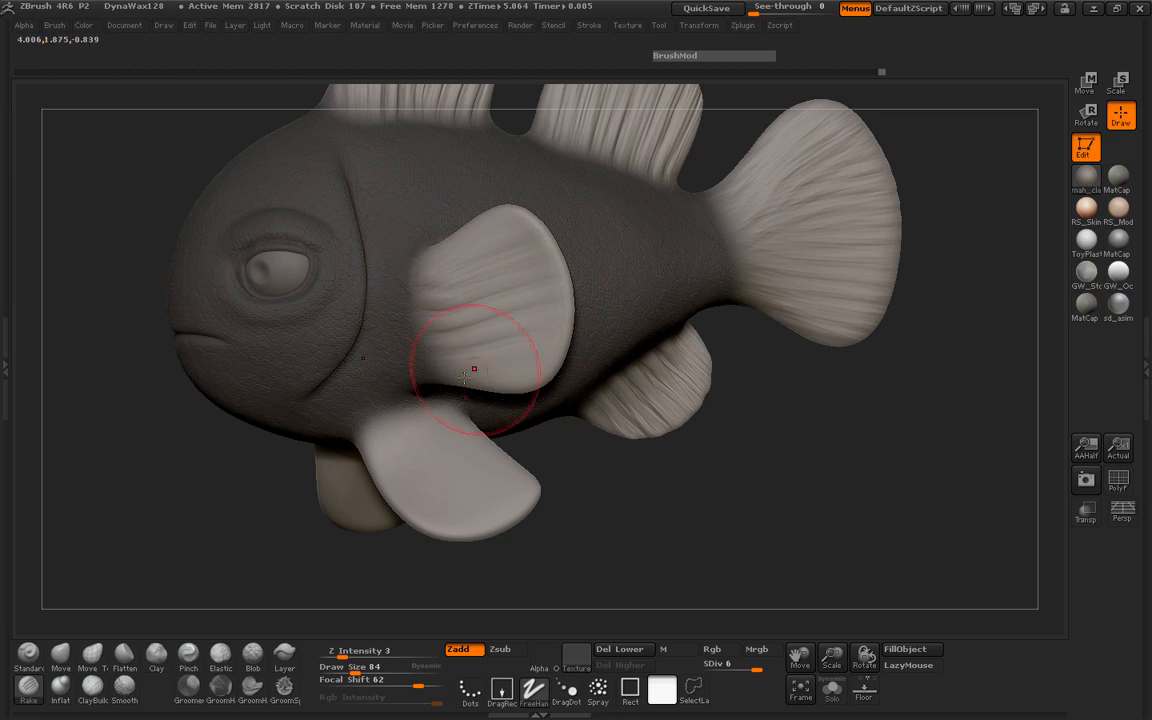
pyautogui.moveTo(475, 368); pyautogui.dragTo(621, 365)
pyautogui.moveTo(457, 342); pyautogui.dragTo(546, 278)
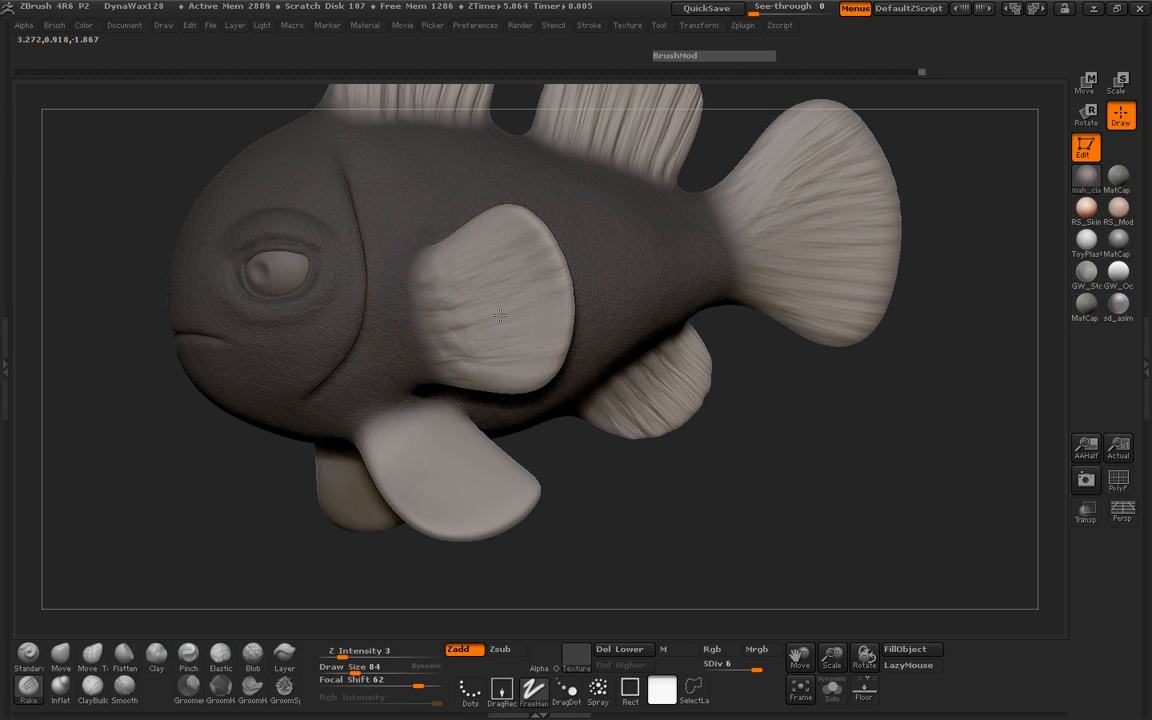
pyautogui.moveTo(500, 315); pyautogui.dragTo(535, 312)
pyautogui.moveTo(434, 322); pyautogui.dragTo(520, 290)
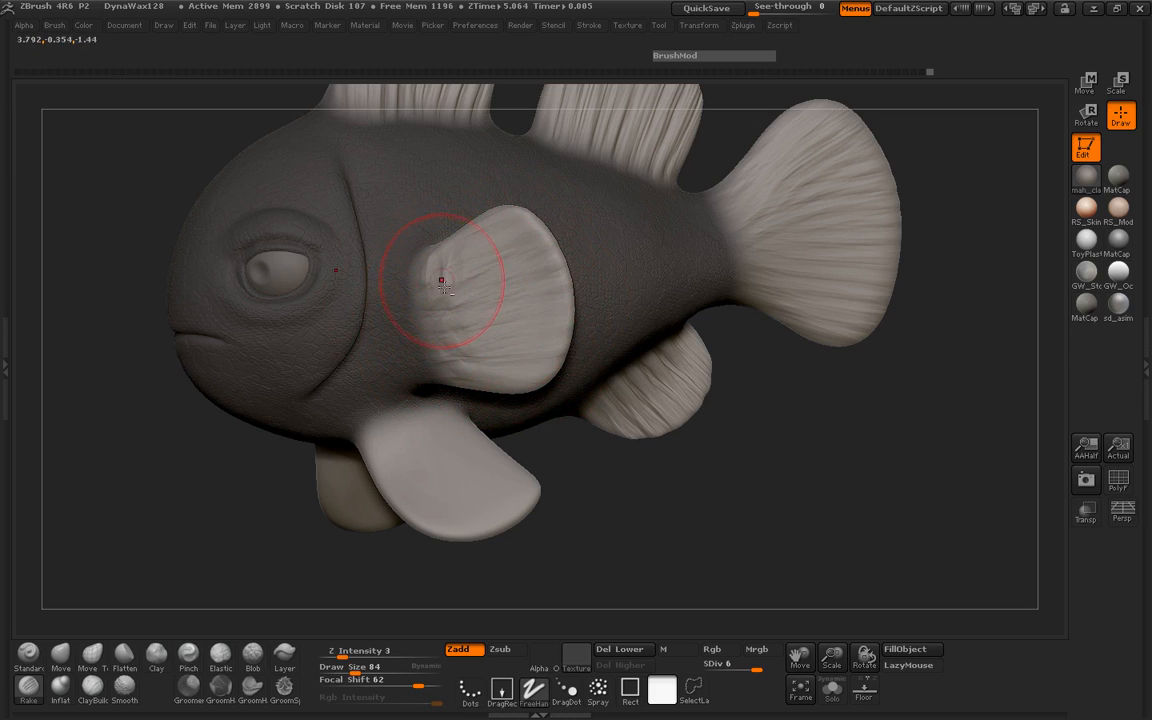
pyautogui.keyDown('ctrl'); pyautogui.moveTo(400, 275); pyautogui.dragTo(420, 278); pyautogui.keyUp('ctrl')
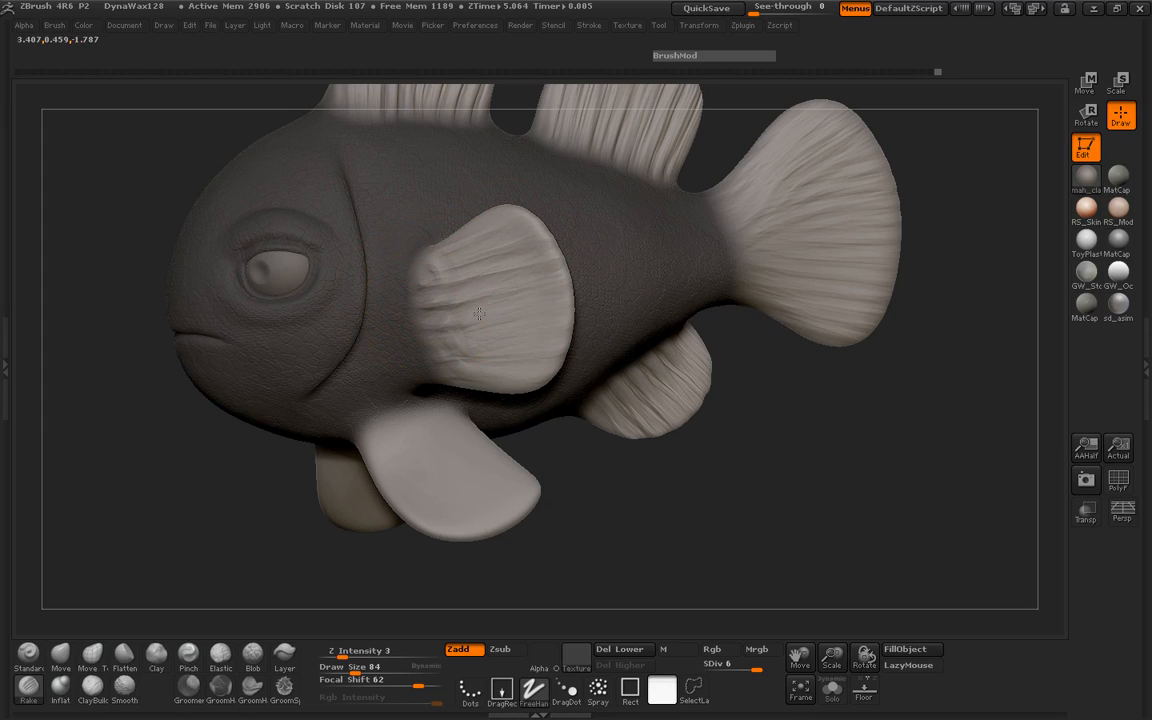
pyautogui.moveTo(479, 313)
pyautogui.mouseDown()
pyautogui.moveTo(378, 365)
pyautogui.moveTo(490, 314)
pyautogui.mouseUp()
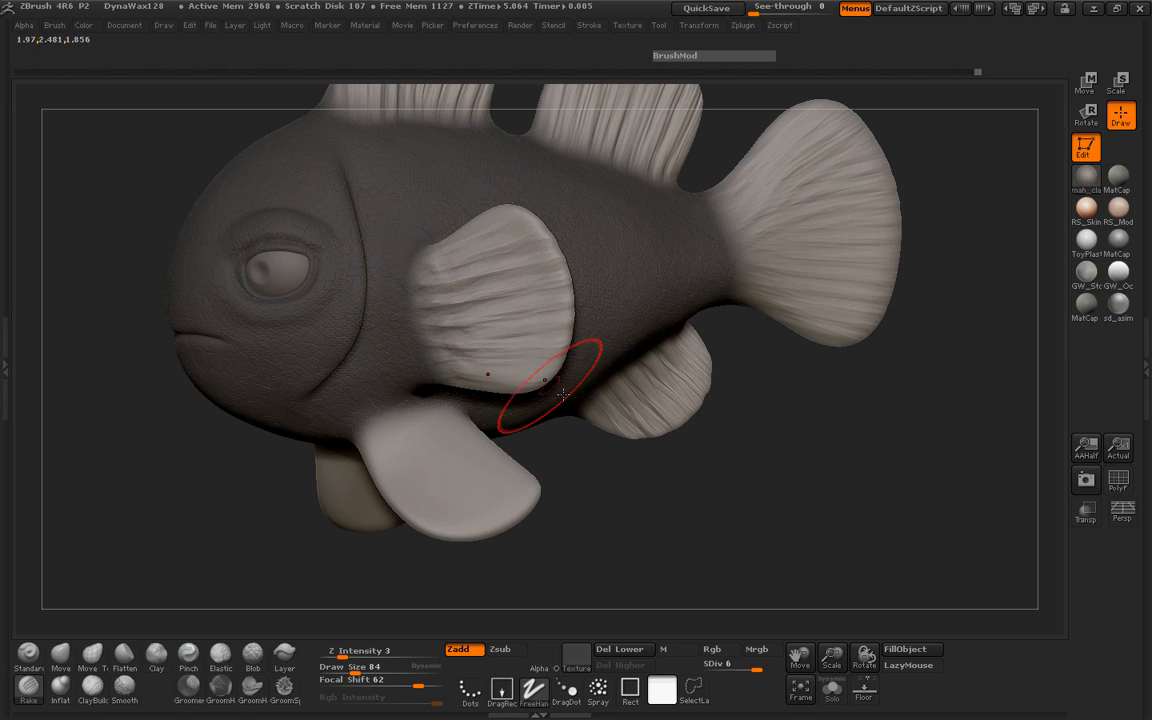
# Step: Rake rays along the outer face of the lower pelvic fin from its base to the rounded tip
pyautogui.moveTo(660, 430); pyautogui.dragTo(600, 420)
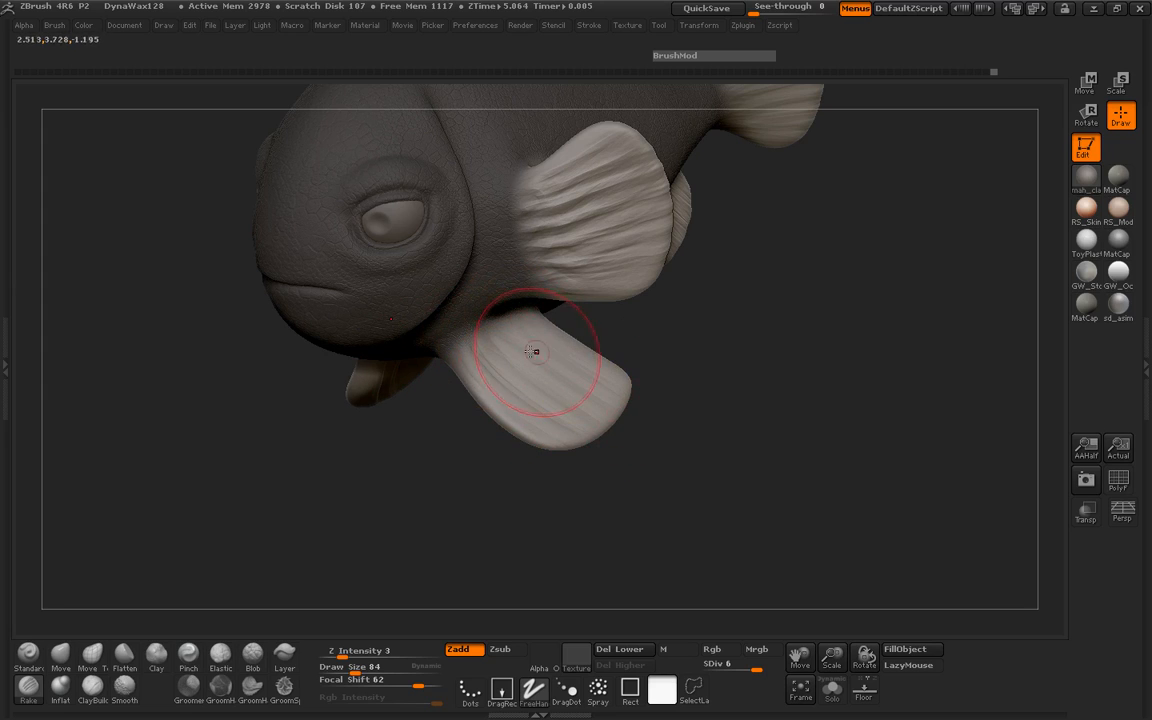
pyautogui.moveTo(534, 352); pyautogui.dragTo(588, 404)
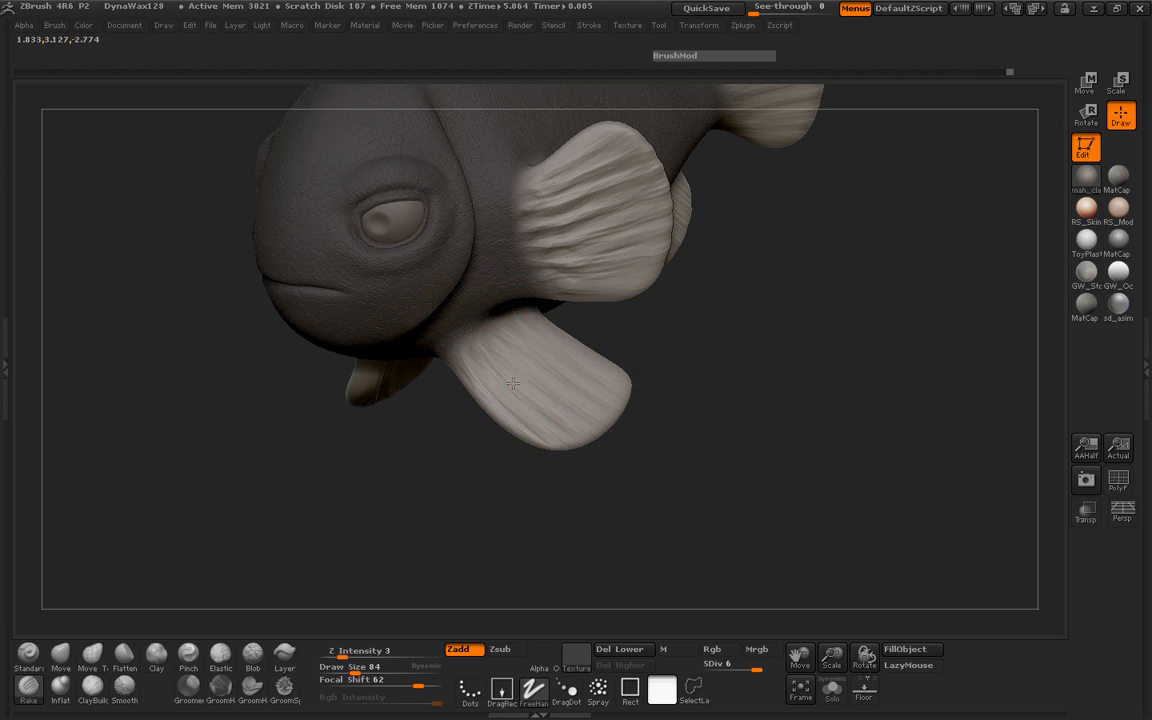
pyautogui.moveTo(507, 346)
pyautogui.mouseDown()
pyautogui.moveTo(630, 420)
pyautogui.moveTo(697, 406)
pyautogui.moveTo(735, 381)
pyautogui.moveTo(519, 336)
pyautogui.mouseUp()
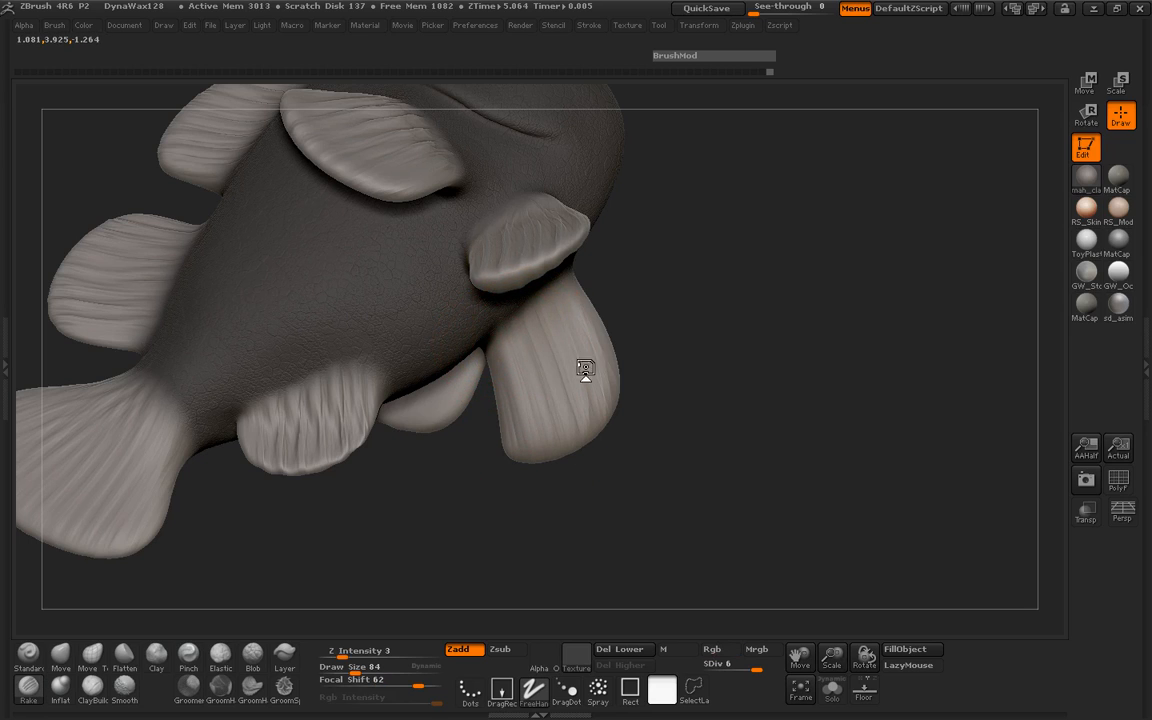
# Step: Rake rays along the inner face of the pelvic fin from where it joins the belly
pyautogui.moveTo(704, 398); pyautogui.dragTo(570, 311)
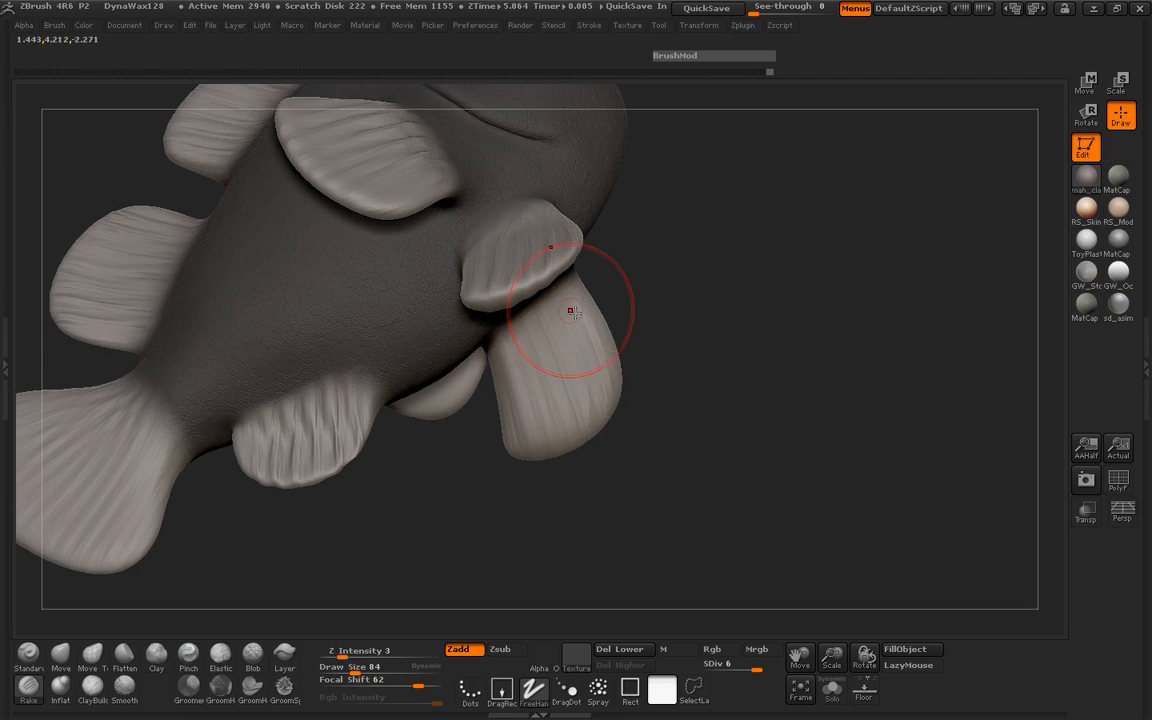
pyautogui.moveTo(647, 438); pyautogui.dragTo(684, 383)
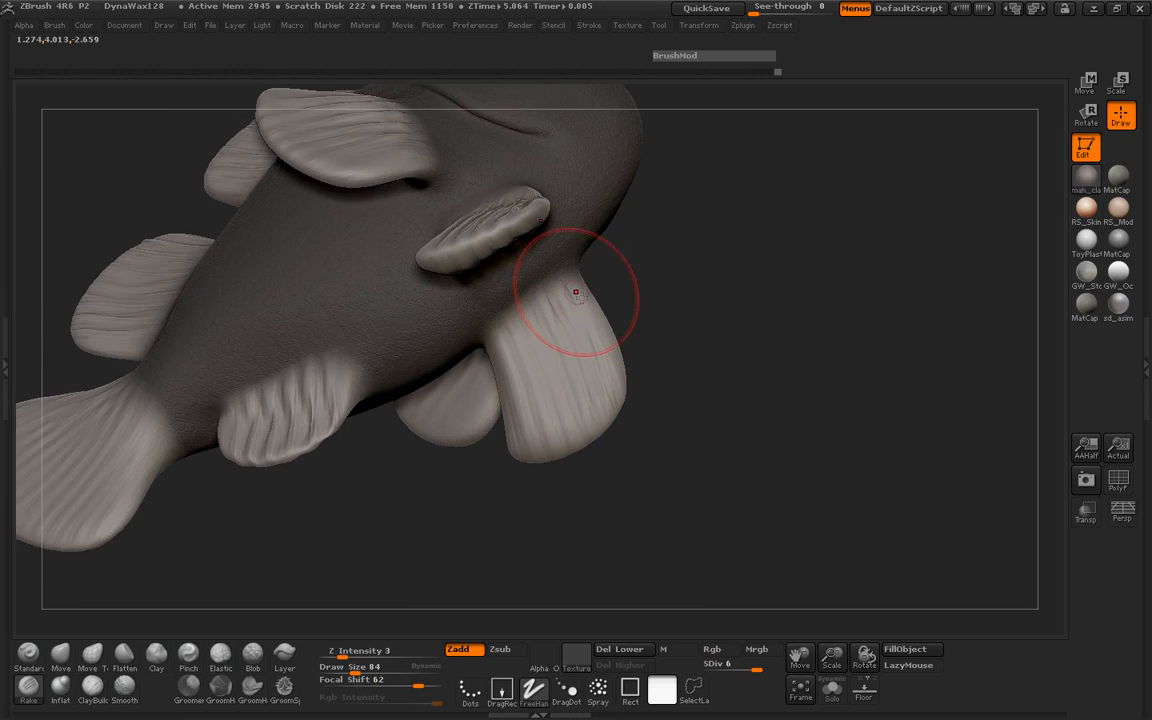
pyautogui.moveTo(572, 298)
pyautogui.mouseDown()
pyautogui.moveTo(590, 368)
pyautogui.moveTo(562, 338)
pyautogui.moveTo(566, 368)
pyautogui.mouseUp()
pyautogui.moveTo(548, 476); pyautogui.dragTo(352, 500)
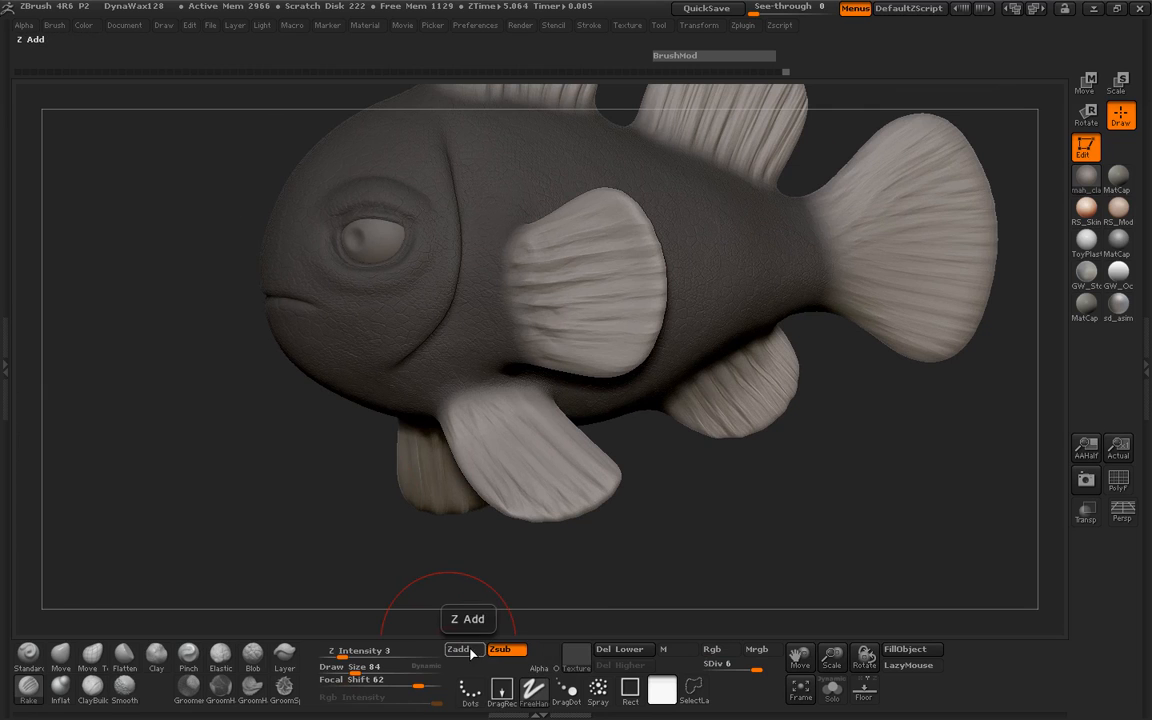
# Step: Assign Alpha 58 to the Rake brush in Zadd mode
pyautogui.click(551, 660)
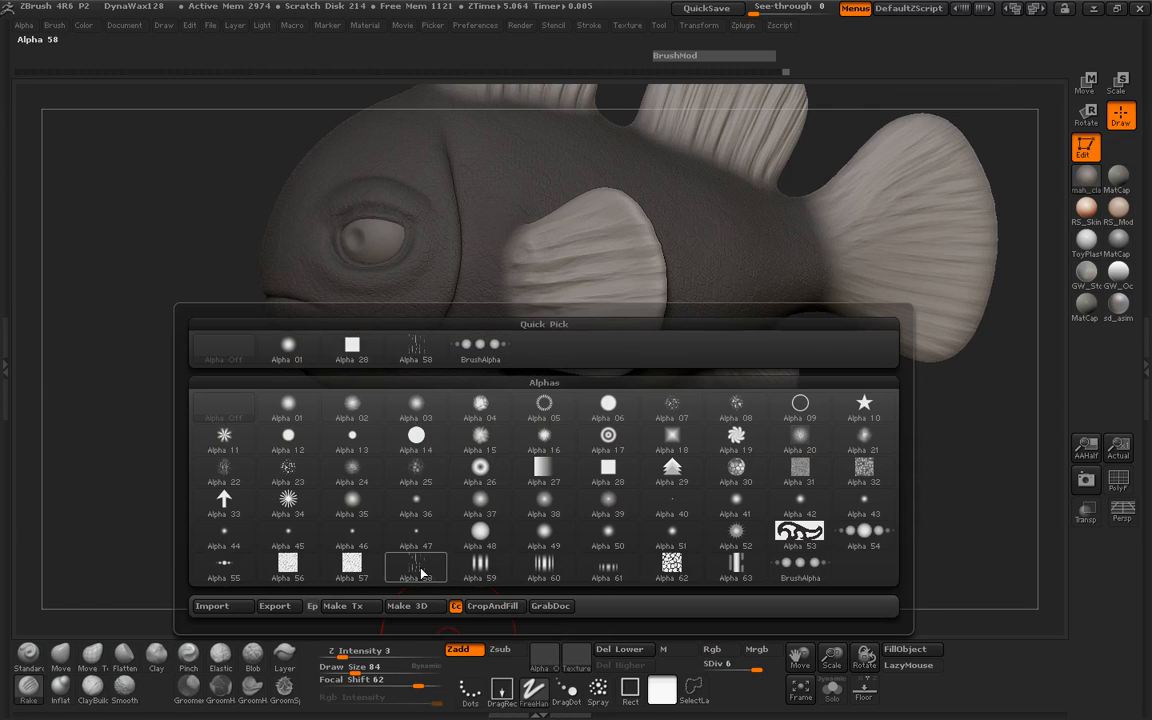
pyautogui.click(374, 510)
pyautogui.moveTo(250, 504); pyautogui.dragTo(200, 489)
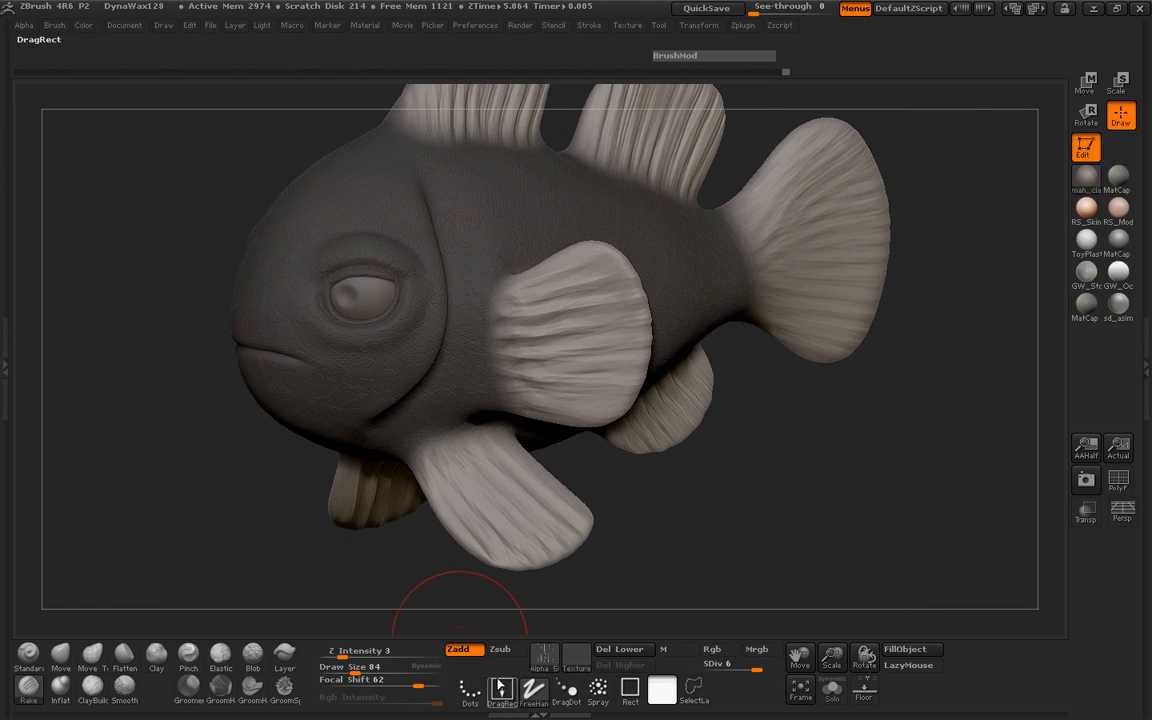
pyautogui.click(537, 664)
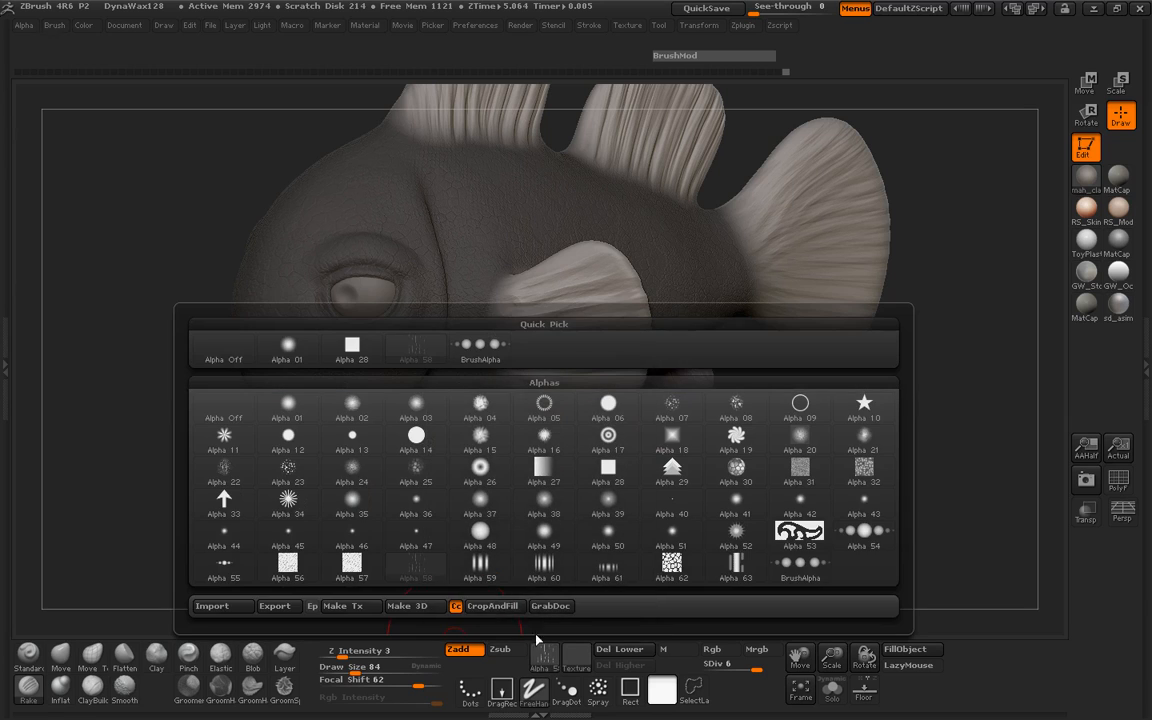
pyautogui.moveTo(175, 504); pyautogui.dragTo(177, 488)
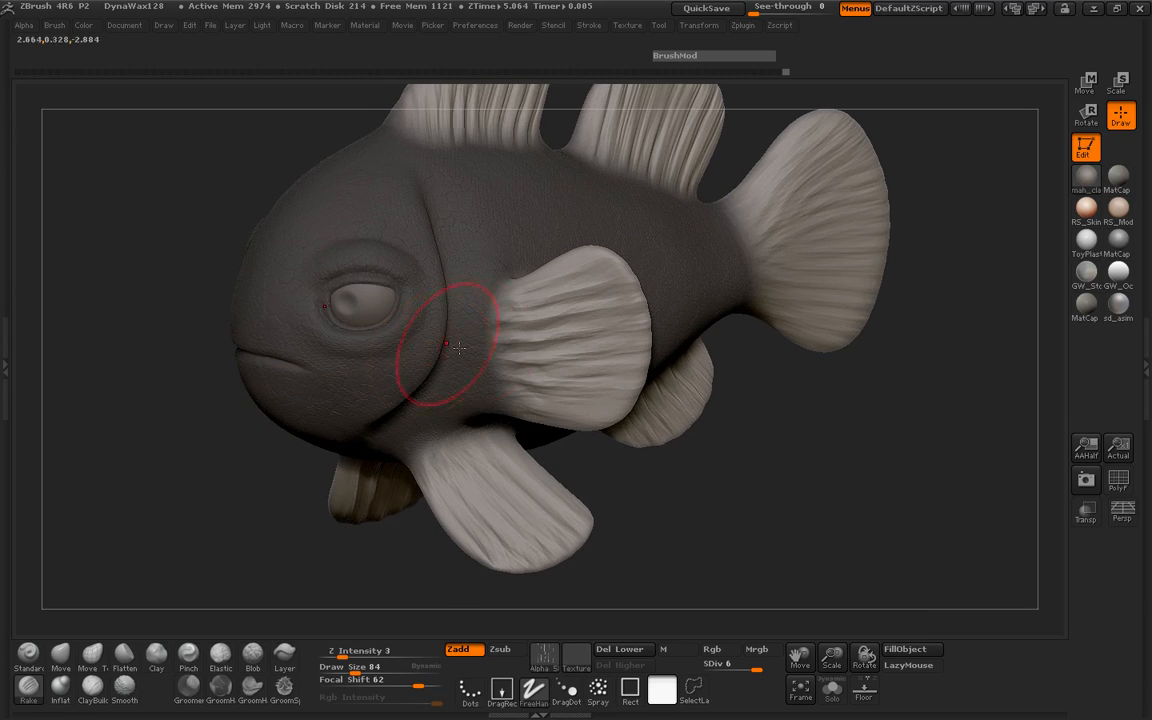
# Step: Rake finer streaks over the side pectoral fin and the anal fin with Alpha 58
pyautogui.moveTo(494, 328); pyautogui.dragTo(524, 335)
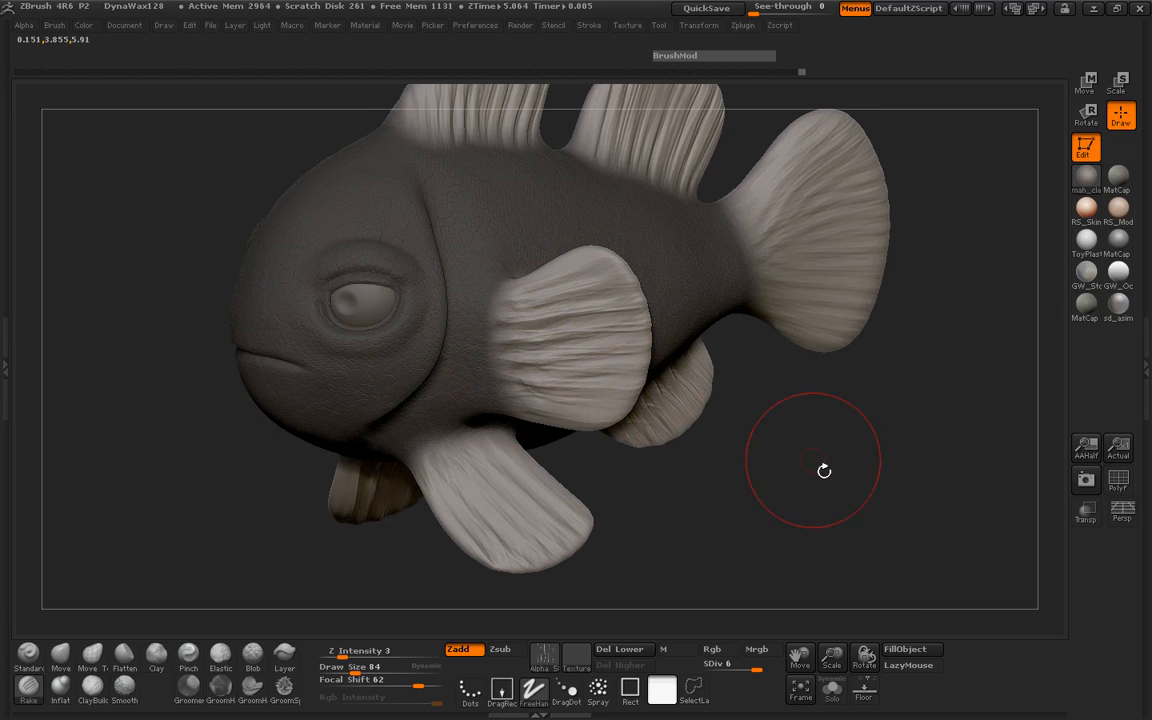
pyautogui.moveTo(784, 468); pyautogui.dragTo(730, 410)
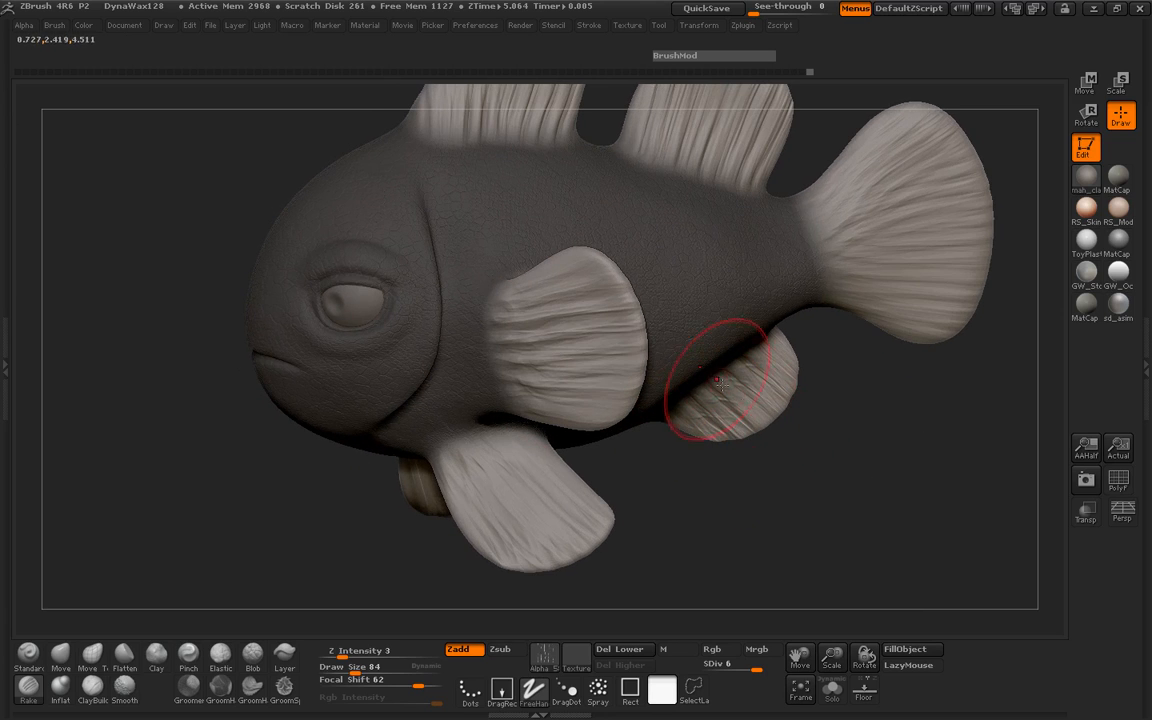
pyautogui.keyDown('alt'); pyautogui.moveTo(828, 402); pyautogui.dragTo(734, 510); pyautogui.keyUp('alt')
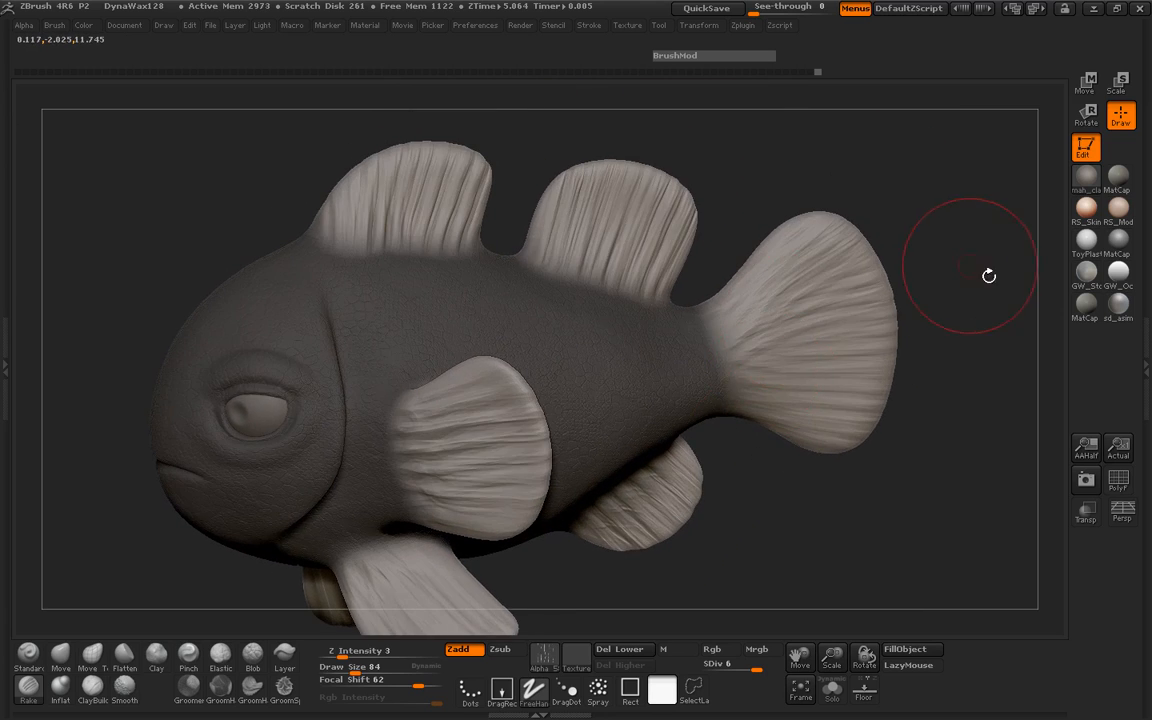
# Step: Rake fine fanning streaks across the whole tail fin from its base to the outer edge
pyautogui.moveTo(987, 275); pyautogui.dragTo(945, 278)
pyautogui.moveTo(722, 330); pyautogui.dragTo(853, 225)
pyautogui.moveTo(734, 309)
pyautogui.mouseDown()
pyautogui.moveTo(928, 267)
pyautogui.moveTo(929, 337)
pyautogui.mouseUp()
pyautogui.moveTo(702, 335); pyautogui.dragTo(876, 373)
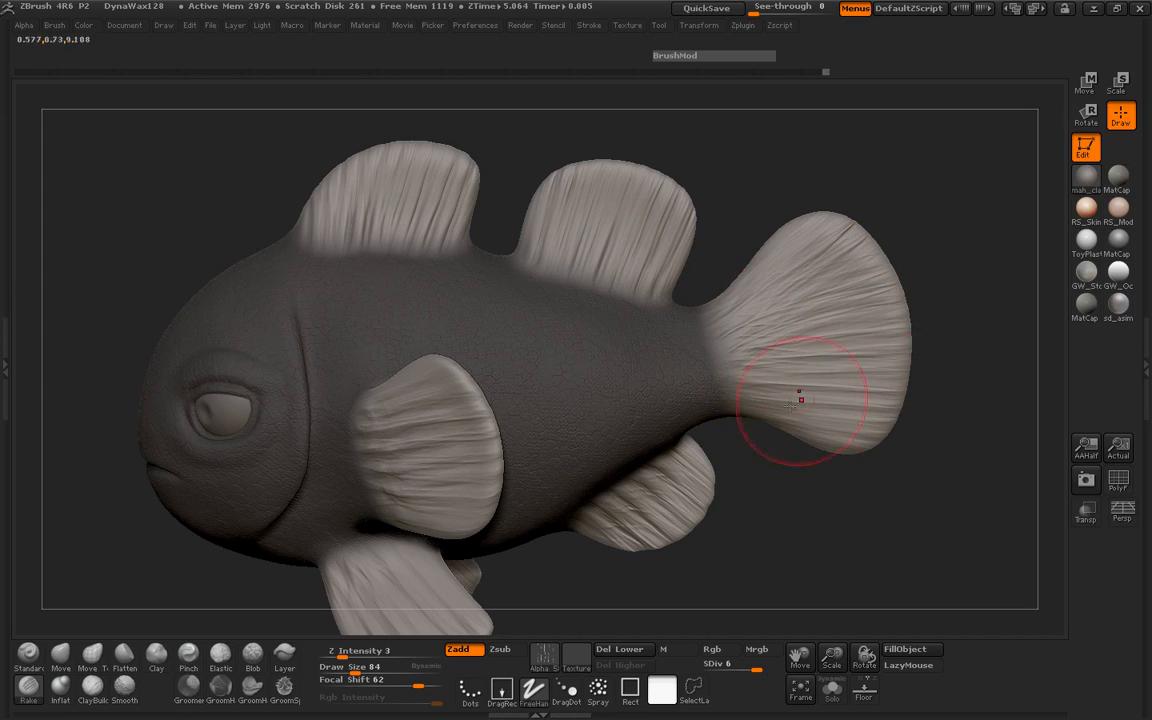
pyautogui.moveTo(722, 368)
pyautogui.mouseDown()
pyautogui.moveTo(888, 396)
pyautogui.moveTo(908, 420)
pyautogui.mouseUp()
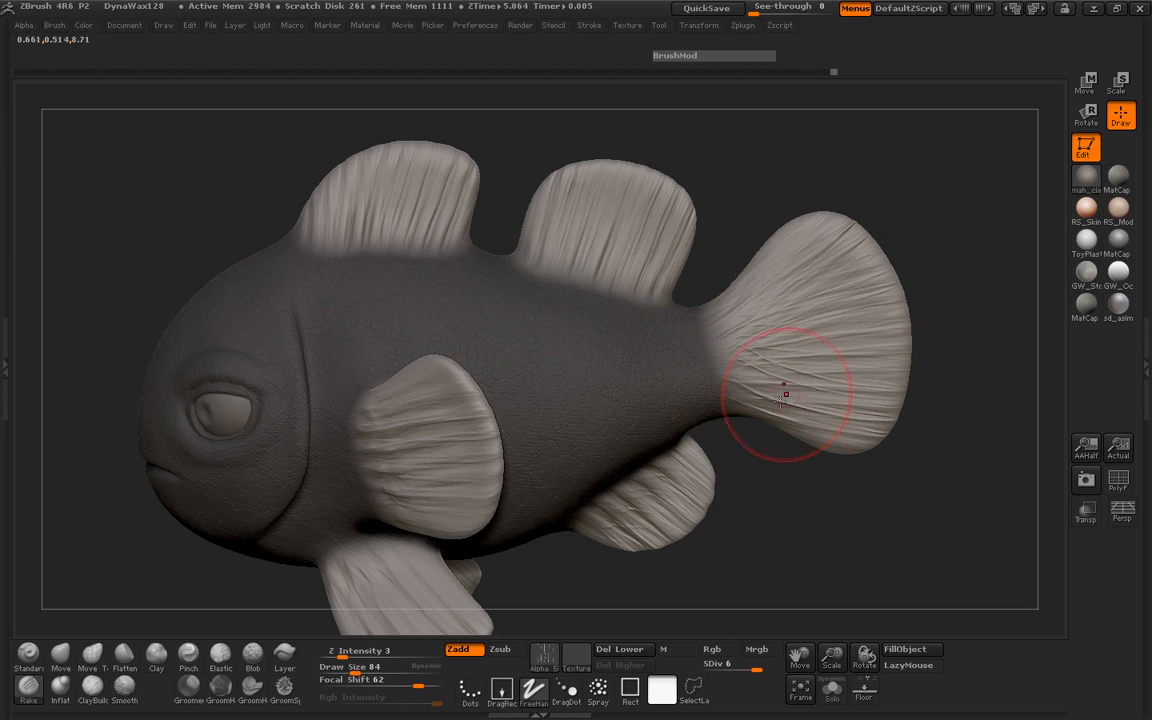
pyautogui.moveTo(781, 402)
pyautogui.keyDown('shift'); pyautogui.mouseDown()
pyautogui.moveTo(745, 386)
pyautogui.moveTo(918, 435)
pyautogui.mouseUp(); pyautogui.keyUp('shift')
pyautogui.moveTo(734, 376); pyautogui.dragTo(921, 406)
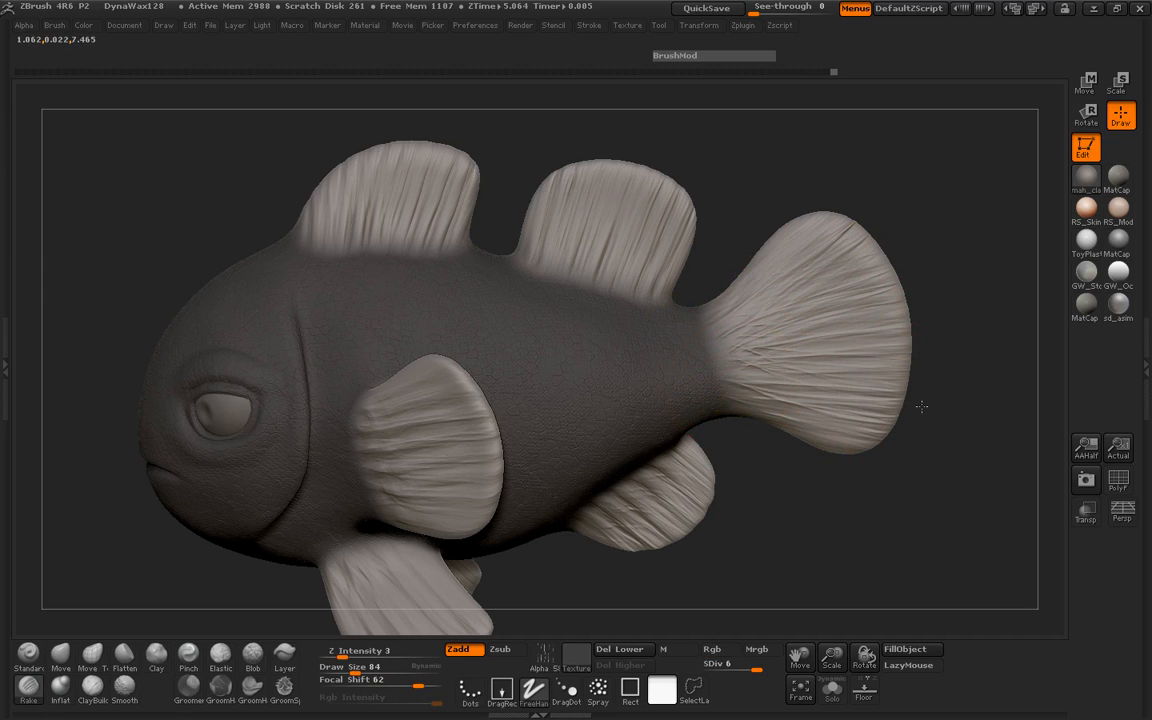
pyautogui.moveTo(665, 340); pyautogui.dragTo(900, 330)
pyautogui.moveTo(685, 295); pyautogui.dragTo(888, 331)
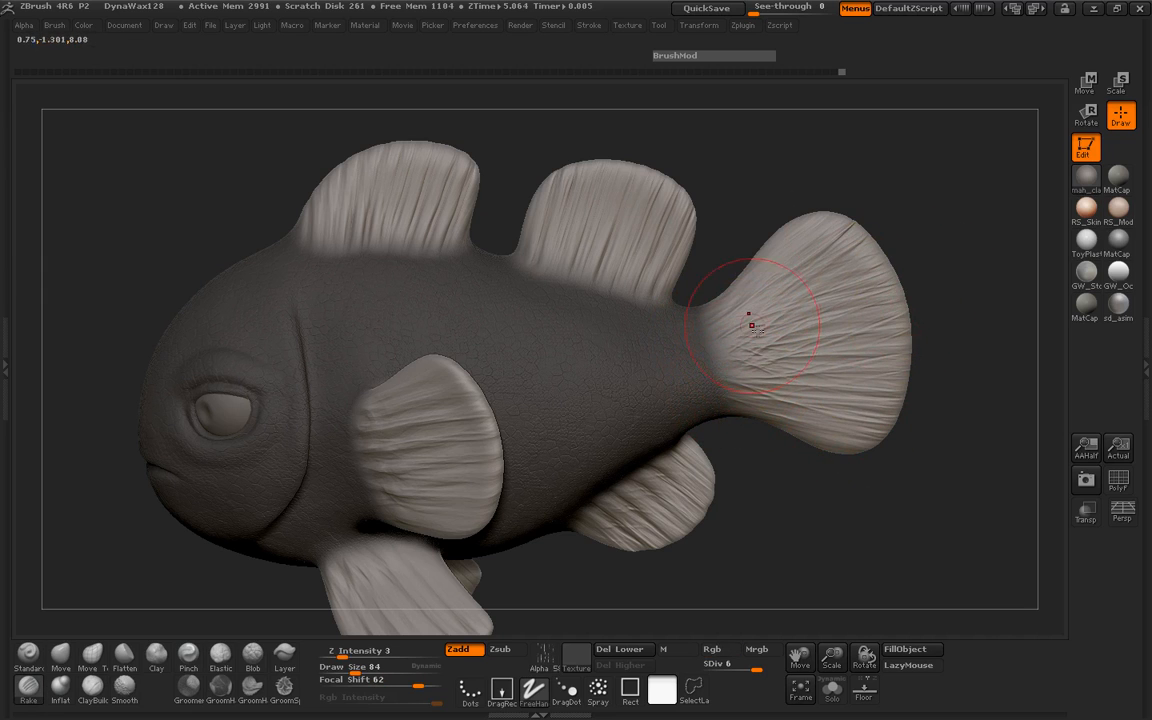
# Step: Rake finer streaks over the rear and front dorsal fins, using Draw Sizes 43 and 58
pyautogui.moveTo(944, 234)
pyautogui.mouseDown()
pyautogui.moveTo(792, 267)
pyautogui.moveTo(761, 237)
pyautogui.moveTo(557, 344)
pyautogui.moveTo(632, 240)
pyautogui.mouseUp()
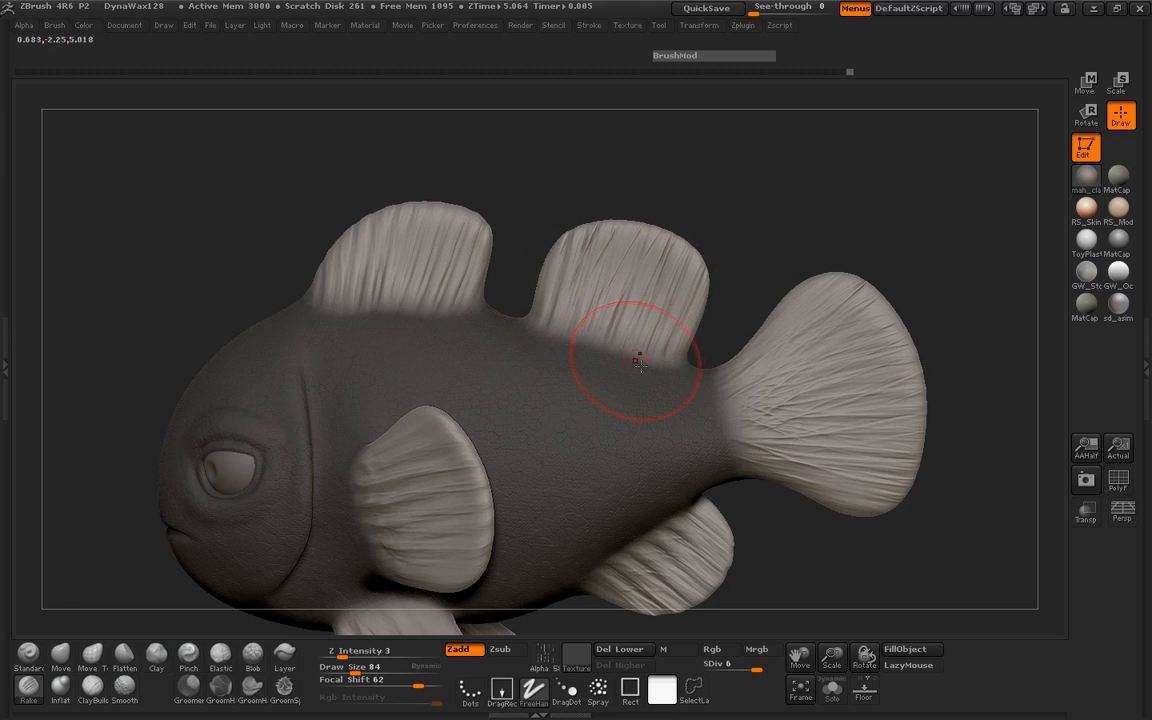
pyautogui.press('space')
pyautogui.moveTo(623, 326)
pyautogui.mouseDown()
pyautogui.moveTo(649, 241)
pyautogui.moveTo(637, 256)
pyautogui.mouseUp()
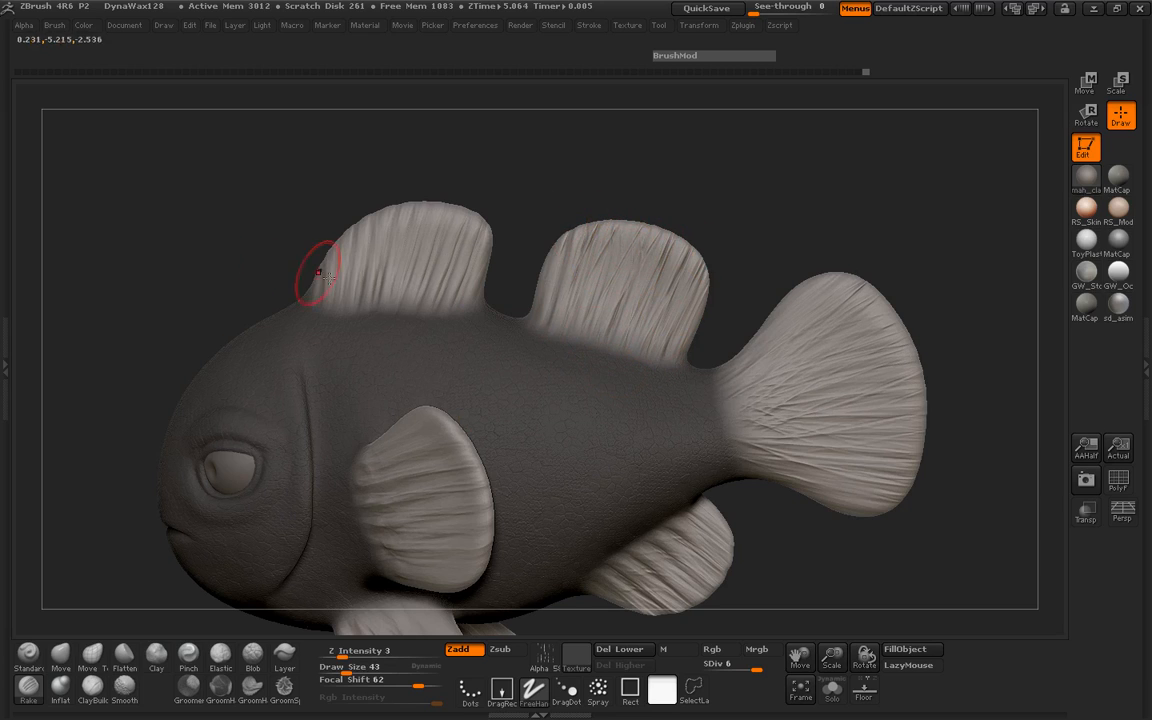
pyautogui.press('space')
pyautogui.moveTo(338, 231); pyautogui.dragTo(357, 230)
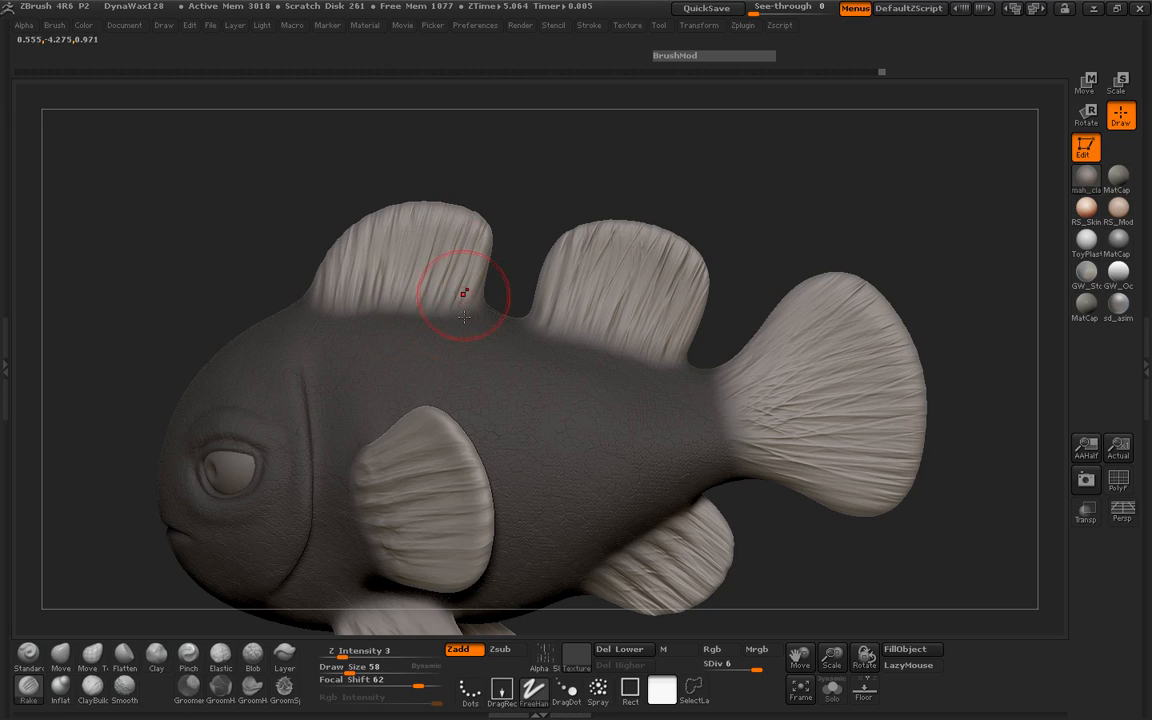
# Step: Set the Draw Size to 97 and rake more fine streaks over the side pectoral fin
pyautogui.keyDown('alt'); pyautogui.moveTo(128, 390); pyautogui.dragTo(185, 239); pyautogui.keyUp('alt')
pyautogui.moveTo(140, 325); pyautogui.dragTo(244, 347)
pyautogui.moveTo(785, 366); pyautogui.dragTo(720, 367)
pyautogui.press('space')
pyautogui.moveTo(588, 330); pyautogui.dragTo(597, 330)
pyautogui.moveTo(754, 338)
pyautogui.mouseDown()
pyautogui.moveTo(771, 319)
pyautogui.moveTo(758, 343)
pyautogui.moveTo(588, 352)
pyautogui.mouseUp()
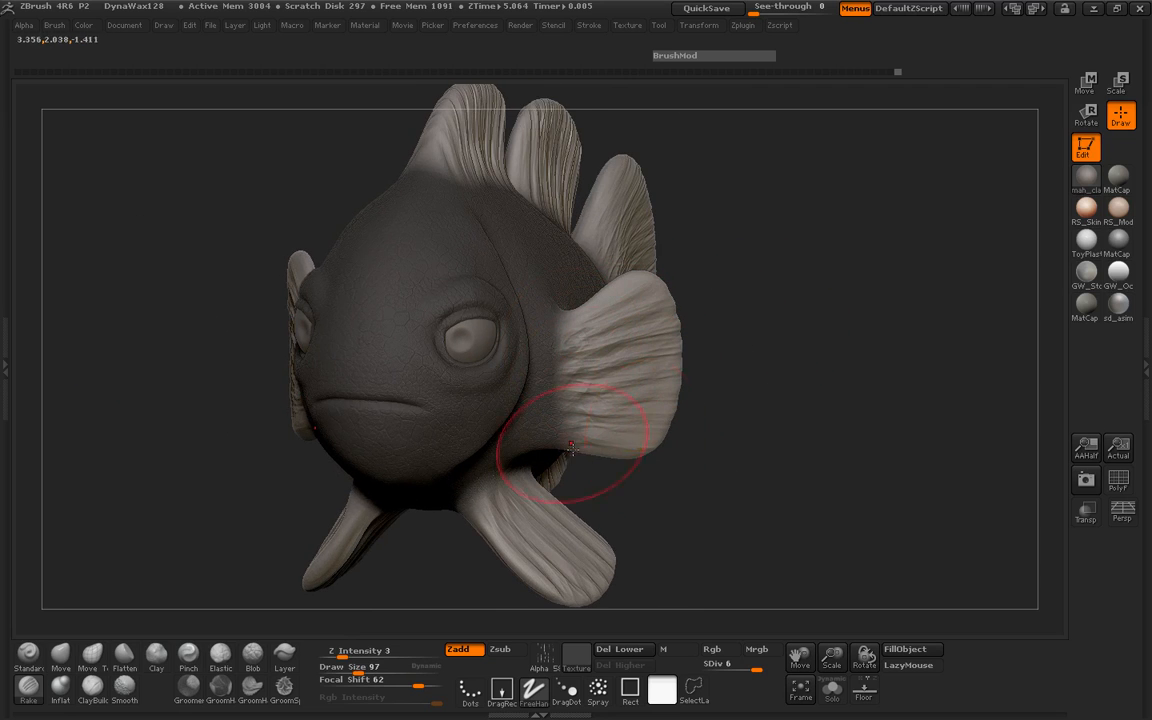
# Step: Rake fine streaks over the outer and inner faces of the pelvic fin at Draw Size 97
pyautogui.moveTo(807, 461); pyautogui.dragTo(764, 458)
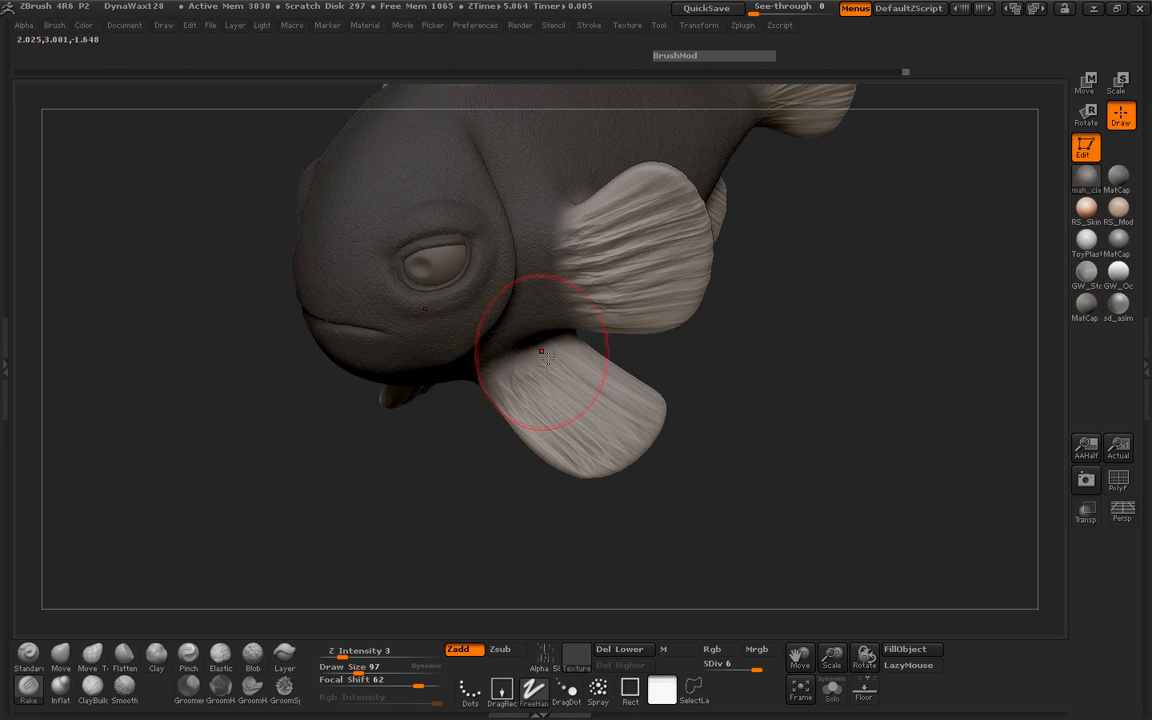
pyautogui.moveTo(596, 384); pyautogui.dragTo(632, 398)
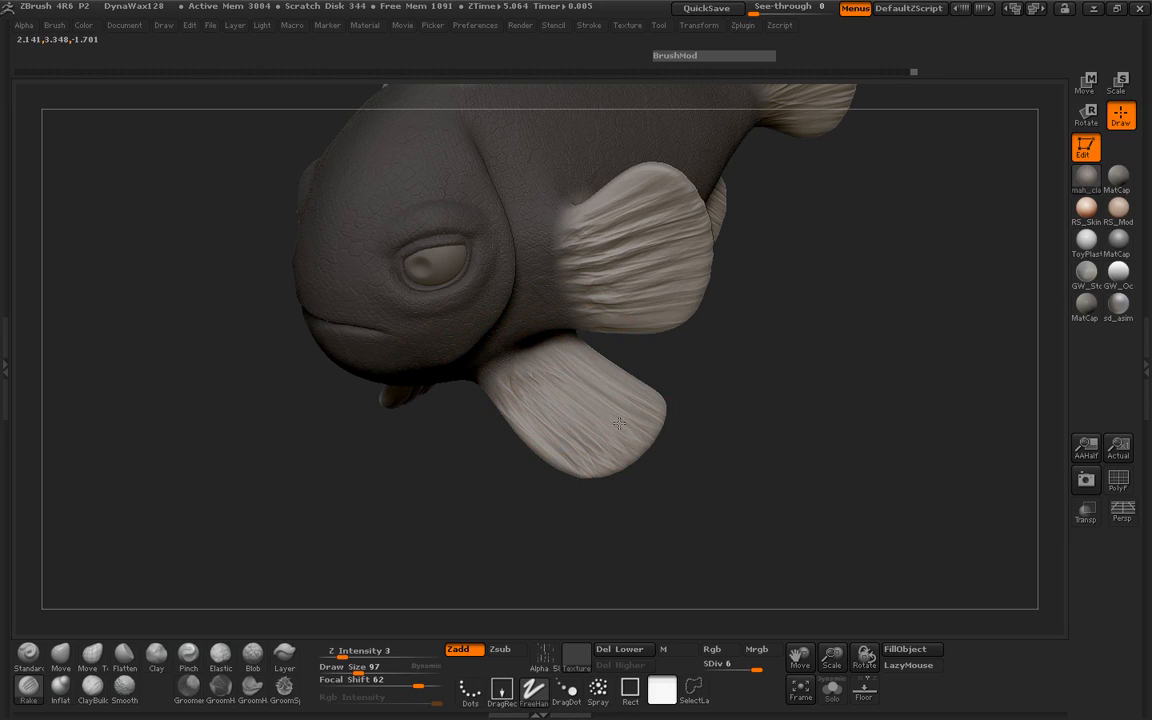
pyautogui.moveTo(622, 496)
pyautogui.mouseDown()
pyautogui.moveTo(818, 368)
pyautogui.moveTo(813, 386)
pyautogui.moveTo(784, 363)
pyautogui.moveTo(763, 432)
pyautogui.moveTo(745, 424)
pyautogui.mouseUp()
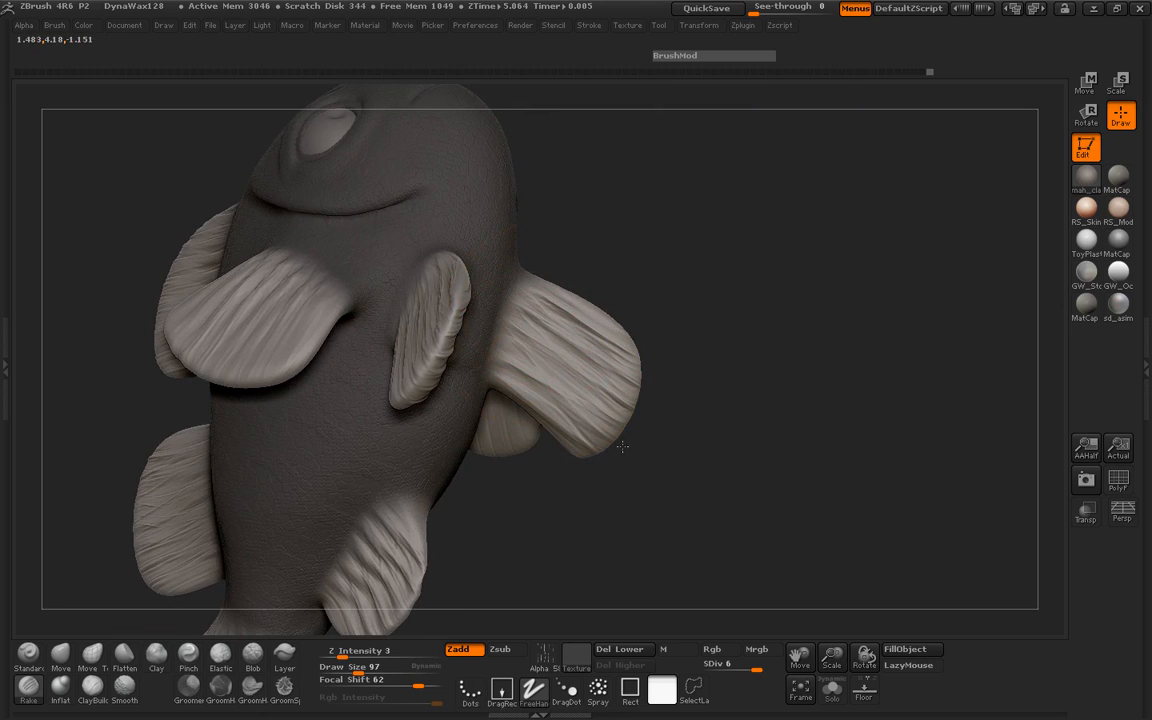
pyautogui.moveTo(635, 478)
pyautogui.mouseDown()
pyautogui.moveTo(689, 463)
pyautogui.moveTo(334, 483)
pyautogui.moveTo(311, 473)
pyautogui.moveTo(255, 353)
pyautogui.moveTo(334, 497)
pyautogui.moveTo(300, 470)
pyautogui.moveTo(699, 545)
pyautogui.moveTo(838, 411)
pyautogui.moveTo(887, 617)
pyautogui.moveTo(833, 550)
pyautogui.moveTo(830, 622)
pyautogui.moveTo(812, 620)
pyautogui.moveTo(792, 484)
pyautogui.mouseUp()
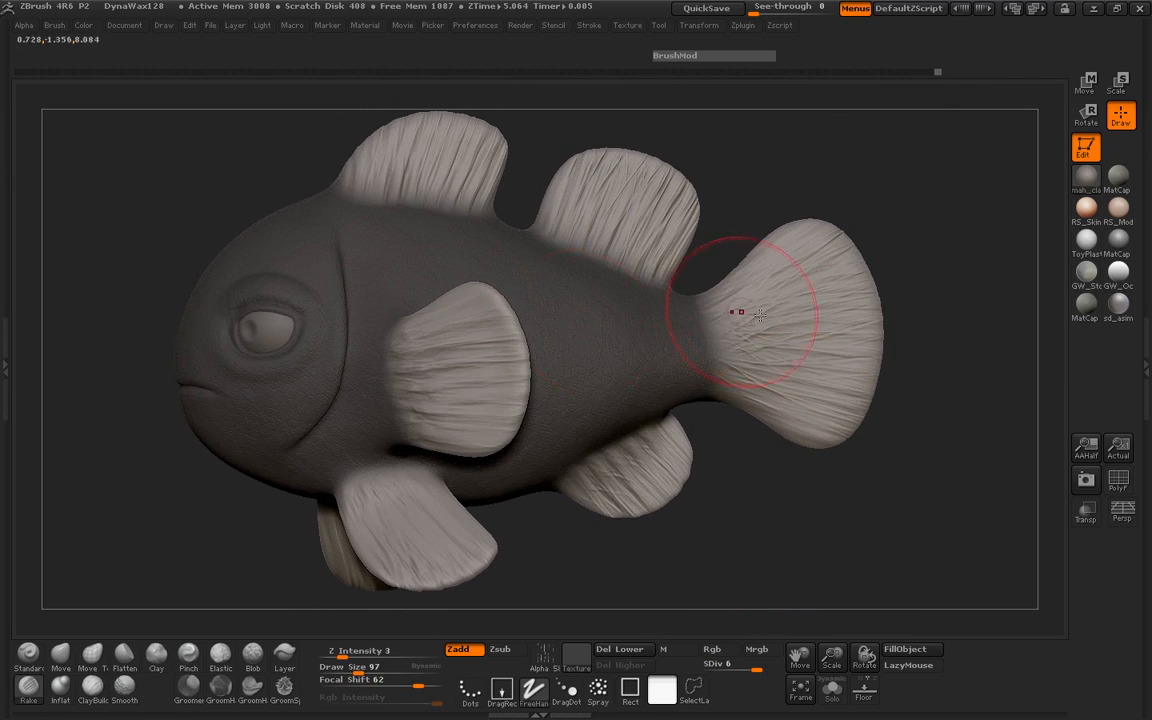
# Step: Set up the Standard brush for the front dorsal fin with the Spray stroke, Focal Shift 31 and Alpha 58
pyautogui.moveTo(920, 321); pyautogui.dragTo(932, 309)
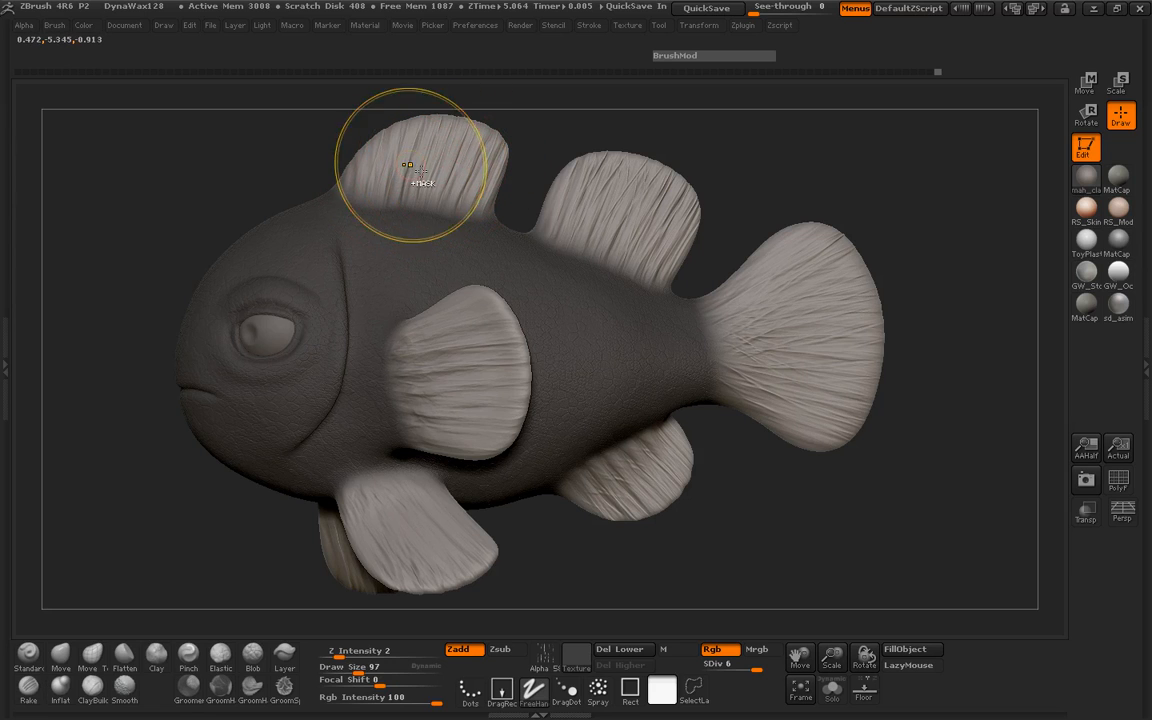
pyautogui.keyDown('ctrl'); pyautogui.moveTo(411, 168); pyautogui.dragTo(400, 214, button='right'); pyautogui.keyUp('ctrl')
pyautogui.keyDown('alt'); pyautogui.moveTo(142, 174); pyautogui.dragTo(236, 290); pyautogui.keyUp('alt')
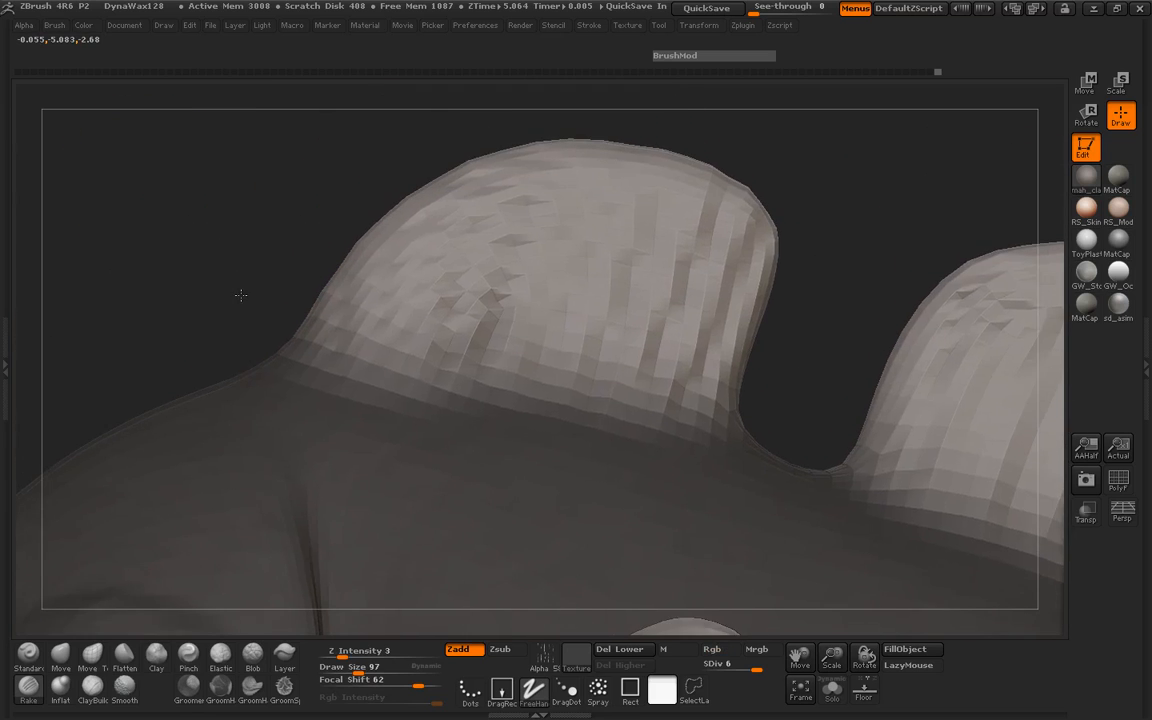
pyautogui.click(31, 656)
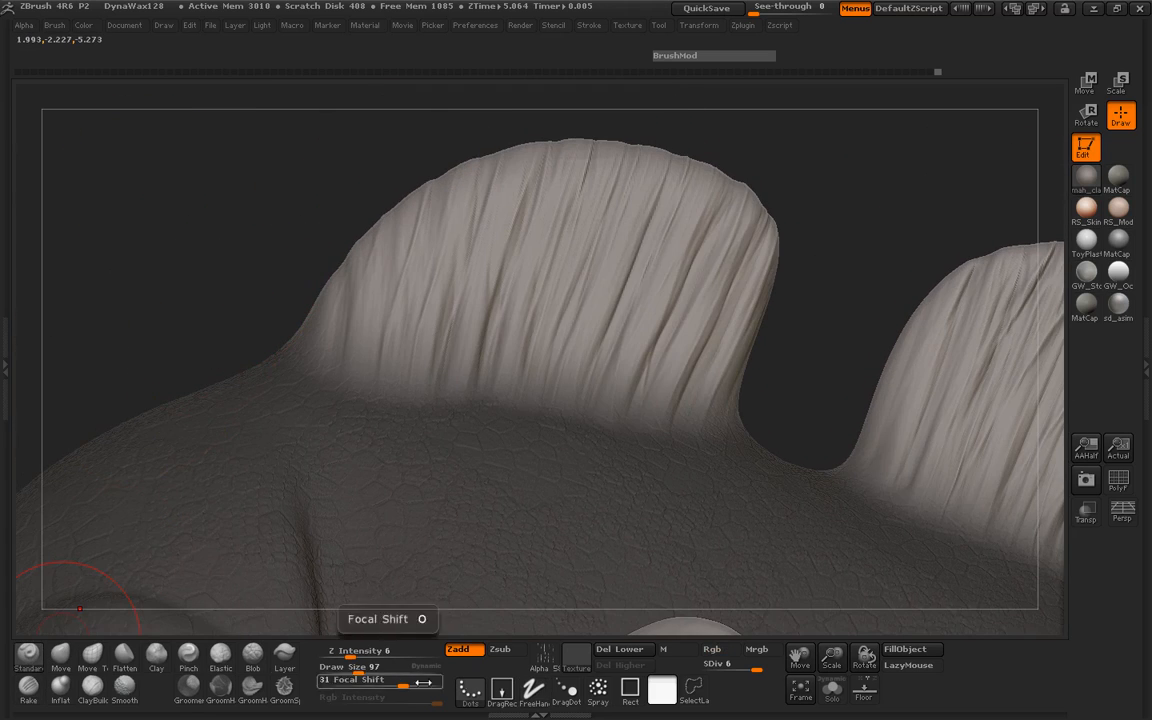
pyautogui.click(600, 695)
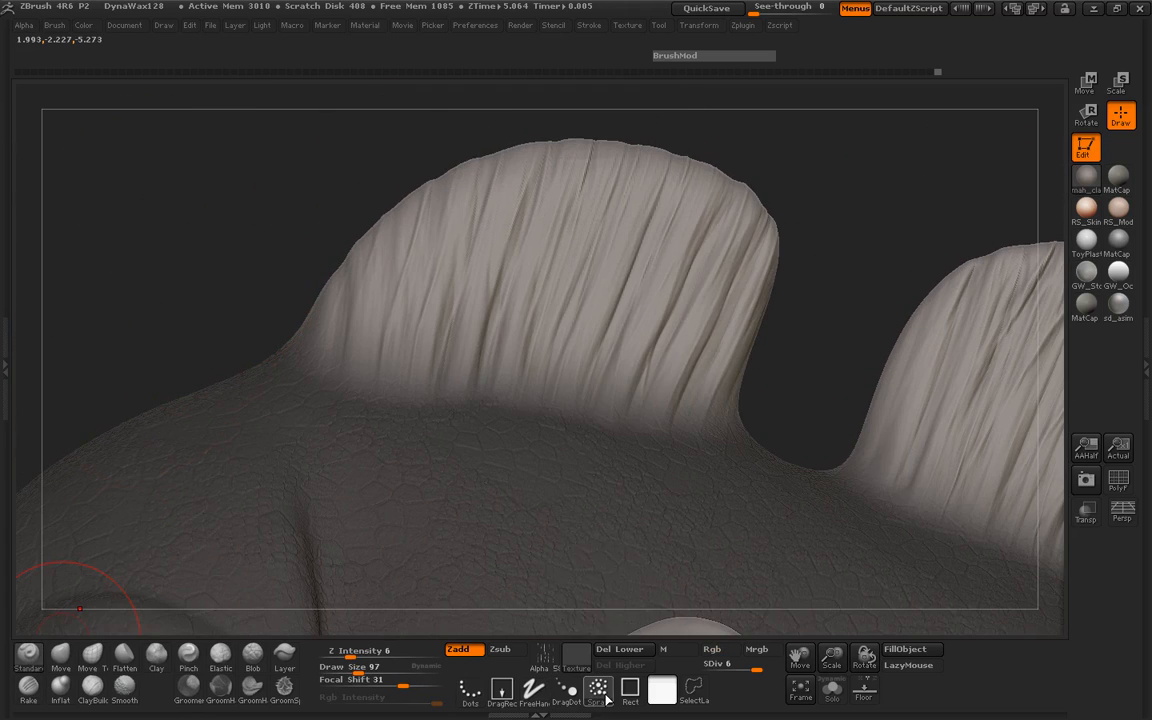
pyautogui.click(544, 656)
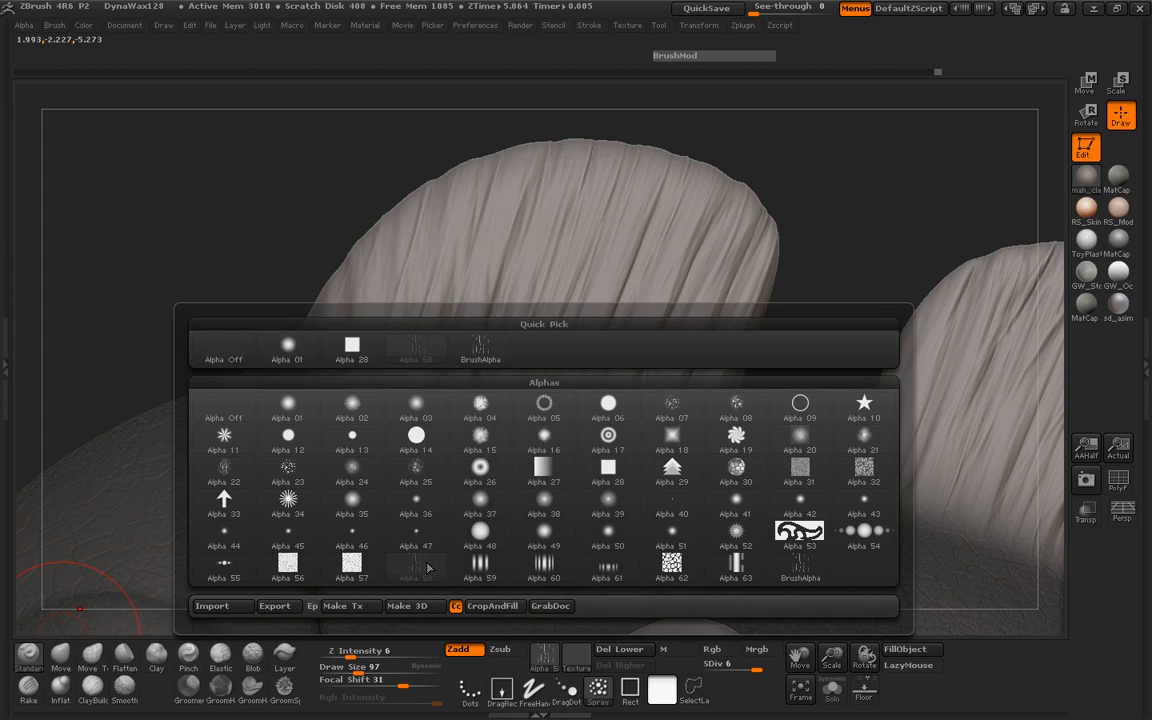
pyautogui.click(428, 567)
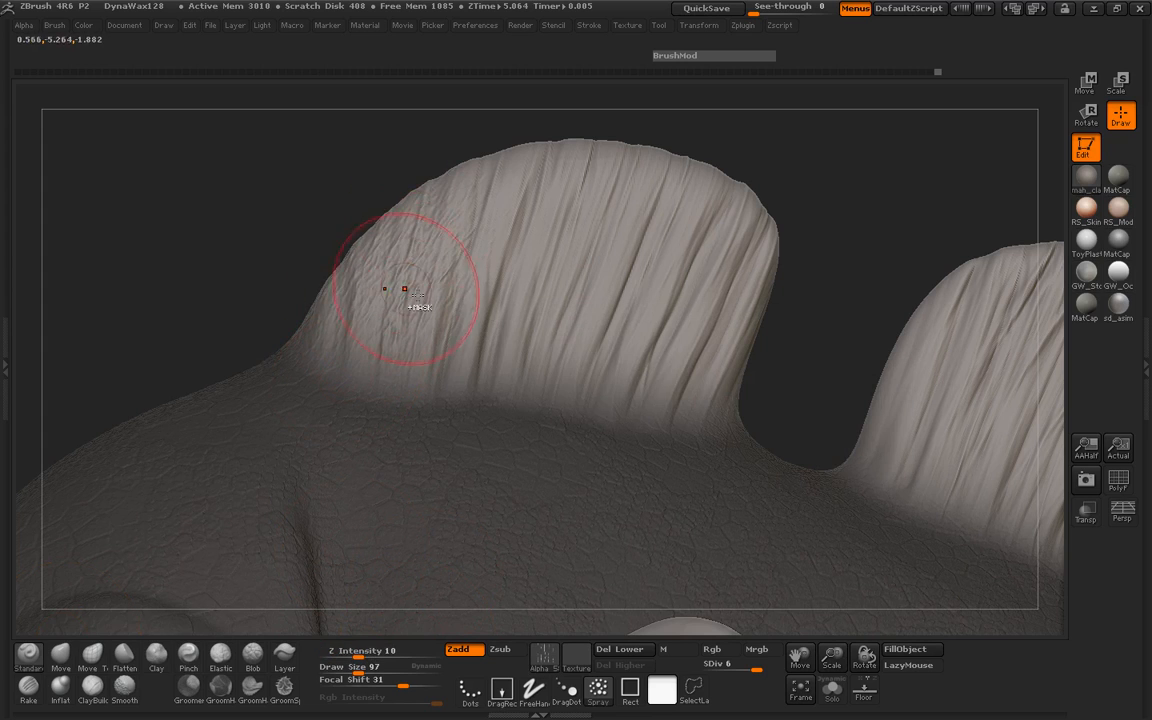
# Step: Undo the heavy spray strokes on the front dorsal fin and respray its texture at Z Intensity 7 and Draw Size 120
pyautogui.hotkey('ctrl', 'z')
pyautogui.hotkey('ctrl', 'z')
pyautogui.press('space')
pyautogui.moveTo(403, 290); pyautogui.dragTo(391, 290)
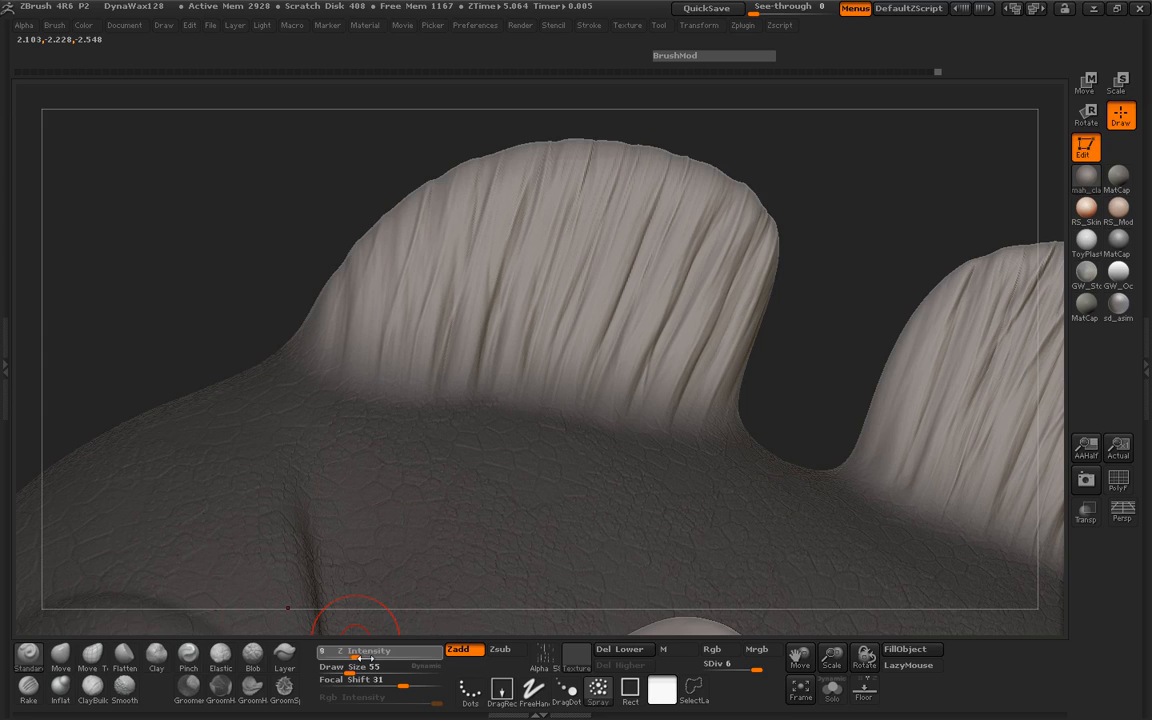
pyautogui.press('space')
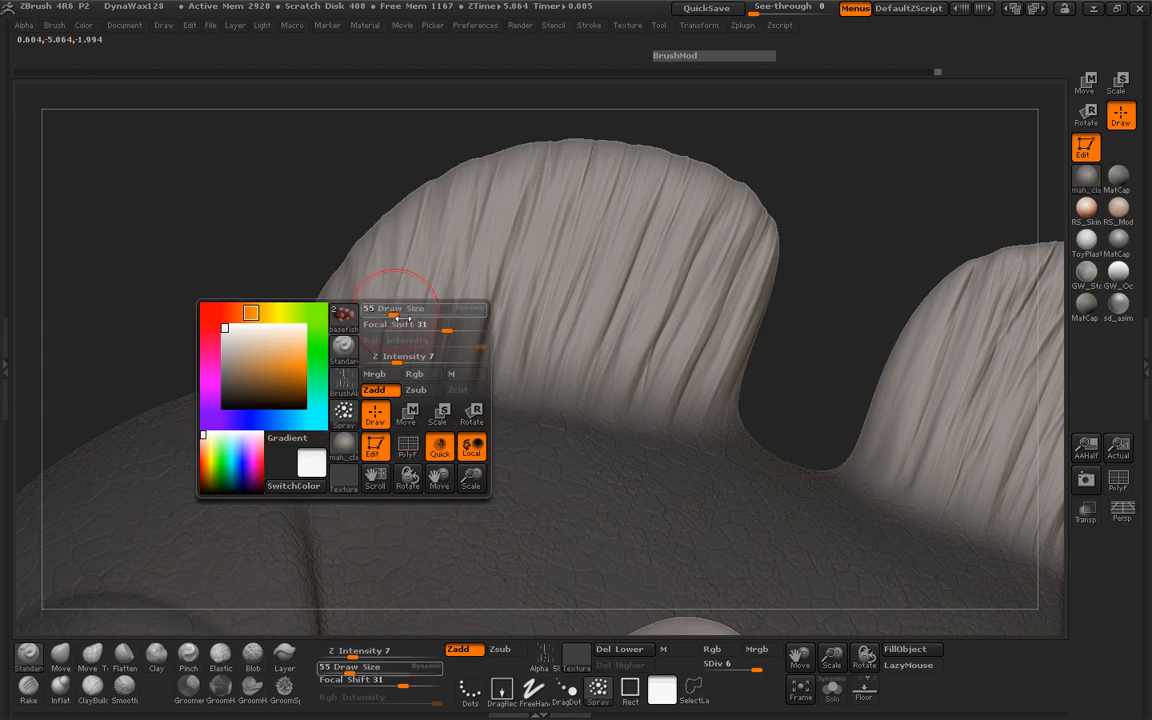
pyautogui.moveTo(396, 317); pyautogui.dragTo(408, 317)
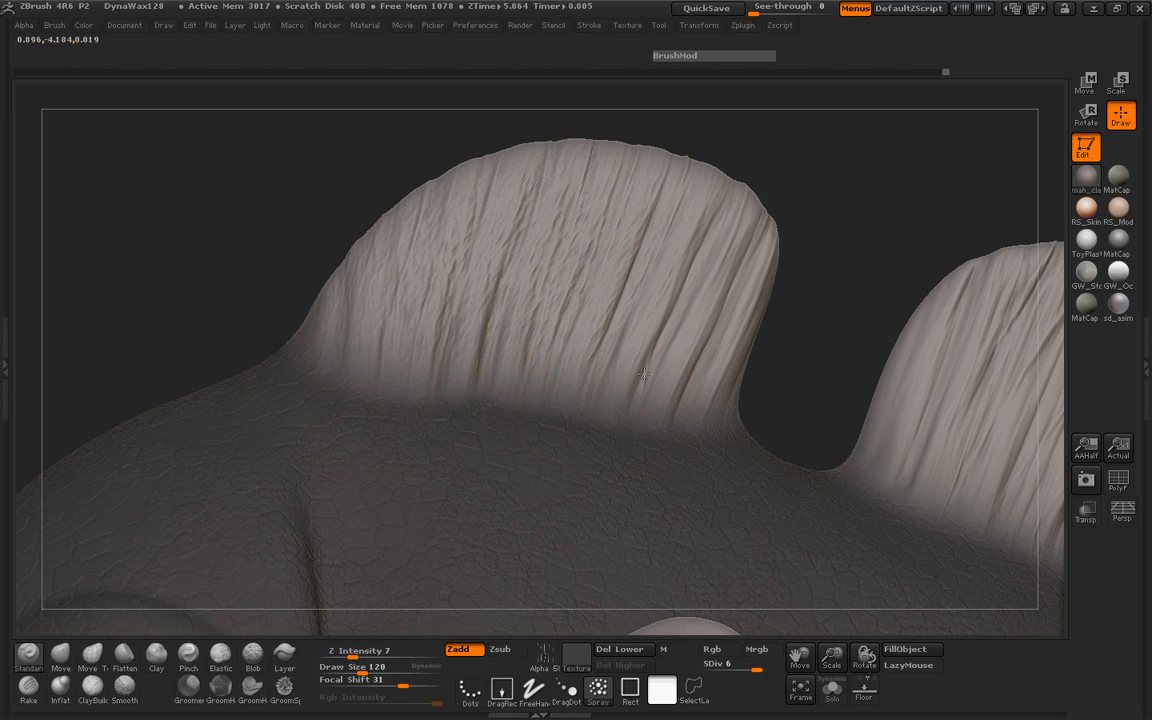
# Step: Spray the same fine texture over the rear dorsal fin and the remaining fins, and clear the body mask
pyautogui.moveTo(805, 244)
pyautogui.mouseDown()
pyautogui.moveTo(537, 167)
pyautogui.moveTo(670, 220)
pyautogui.mouseUp()
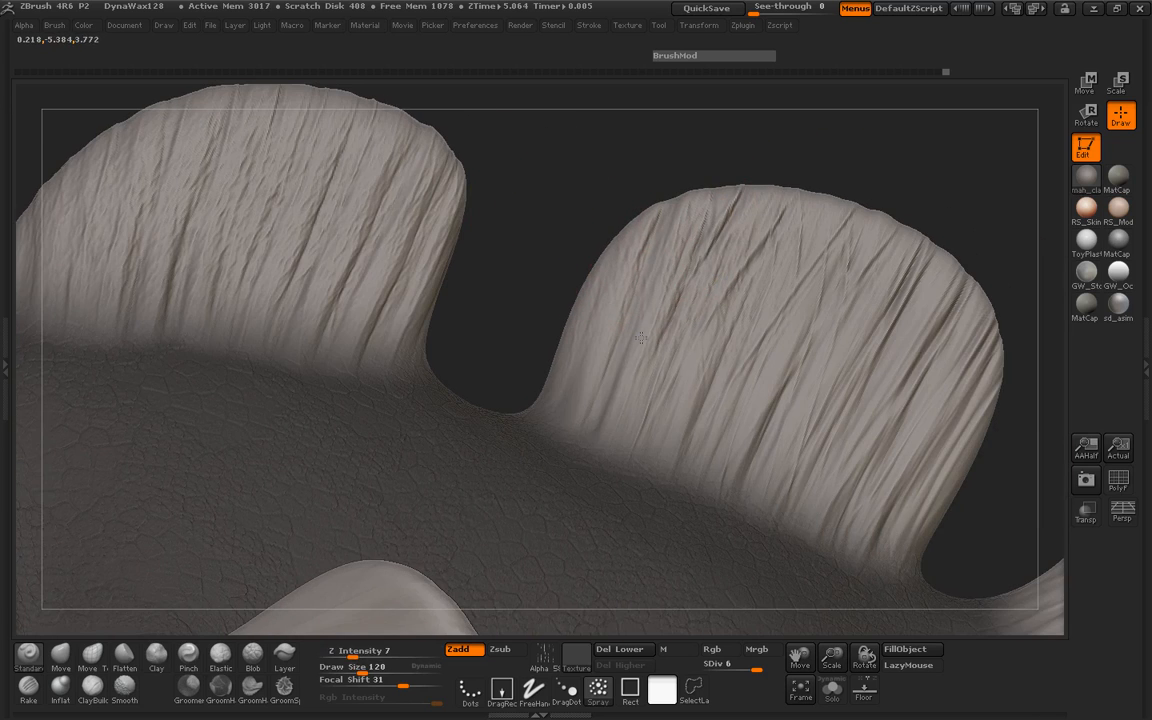
pyautogui.keyDown('alt'); pyautogui.moveTo(885, 189); pyautogui.dragTo(649, 118); pyautogui.keyUp('alt')
pyautogui.moveTo(632, 215); pyautogui.dragTo(617, 441)
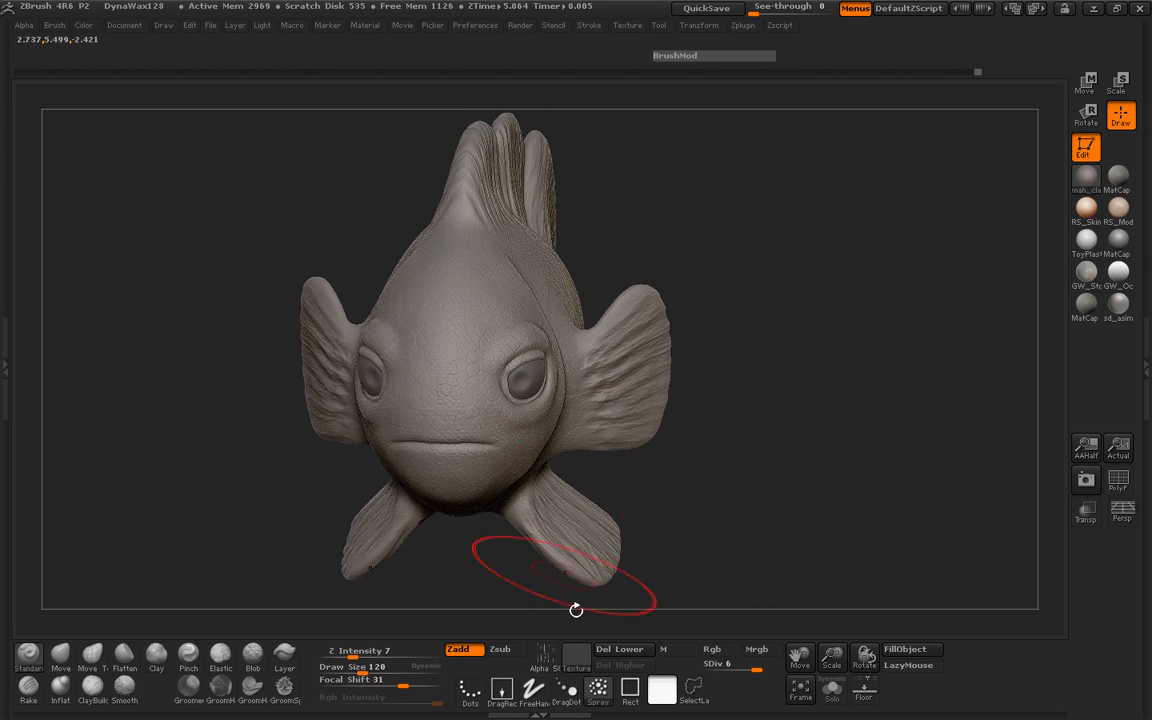
# Step: At subdivision level 4, adjust the dorsal fins' shape with Move Topological at Draw Size 69, and return to level 6
pyautogui.moveTo(758, 670); pyautogui.dragTo(753, 670)
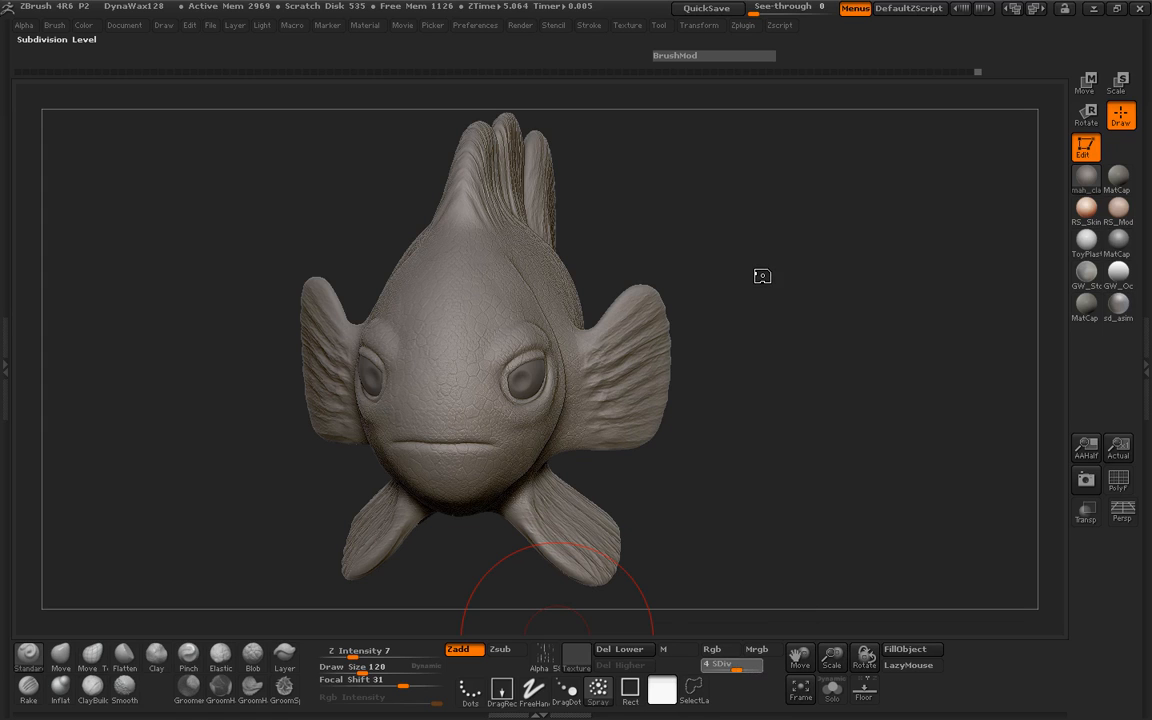
pyautogui.moveTo(725, 221); pyautogui.dragTo(720, 264)
pyautogui.click(92, 655)
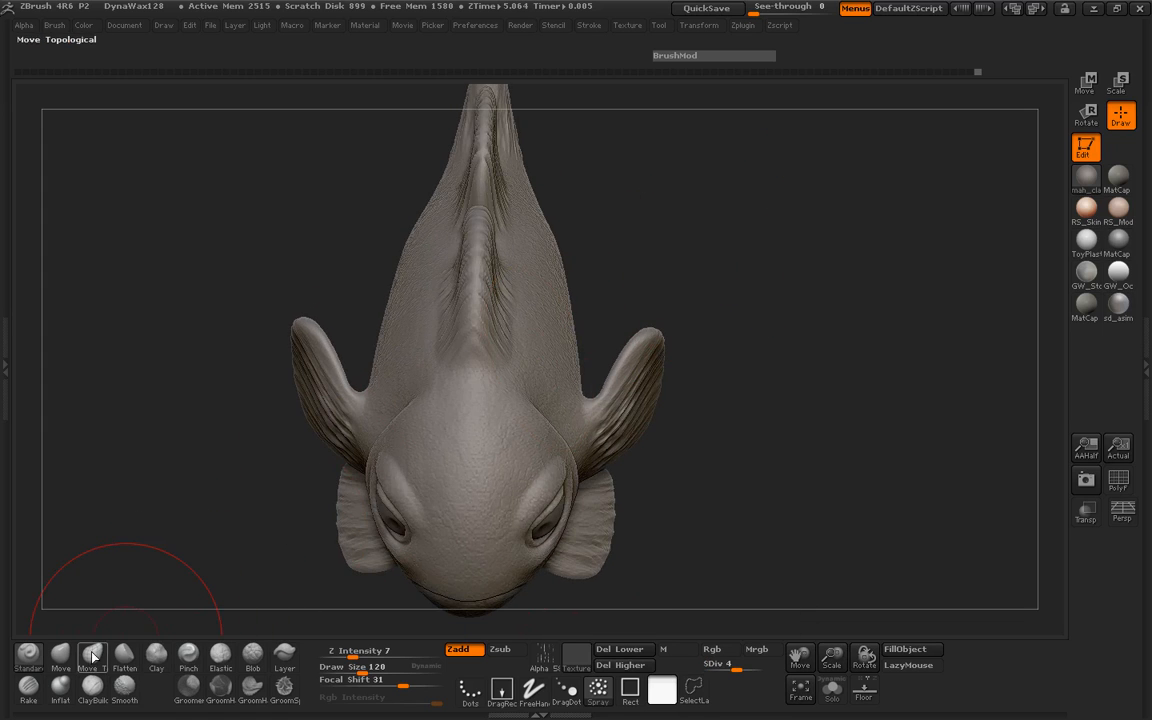
pyautogui.click(546, 659)
pyautogui.click(226, 300)
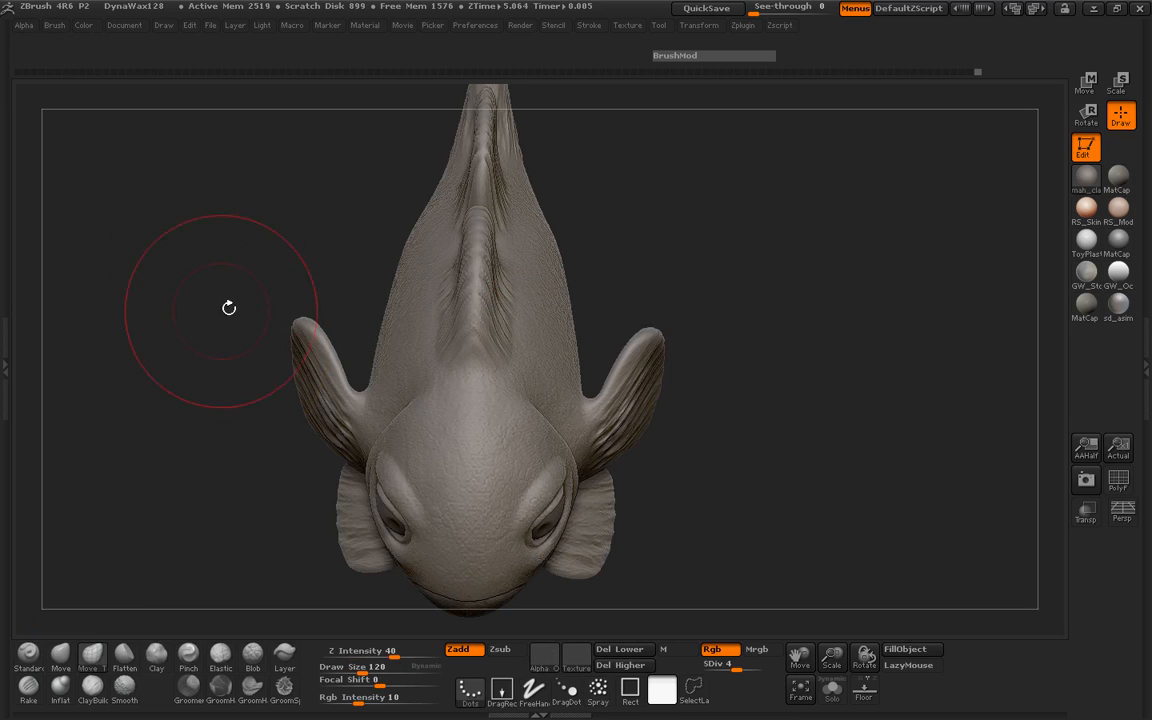
pyautogui.moveTo(229, 303); pyautogui.dragTo(506, 297)
pyautogui.press('space')
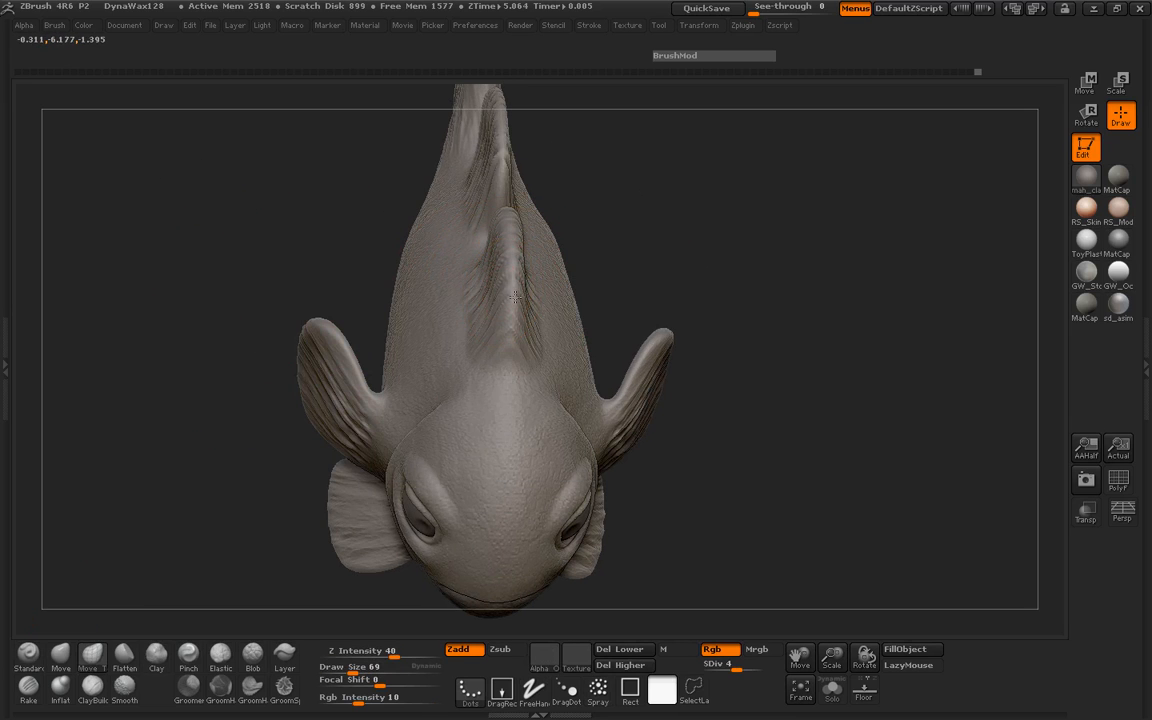
pyautogui.moveTo(640, 213)
pyautogui.mouseDown()
pyautogui.moveTo(766, 231)
pyautogui.moveTo(549, 232)
pyautogui.moveTo(510, 285)
pyautogui.moveTo(535, 327)
pyautogui.moveTo(653, 230)
pyautogui.moveTo(710, 249)
pyautogui.moveTo(539, 300)
pyautogui.moveTo(490, 280)
pyautogui.moveTo(764, 319)
pyautogui.moveTo(198, 373)
pyautogui.moveTo(344, 370)
pyautogui.mouseUp()
pyautogui.moveTo(738, 669); pyautogui.dragTo(798, 672)
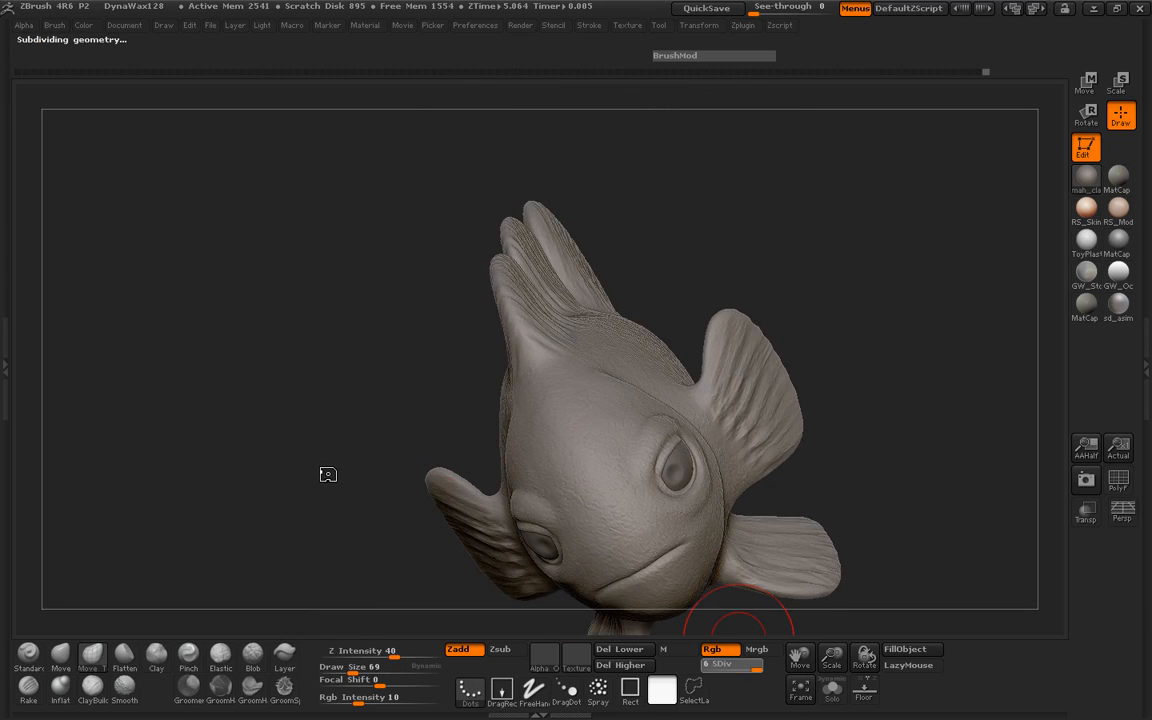
# Step: Examine the clownfish's head, body scales and fin textures from the side and three-quarter front
pyautogui.moveTo(360, 452); pyautogui.dragTo(290, 326)
pyautogui.moveTo(746, 401); pyautogui.dragTo(230, 428)
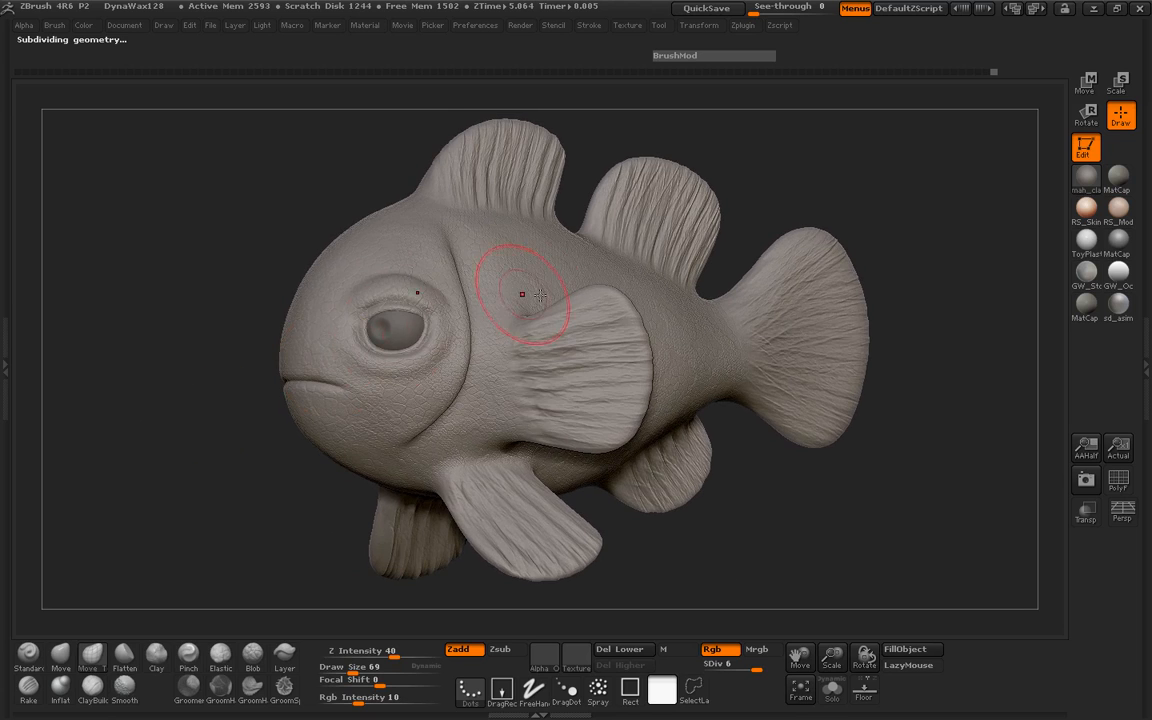
pyautogui.moveTo(195, 354); pyautogui.dragTo(312, 348)
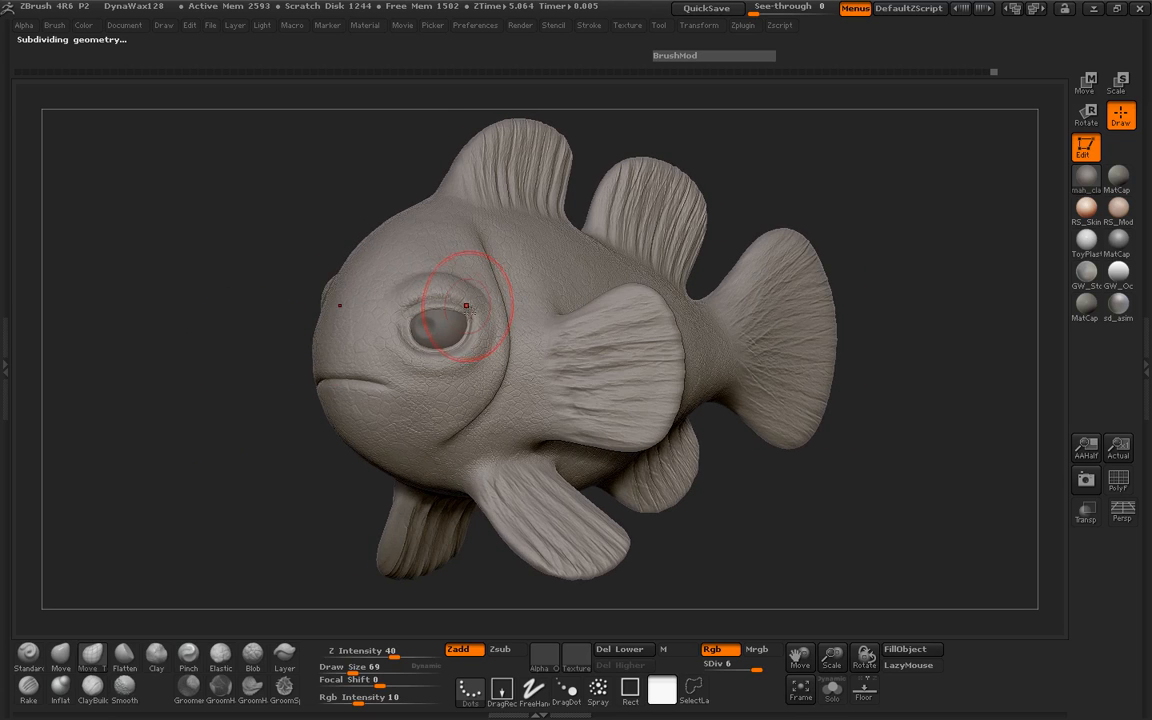
pyautogui.moveTo(160, 340); pyautogui.dragTo(308, 372)
pyautogui.moveTo(229, 379); pyautogui.dragTo(310, 369)
pyautogui.moveTo(205, 356)
pyautogui.mouseDown()
pyautogui.moveTo(250, 345)
pyautogui.moveTo(167, 373)
pyautogui.moveTo(185, 370)
pyautogui.mouseUp()
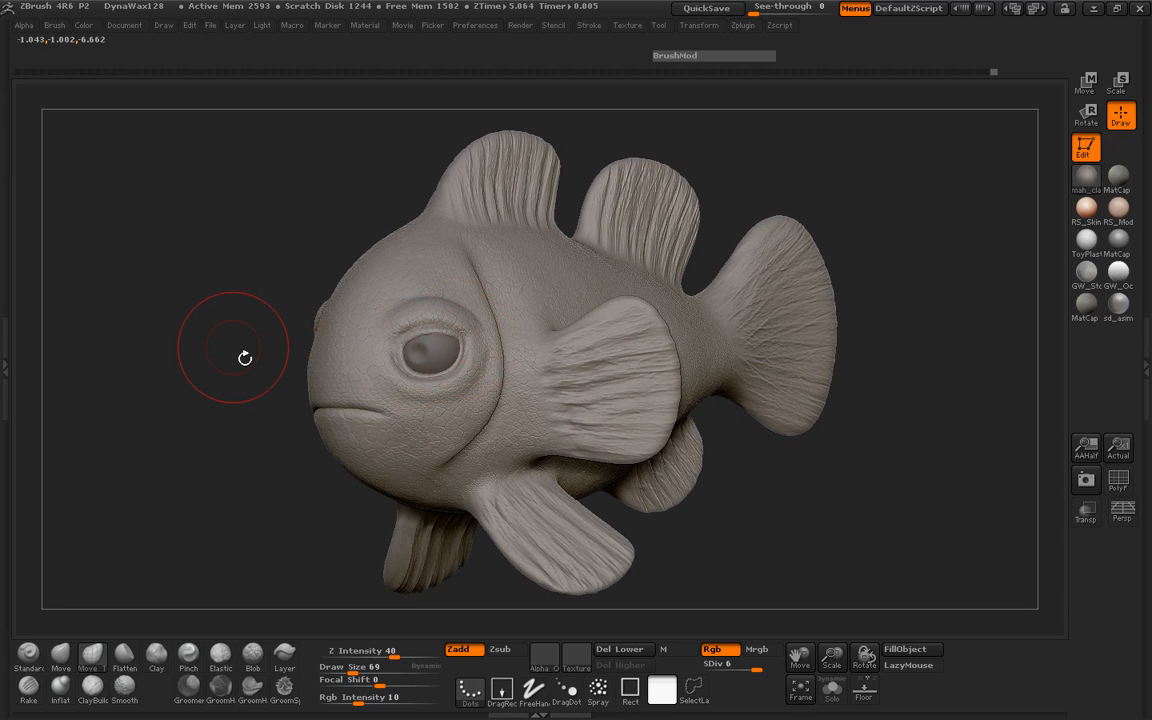
pyautogui.moveTo(230, 345); pyautogui.dragTo(221, 355)
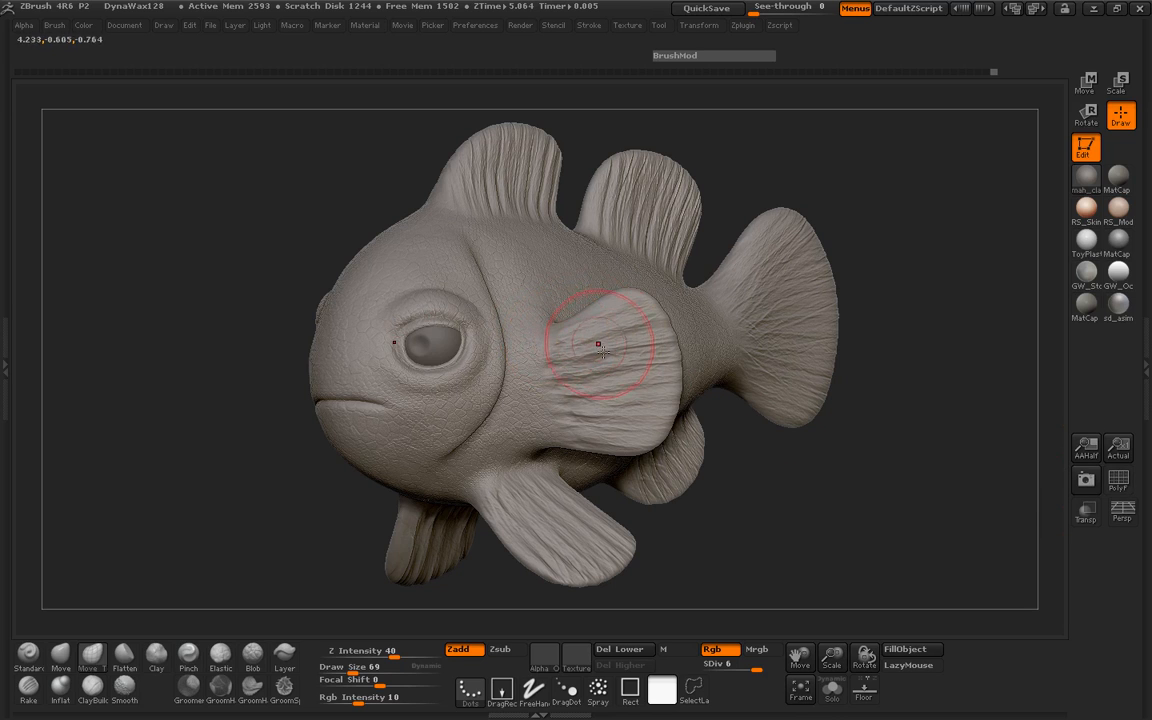
pyautogui.moveTo(765, 453); pyautogui.dragTo(808, 420)
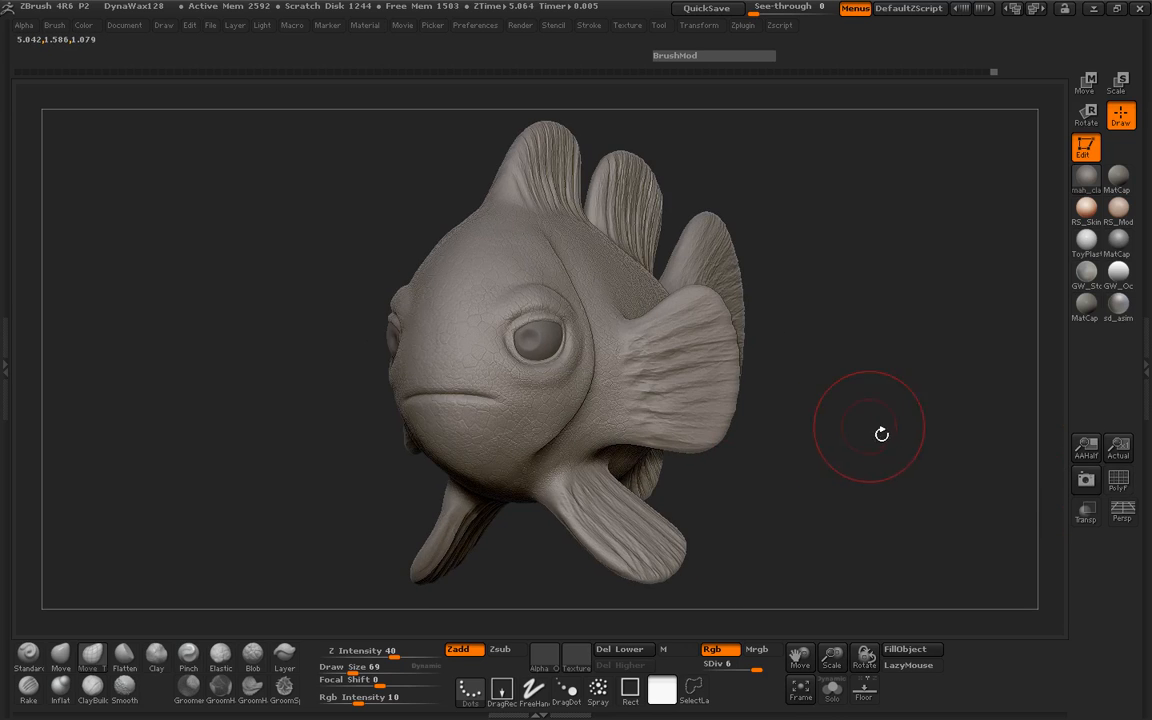
pyautogui.moveTo(881, 434); pyautogui.dragTo(900, 408)
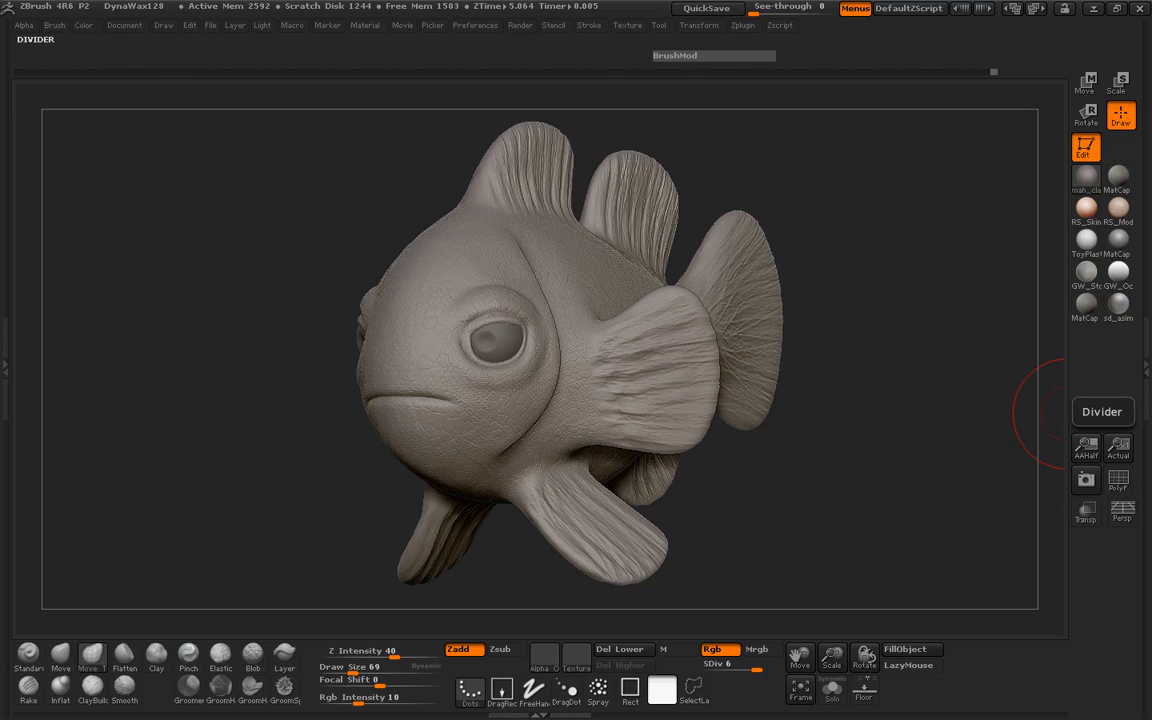